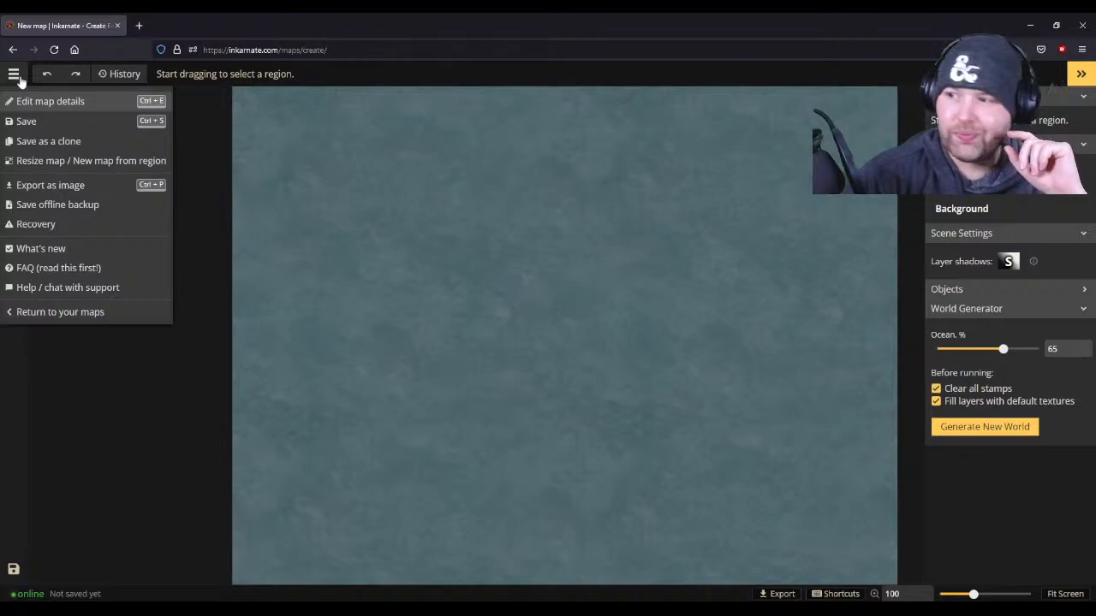
- Review the main map menu and the map's object list
left_click(15, 74)
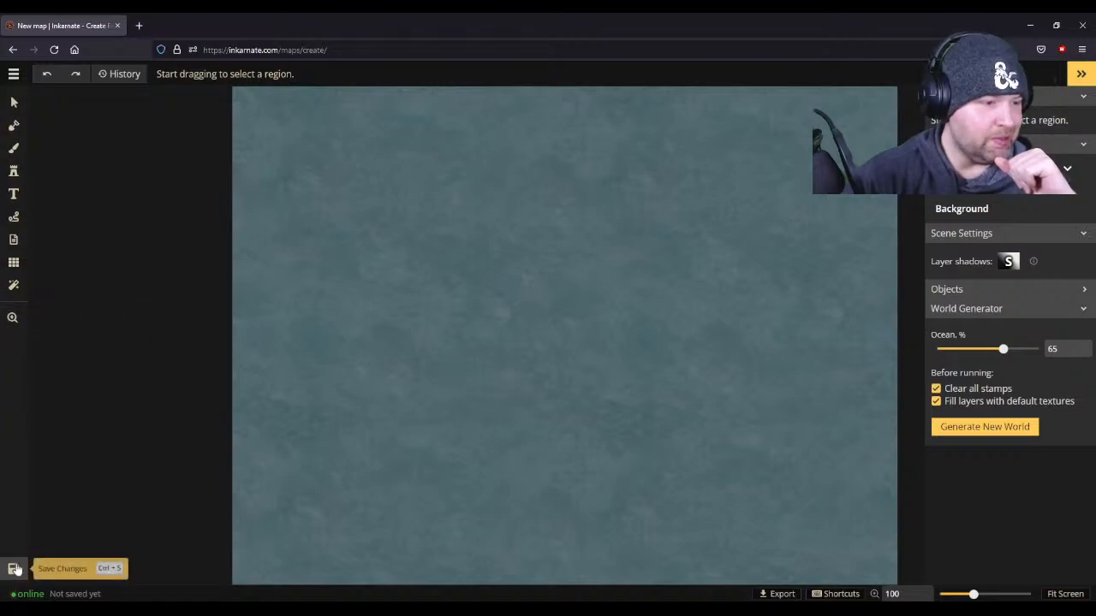
scroll(787, 229, "up", 1)
scroll(785, 228, "down", 1)
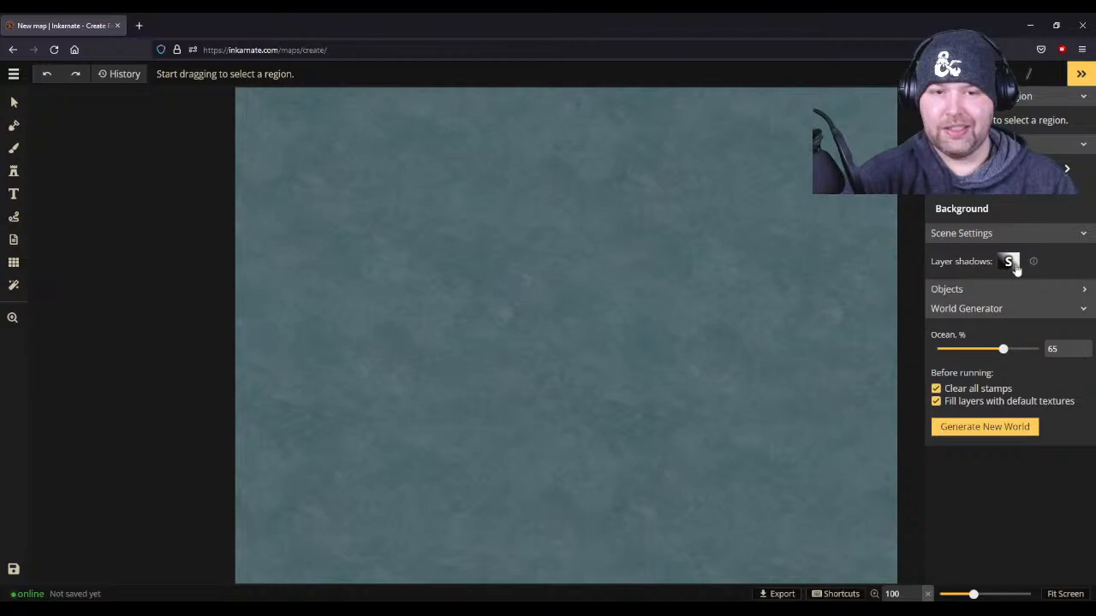
scroll(1015, 268, "down", 2)
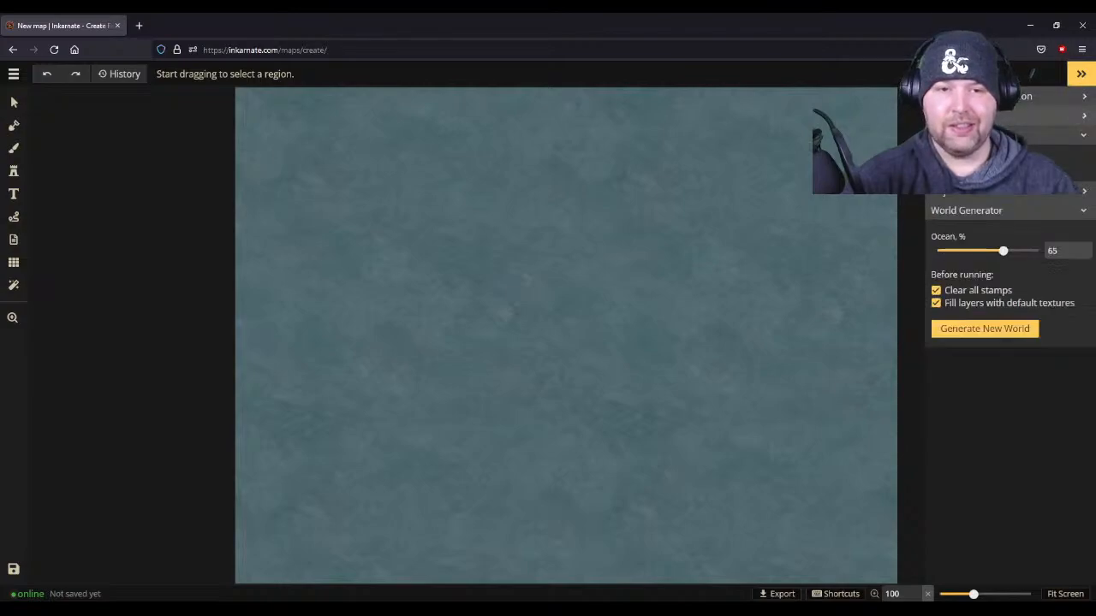
left_click(970, 194)
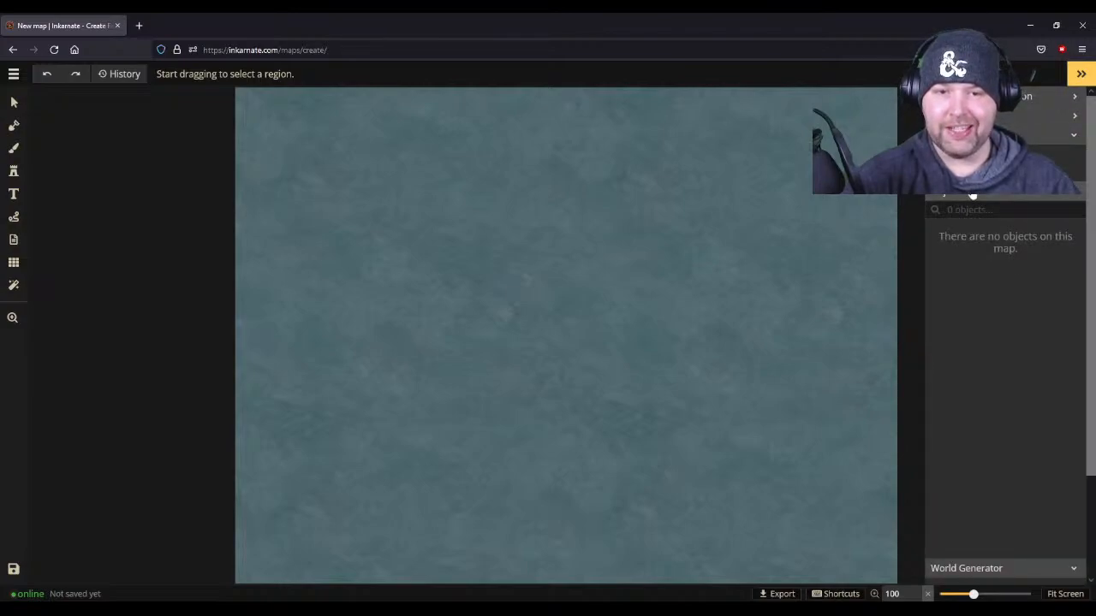
left_click(972, 195)
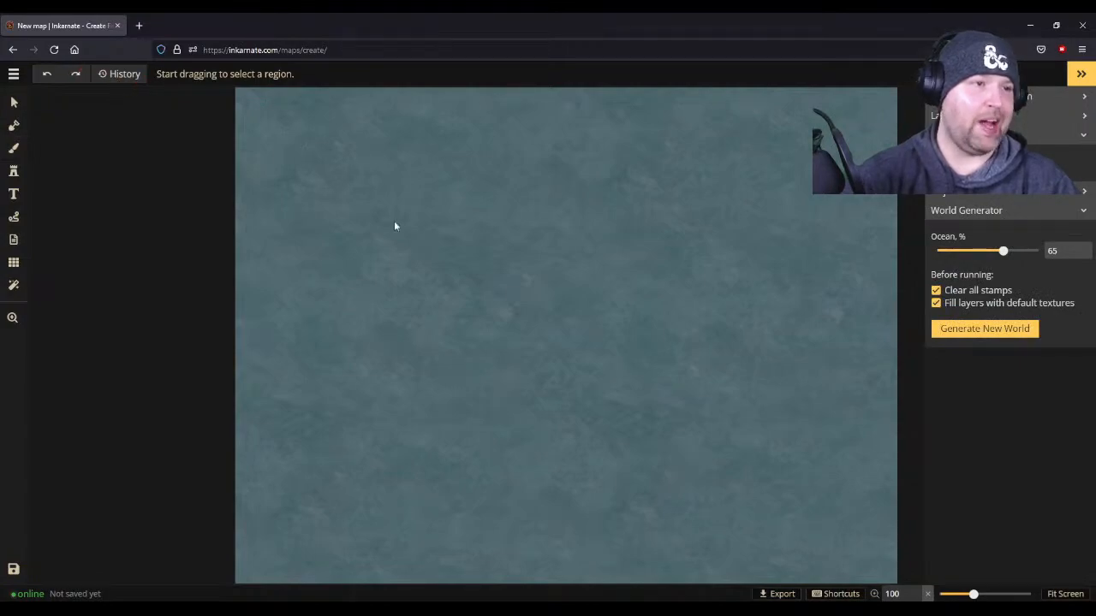
scroll(481, 254, "up", 1)
scroll(480, 260, "down", 1)
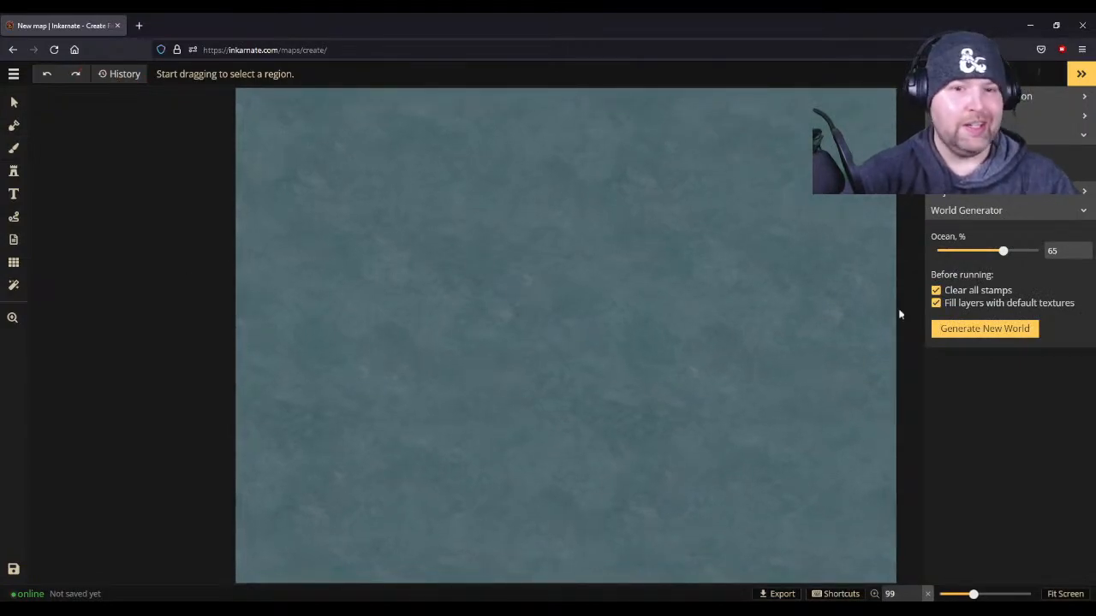
- Generate a random world at 65% ocean, then generate another with the ocean set to 44%
left_click(955, 328)
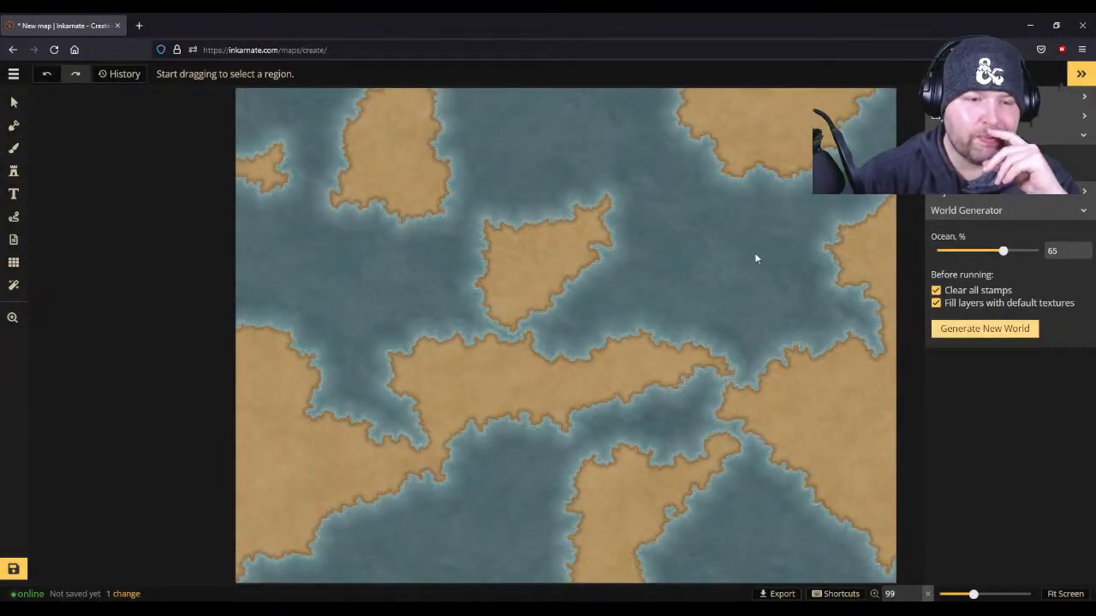
scroll(755, 258, "down", 1)
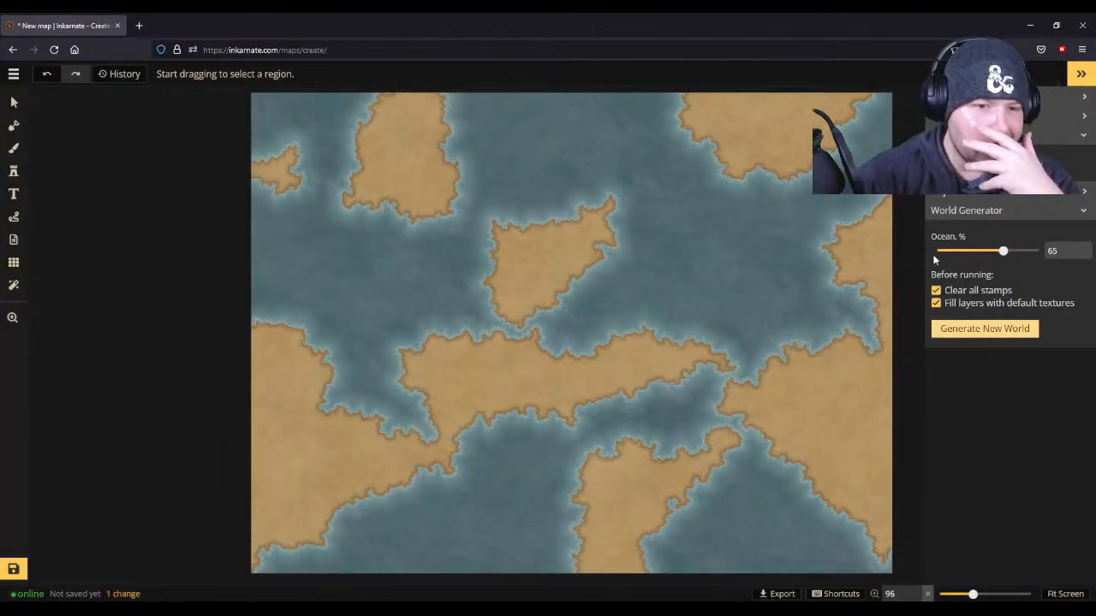
left_click(986, 251)
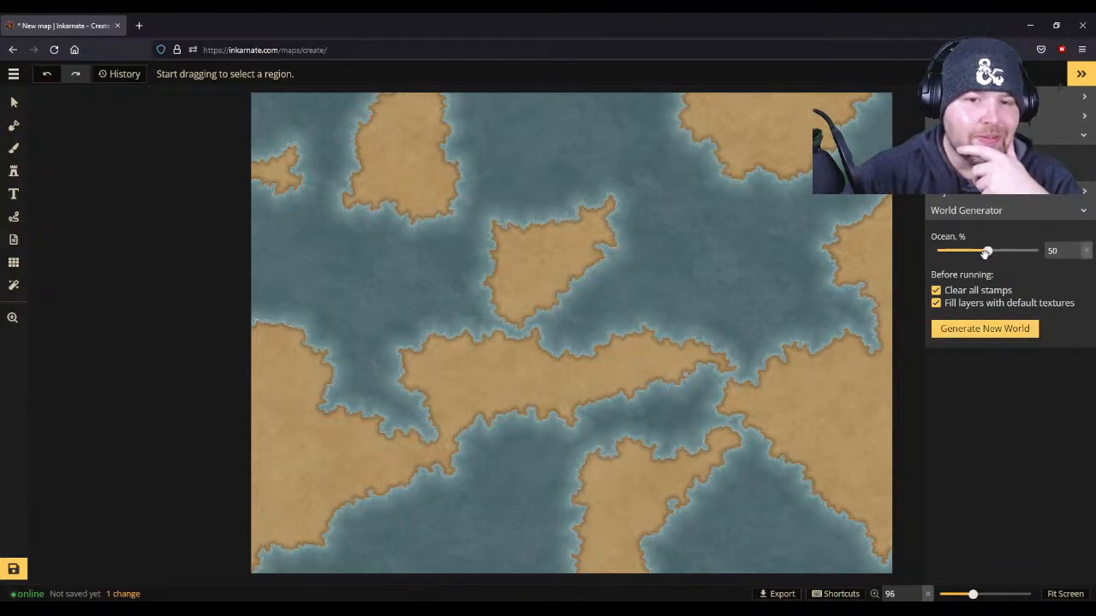
left_click(984, 330)
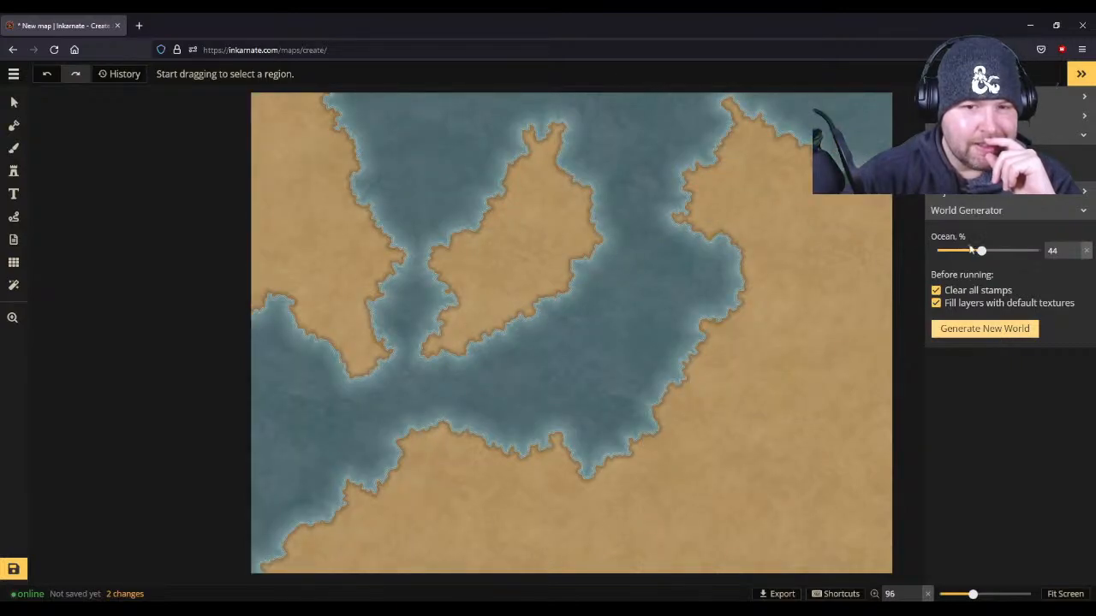
- Regenerate the world repeatedly with the ocean set to 72%, then 68% and finally 99%
left_click_drag(982, 251, 1002, 250)
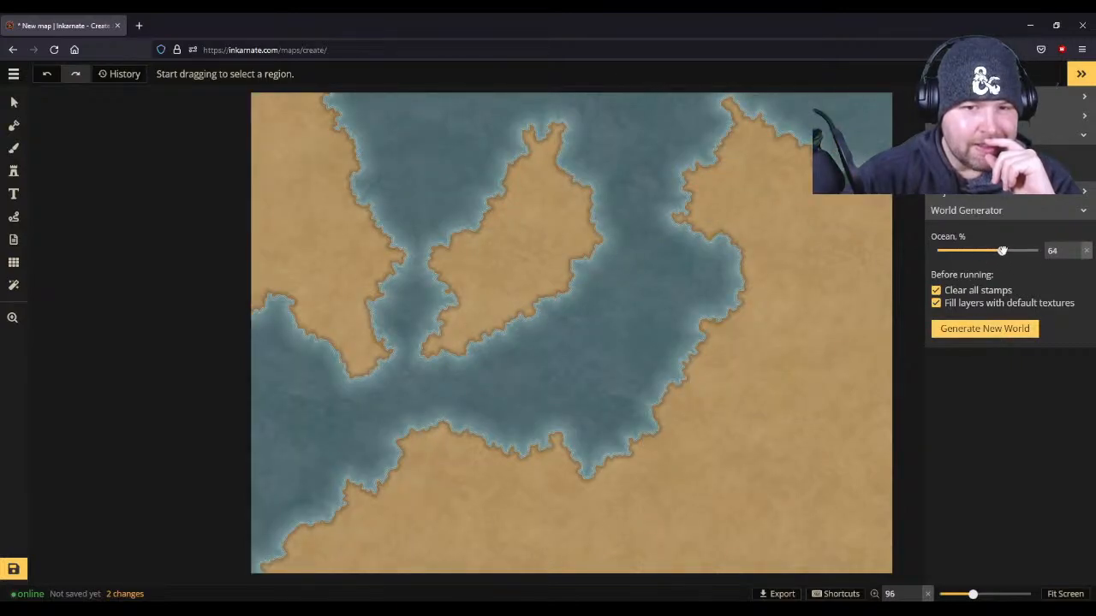
left_click(987, 330)
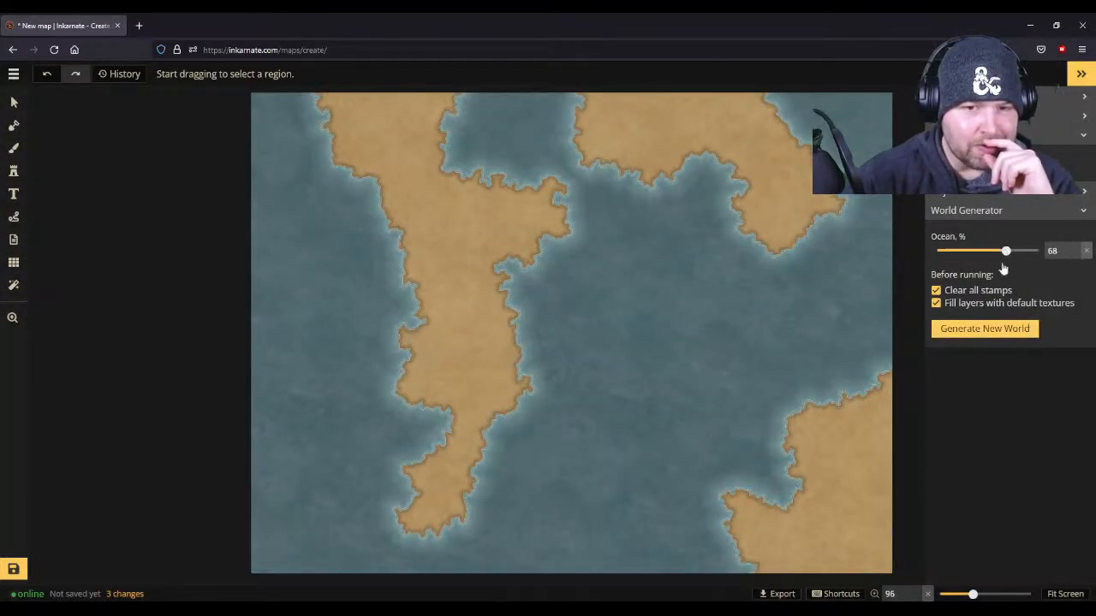
left_click(998, 337)
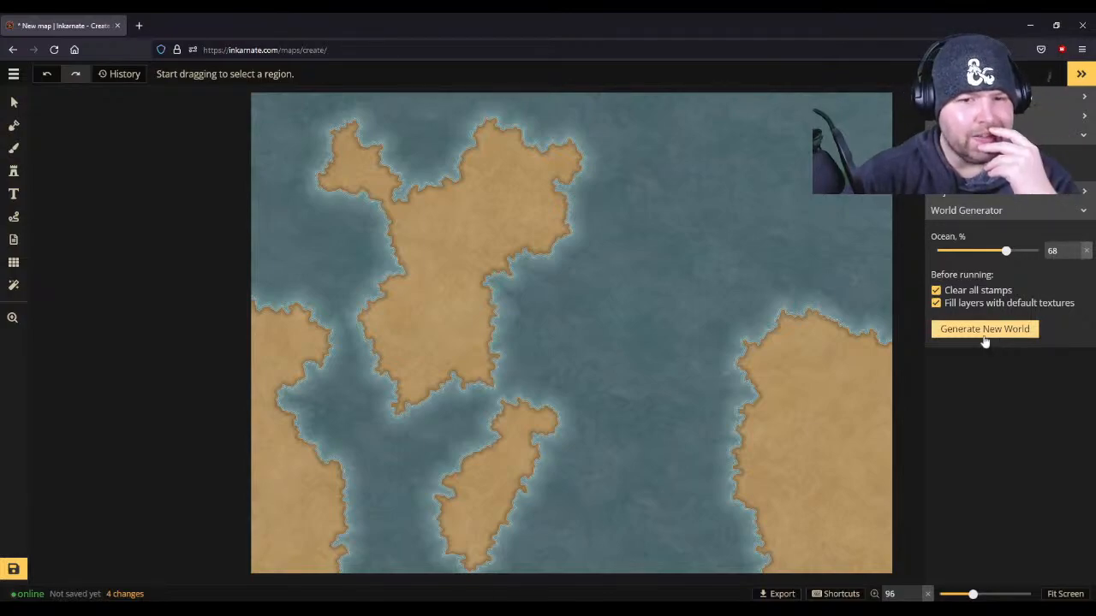
left_click(985, 335)
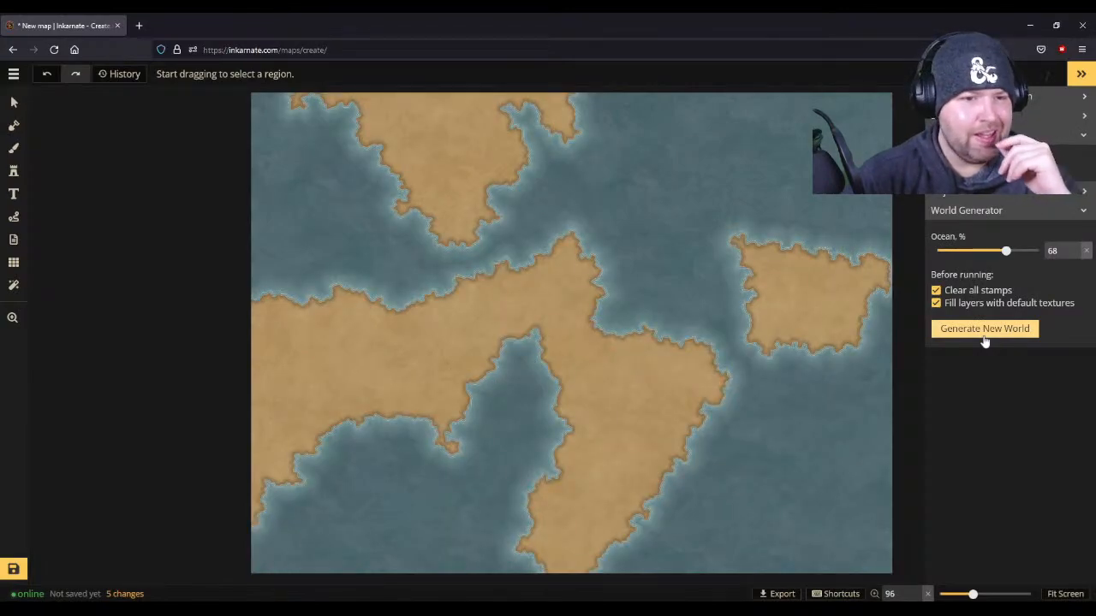
left_click(980, 330)
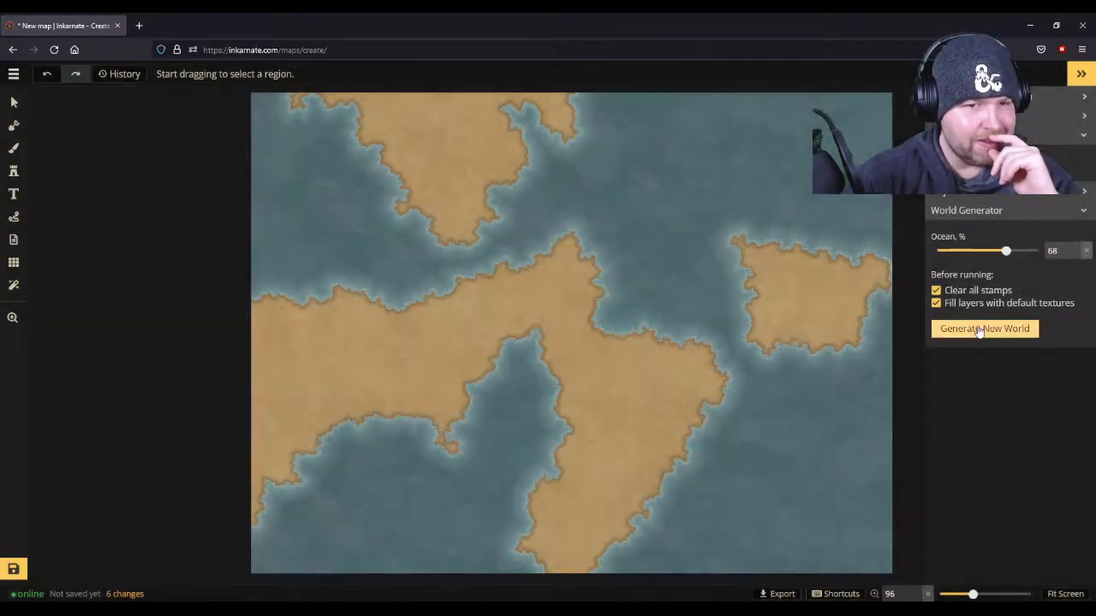
left_click(980, 332)
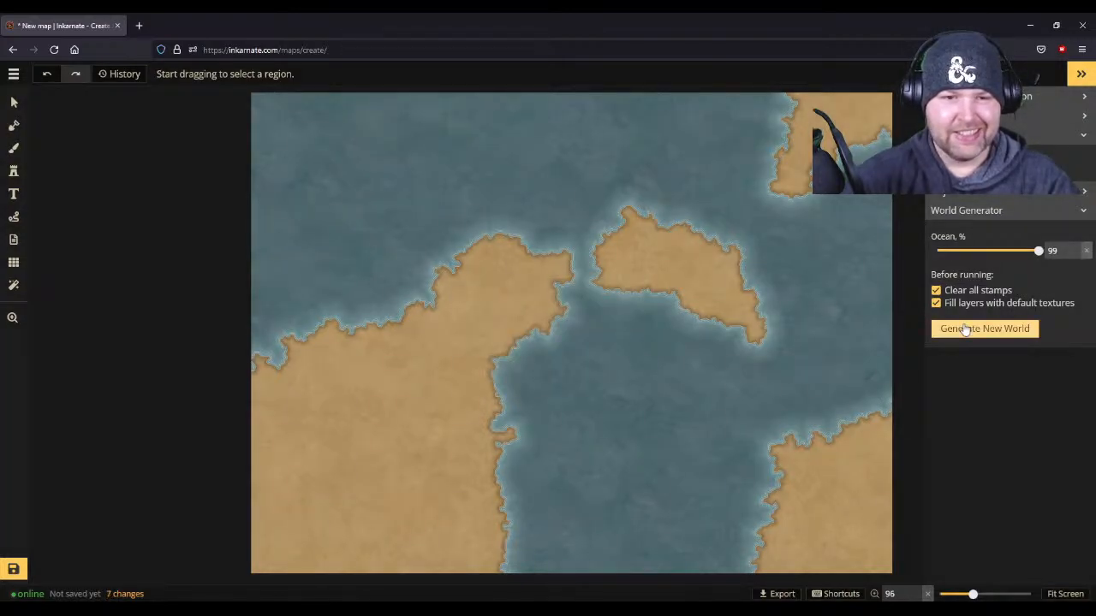
left_click(965, 330)
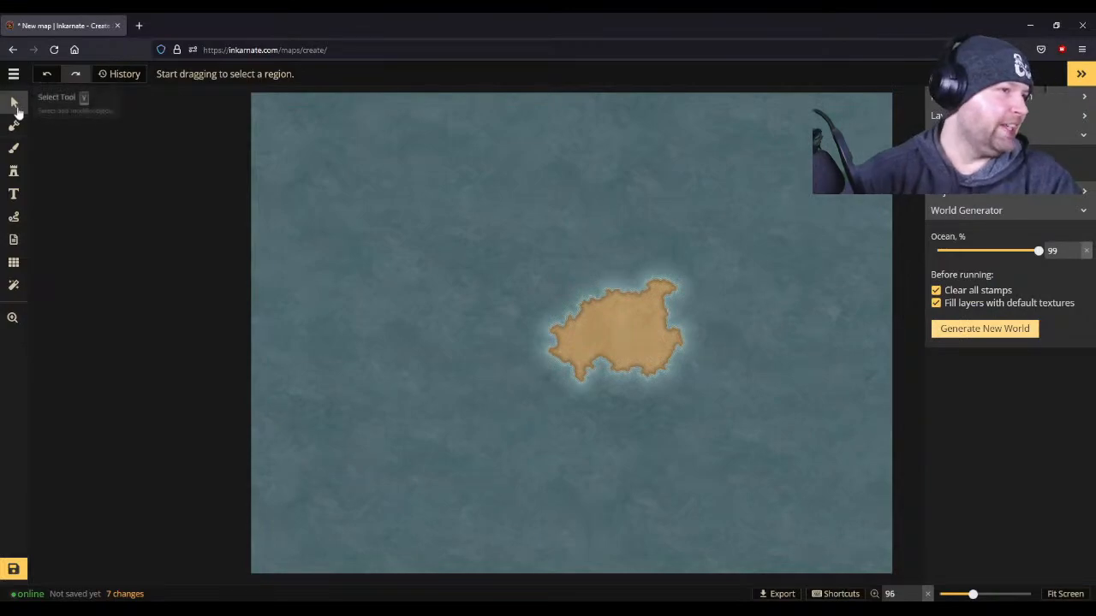
- Erase the whole generated island with the Mask tool in Subtract mode, starting at brush size 30 and enlarging it to 136
left_click(14, 102)
left_click(13, 125)
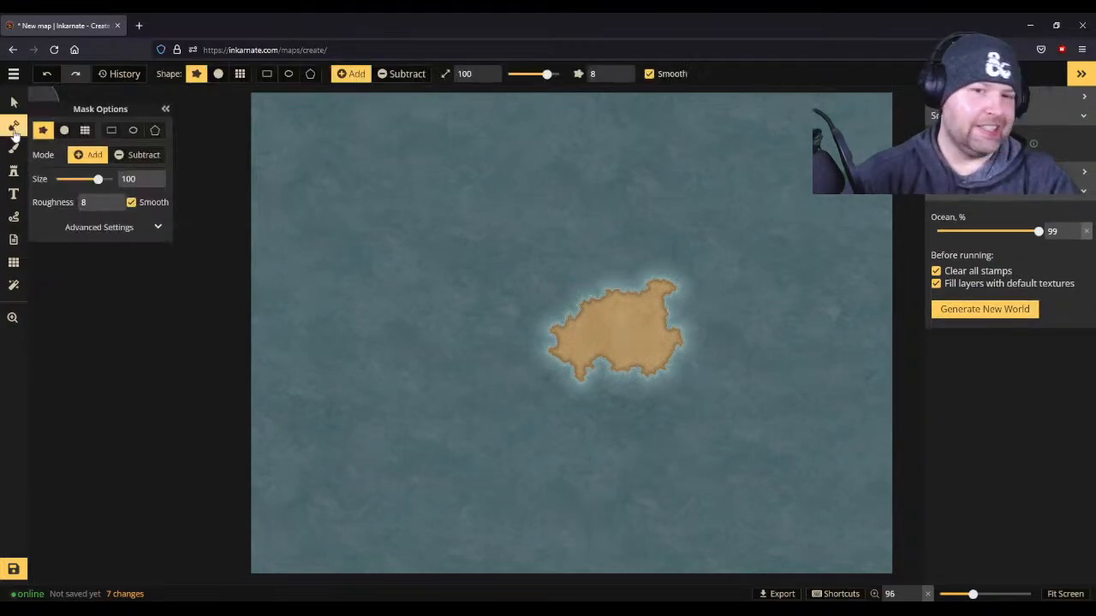
left_click(119, 160)
left_click(624, 295)
left_click_drag(607, 319, 611, 302)
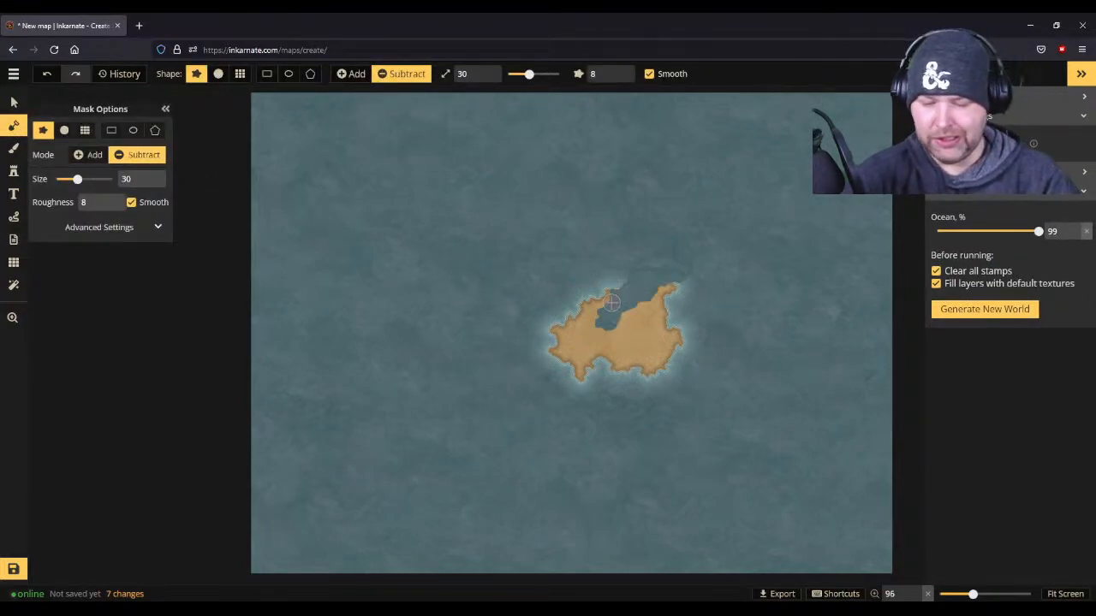
scroll(612, 302, "up", 1)
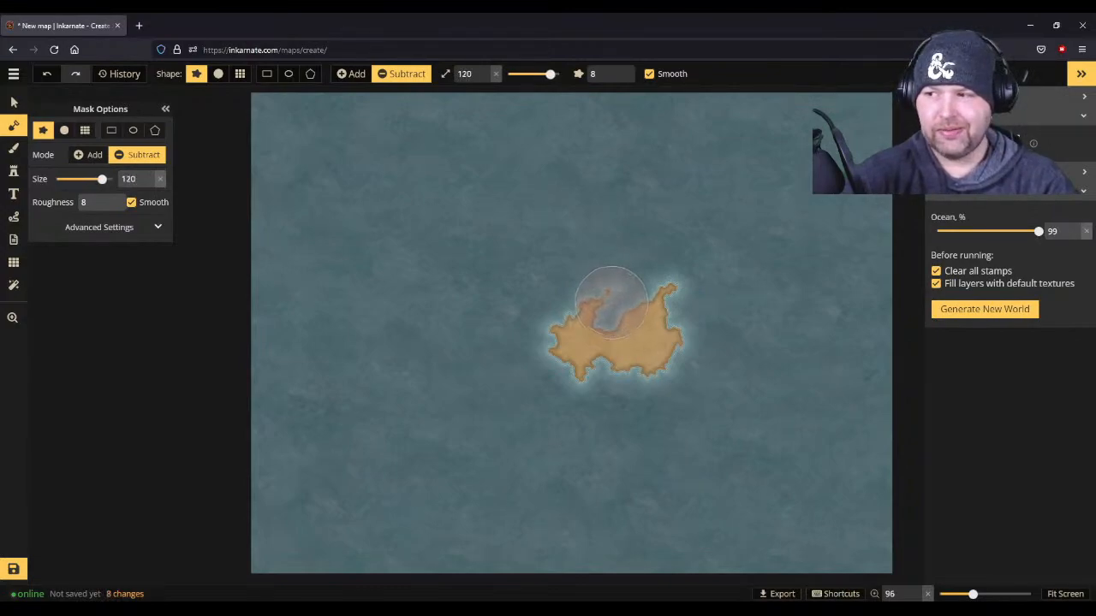
scroll(611, 302, "up", 1)
mouse_move(611, 302)
left_mouse_down()
mouse_move(695, 331)
mouse_move(608, 283)
mouse_move(500, 286)
mouse_move(462, 374)
left_mouse_up()
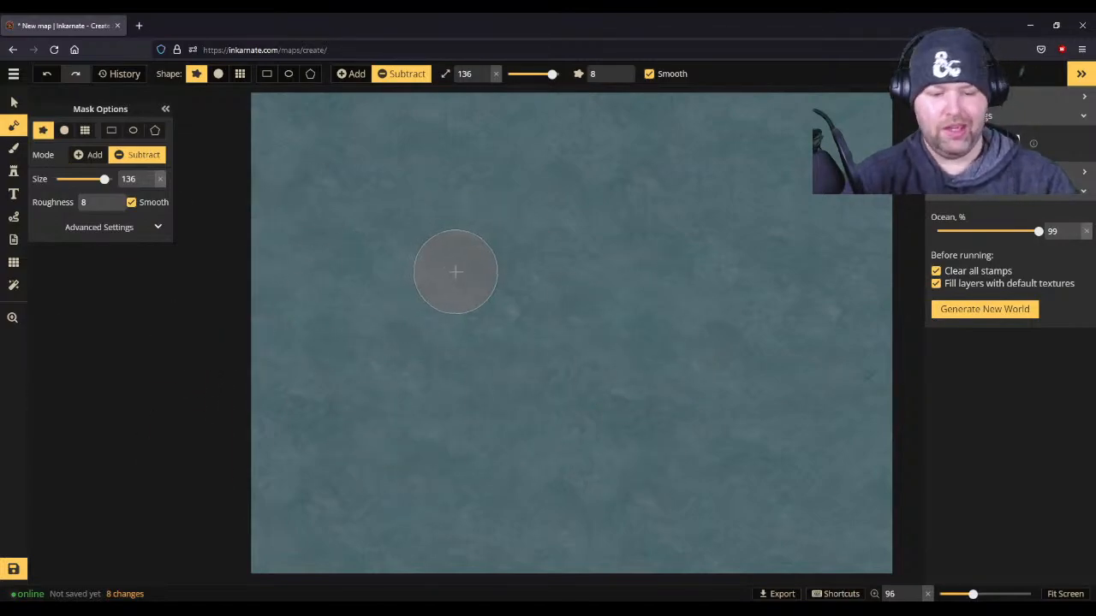
- Paint a large landmass along the map's west edge up to the north edge with the mask in Add mode, using brush sizes 99 and 72
scroll(386, 238, "down", 6)
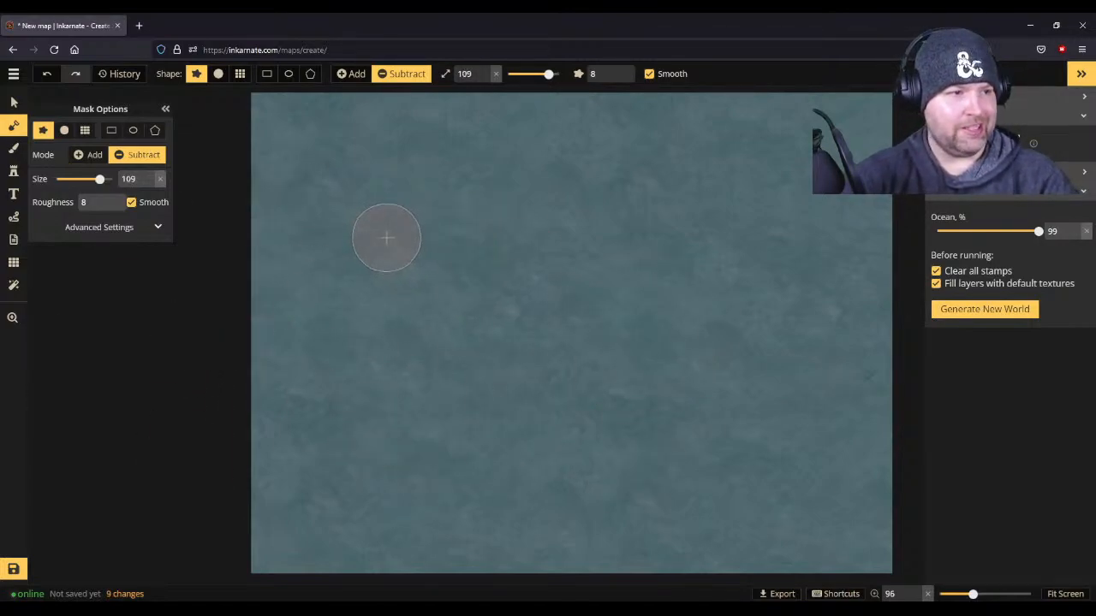
scroll(259, 146, "up", 1)
mouse_move(263, 149)
left_mouse_down()
mouse_move(291, 159)
mouse_move(320, 185)
mouse_move(326, 340)
mouse_move(343, 276)
mouse_move(324, 195)
mouse_move(345, 282)
mouse_move(317, 333)
mouse_move(302, 228)
mouse_move(277, 195)
mouse_move(322, 291)
mouse_move(295, 336)
mouse_move(297, 289)
mouse_move(267, 222)
mouse_move(276, 330)
mouse_move(268, 349)
mouse_move(254, 268)
mouse_move(265, 334)
mouse_move(253, 339)
mouse_move(247, 308)
mouse_move(267, 333)
mouse_move(297, 339)
mouse_move(269, 400)
mouse_move(263, 480)
mouse_move(301, 371)
left_mouse_up()
left_click(95, 159)
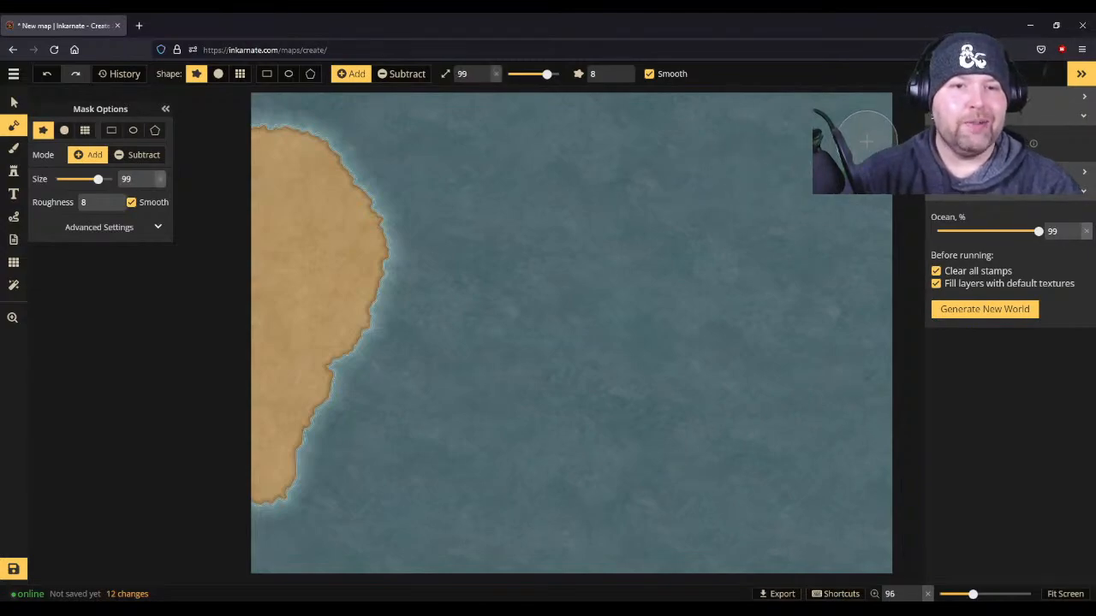
key("bracketleft")
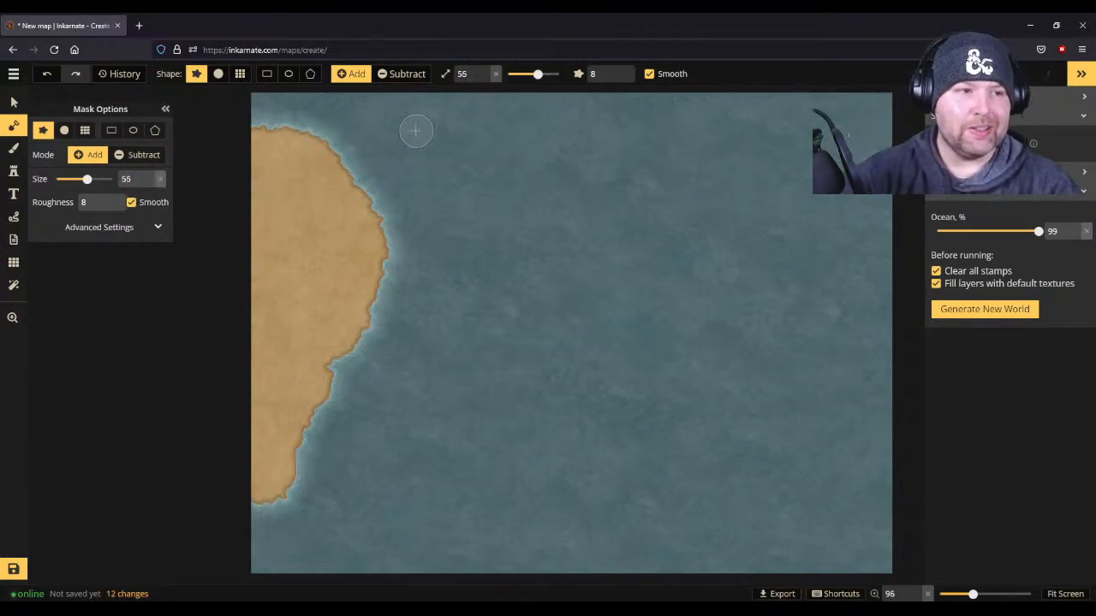
scroll(326, 138, "up", 4)
mouse_move(326, 138)
left_mouse_down()
mouse_move(234, 99)
mouse_move(317, 86)
mouse_move(273, 99)
left_mouse_up()
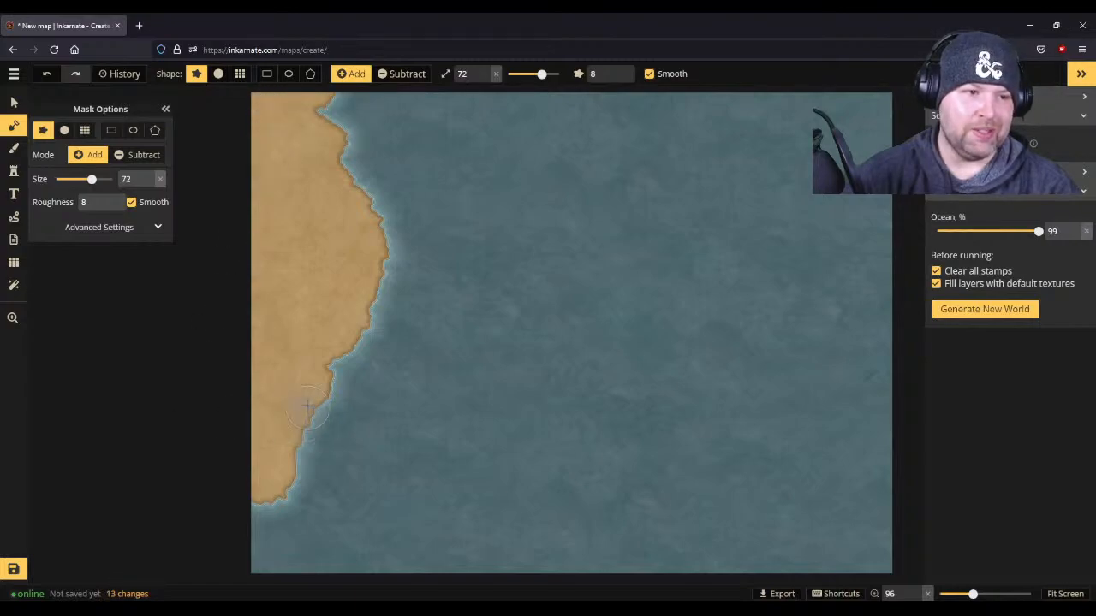
left_click(327, 369)
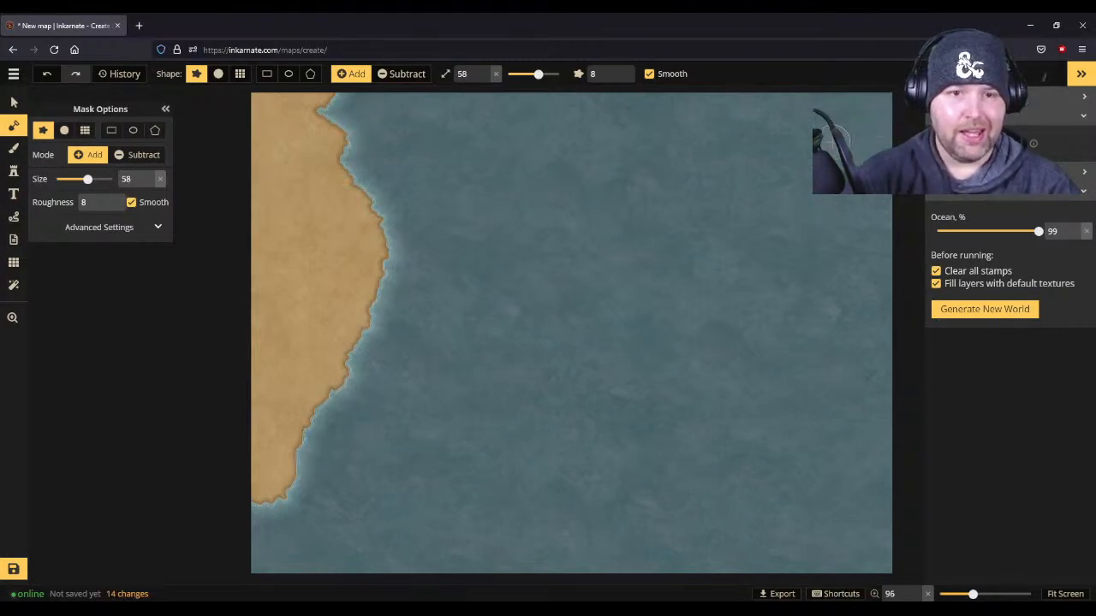
- Paint a second landmass filling the map's northeast corner with the mask brush at size 58
mouse_move(881, 123)
left_mouse_down()
mouse_move(770, 167)
mouse_move(689, 232)
mouse_move(871, 147)
mouse_move(745, 239)
mouse_move(800, 218)
left_mouse_up()
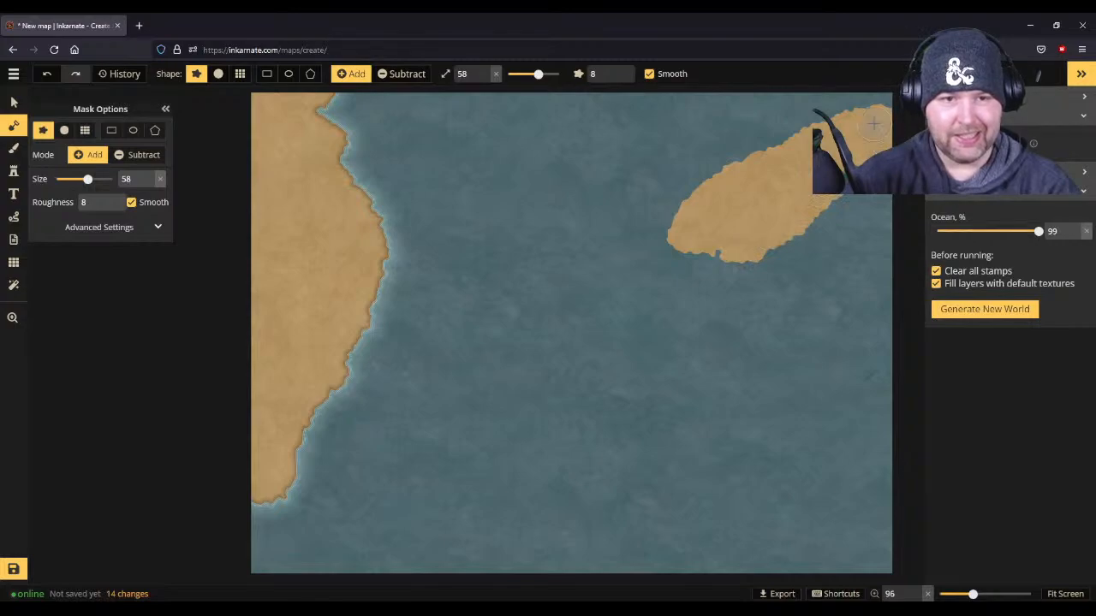
mouse_move(882, 105)
left_mouse_down()
mouse_move(804, 112)
mouse_move(756, 163)
mouse_move(687, 202)
mouse_move(713, 202)
mouse_move(761, 258)
mouse_move(820, 297)
mouse_move(794, 222)
mouse_move(813, 286)
mouse_move(791, 237)
mouse_move(821, 228)
mouse_move(877, 245)
mouse_move(875, 295)
mouse_move(883, 243)
mouse_move(818, 239)
mouse_move(885, 337)
left_mouse_up()
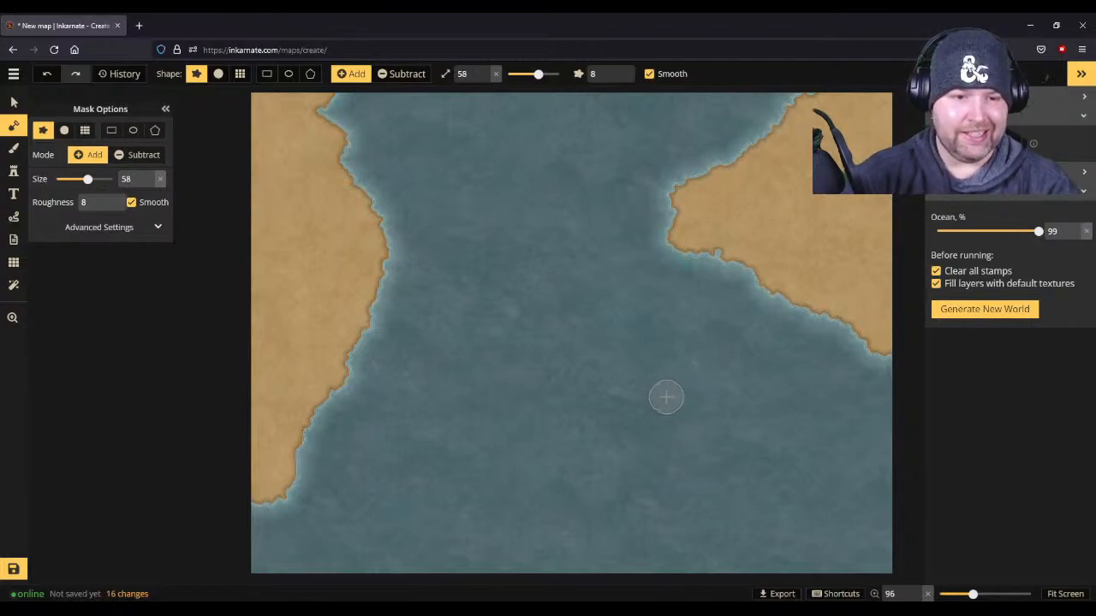
- Erase both painted landmasses with the mask in Subtract mode at brush size about 97
scroll(666, 398, "up", 9)
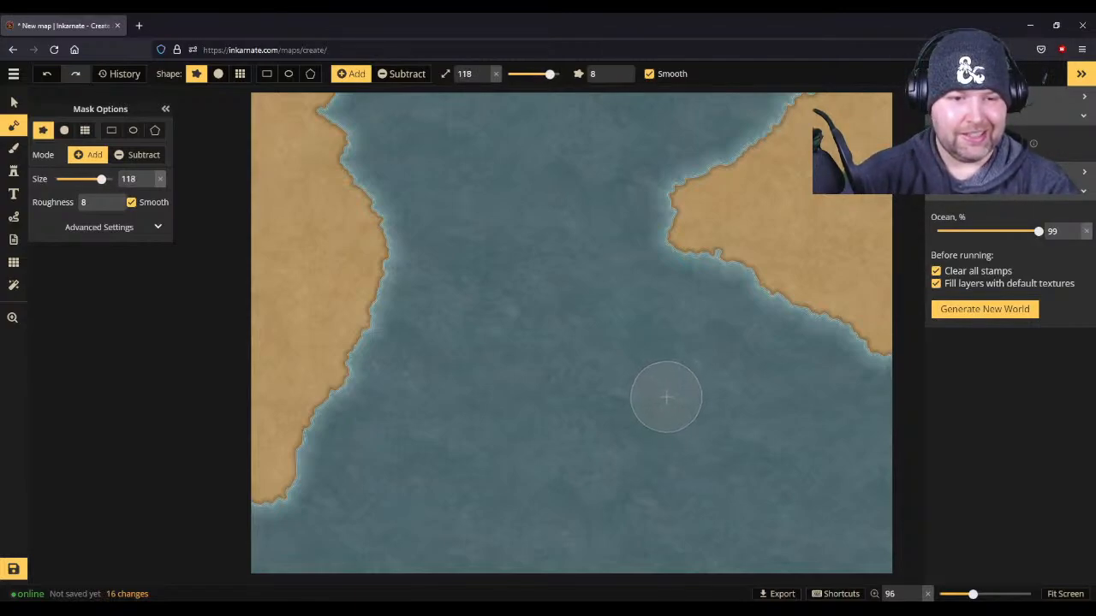
left_click(151, 157)
scroll(253, 306, "down", 7)
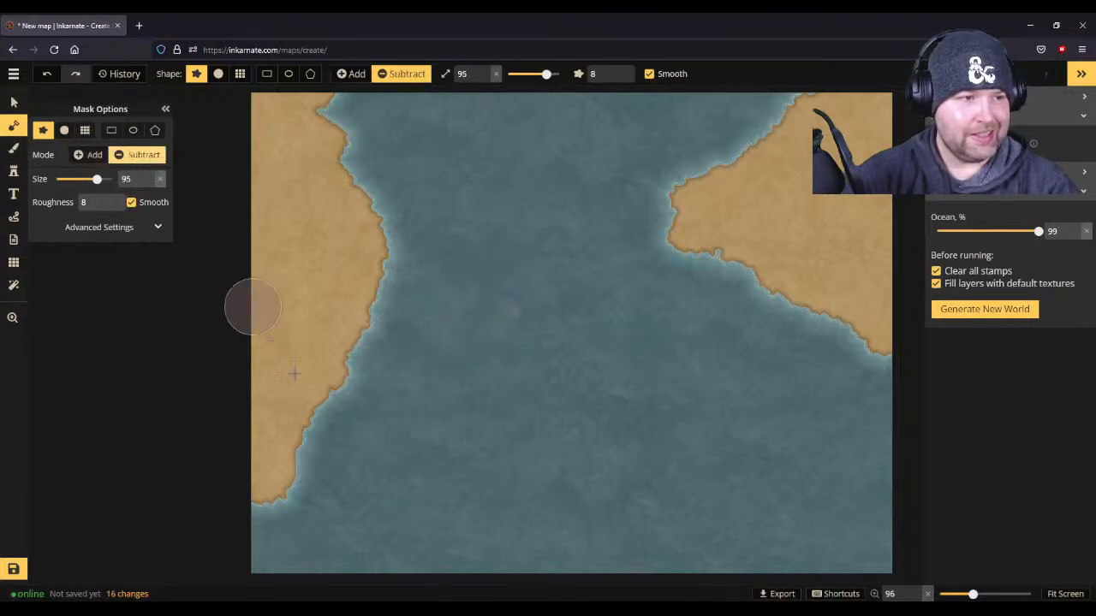
mouse_move(325, 505)
left_mouse_down()
mouse_move(327, 62)
mouse_move(305, 101)
mouse_move(362, 196)
mouse_move(274, 288)
mouse_move(324, 360)
mouse_move(257, 393)
mouse_move(533, 319)
mouse_move(785, 187)
mouse_move(779, 145)
mouse_move(835, 120)
mouse_move(856, 227)
mouse_move(908, 306)
mouse_move(861, 326)
left_mouse_up()
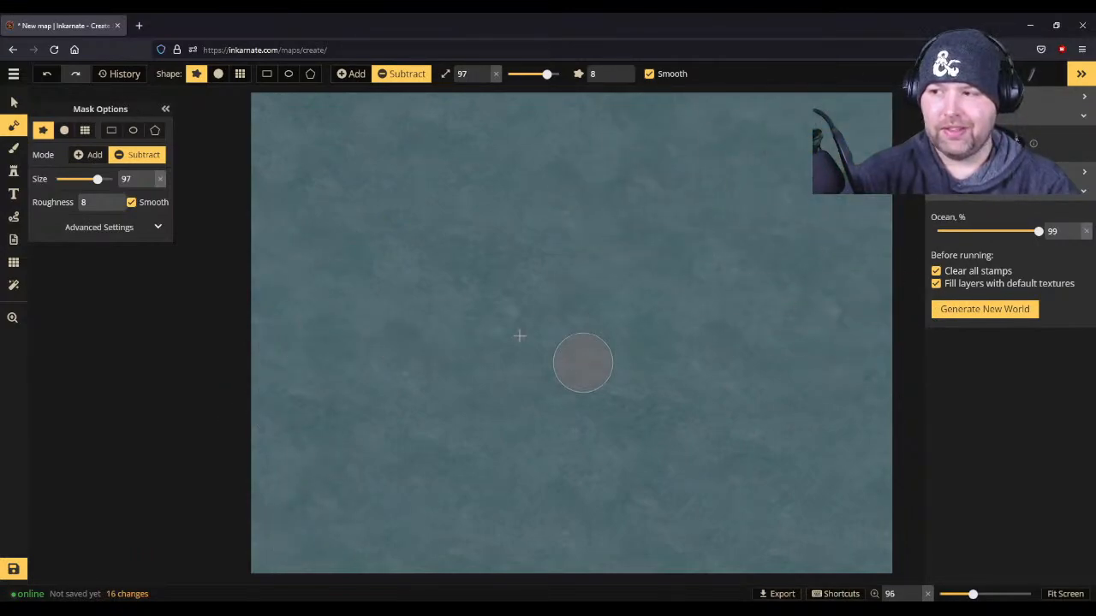
- Paint a landmass extending southeast from the map's northwest corner with the mask in Add mode at brush size about 123
scroll(519, 335, "down", 3)
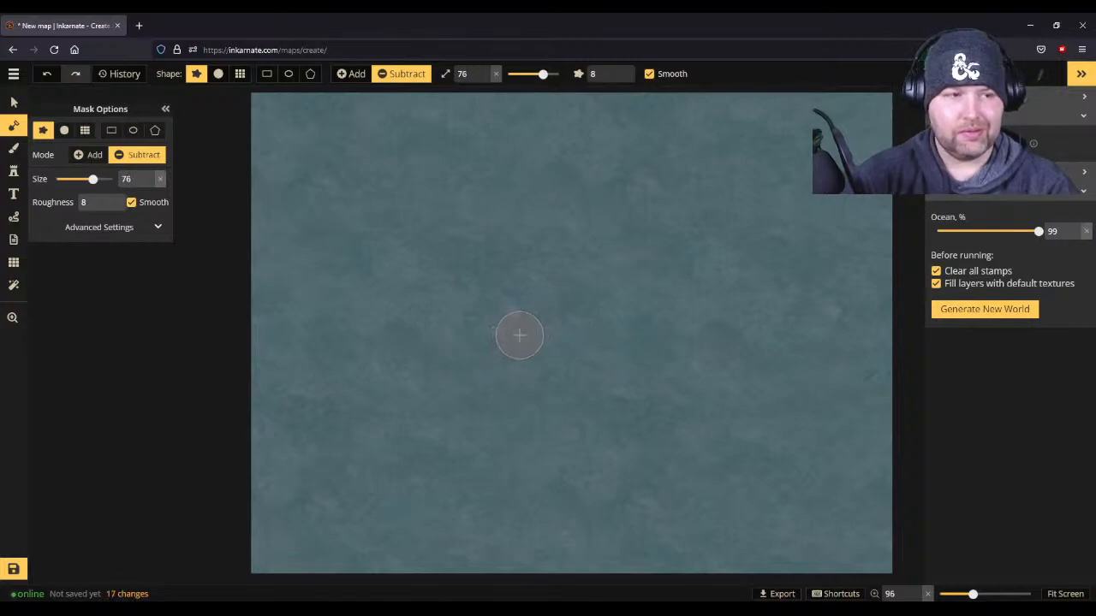
left_click(92, 156)
scroll(210, 198, "up", 10)
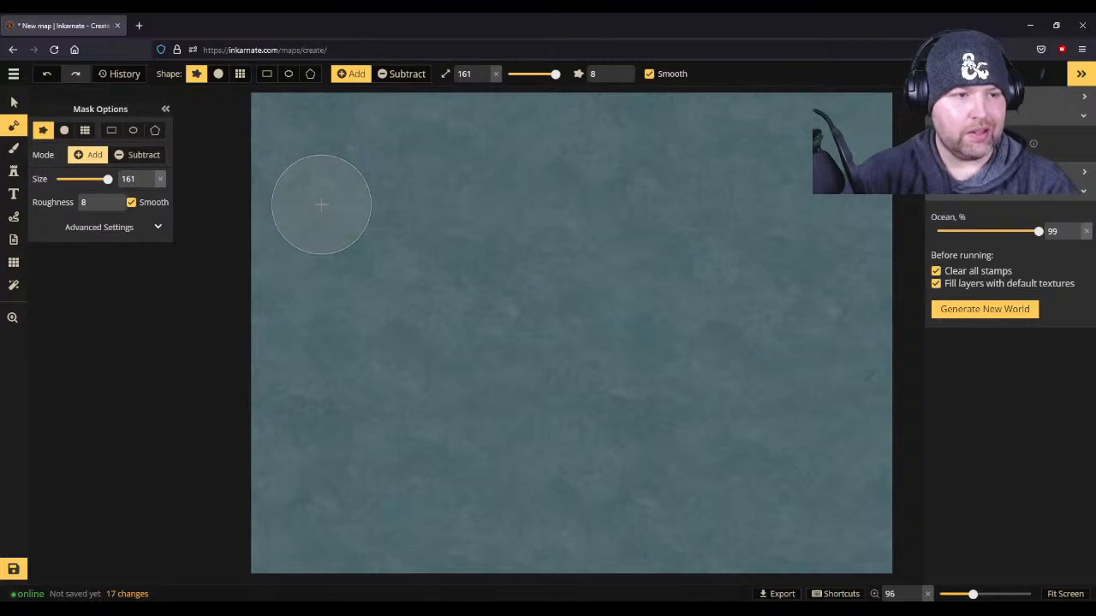
scroll(321, 205, "down", 4)
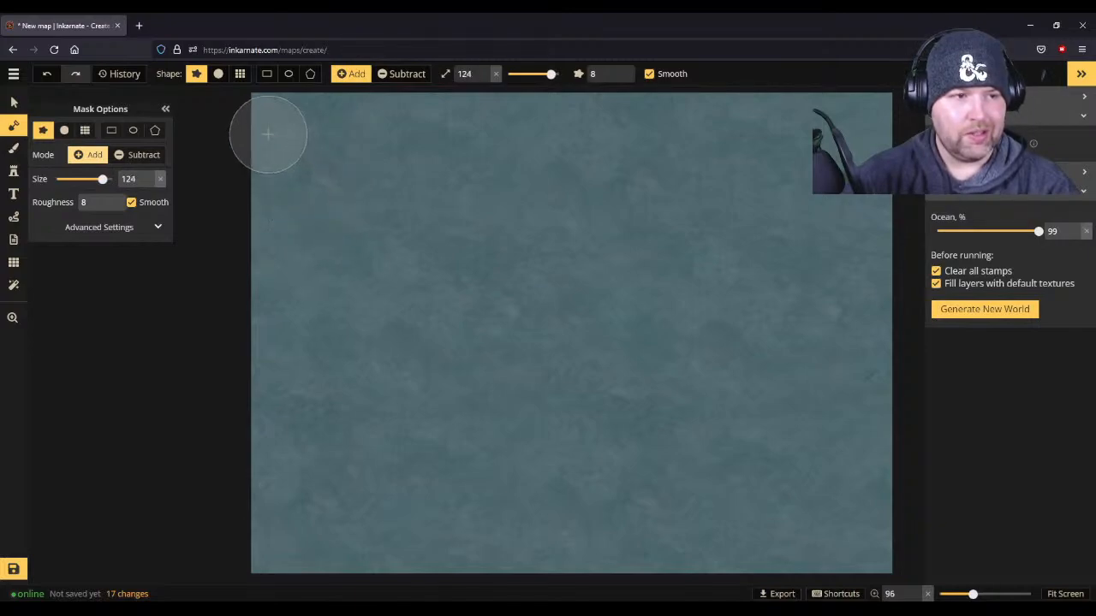
mouse_move(267, 122)
left_mouse_down()
mouse_move(249, 160)
mouse_move(364, 274)
left_mouse_up()
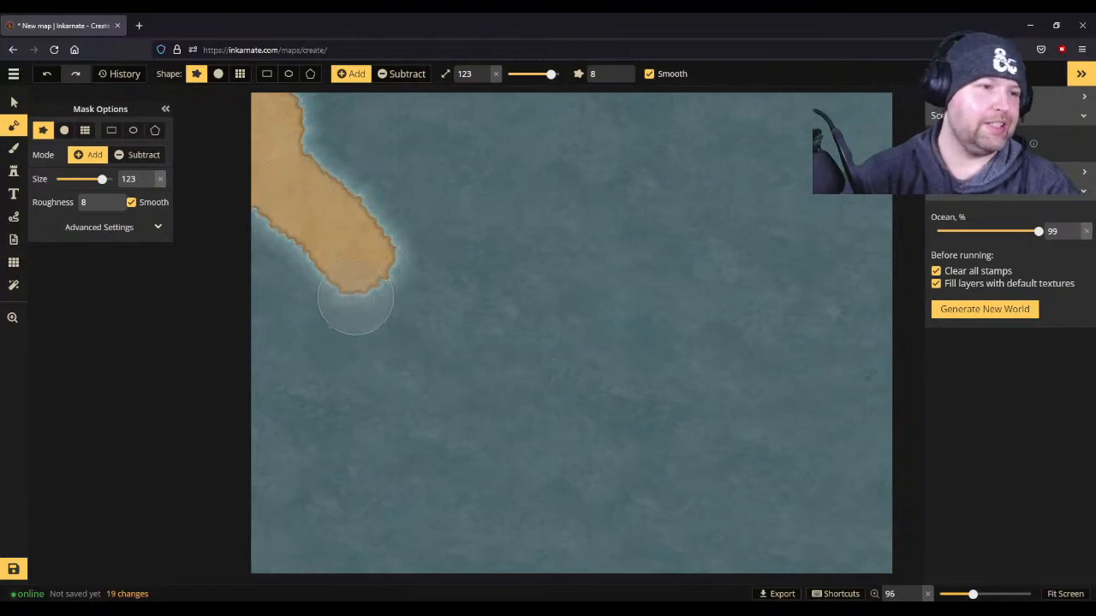
- Erase the landmass in the map's northwest corner with the mask in Subtract mode at brush size about 71
key("x")
scroll(478, 285, "down", 5)
mouse_move(420, 296)
left_mouse_down()
mouse_move(325, 140)
mouse_move(383, 228)
mouse_move(262, 171)
mouse_move(330, 282)
mouse_move(411, 367)
mouse_move(331, 145)
mouse_move(359, 322)
left_mouse_up()
scroll(343, 454, "up", 1)
scroll(295, 437, "down", 1)
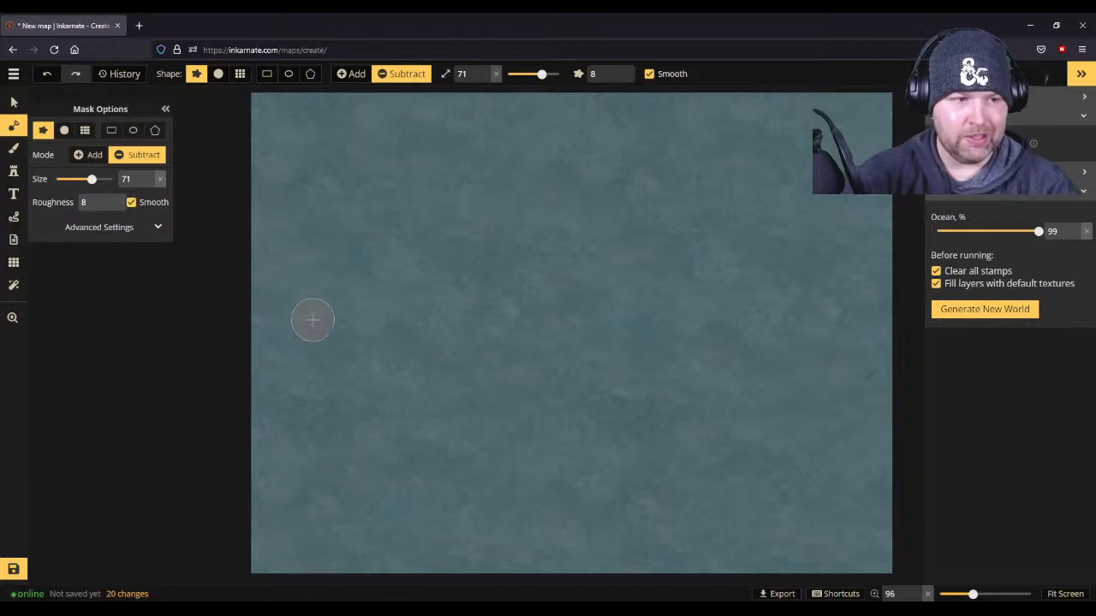
- Paint a landmass with a rugged coast on the map's west edge with the mask in Add mode at brush size about 31
left_click(90, 154)
scroll(241, 248, "down", 1)
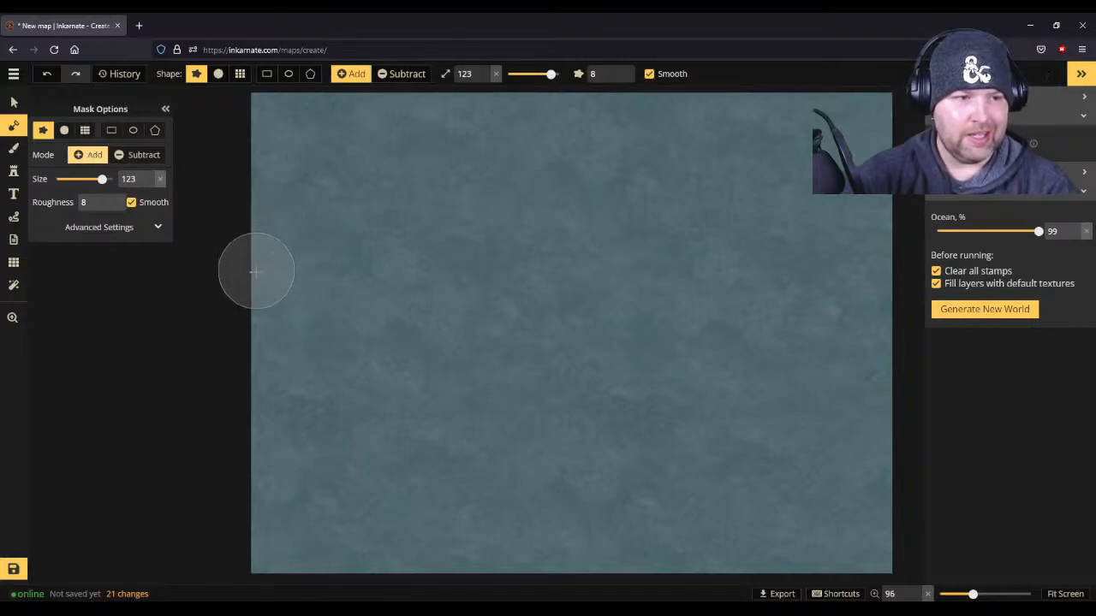
scroll(248, 288, "down", 5)
mouse_move(249, 286)
left_mouse_down()
mouse_move(363, 315)
mouse_move(405, 348)
mouse_move(282, 305)
mouse_move(259, 323)
mouse_move(377, 353)
mouse_move(403, 381)
mouse_move(315, 337)
mouse_move(267, 356)
mouse_move(334, 355)
mouse_move(396, 387)
left_mouse_up()
scroll(399, 372, "down", 3)
left_click_drag(312, 364, 360, 369)
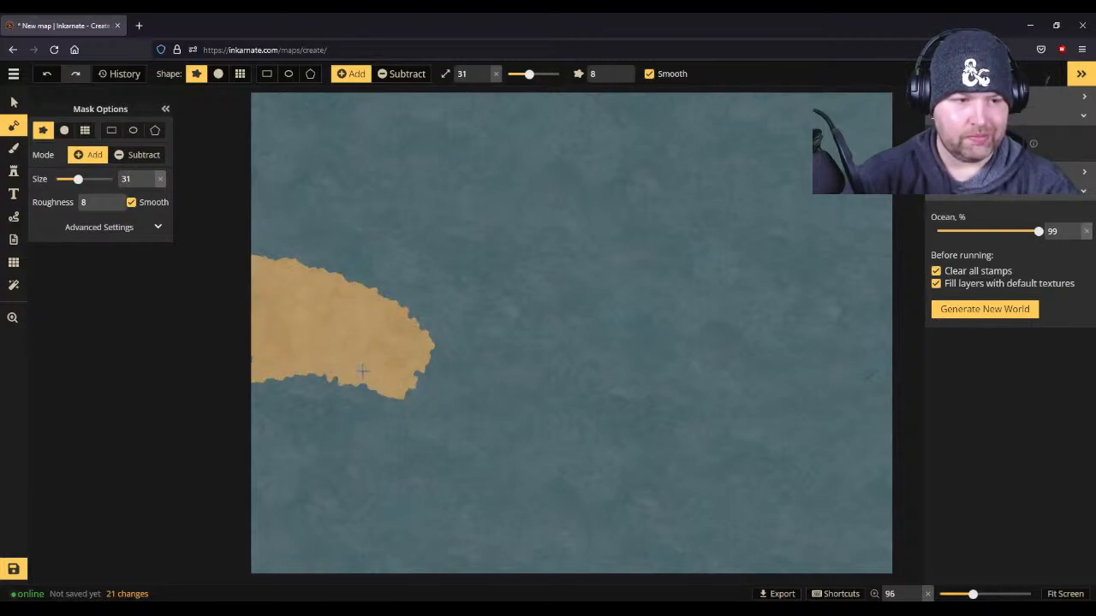
mouse_move(250, 363)
left_mouse_down()
mouse_move(405, 388)
mouse_move(320, 375)
mouse_move(246, 387)
mouse_move(317, 410)
mouse_move(399, 407)
mouse_move(243, 382)
mouse_move(328, 378)
mouse_move(322, 390)
mouse_move(266, 399)
mouse_move(265, 439)
mouse_move(278, 410)
mouse_move(329, 466)
mouse_move(307, 405)
mouse_move(246, 429)
mouse_move(292, 445)
mouse_move(282, 481)
left_mouse_up()
- Extend the western landmass down to the south edge and add a northern headland with the mask brush at size 69
scroll(286, 417, "up", 1)
scroll(289, 416, "up", 5)
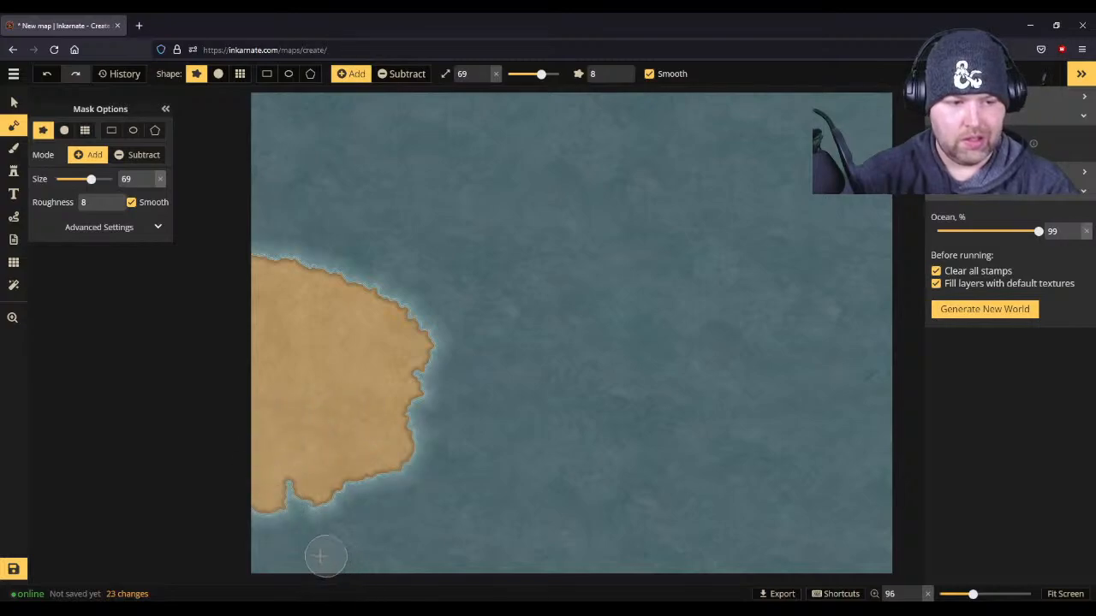
mouse_move(254, 557)
left_mouse_down()
mouse_move(375, 526)
mouse_move(399, 471)
mouse_move(298, 521)
mouse_move(265, 486)
left_mouse_up()
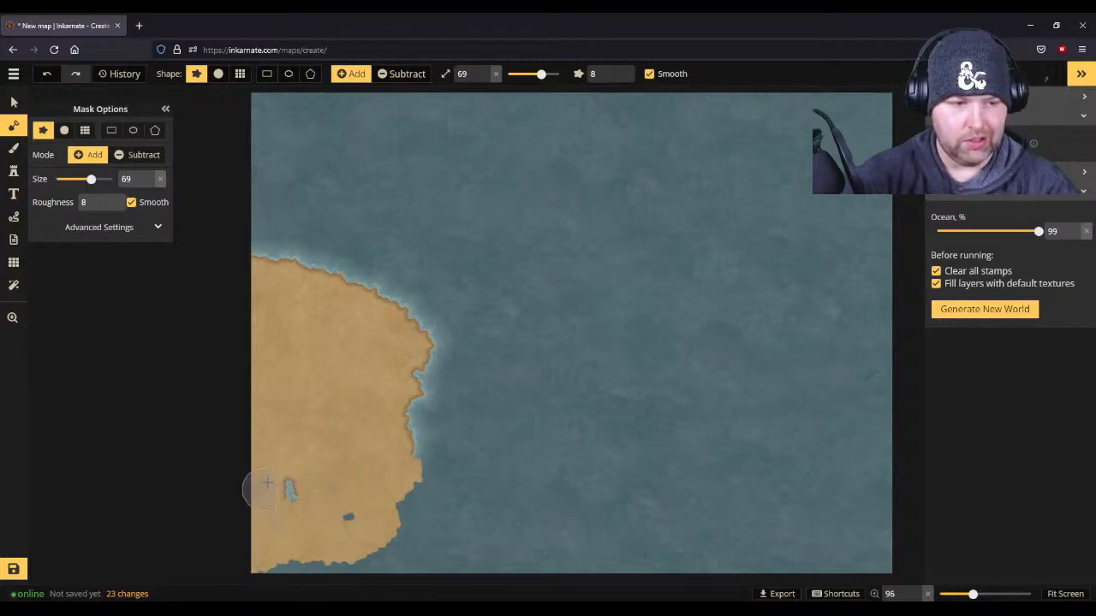
mouse_move(421, 541)
left_mouse_down()
mouse_move(454, 544)
mouse_move(419, 514)
left_mouse_up()
left_click_drag(255, 261, 294, 230)
mouse_move(268, 276)
left_mouse_down()
mouse_move(322, 268)
mouse_move(360, 201)
mouse_move(307, 255)
mouse_move(317, 205)
left_mouse_up()
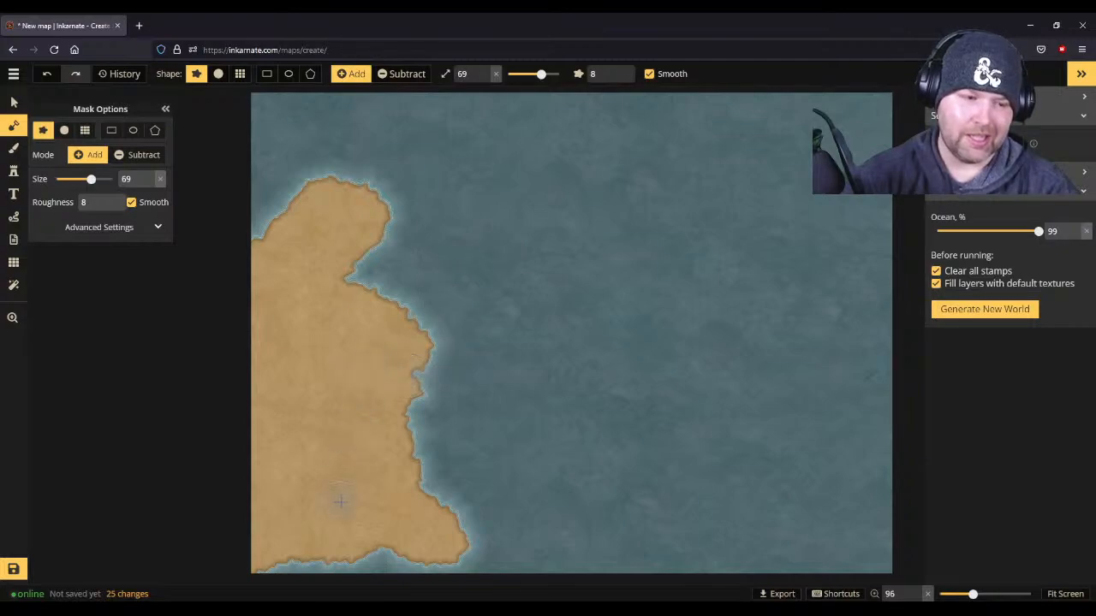
mouse_move(289, 552)
left_mouse_down()
mouse_move(257, 562)
mouse_move(248, 548)
left_mouse_up()
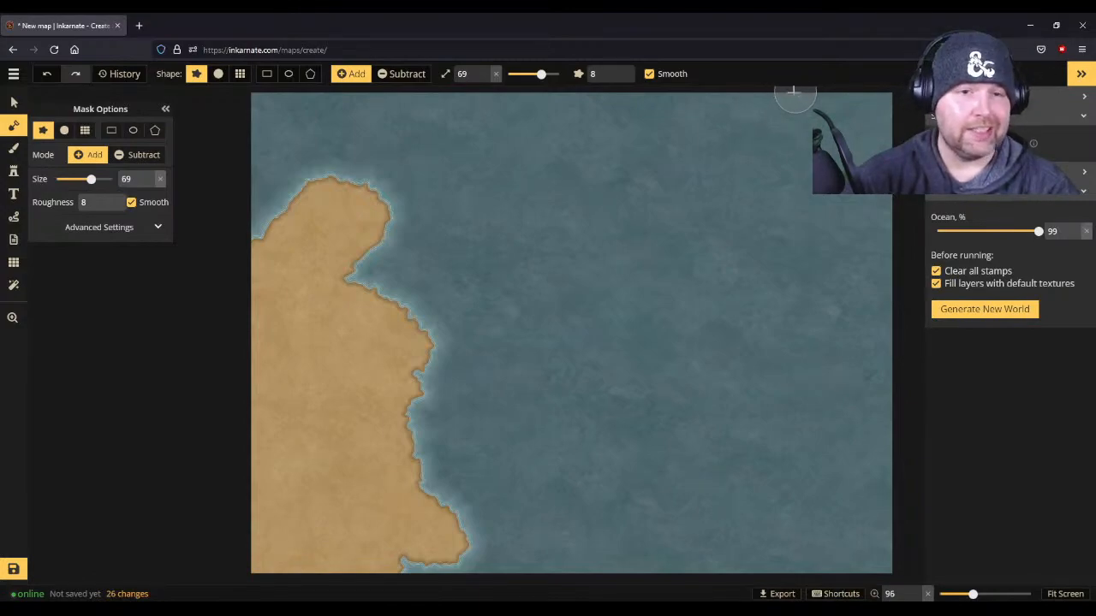
- Paint a landmass down the map's east side at brush size 69 and four small islands off its west coast at size 24
mouse_move(728, 100)
left_mouse_down()
mouse_move(852, 289)
mouse_move(875, 476)
mouse_move(855, 291)
mouse_move(743, 99)
mouse_move(761, 101)
mouse_move(867, 304)
mouse_move(880, 384)
mouse_move(876, 320)
mouse_move(804, 105)
mouse_move(839, 113)
mouse_move(871, 314)
mouse_move(889, 219)
mouse_move(846, 85)
mouse_move(872, 89)
mouse_move(885, 266)
mouse_move(856, 429)
mouse_move(871, 513)
mouse_move(851, 498)
mouse_move(891, 576)
mouse_move(879, 528)
mouse_move(888, 559)
mouse_move(905, 400)
mouse_move(870, 316)
mouse_move(777, 211)
mouse_move(706, 85)
mouse_move(884, 401)
mouse_move(828, 340)
mouse_move(733, 148)
mouse_move(692, 94)
mouse_move(875, 408)
mouse_move(857, 417)
mouse_move(691, 195)
mouse_move(651, 117)
mouse_move(654, 96)
mouse_move(797, 319)
mouse_move(856, 368)
left_mouse_up()
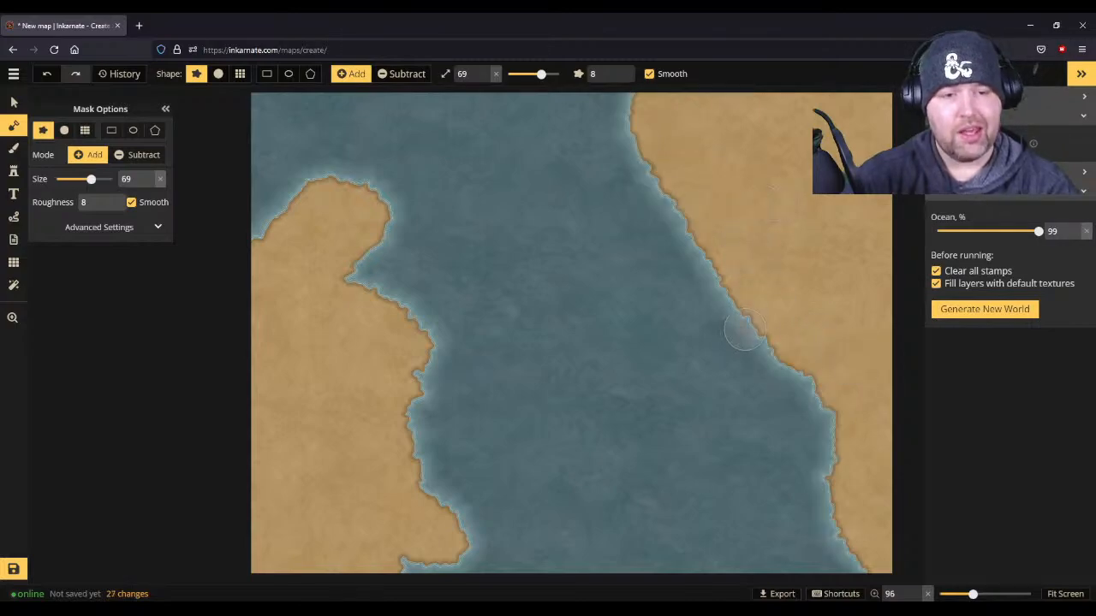
scroll(739, 360, "up", 1)
scroll(739, 360, "down", 5)
scroll(738, 360, "down", 9)
left_click(730, 338)
left_click(776, 384)
left_click(773, 389)
left_click_drag(664, 234, 680, 287)
left_click(809, 426)
- Paint three islands around the western landmass, off its southeast coast, northeast bay and north coast, at brush size 24
left_click(443, 445)
mouse_move(445, 446)
left_mouse_down()
mouse_move(480, 472)
mouse_move(478, 451)
mouse_move(455, 450)
mouse_move(445, 423)
left_mouse_up()
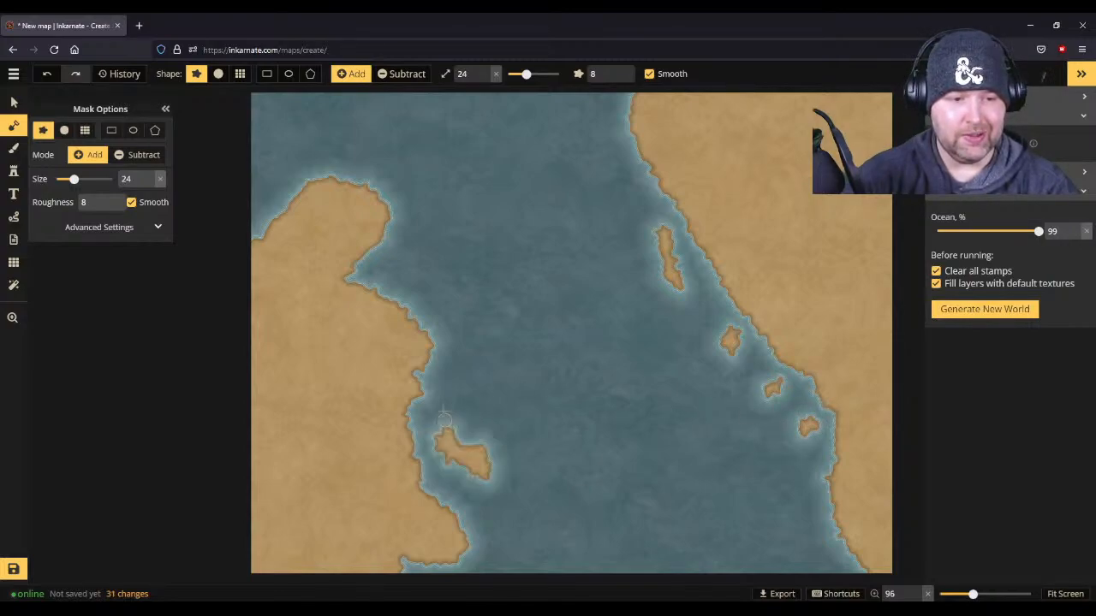
left_click_drag(413, 262, 399, 268)
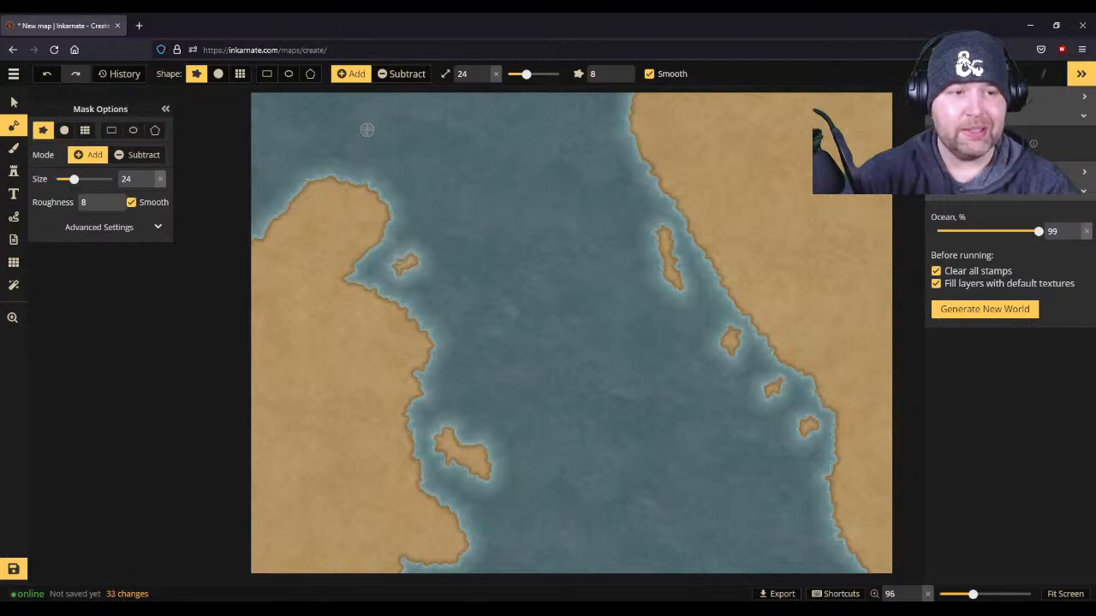
left_click_drag(288, 144, 275, 144)
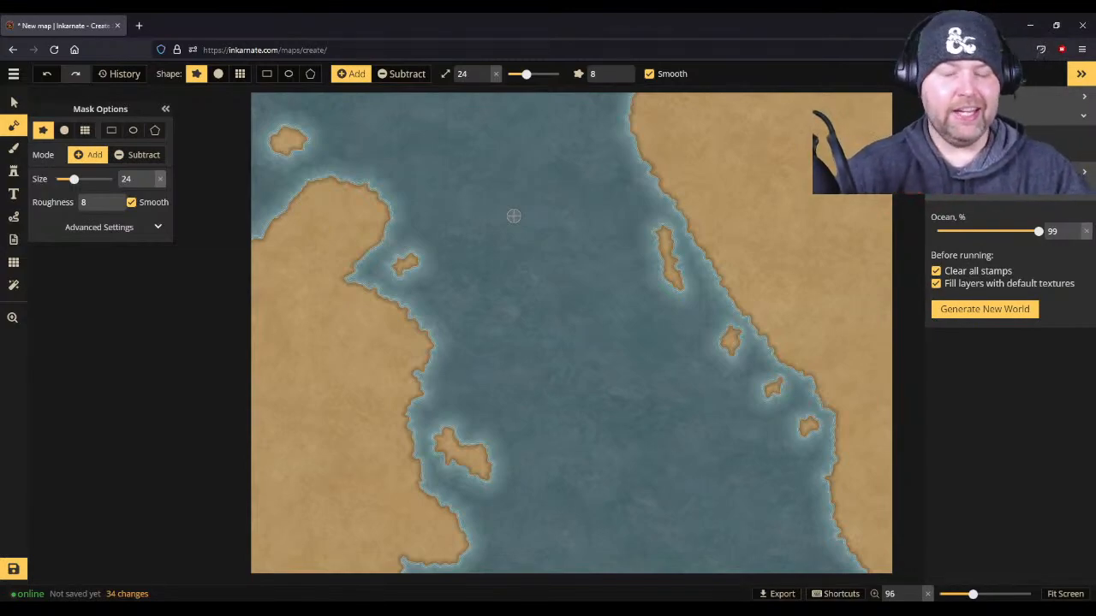
left_click(14, 194)
left_click(62, 148)
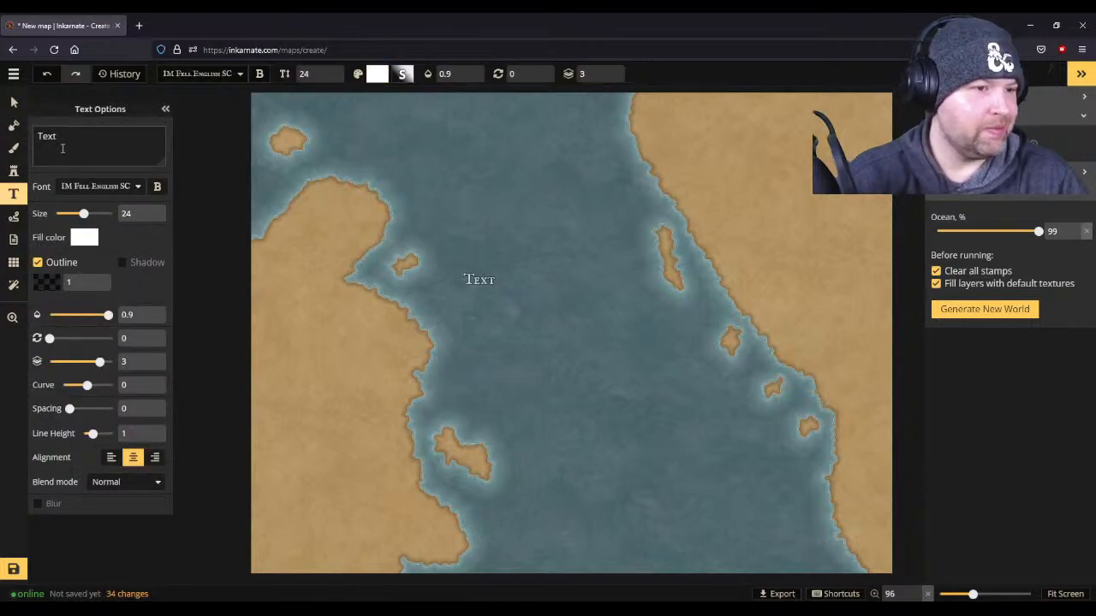
left_click(14, 240)
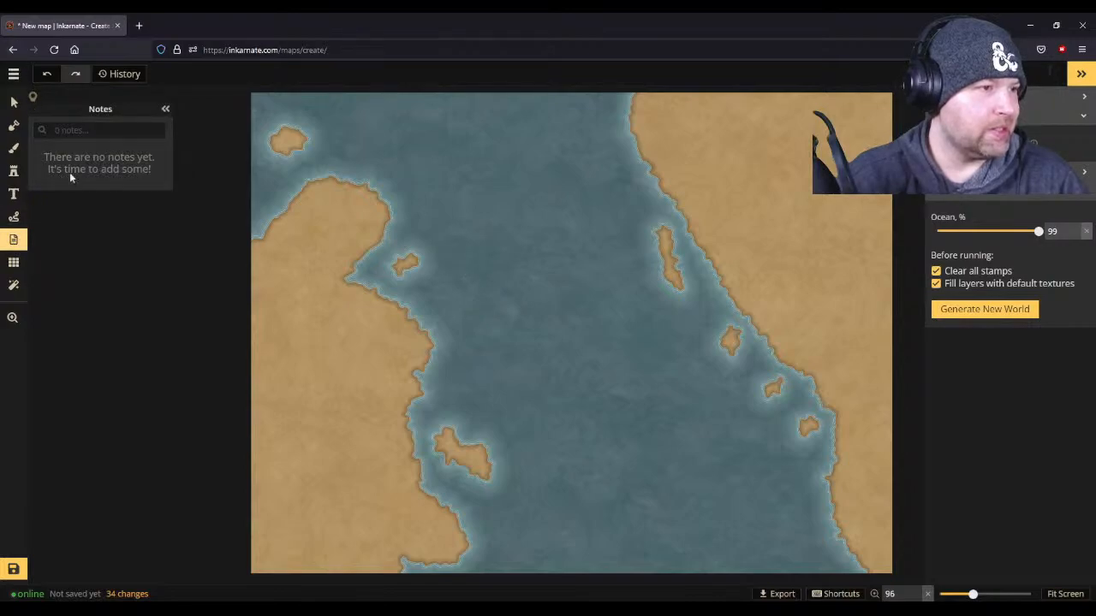
- Open the map details for editing and name the map "Treasured expanse."
left_click(13, 75)
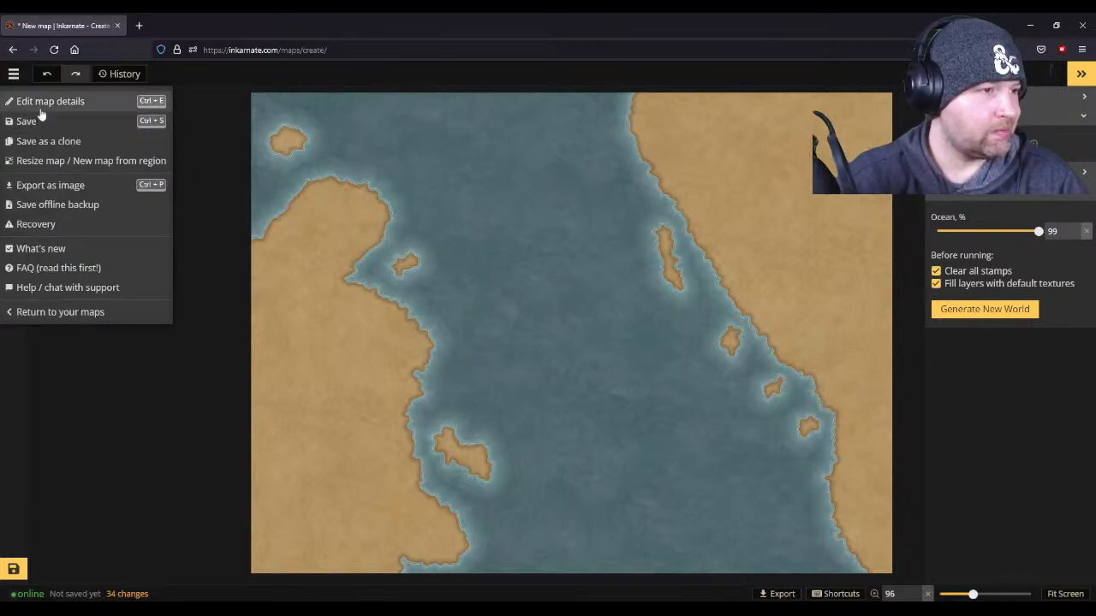
left_click(40, 107)
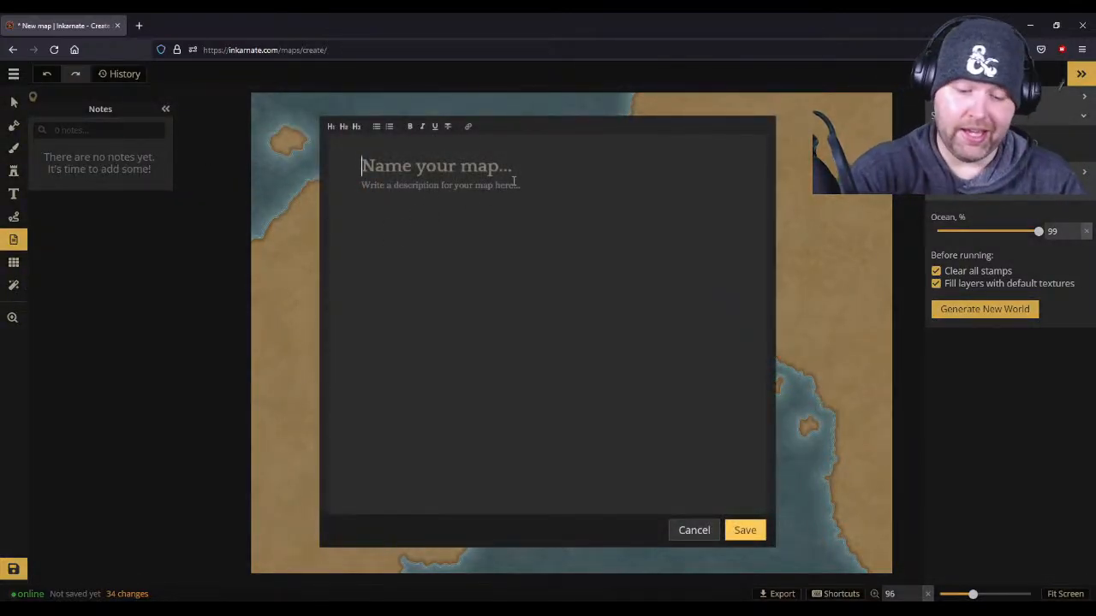
type("Tre")
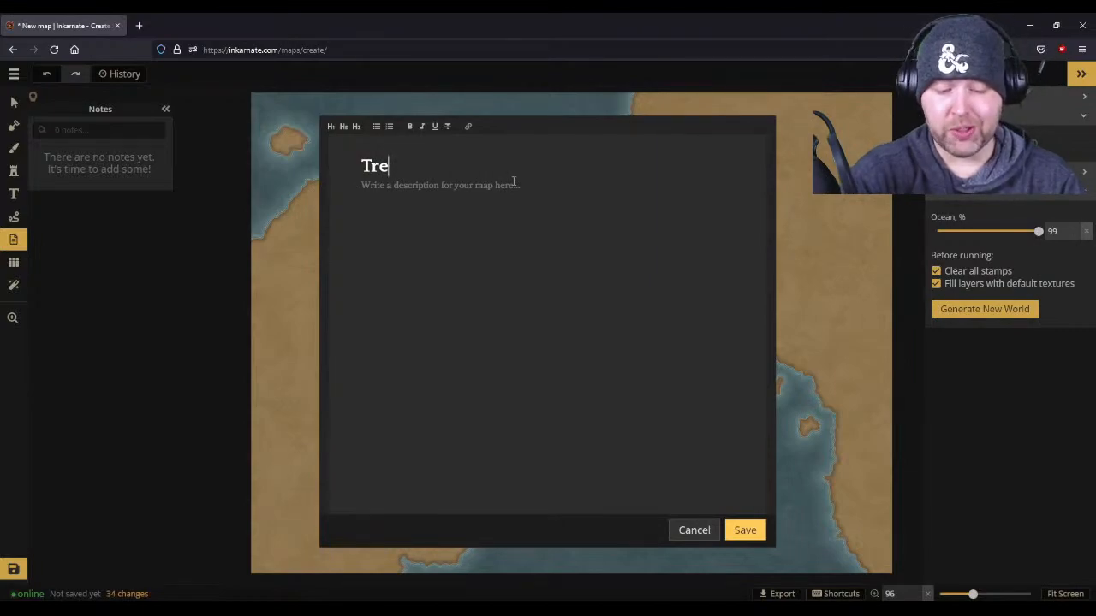
type("sured ")
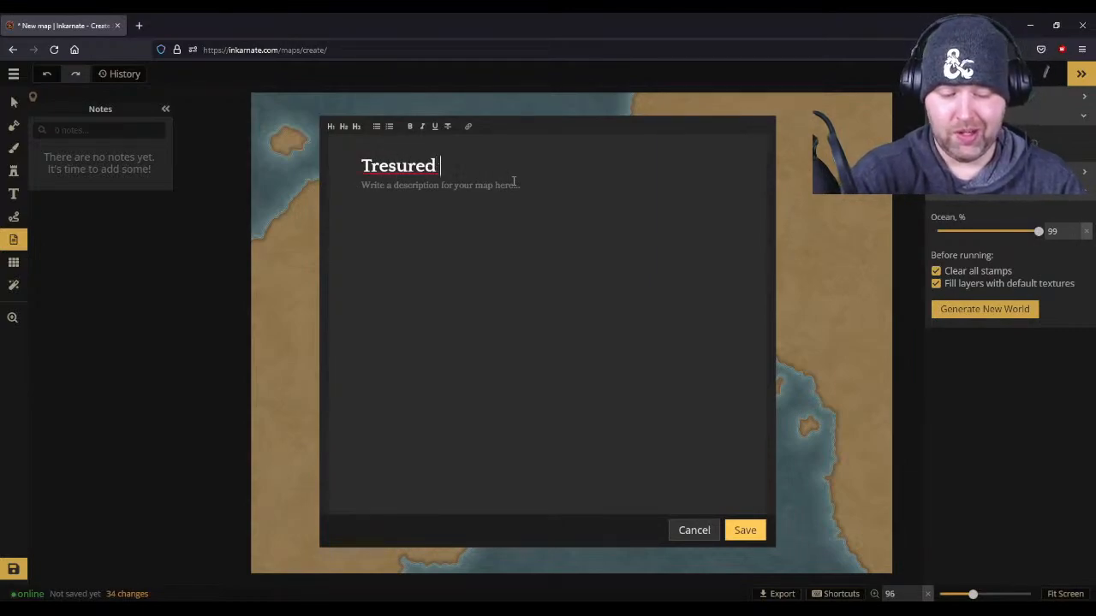
type("expandce")
key("BackSpace")
key("BackSpace")
type("se.")
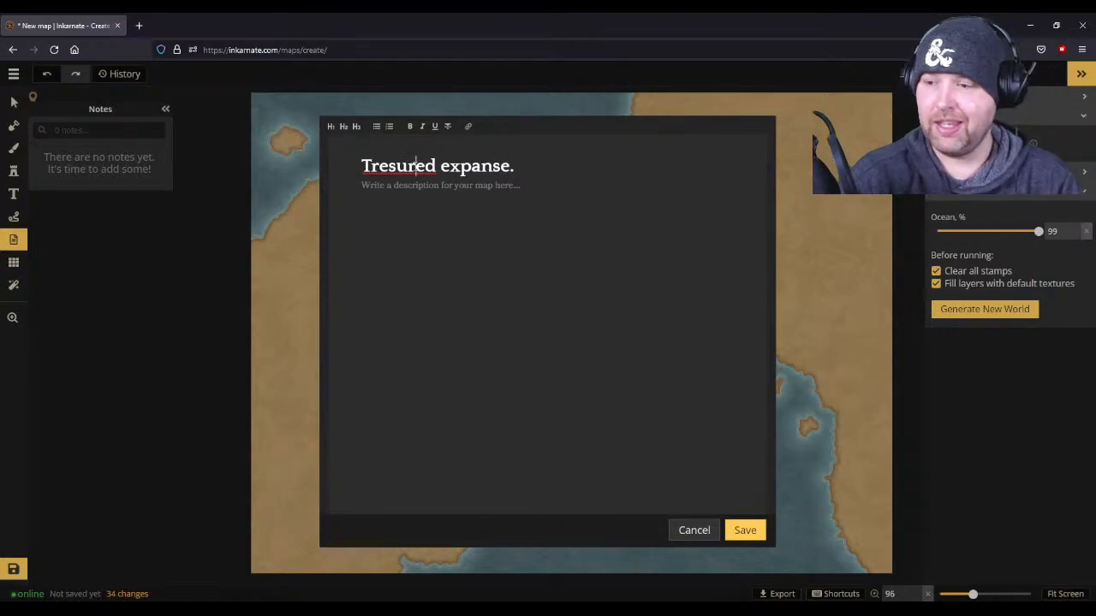
left_click_drag(438, 165, 387, 165)
left_click(388, 165)
type("a")
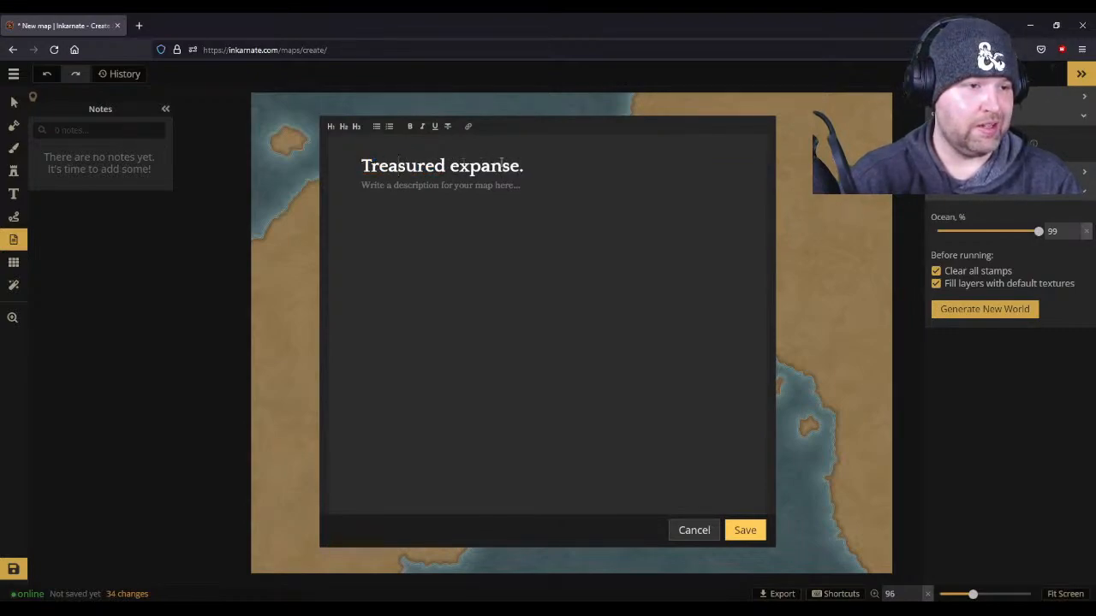
- Enter "The world Survival exploration campaign." as the first line of the map description
left_click(613, 194)
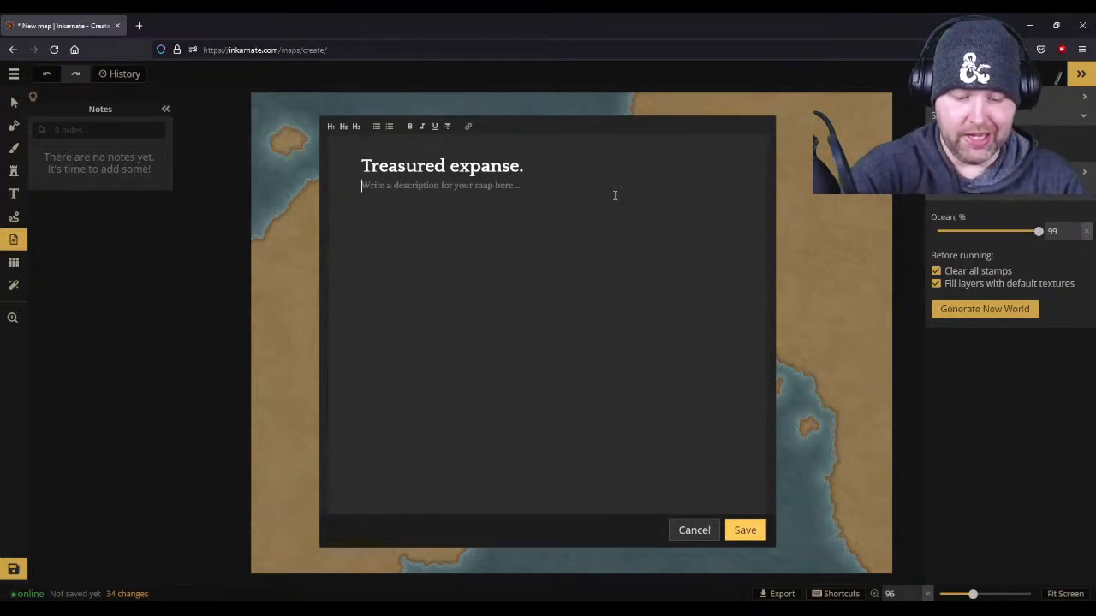
type("The world Surviva")
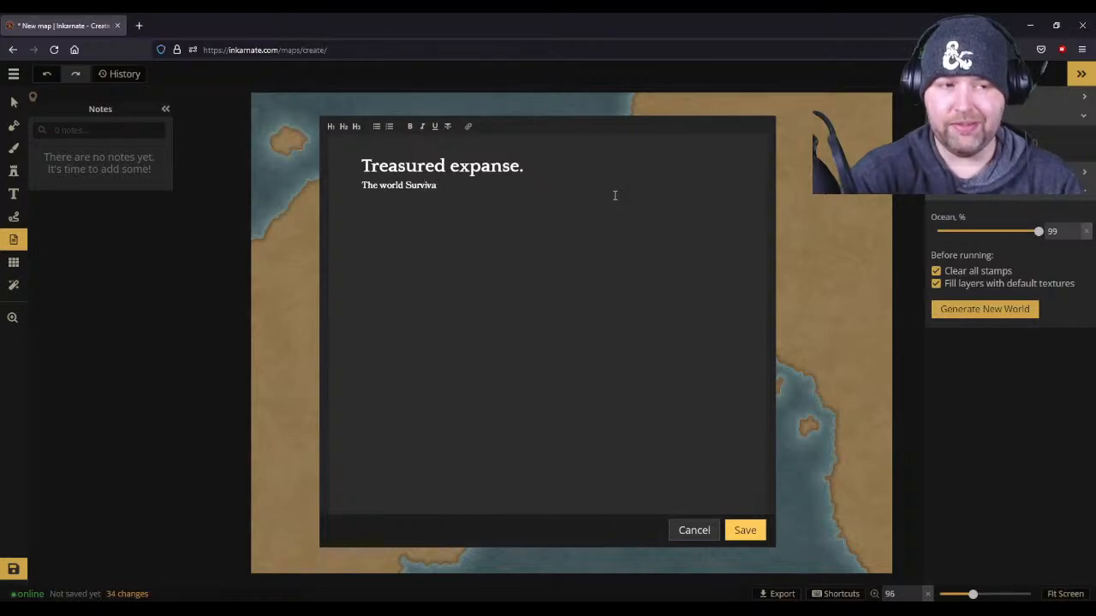
type("l ex")
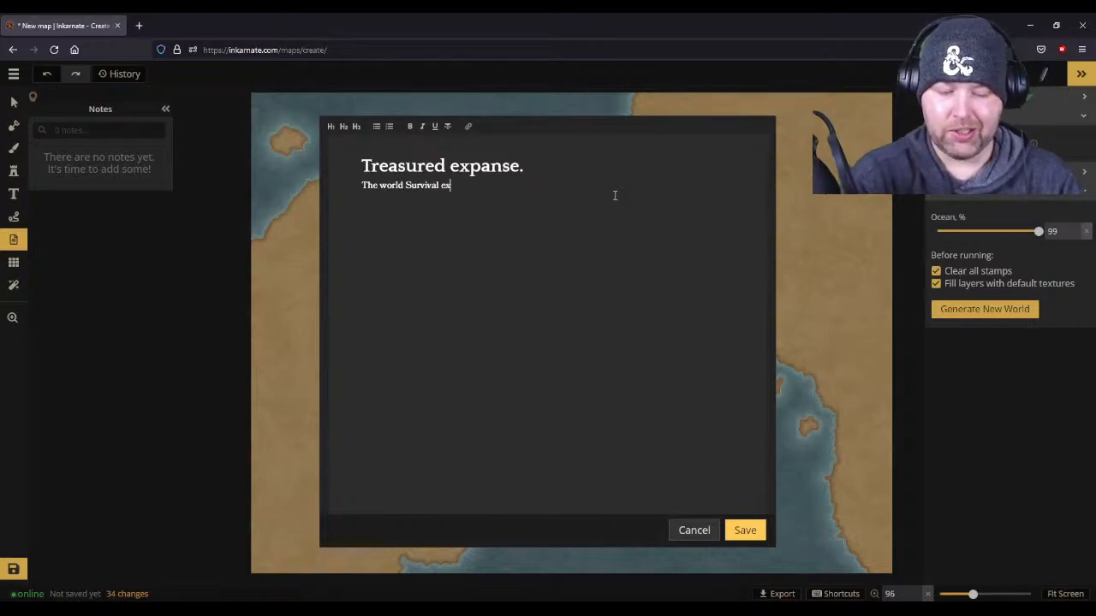
type("ploration ca")
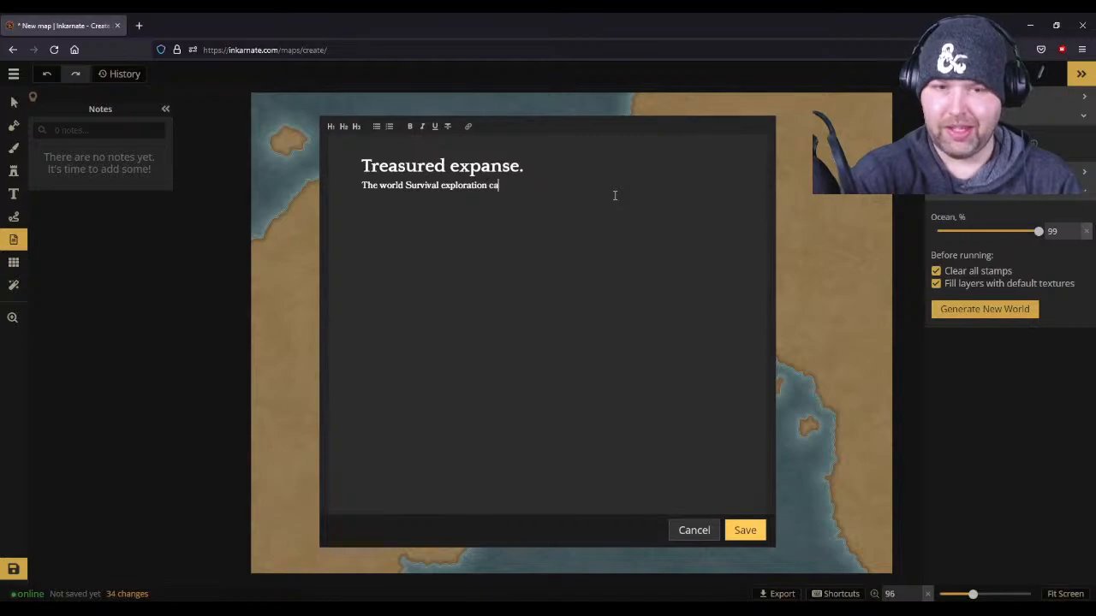
type("mpaign.")
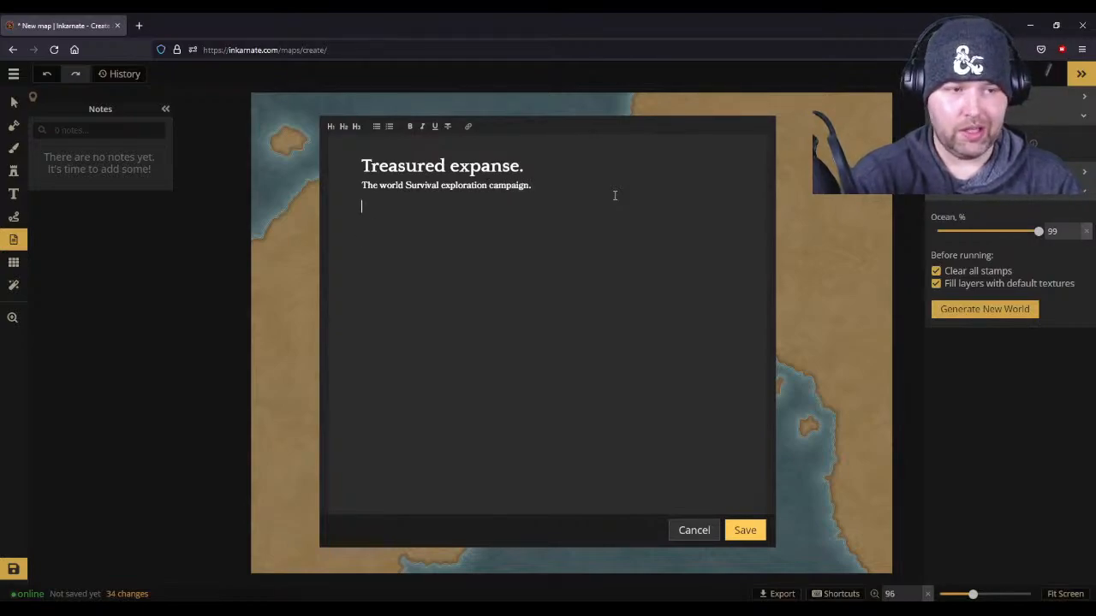
type("There ")
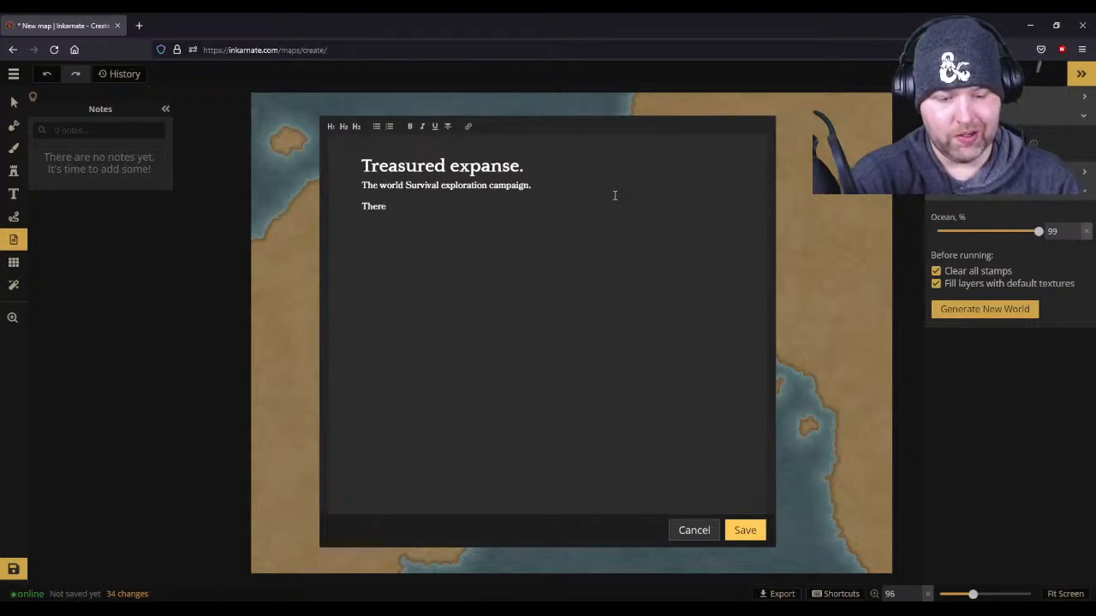
type("3 world e")
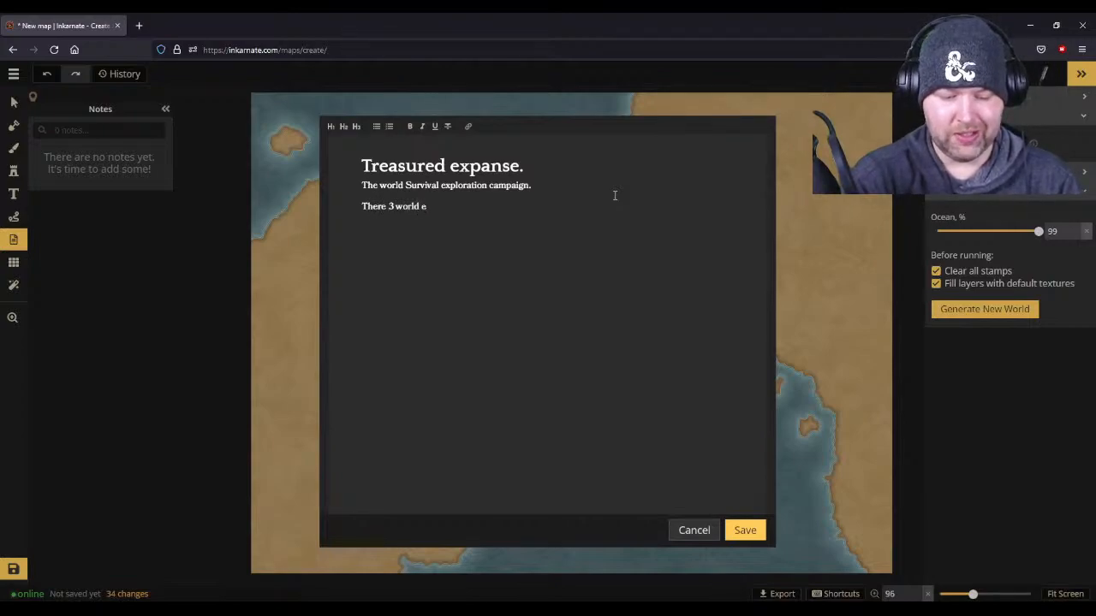
type("mpires")
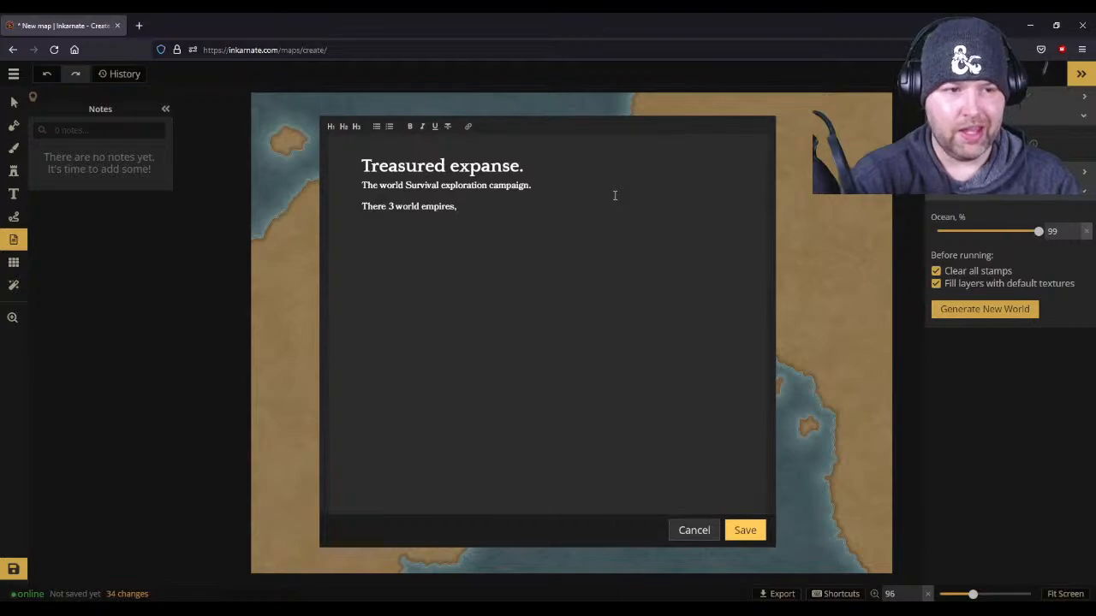
type(", Cala")
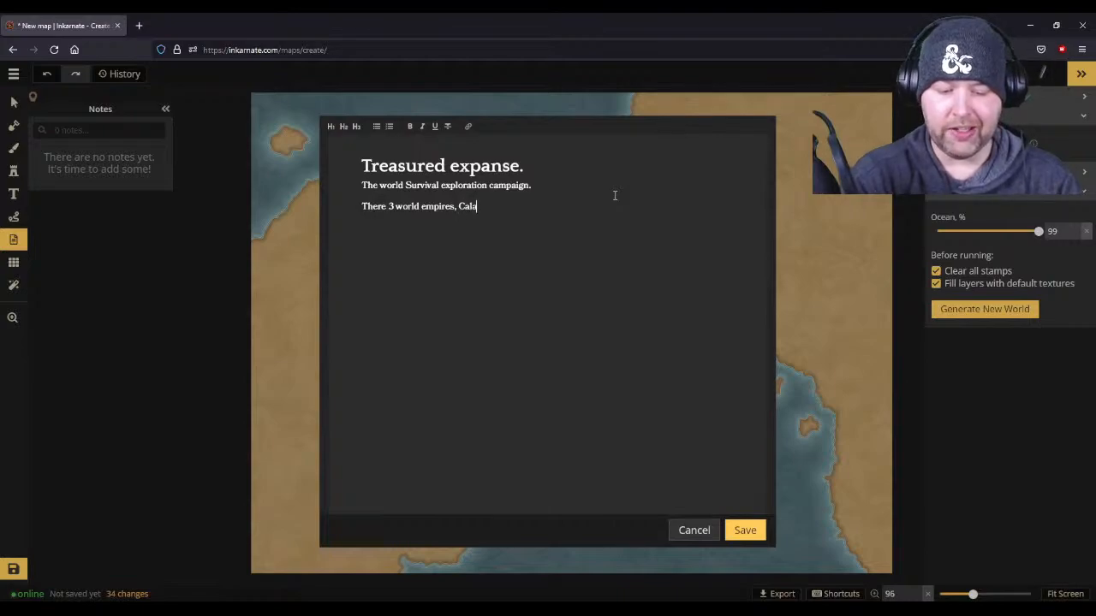
type("garn ")
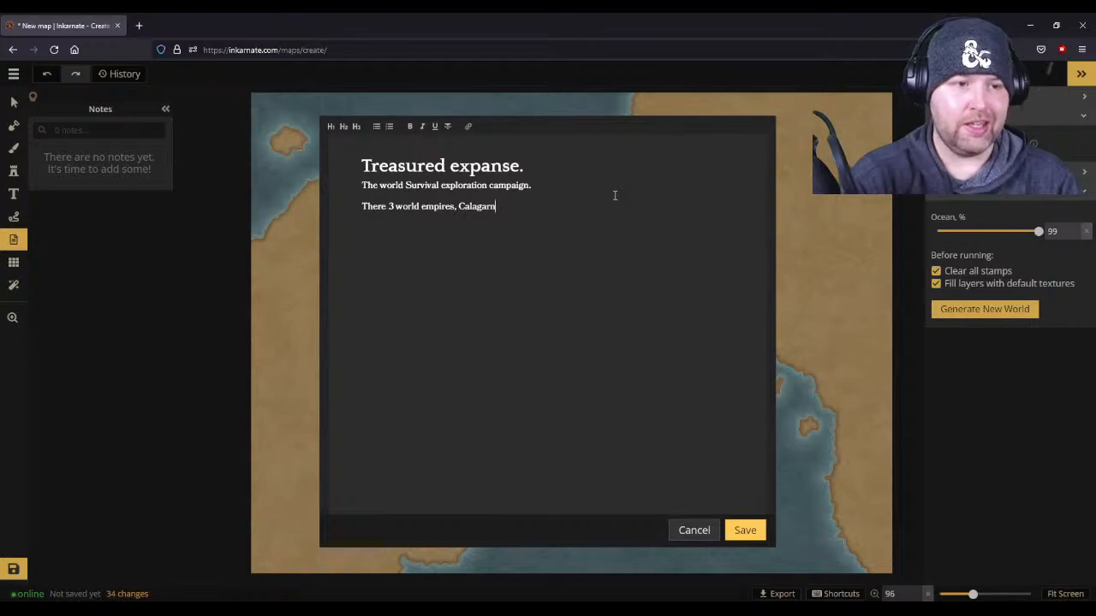
type("Saskatan ,")
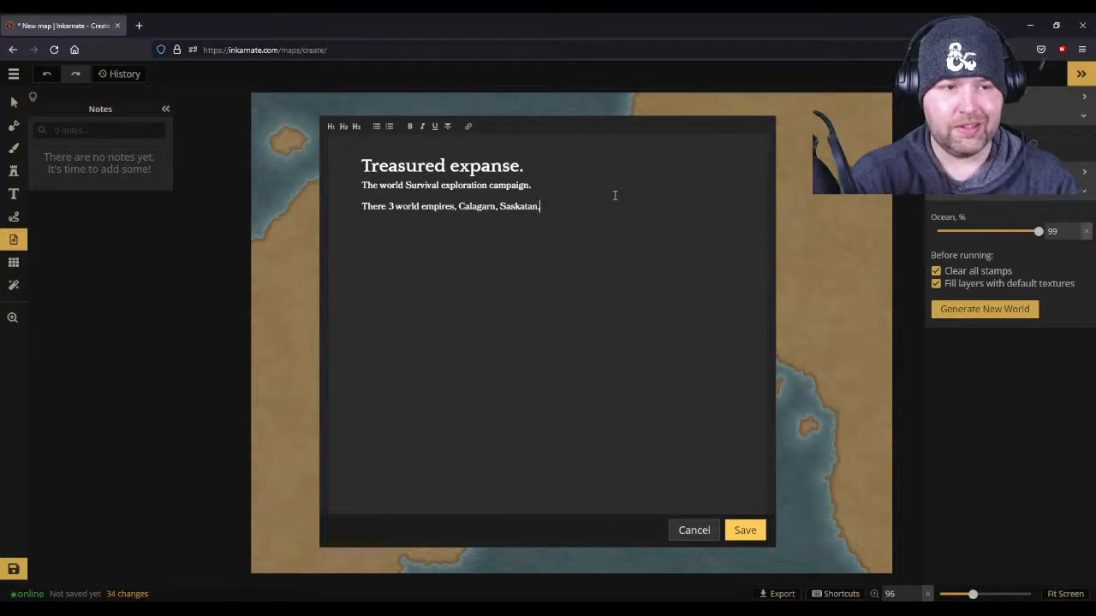
type("and")
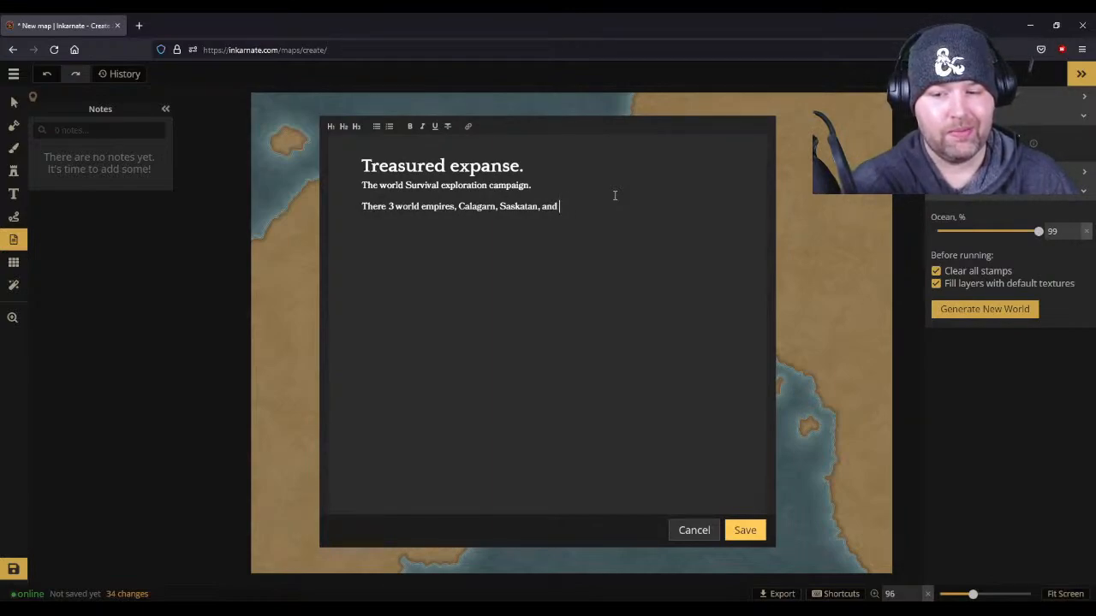
- Continue the list of empires in the map description with "and Remvali,"
type("REmvali")
key("BackSpace")
key("BackSpace")
key("BackSpace")
key("BackSpace")
key("BackSpace")
key("BackSpace")
type("emvali")
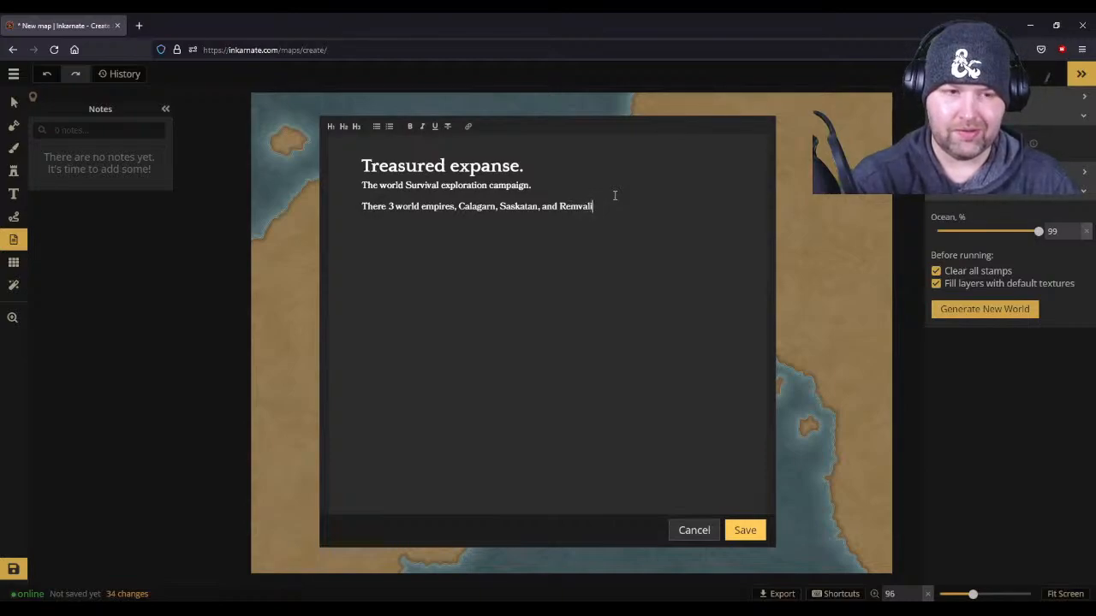
type(",")
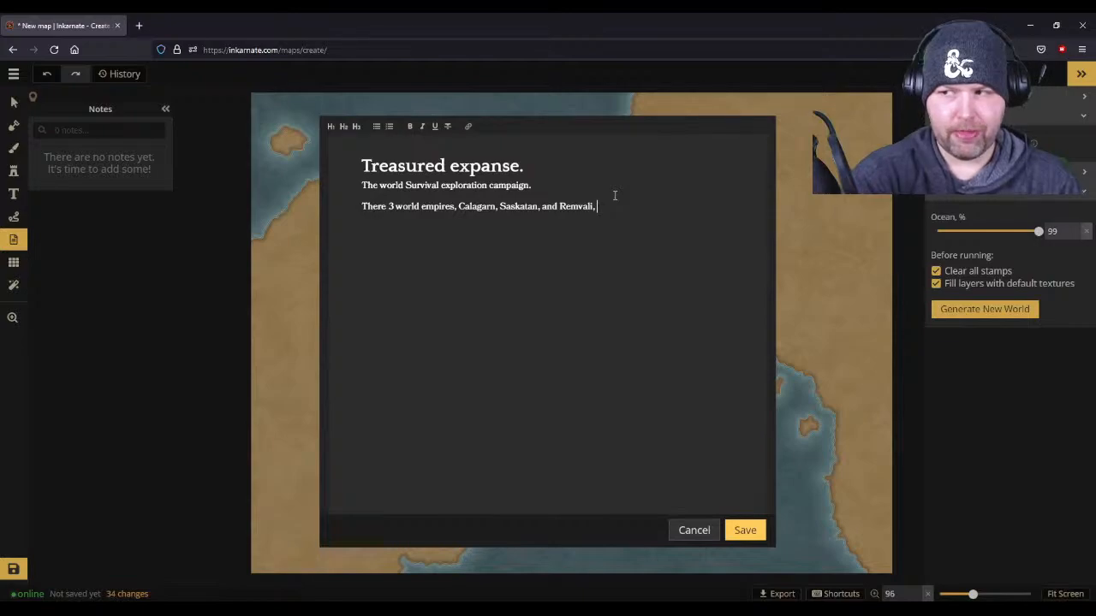
type("Dural")
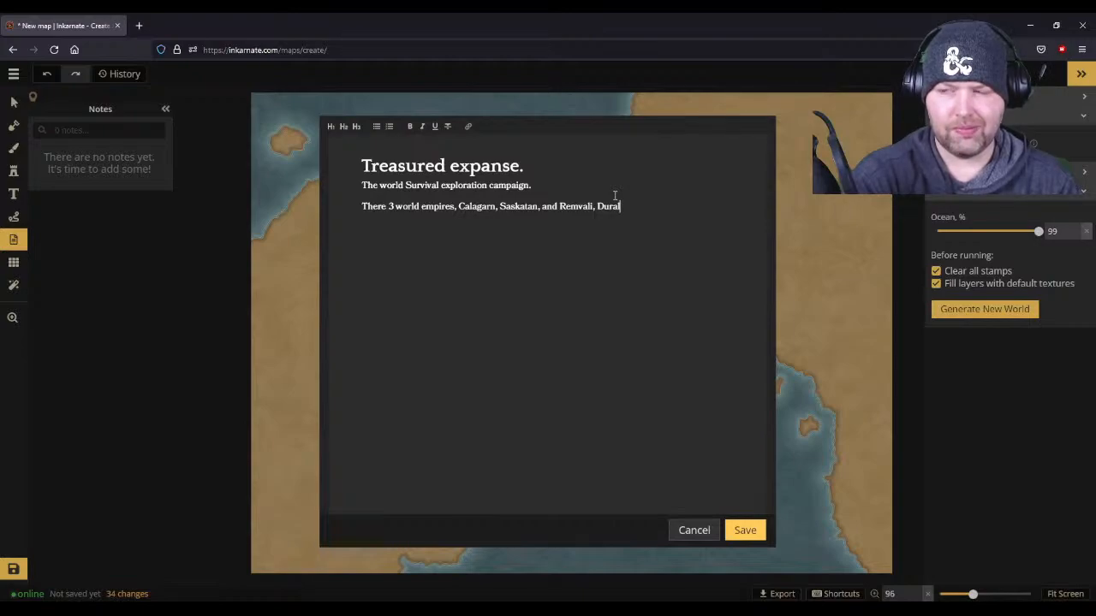
key("BackSpace")
key("BackSpace")
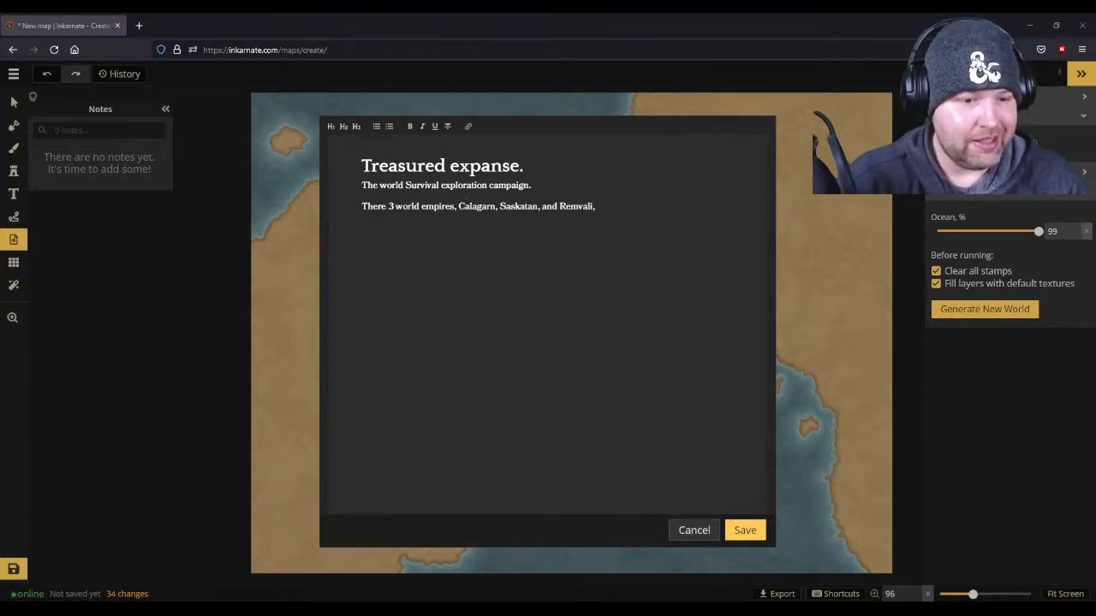
- Search the web for "map ot alberta" in a new browser tab and open the result in Google Maps
left_click(606, 214)
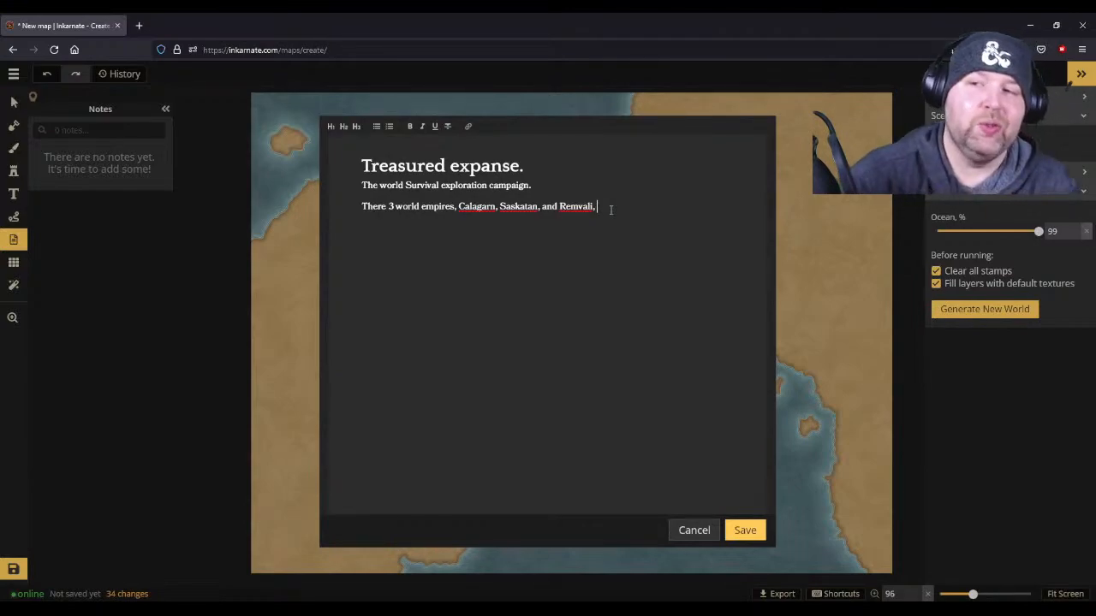
left_click(139, 26)
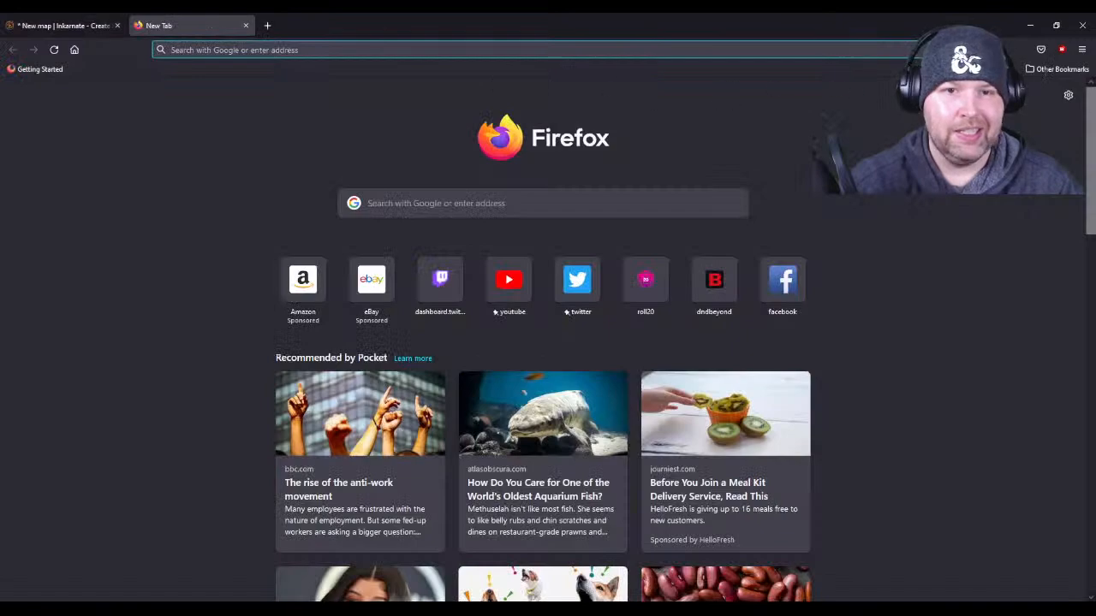
left_click(404, 210)
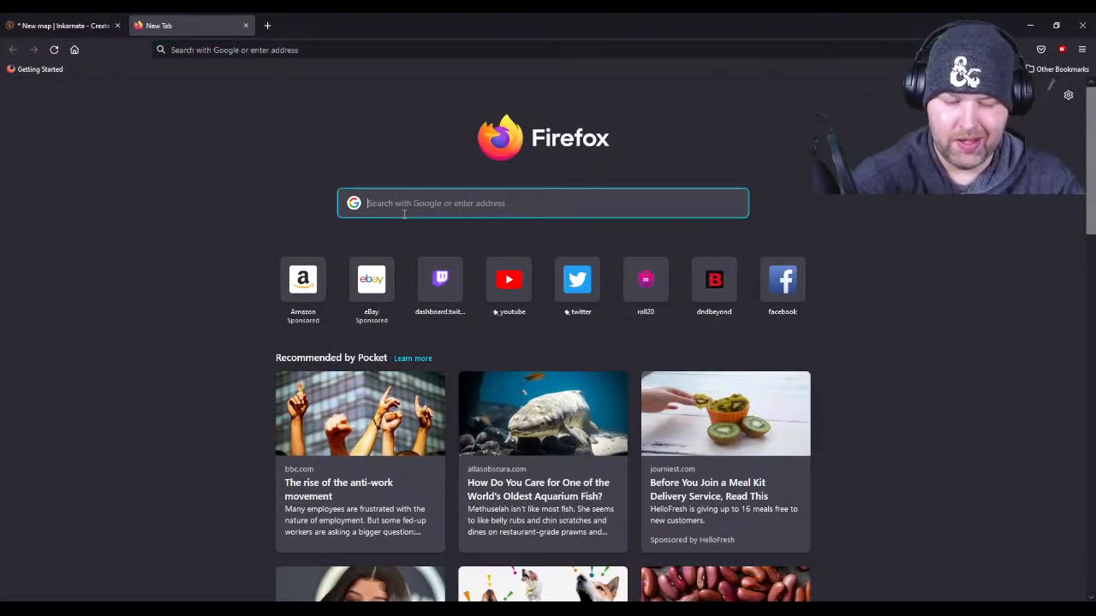
type("map ot al")
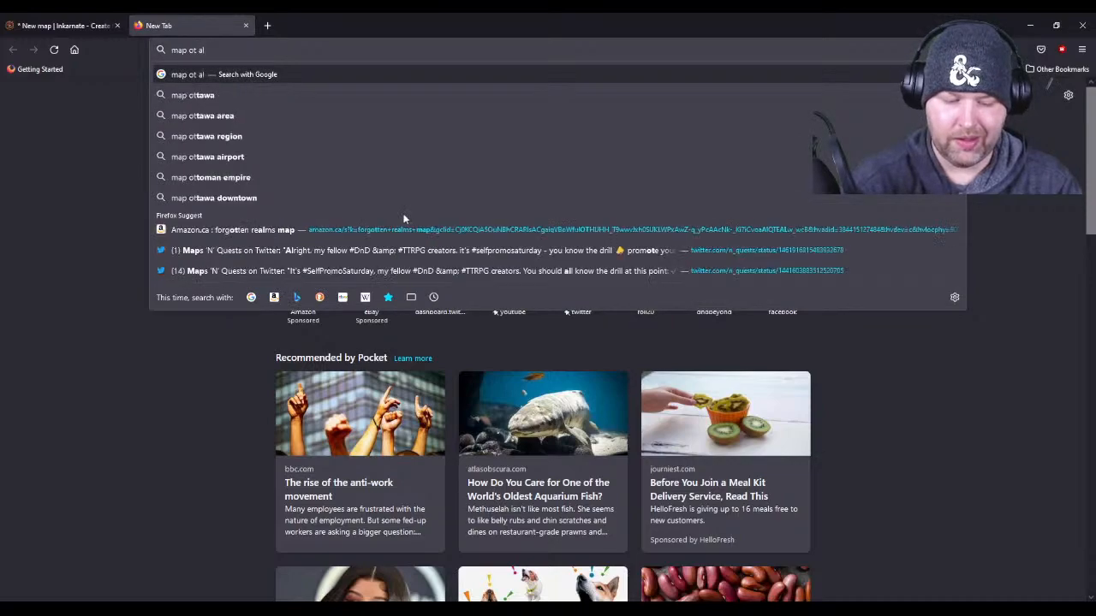
type("berta")
key("Return")
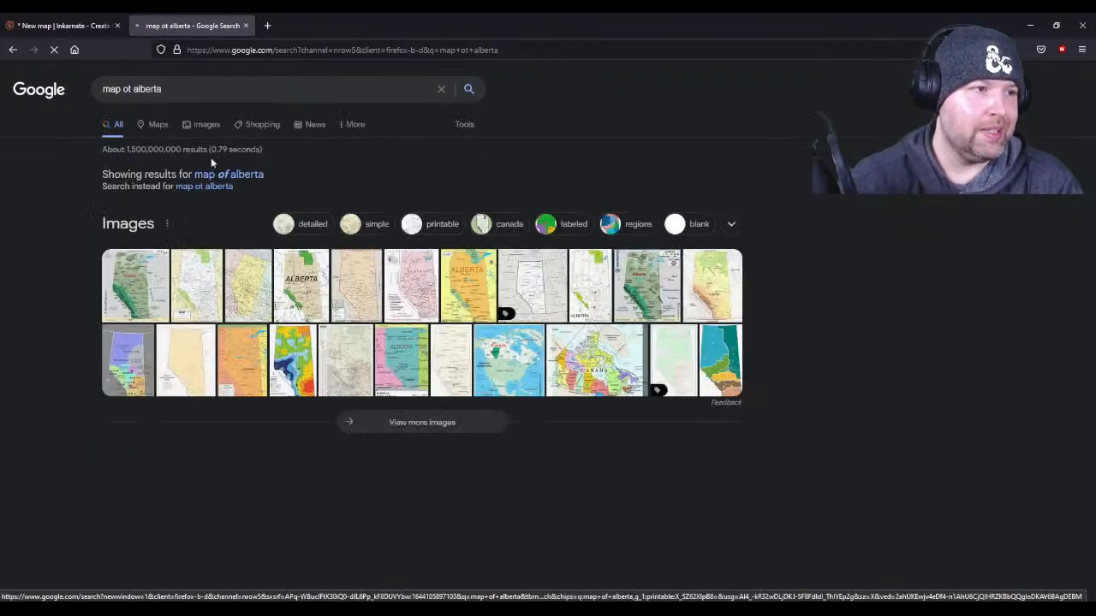
left_click(158, 125)
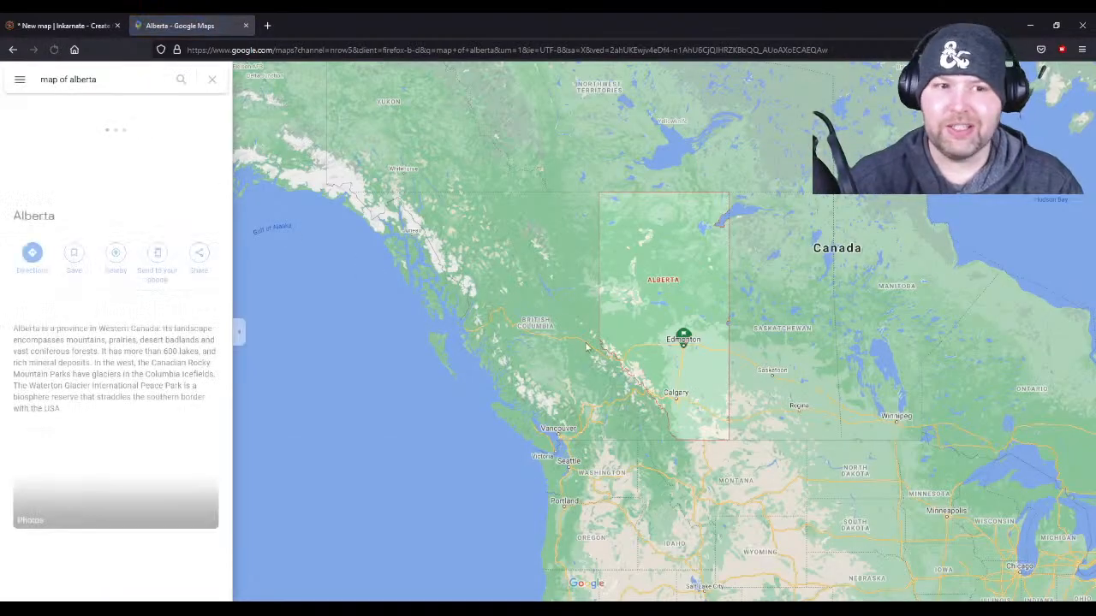
- Examine the place names east of Alberta in Saskatchewan, between North Battleford and Prince Albert
scroll(741, 305, "up", 2)
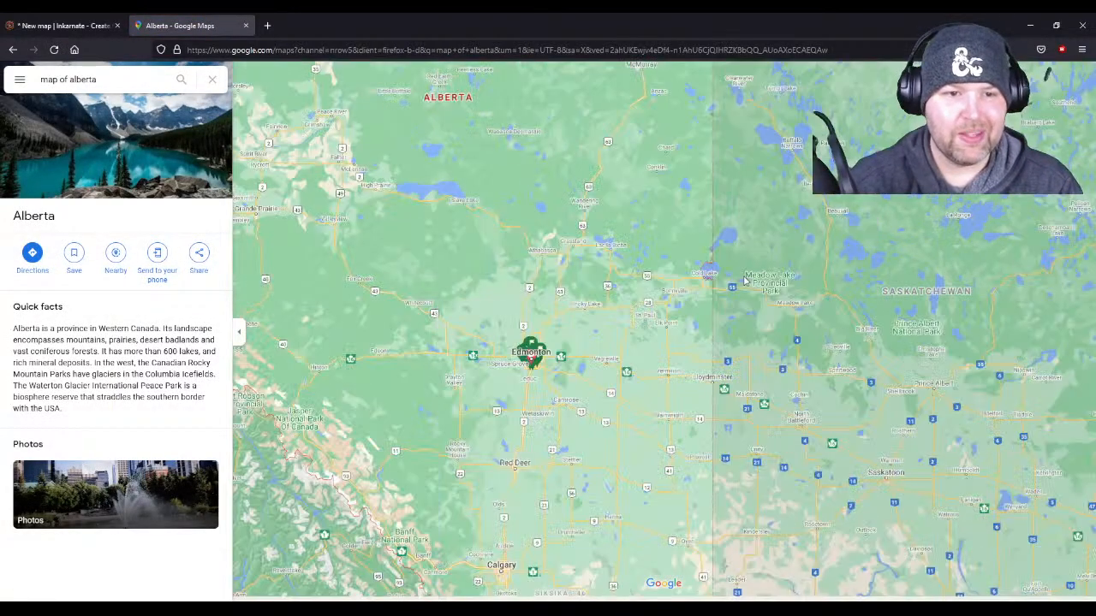
left_click_drag(790, 189, 703, 274)
left_click_drag(843, 518, 689, 307)
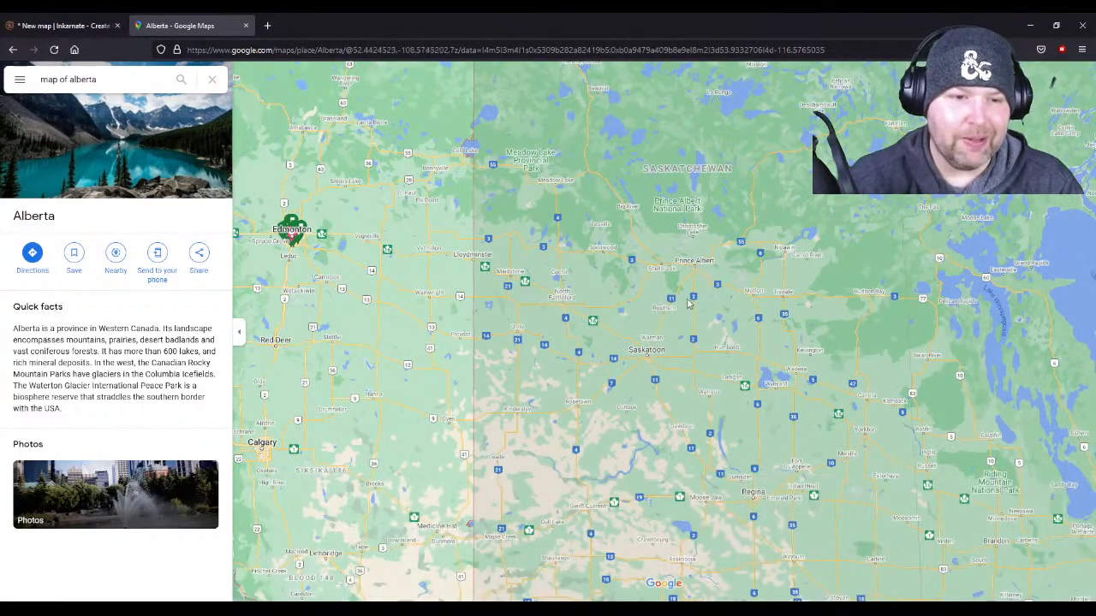
scroll(689, 308, "up", 1)
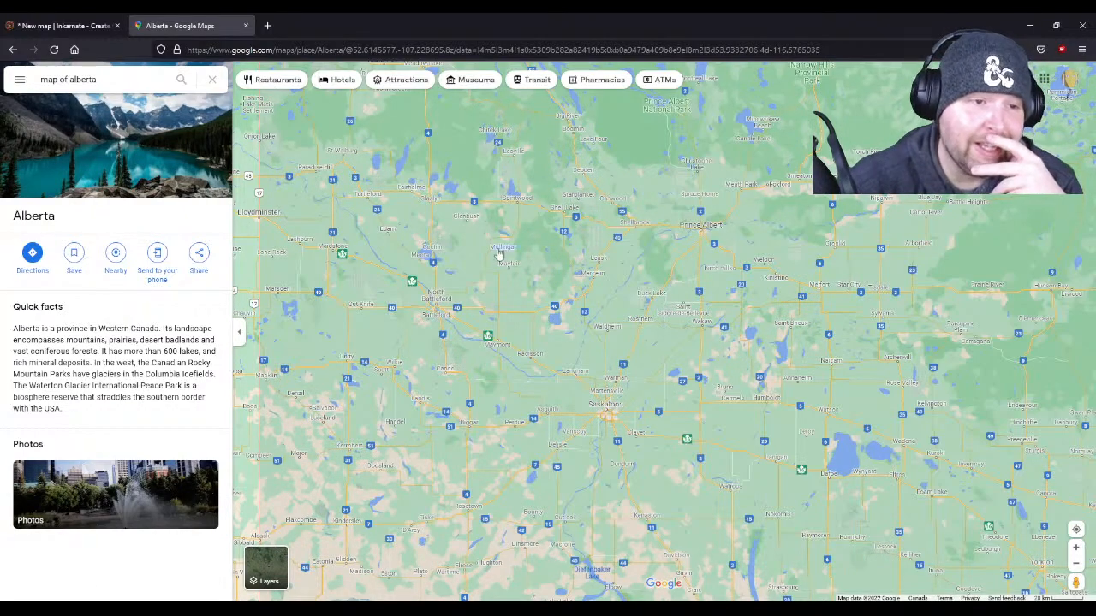
scroll(499, 254, "up", 1)
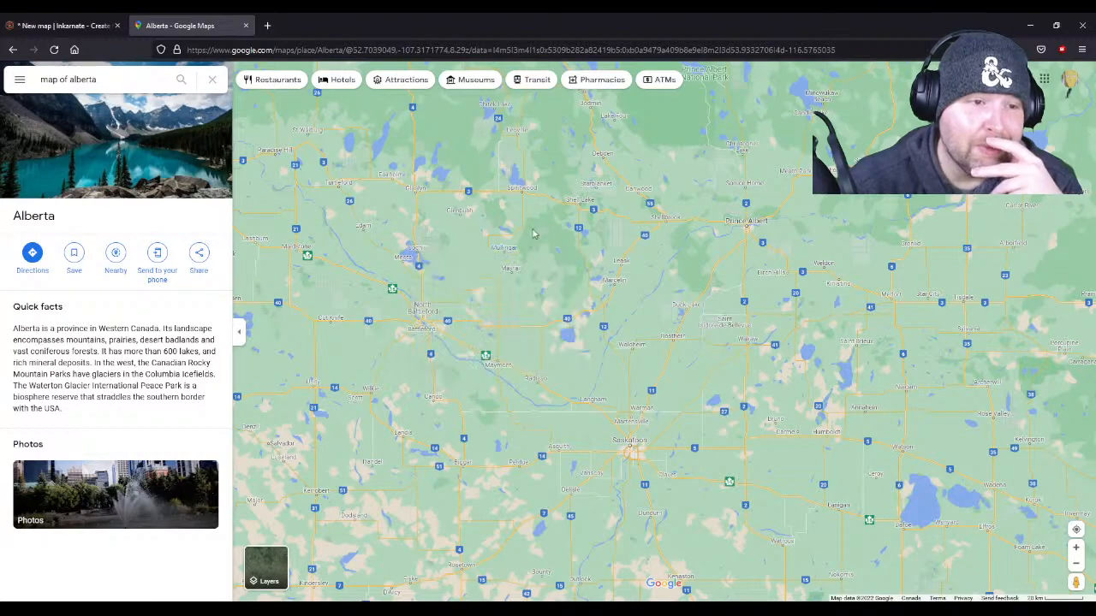
scroll(531, 234, "up", 2)
scroll(533, 233, "up", 1)
left_click_drag(543, 281, 658, 387)
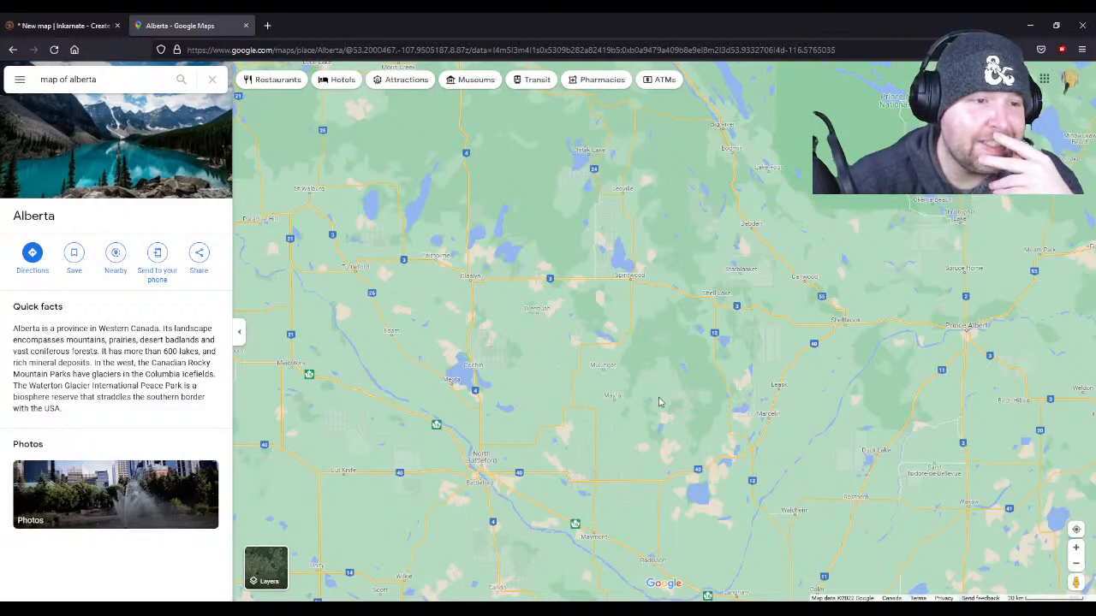
left_click_drag(659, 402, 496, 368)
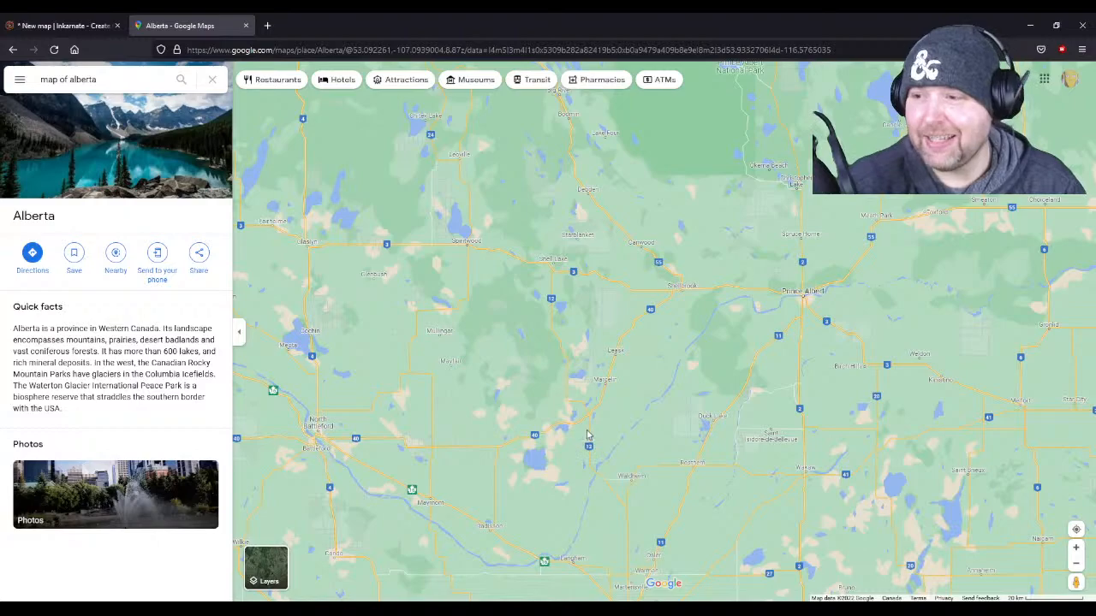
- Examine the place names around Saskatoon and south of it to Diefenbaker Lake
scroll(584, 430, "down", 2)
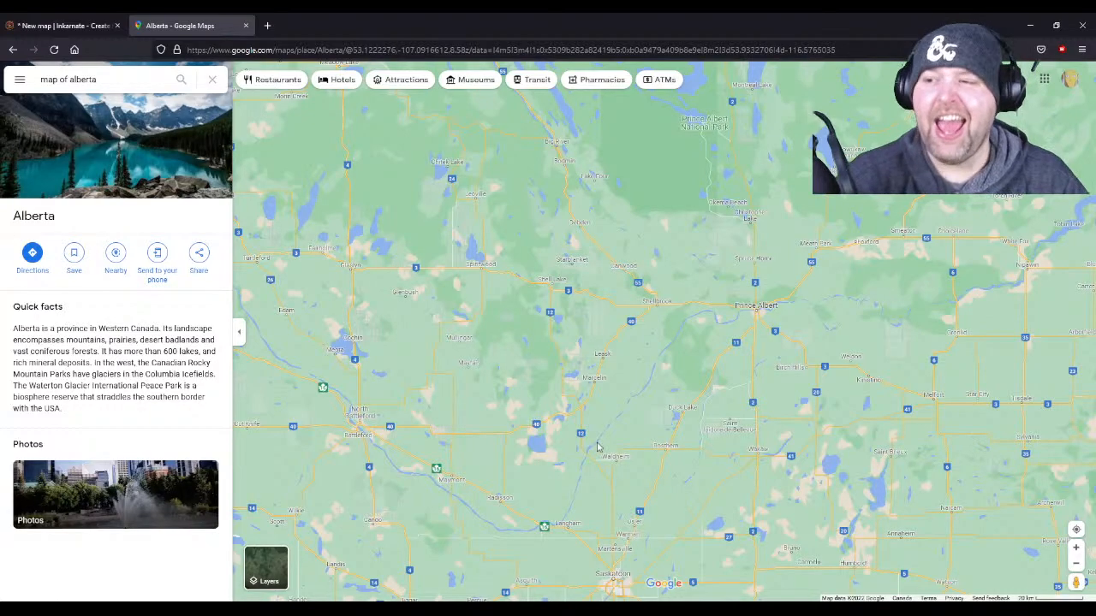
left_click_drag(635, 481, 623, 308)
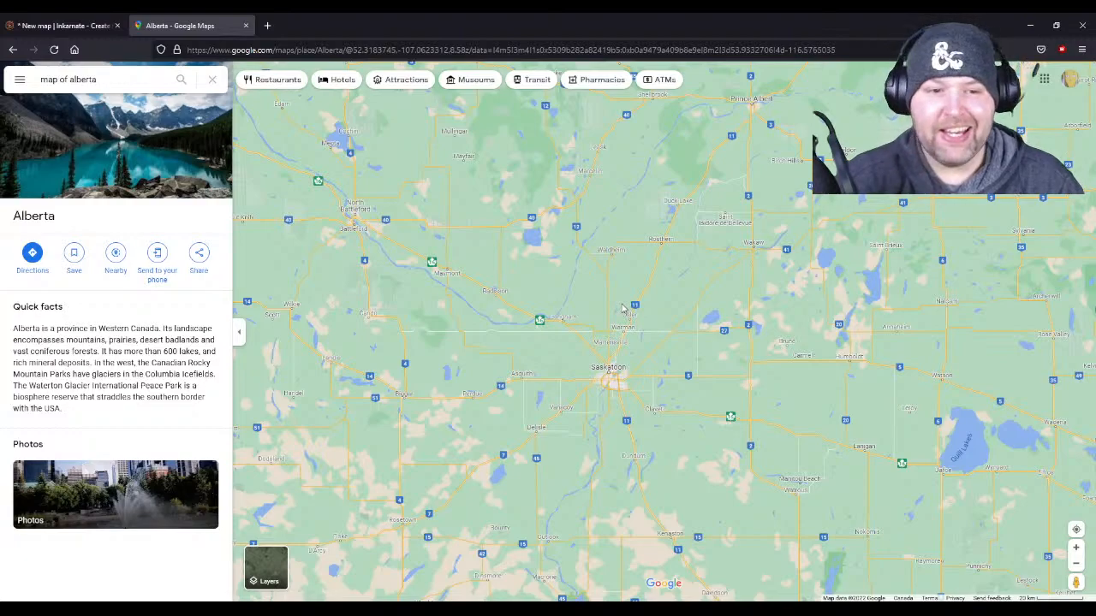
left_click_drag(781, 425, 732, 368)
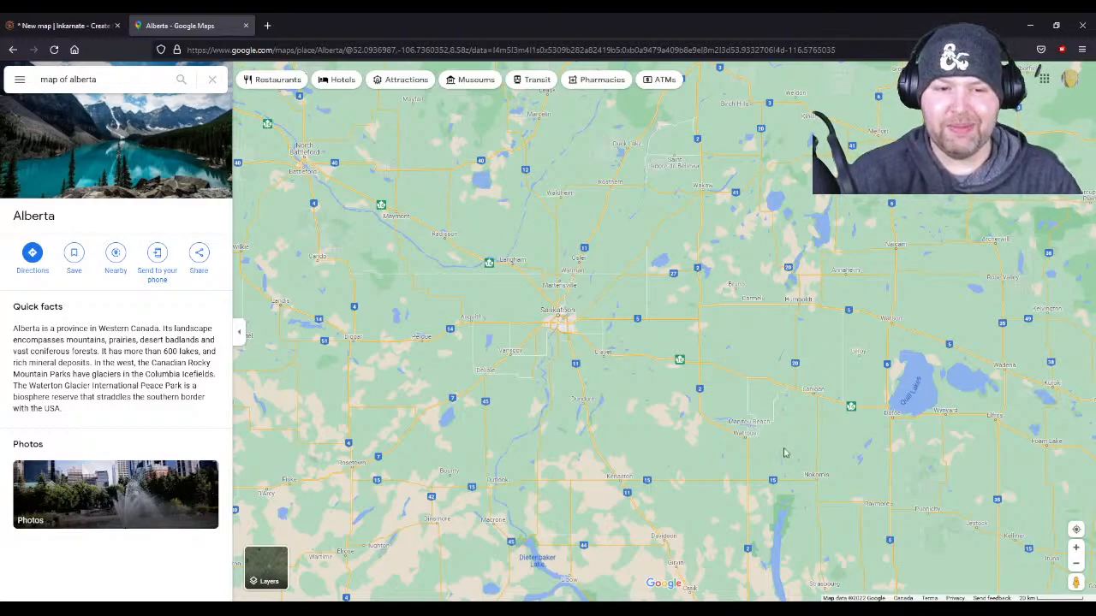
scroll(787, 486, "up", 1)
scroll(786, 485, "down", 1)
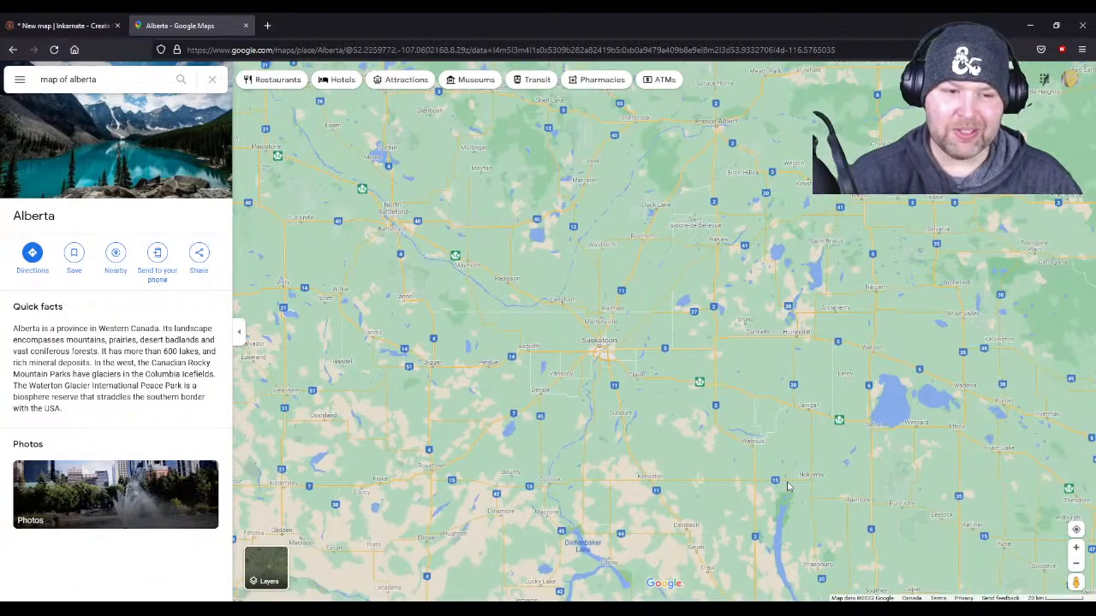
scroll(788, 486, "up", 3)
left_click_drag(788, 487, 779, 329)
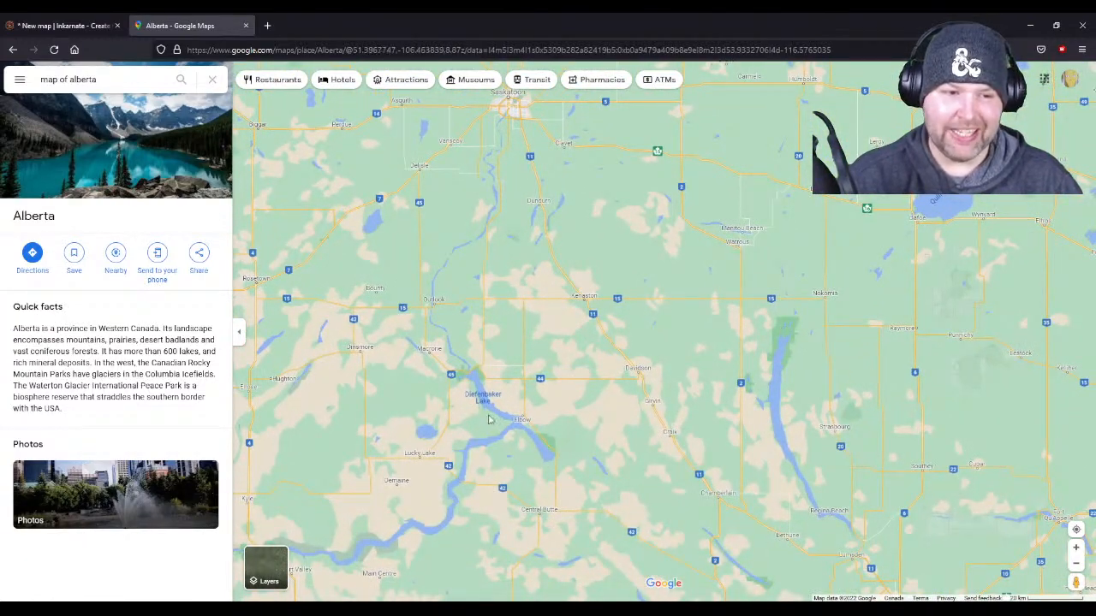
left_click_drag(492, 420, 551, 404)
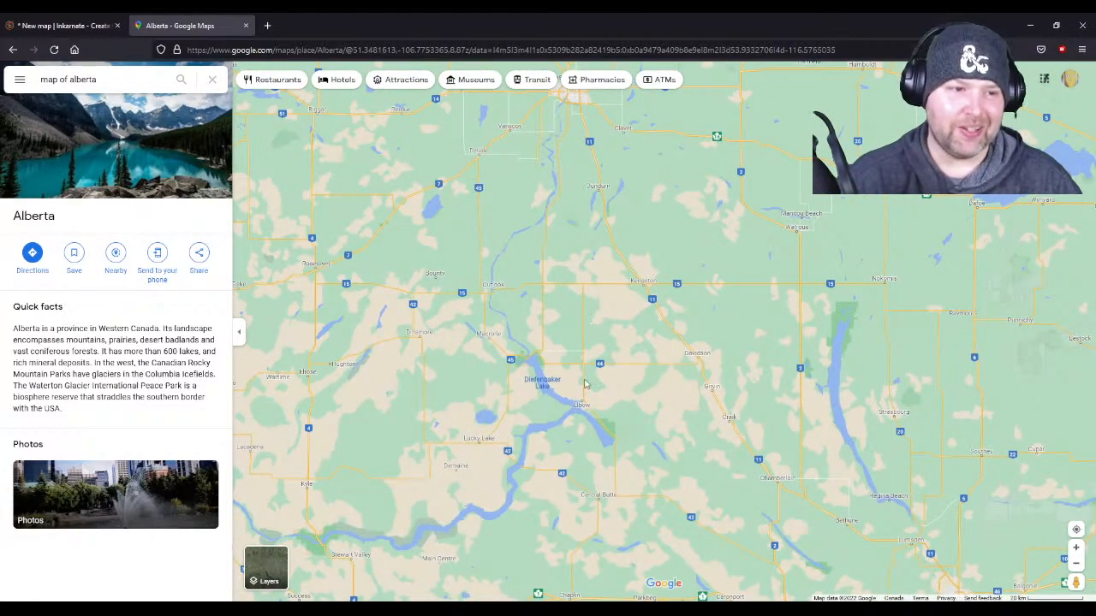
scroll(586, 384, "up", 1)
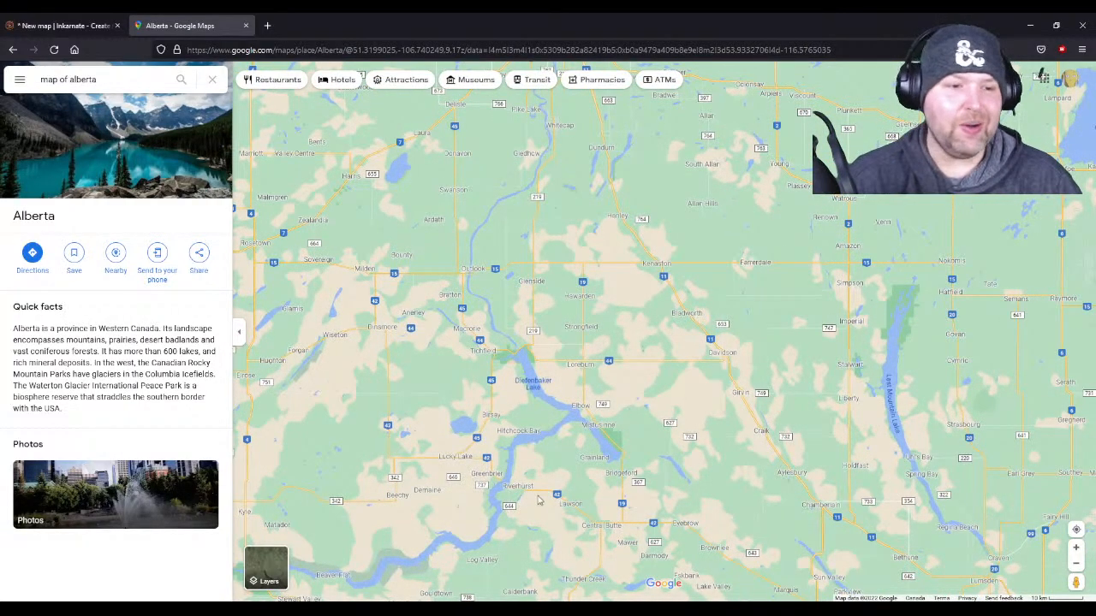
scroll(563, 525, "up", 2)
scroll(563, 525, "up", 2)
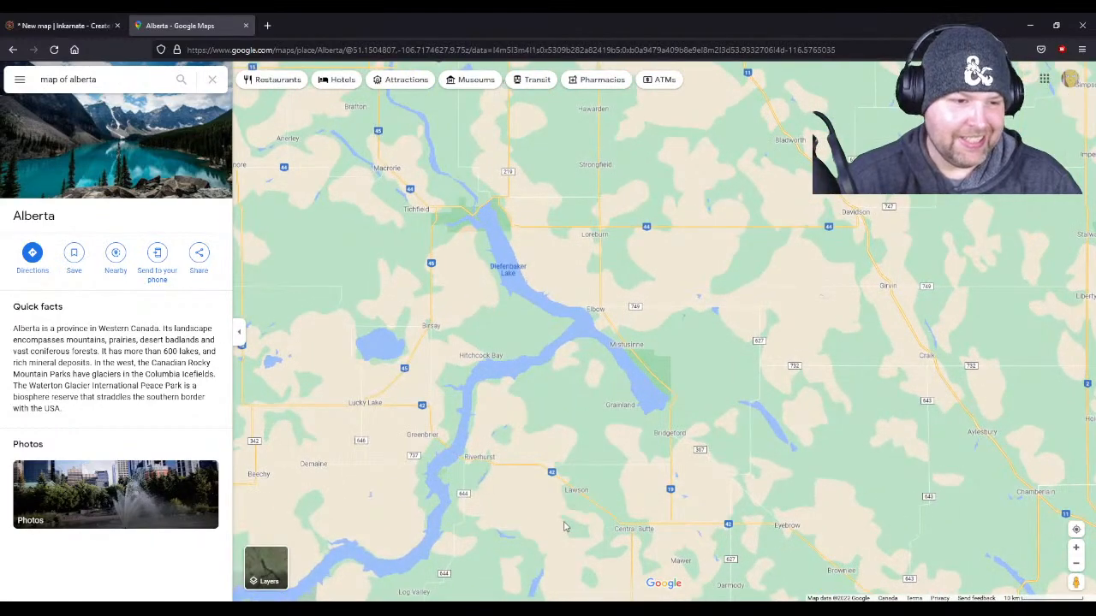
- Examine the towns north of Diefenbaker Lake, past Saskatoon to North Battleford and Redberry Lake
left_click_drag(538, 292, 590, 419)
left_click_drag(571, 196, 608, 315)
left_click_drag(523, 213, 546, 316)
left_click_drag(524, 266, 607, 545)
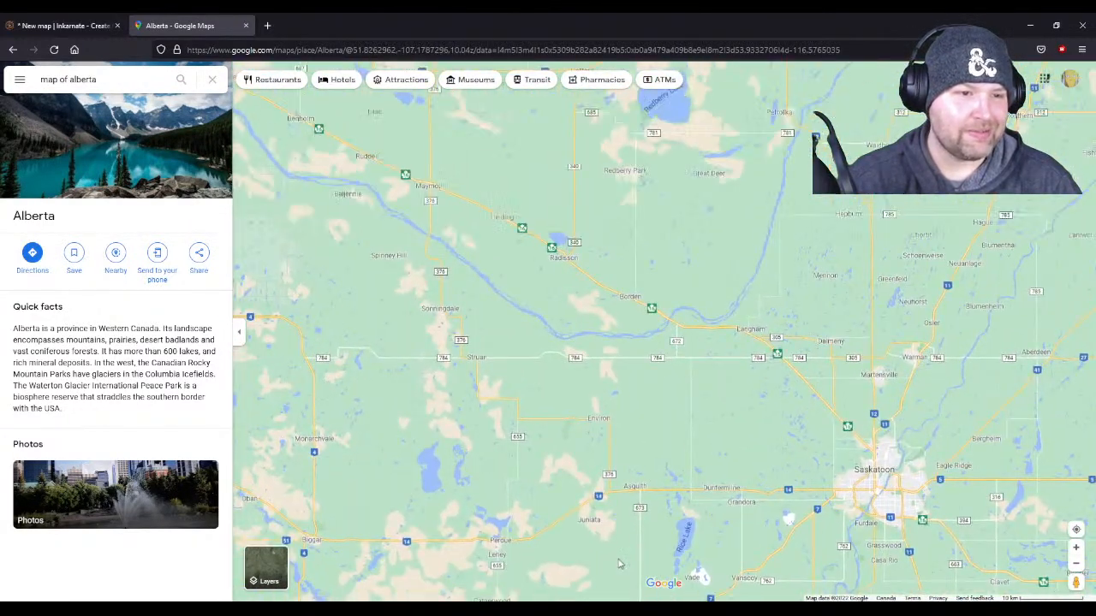
left_click_drag(536, 267, 578, 409)
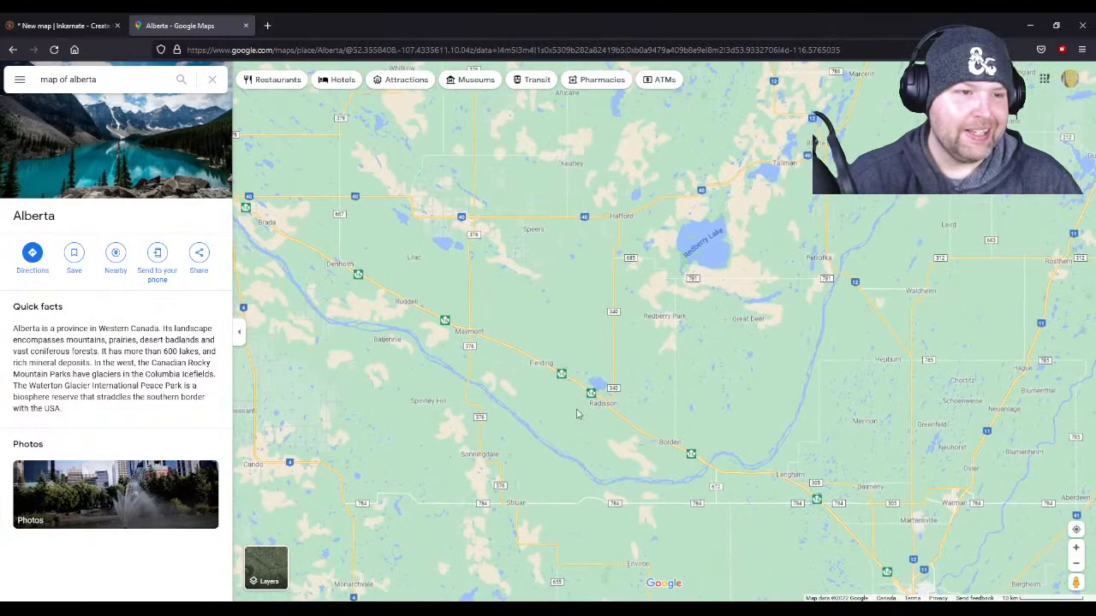
left_click_drag(485, 337, 660, 364)
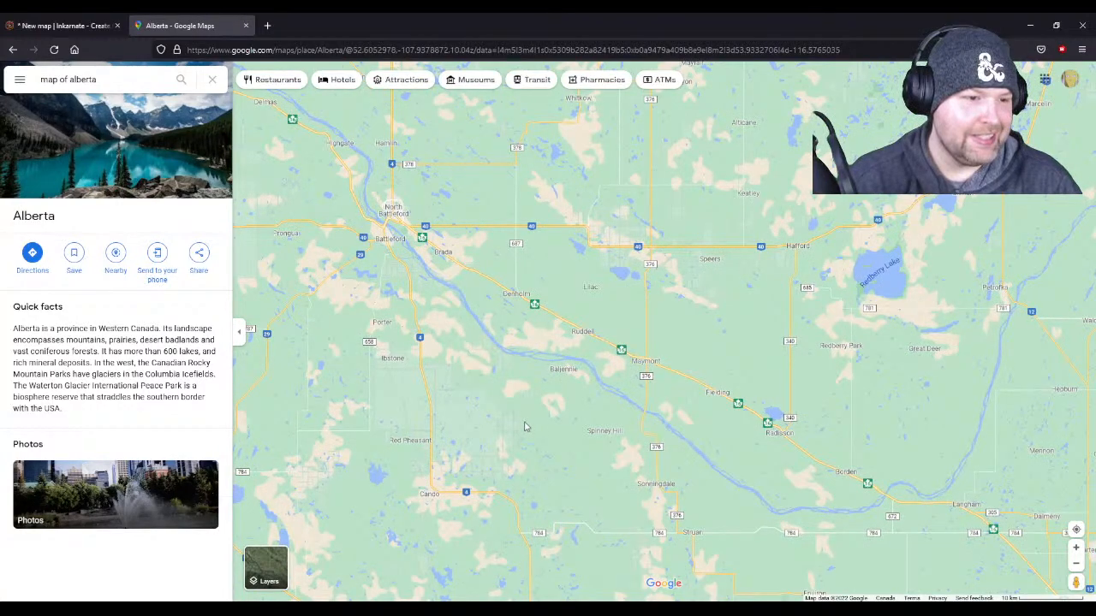
scroll(525, 427, "down", 1)
left_click_drag(816, 282, 592, 447)
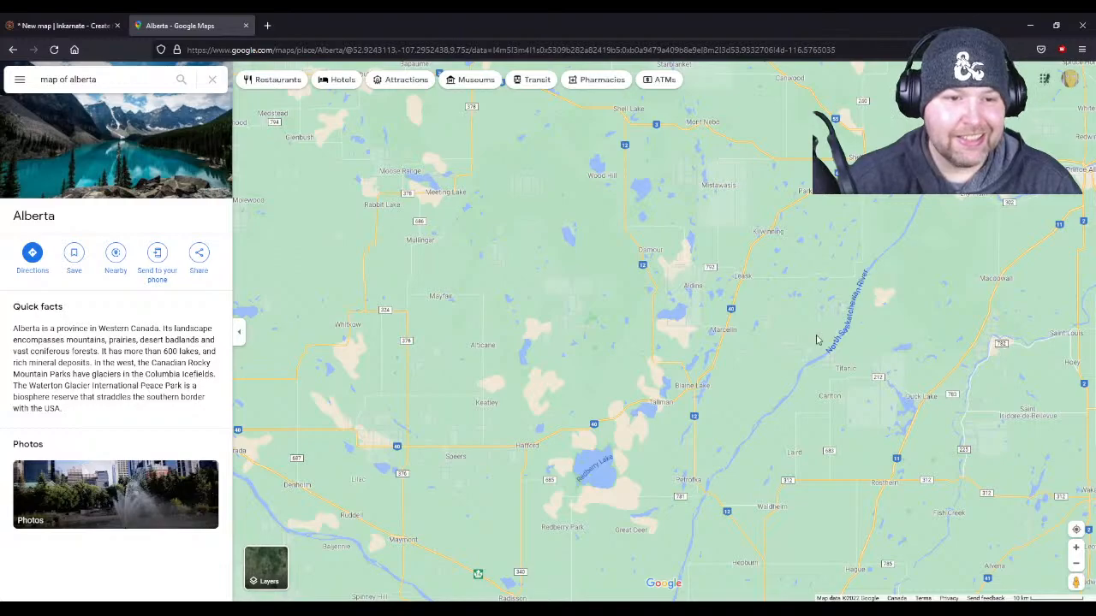
- Examine the place names along the North Saskatchewan River to Prince Albert and west around Mullingar and Spiritwood
scroll(840, 276, "up", 2)
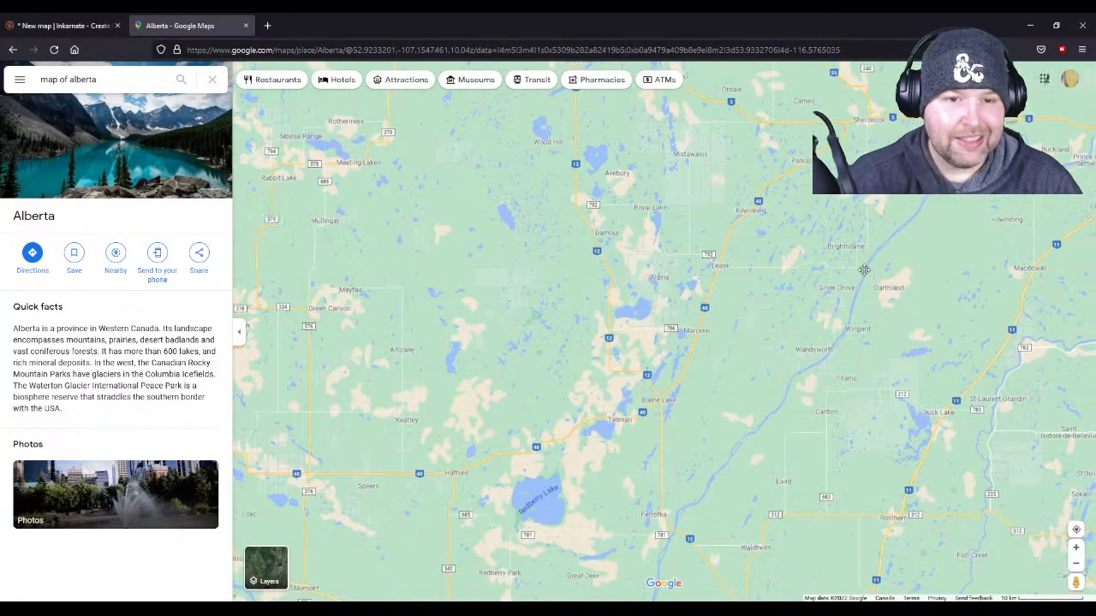
left_click_drag(840, 276, 620, 351)
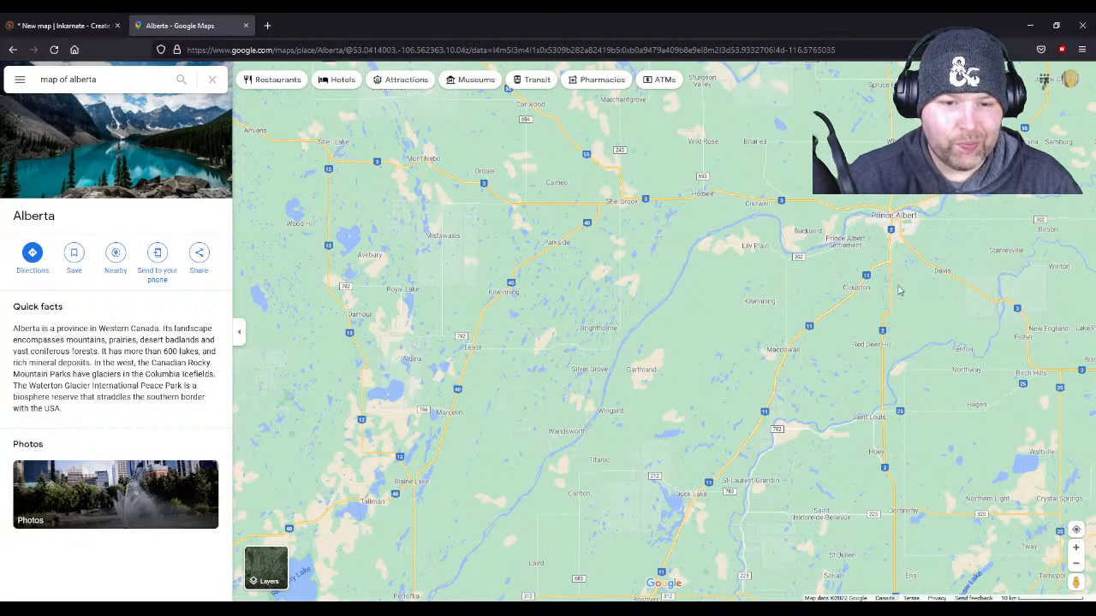
left_click_drag(899, 291, 644, 297)
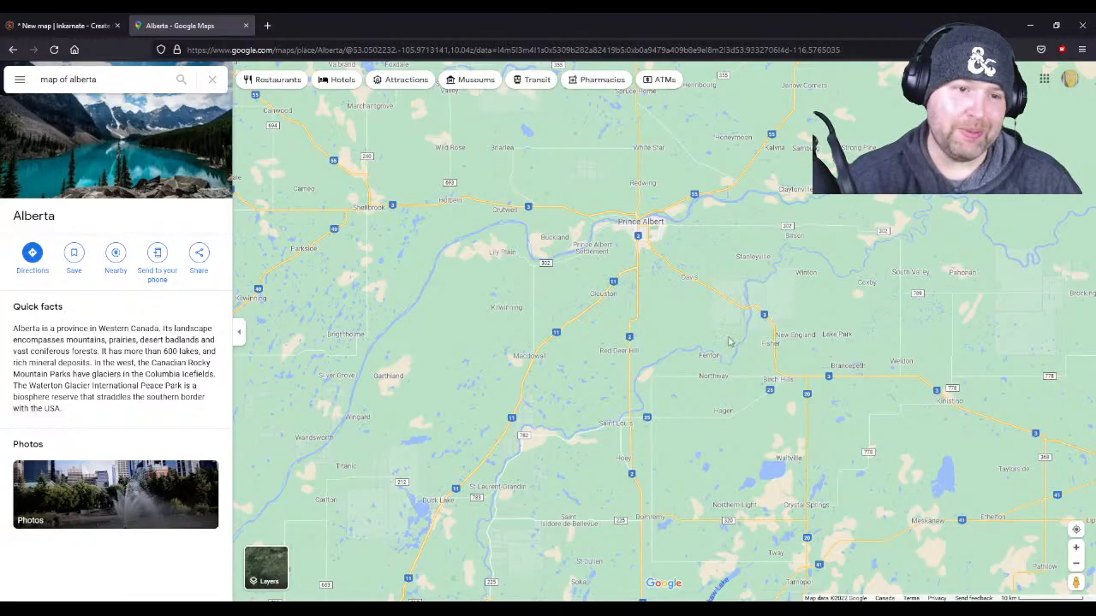
scroll(602, 224, "down", 3)
left_click_drag(516, 169, 674, 197)
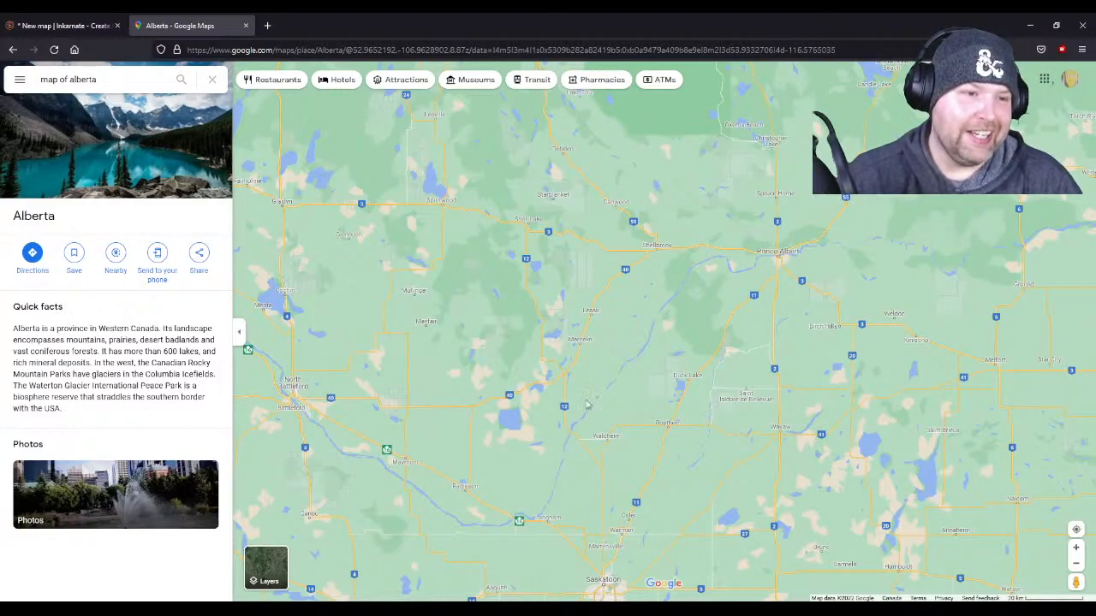
scroll(557, 390, "up", 1)
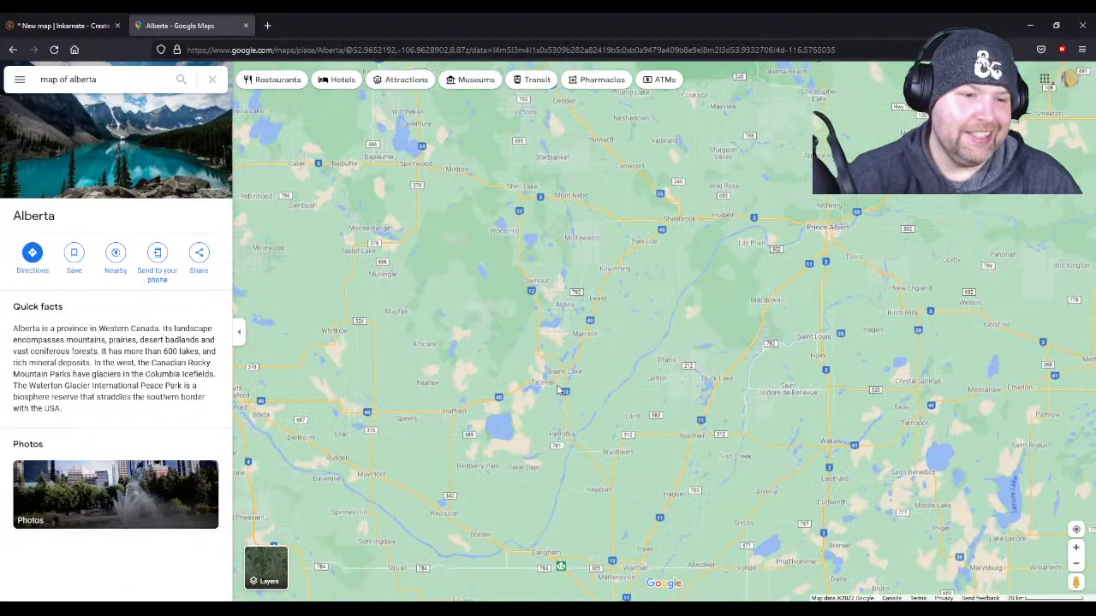
left_click_drag(556, 391, 634, 462)
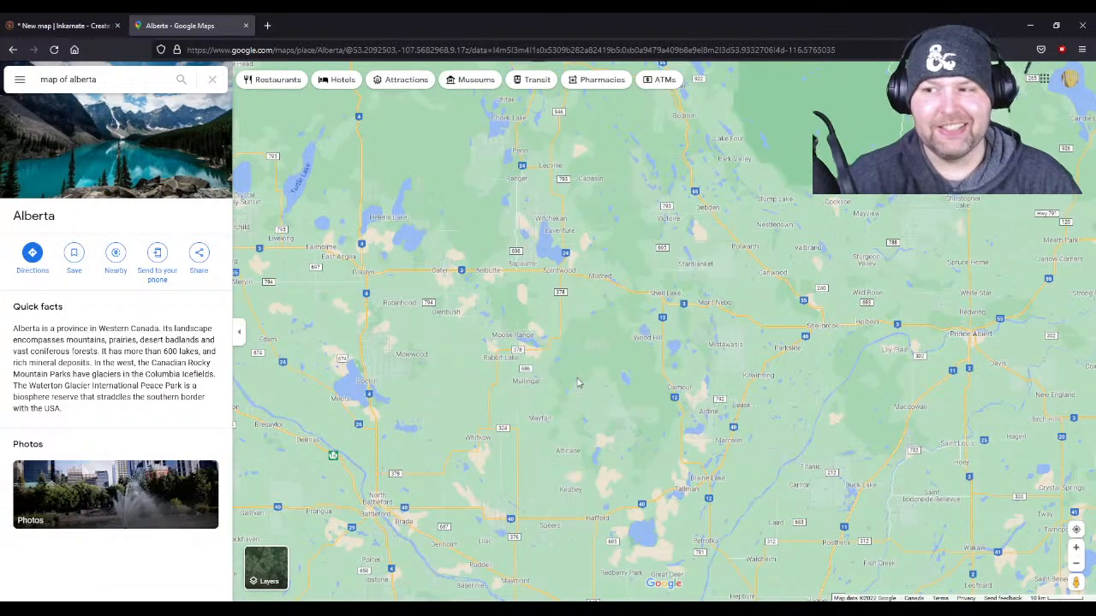
scroll(578, 382, "up", 4)
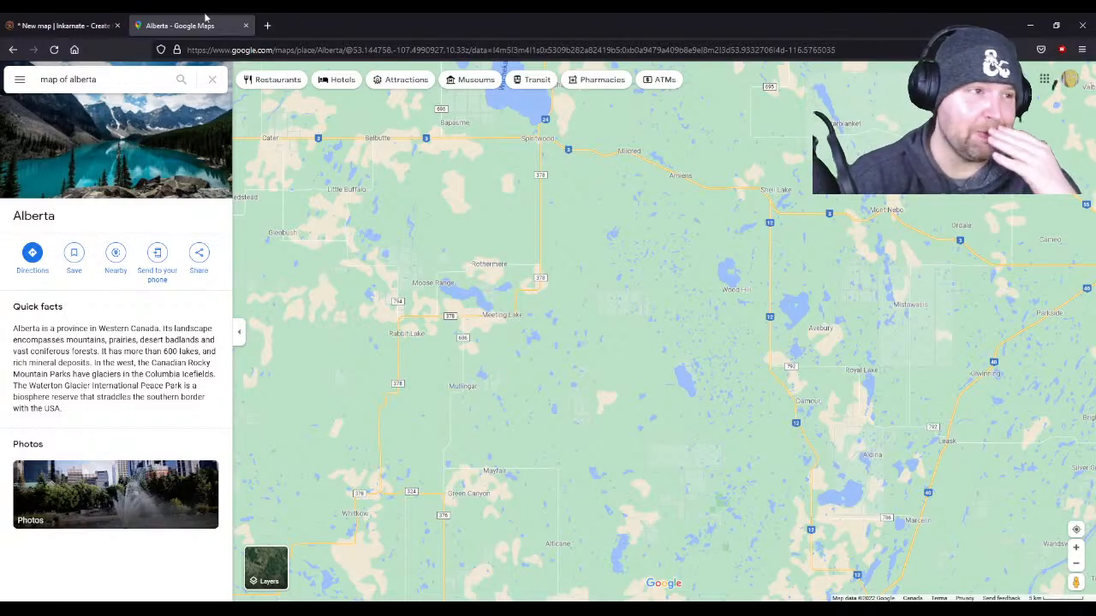
- Switch back to the Inkarnate map and add "Mallingar" to the end of the description's list of world empires
left_click(70, 17)
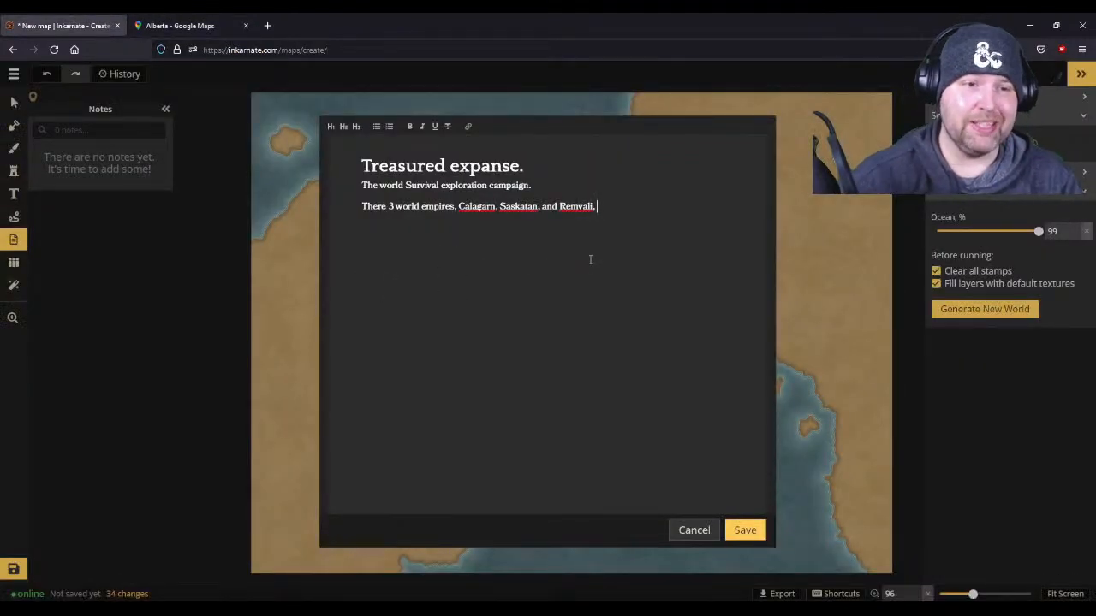
type("Mallingar")
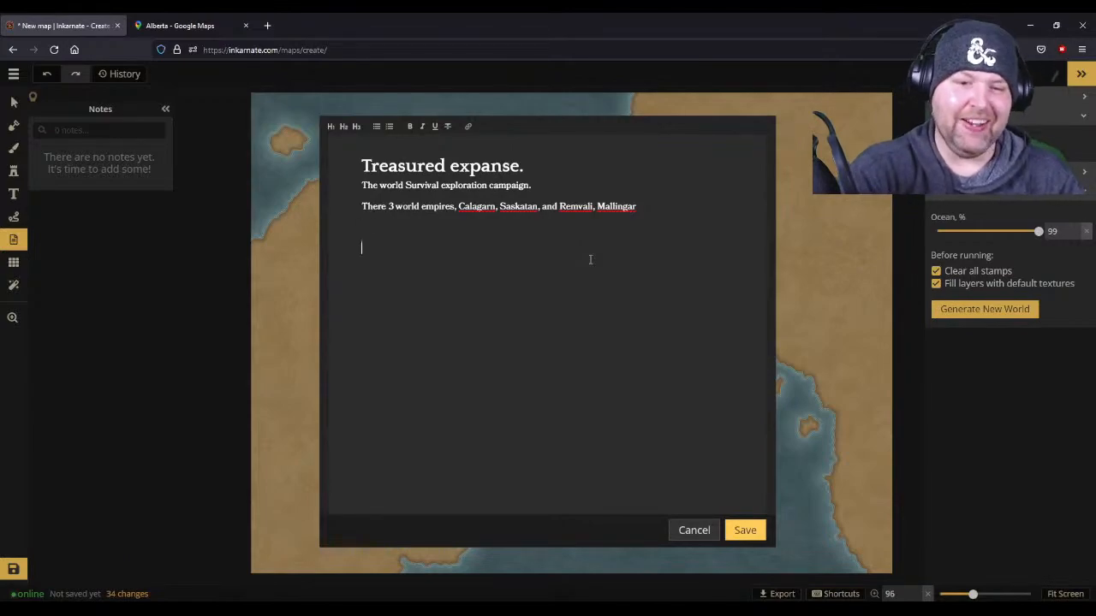
key("BackSpace")
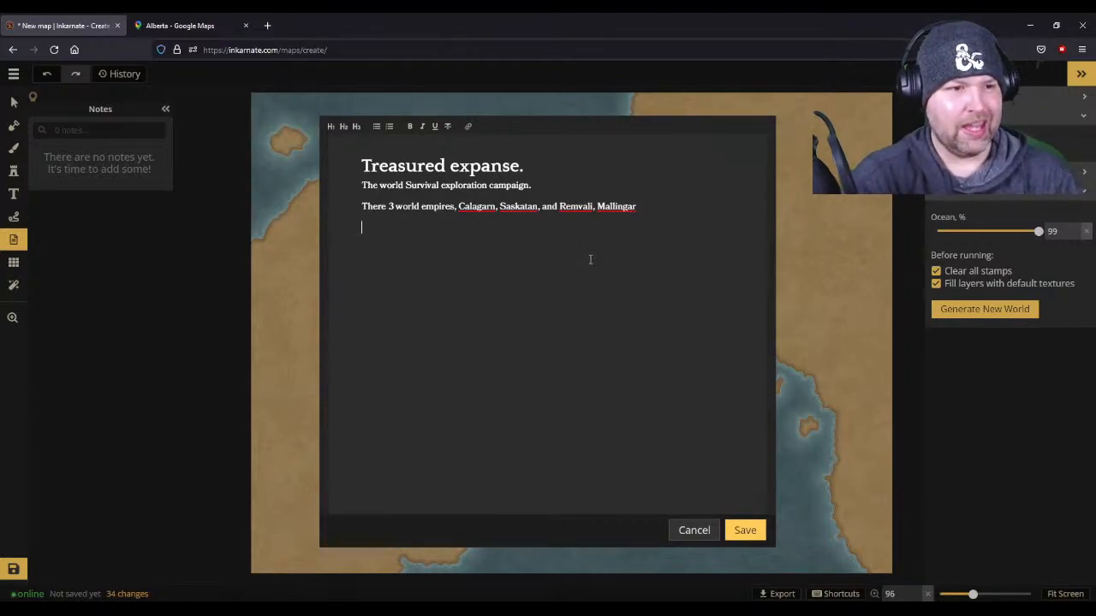
- Try starting a new paragraph below the empires line with "Calagarn and Saskatan have"
type("Cala")
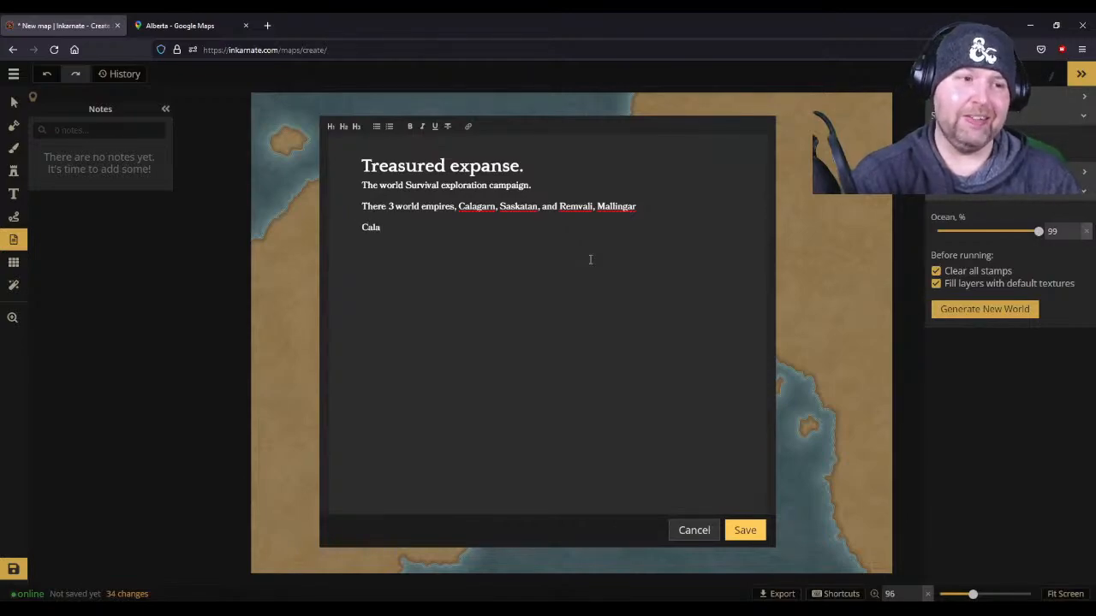
type("garn a")
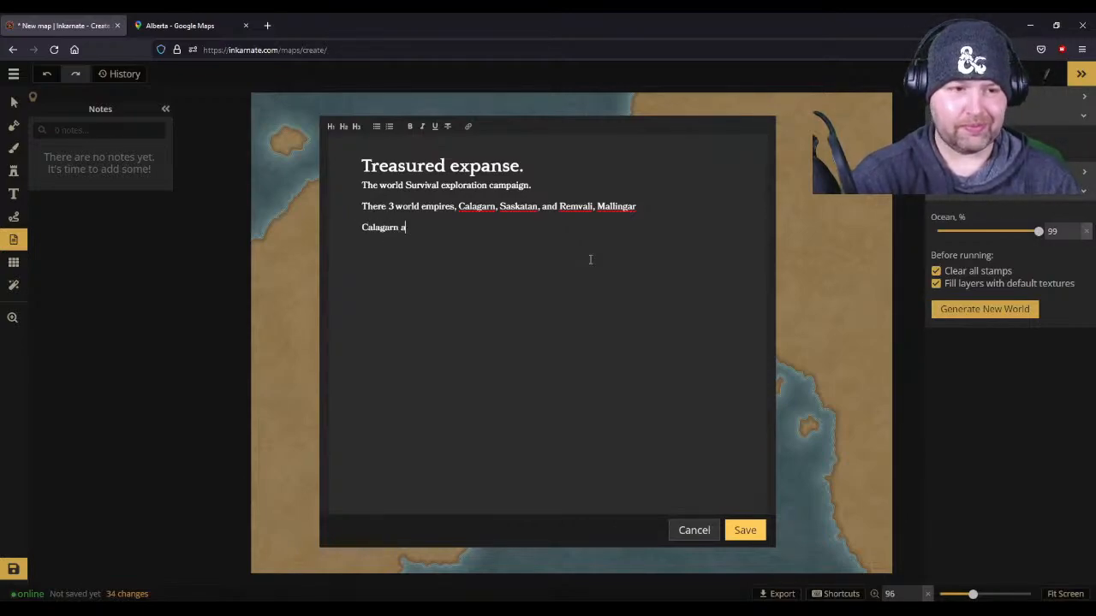
type("nd S")
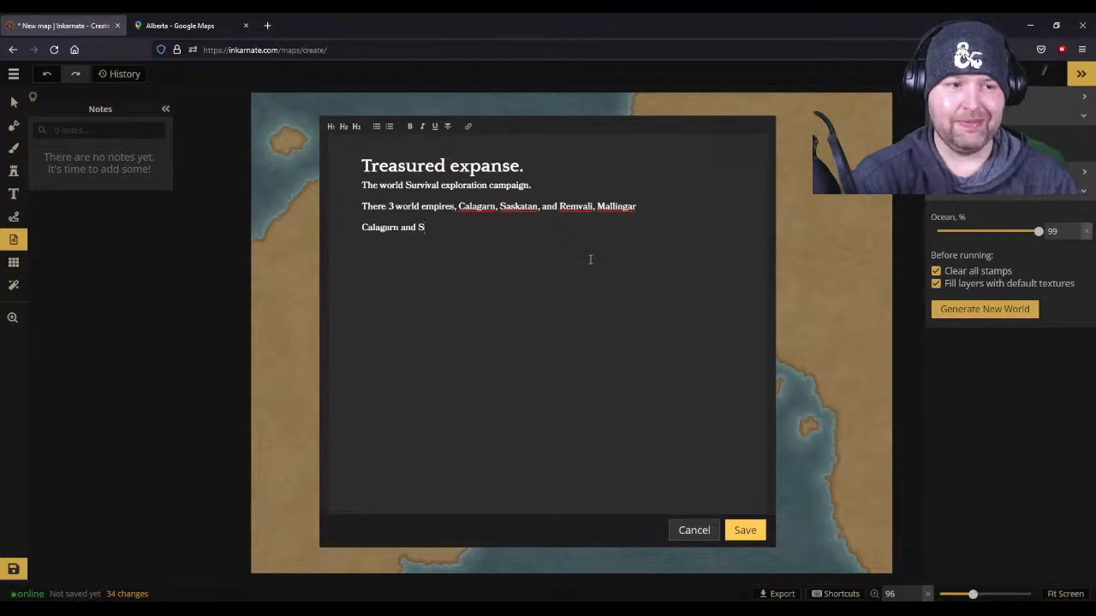
type("askatan have")
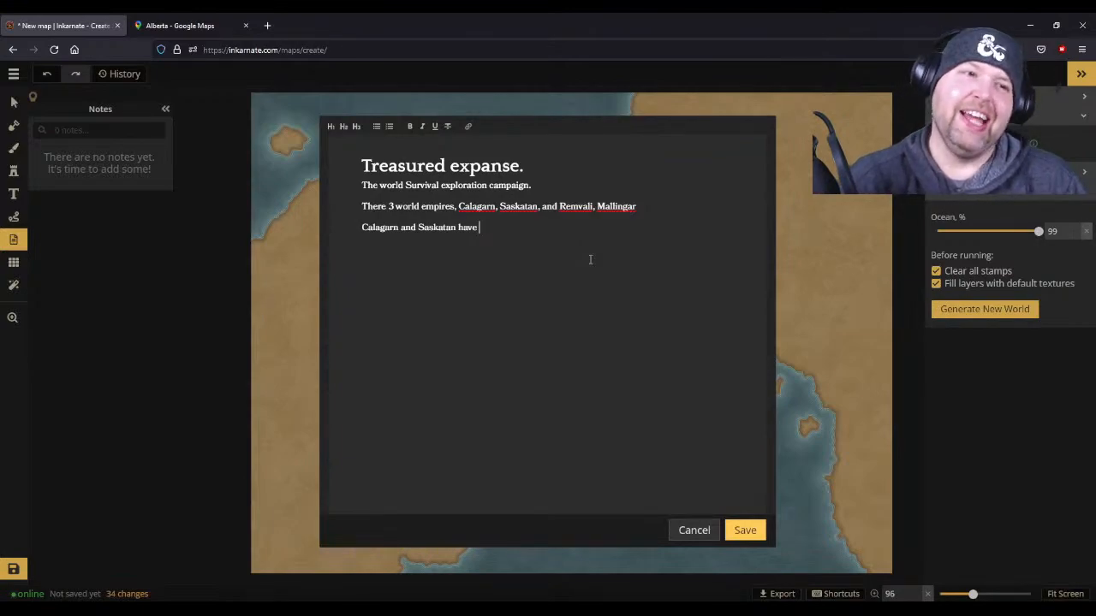
type("dis")
key("BackSpace")
key("BackSpace")
key("BackSpace")
key("BackSpace")
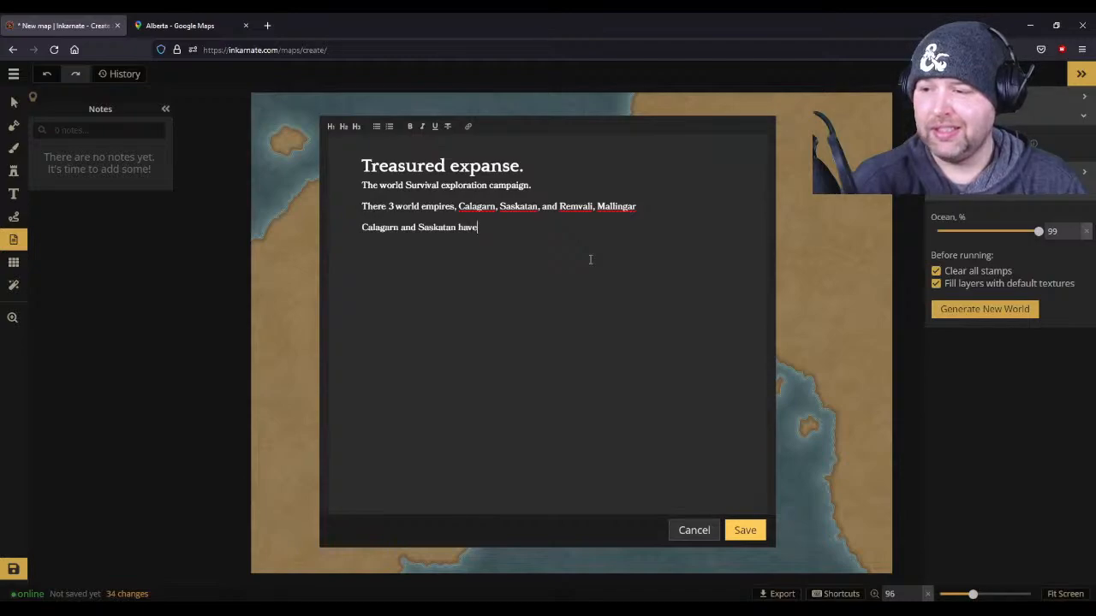
key("BackSpace")
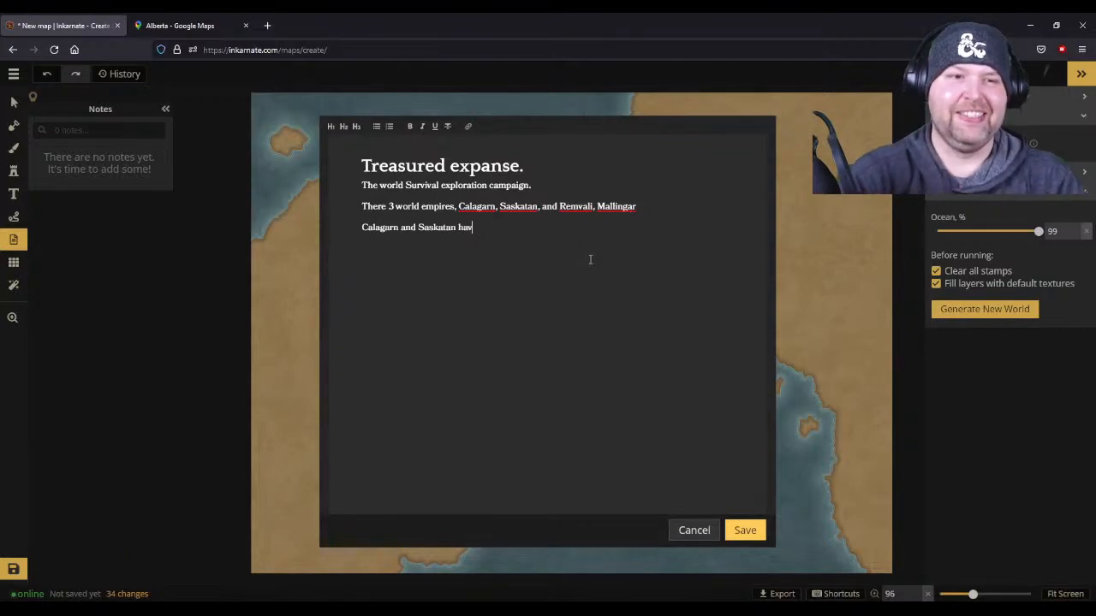
- Correct the last empire name in the list to "Mellingar"
left_click(609, 208)
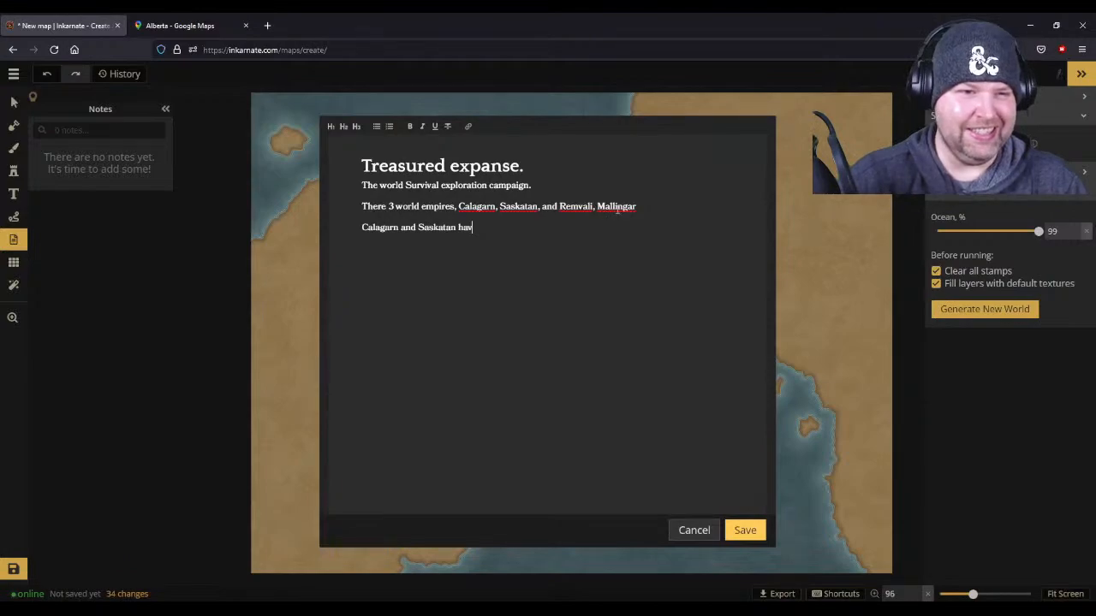
key("BackSpace")
type("e")
left_click(614, 233)
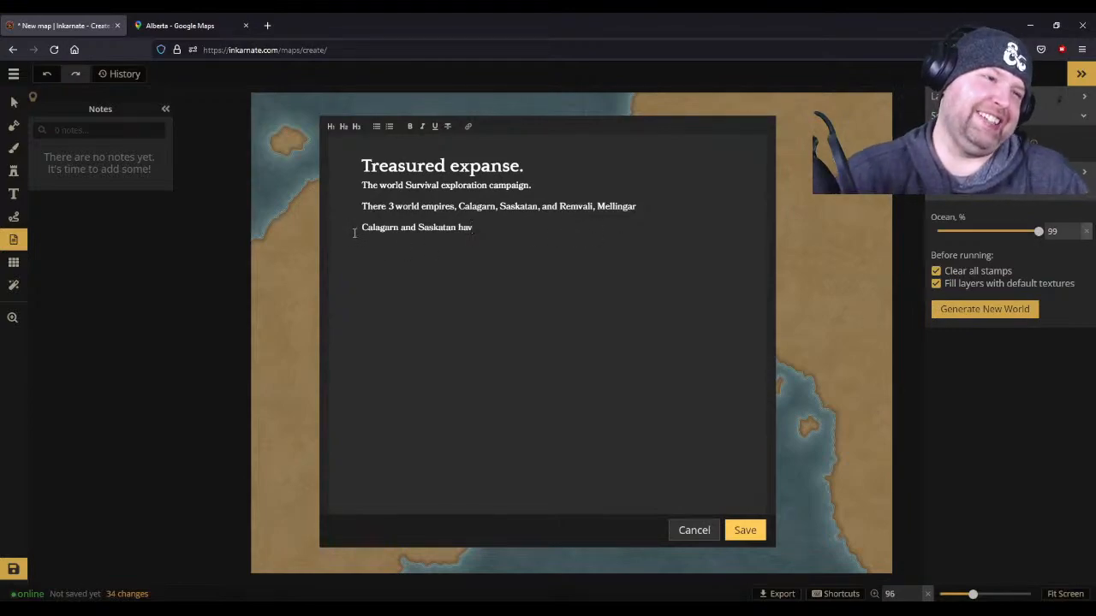
- Replace the unfinished last paragraph with "Saskatan was the first empire to discover the Treasured expanse, and"
key("BackSpace")
key("BackSpace")
key("BackSpace")
key("BackSpace")
key("BackSpace")
key("BackSpace")
key("BackSpace")
key("BackSpace")
key("BackSpace")
key("BackSpace")
key("BackSpace")
key("BackSpace")
key("BackSpace")
key("BackSpace")
key("BackSpace")
key("BackSpace")
key("BackSpace")
key("BackSpace")
key("BackSpace")
key("BackSpace")
key("BackSpace")
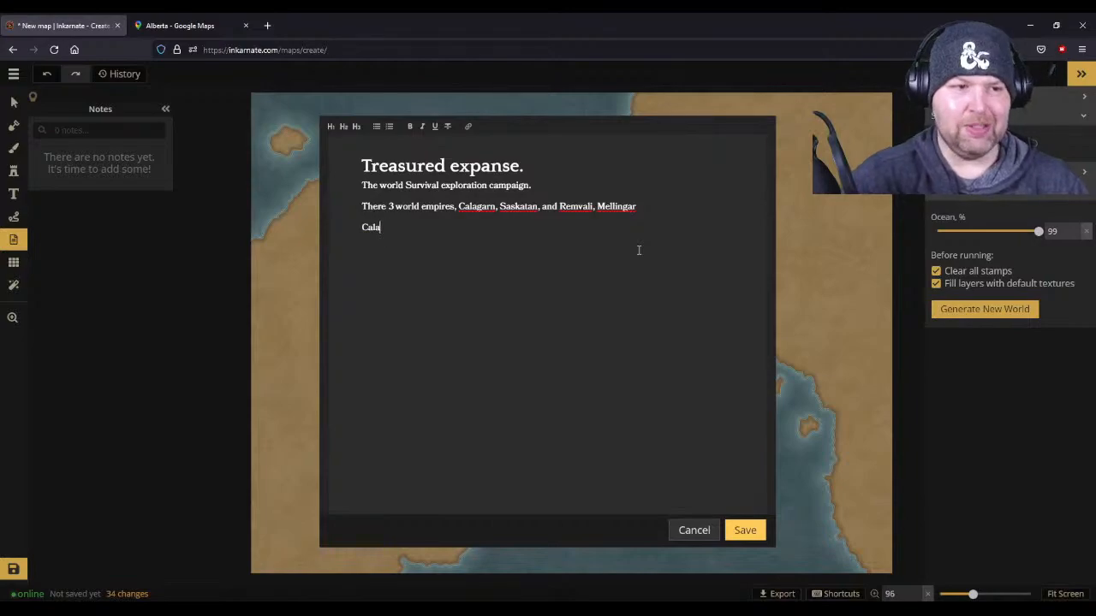
key("BackSpace")
type("Sas")
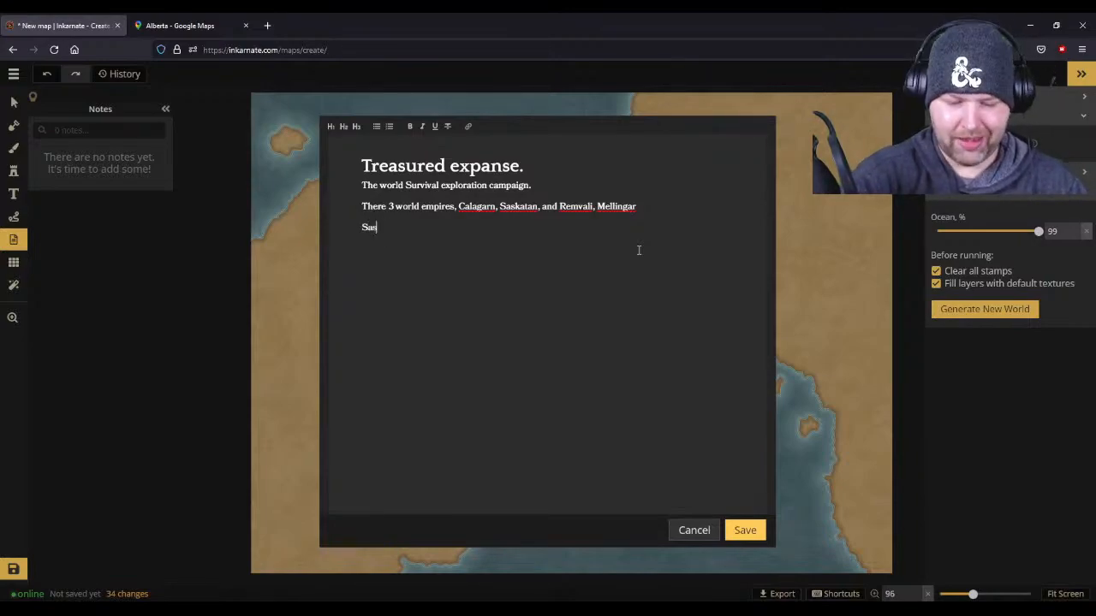
type("katan was t")
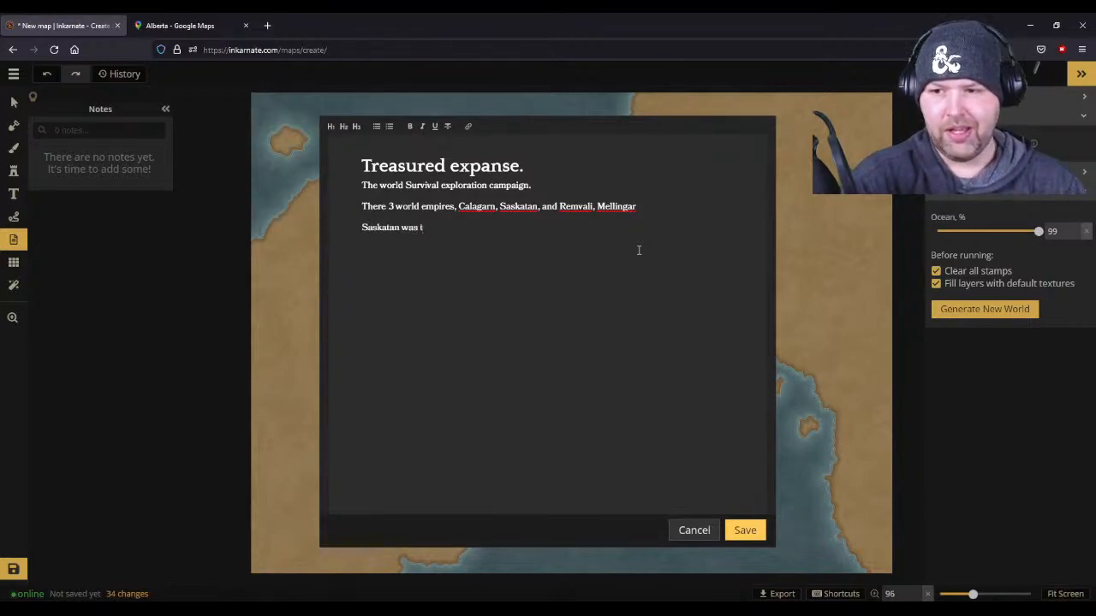
type("he first e")
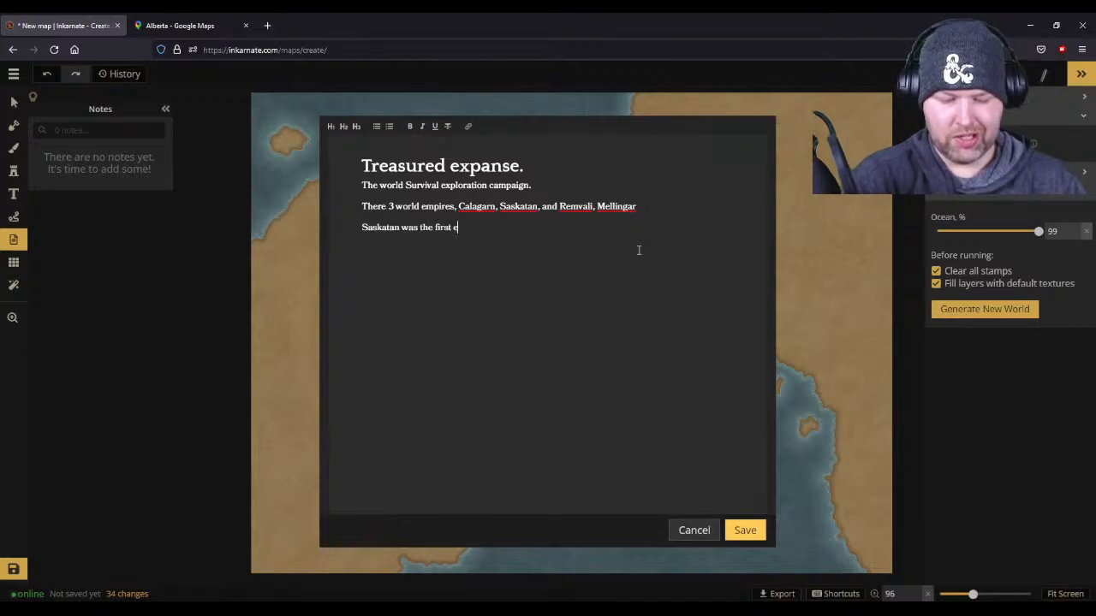
type("mpire to disco")
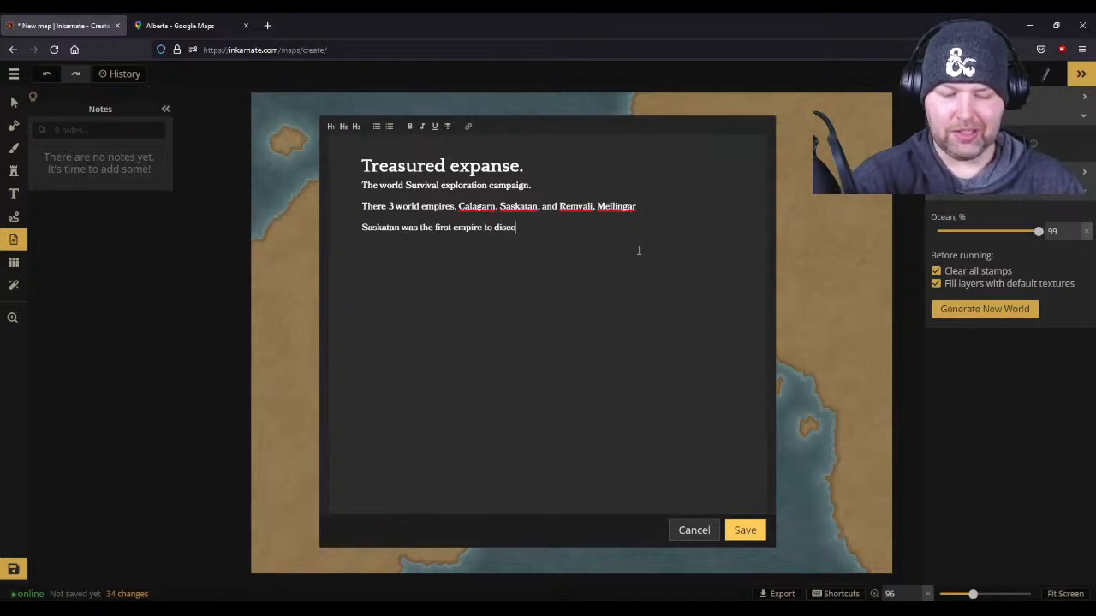
type("ver the T")
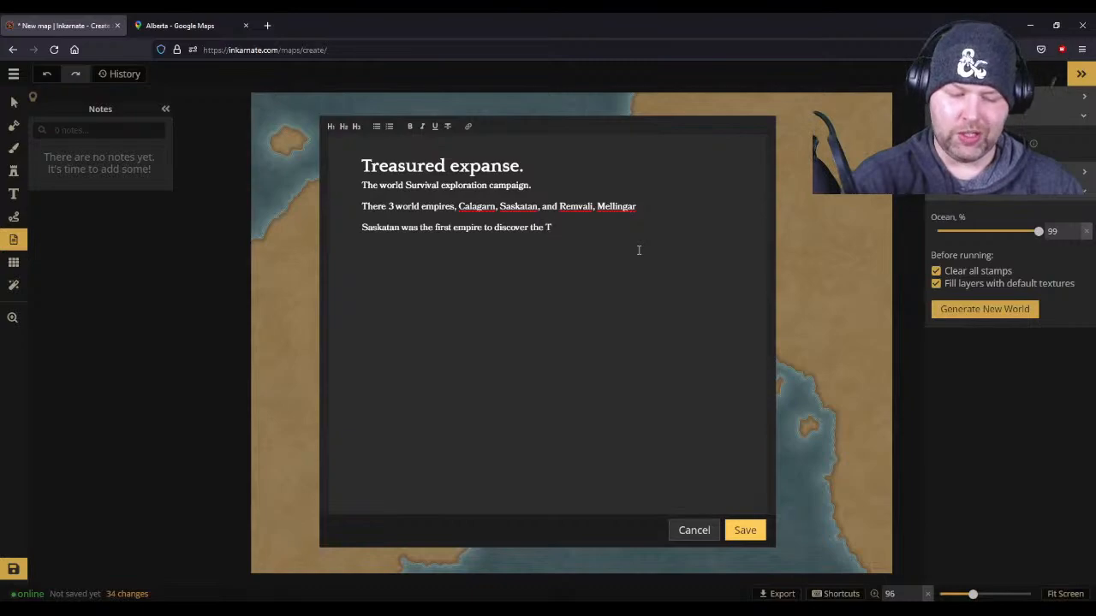
type("reasure")
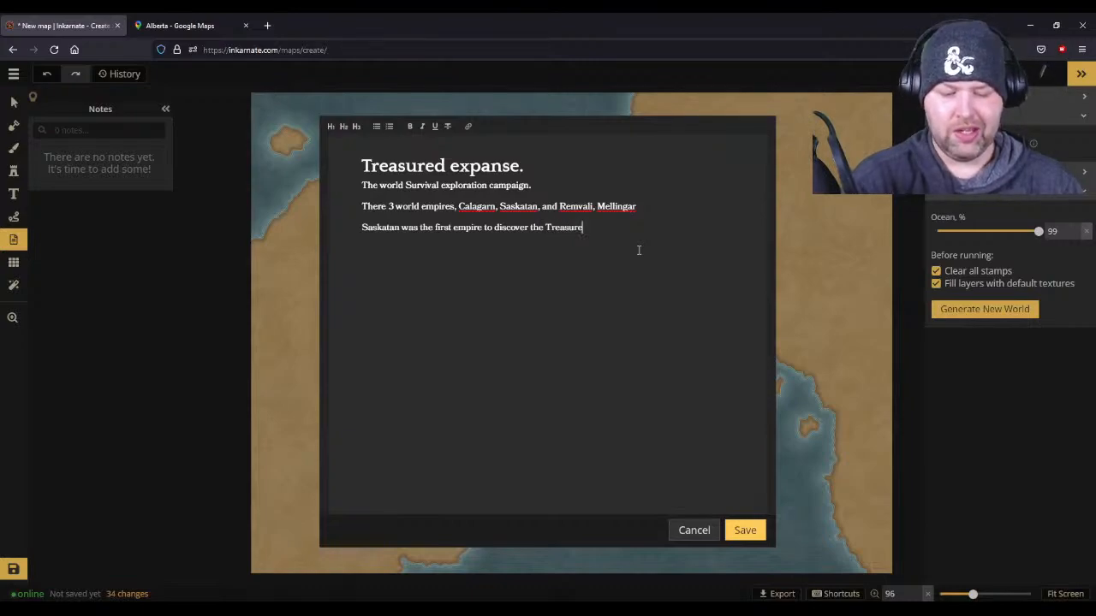
type("d expanse, an")
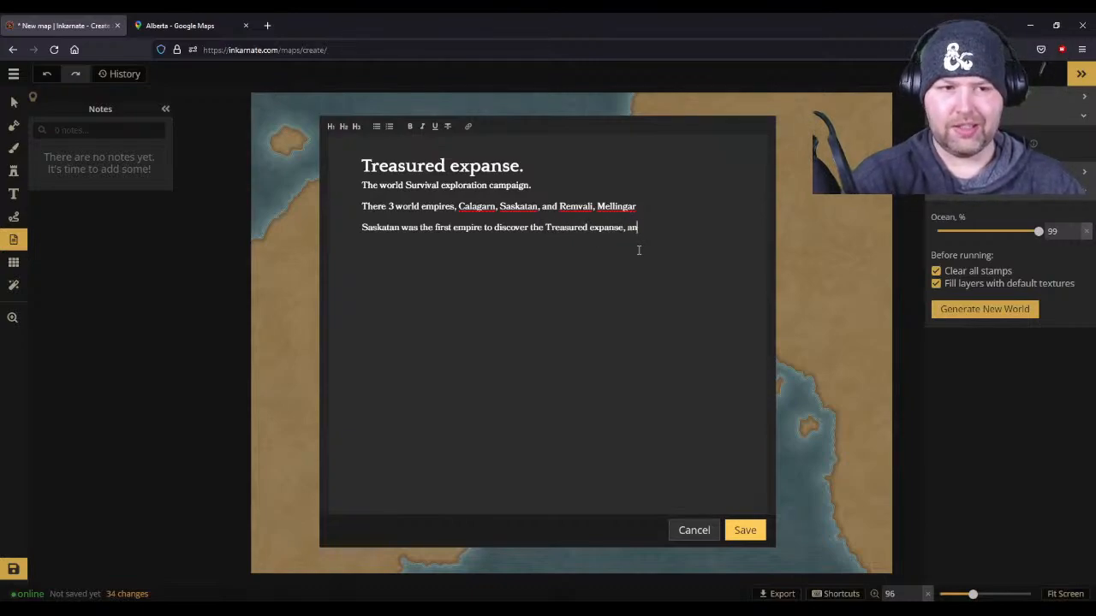
type("d Ca")
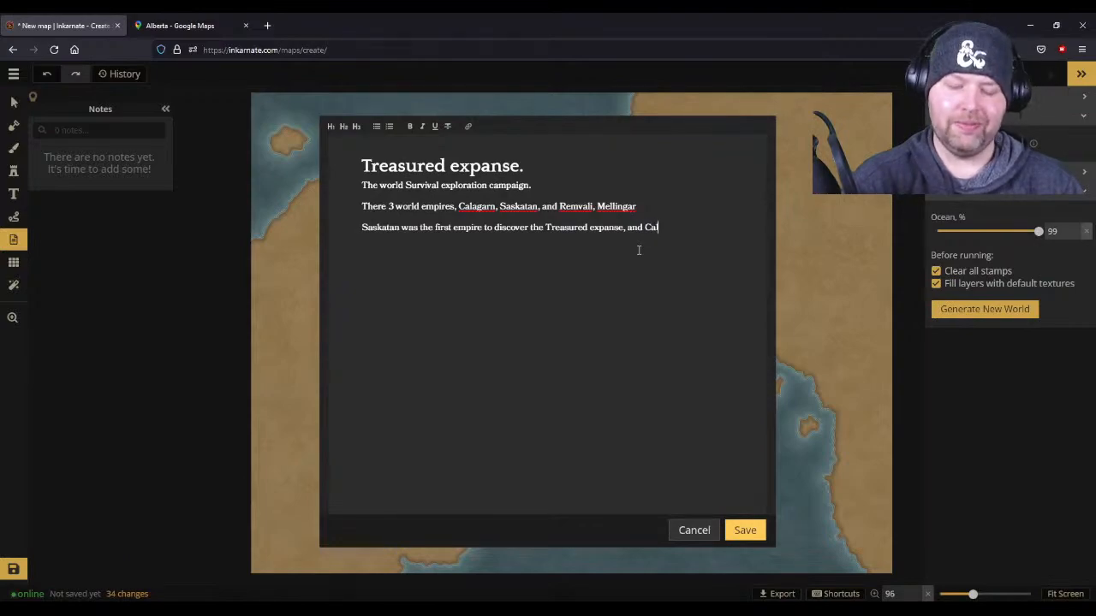
type("lagarn was ")
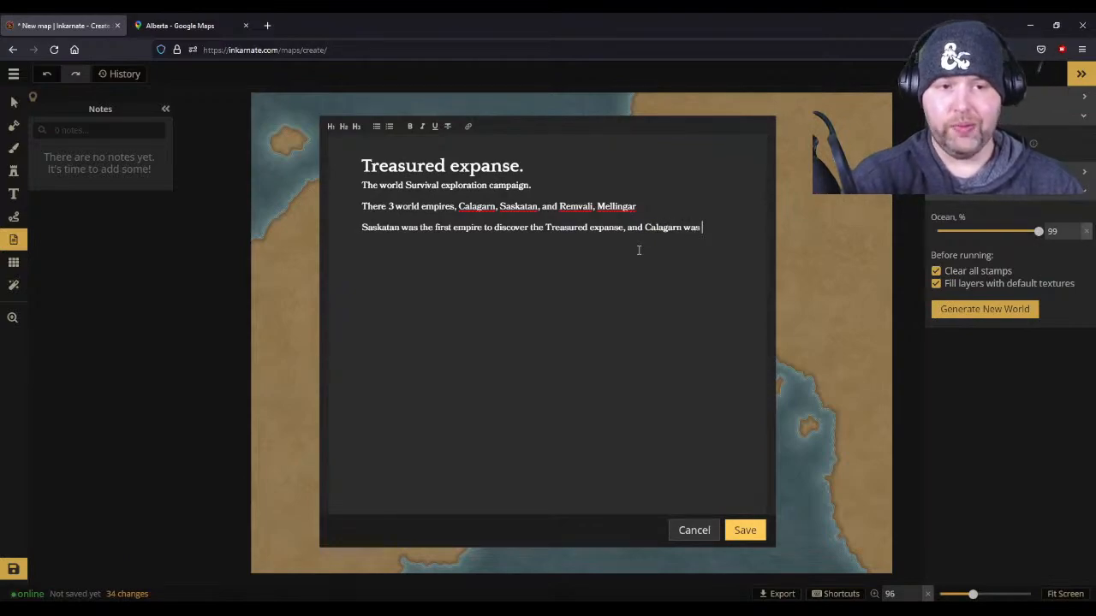
type("the sedon")
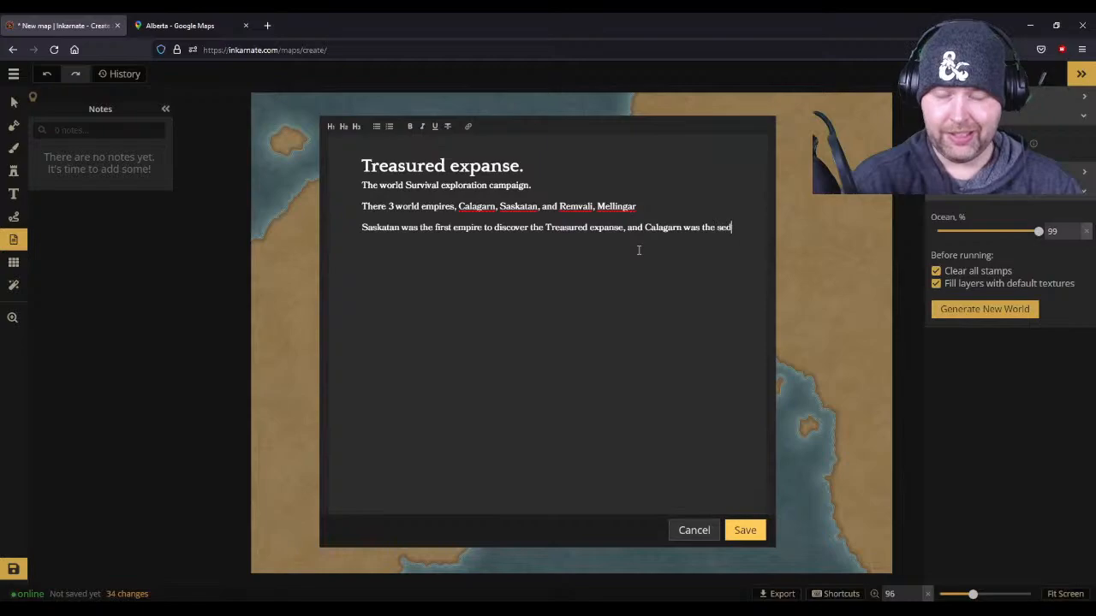
- Continue the last sentence with "Calagarn was the second close"
key("BackSpace")
key("BackSpace")
key("BackSpace")
type("c")
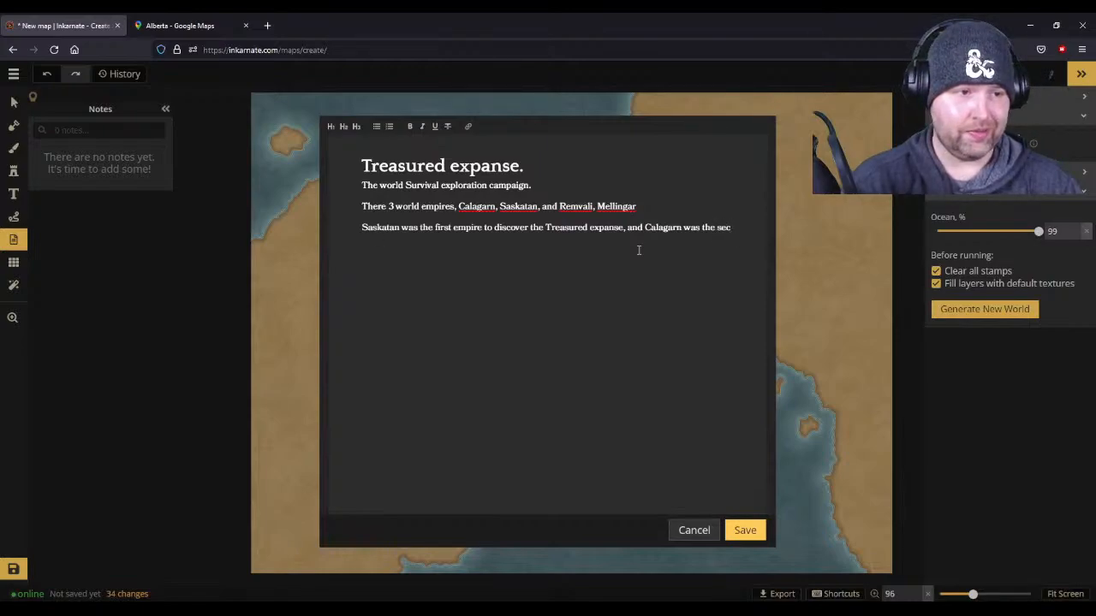
type("o")
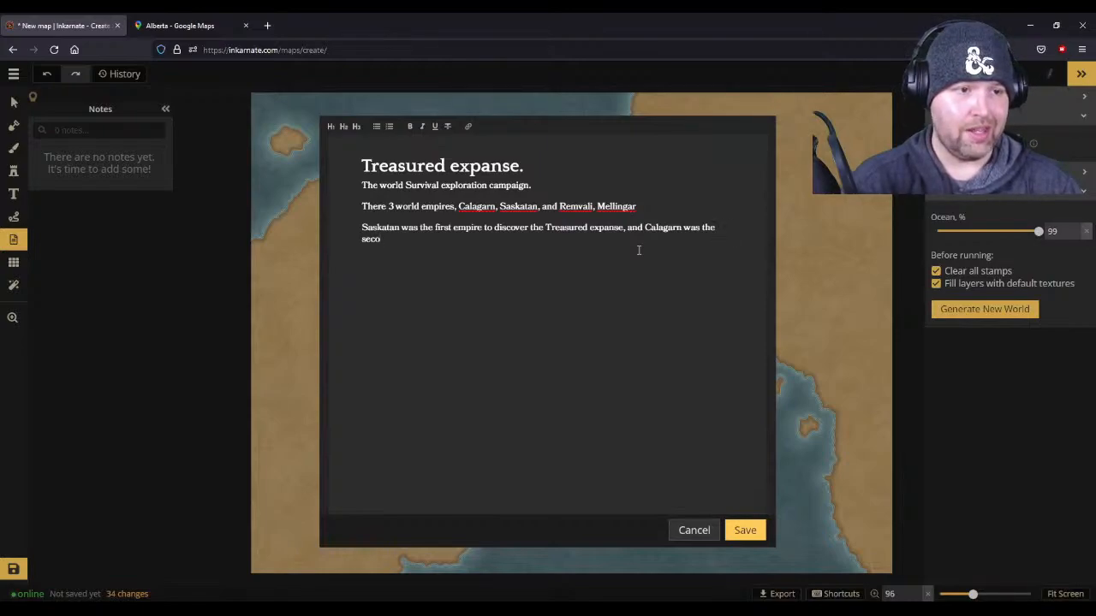
type("nd cl")
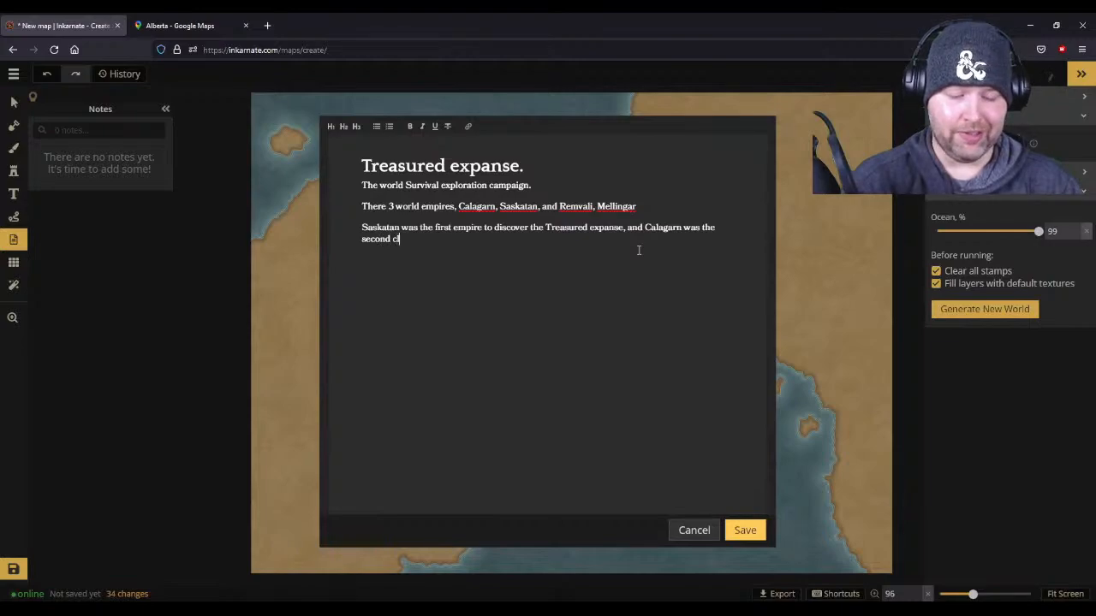
type("ose after before")
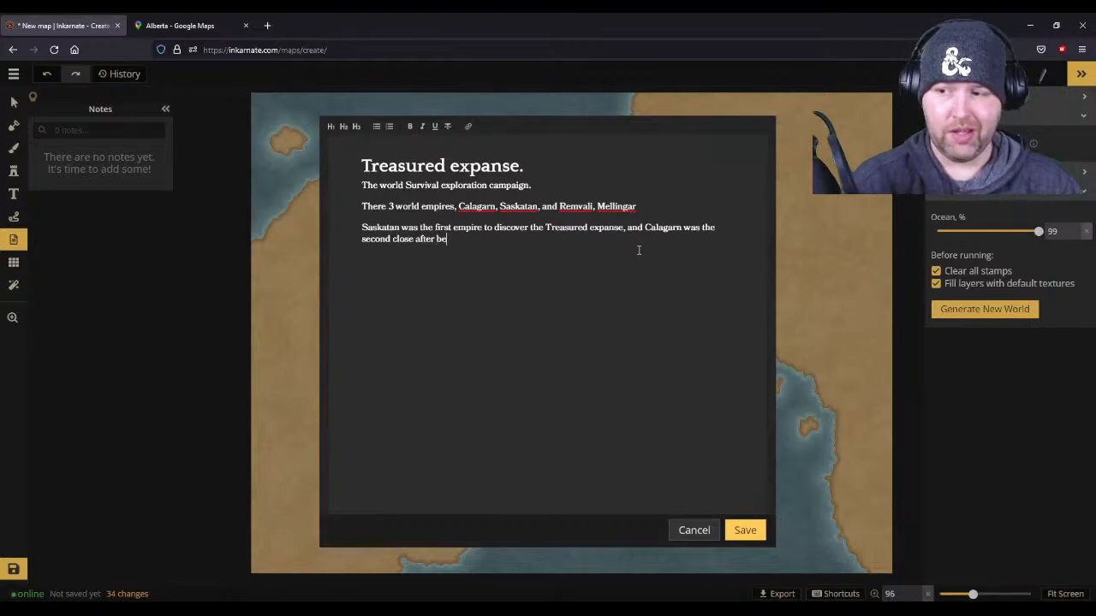
- Finish the sentence with "after before they could establish a foot hold." and save the text
type("could ")
type("esta")
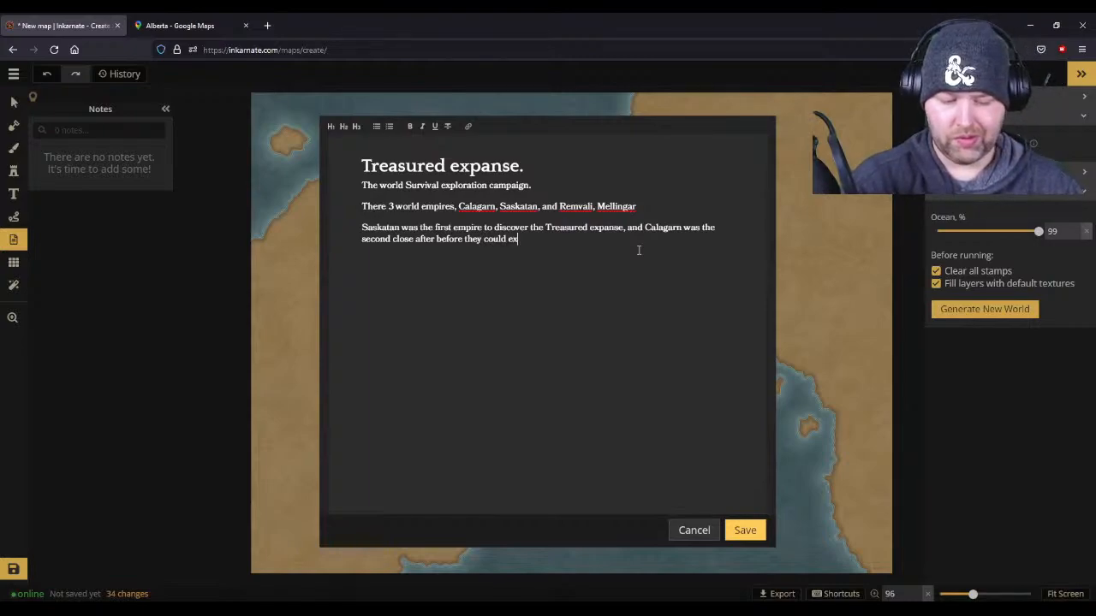
type("b")
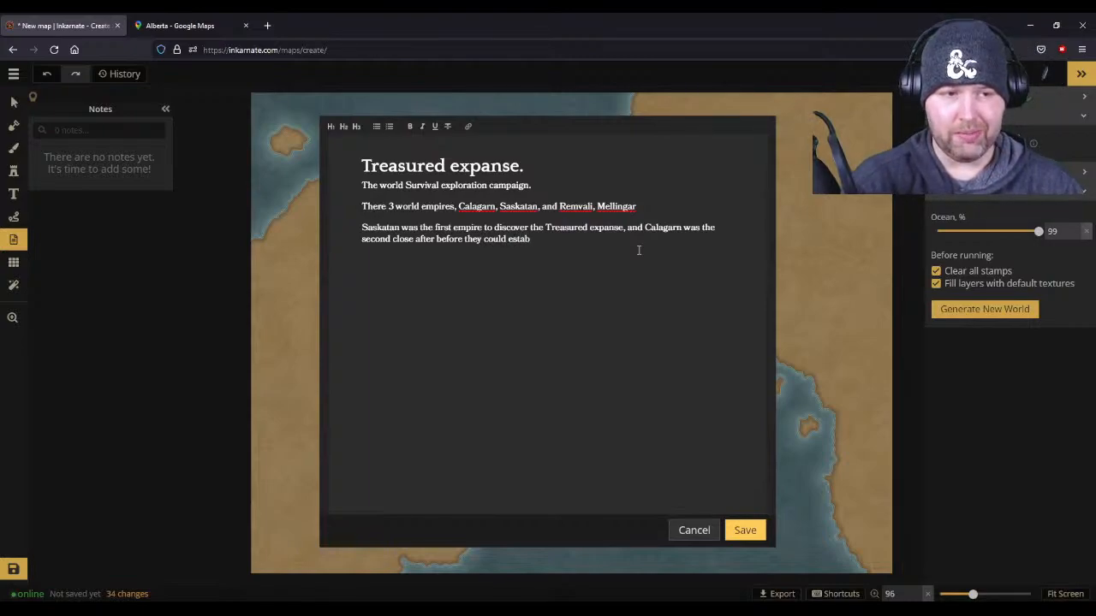
type("lish a foot")
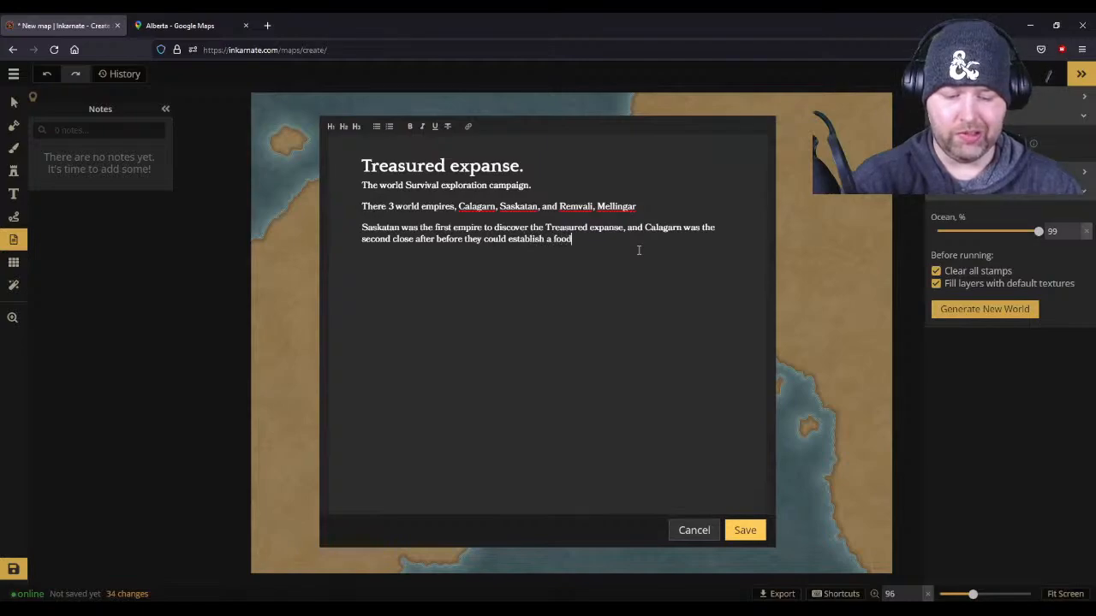
type(" hold.")
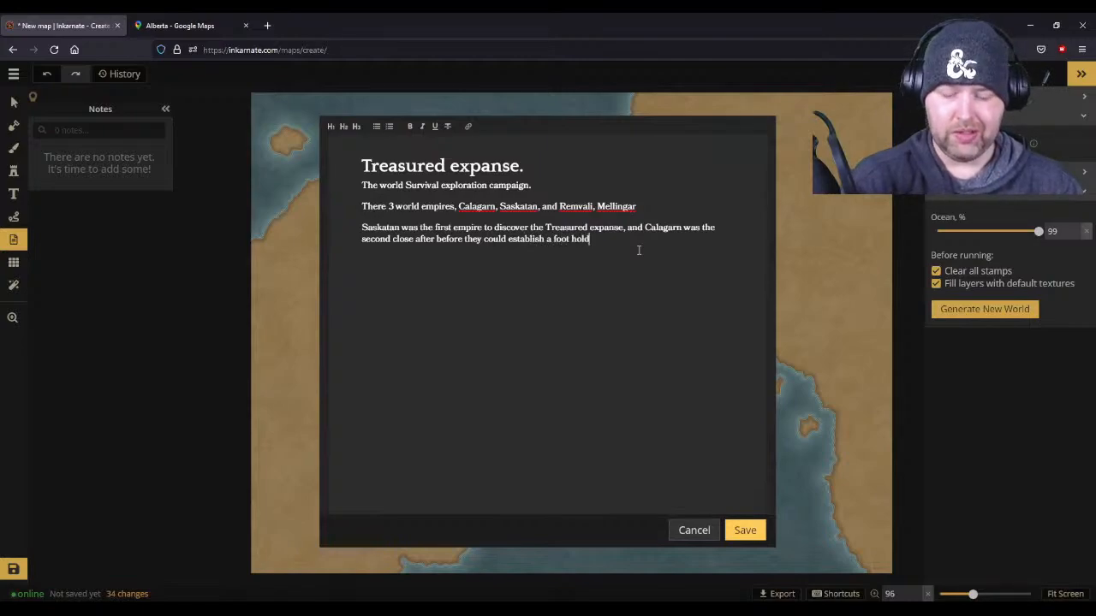
key("Return")
key("Return")
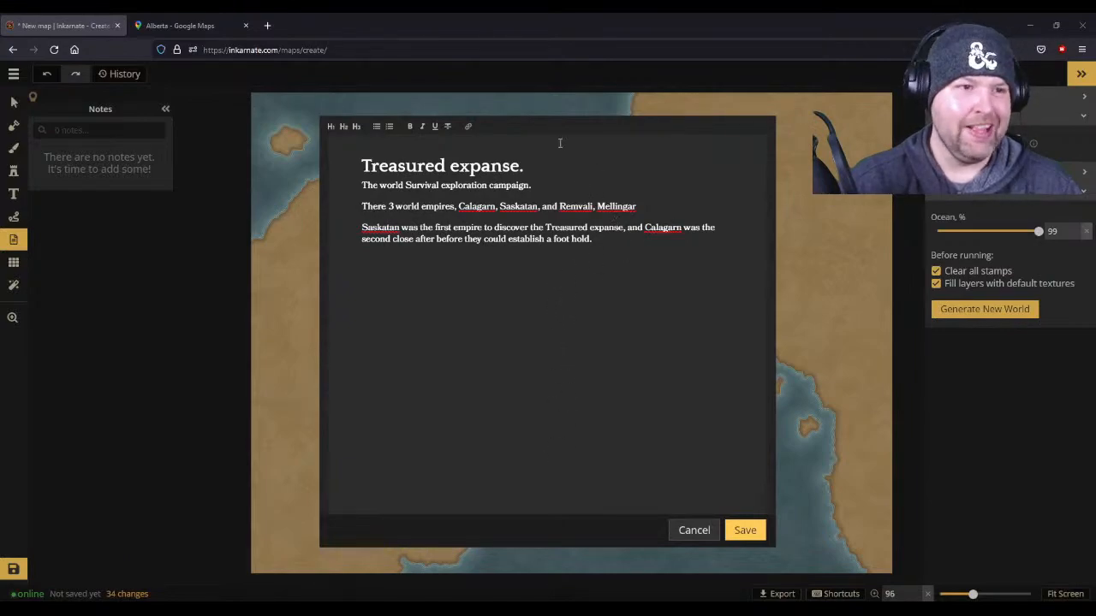
left_click(746, 532)
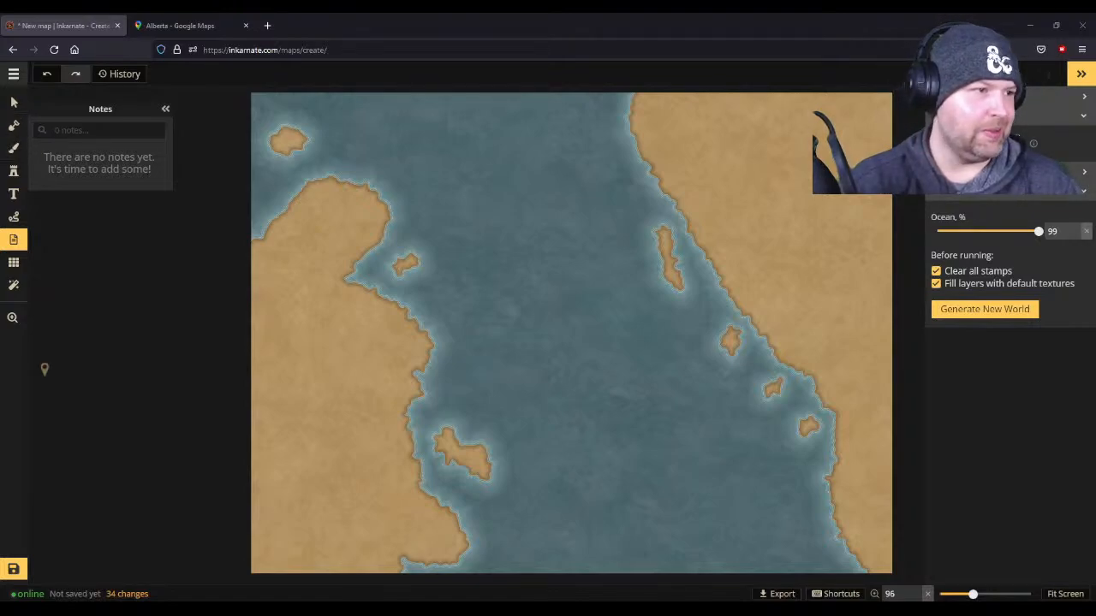
- Open the map details, copy the description text below the "Treasured expanse." title, and save the details
left_click(12, 73)
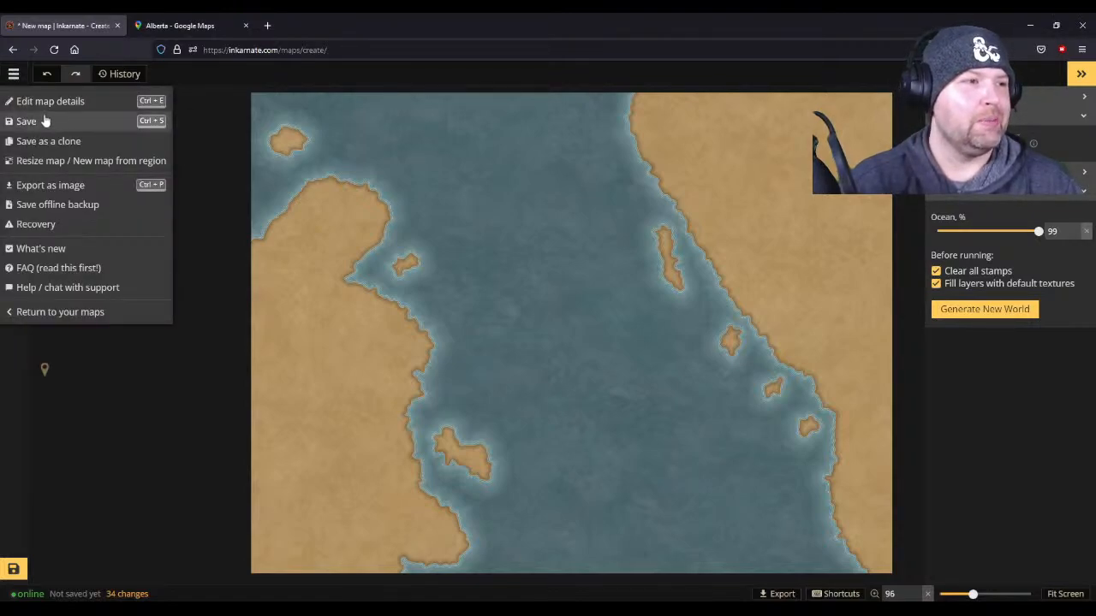
left_click(21, 97)
left_click_drag(628, 247, 377, 161)
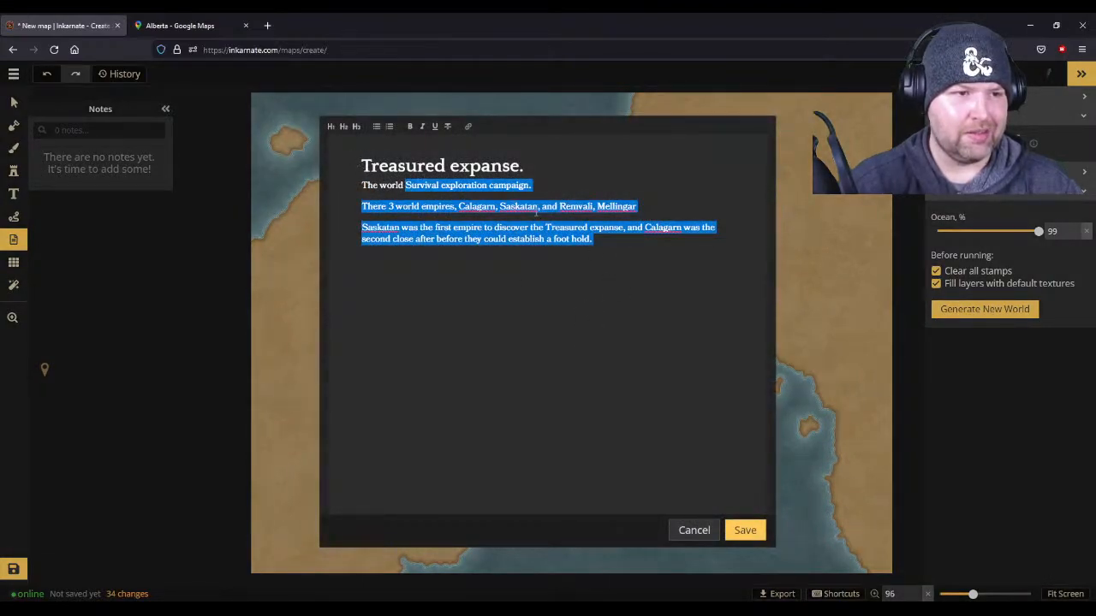
left_click(572, 253)
left_click_drag(593, 239, 526, 166)
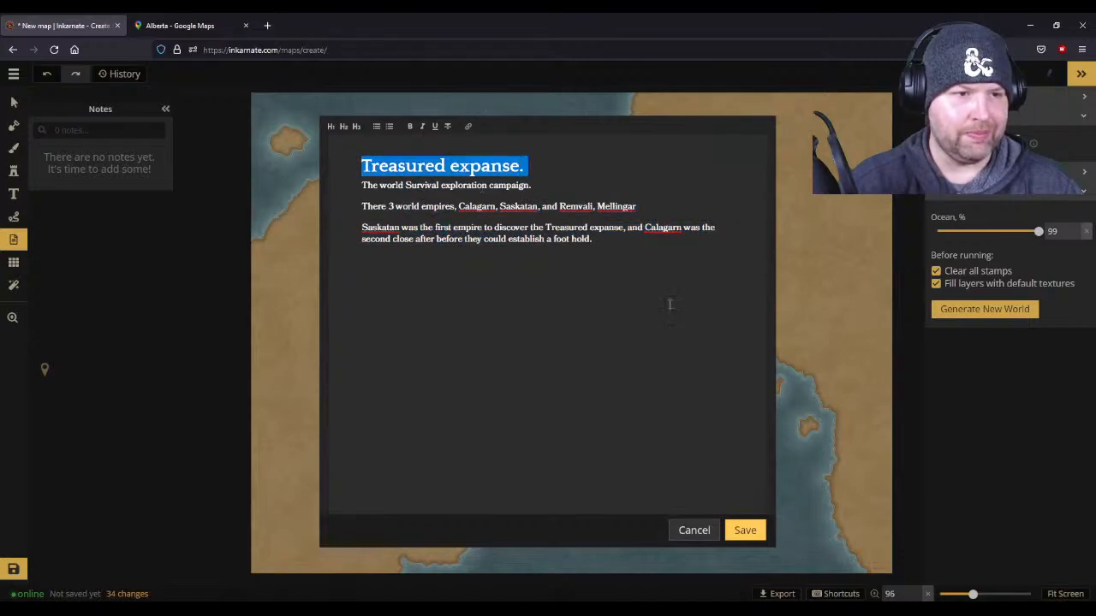
left_click_drag(592, 240, 435, 185)
mouse_move(364, 176)
left_mouse_down()
mouse_move(414, 207)
mouse_move(360, 185)
mouse_move(364, 166)
left_mouse_up()
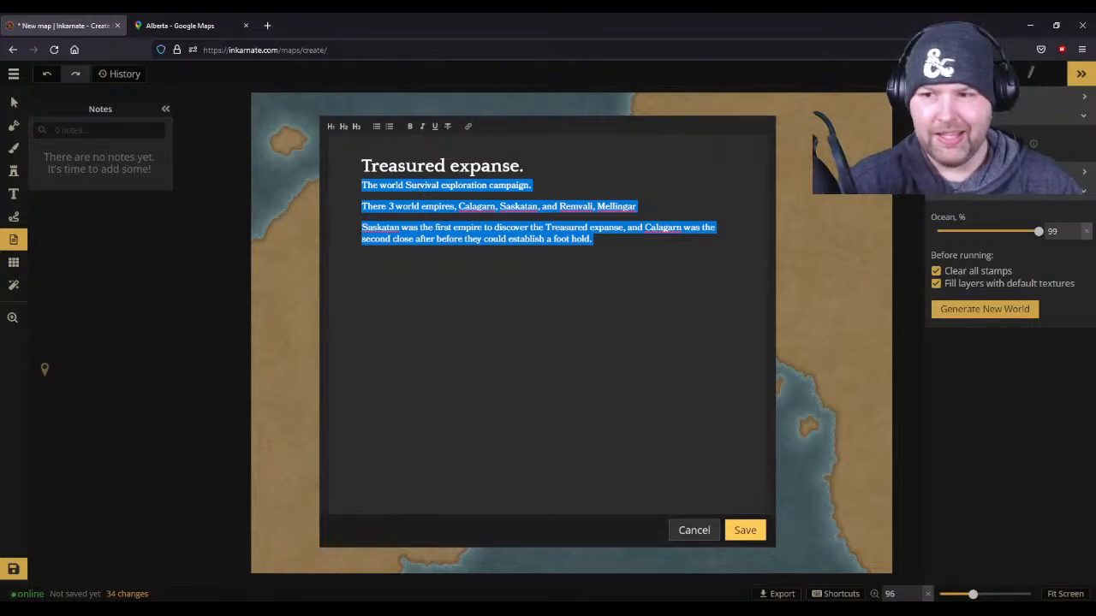
key("ctrl+v")
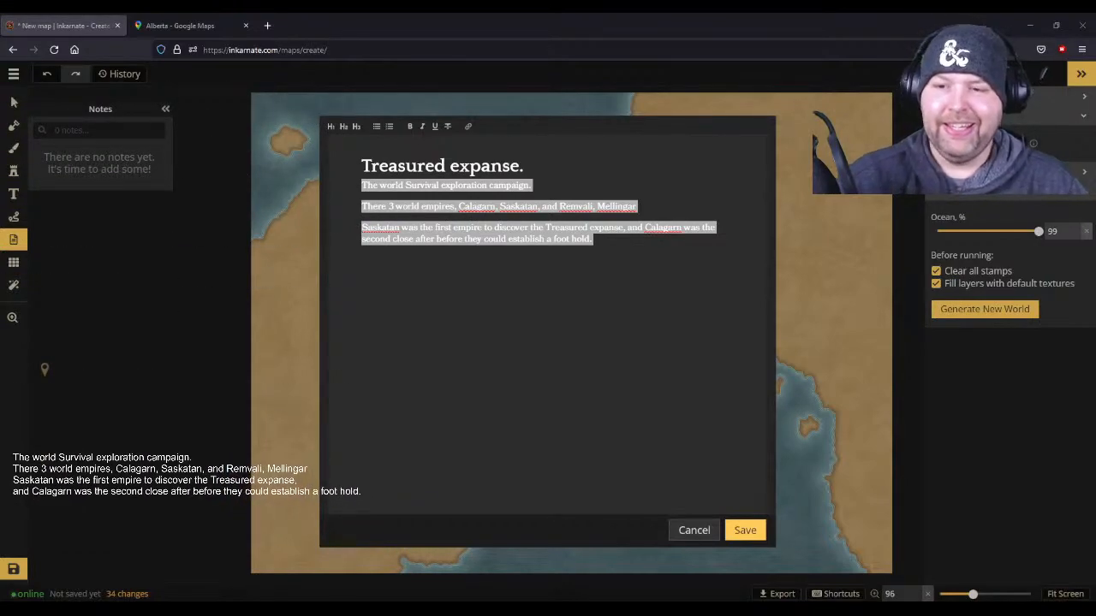
left_click(362, 276)
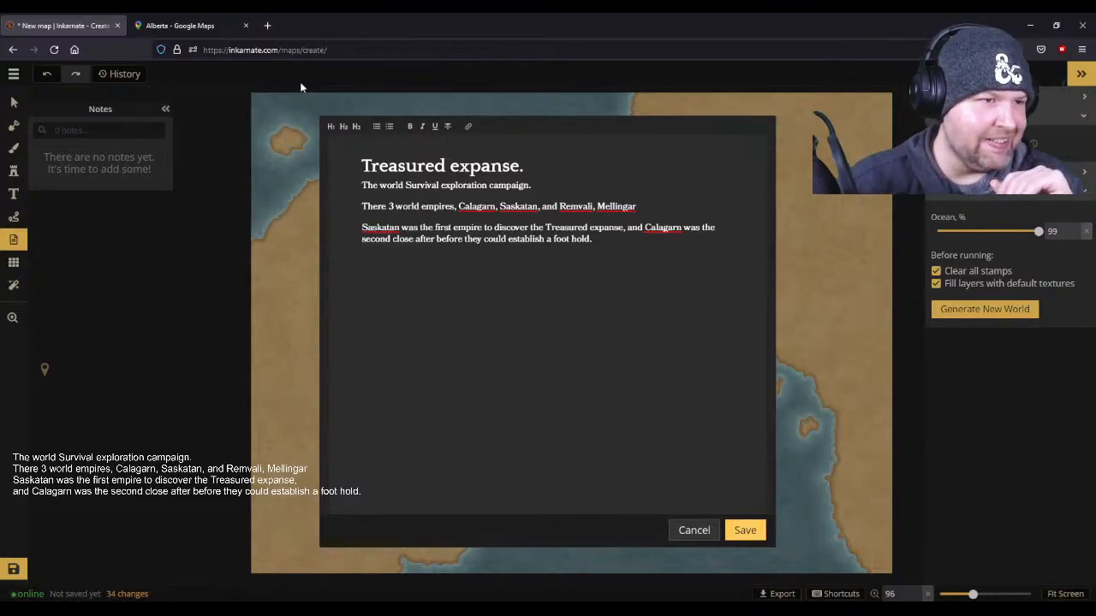
left_click(745, 532)
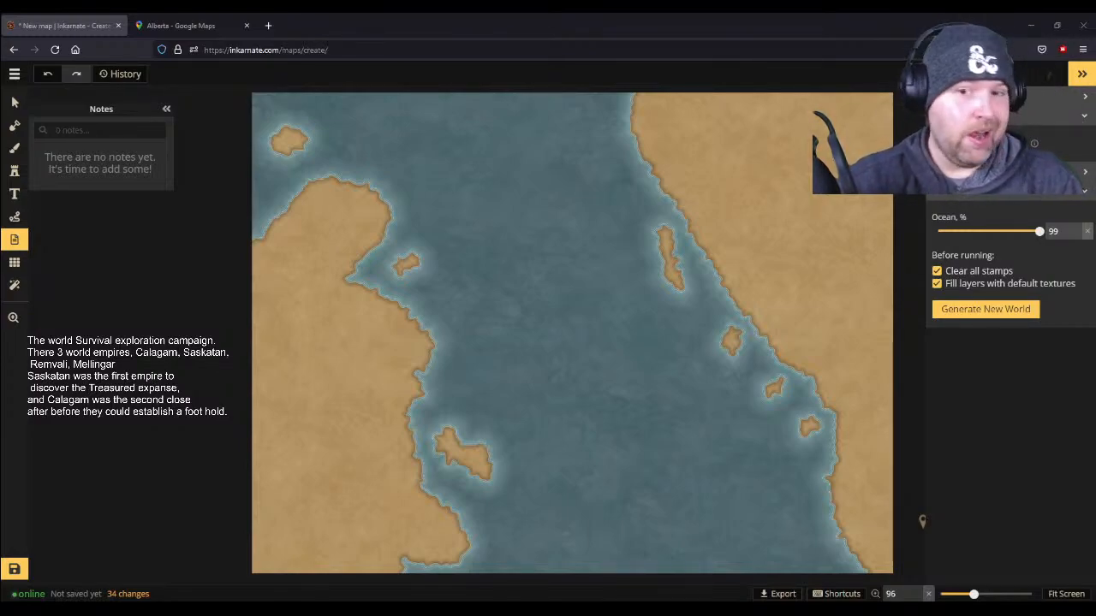
- Place an untitled, empty note in the ocean between the two landmasses and return to the Select tool
left_click(504, 243)
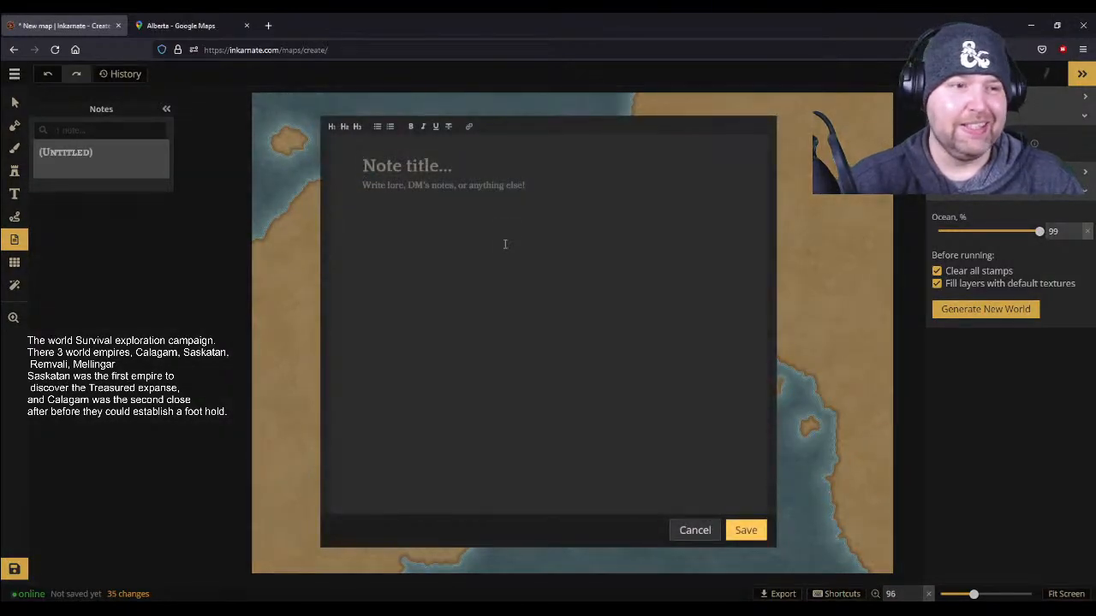
left_click(702, 530)
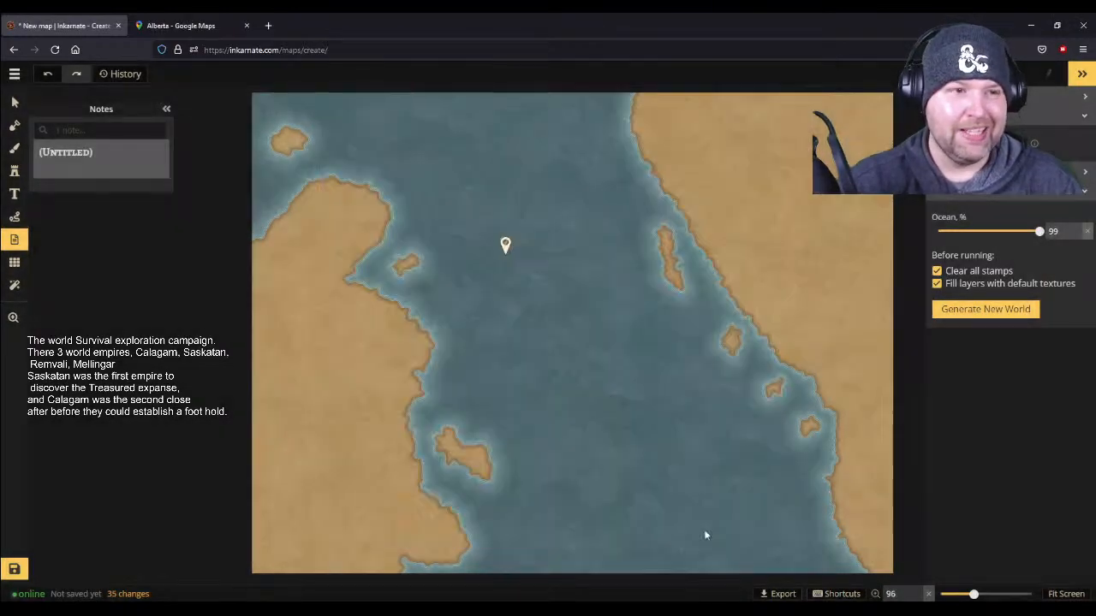
left_click(15, 102)
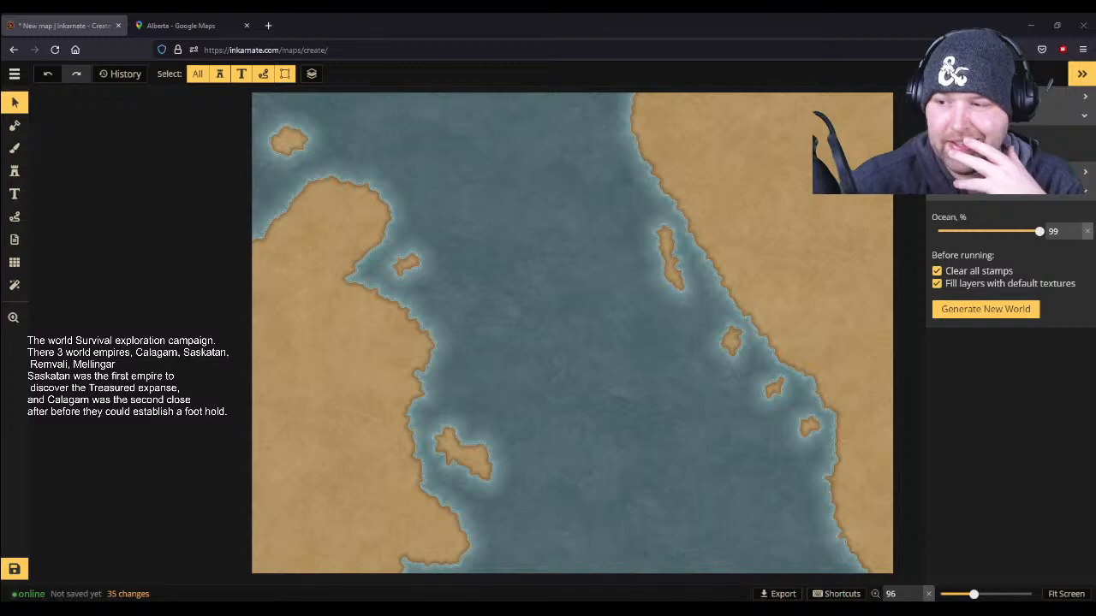
- Create a blank Google Docs document in a new browser tab and begin it with the line "Things we need"
left_click(269, 26)
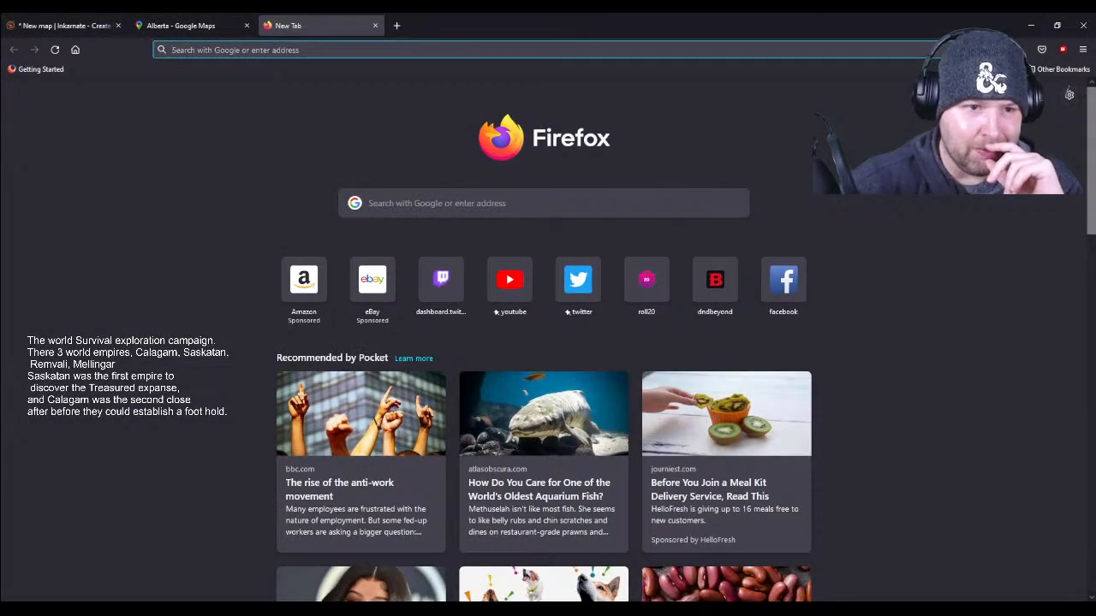
left_click(282, 49)
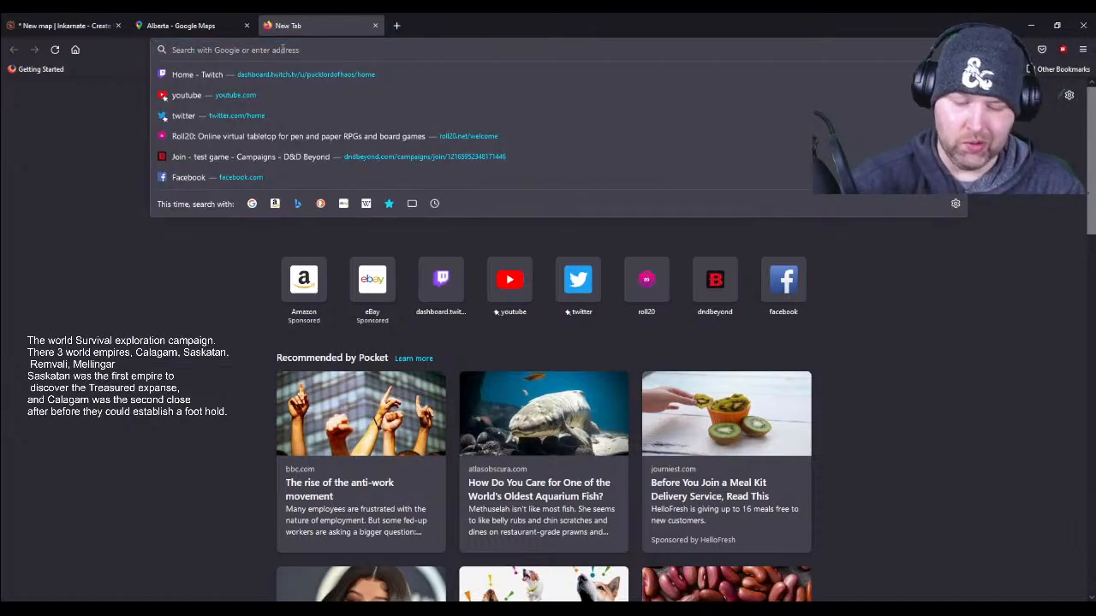
type("google")
key("Return")
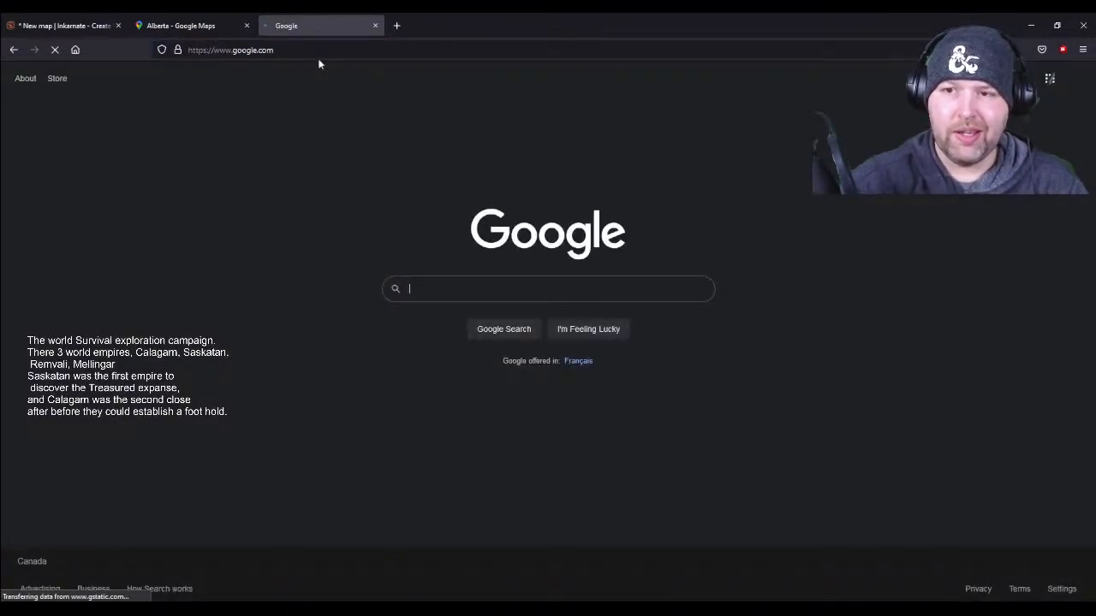
left_click(1049, 78)
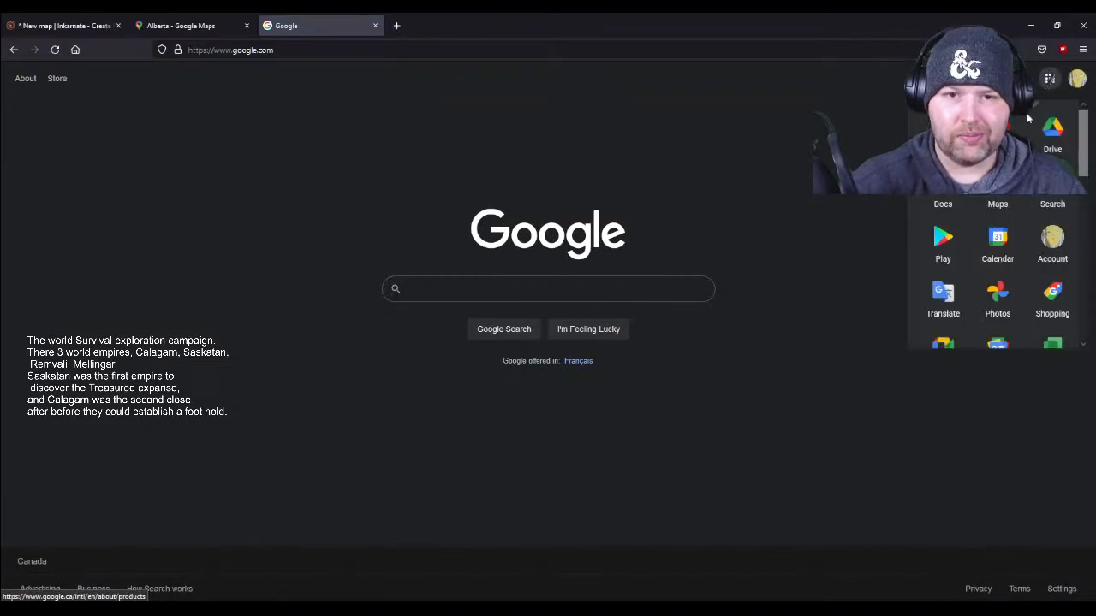
left_click(942, 181)
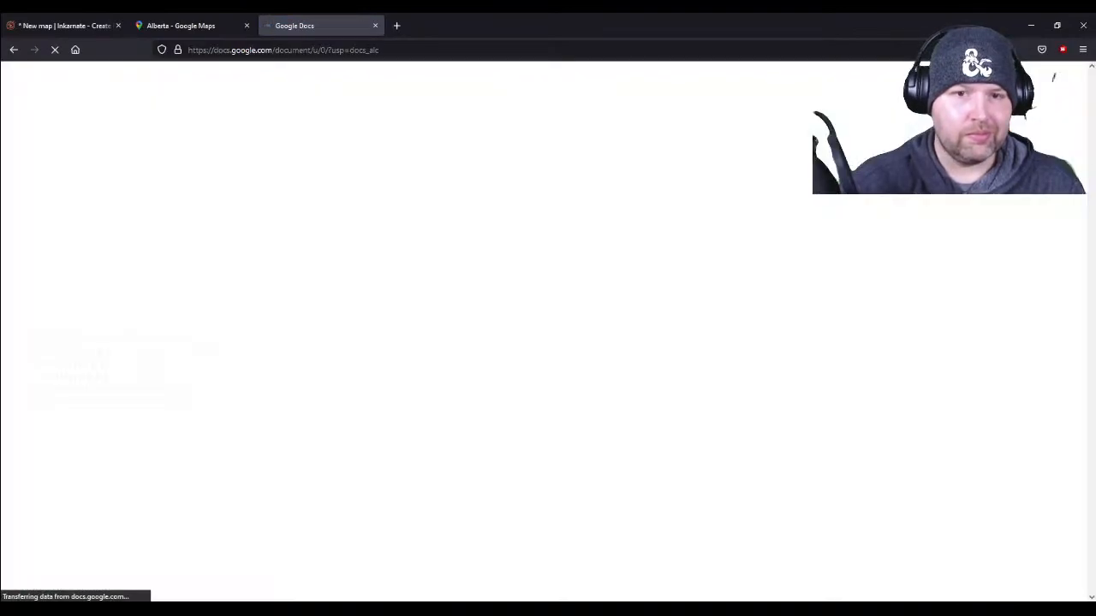
left_click(259, 190)
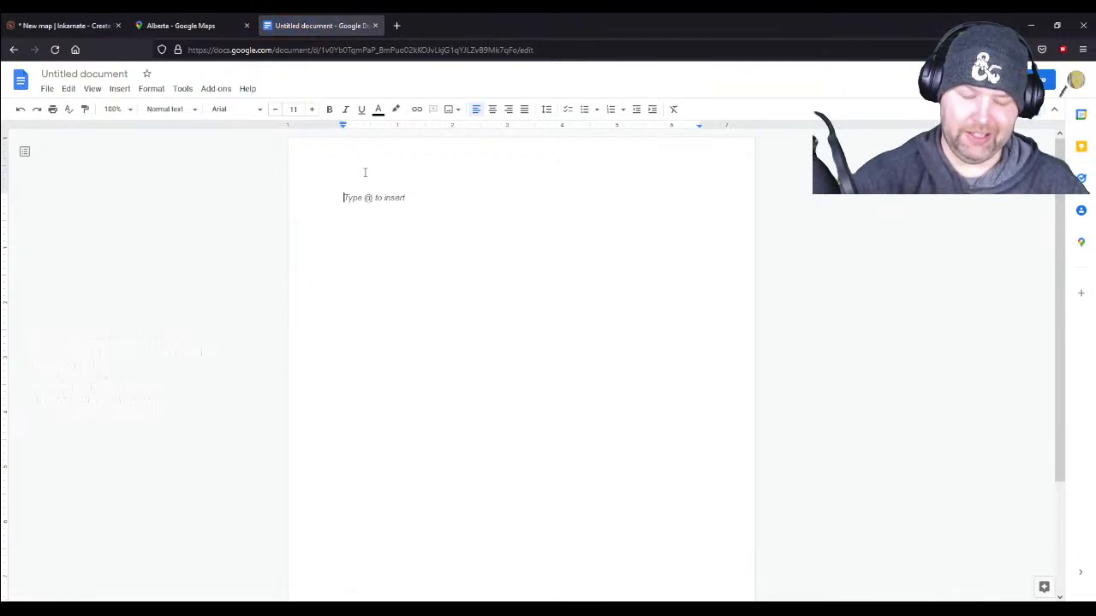
type("Things we need")
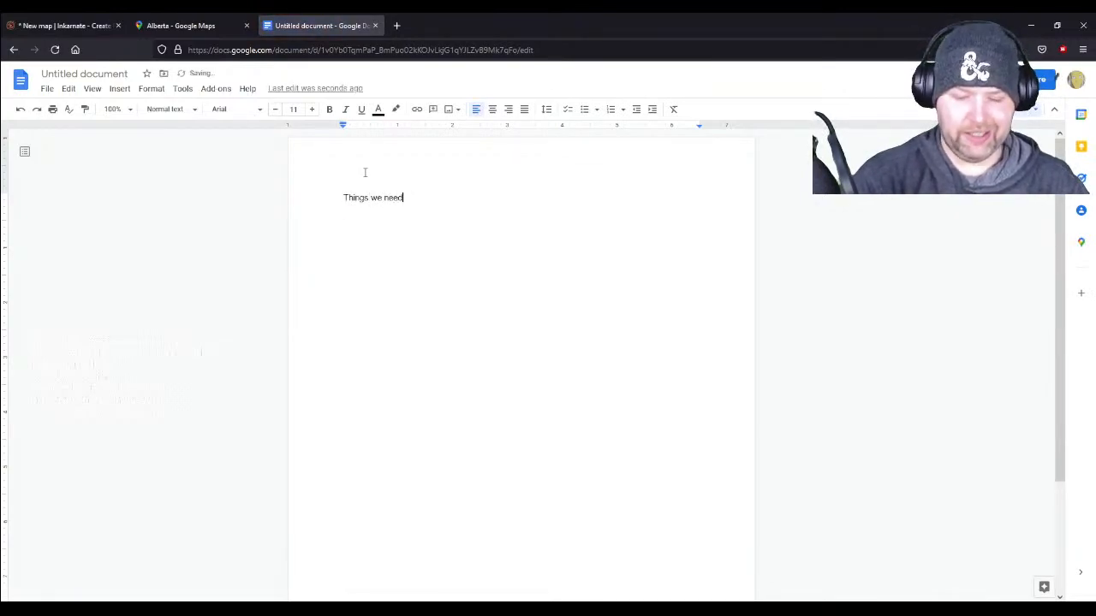
key("Return")
type("Thr")
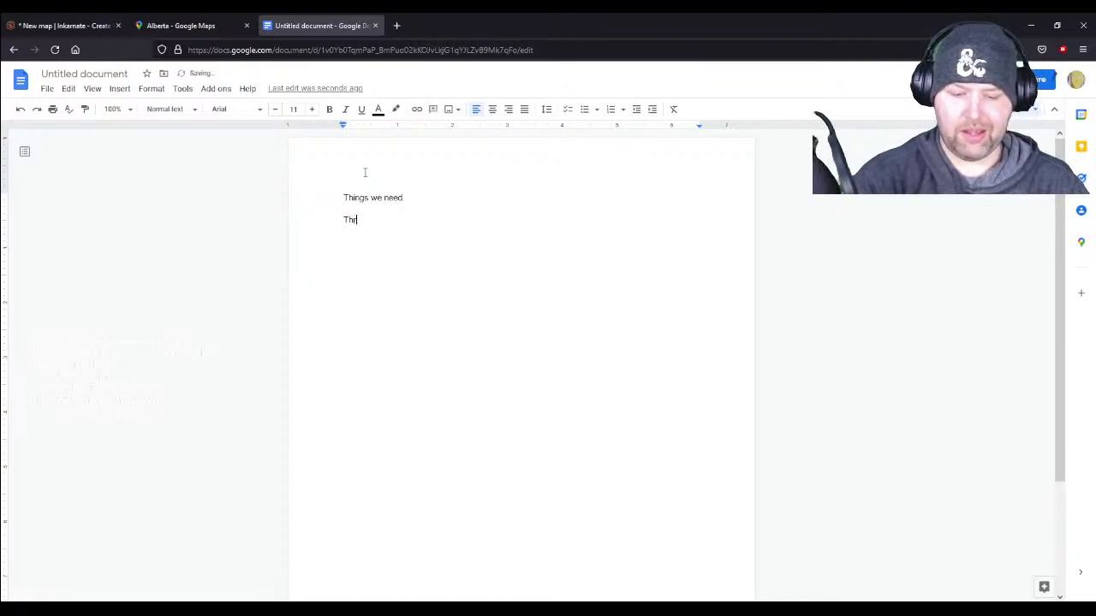
type("ee coat os a")
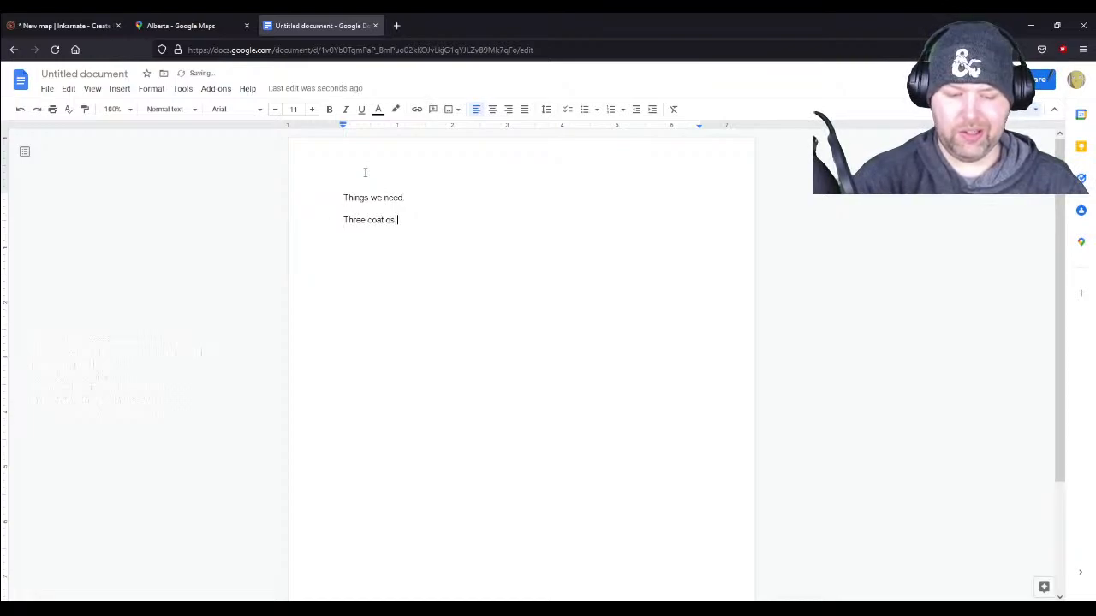
key("BackSpace")
key("BackSpace")
key("BackSpace")
key("BackSpace")
key("BackSpace")
key("BackSpace")
key("BackSpace")
key("BackSpace")
key("BackSpace")
key("BackSpace")
key("BackSpace")
key("BackSpace")
key("BackSpace")
key("BackSpace")
key("BackSpace")
key("BackSpace")
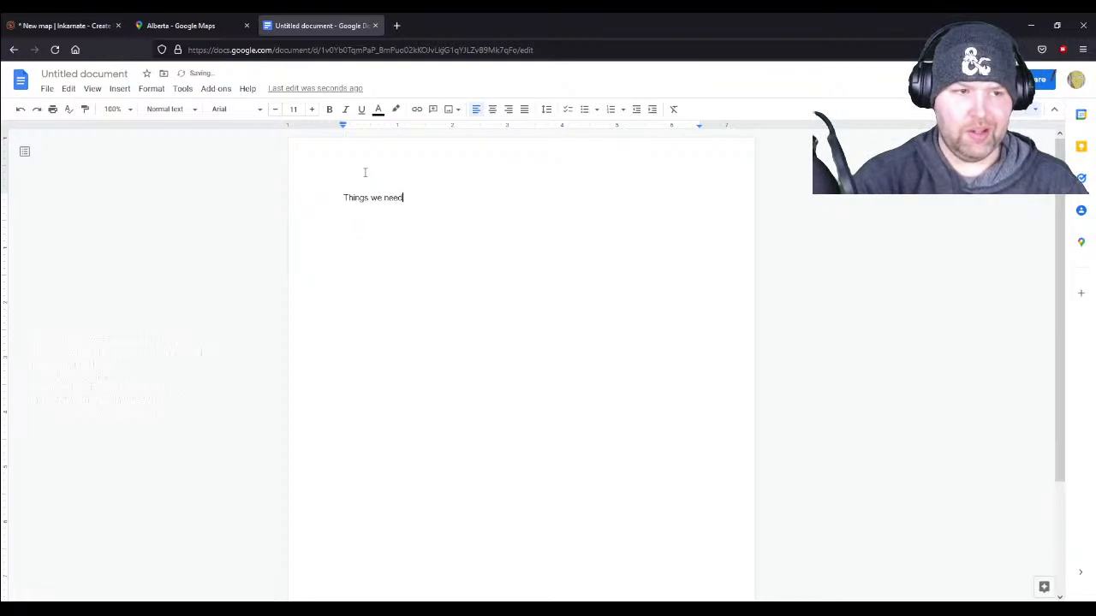
- Add a bulleted item "4 coats of arms for the empires" under "Things we need"
key("Return")
left_click(584, 109)
type("Th")
key("BackSpace")
key("BackSpace")
type("4")
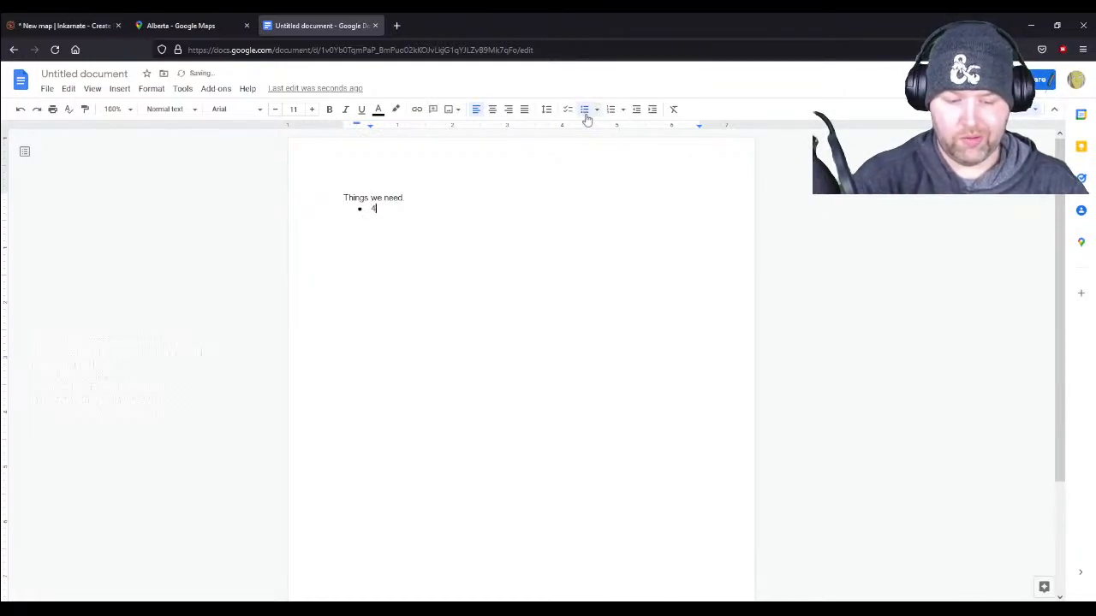
type(" coats of arms for the")
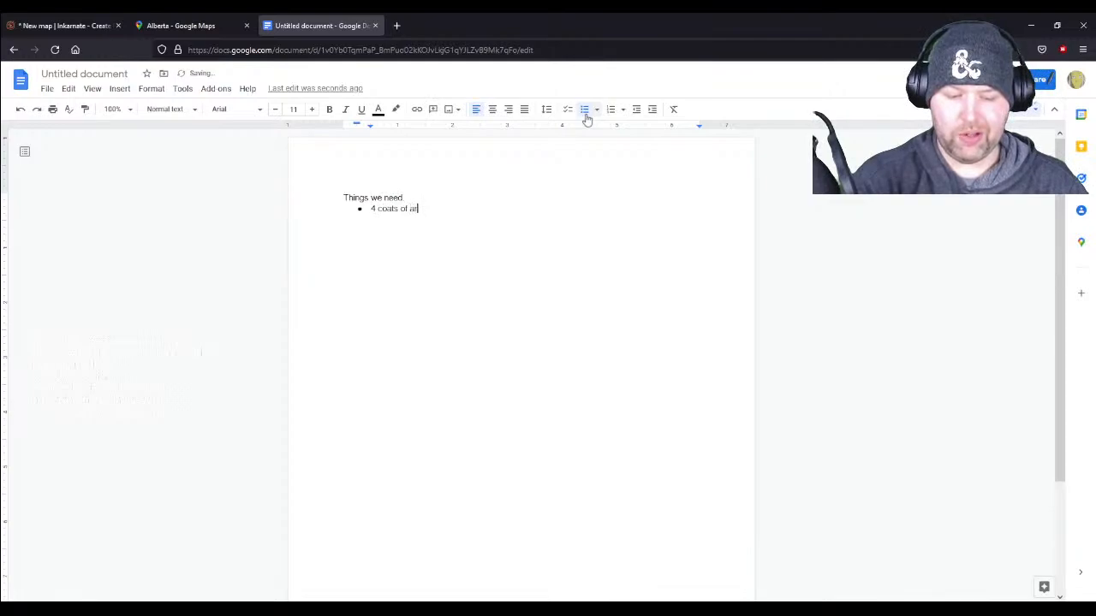
type(" empires")
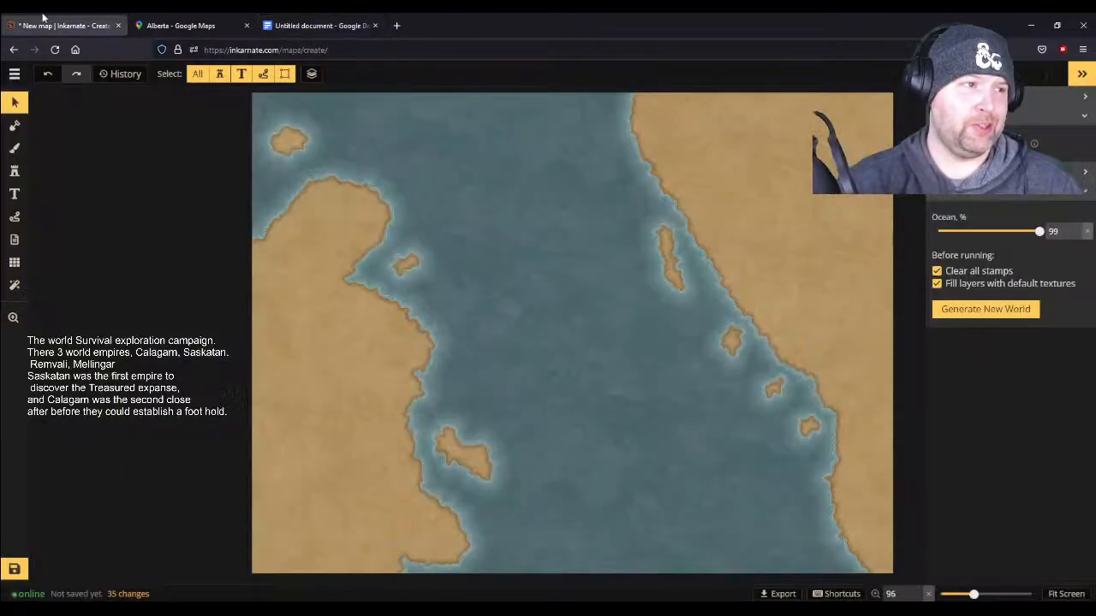
- Switch back to the Inkarnate map and move the note marker to the northern tip of the western landmass
left_click(64, 25)
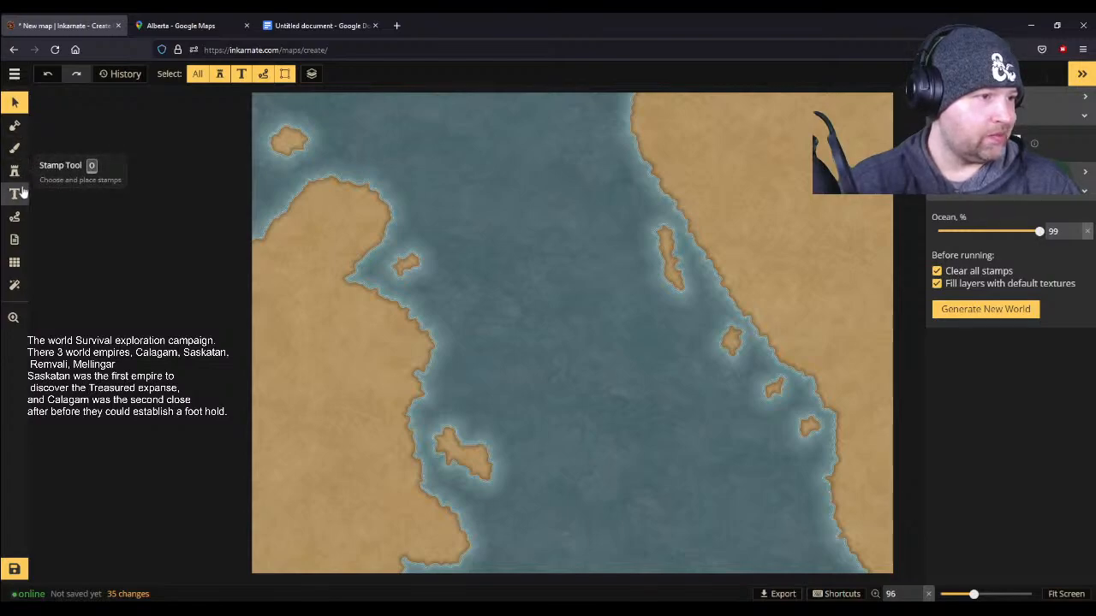
left_click(15, 244)
left_click_drag(507, 249, 325, 186)
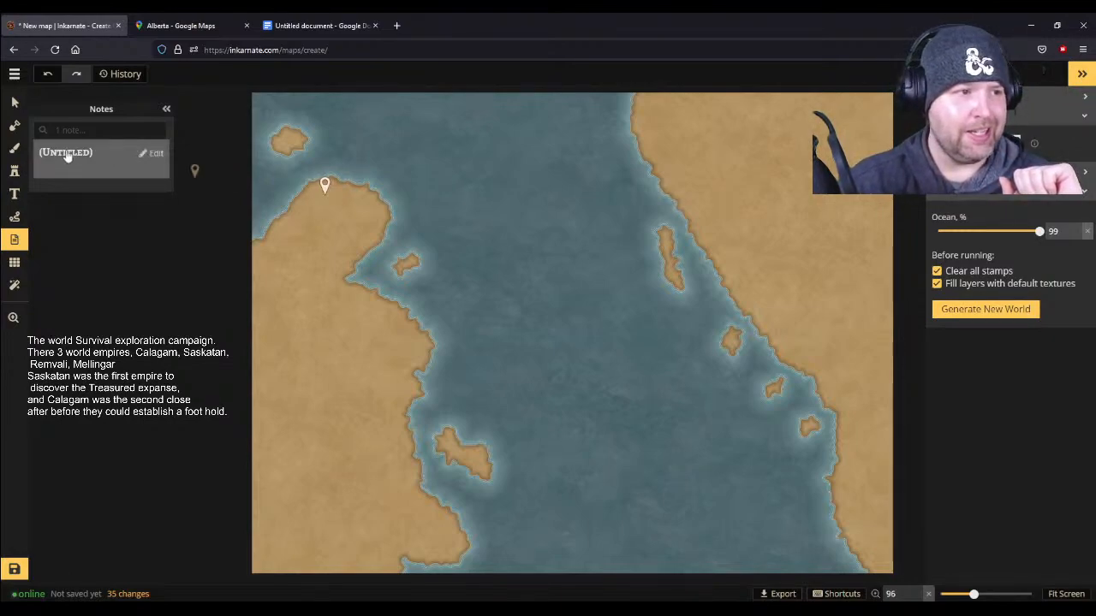
- Edit the untitled note and title it "Calagarn Empire capitol"
left_click(152, 154)
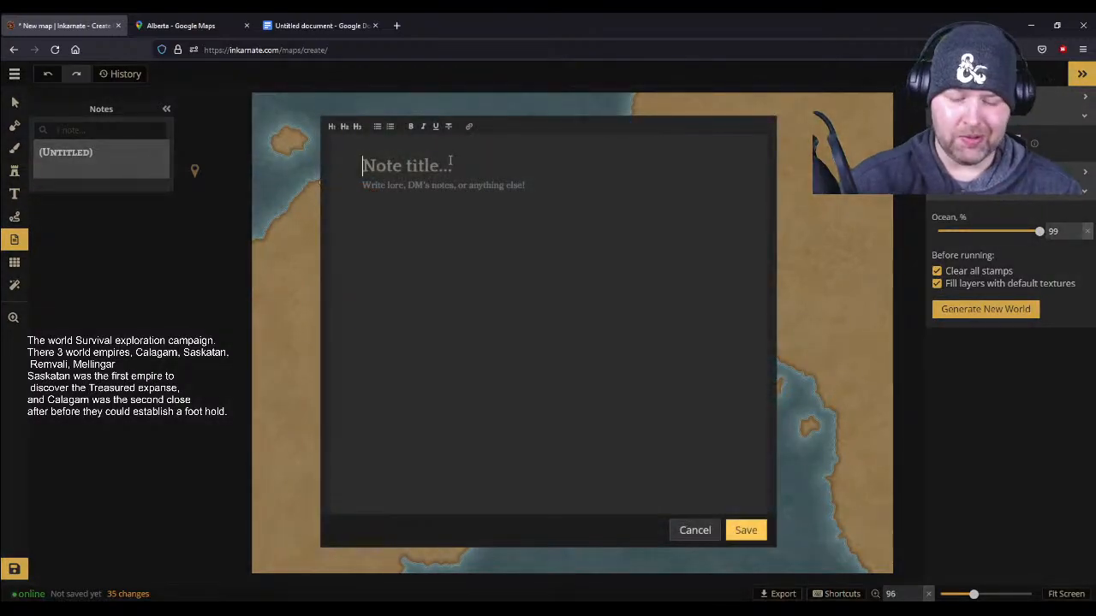
type("G")
key("BackSpace")
type("C")
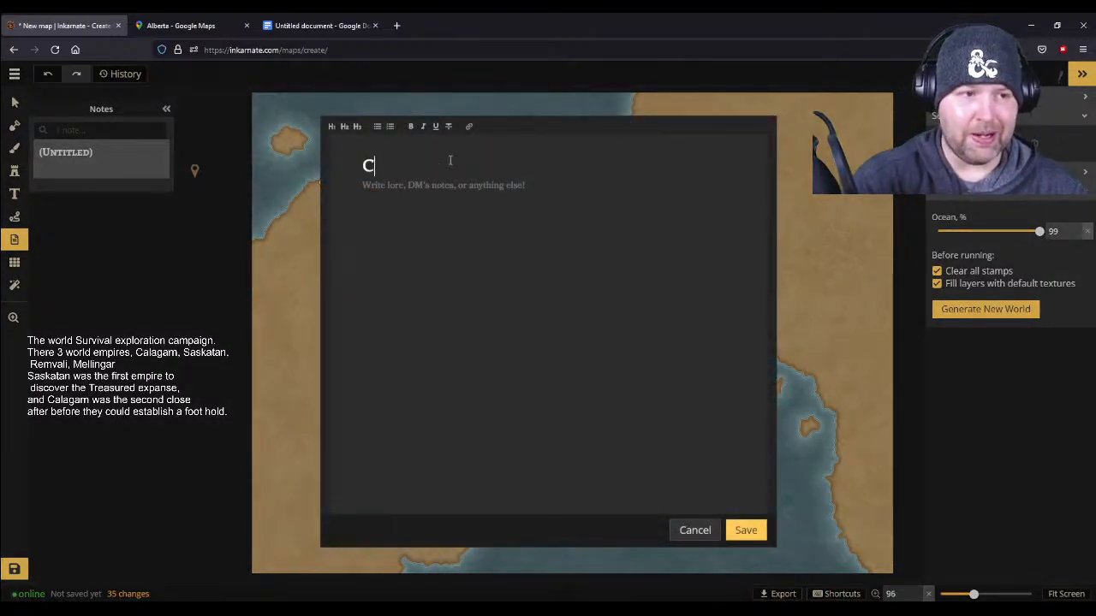
type("alagarn")
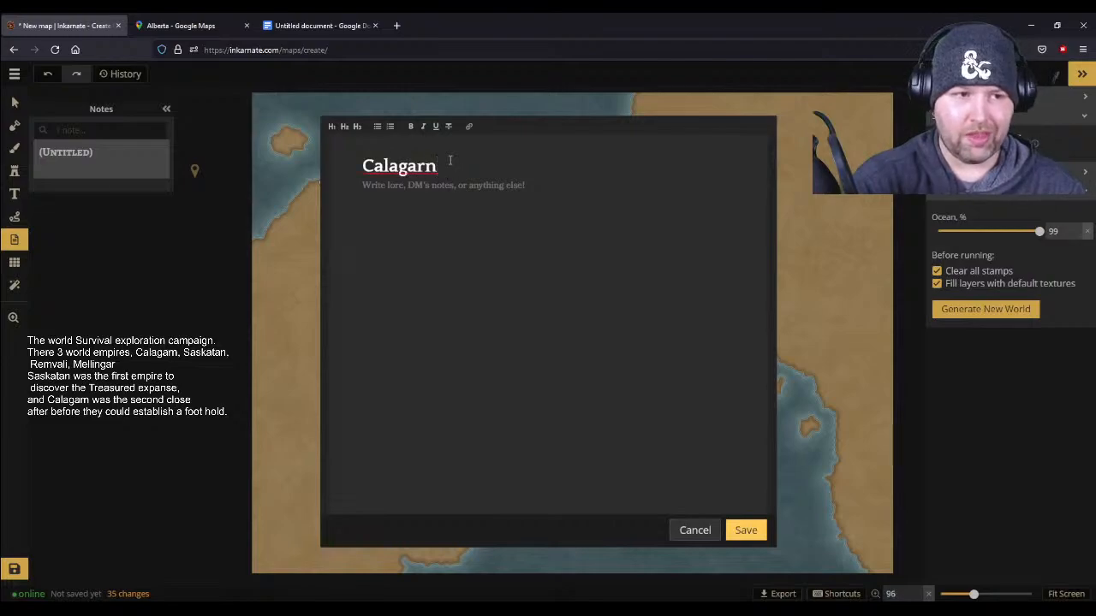
type(" Empire")
type("capi")
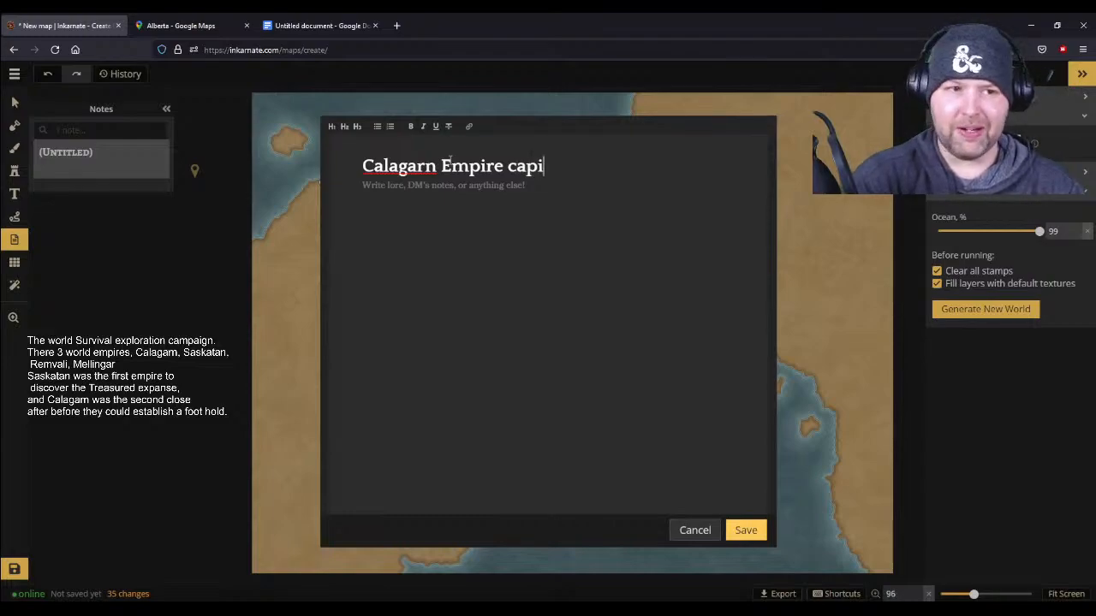
type("tol.")
key("BackSpace")
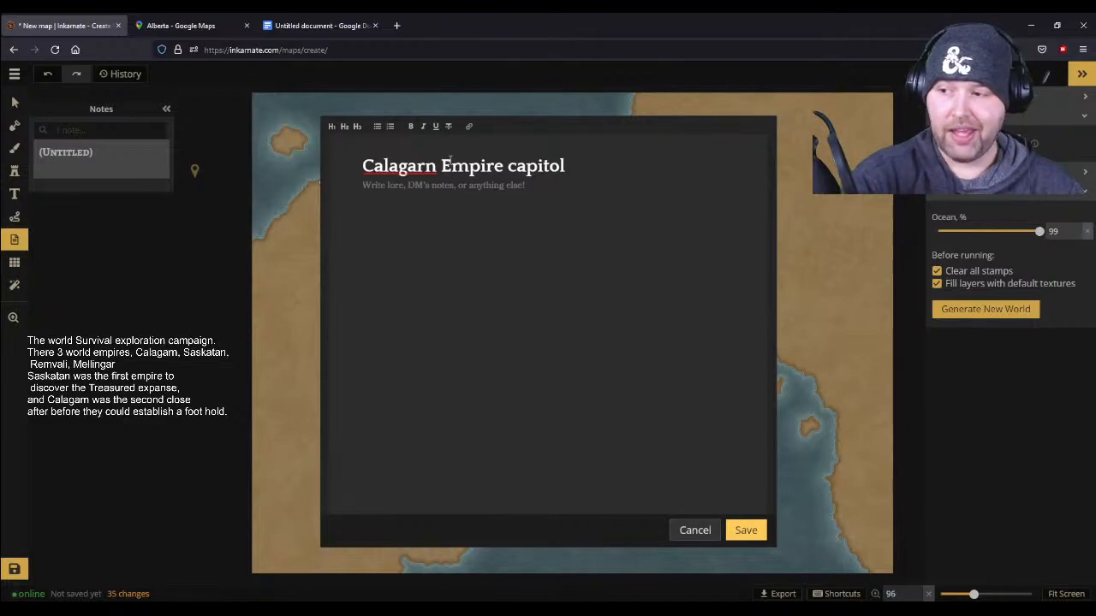
- Leave a blank line under the note title and begin the body text with "Government type"
key("Return")
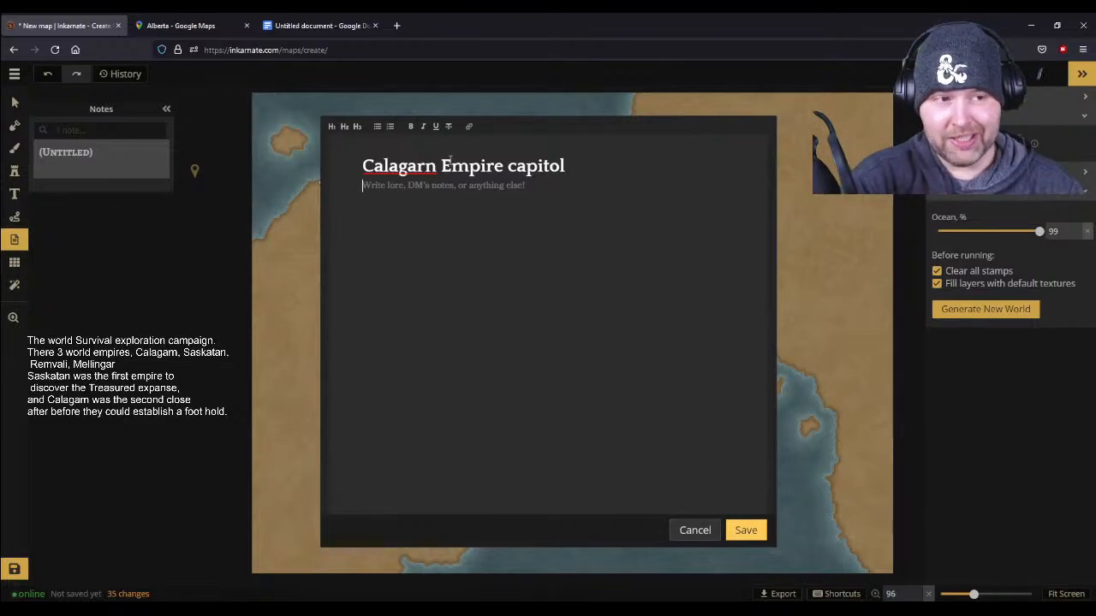
key("Return")
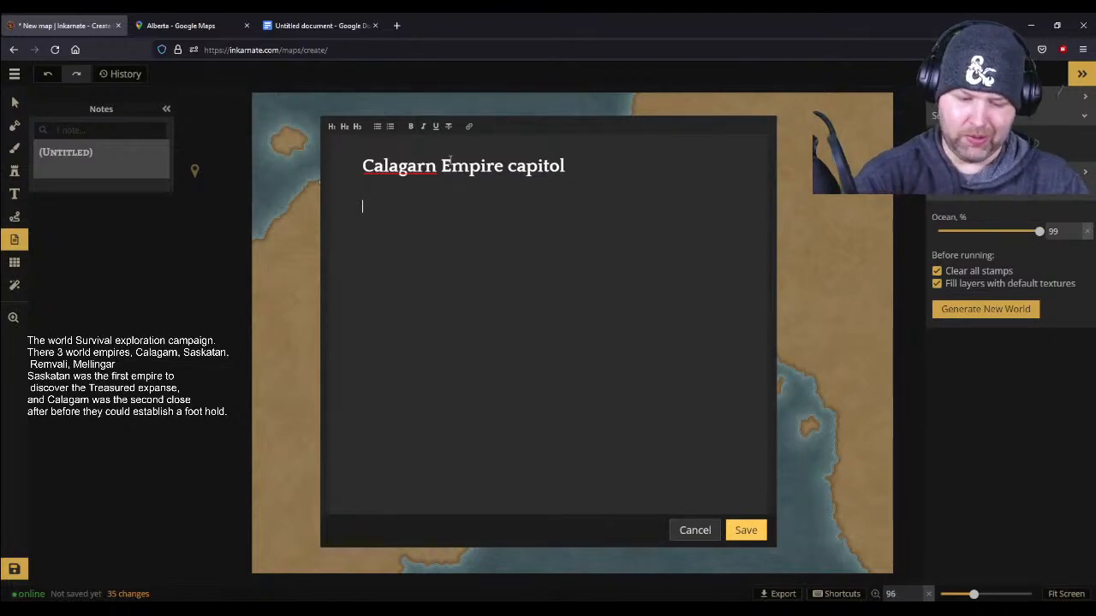
type("Governmen the")
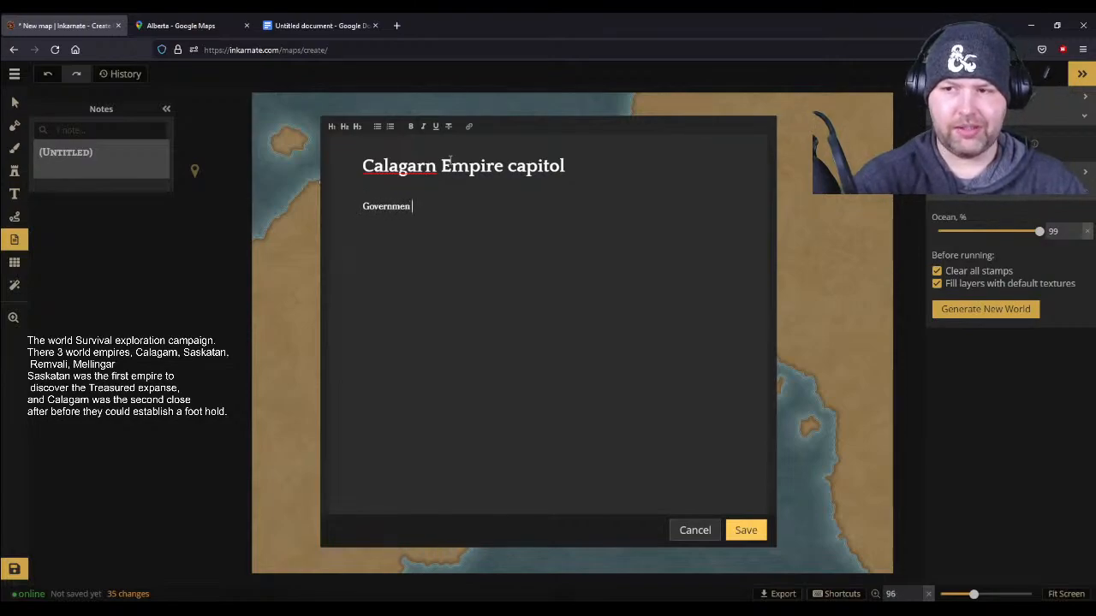
key("BackSpace")
key("BackSpace")
key("BackSpace")
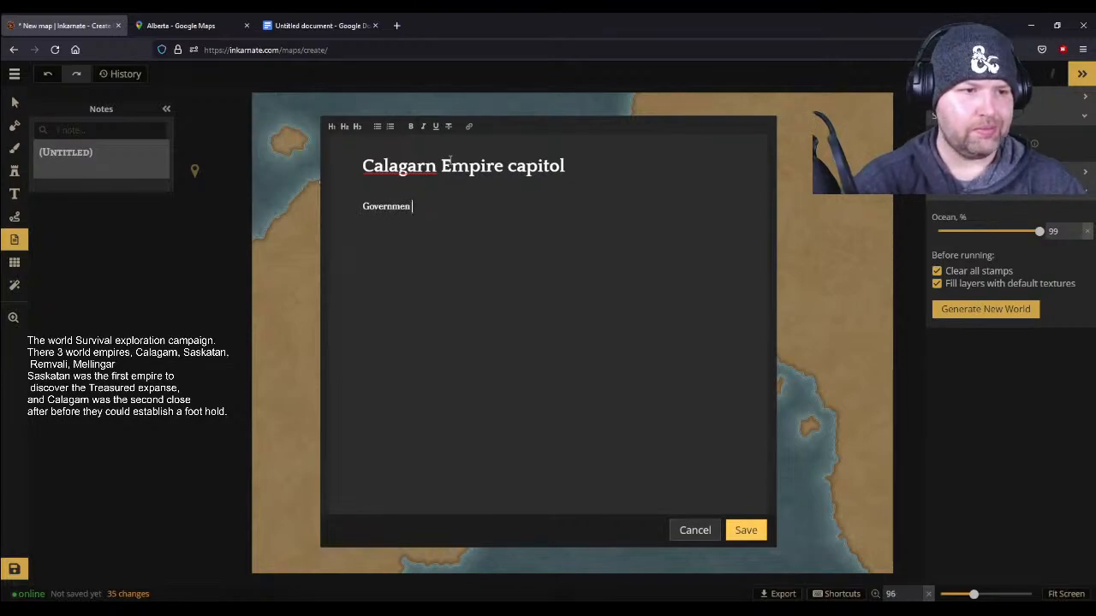
type("t ty")
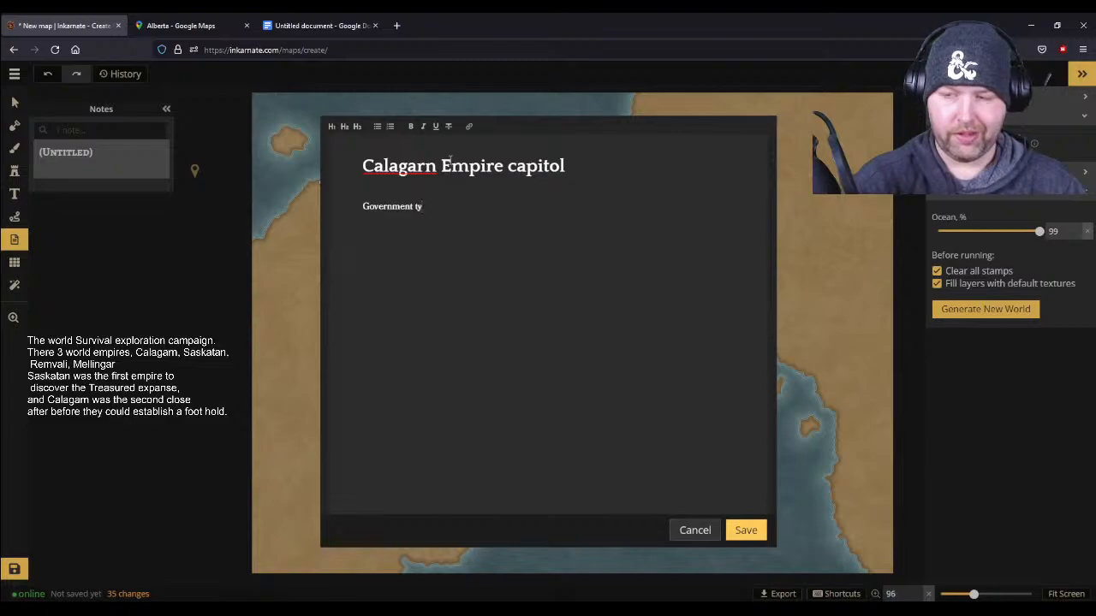
type("pe the Cala")
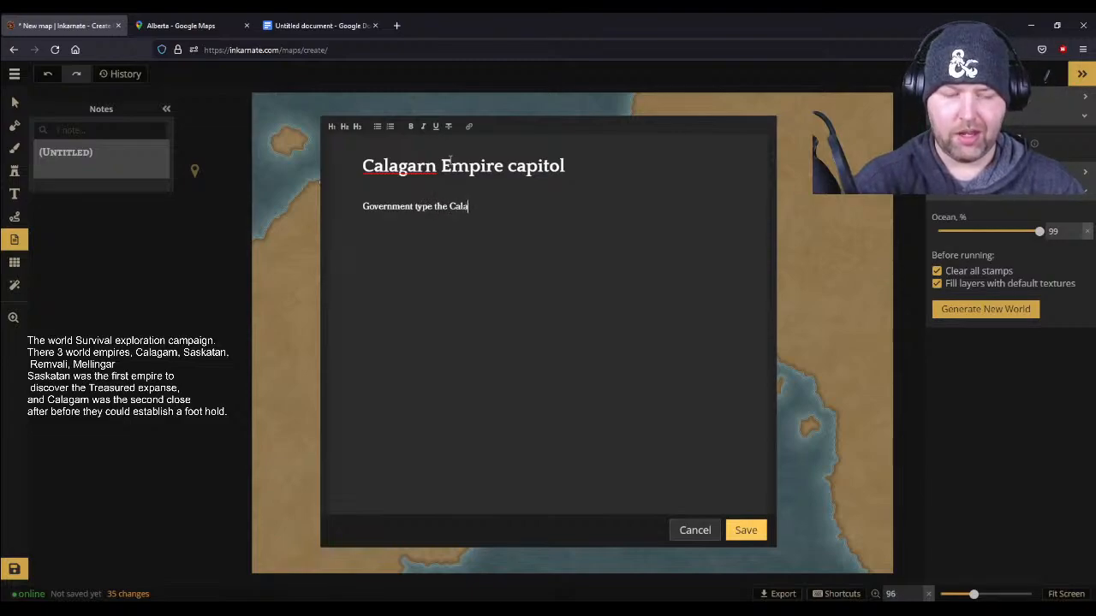
type("garn")
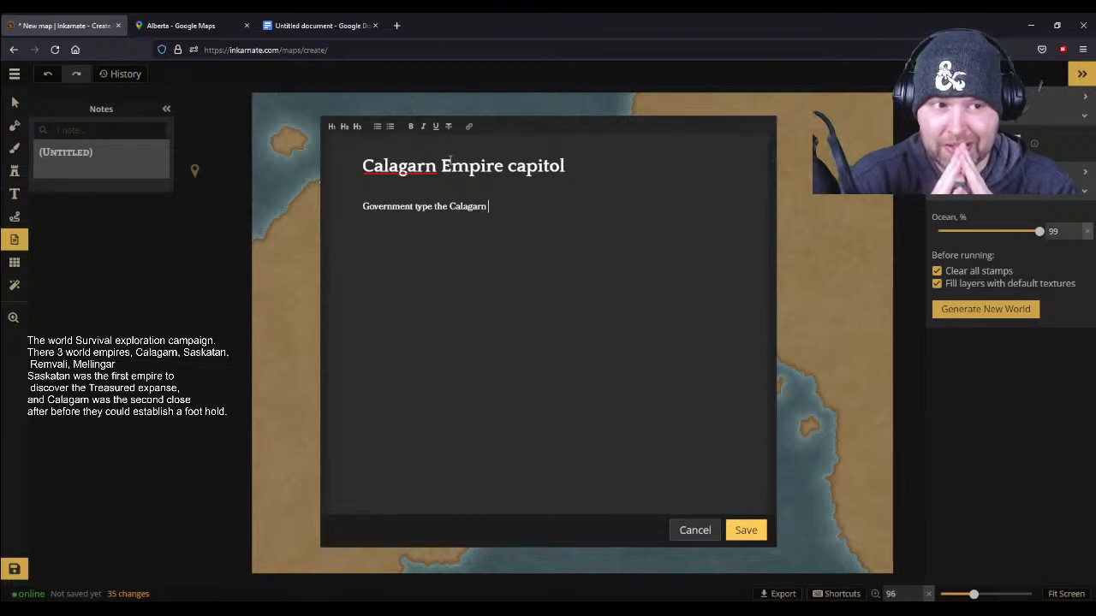
type("The")
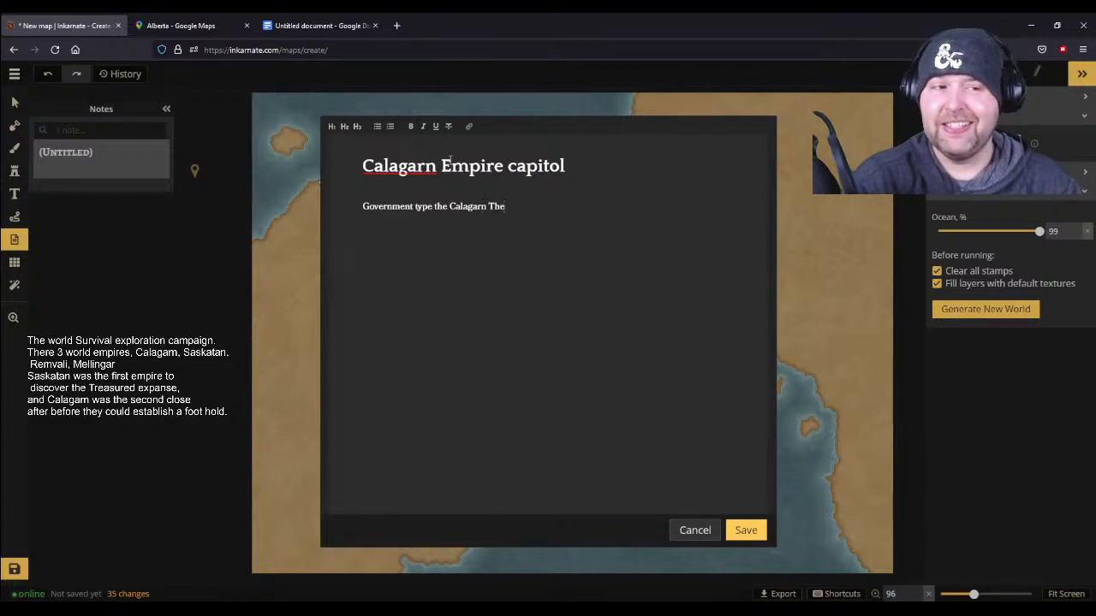
key("BackSpace")
key("BackSpace")
key("BackSpace")
key("BackSpace")
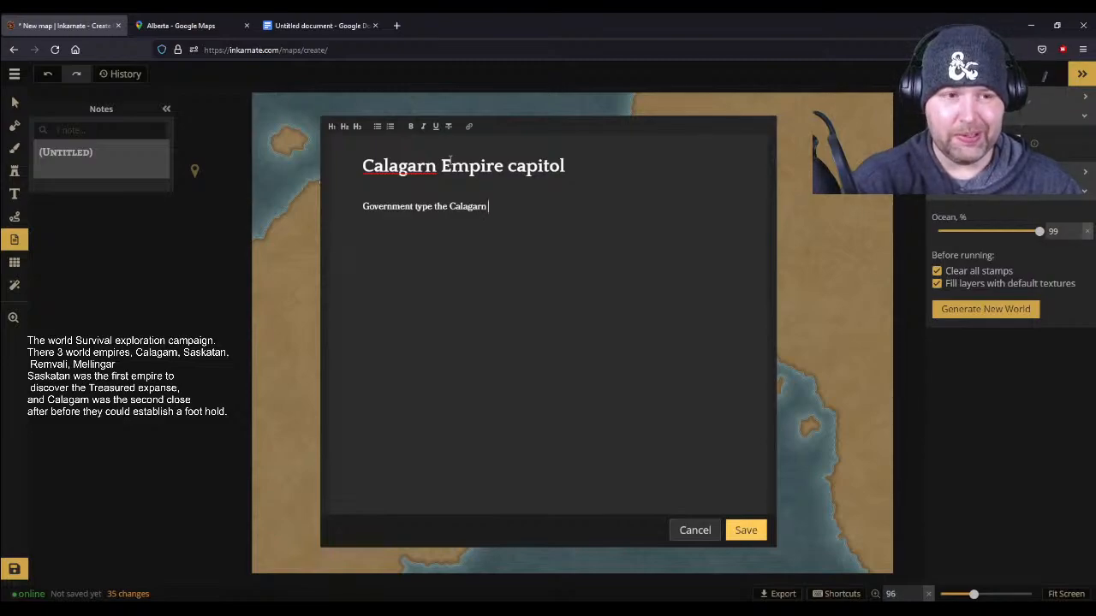
type("the")
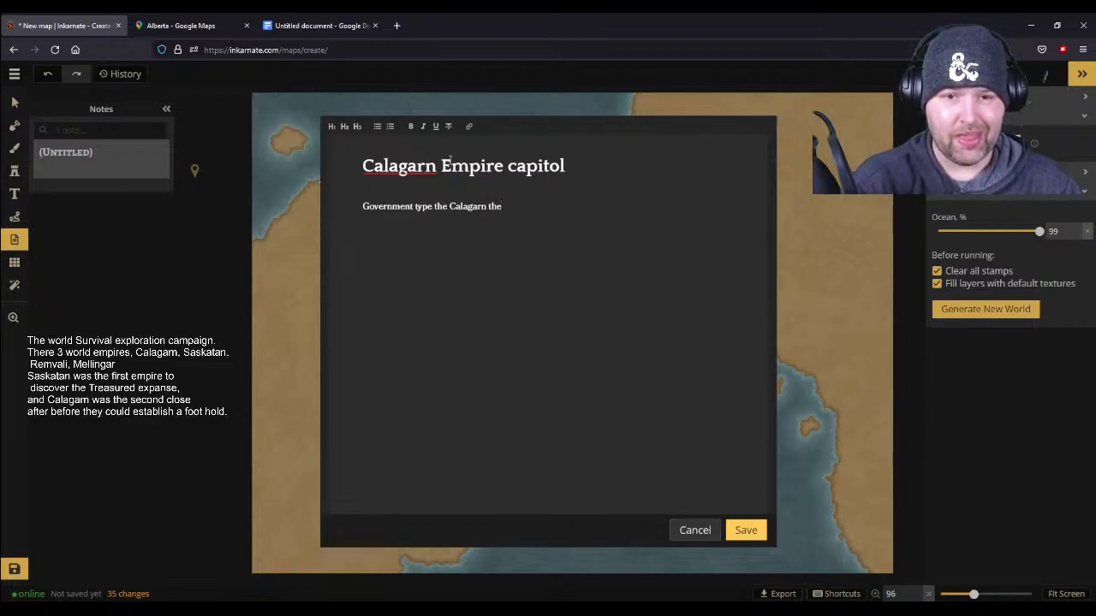
key("BackSpace")
key("BackSpace")
key("BackSpace")
key("BackSpace")
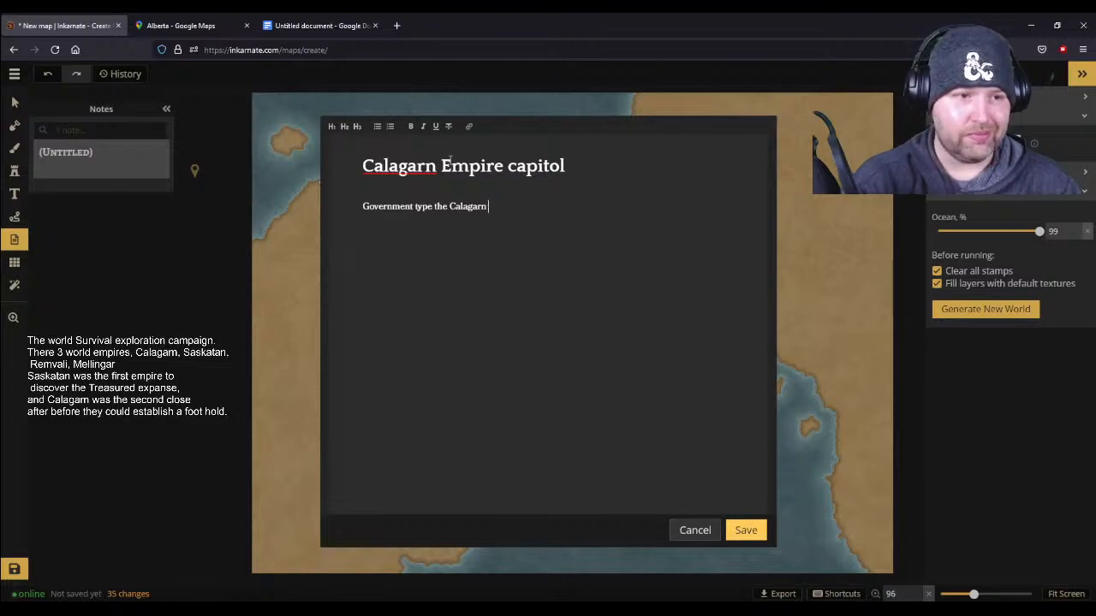
key("BackSpace")
key("BackSpace")
key("BackSpace")
key("BackSpace")
key("BackSpace")
key("BackSpace")
key("BackSpace")
key("BackSpace")
key("BackSpace")
key("BackSpace")
key("BackSpace")
key("BackSpace")
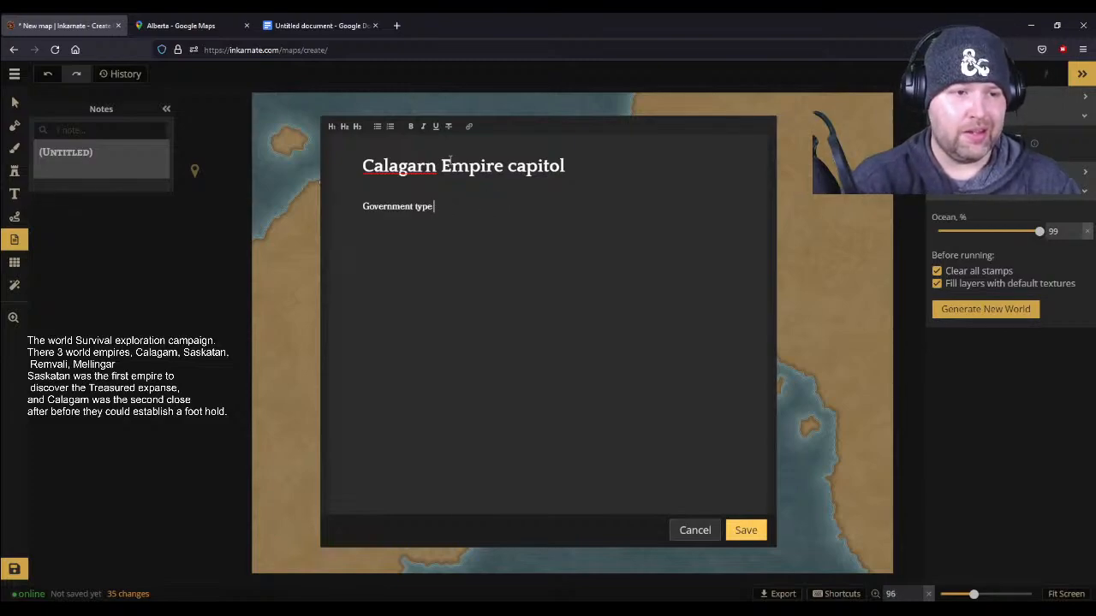
- Describe the government type in the note as "a council of ruling class business leaders and inventors"
type("a coun")
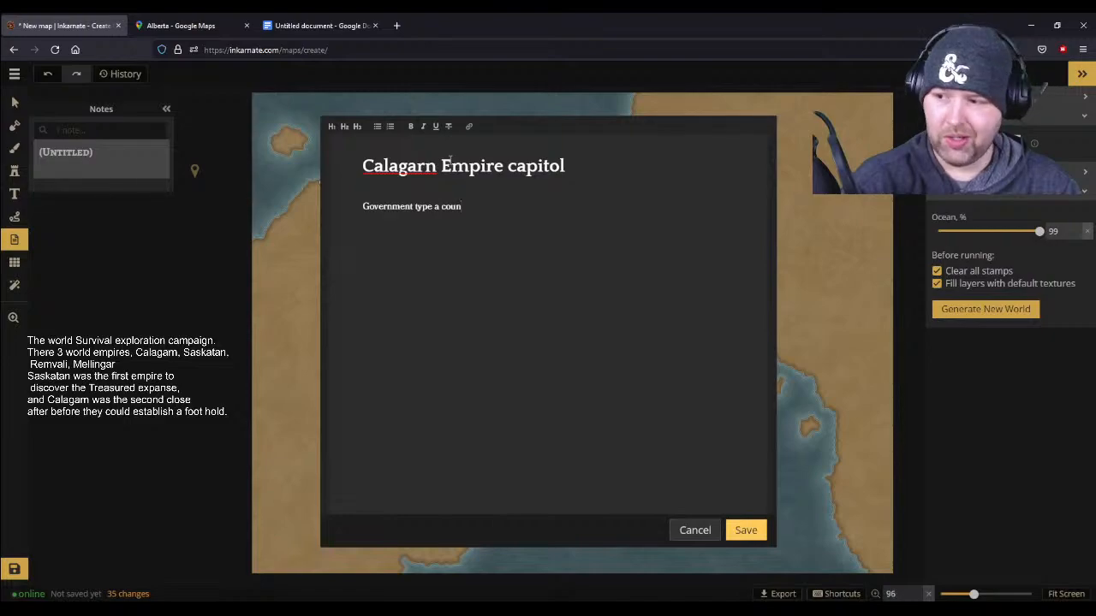
type("ci")
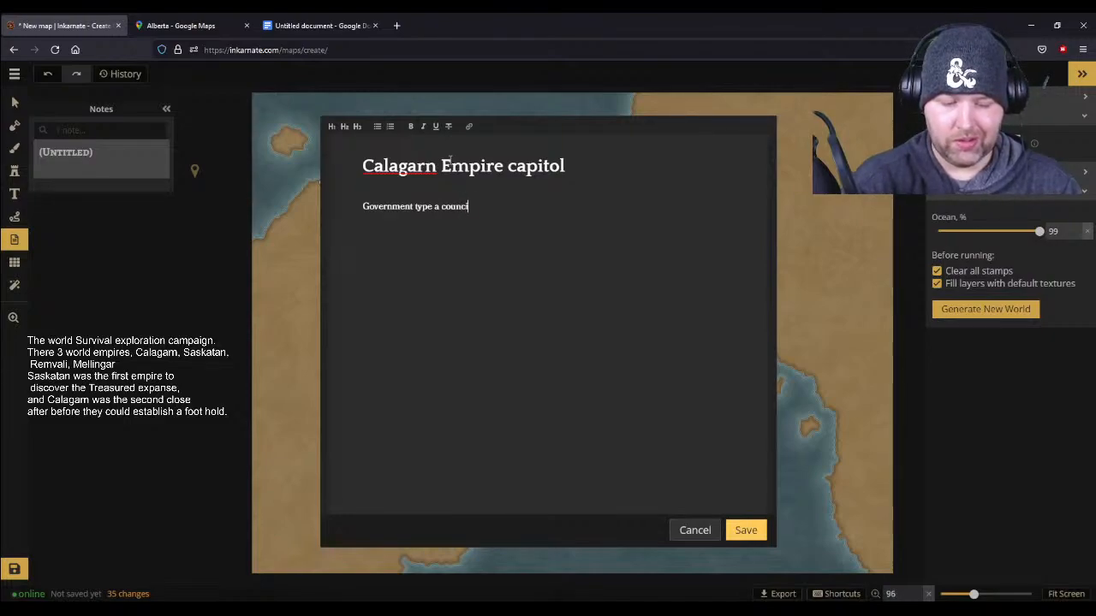
type("l of ruling class")
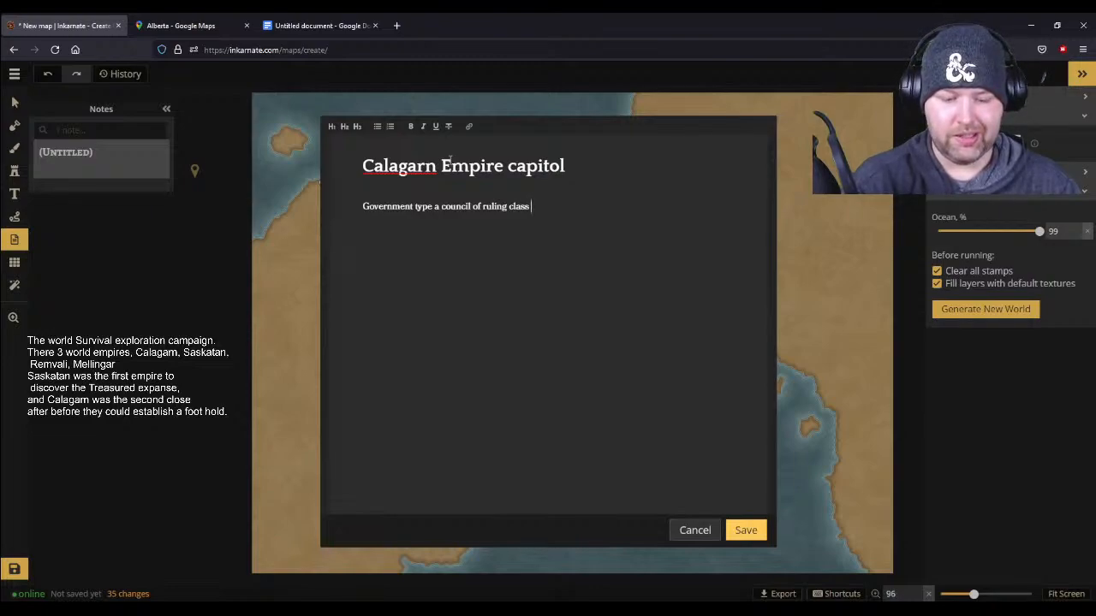
type("b")
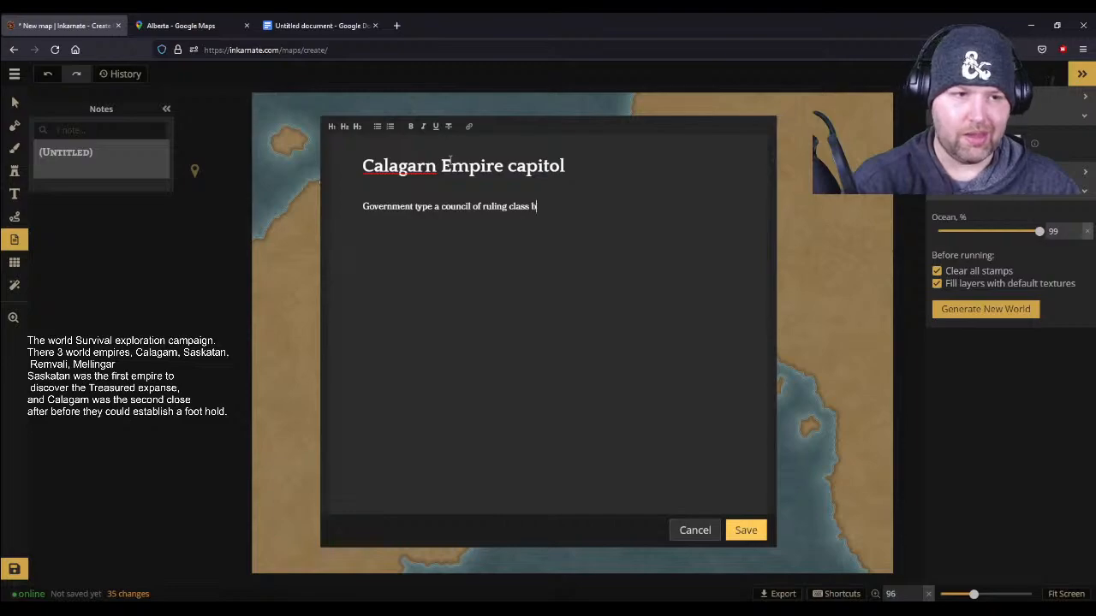
type("usiness")
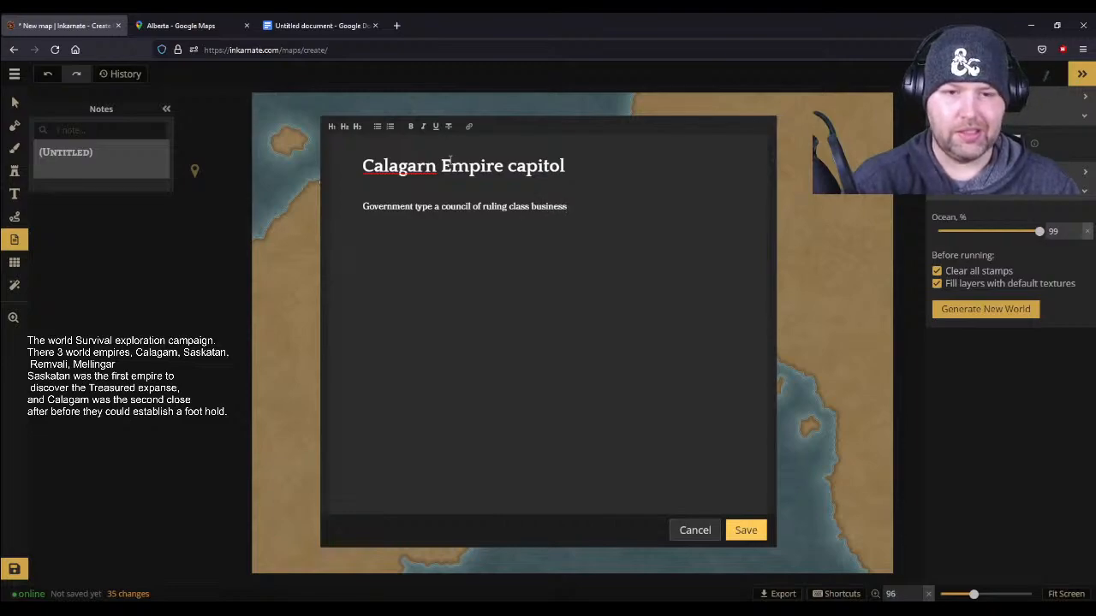
type(" leade")
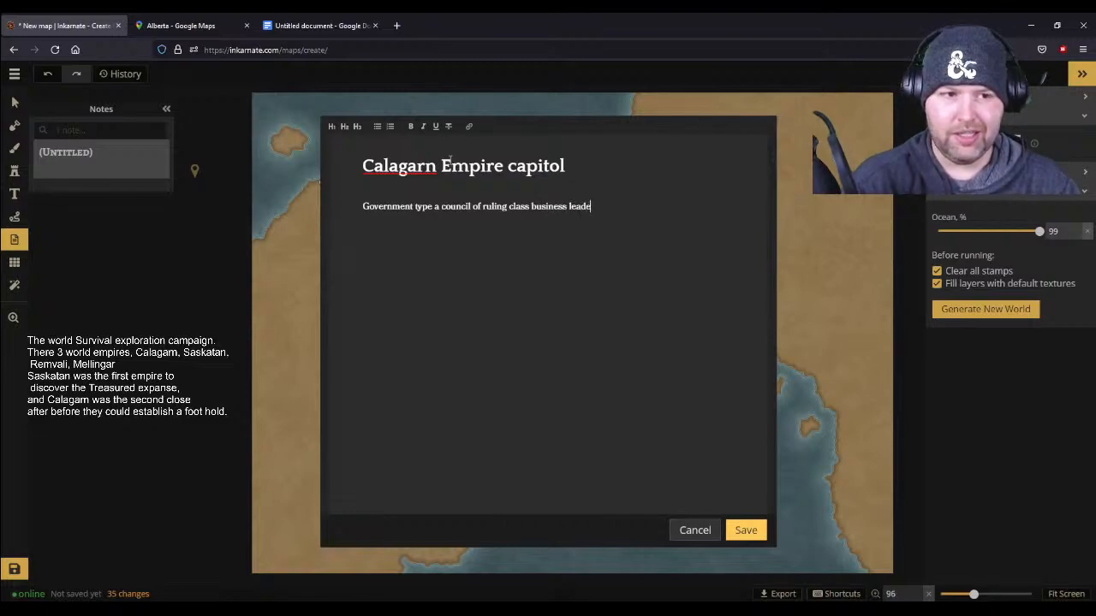
type("rs and inventors")
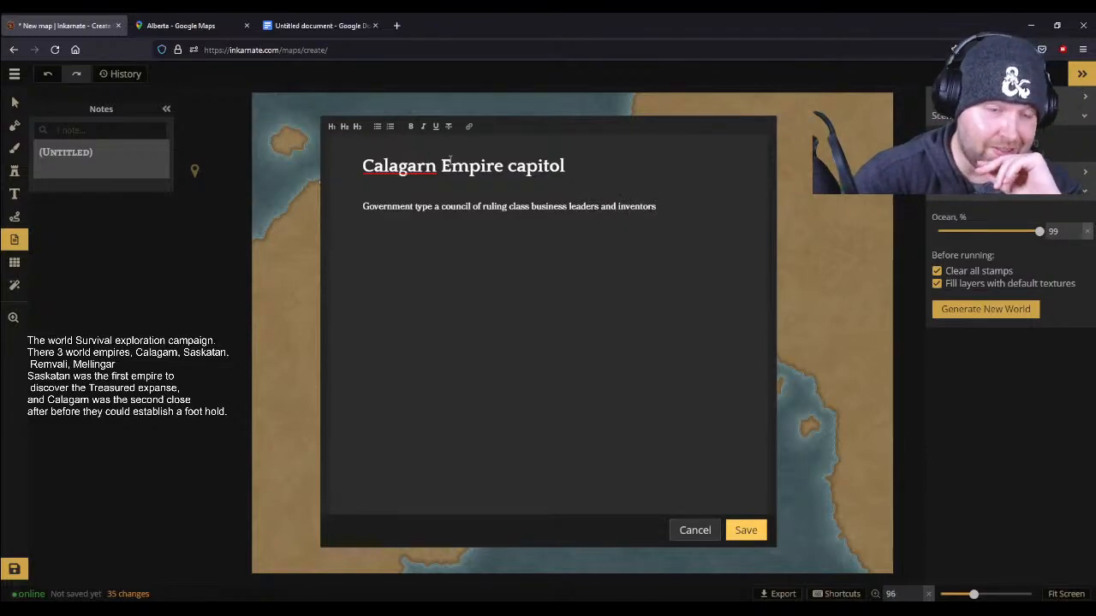
type(" kn")
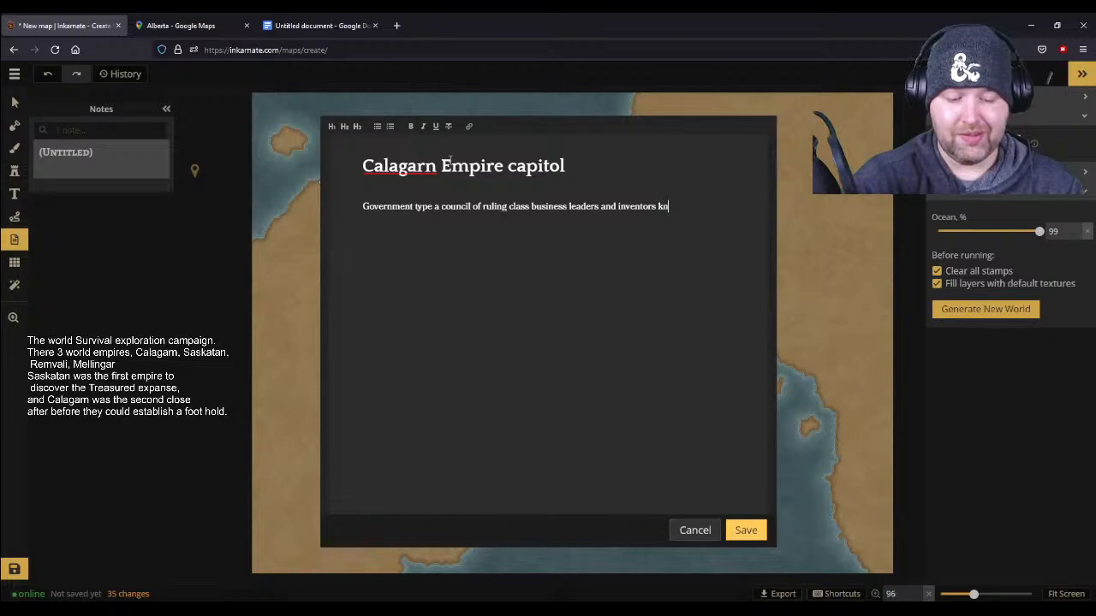
type("own a")
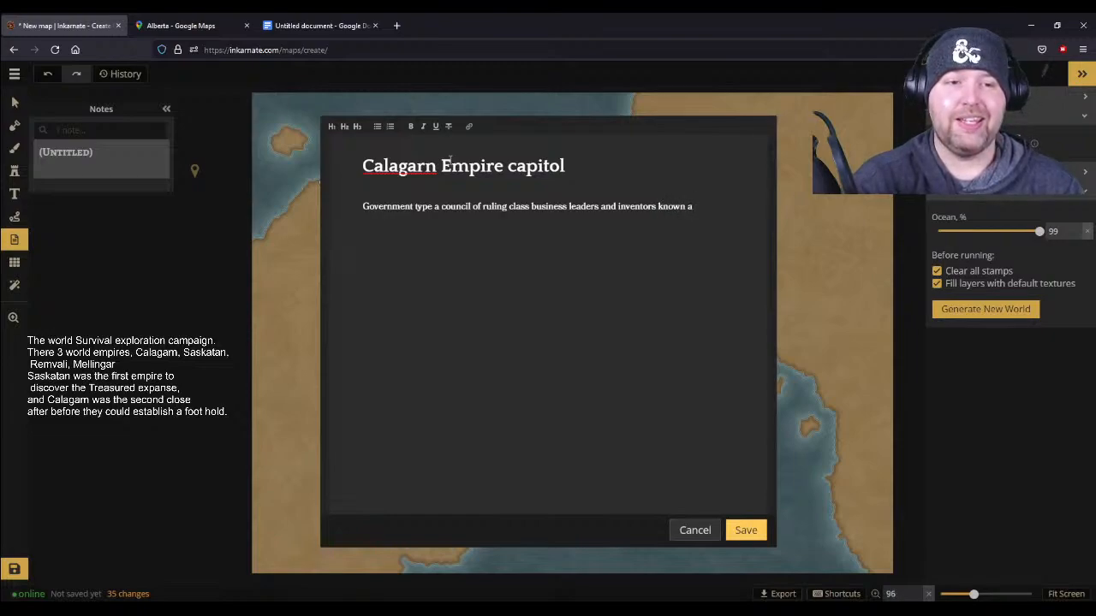
type("s the Golden sache")
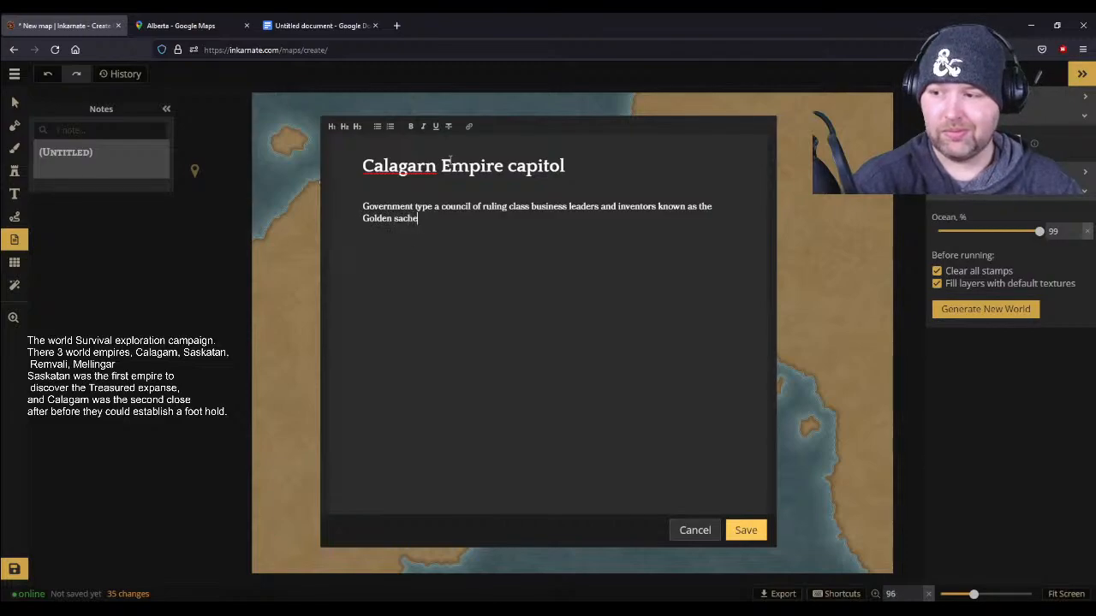
- Finish the government sentence with "known as the Golden satchel."
key("BackSpace")
key("BackSpace")
key("BackSpace")
type("t")
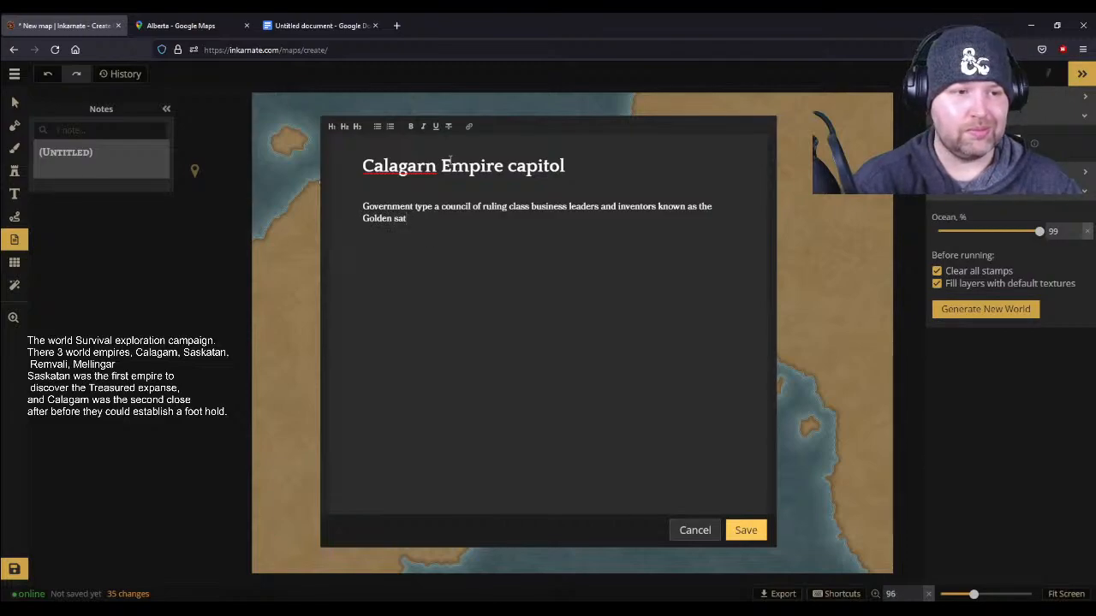
type("chel.")
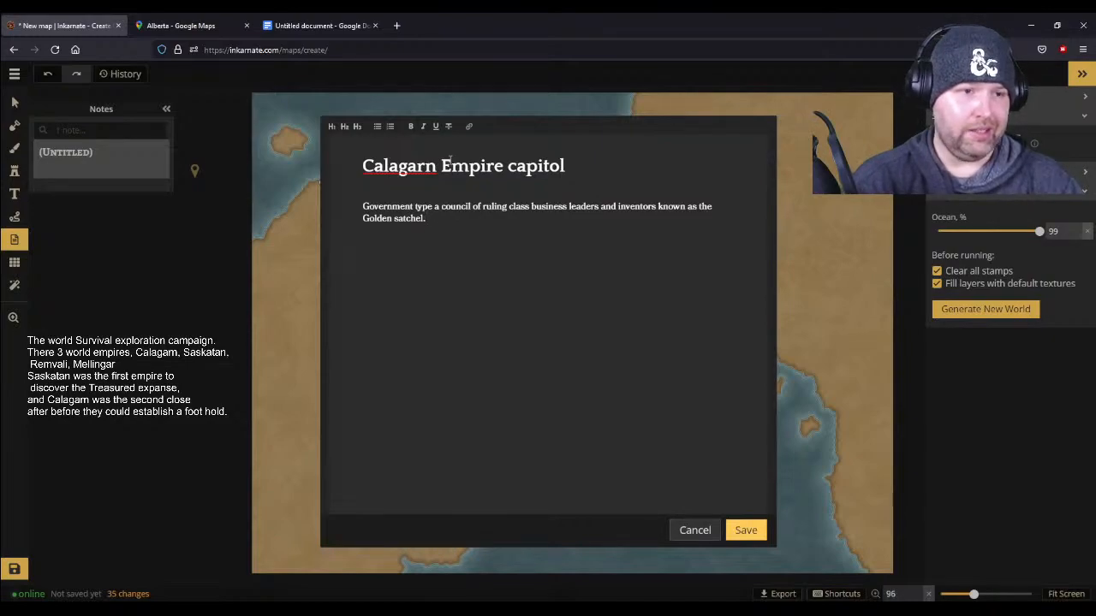
- Start a new paragraph below the government description with "The Calagarn empire"
key("Return")
key("Return")
key("Return")
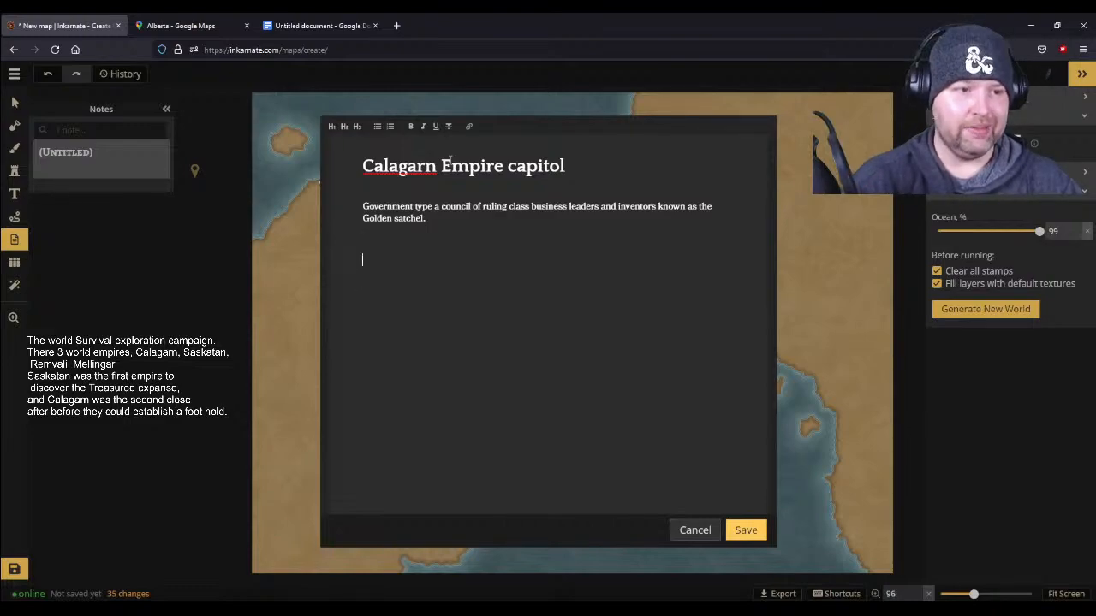
type("The Cl")
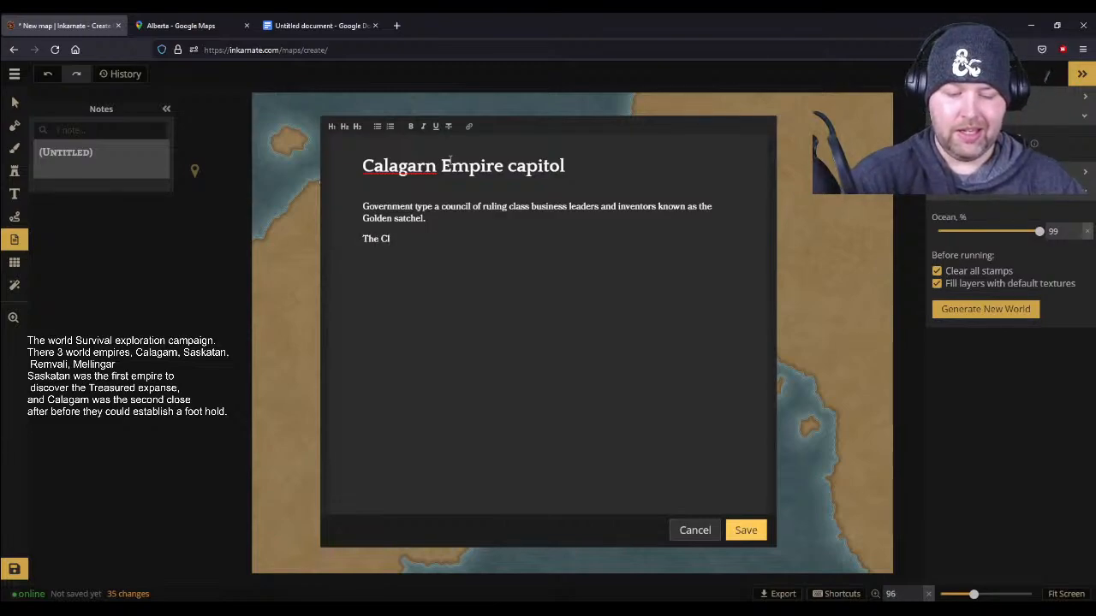
type("a")
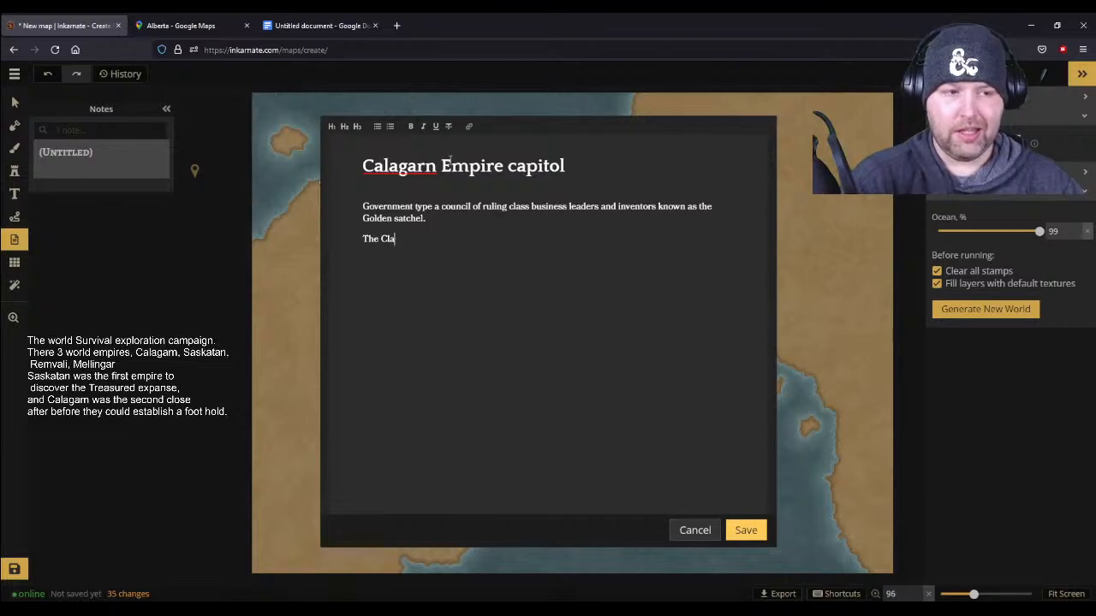
key("BackSpace")
key("BackSpace")
type("alaga")
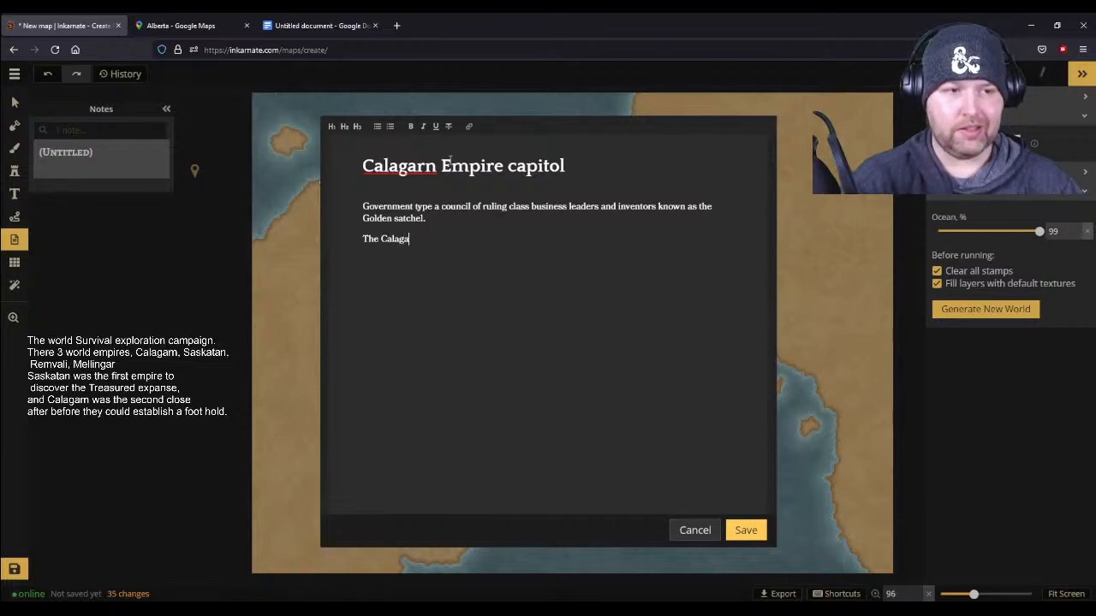
type("rn empire")
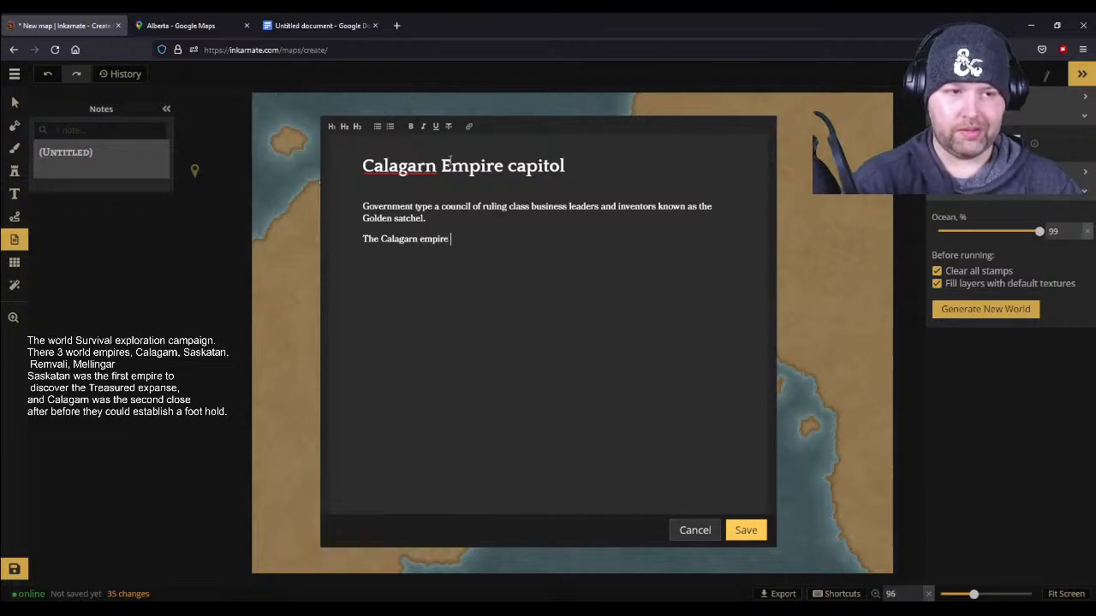
type(" is ")
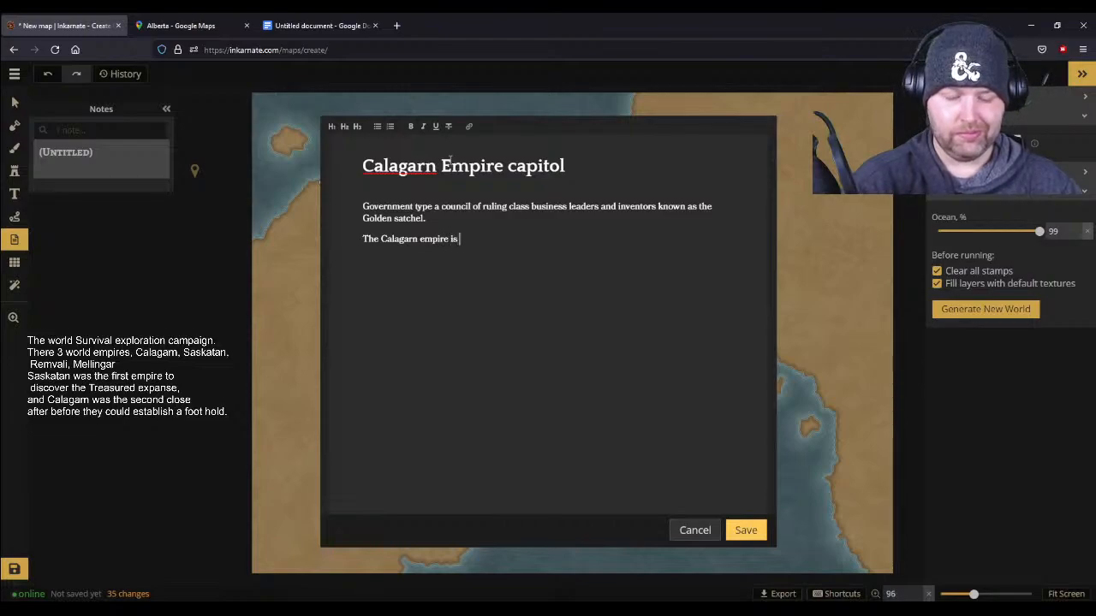
type("a collection")
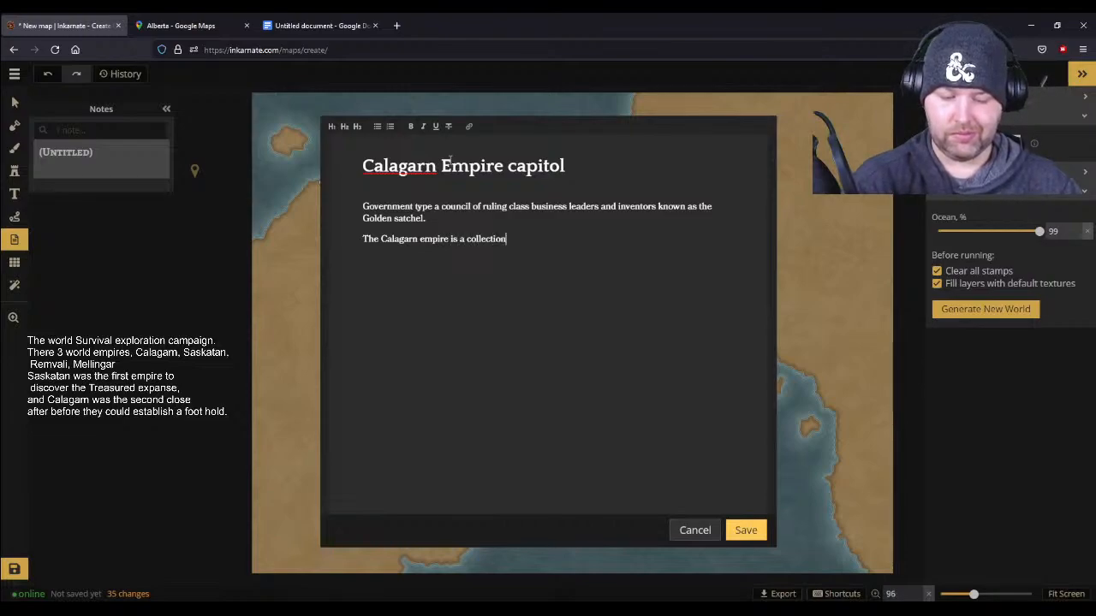
type(" of all manner of race")
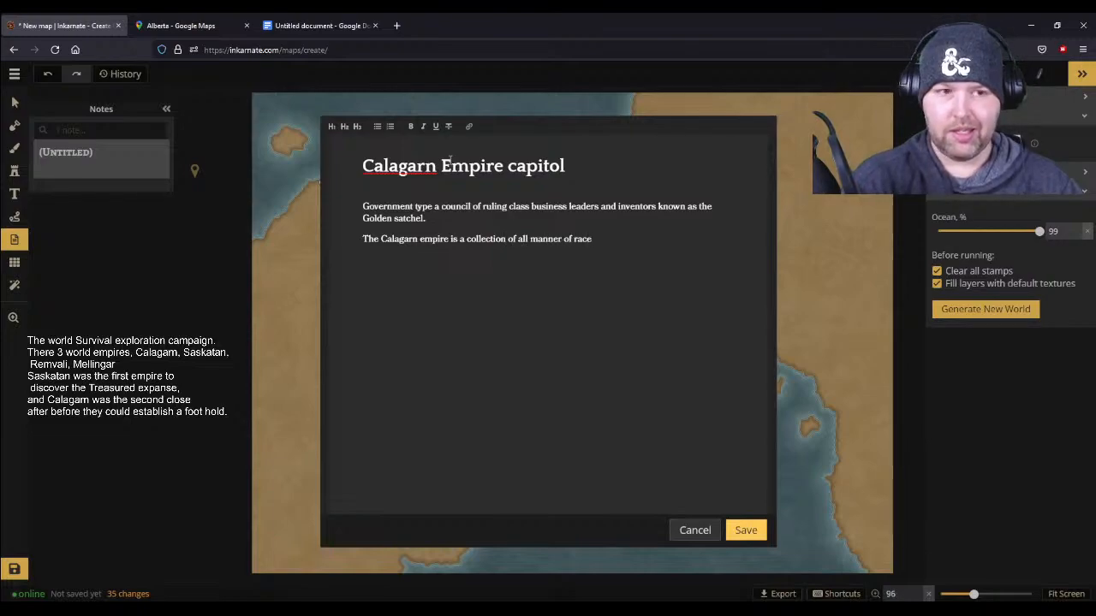
type("s fo")
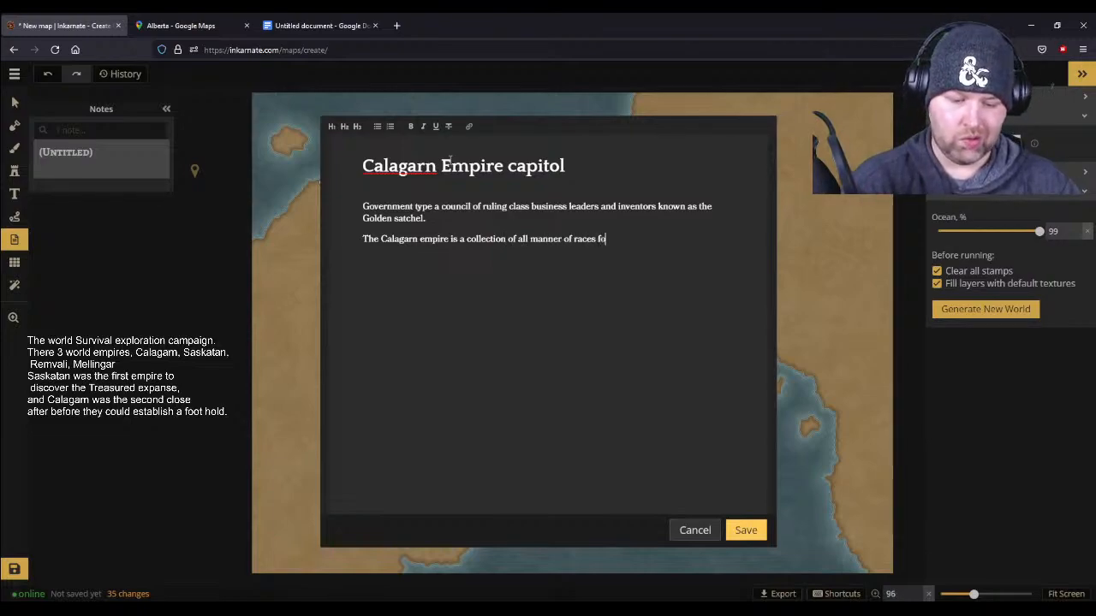
type("rming a multil cultureal society")
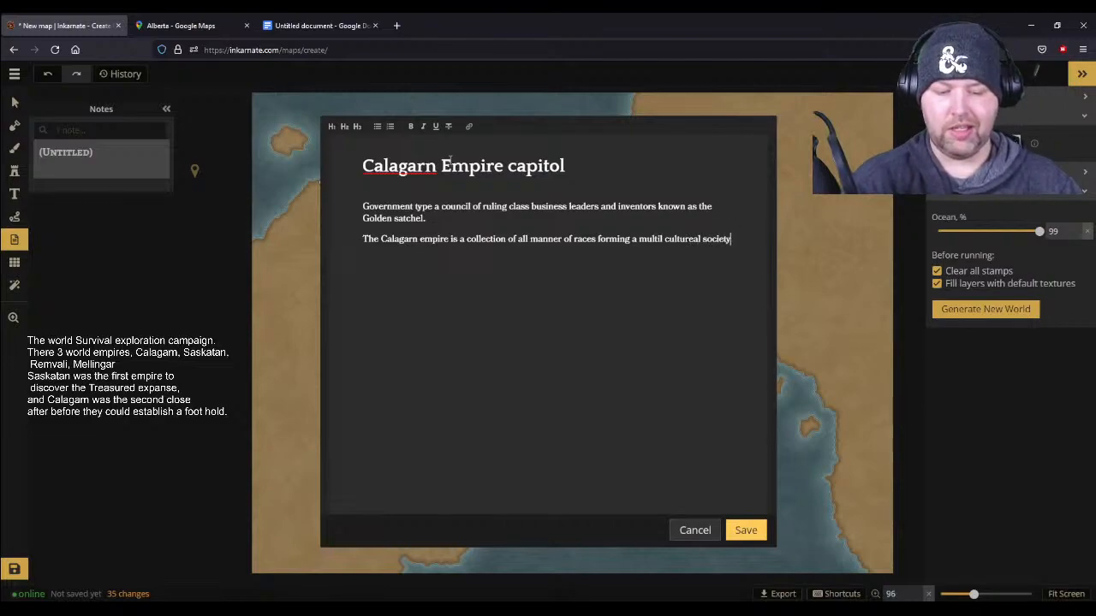
type(" built ont he p")
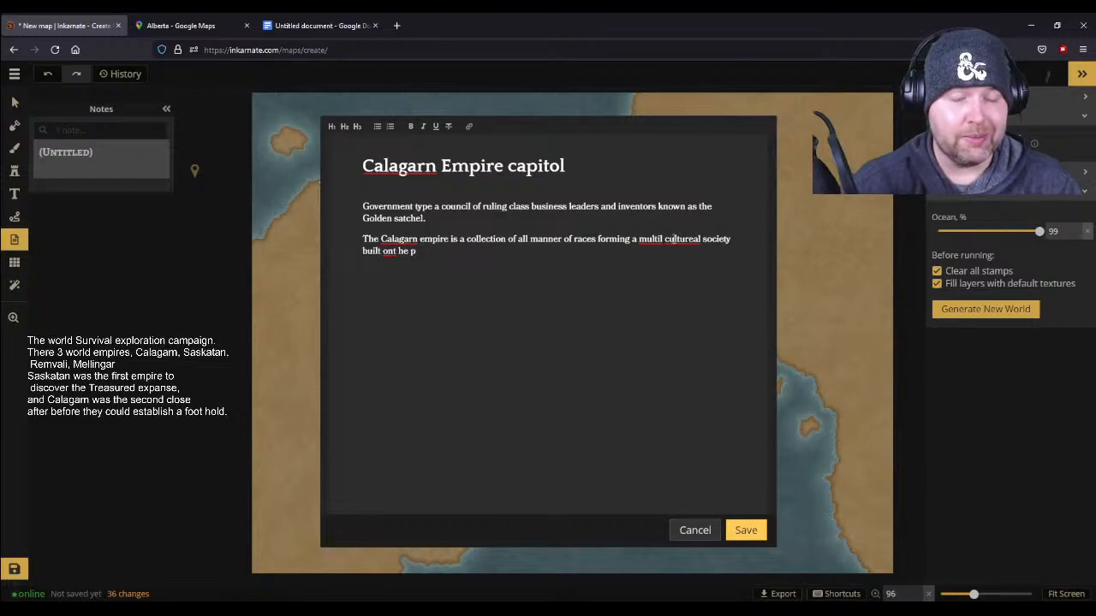
- Correct "cultureal" to "cultural" and remove the mistyped ending after "built on" in the second paragraph
left_click(692, 240)
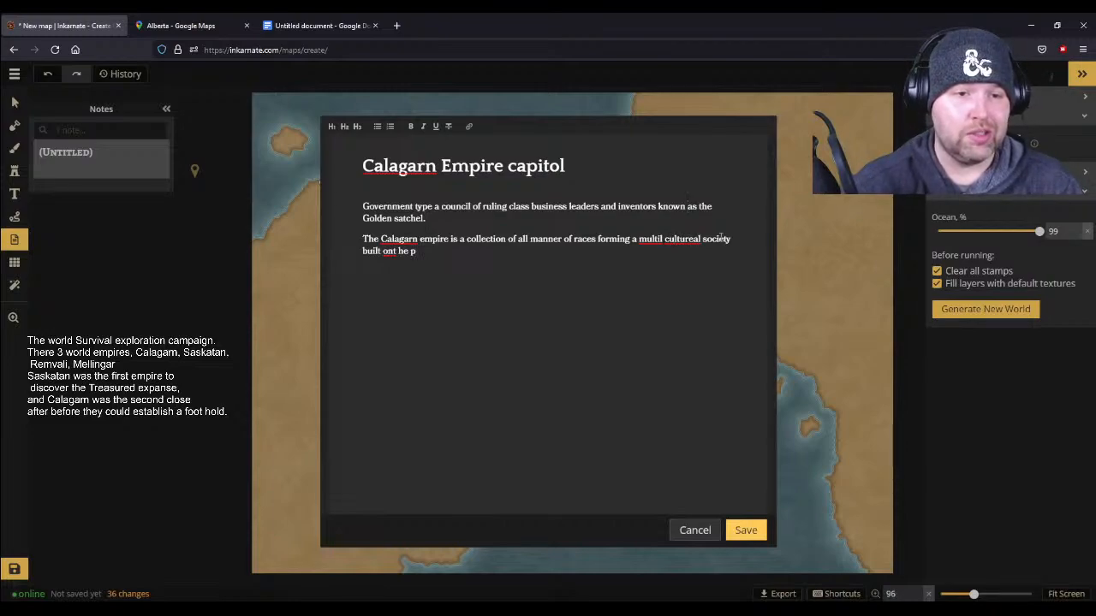
key("Delete")
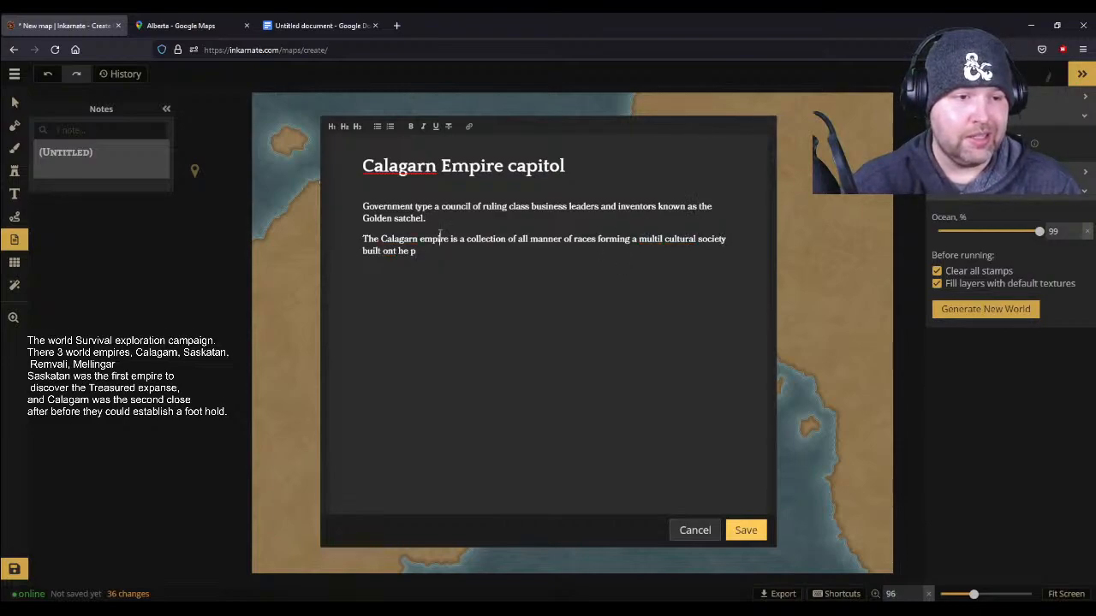
left_click(401, 252)
key("BackSpace")
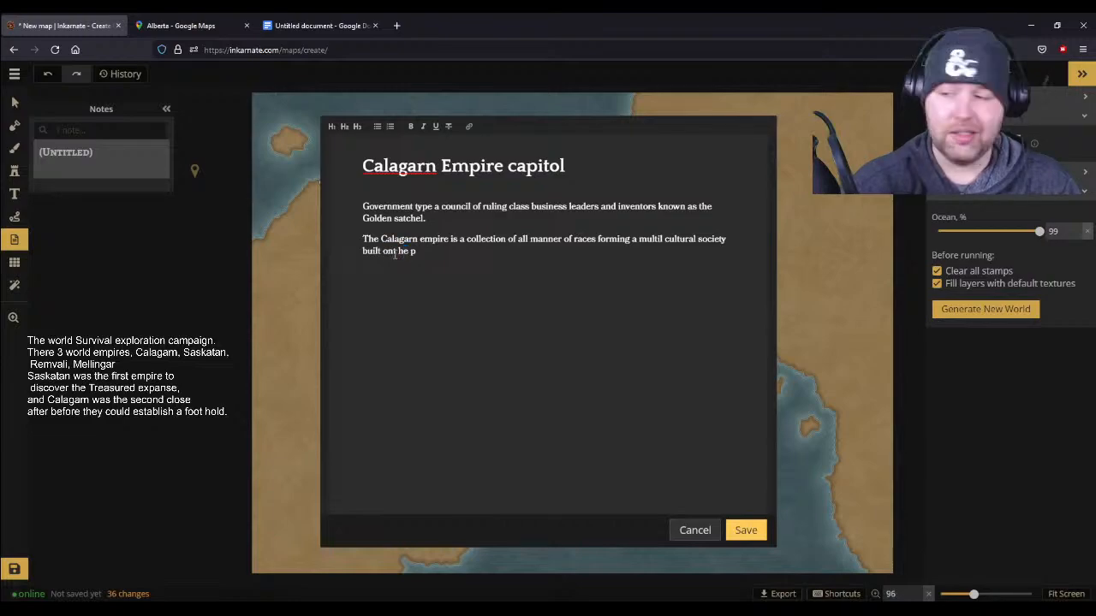
left_click(394, 251)
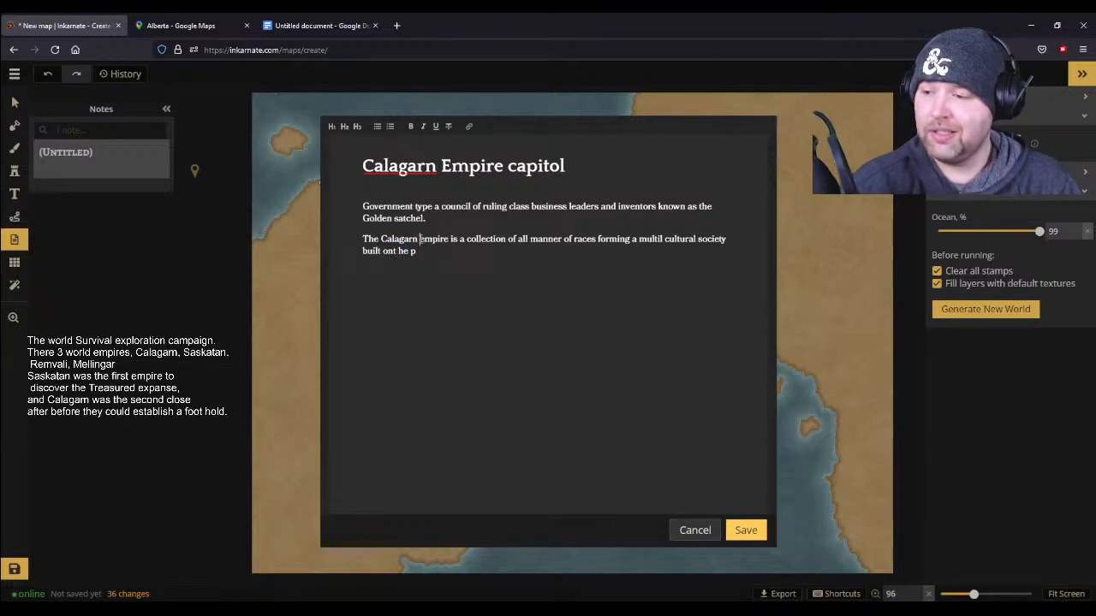
left_click(420, 240)
left_click(417, 251)
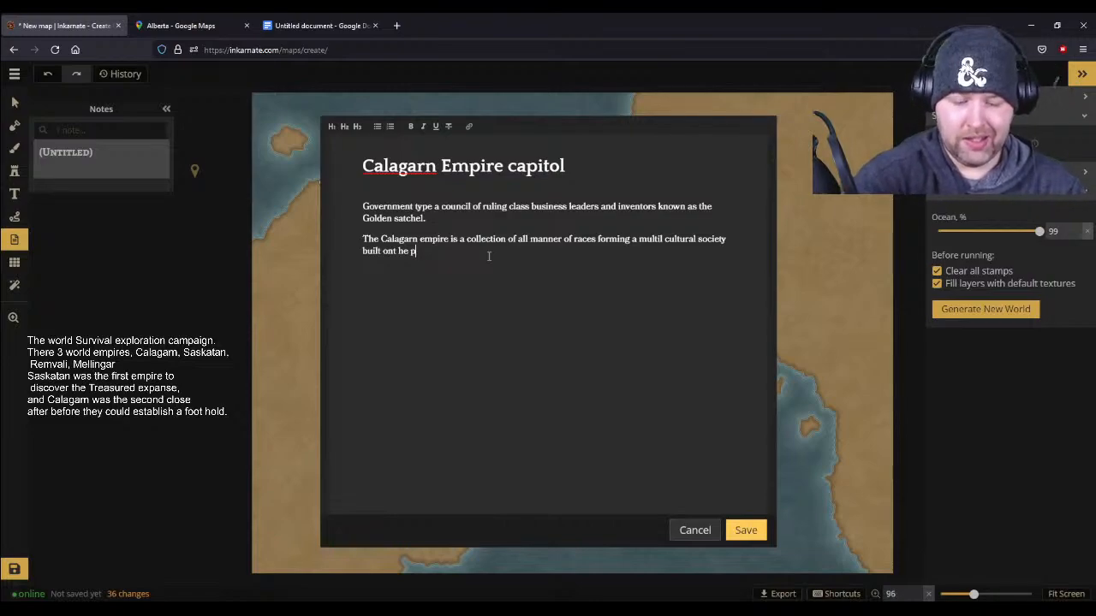
key("BackSpace")
key("BackSpace")
key("BackSpace")
key("BackSpace")
key("BackSpace")
key("BackSpace")
- Finish the sentence after "built on" with "the principles of creativity and innovation."
type("the princi")
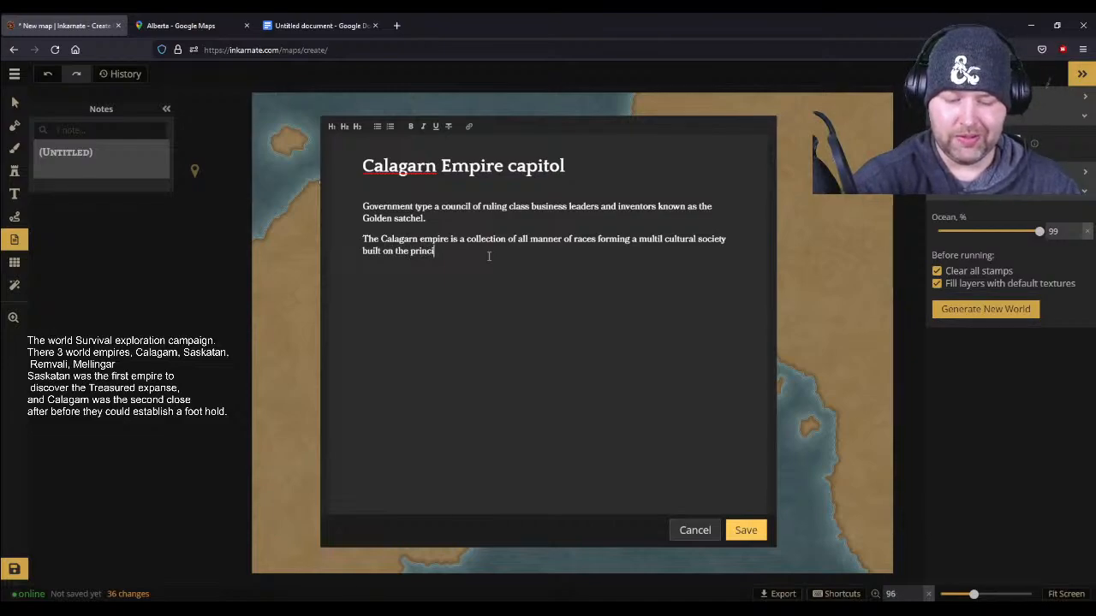
type("ples of")
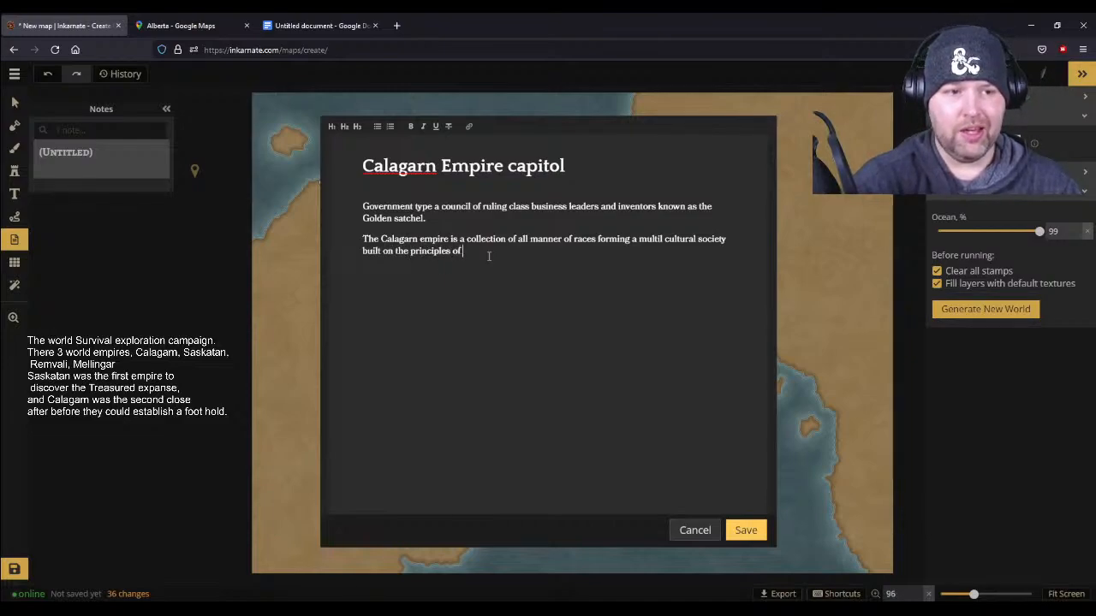
type(" creativi")
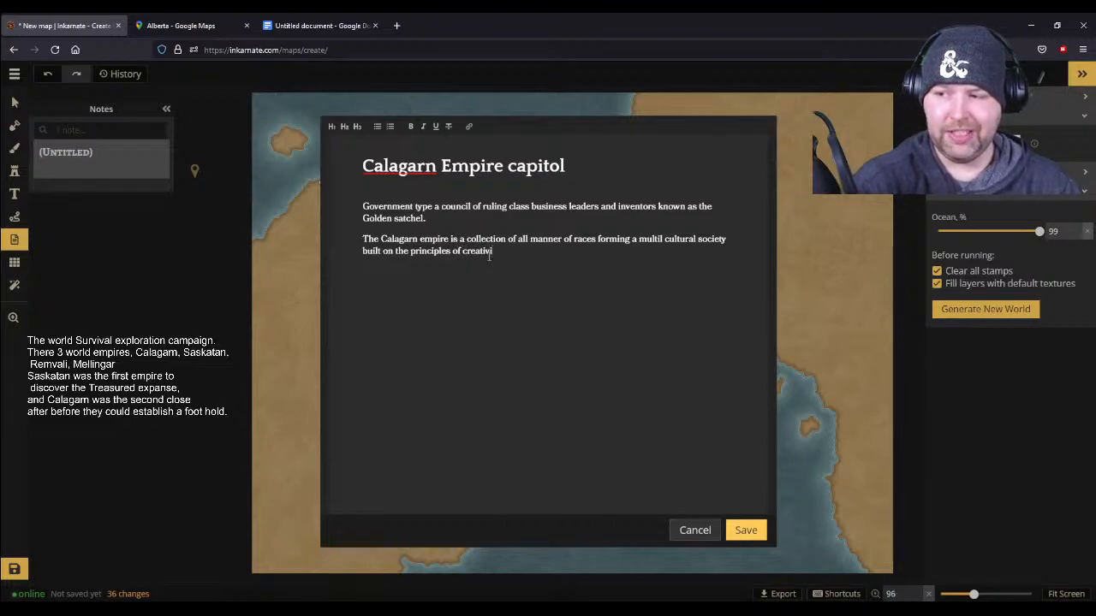
type("ty and innovation")
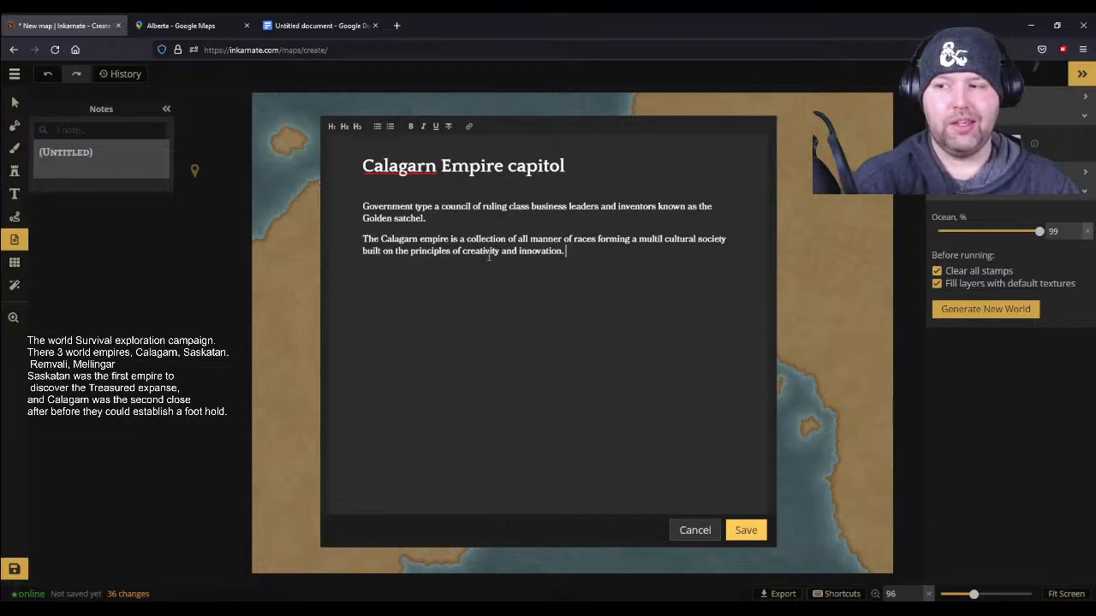
type(". ")
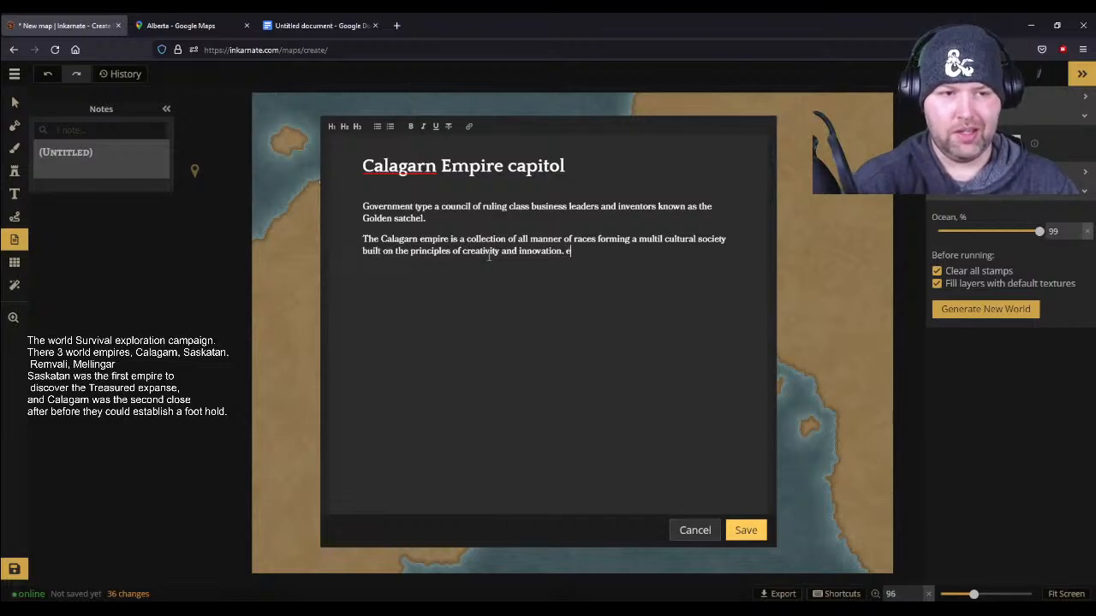
type("Enc")
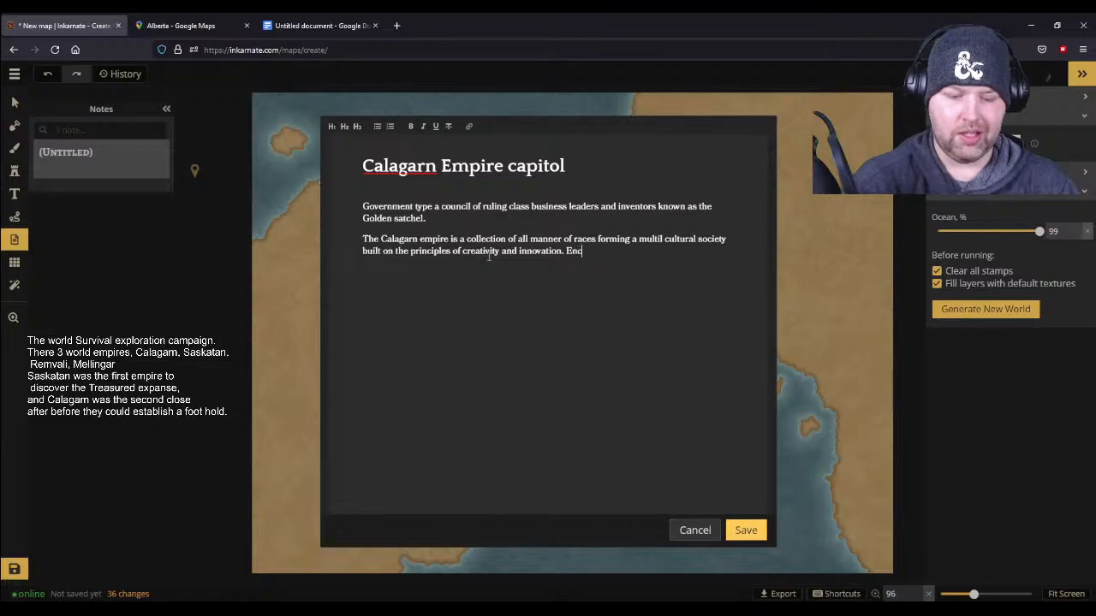
type("uraging a k")
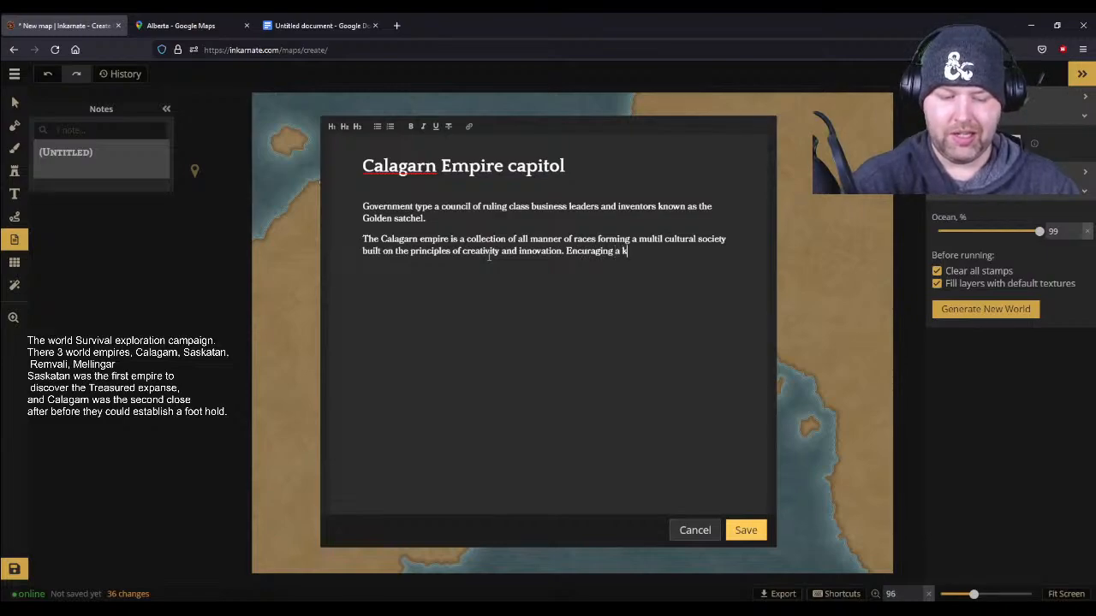
type("ind of corporate")
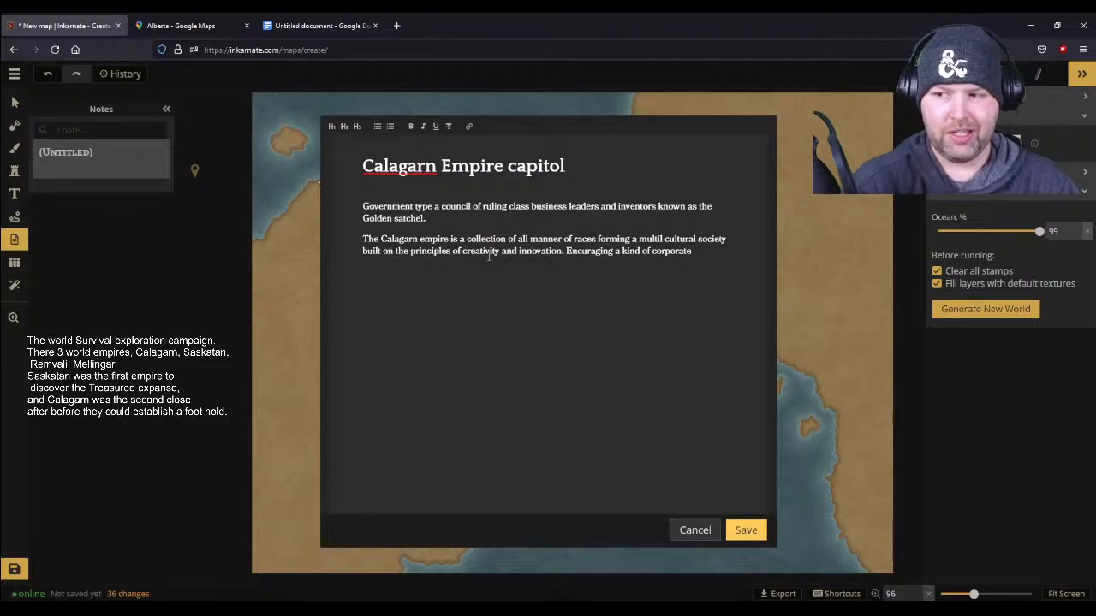
type(" free maket individual acceptional lism.")
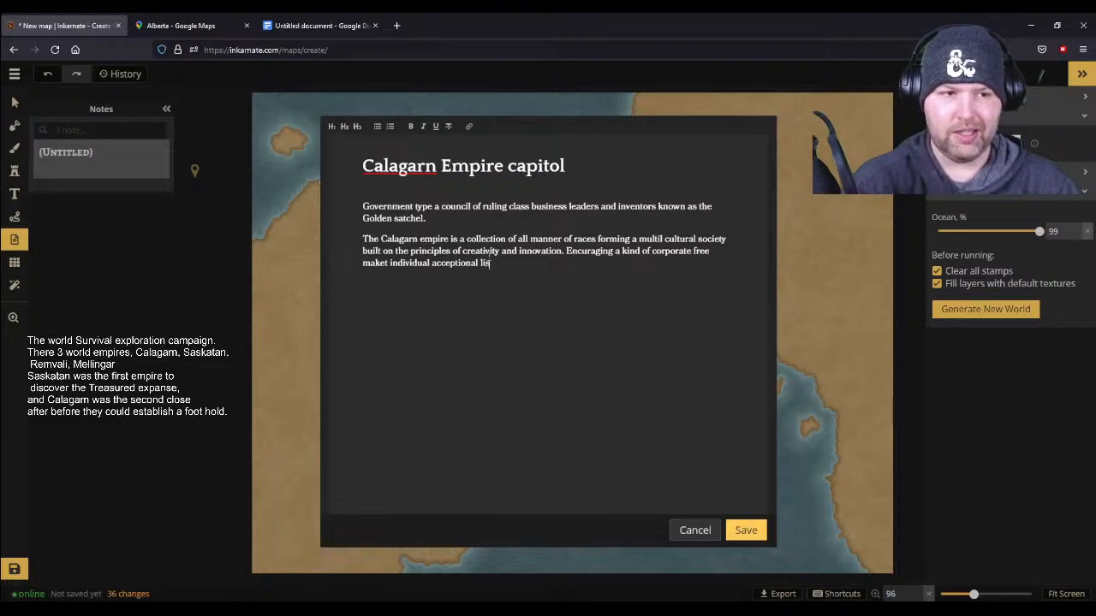
- Correct the end of the free market sentence to the single word "acceptionalism."
key("BackSpace")
key("BackSpace")
key("BackSpace")
key("BackSpace")
key("BackSpace")
key("BackSpace")
type("ism.")
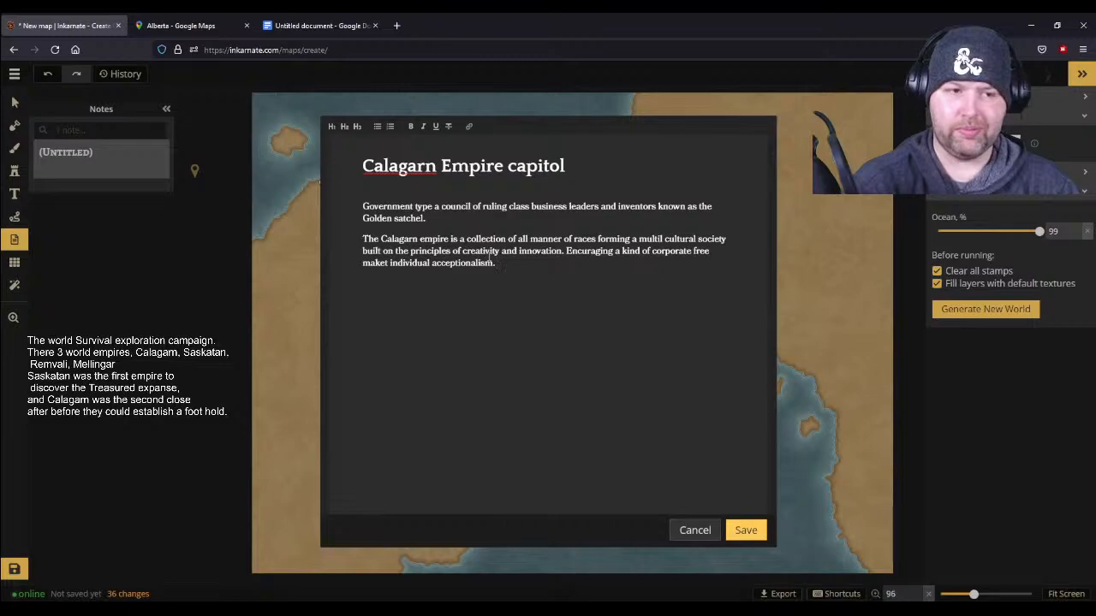
type(" T")
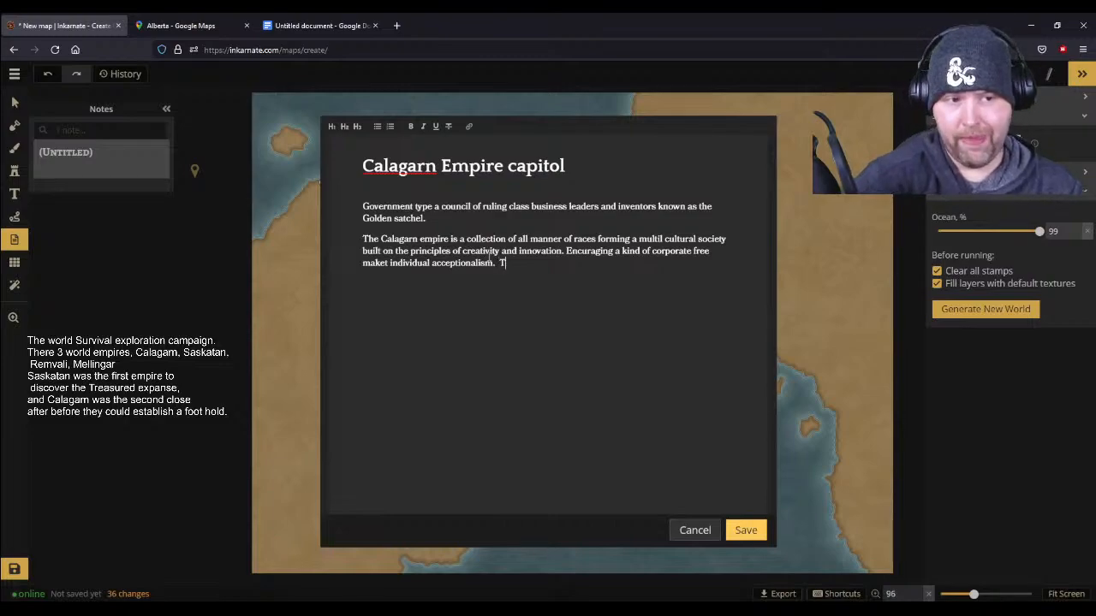
key("BackSpace")
type("Desp")
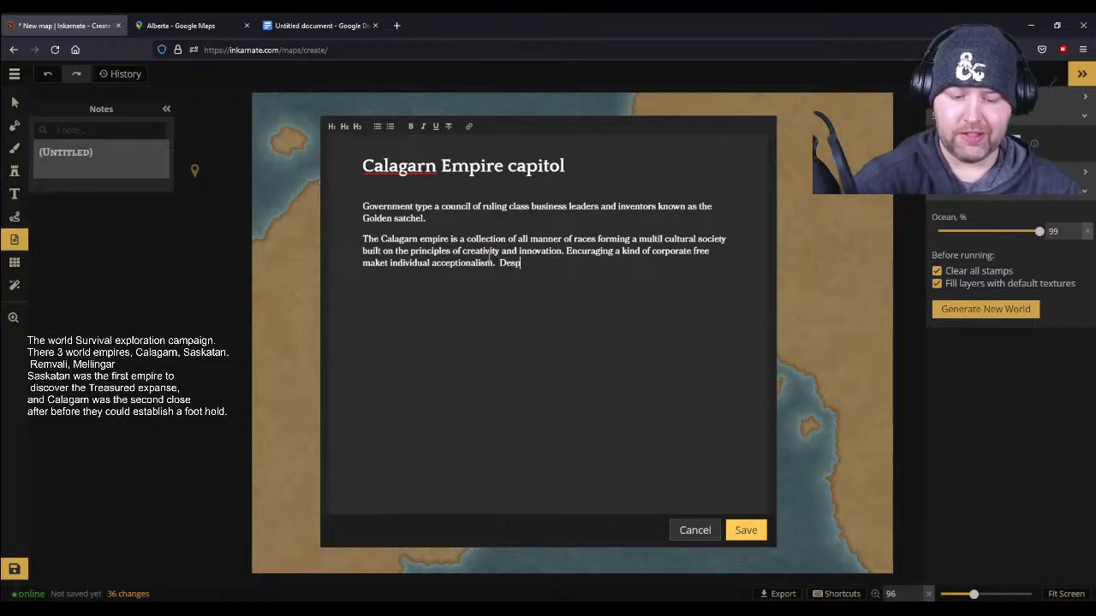
type("ite the")
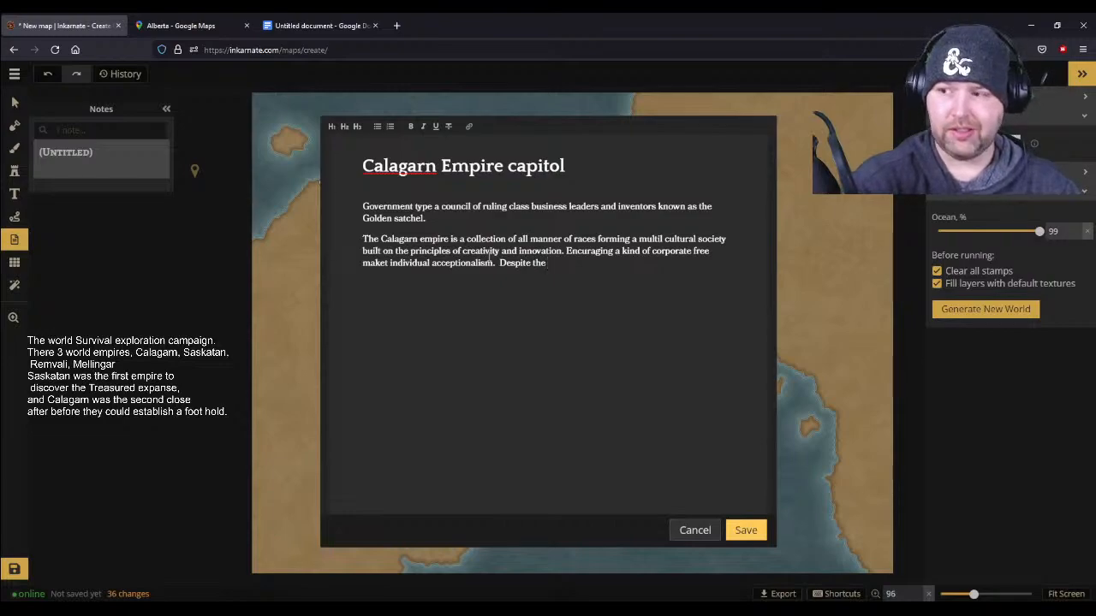
type(" HGigh")
key("BackSpace")
key("BackSpace")
key("BackSpace")
key("BackSpace")
type("ight i")
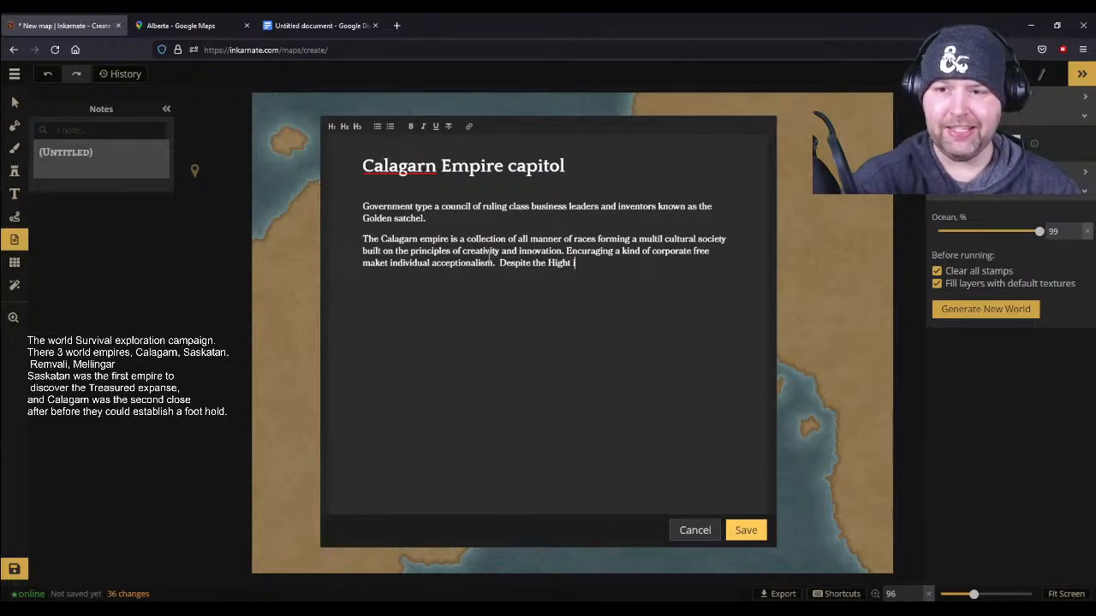
type("deals of the")
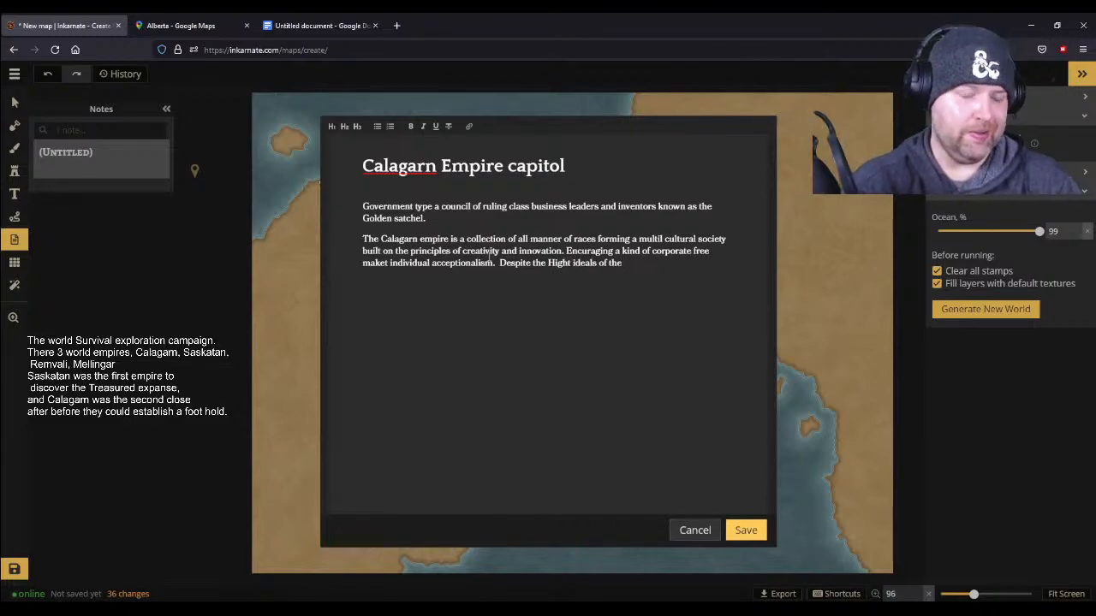
type(" the Emp")
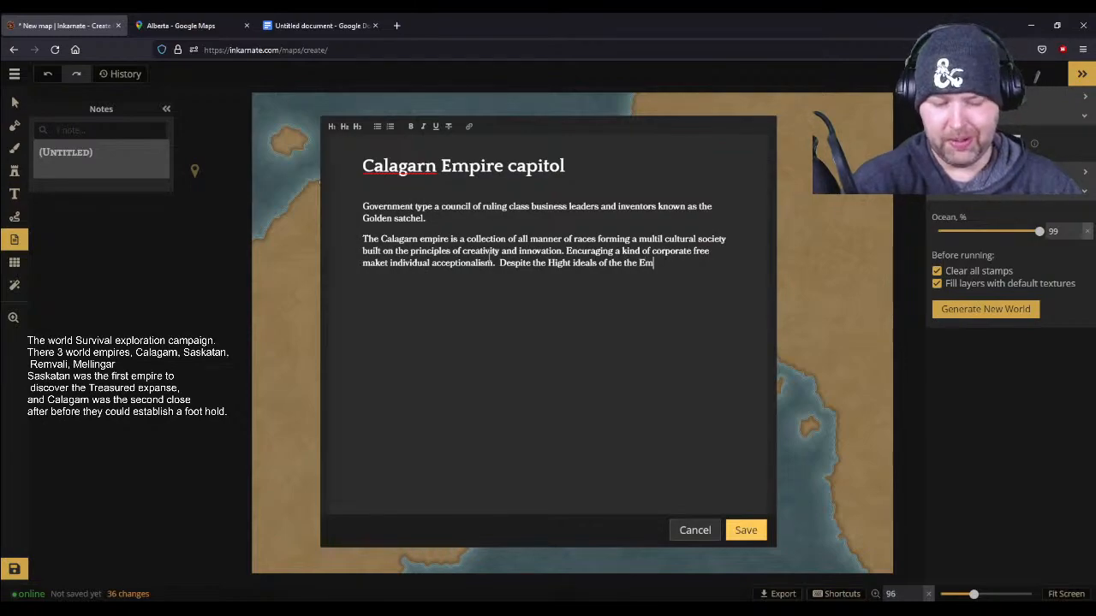
key("BackSpace")
key("BackSpace")
key("BackSpace")
key("BackSpace")
key("BackSpace")
key("BackSpace")
key("BackSpace")
key("BackSpace")
key("BackSpace")
key("BackSpace")
key("BackSpace")
key("BackSpace")
key("BackSpace")
key("BackSpace")
key("BackSpace")
key("BackSpace")
key("BackSpace")
key("BackSpace")
key("BackSpace")
key("BackSpace")
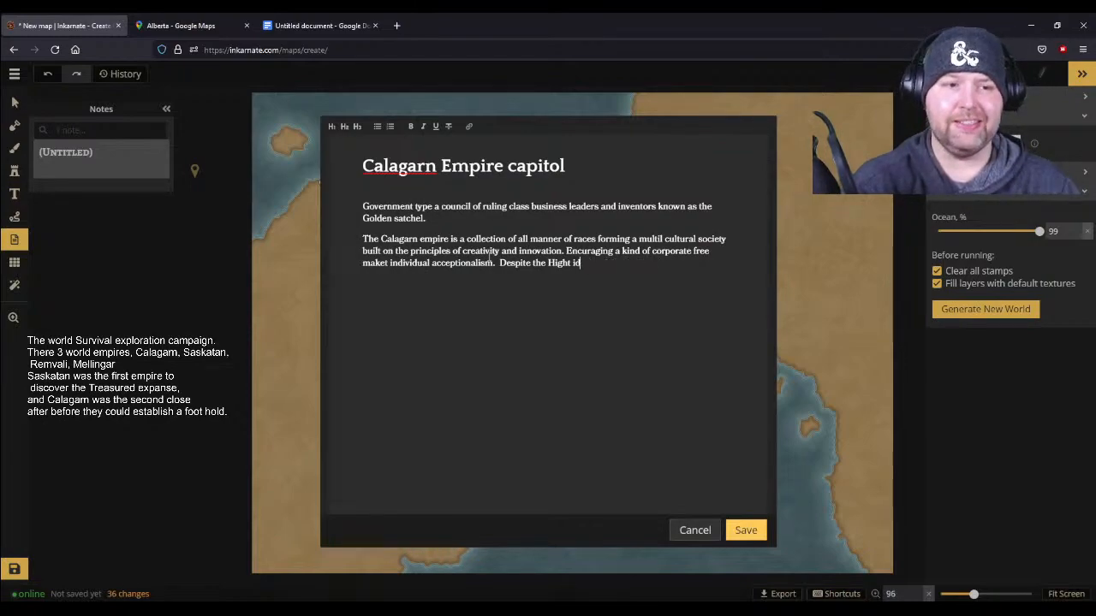
key("BackSpace")
key("BackSpace")
key("BackSpace")
key("BackSpace")
- Continue the sentence after "Despite the" with "high minded Ideals of the empire"
type("high min")
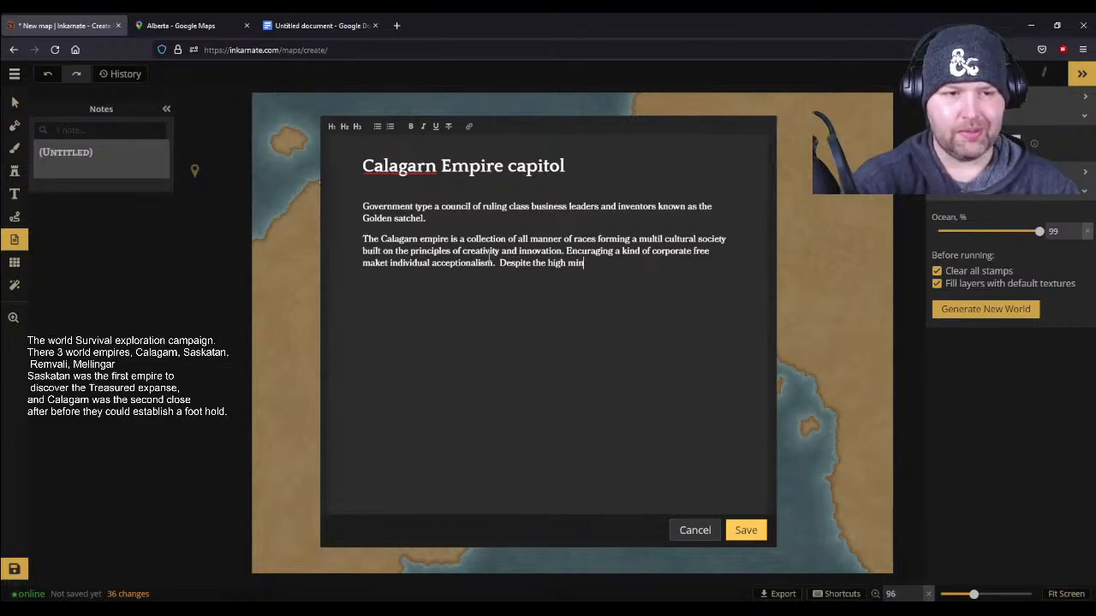
type("ded Ideal")
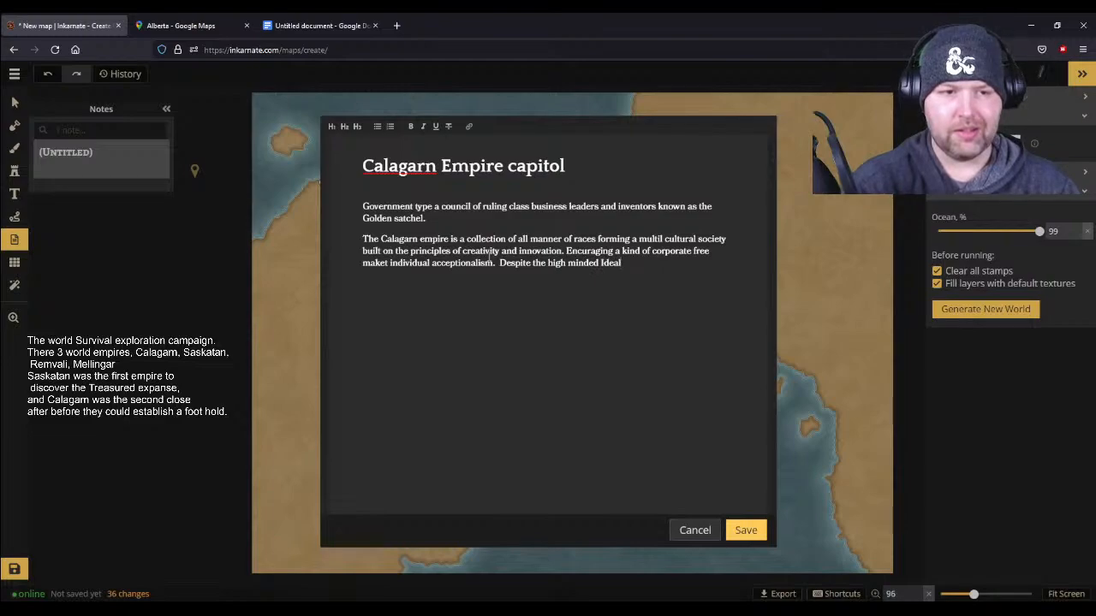
type("s of the em")
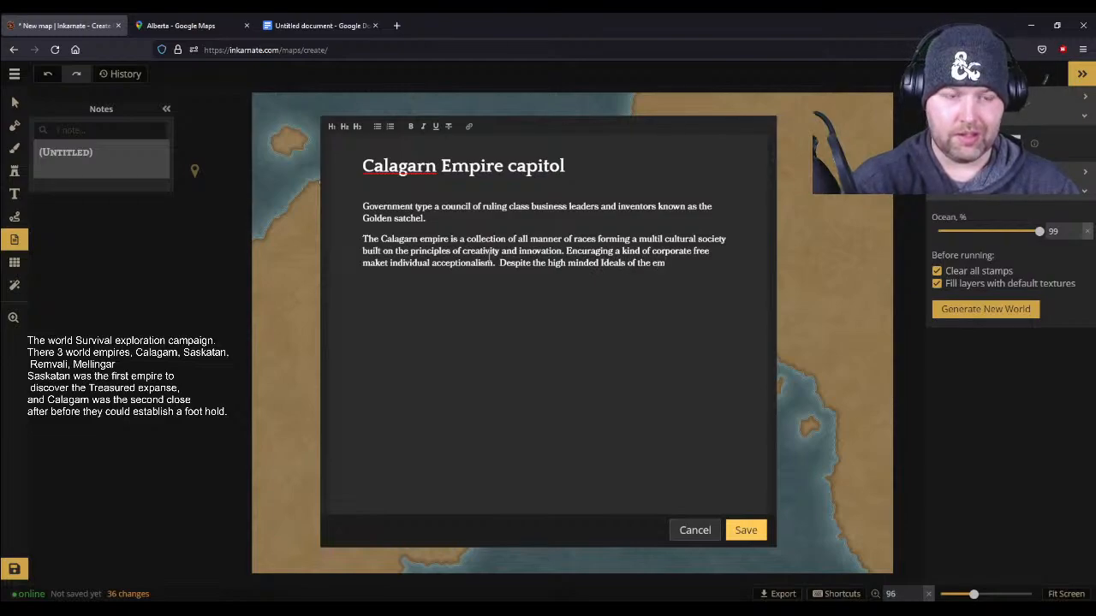
type("pire they ha")
- Continue the "Despite the high minded Ideals of the empire" sentence with "there is frequest corruption at the highest levels,"
key("BackSpace")
key("BackSpace")
key("BackSpace")
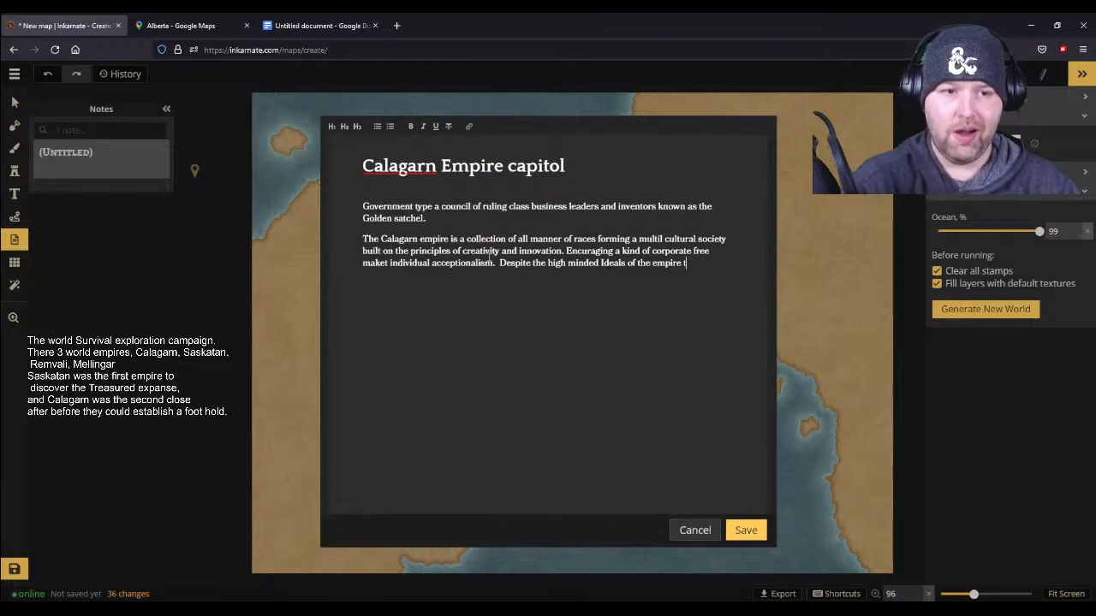
type("re")
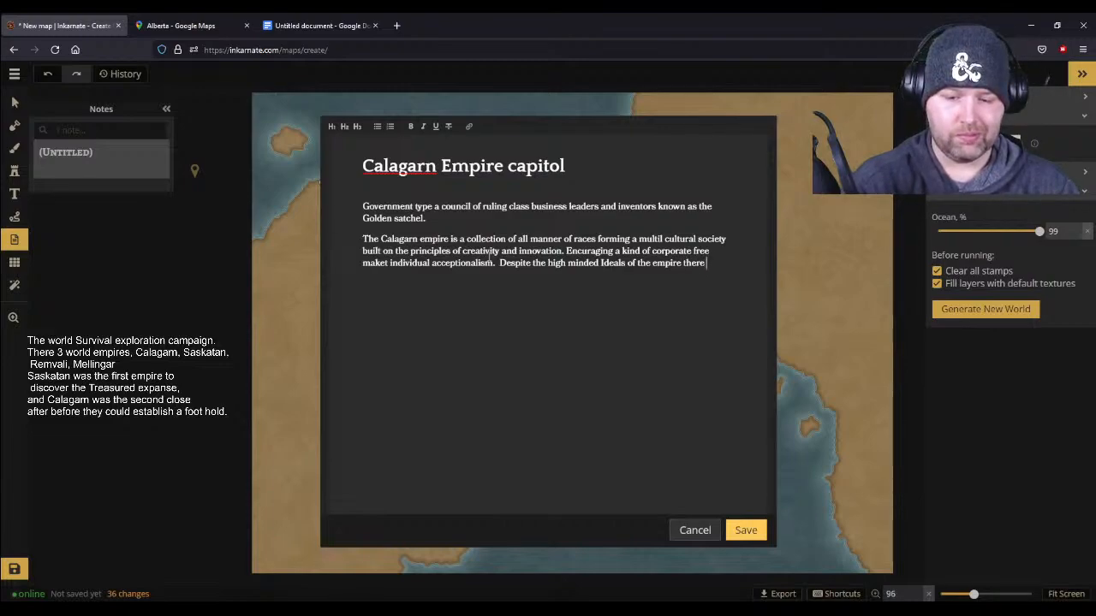
type(" is freque")
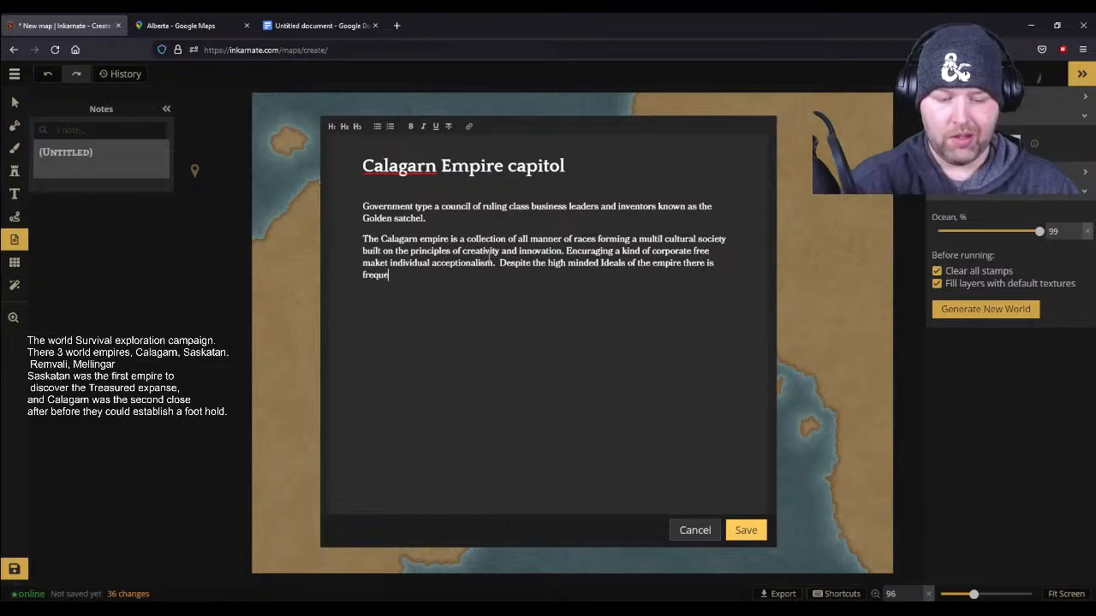
type("st corrupti")
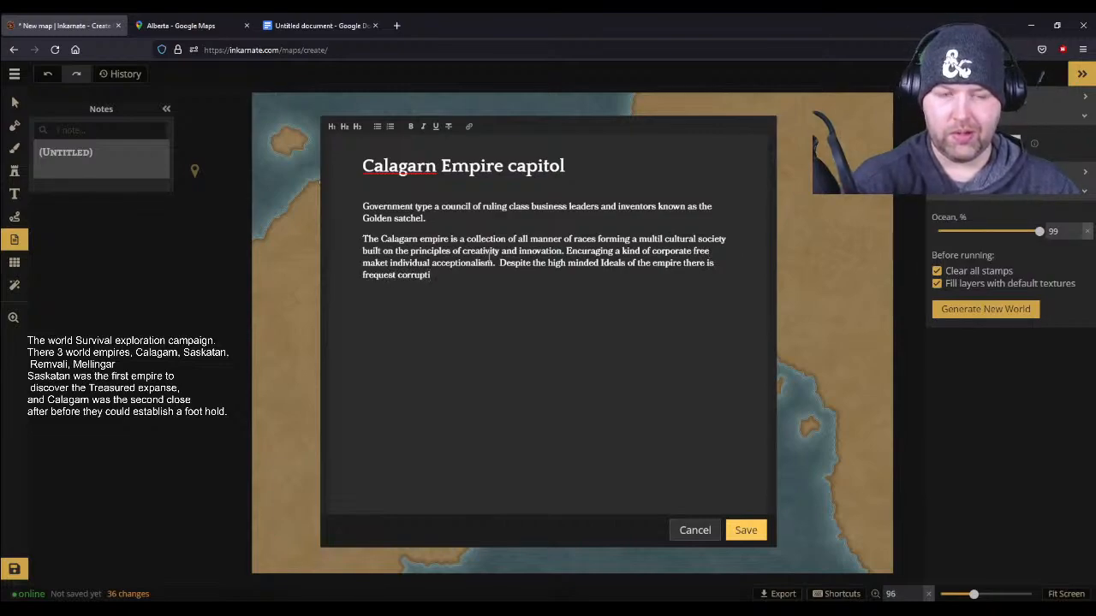
type("on at the")
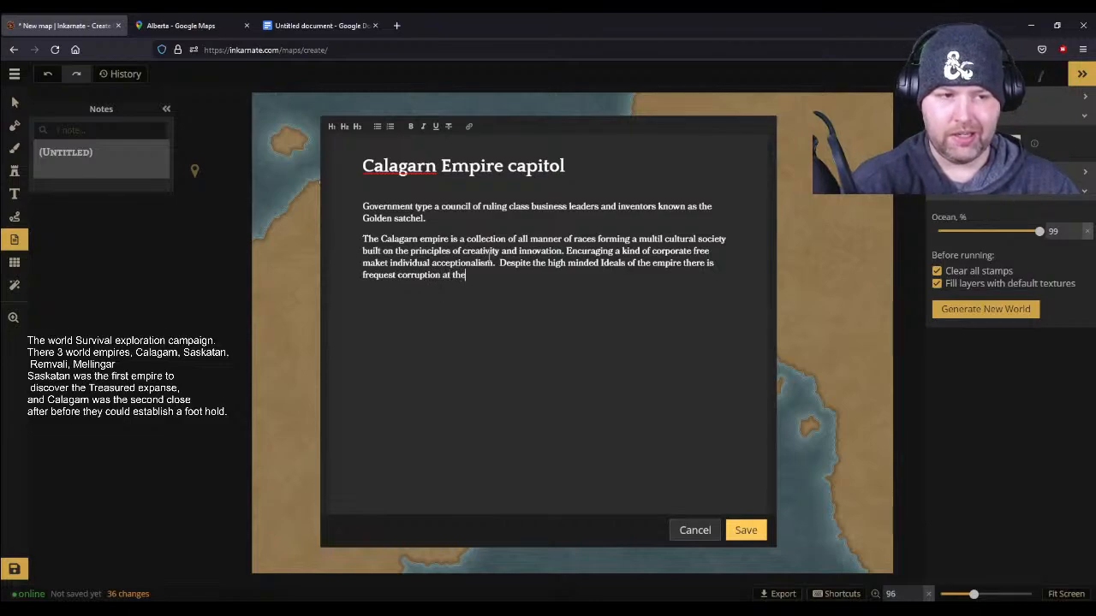
type(" highest levels,")
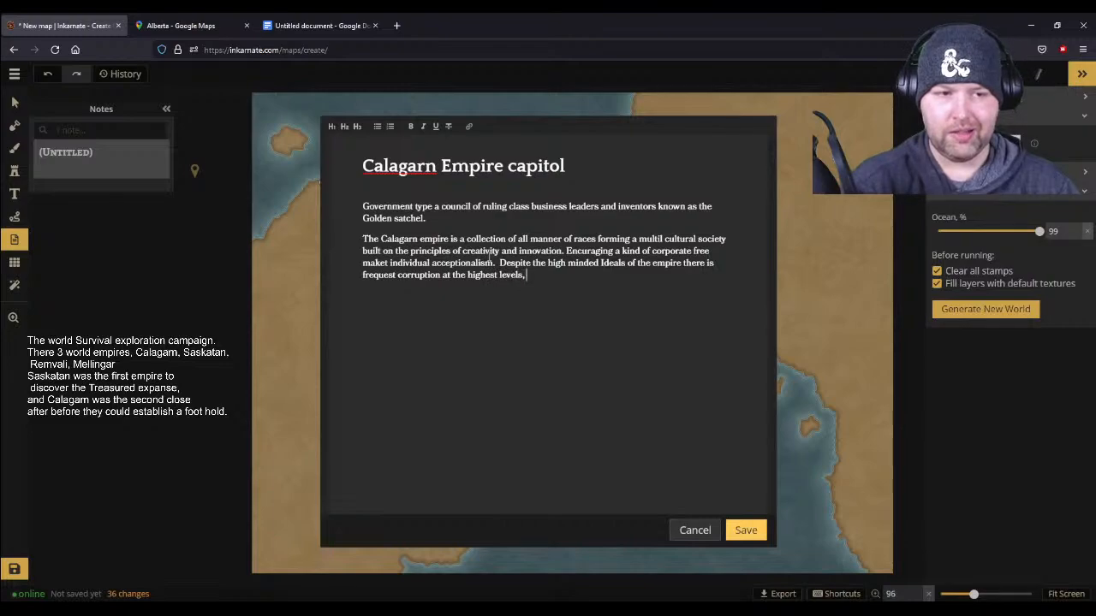
type(" and")
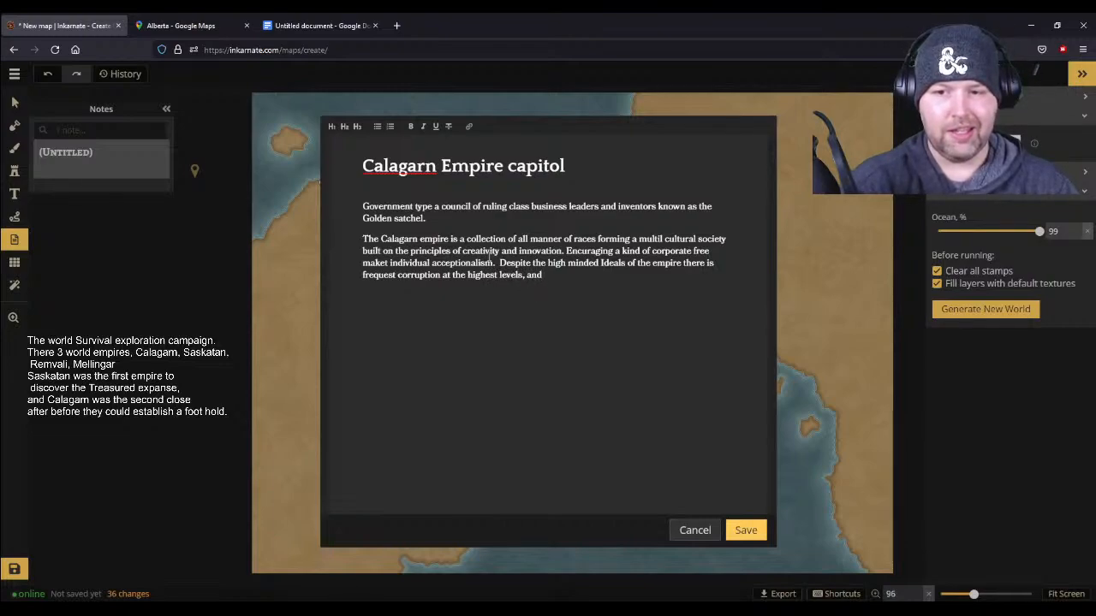
type("a diff")
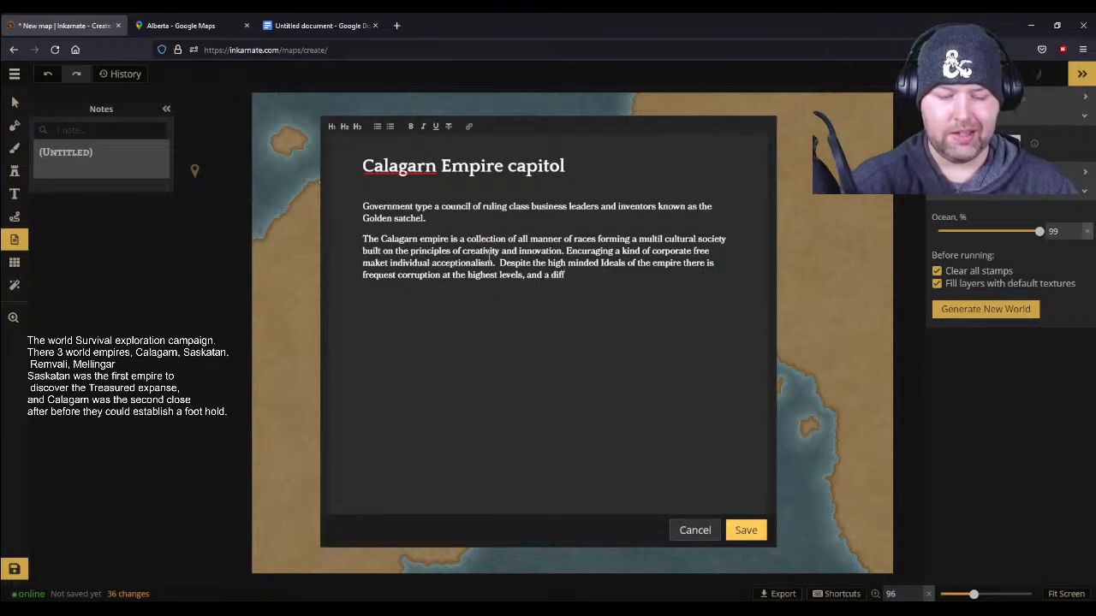
type("icu")
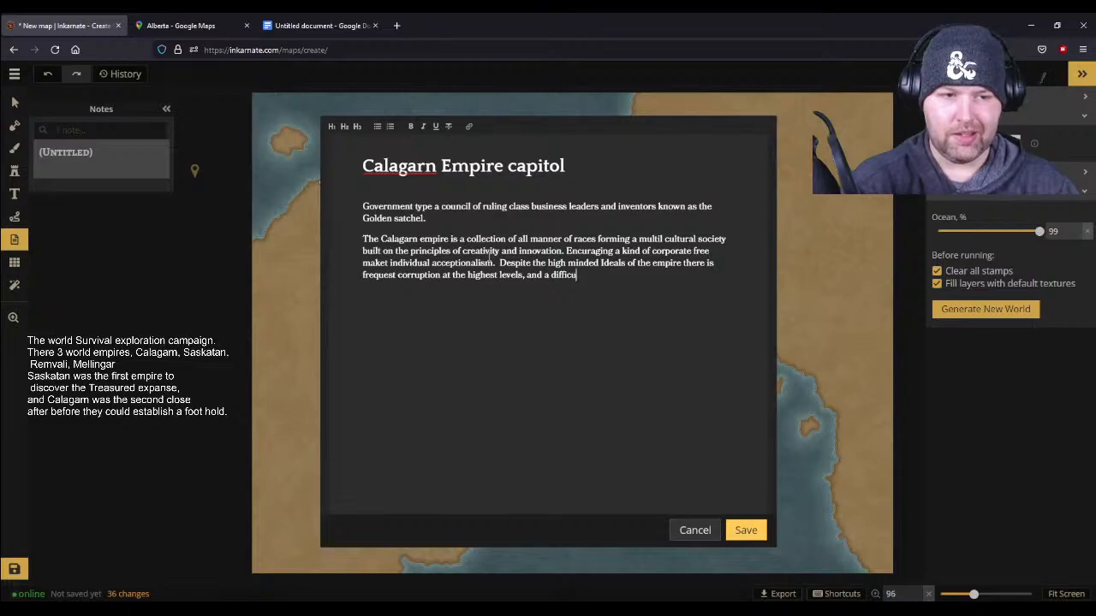
type("ly envi")
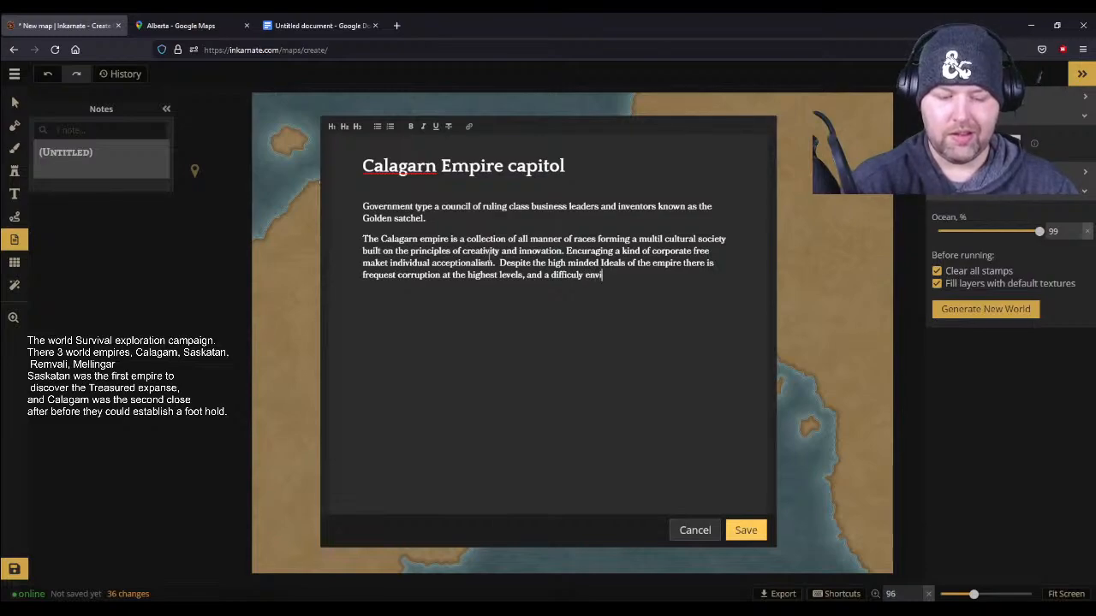
type("ronment for n")
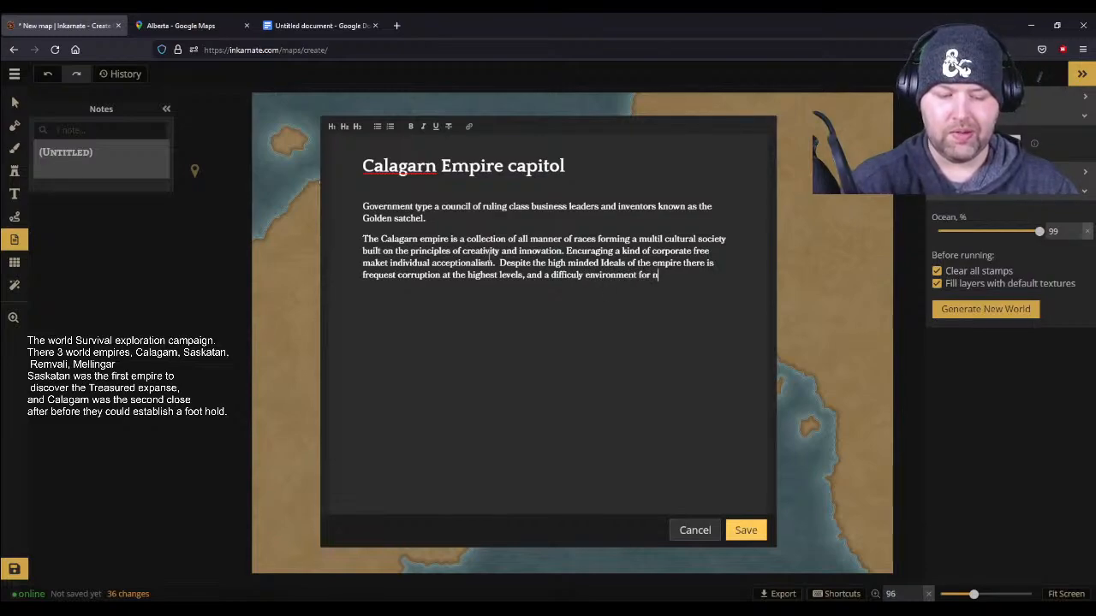
type("ew comer")
key("BackSpace")
key("BackSpace")
key("BackSpace")
key("BackSpace")
key("BackSpace")
key("BackSpace")
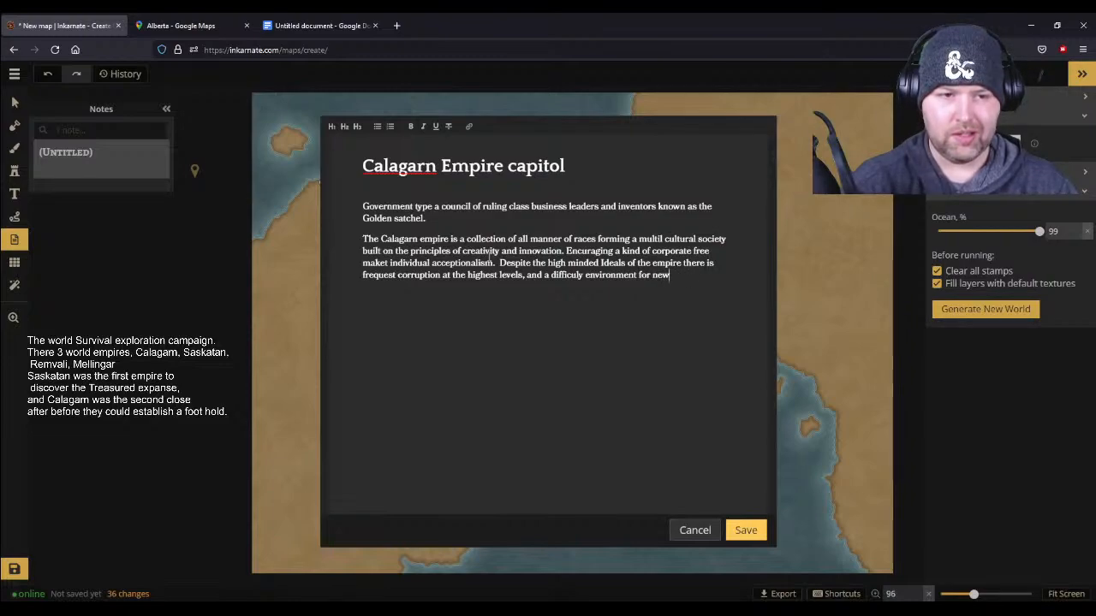
key("BackSpace")
key("BackSpace")
key("BackSpace")
key("BackSpace")
key("BackSpace")
key("BackSpace")
key("BackSpace")
key("BackSpace")
key("BackSpace")
key("BackSpace")
key("BackSpace")
key("BackSpace")
key("BackSpace")
key("BackSpace")
key("BackSpace")
key("BackSpace")
key("BackSpace")
key("BackSpace")
key("BackSpace")
key("BackSpace")
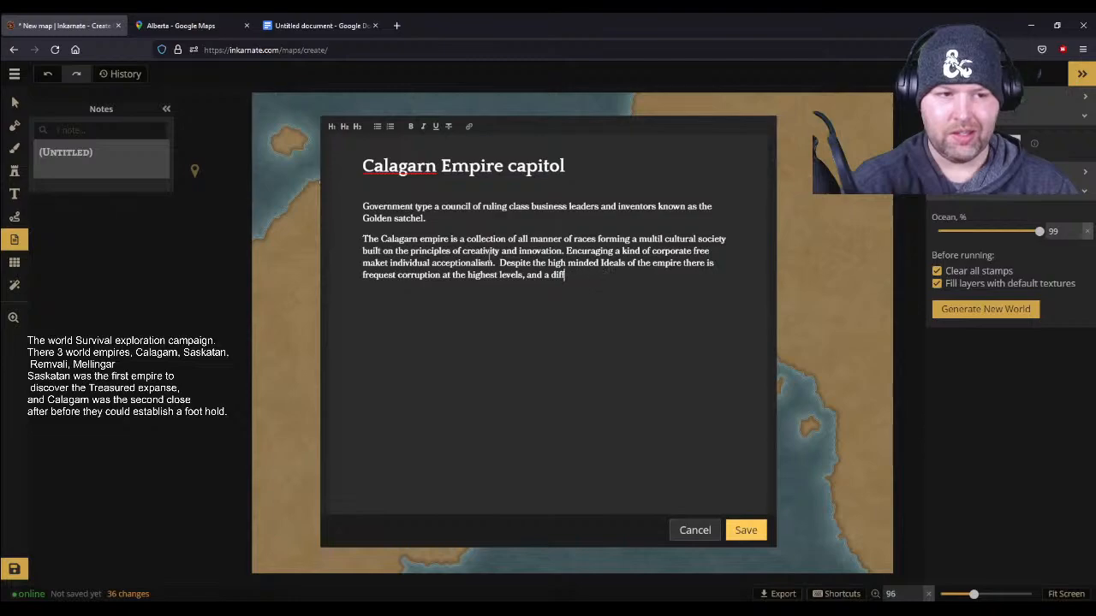
key("BackSpace")
key("BackSpace")
key("BackSpace")
- Finish the sentence about corruption with "this has lead to rampant poverty."
type("this has lead ")
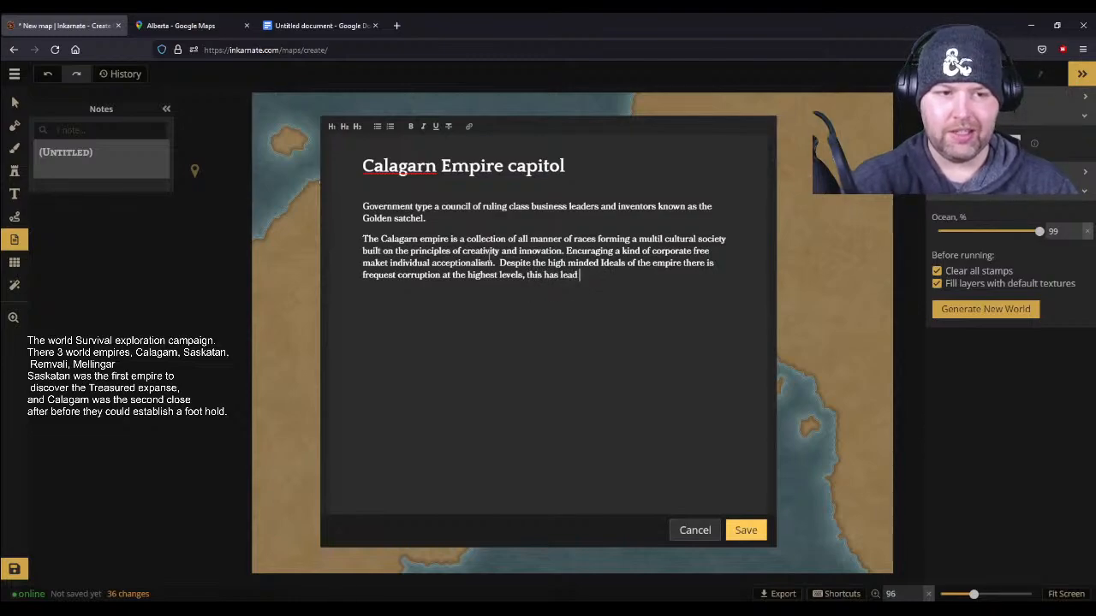
type("to rampanyt")
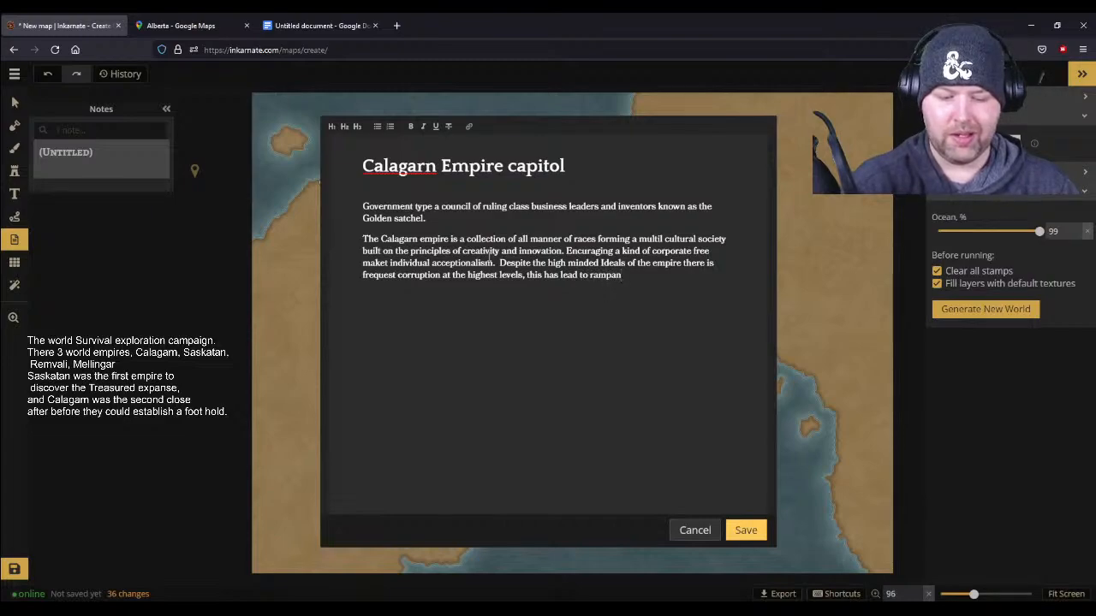
key("BackSpace")
key("BackSpace")
type("t")
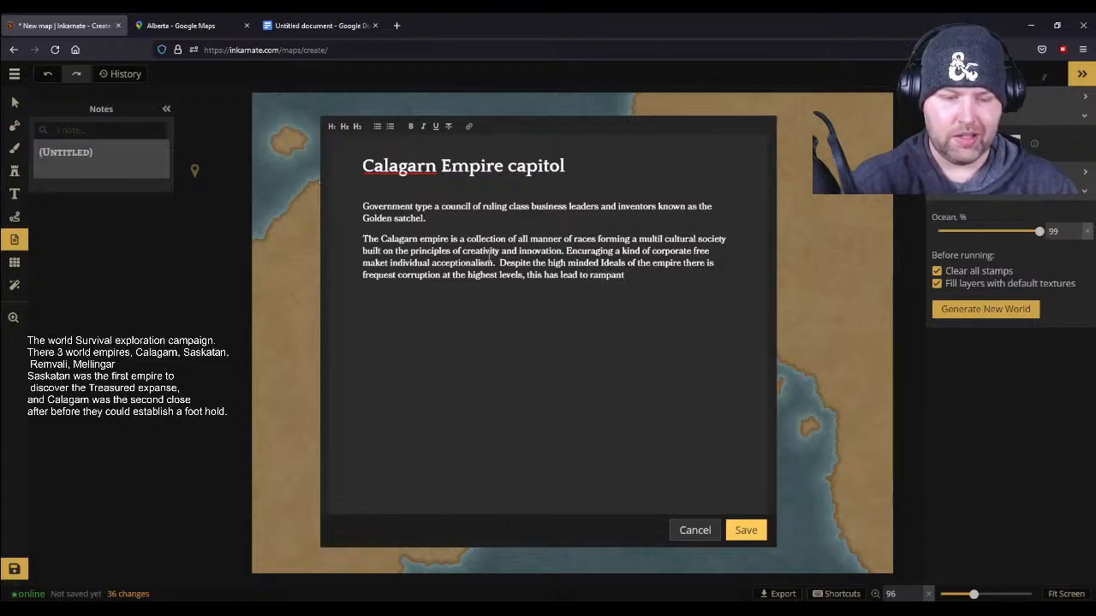
type(" poverty.")
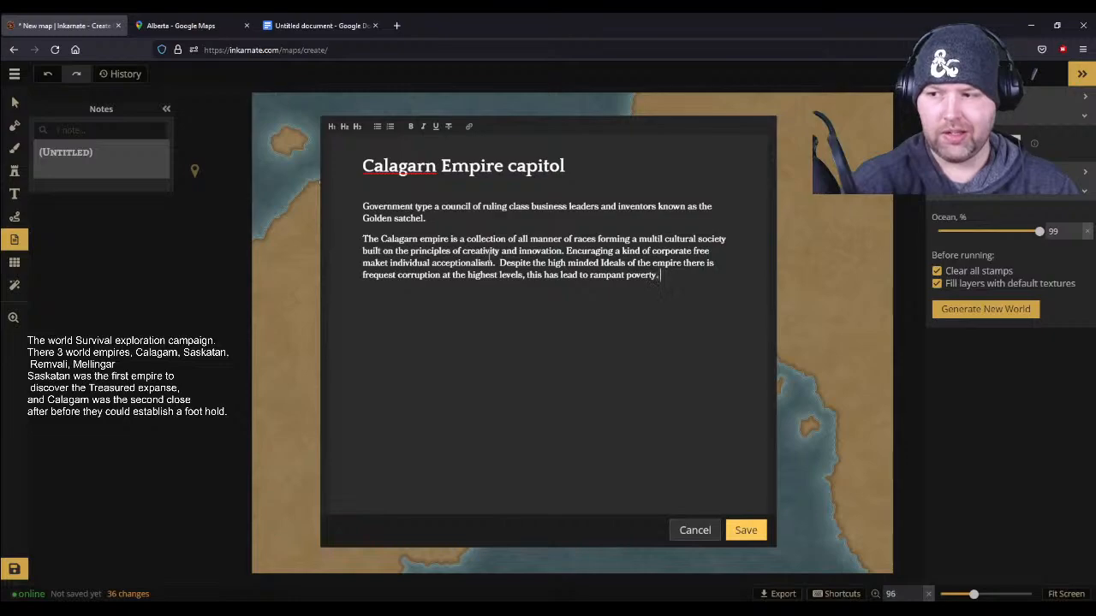
- Start a new paragraph after a blank line with "The empire seeks to expand it's reach for the purposes of"
key("Return")
key("Return")
type("The empire seeks to expand i")
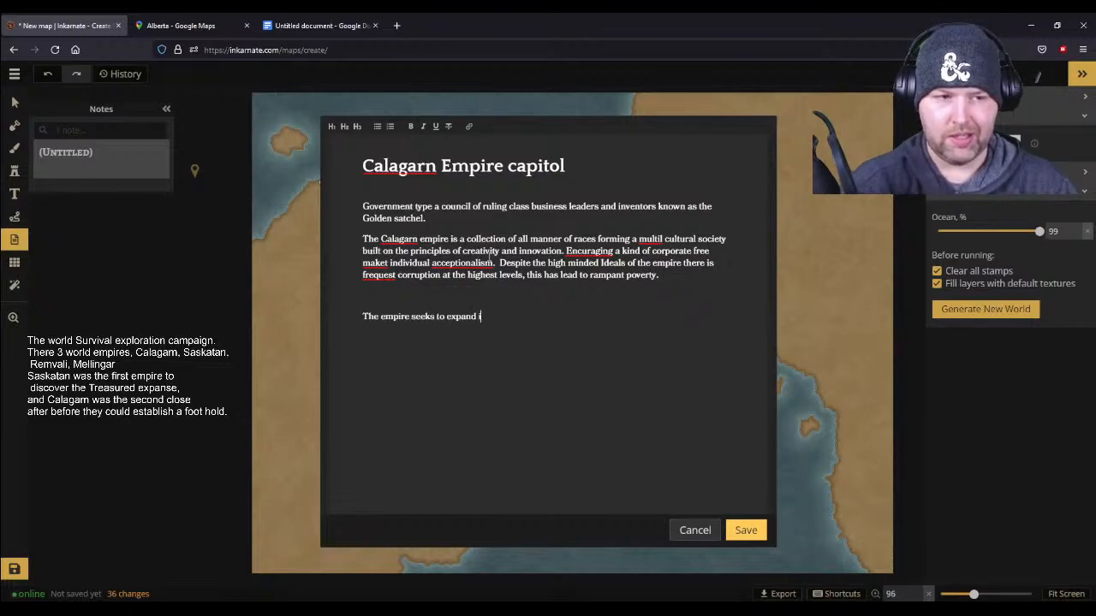
type("t;s tea")
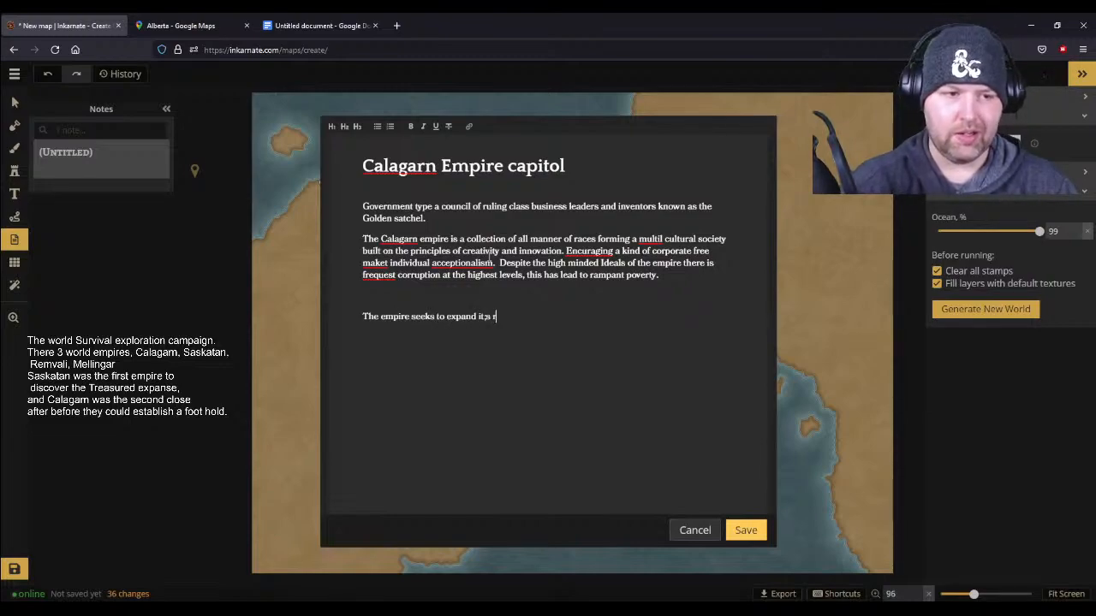
key("BackSpace")
key("BackSpace")
key("BackSpace")
key("BackSpace")
key("BackSpace")
type("'s ")
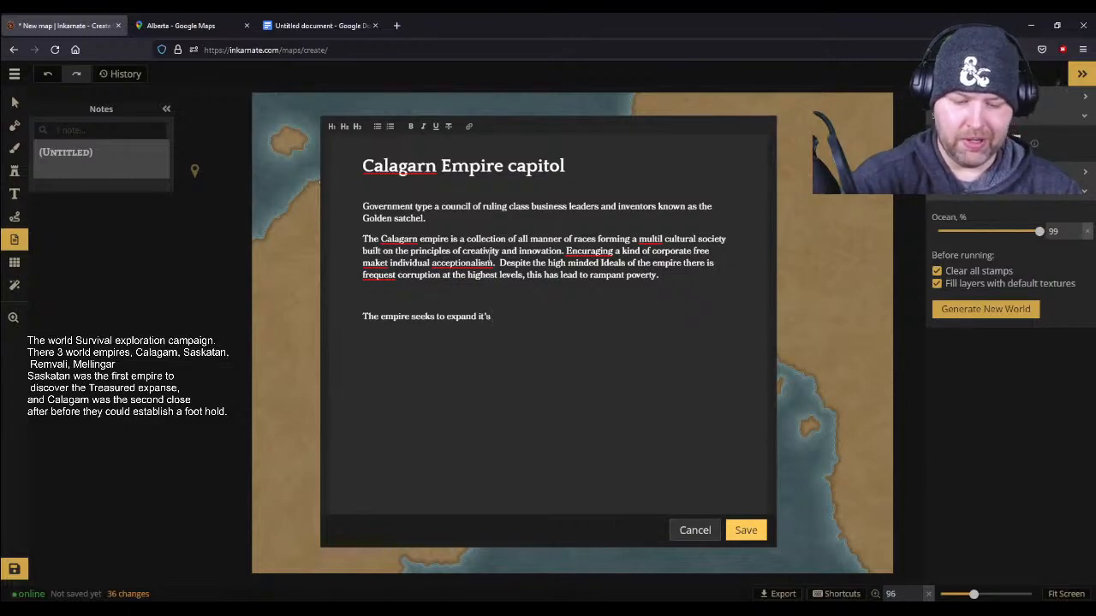
type("re")
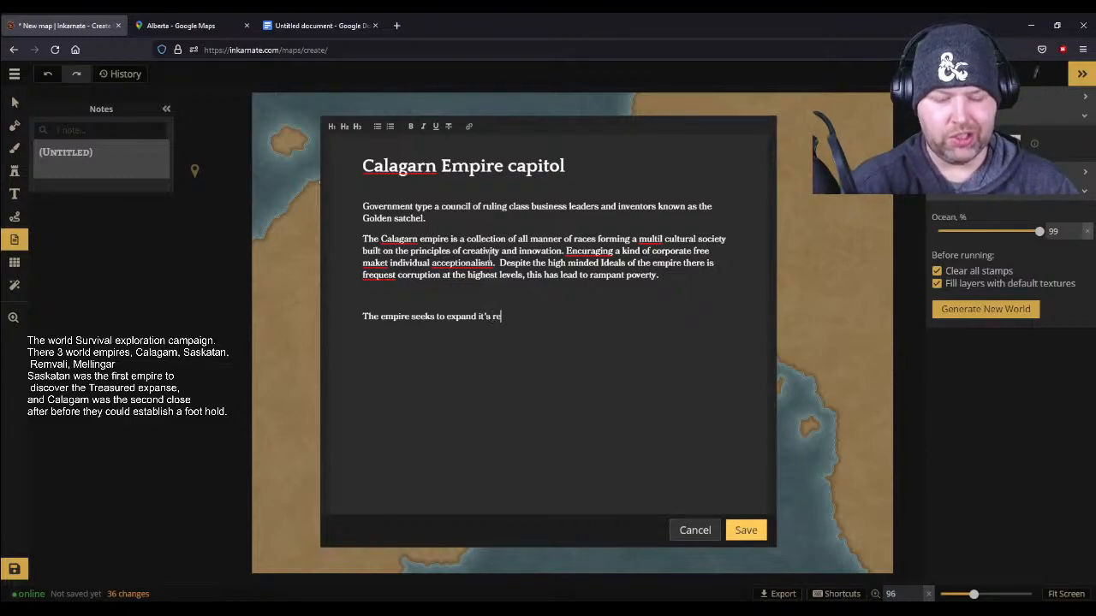
type("ach for the purp")
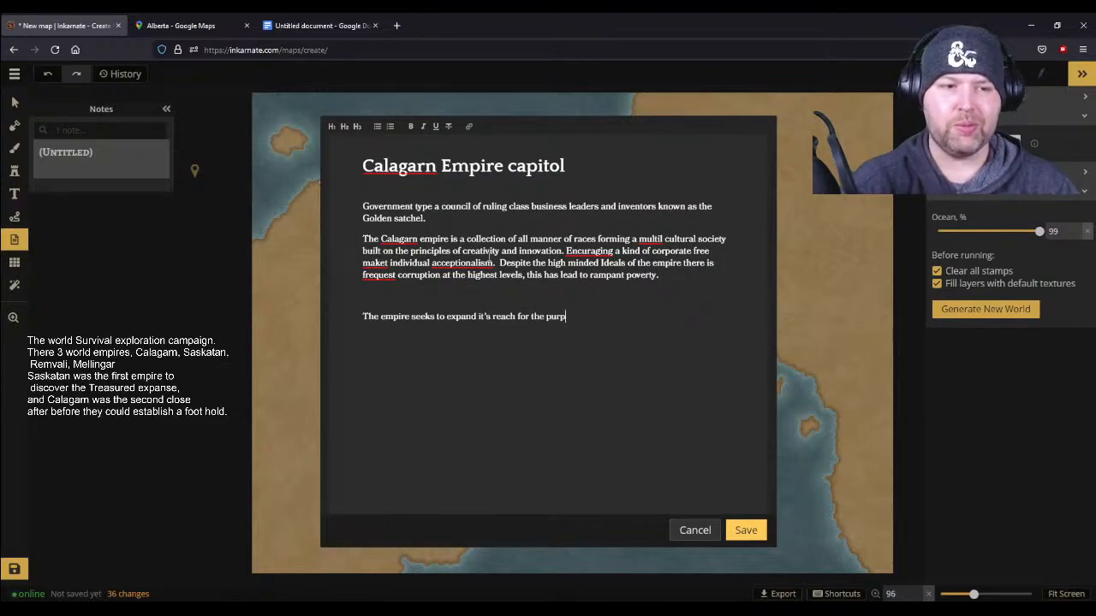
type("oses of")
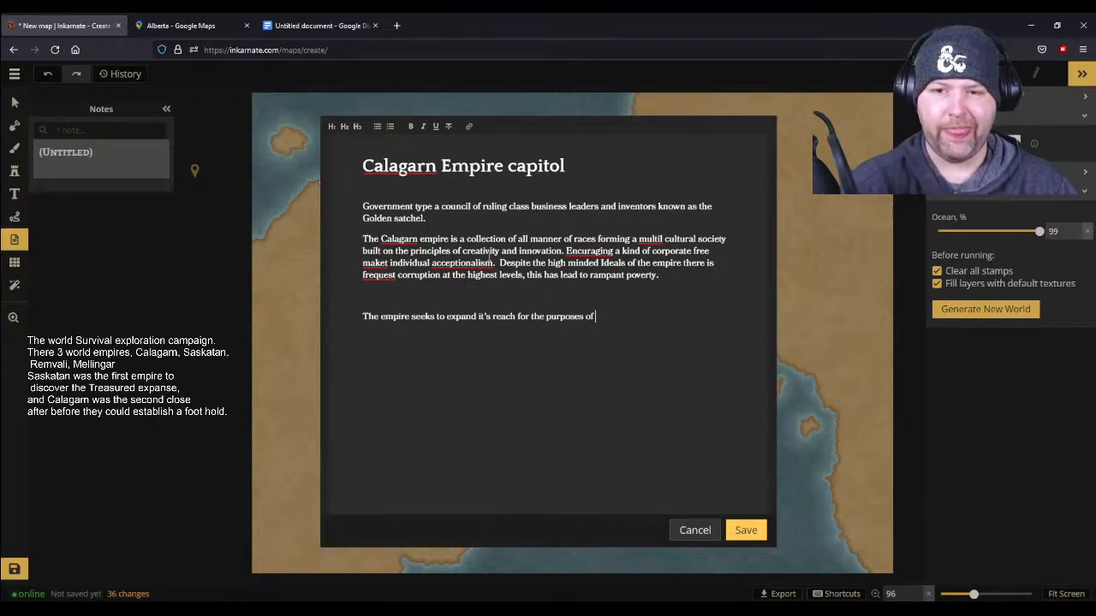
type(" aqu")
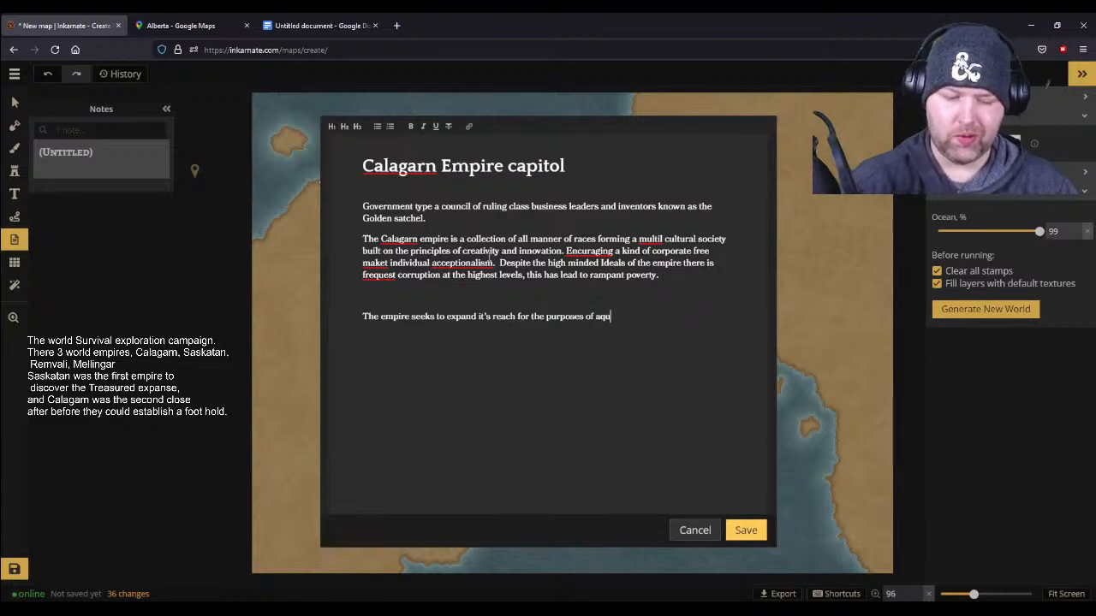
type("ring new and rare")
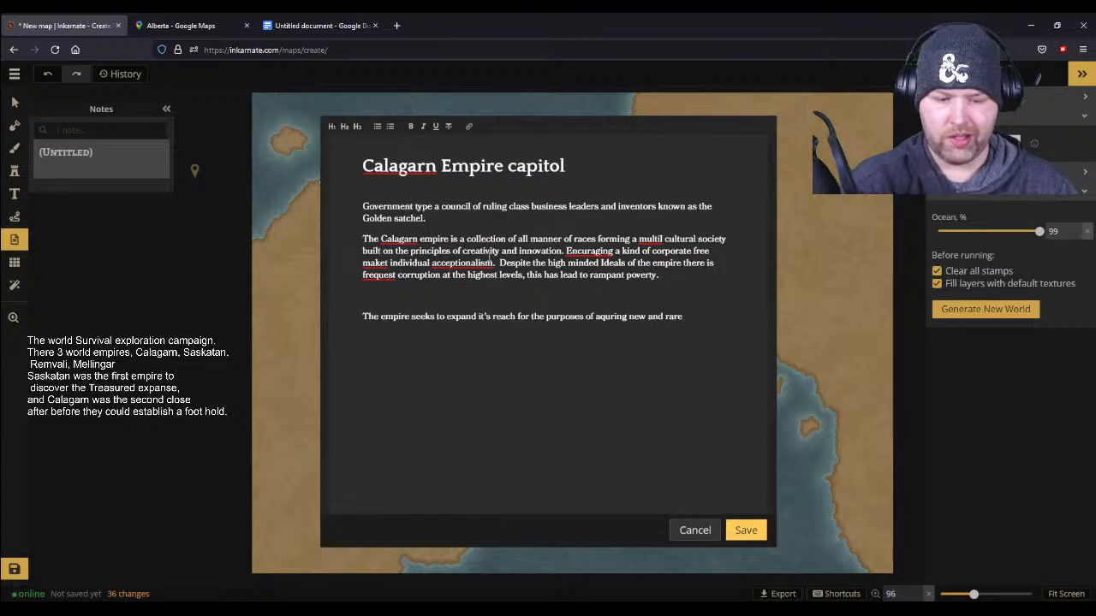
type(" reso")
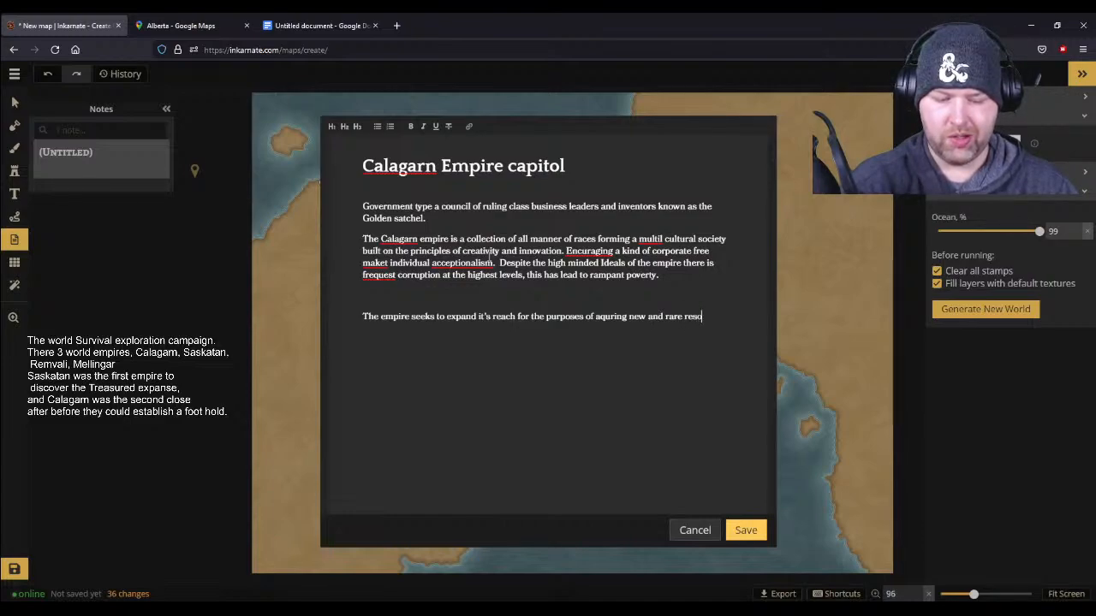
type("urses to")
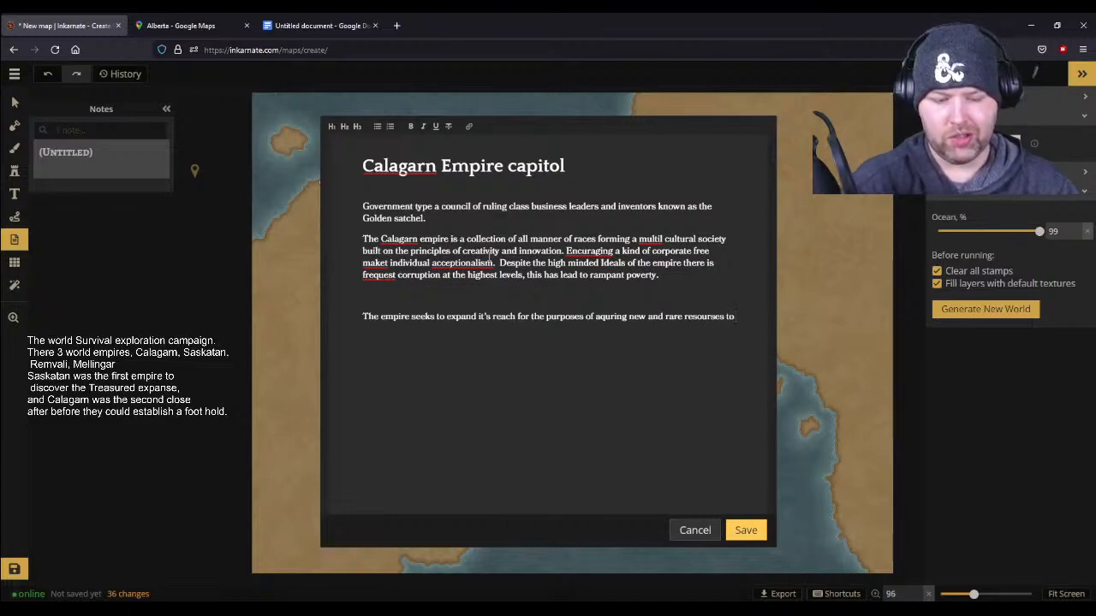
type(" fuel")
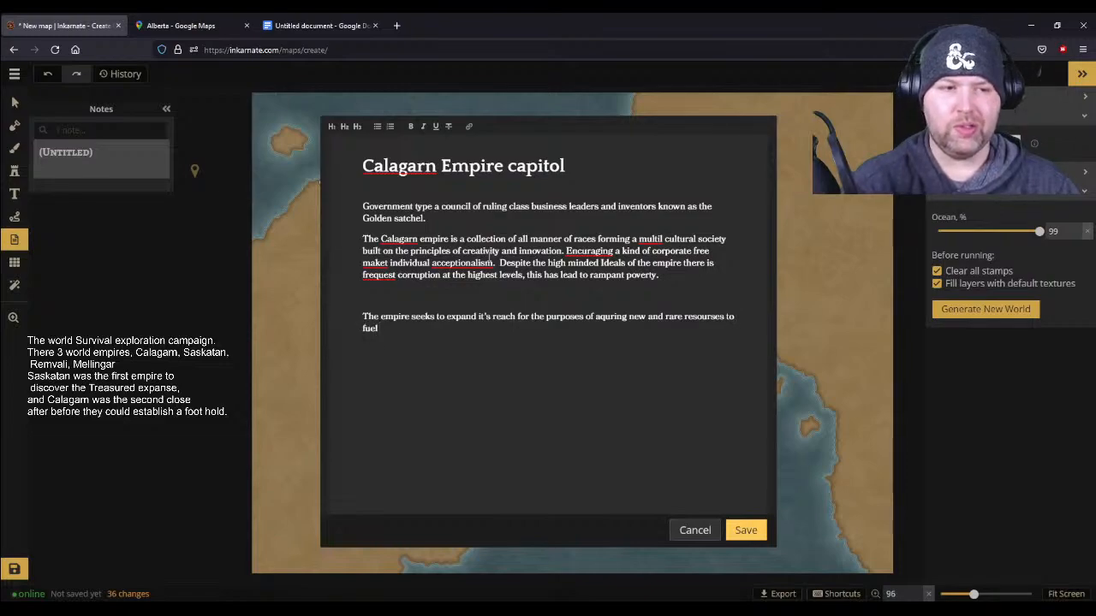
type(" further cre")
- Complete the expansion sentence with "aquring new and rare resourses to fuel further creation and innovation."
key("BackSpace")
key("BackSpace")
type("creat")
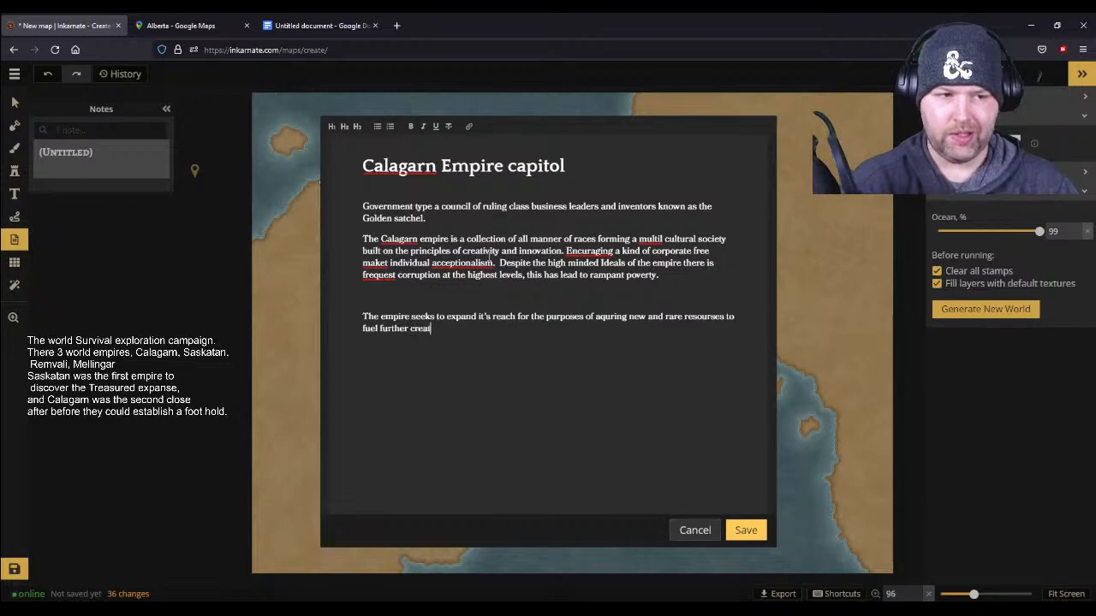
type("ion and innov")
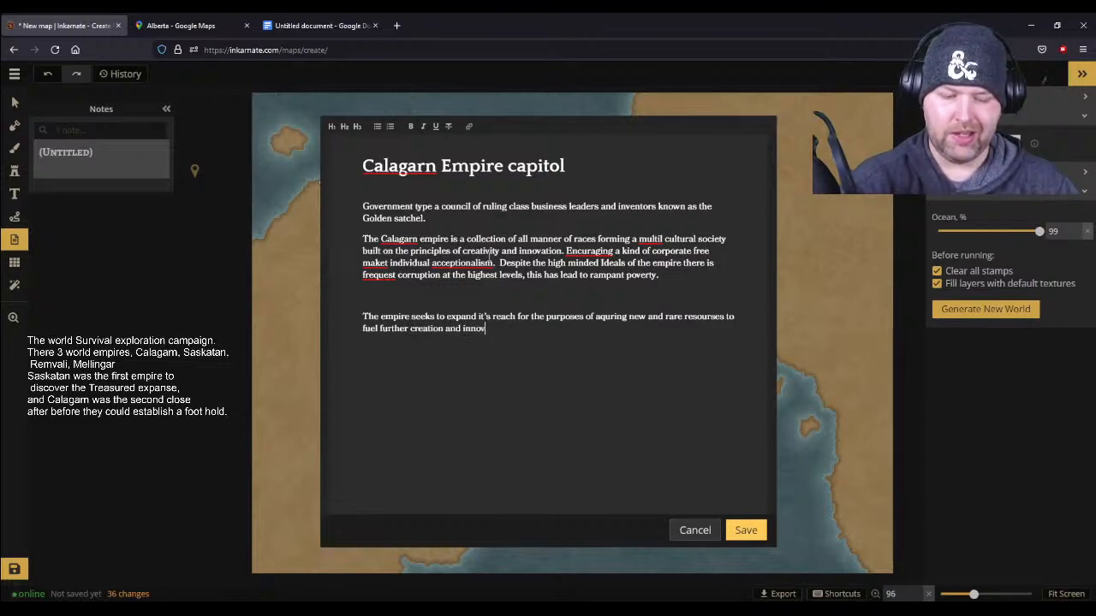
type("ation.")
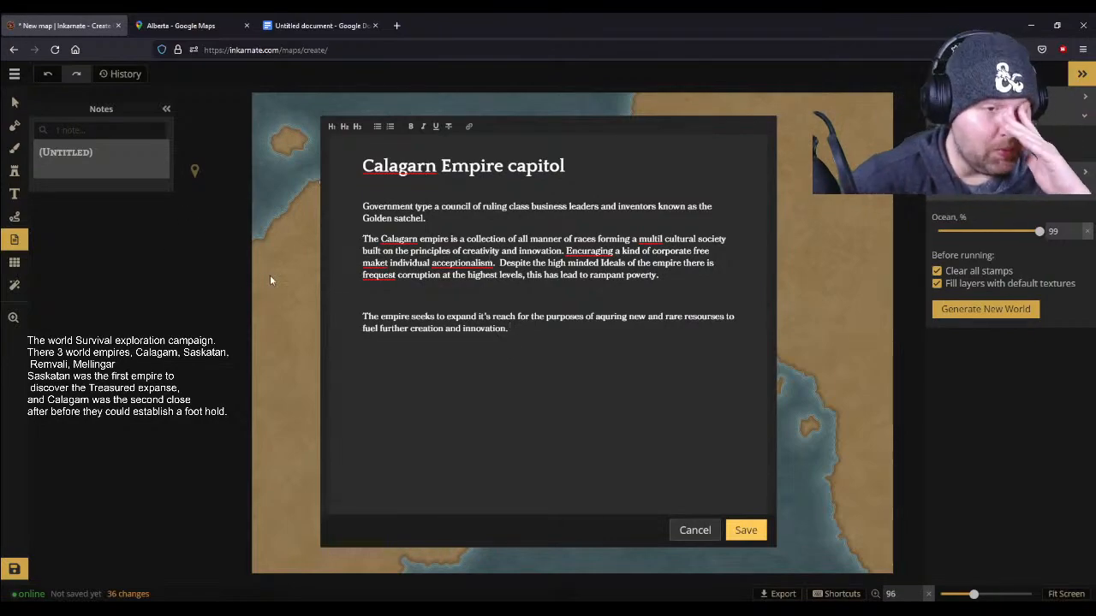
- Correct "maket" to "market" in the second paragraph and remove the blank line above the final paragraph
left_click(374, 263)
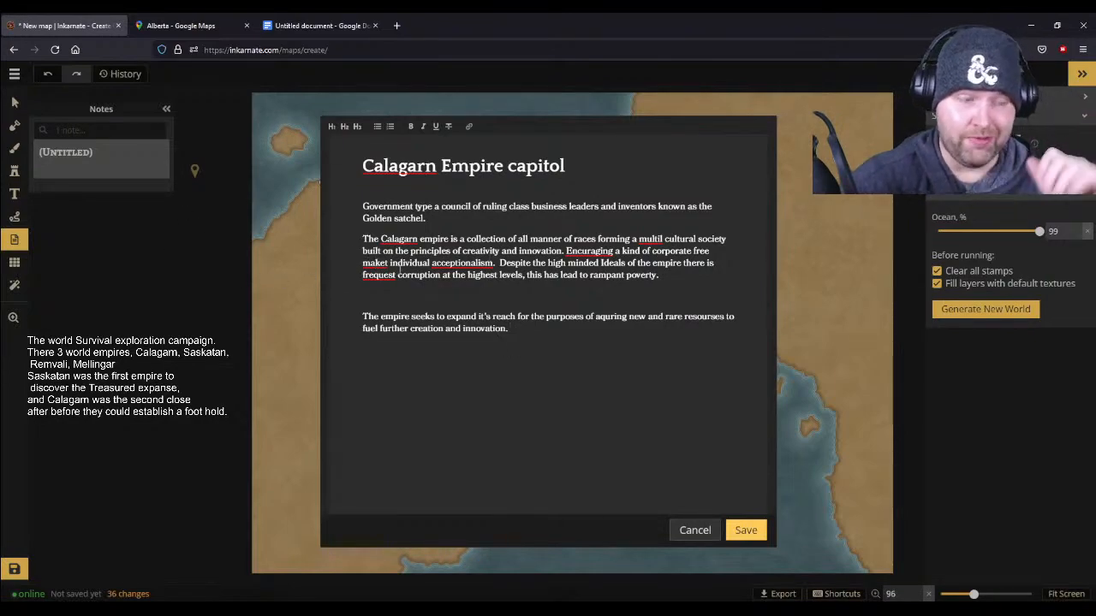
type("r")
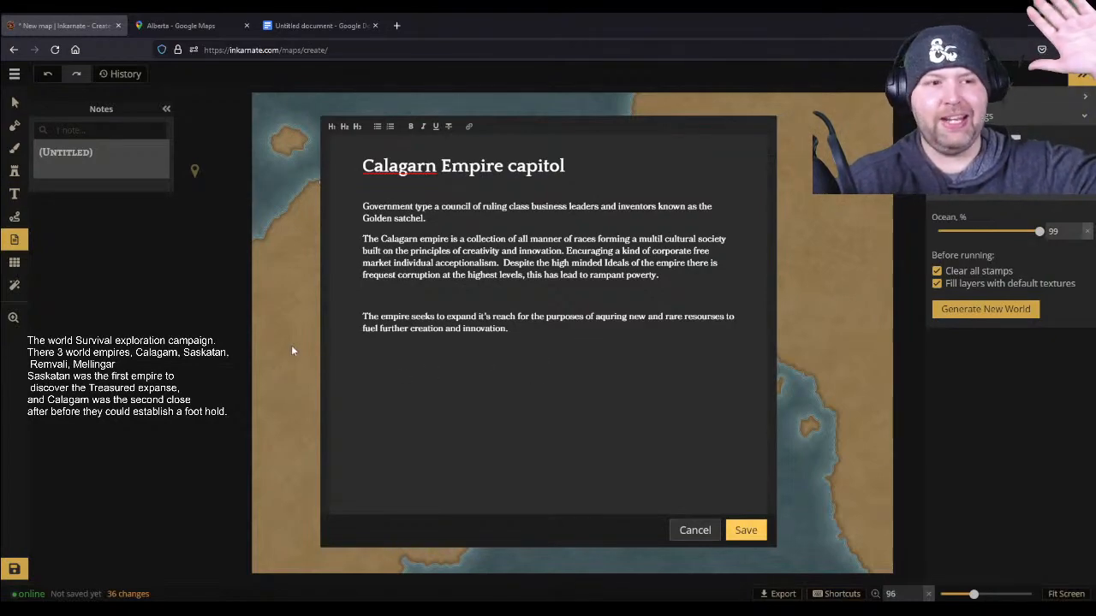
left_click(366, 298)
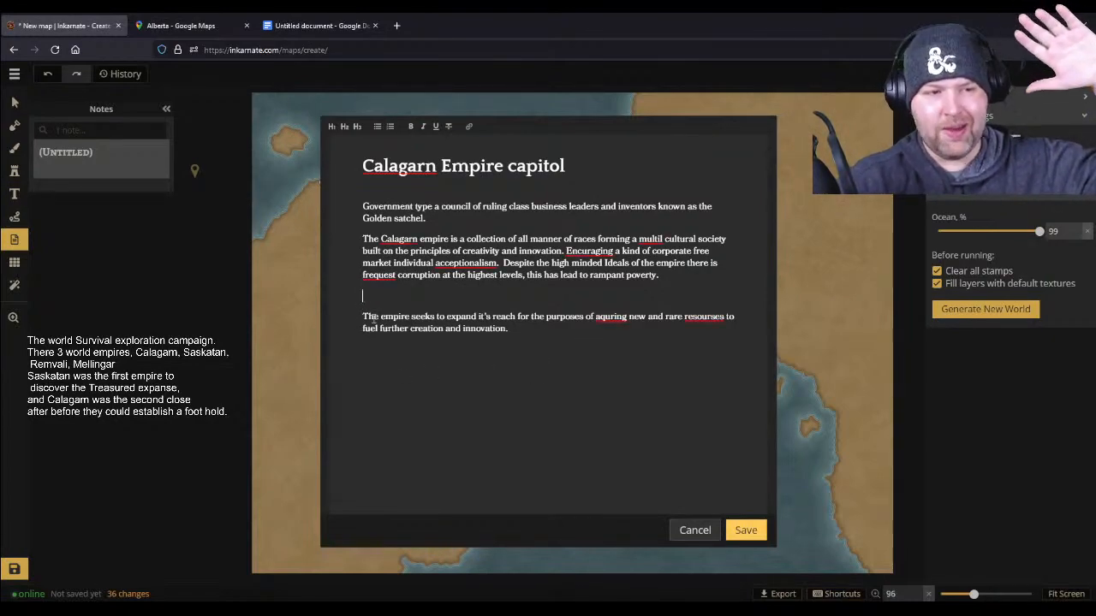
key("BackSpace")
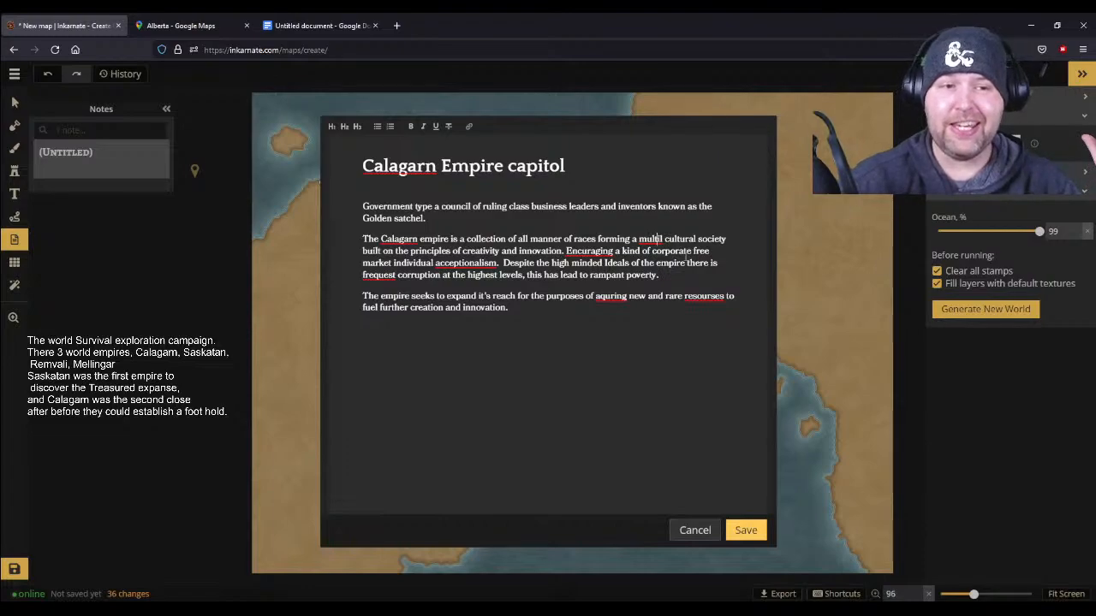
- Correct the misspelled word before "cultural society" in the second paragraph to "multi"
key("BackSpace")
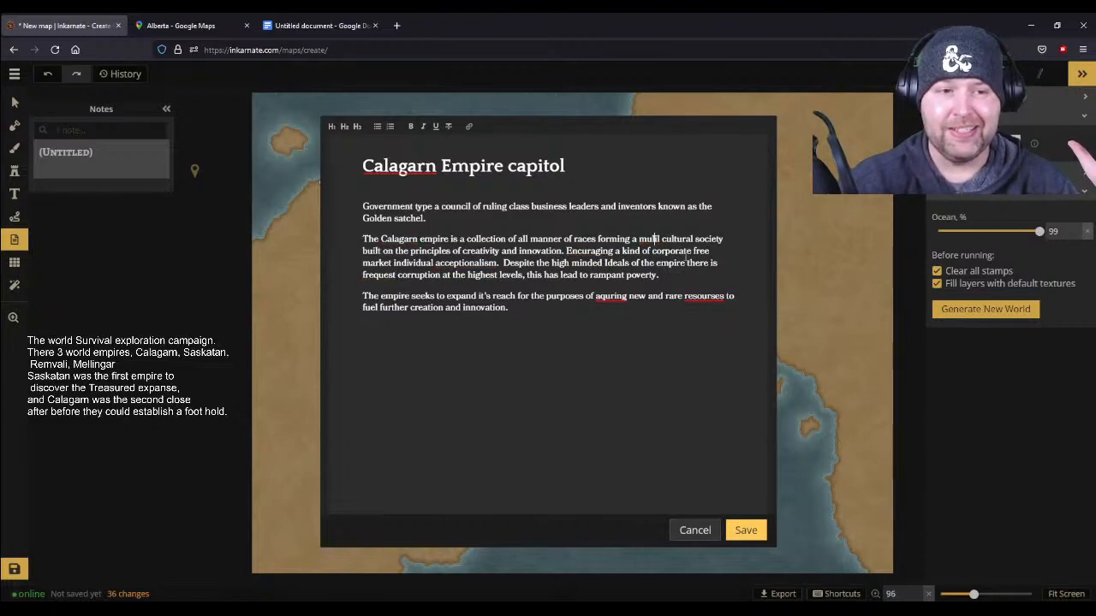
type("t")
key("Right")
key("Right")
key("BackSpace")
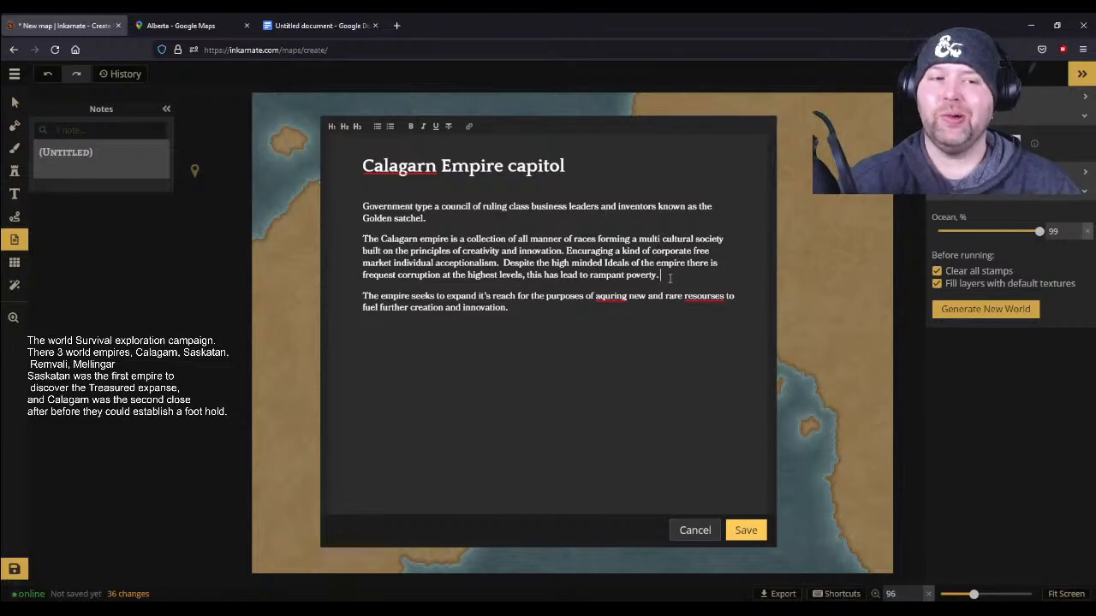
left_click(611, 306)
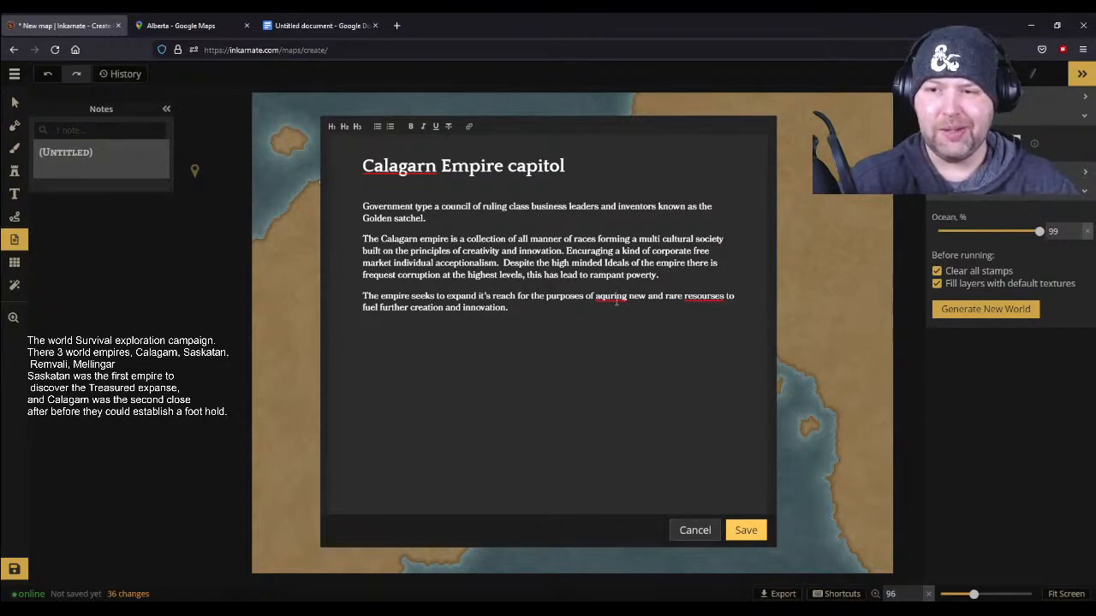
left_click(616, 298)
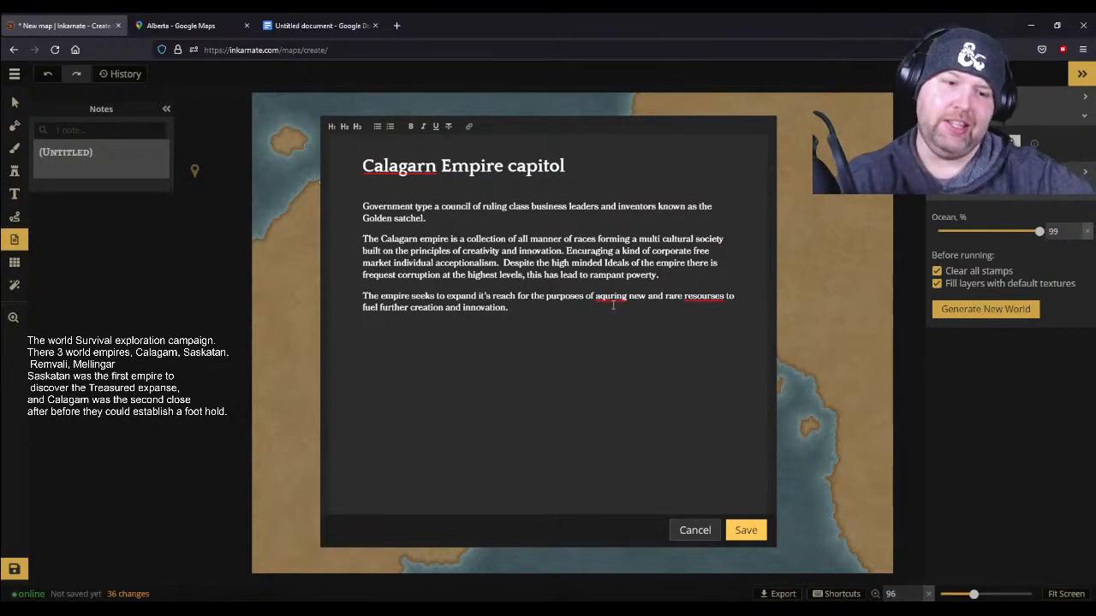
left_click(717, 296)
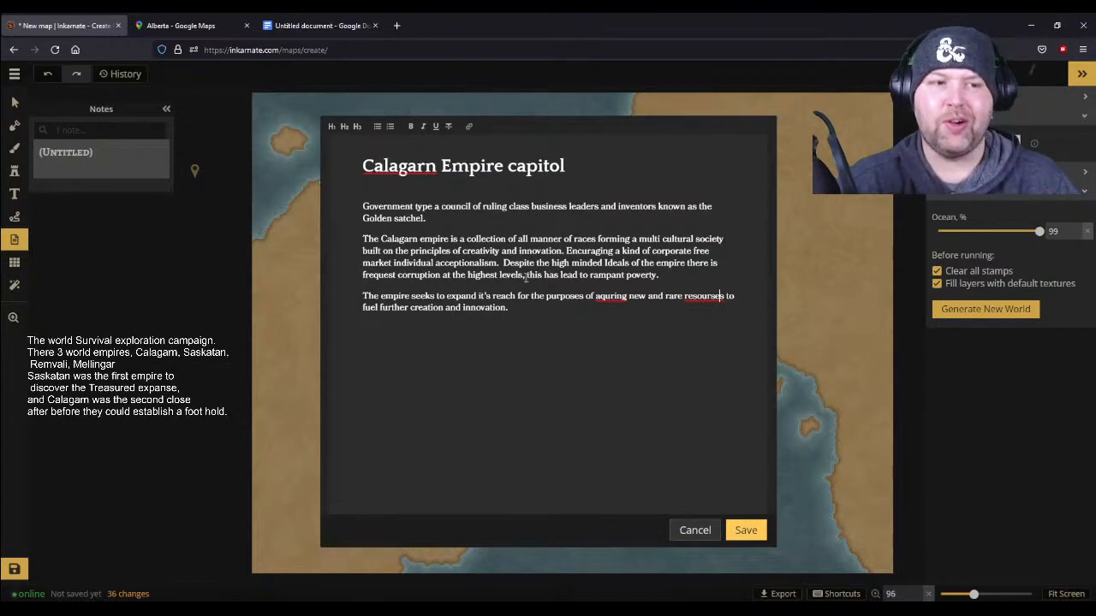
- Start a new paragraph at the end of the note with "The empire was in danger of revolution prior to the discovery of the treasured expanse"
left_click(518, 307)
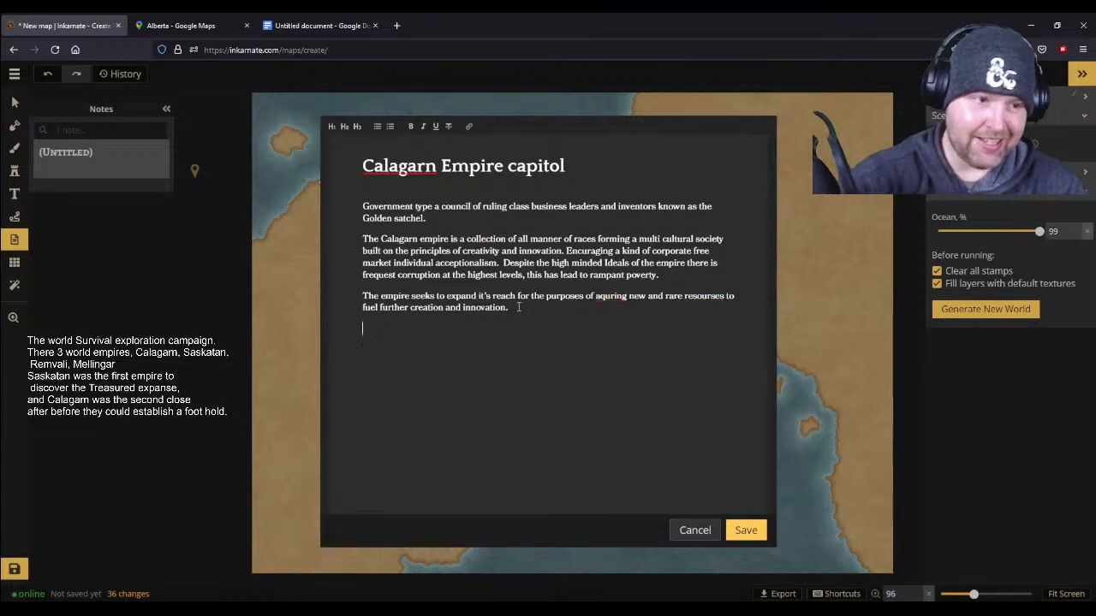
type("The ")
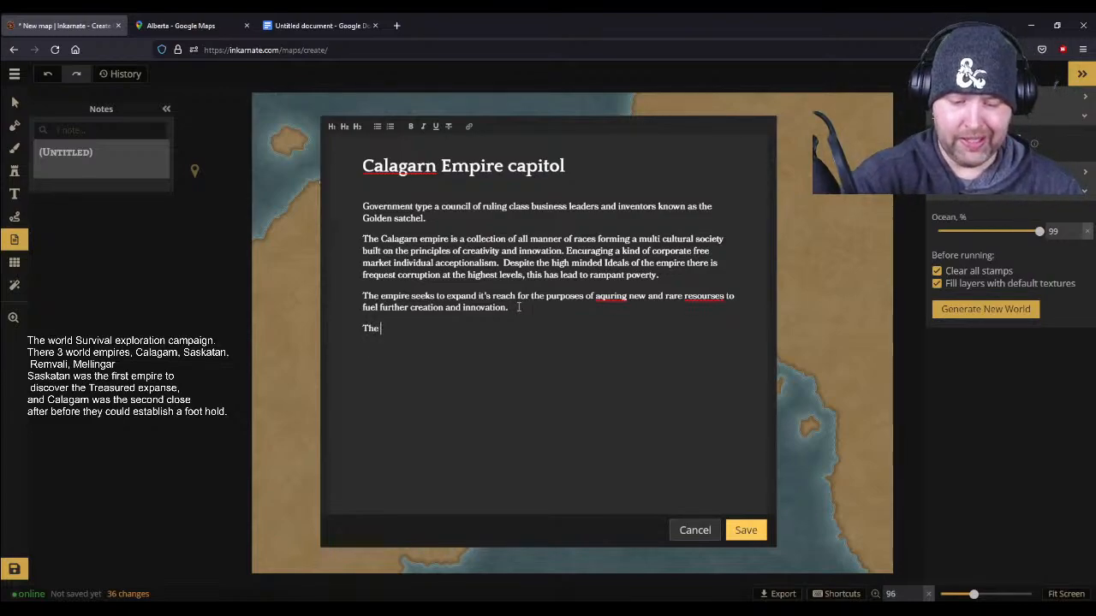
type("empire was")
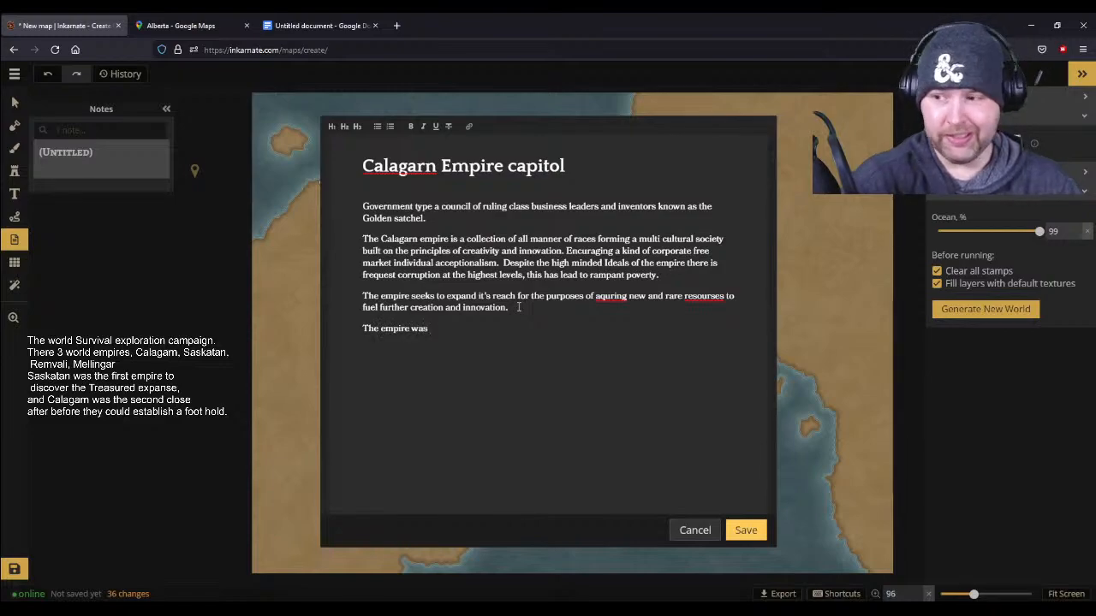
type(" in danger of revolution prior to the discovery ")
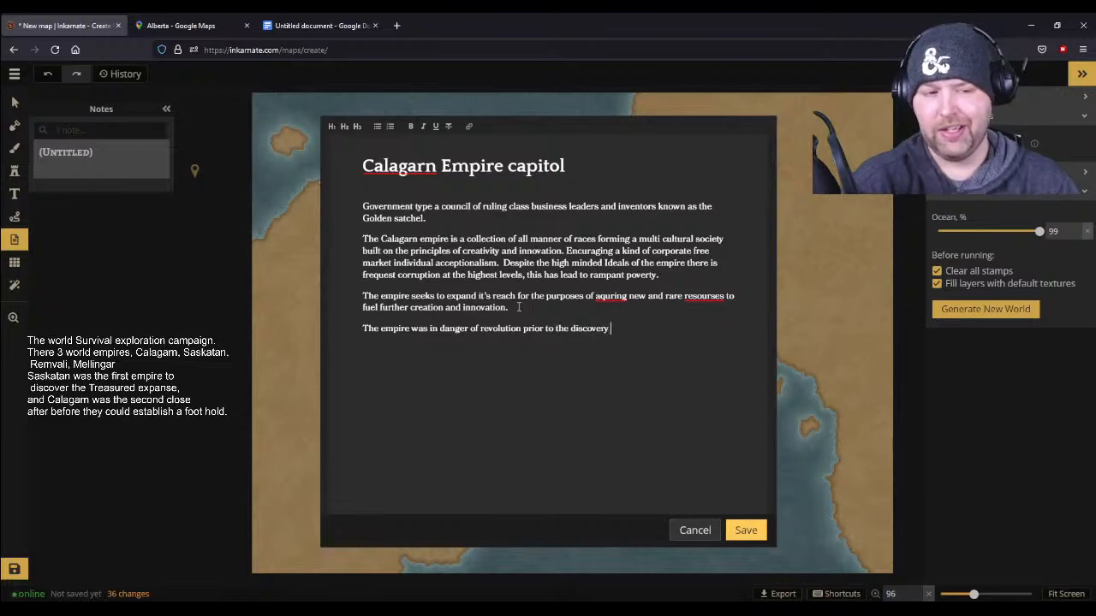
type("of the treasured expanse, and has")
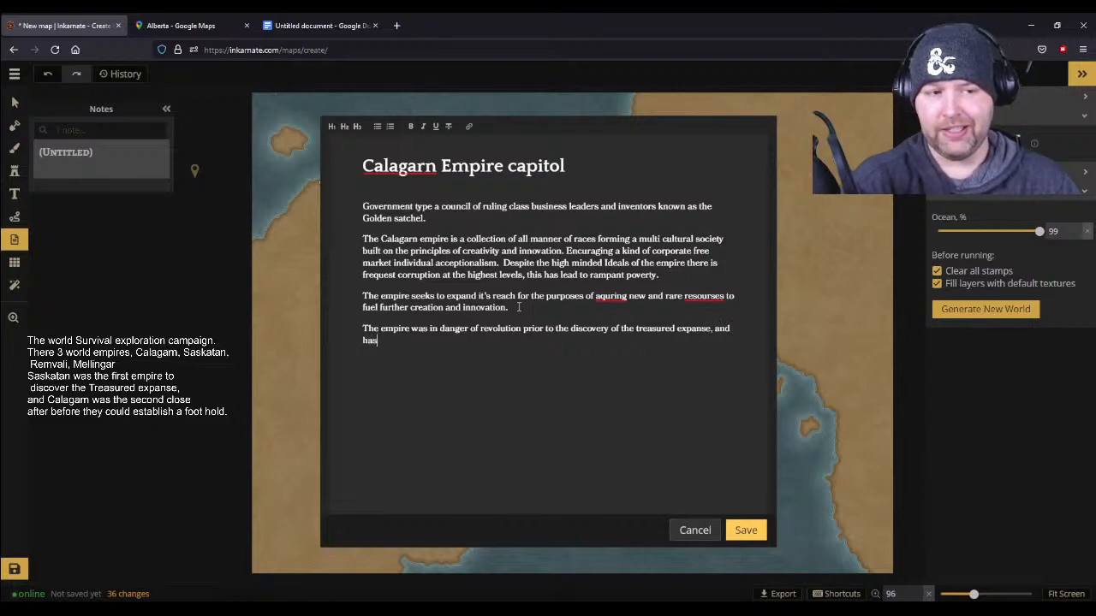
type(" use")
type("d")
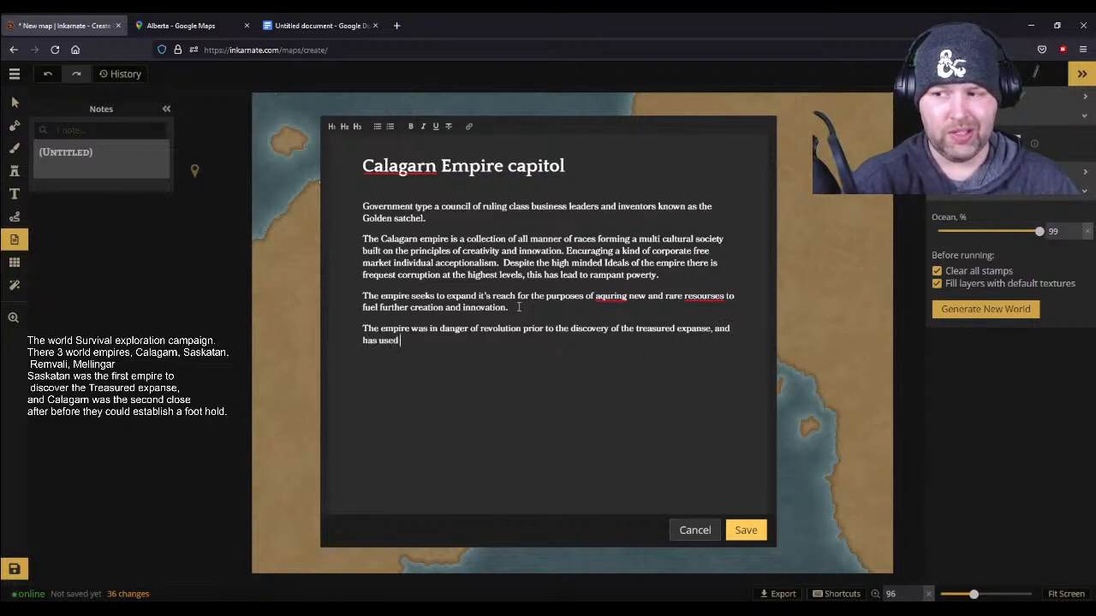
type(" it prop")
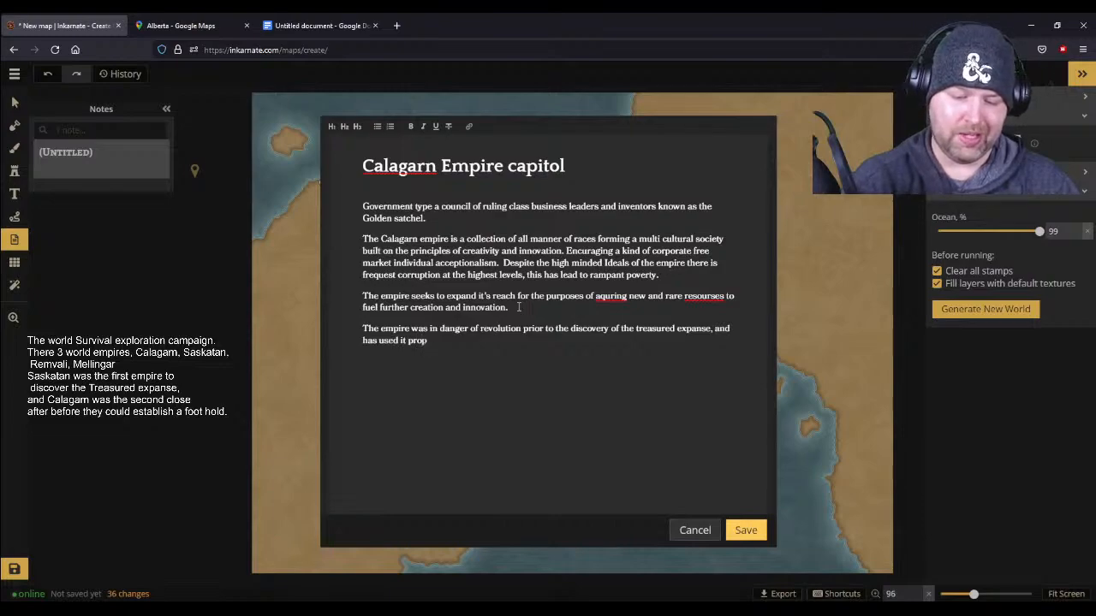
type("aganda ar")
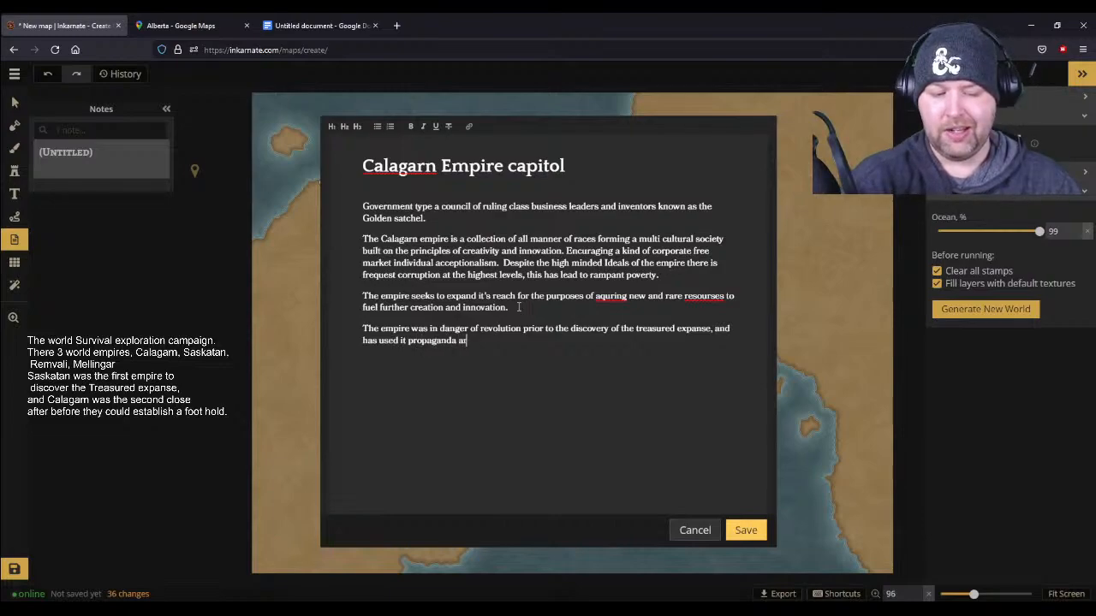
type("m to spi")
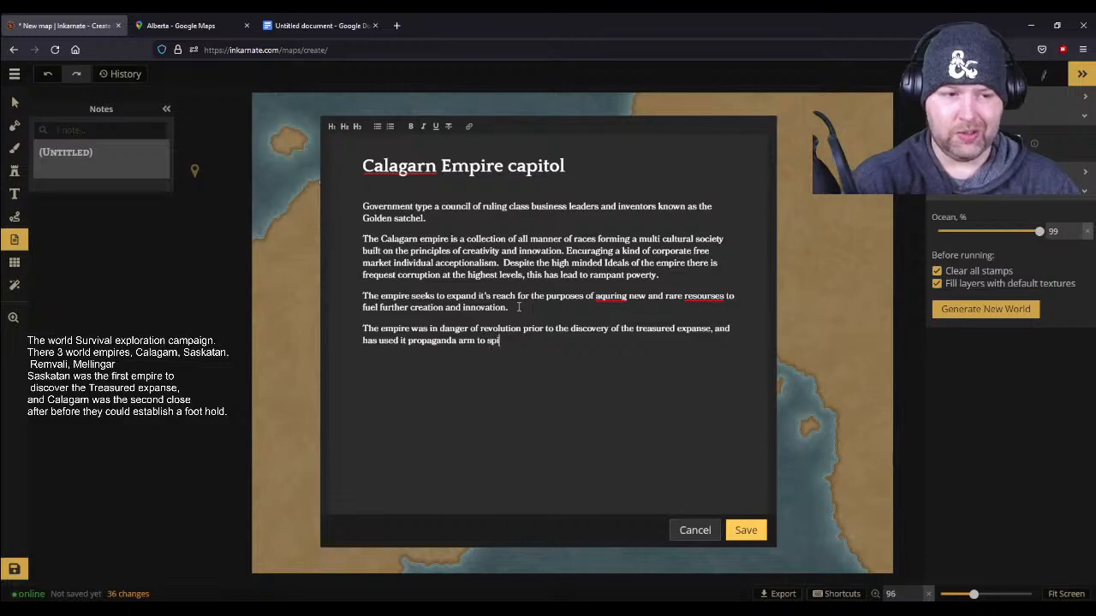
type("n the disc")
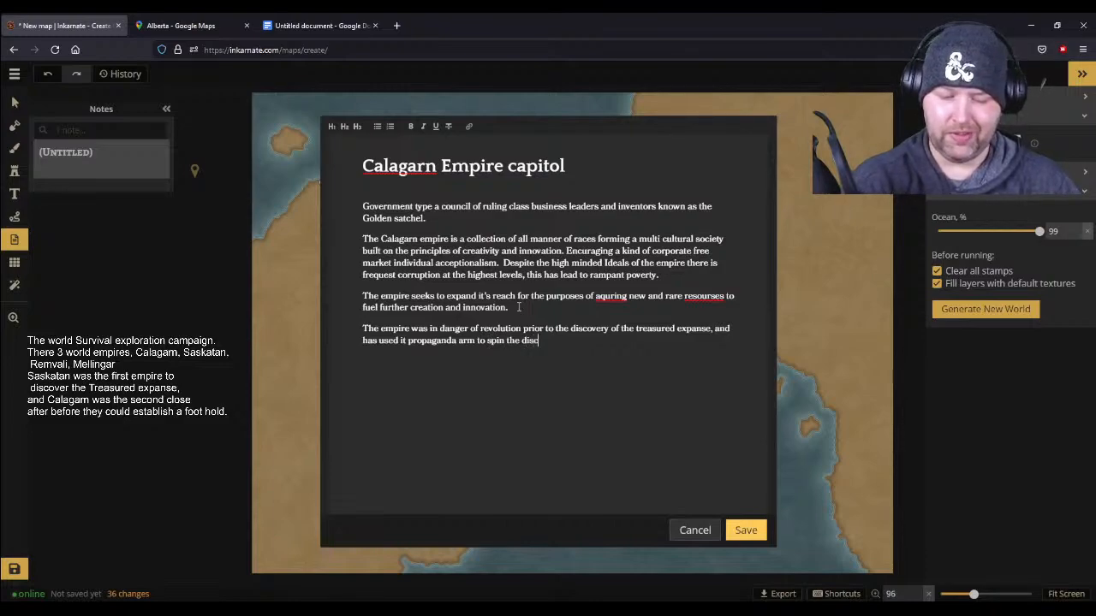
type("overy into")
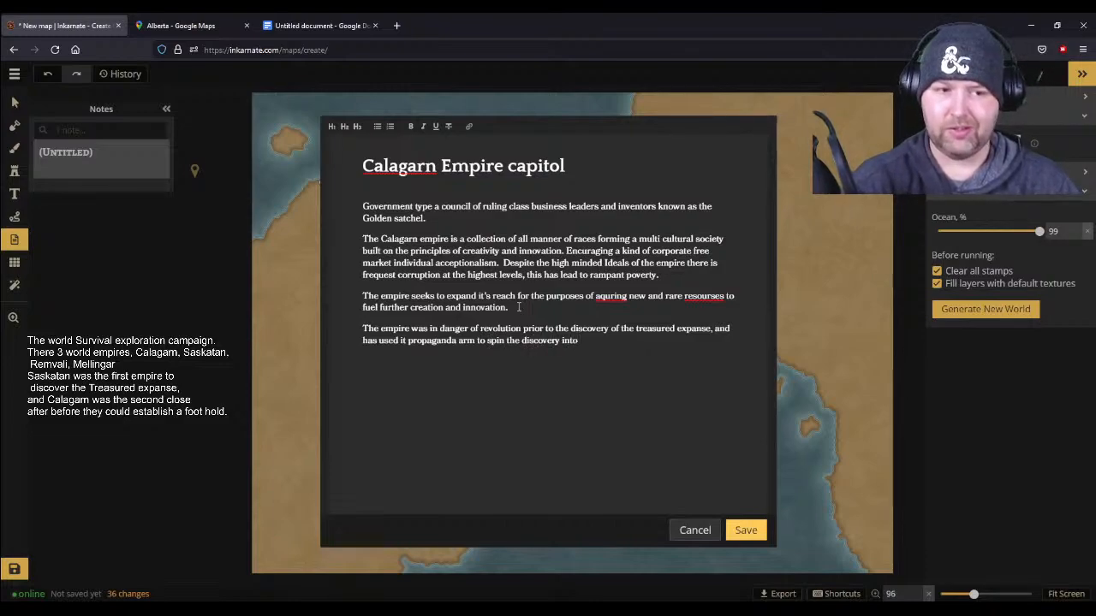
type(" a me")
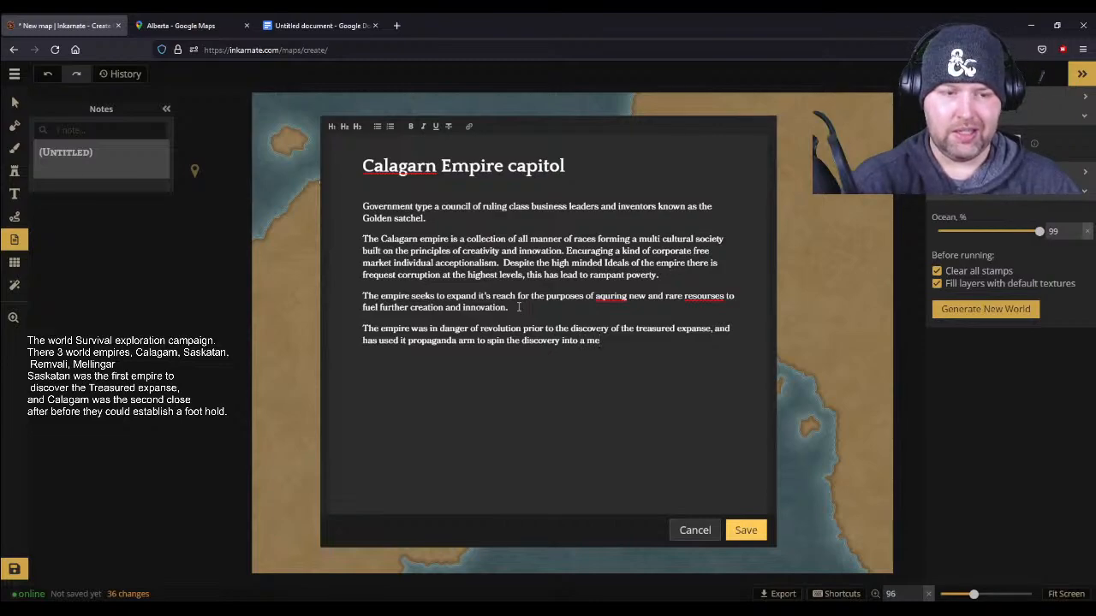
- Finish the propaganda sentence with "an opportunity for those less fortunate to start fresh in a new land."
key("BackSpace")
key("BackSpace")
type("n")
type(" op")
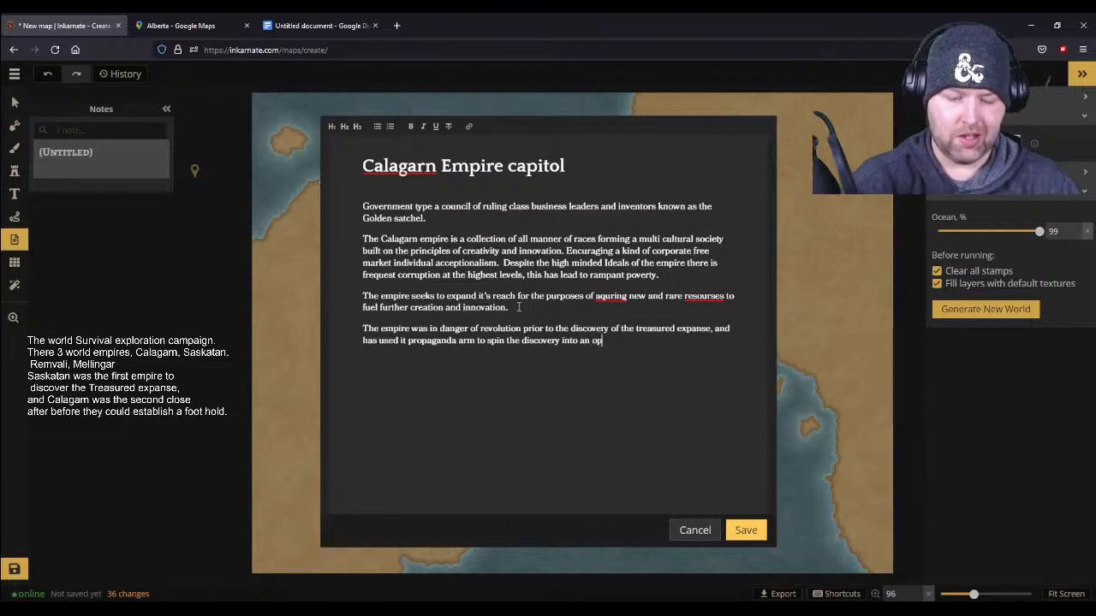
type("portunit")
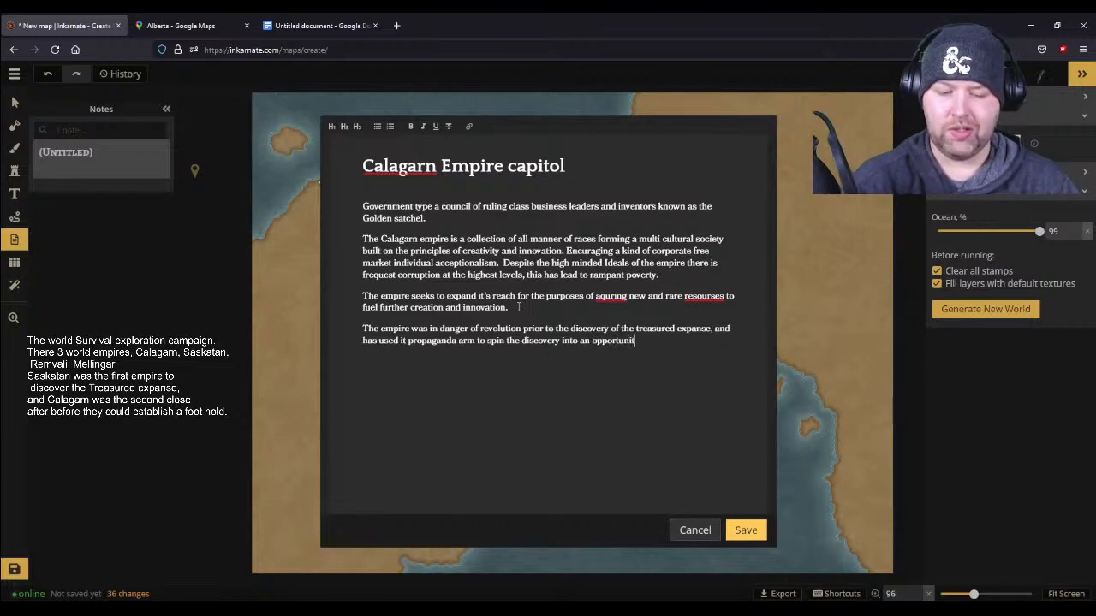
type("y for ithose")
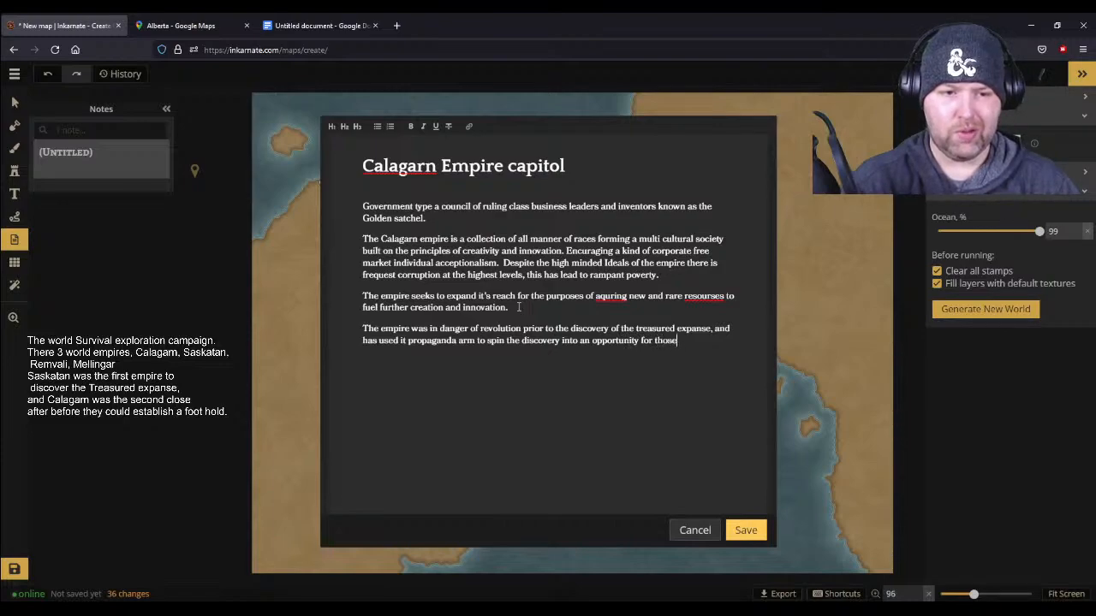
type(" less fortu")
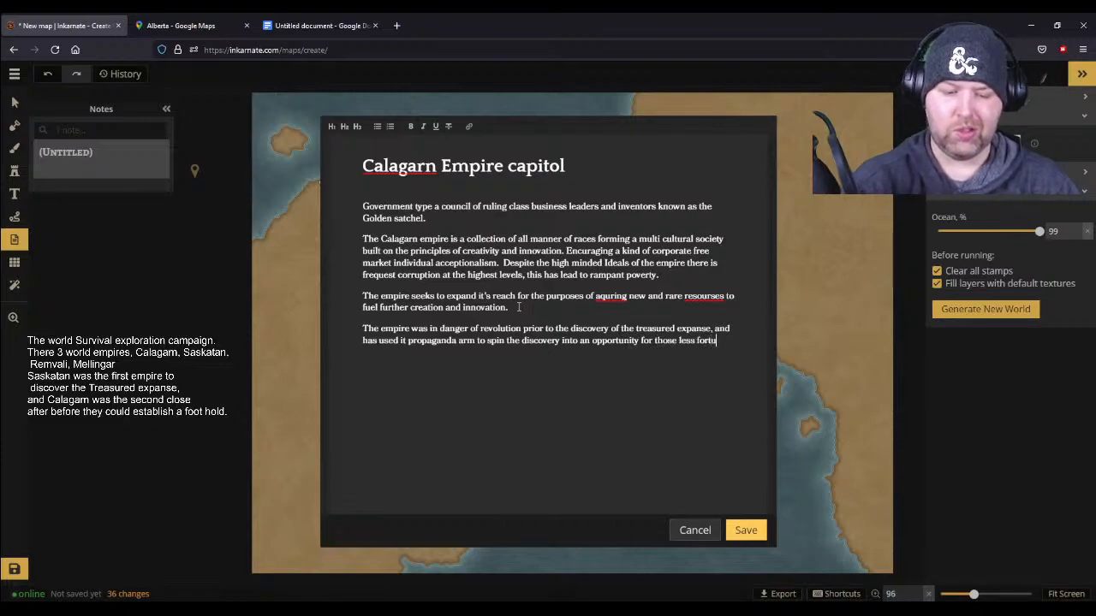
type("nate to start ")
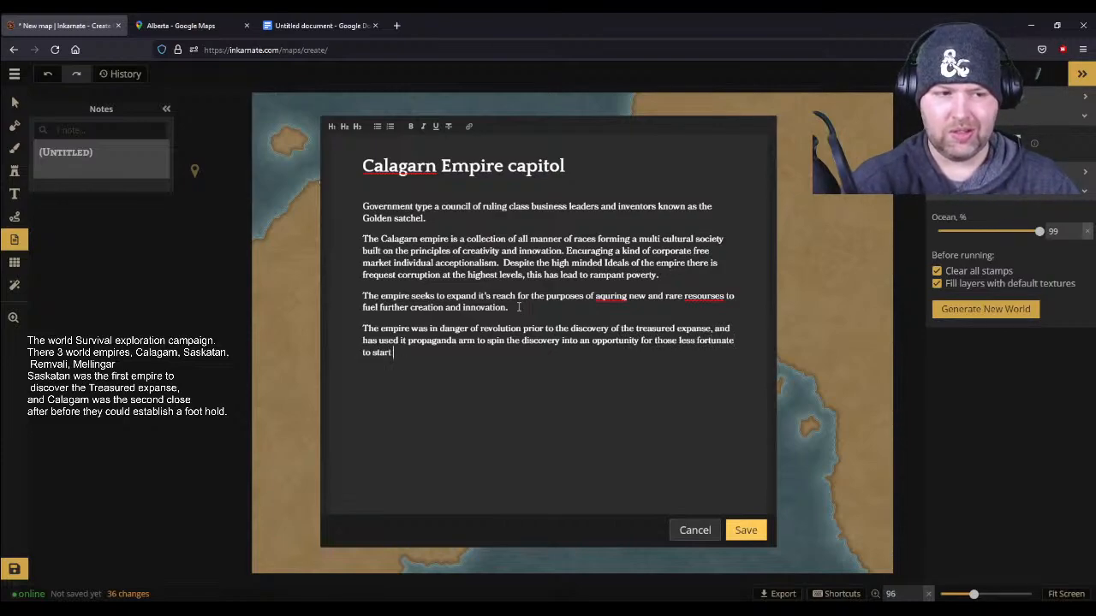
type("fresh in a new land.")
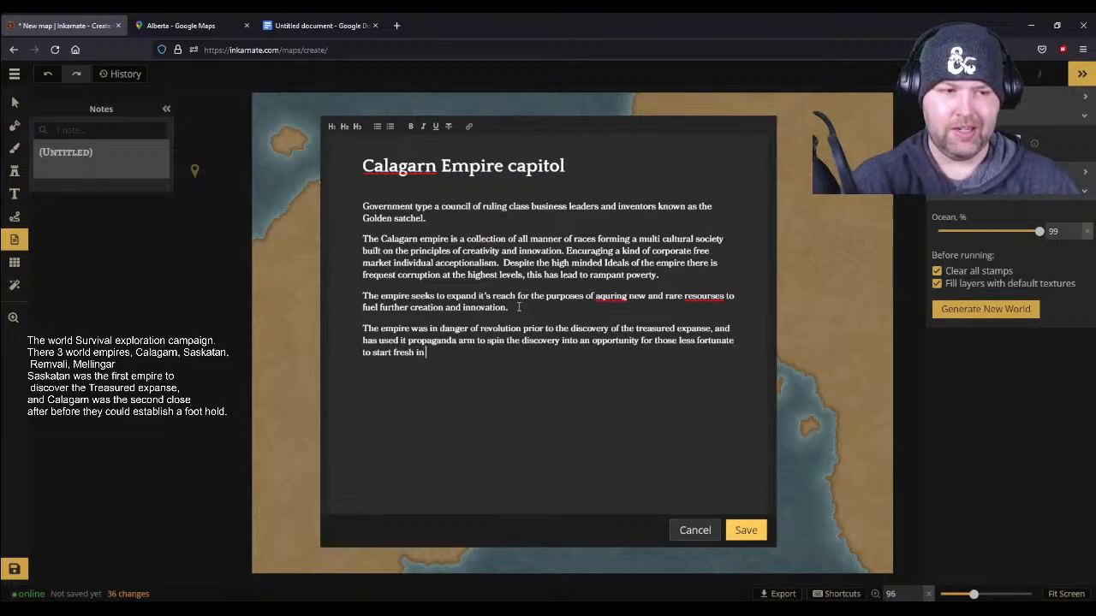
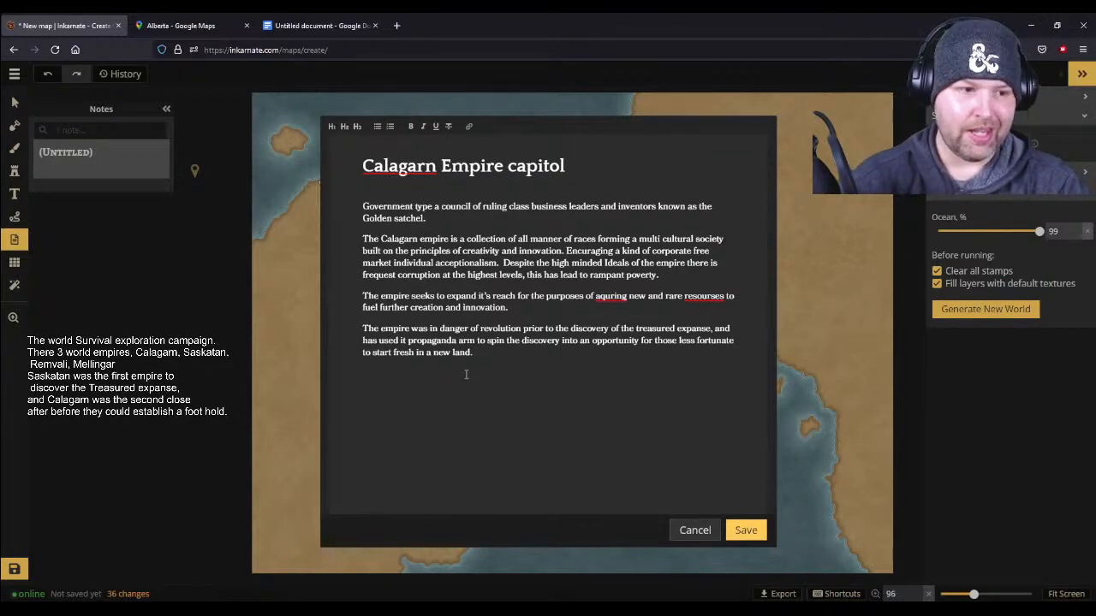
- Start a new closing paragraph in the Calagarn note with "They had spent years at war with the Saskatan Empire,"
type("The")
type("had ")
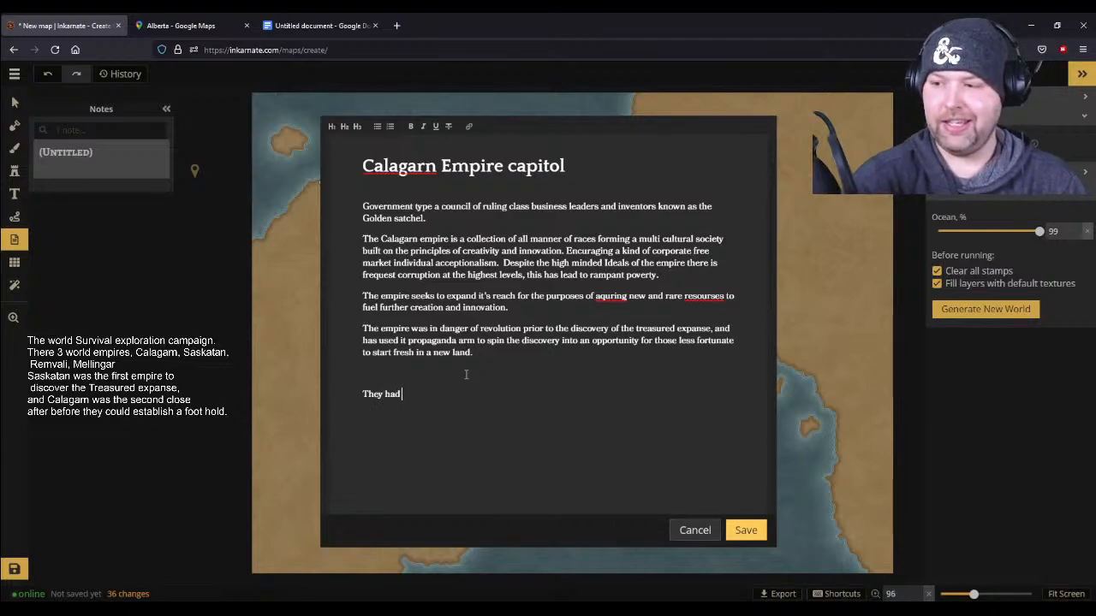
type("spent")
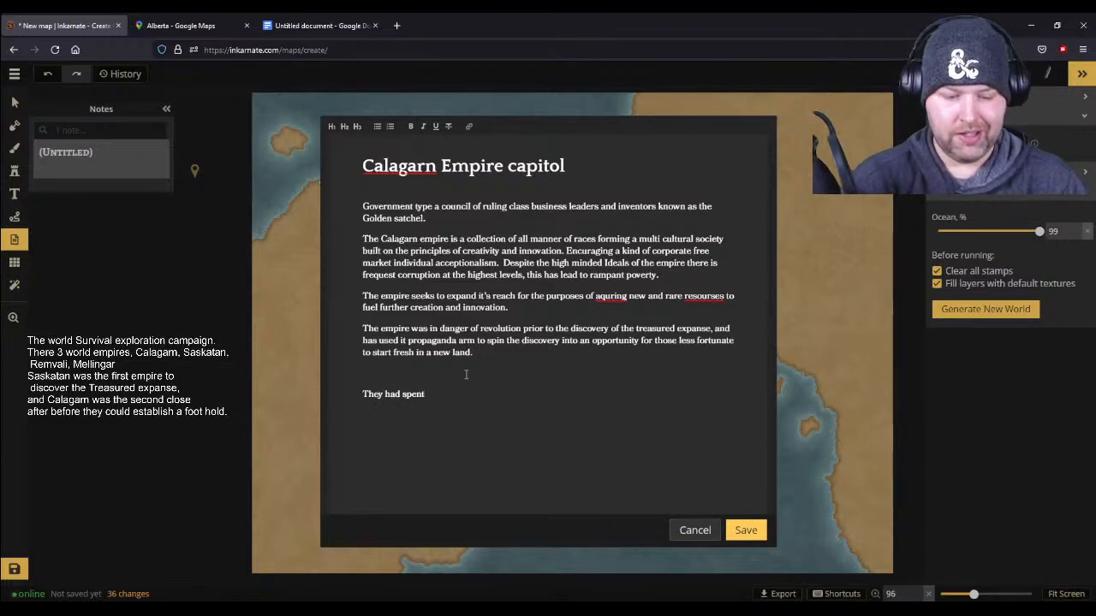
type(" years at war w")
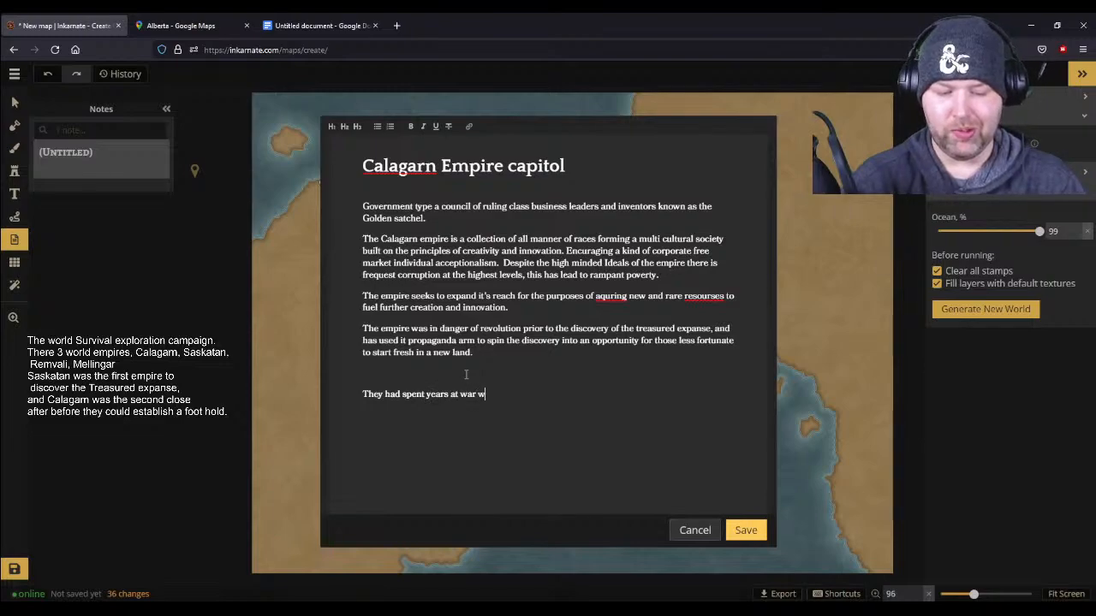
type("ith the Sask")
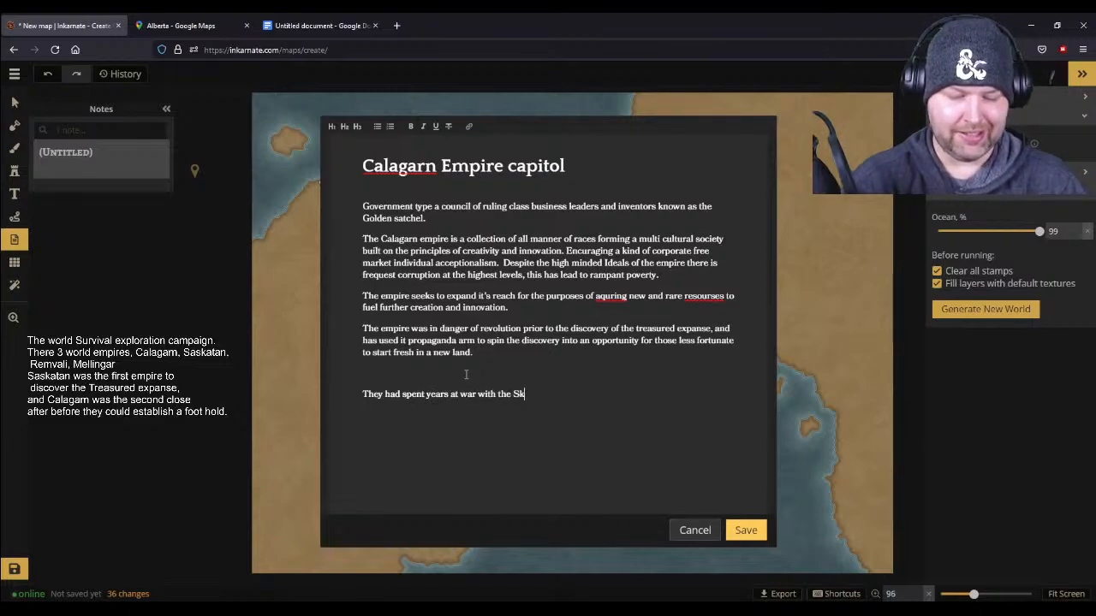
type("at")
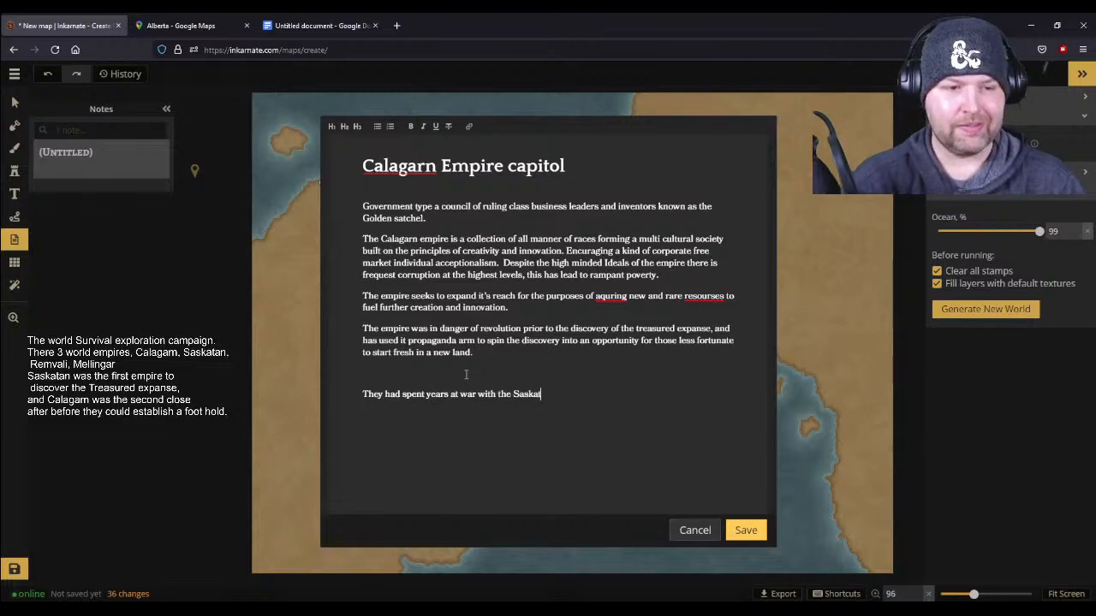
type("an Empire,")
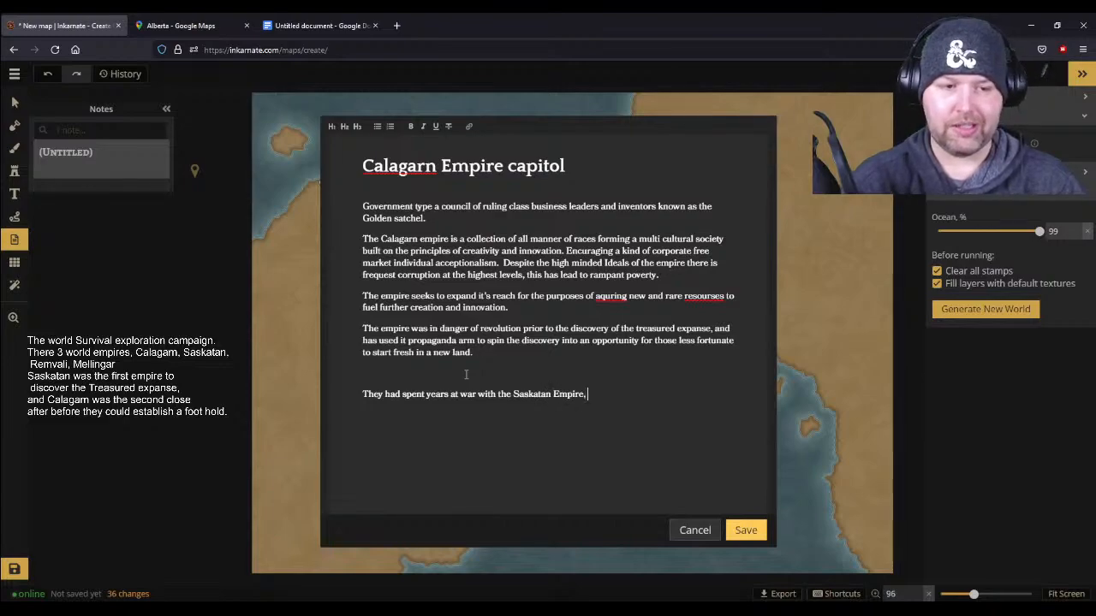
type(" however and uneasy p")
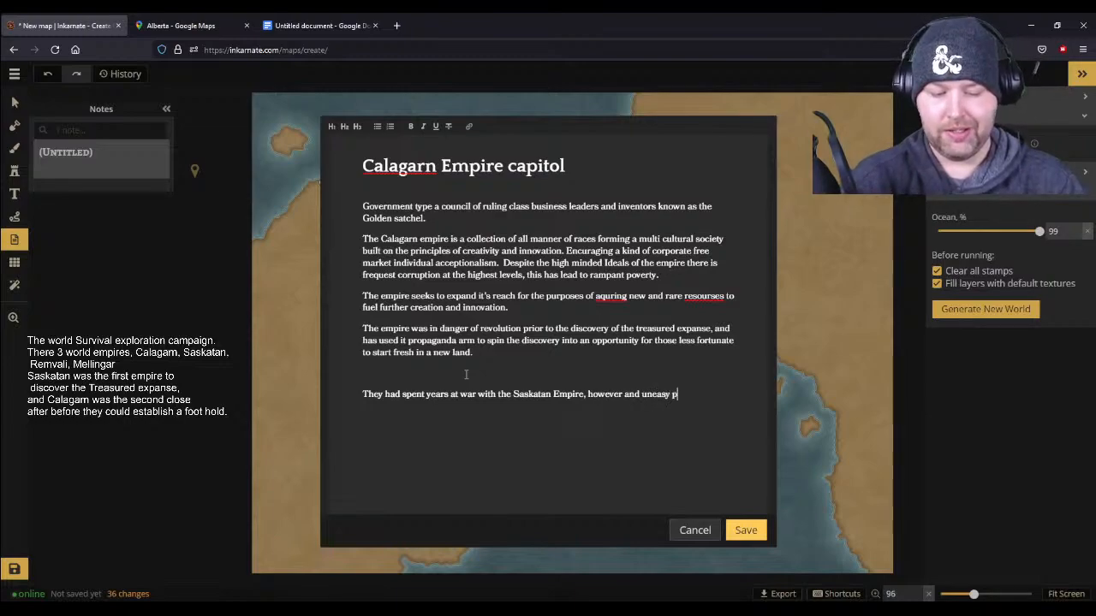
type("eace has be")
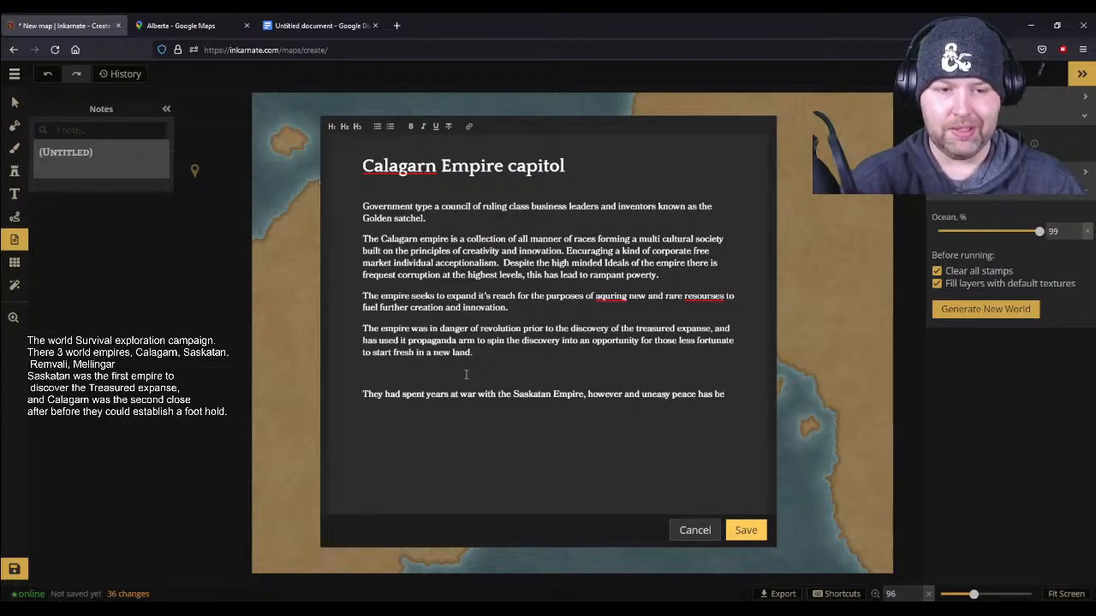
type("en establ")
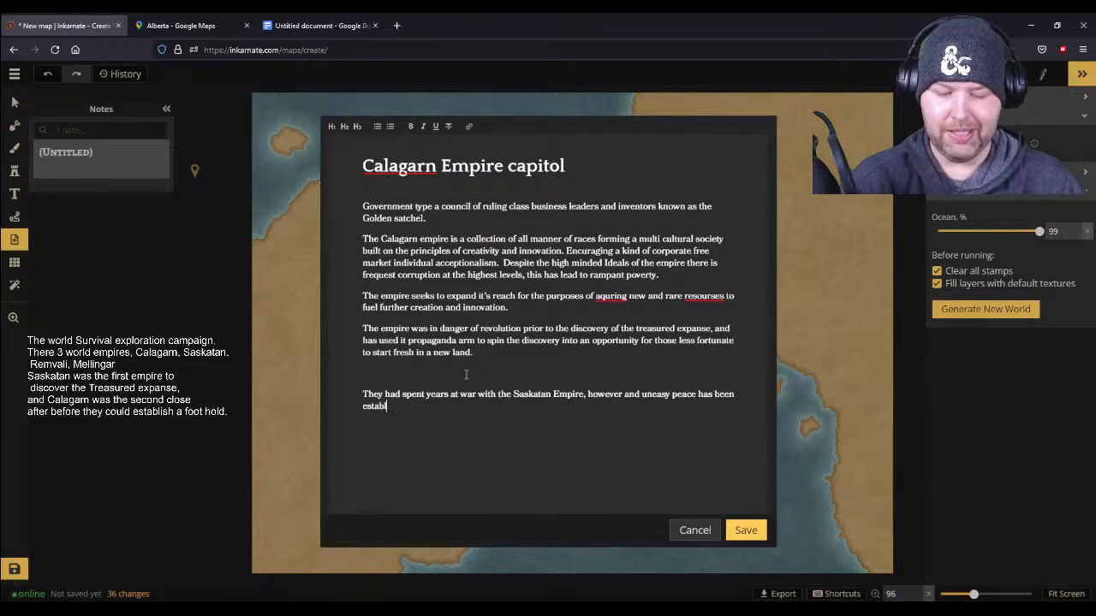
type("ished for the last")
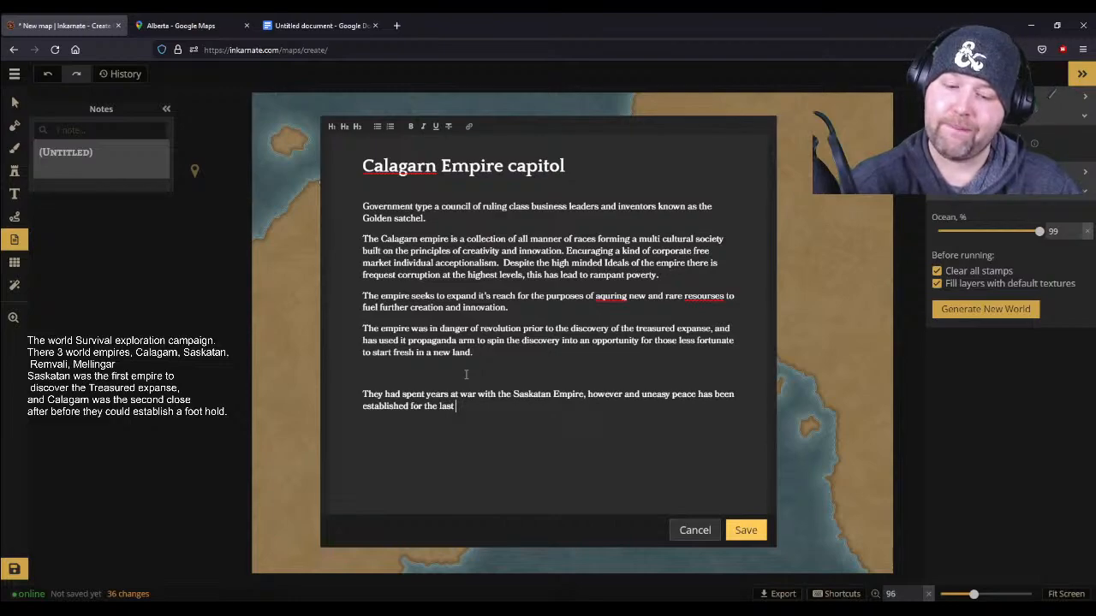
- Finish the war sentence with "however and uneasy peace has been established for the last 50 years." and save the note
type("50 years.")
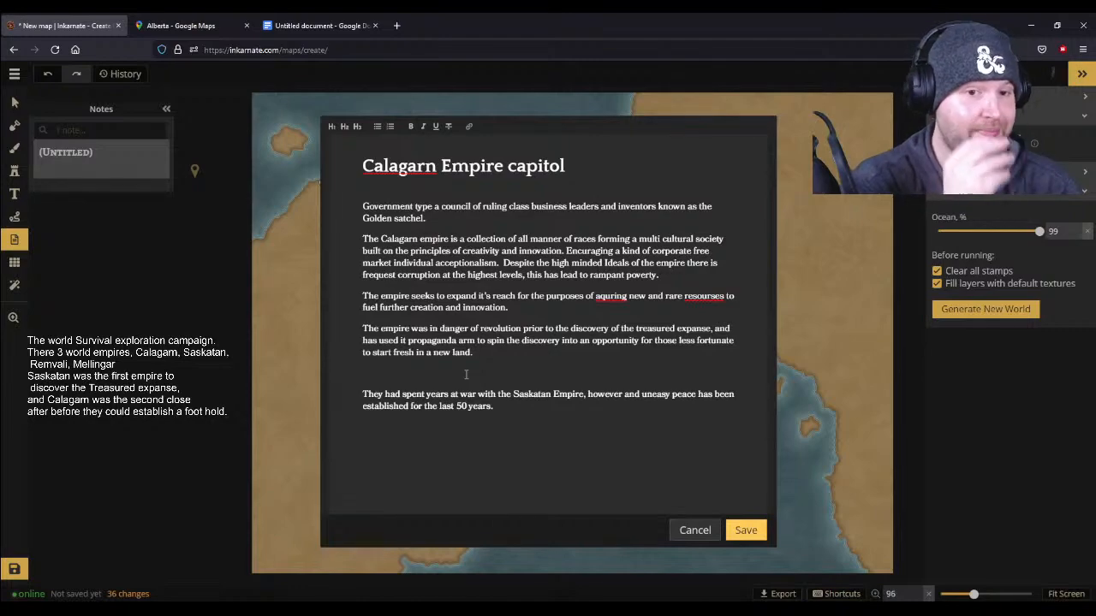
left_click(738, 533)
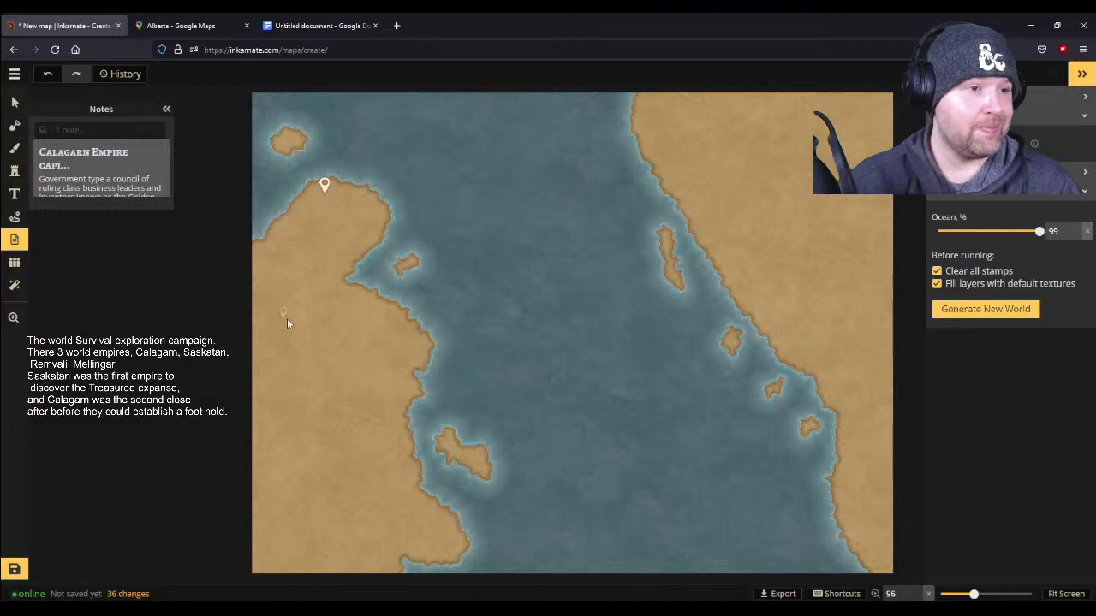
- Place a new note on the western landmass's east coast, north of the large island, and title it "Saskatan Empire"
left_click(419, 353)
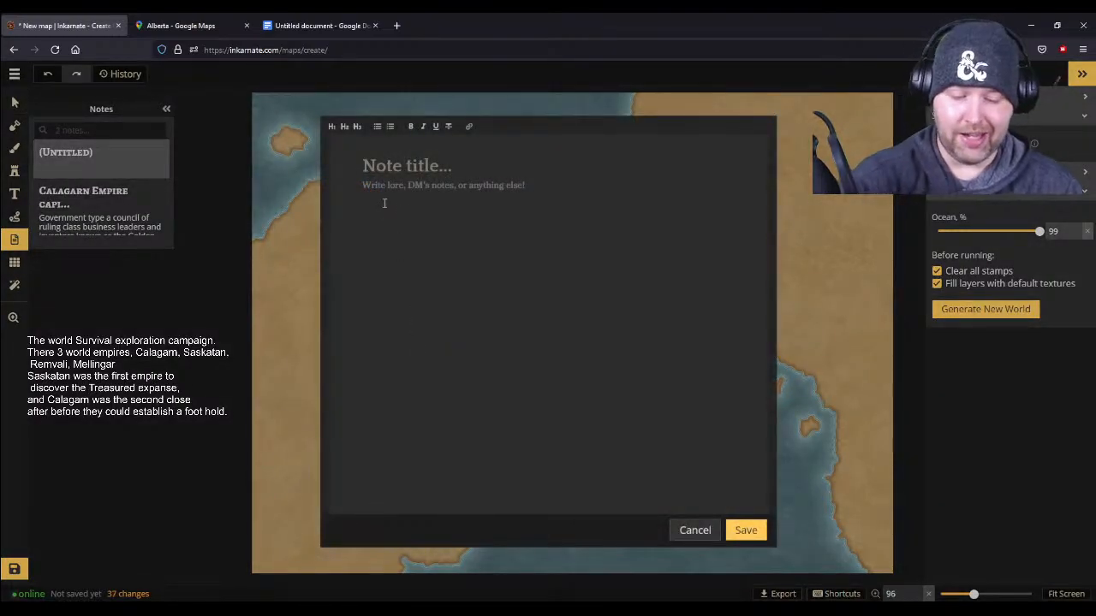
type("Saskatan")
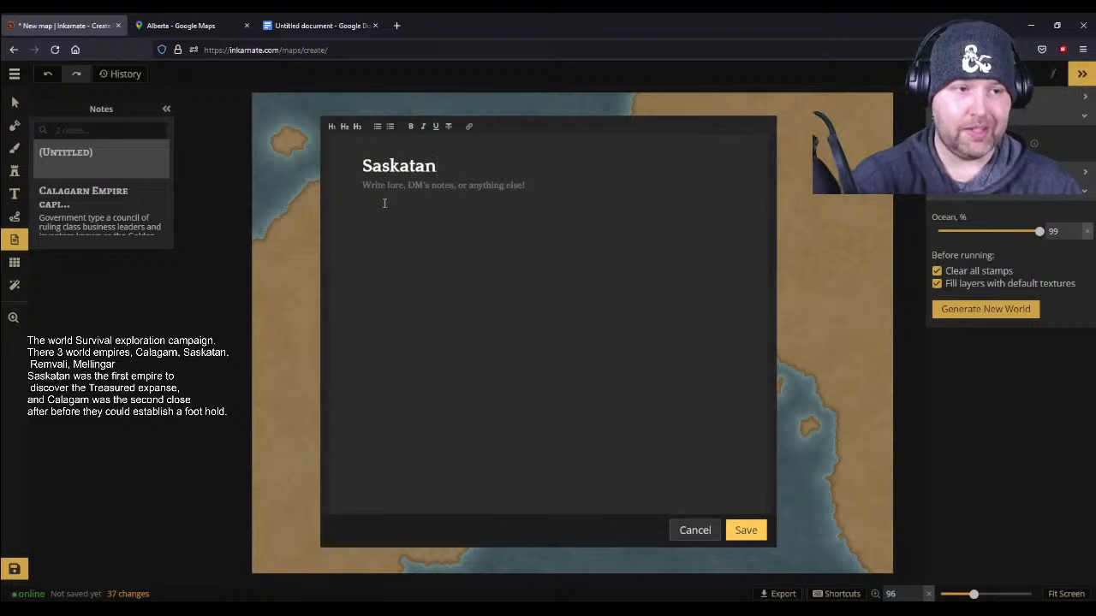
type(" empire.")
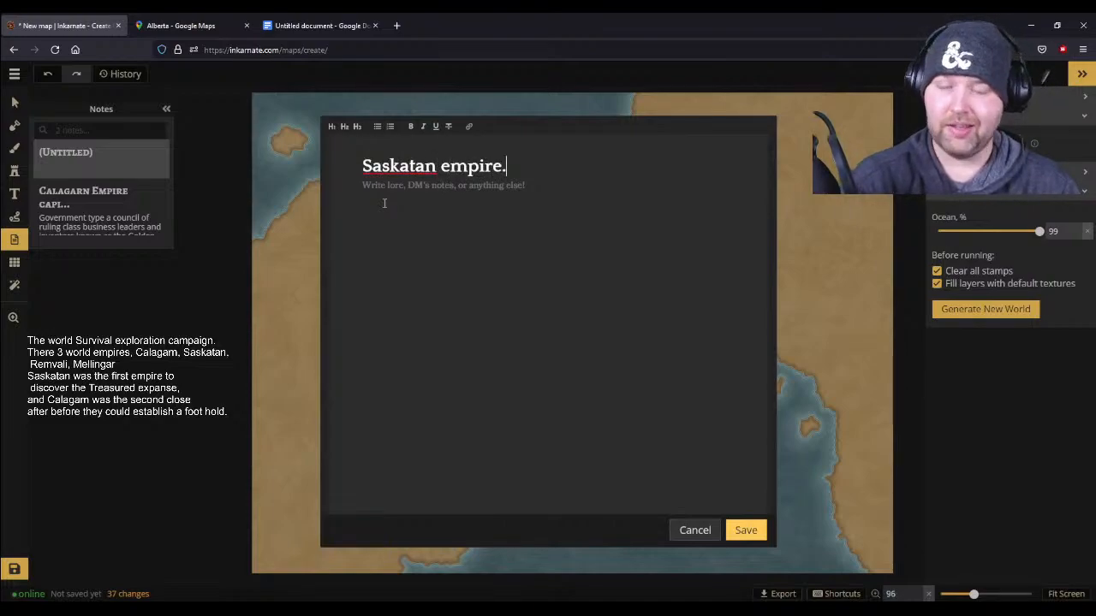
key("BackSpace")
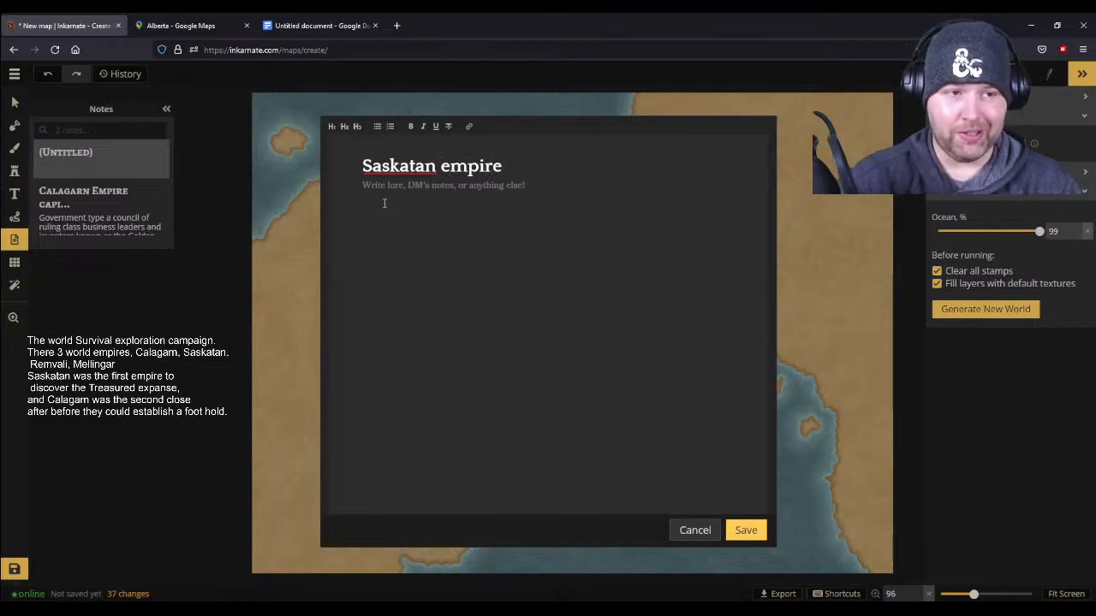
key("ctrl+Left")
key("Delete")
type("E")
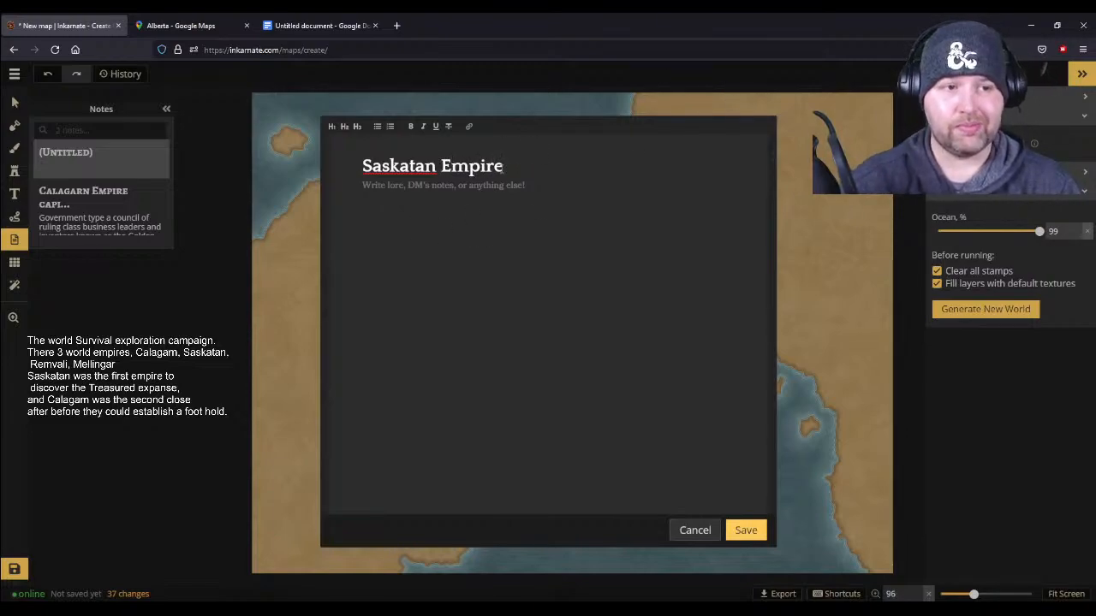
key("End")
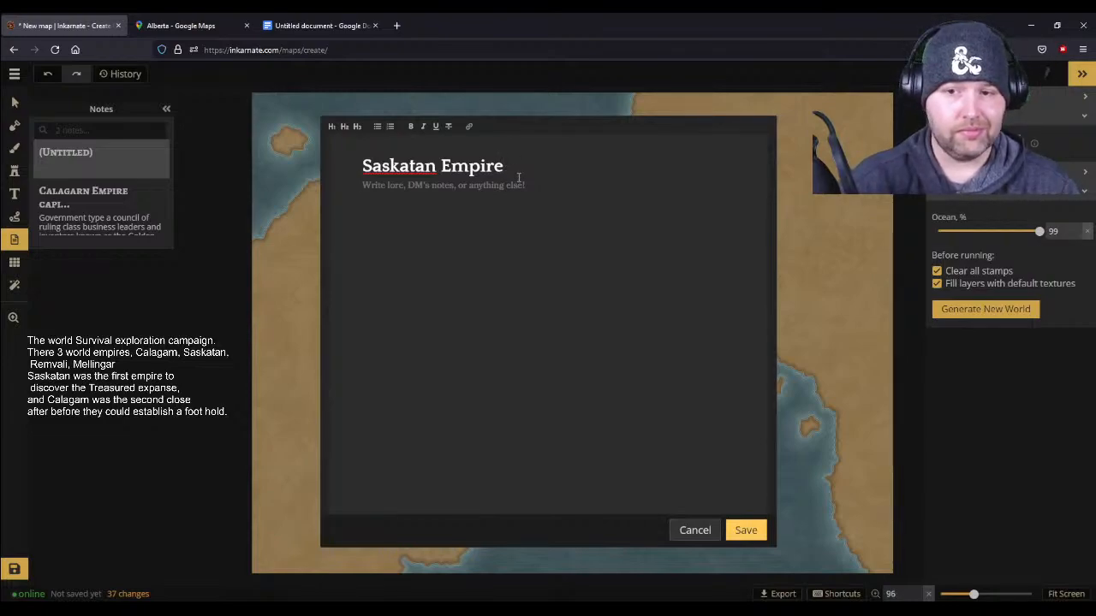
- Begin the note body below the title with "The Saskatan empire in a monarcy"
key("Return")
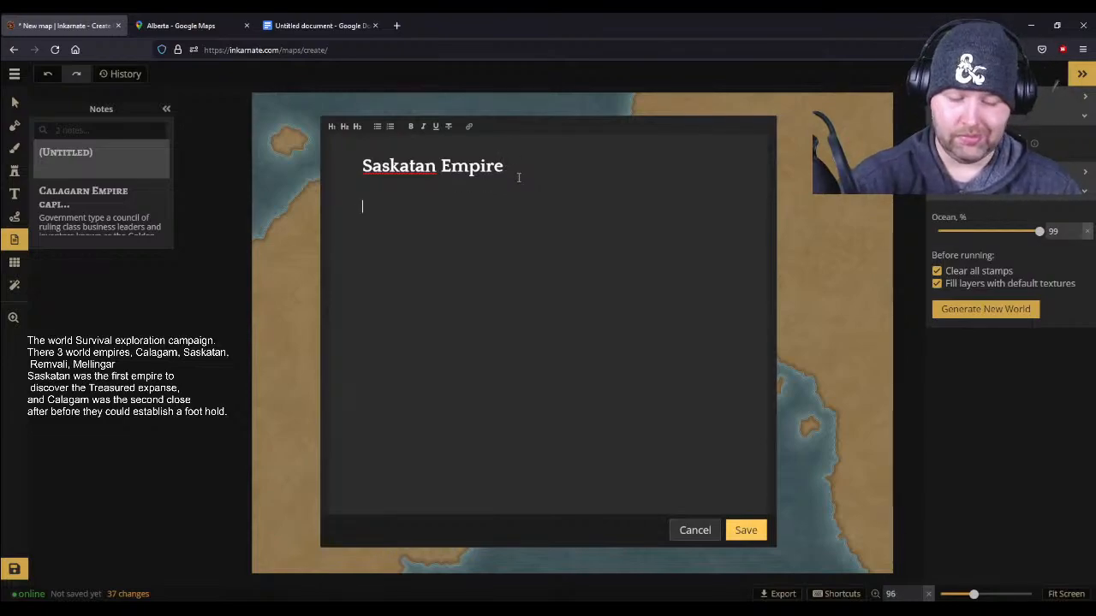
type("The Sas")
key("BackSpace")
type("Saskatan emp")
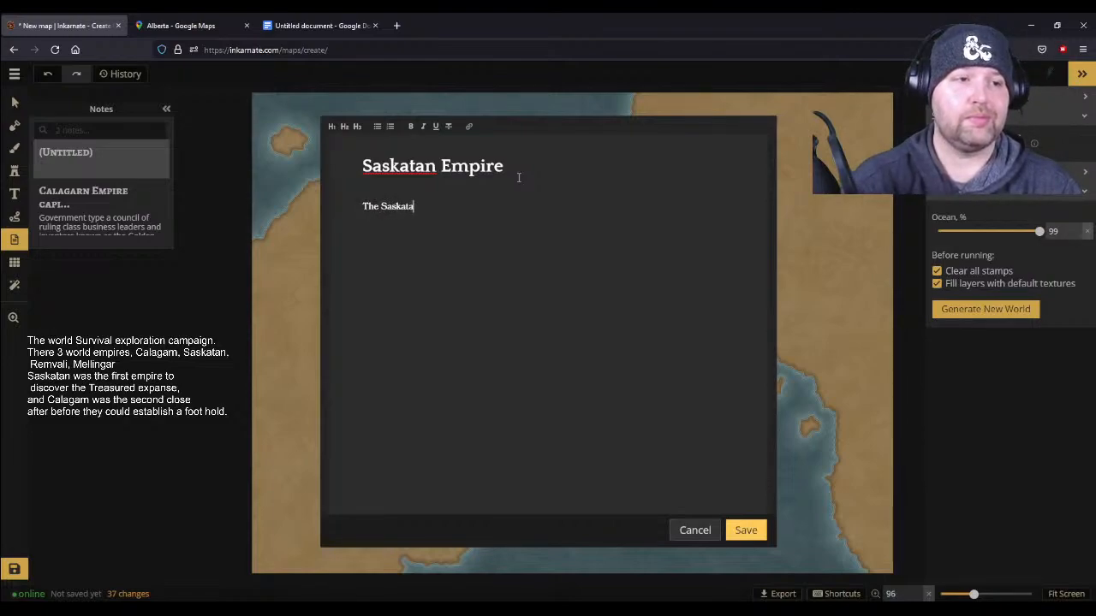
type("ire ")
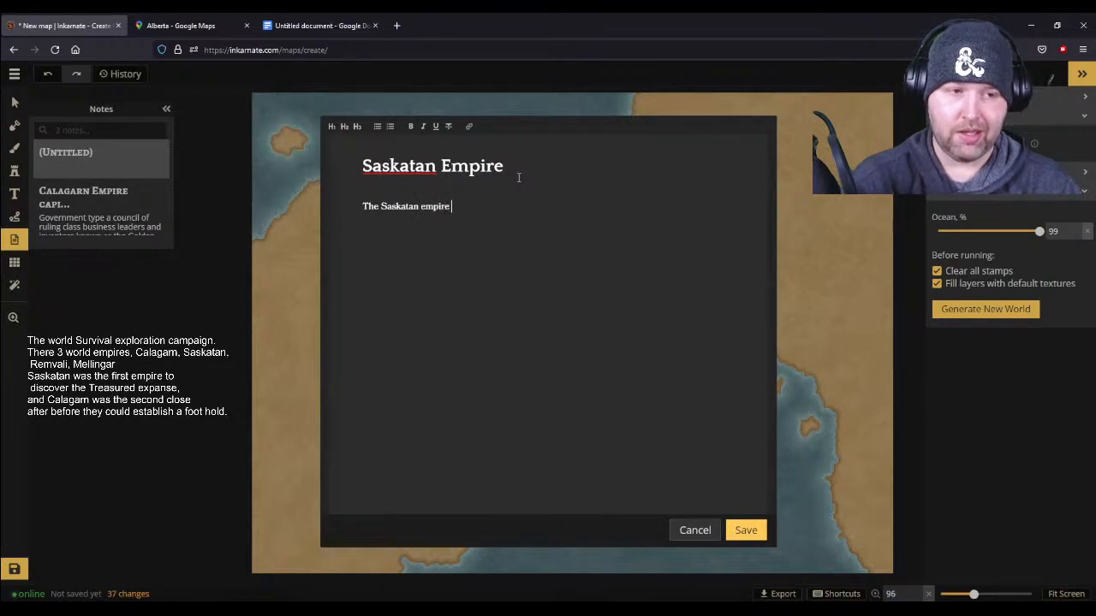
type("in a Monarky")
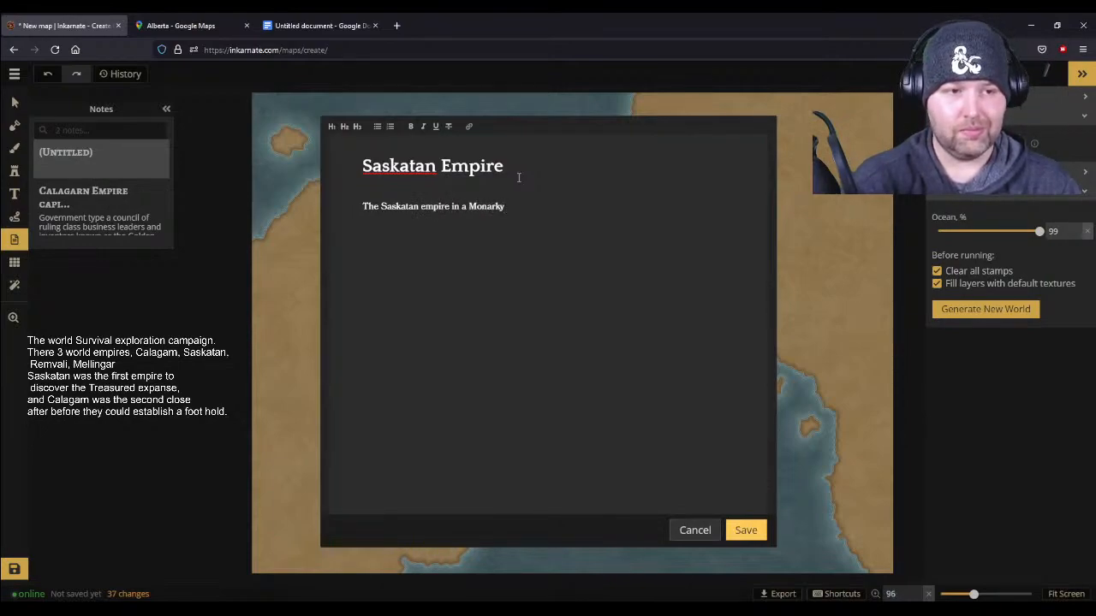
key("BackSpace")
key("BackSpace")
type("cy")
key("BackSpace")
key("BackSpace")
key("BackSpace")
key("BackSpace")
key("BackSpace")
key("BackSpace")
key("BackSpace")
type("monarcy")
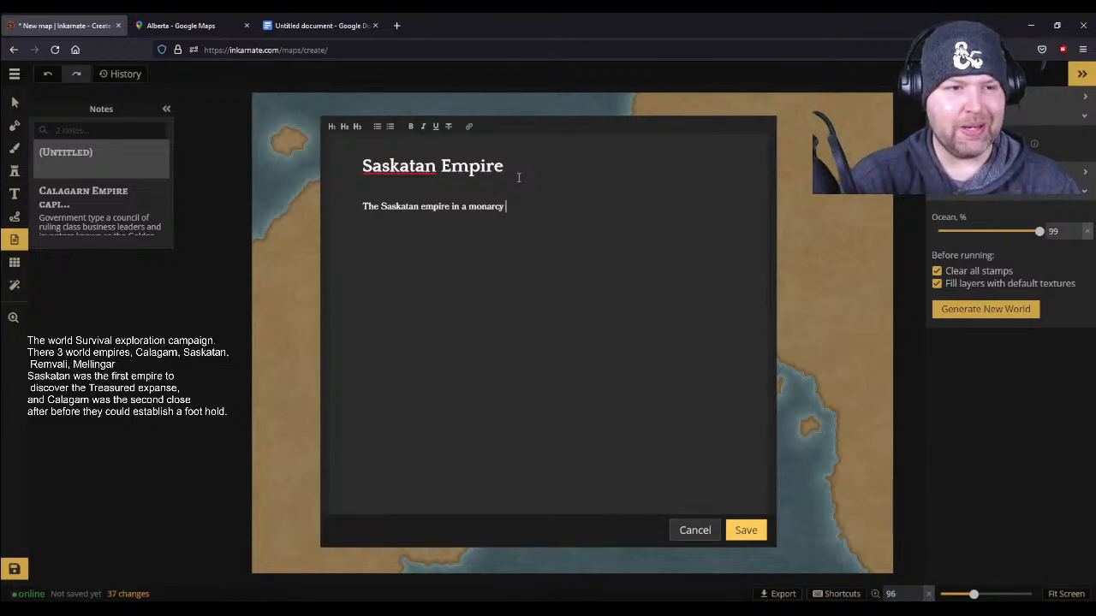
- Continue the opening sentence with ", they have a long history of warfare"
type("They are")
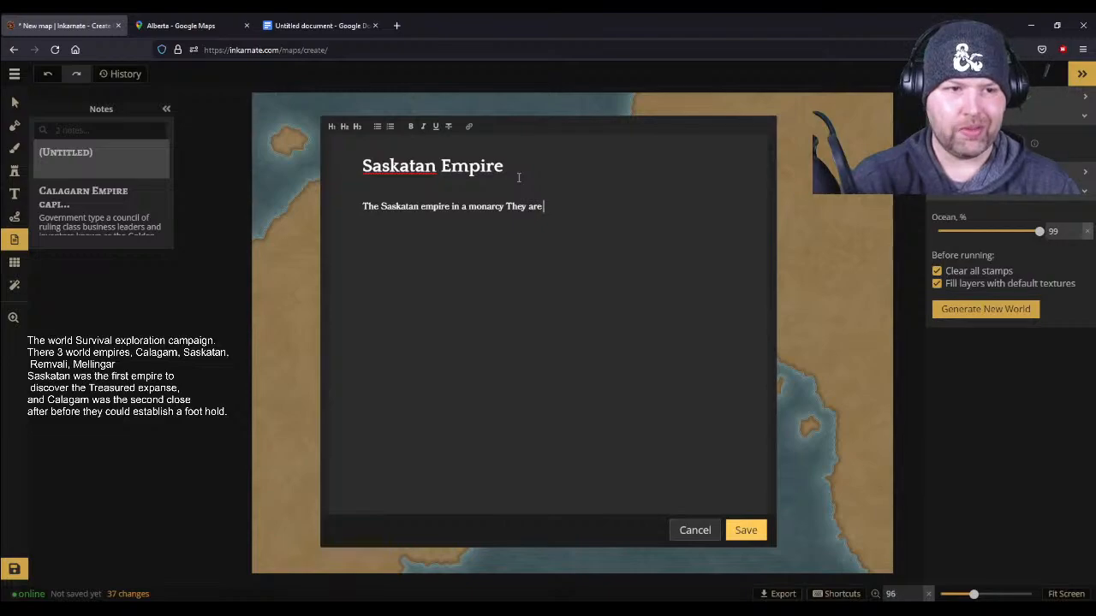
key("BackSpace")
key("BackSpace")
key("BackSpace")
key("BackSpace")
key("BackSpace")
key("BackSpace")
key("BackSpace")
key("BackSpace")
type(", they have a long history of war")
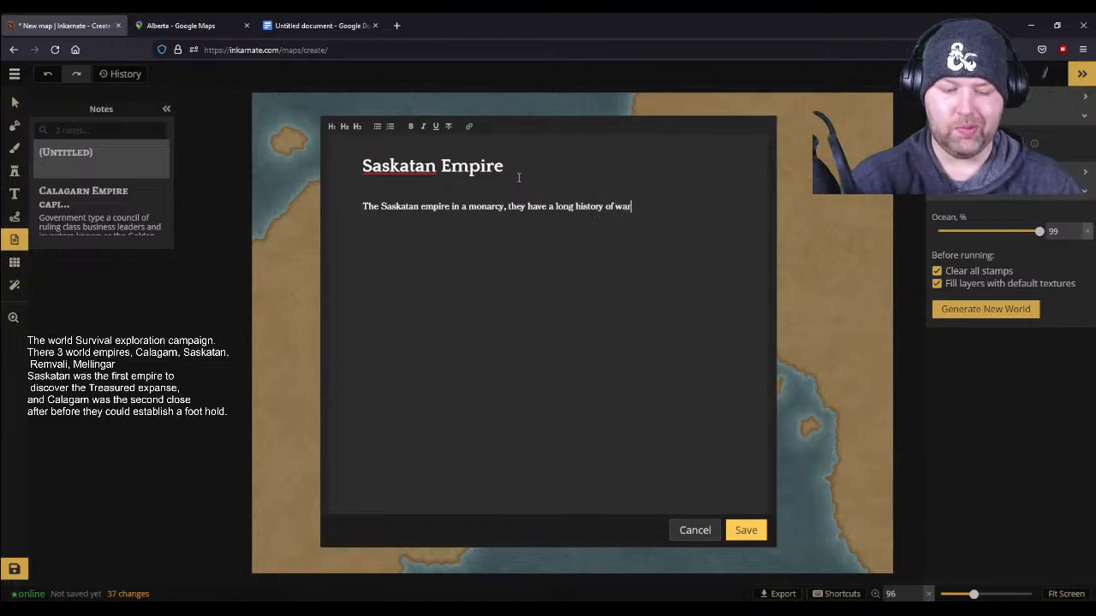
type("fare")
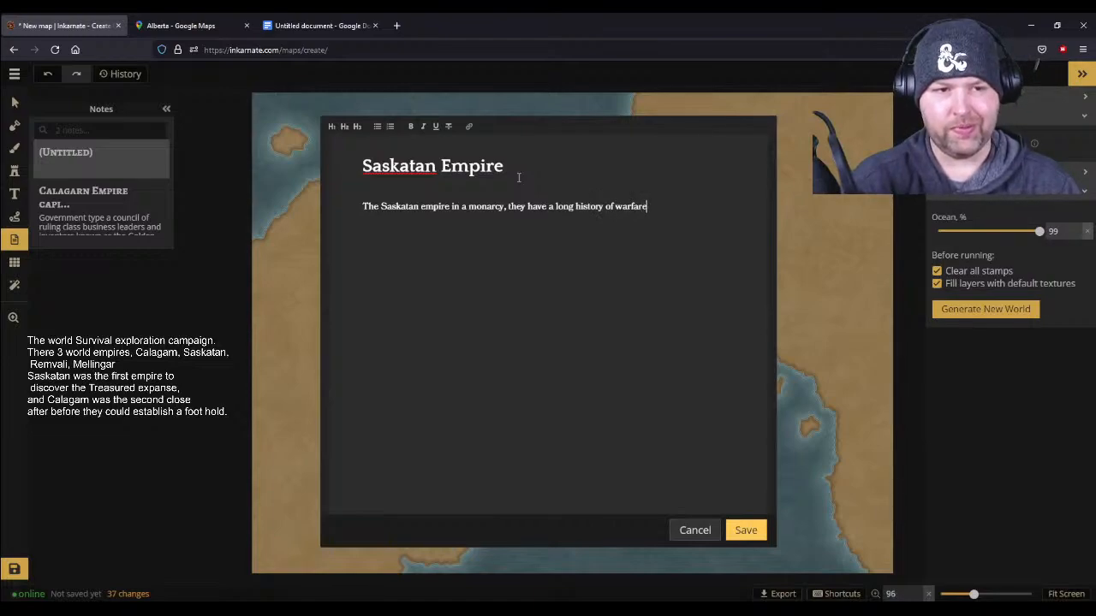
type(", and h")
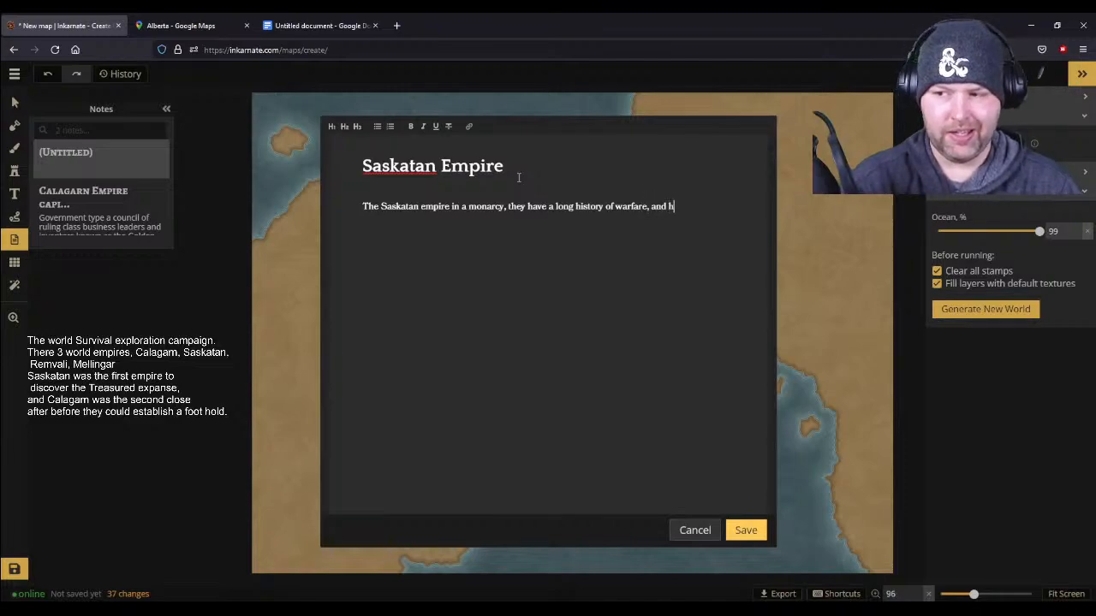
type("ave been at way")
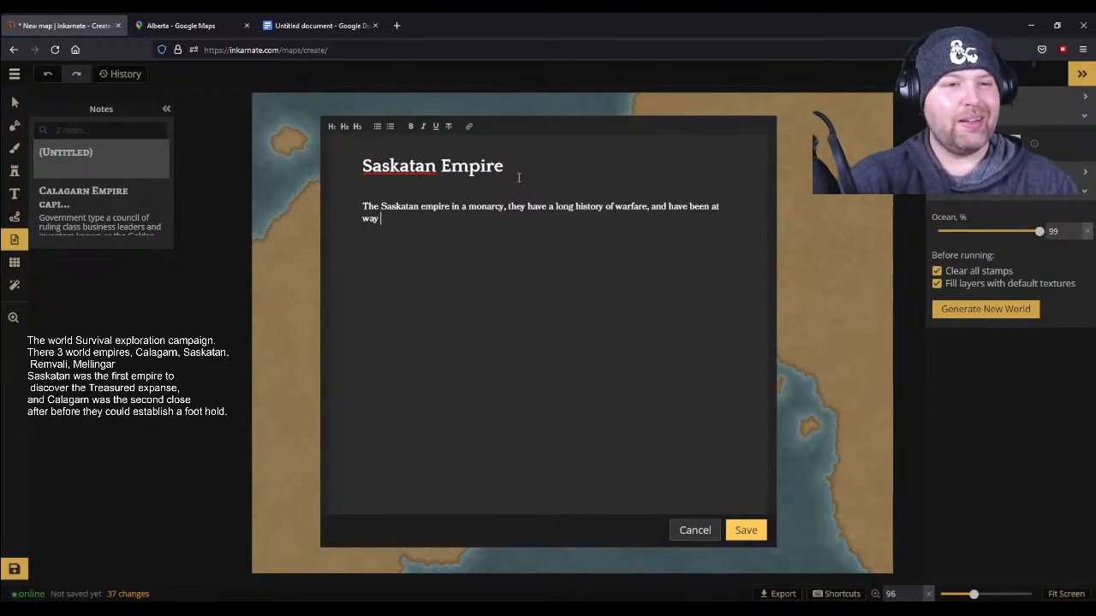
- Extend the warfare sentence with ", and have been at war with everyother empire"
key("BackSpace")
key("BackSpace")
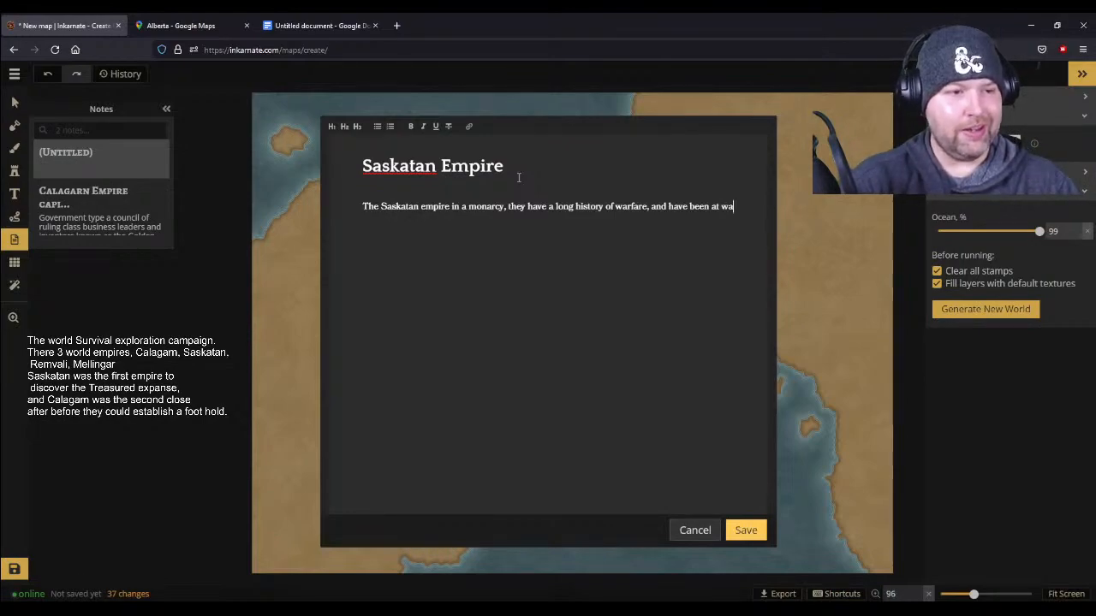
type("r with every")
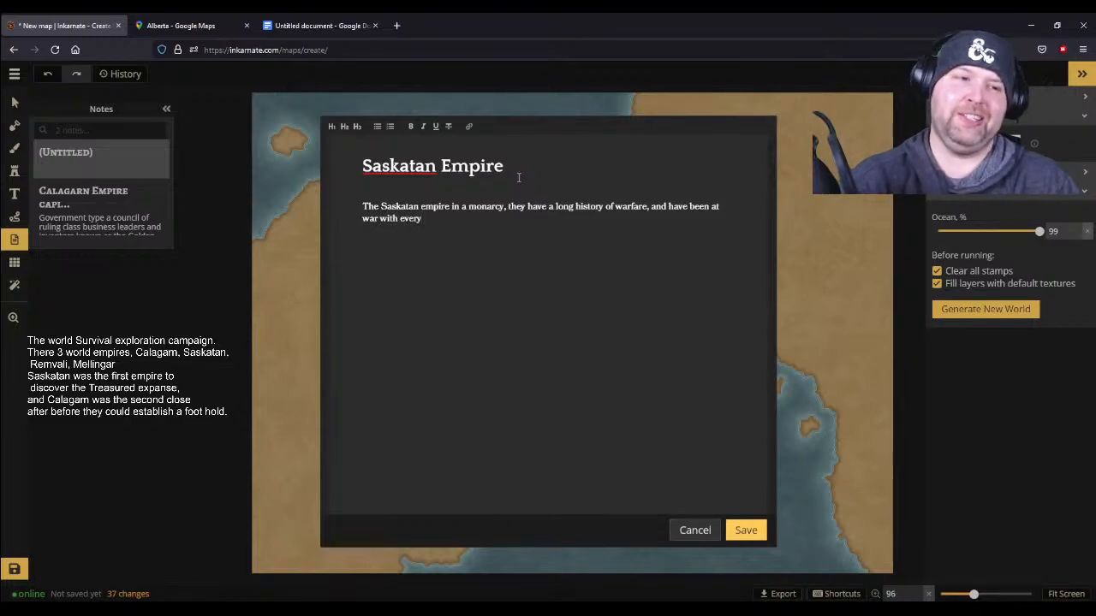
type("other e")
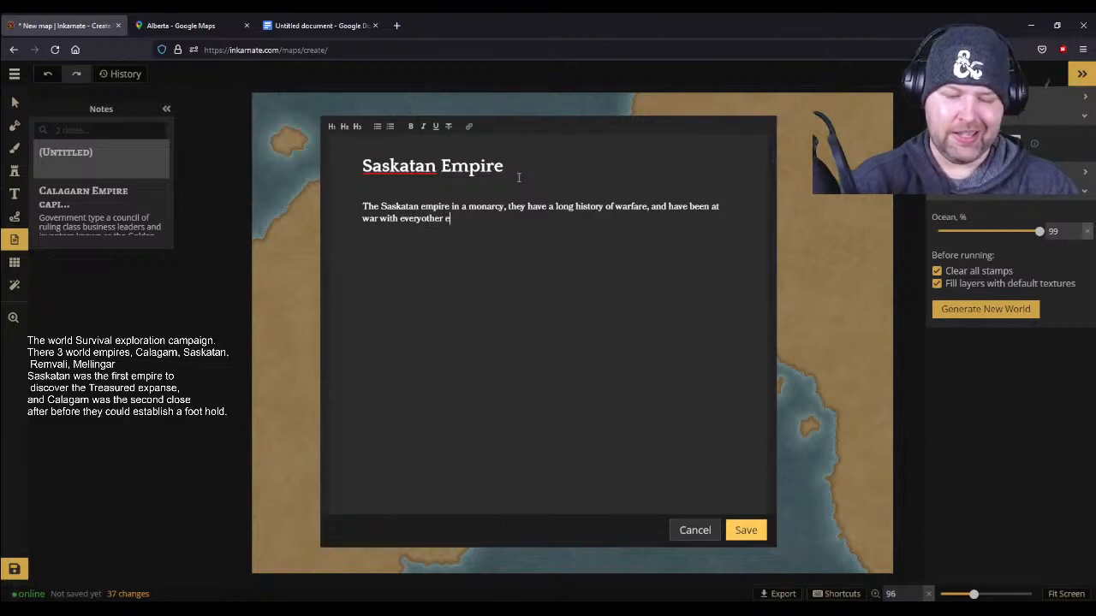
type("mpire in some")
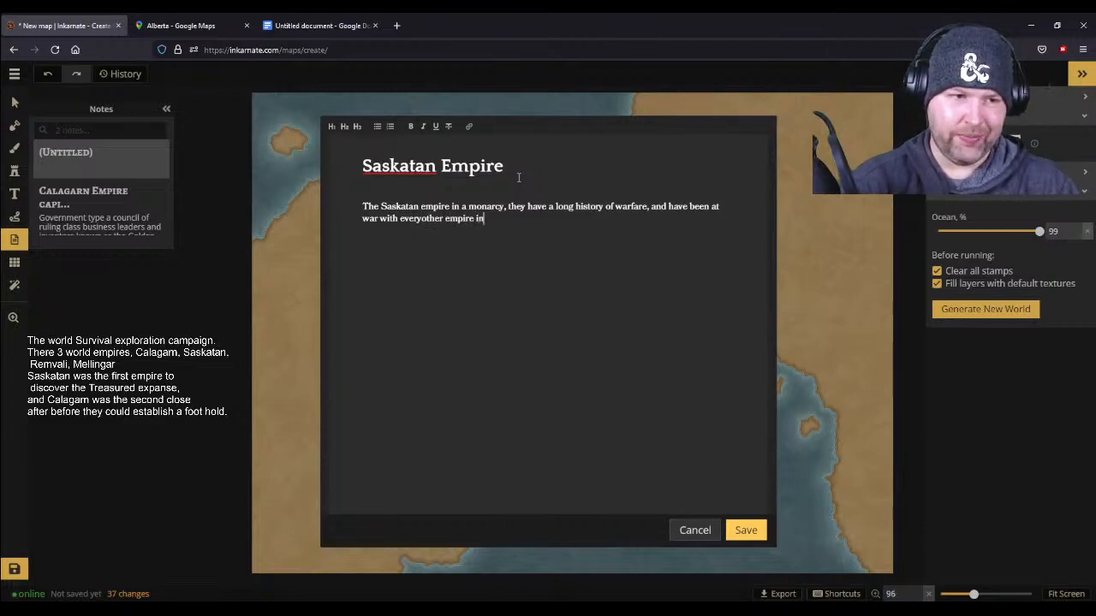
- Continue the warfare sentence after "empire" with "at come point in thie history but"
key("BackSpace")
key("BackSpace")
key("BackSpace")
key("BackSpace")
key("BackSpace")
key("BackSpace")
key("BackSpace")
key("BackSpace")
type("at ")
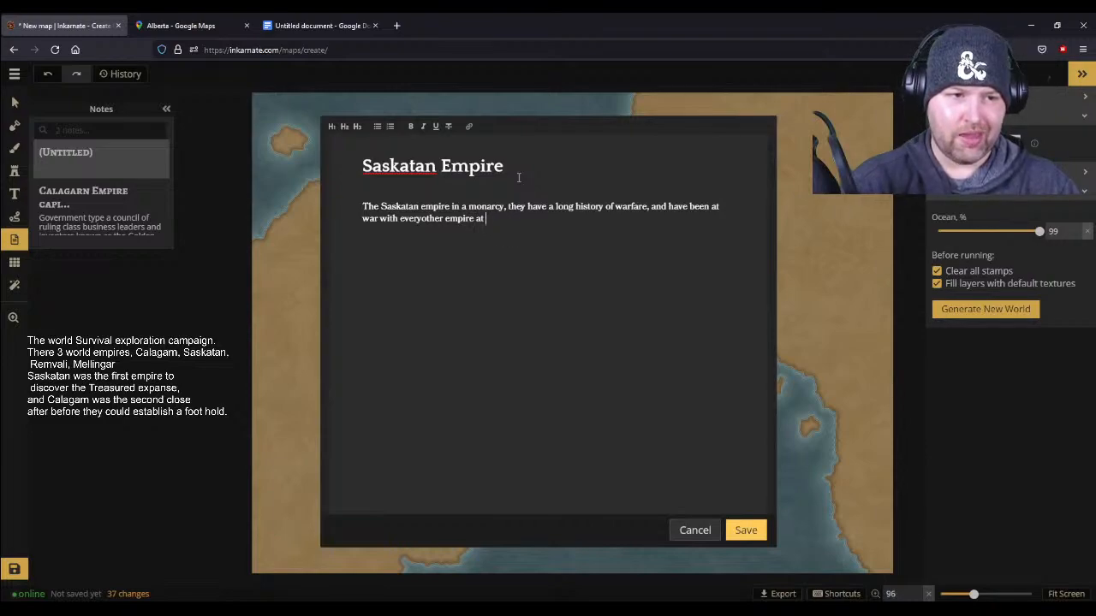
type("come point i")
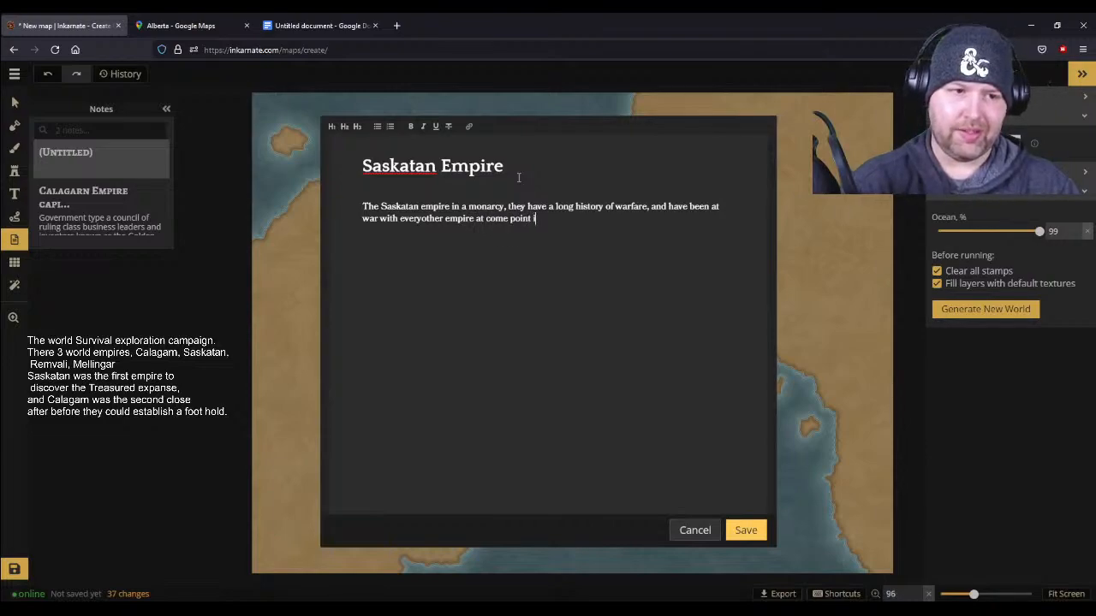
type("n thie histor")
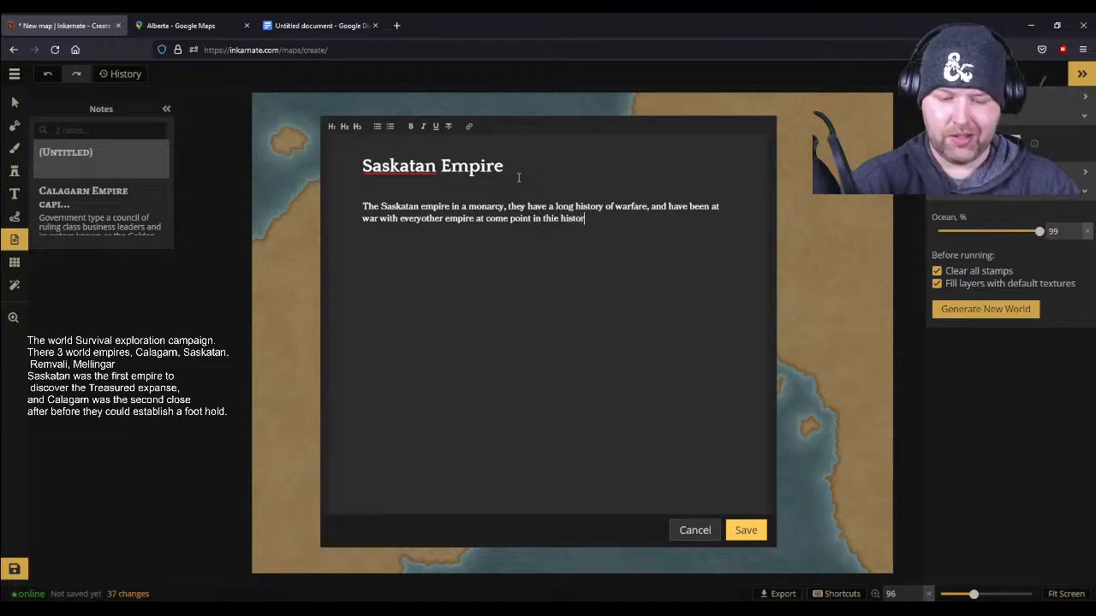
type("y but have a")
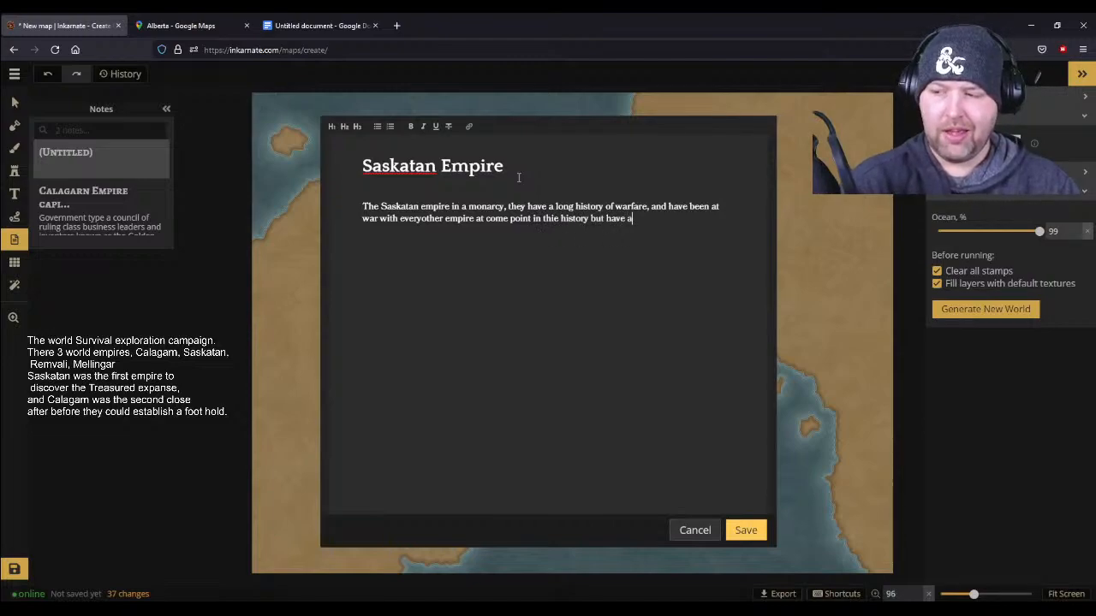
type("lways ha")
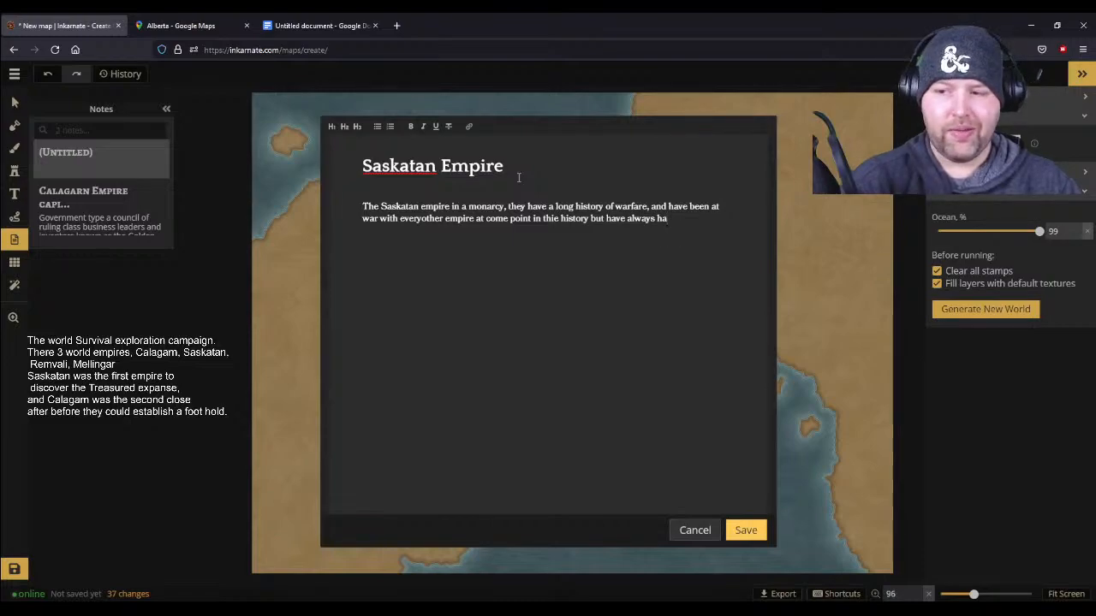
type("ppen")
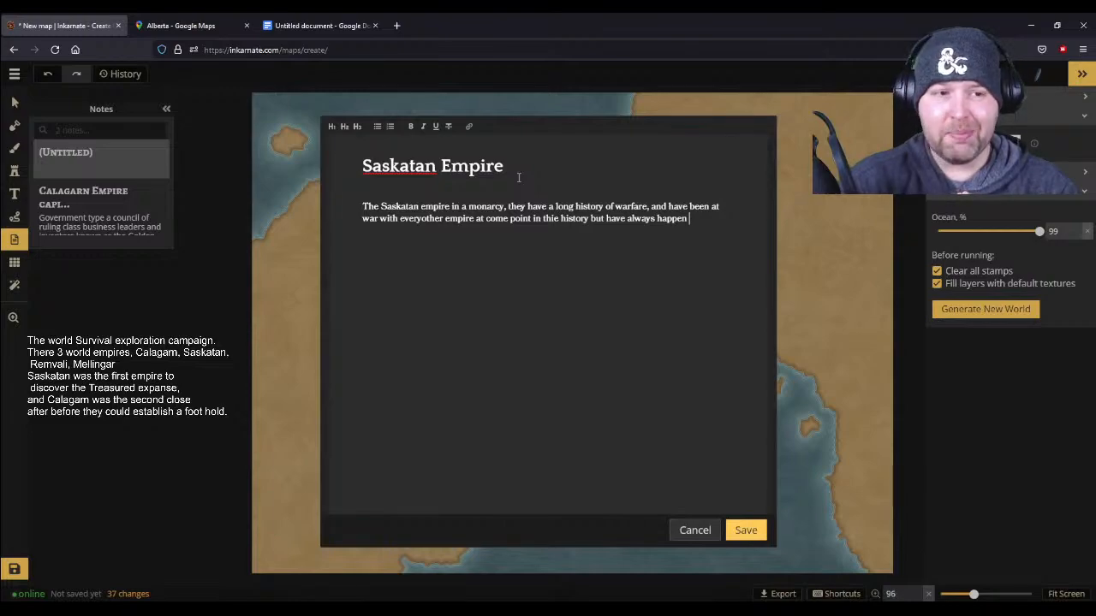
- Extend the warfare sentence with "have always had Most pitter"
key("BackSpace")
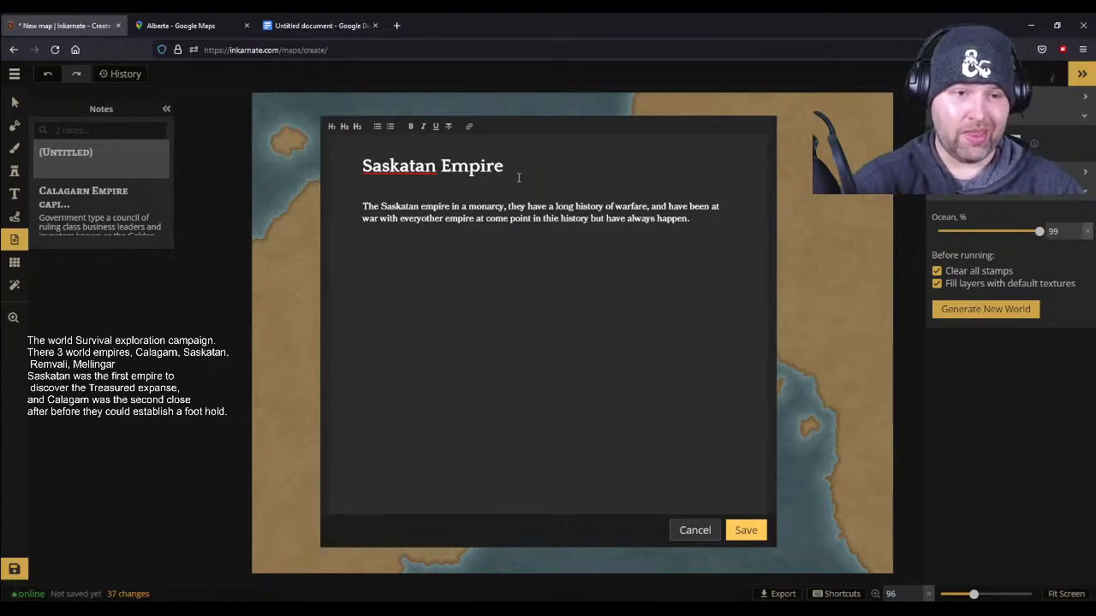
key("BackSpace")
key("BackSpace")
key("BackSpace")
key("BackSpace")
key("BackSpace")
key("BackSpace")
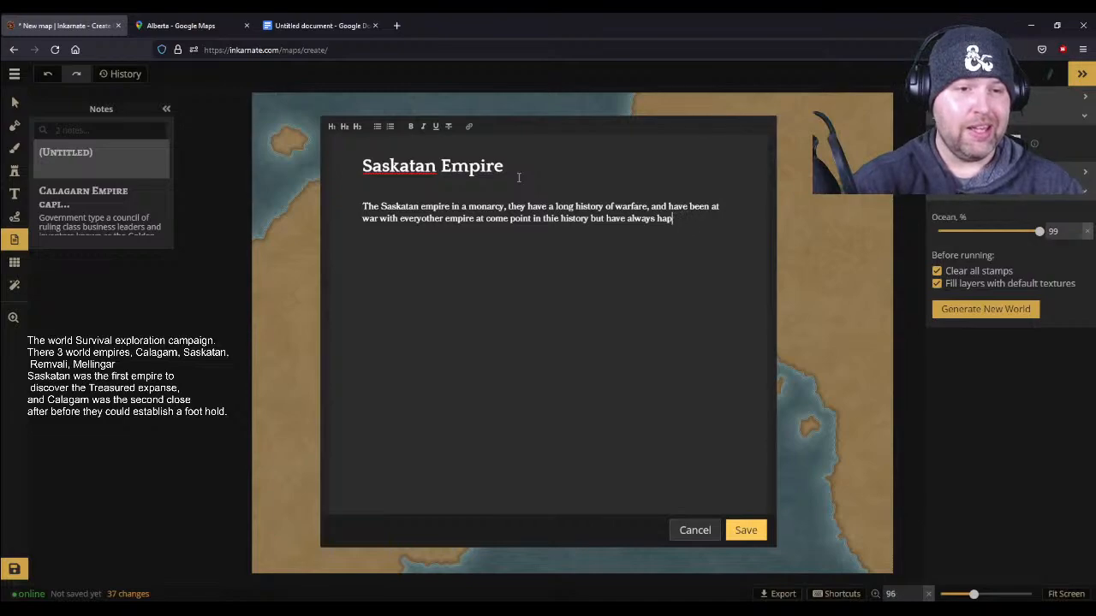
type("had")
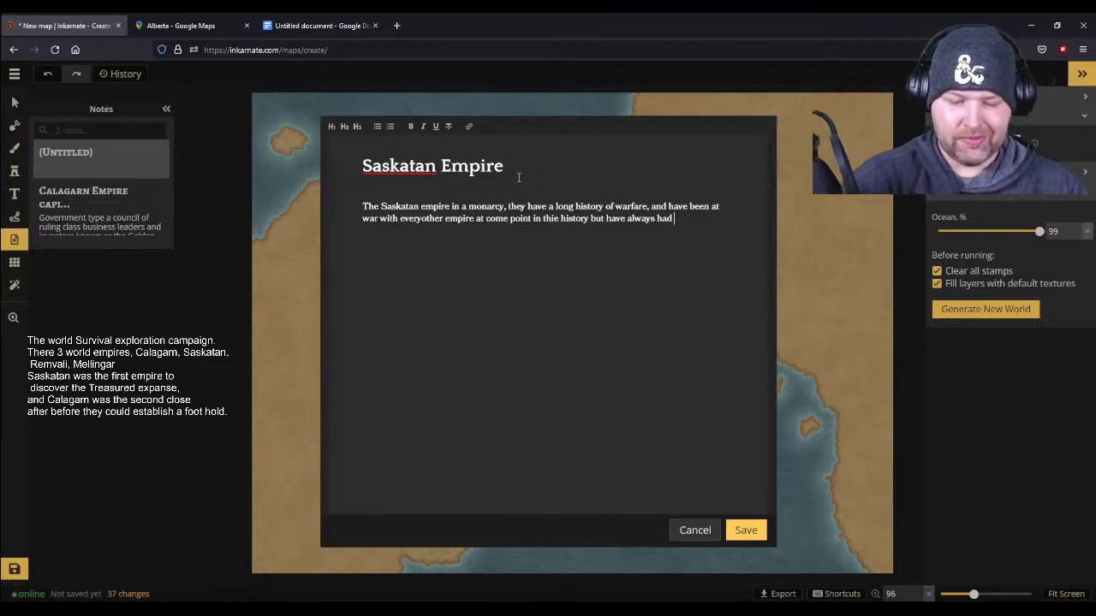
type("Most")
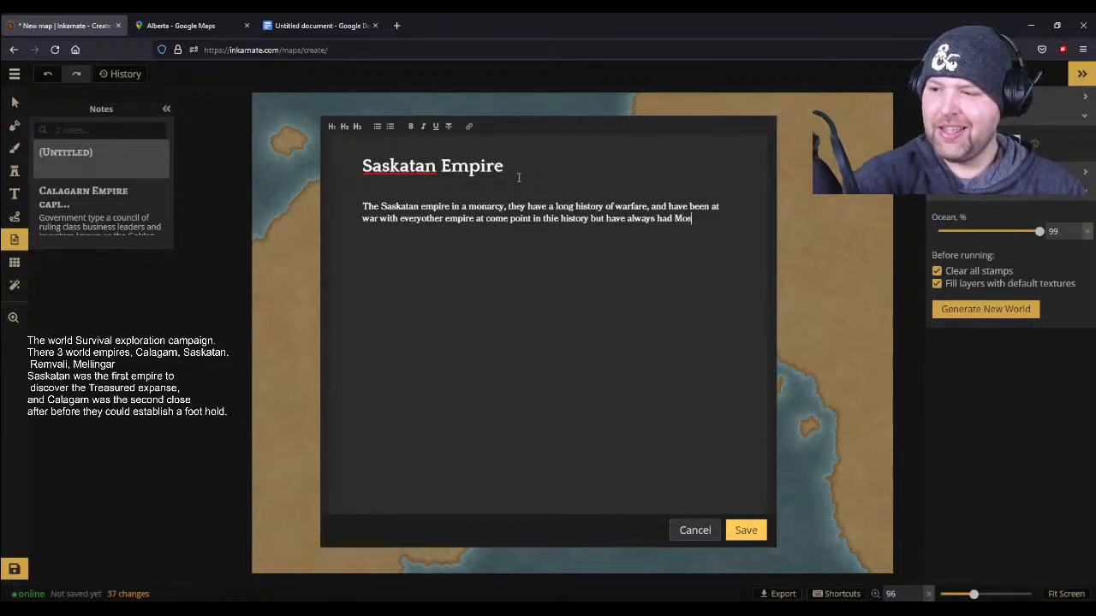
type(" pitter")
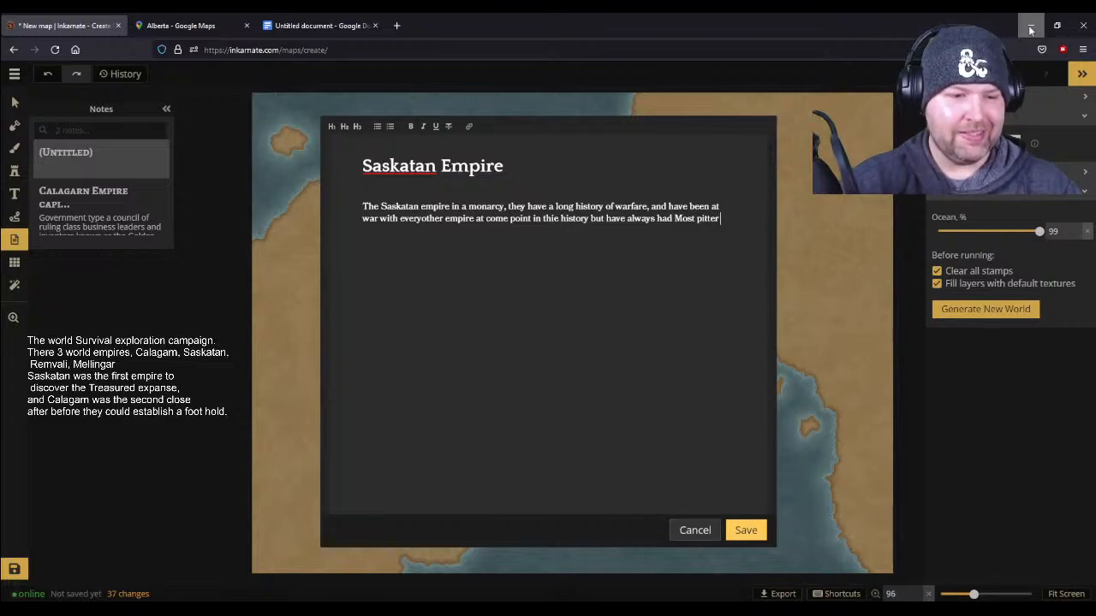
- Correct the phrase "Most pitter" at the end of the sentence to "the most bitter"
left_click(594, 556)
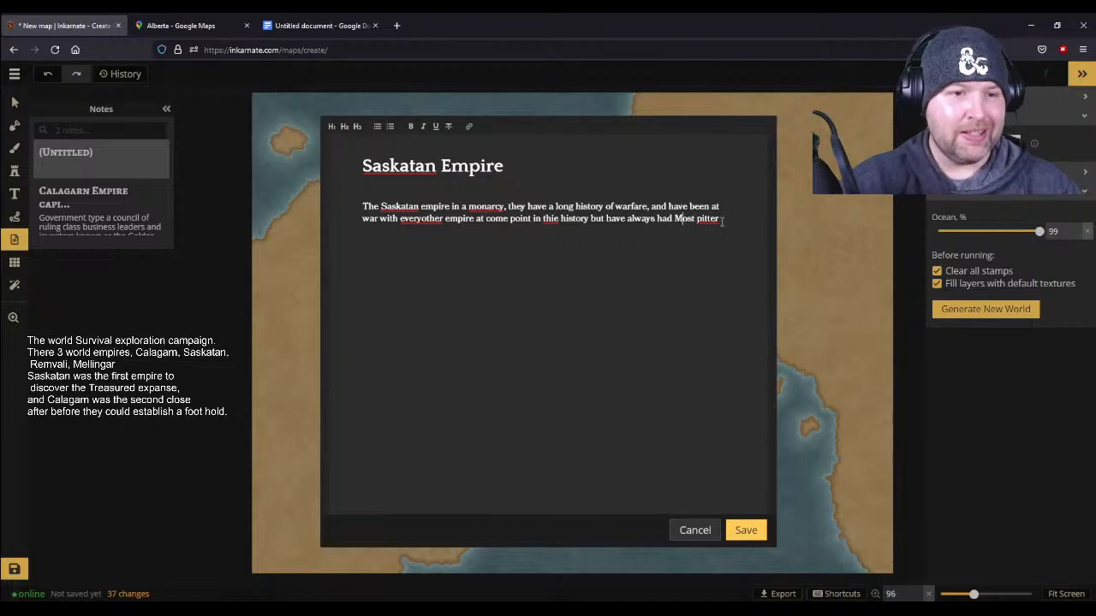
key("BackSpace")
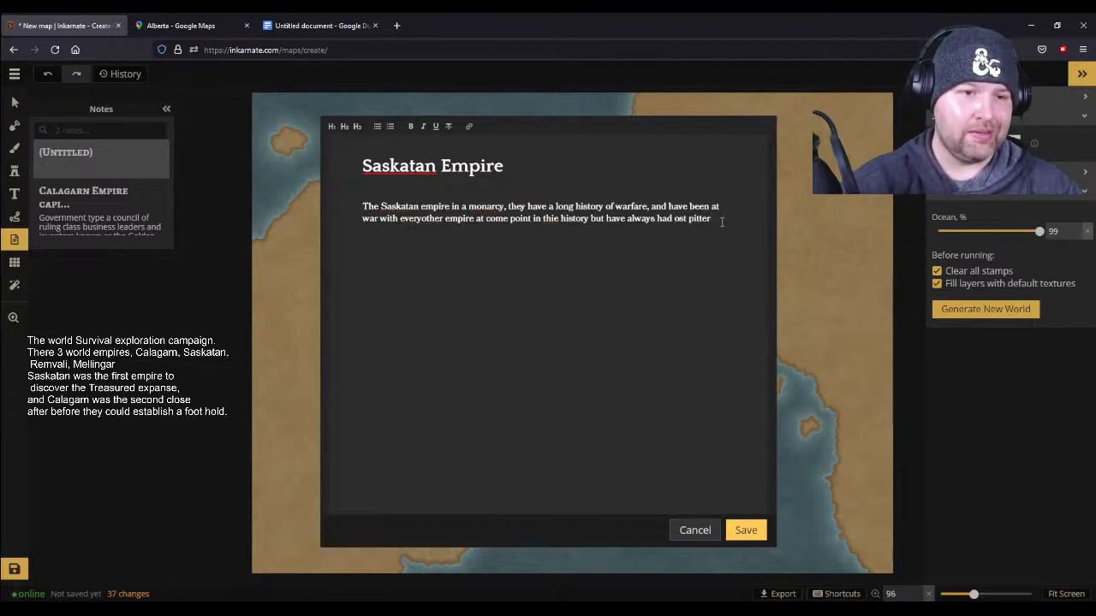
type("m")
key("Left")
key("Left")
type("t")
key("Right")
key("Right")
key("Right")
key("Right")
key("Right")
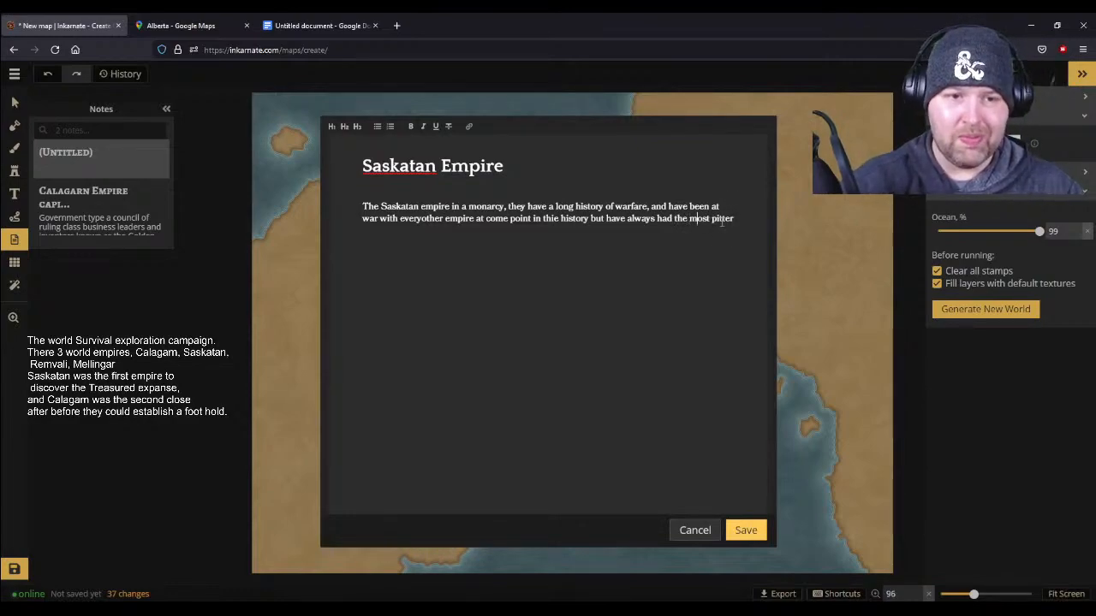
key("Right")
key("BackSpace")
type("bitter Rivaly")
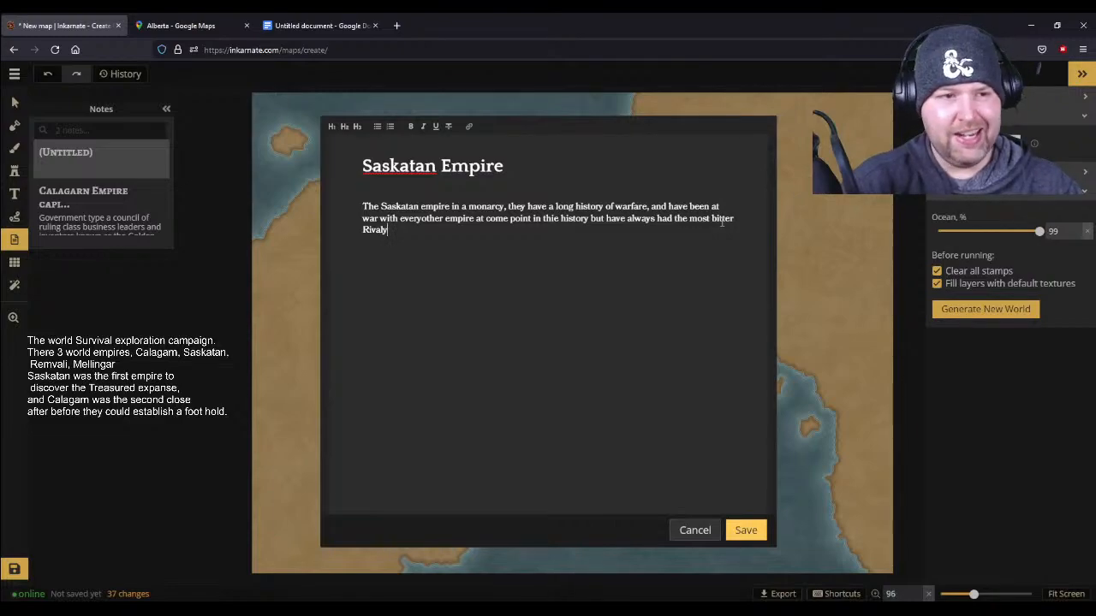
- Complete the sentence after "bitter" with "Rivalry with the Calagarn empire."
key("BackSpace")
key("BackSpace")
key("BackSpace")
key("BackSpace")
key("BackSpace")
key("BackSpace")
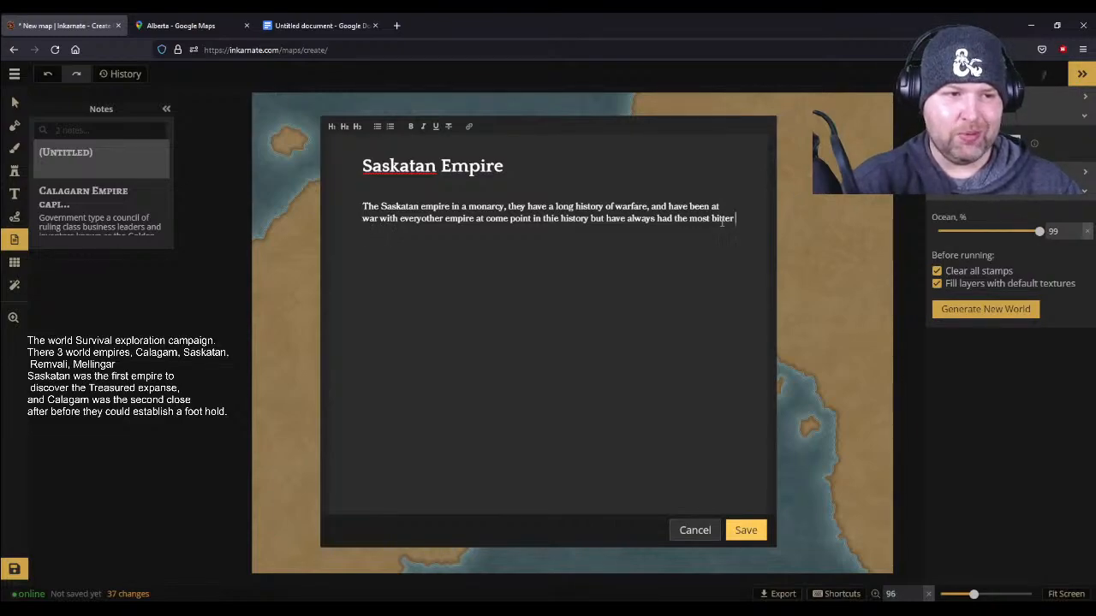
type("Riv")
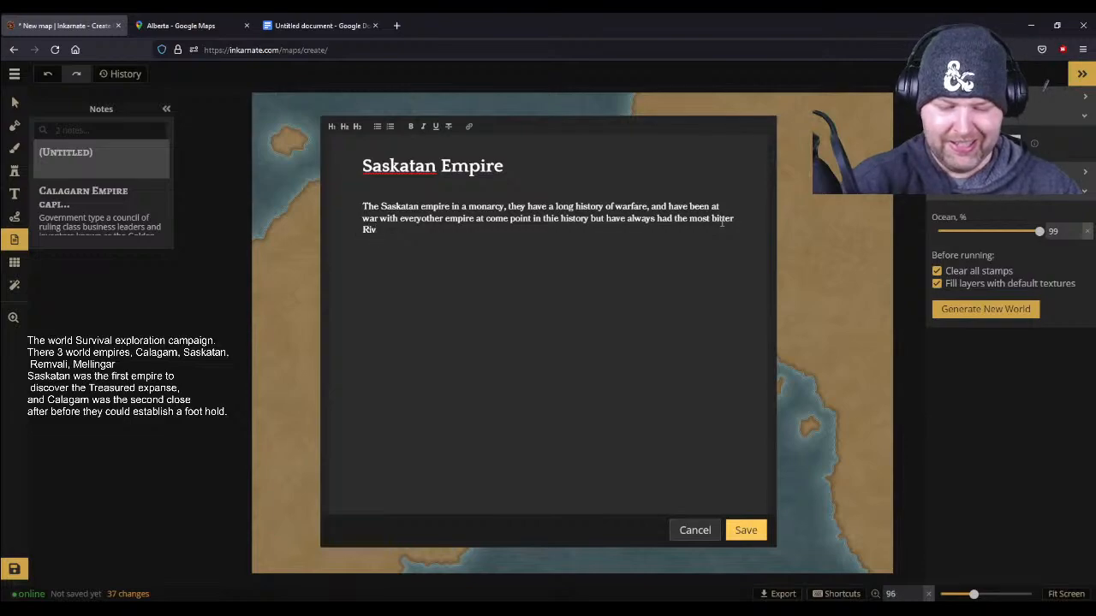
type("alry with")
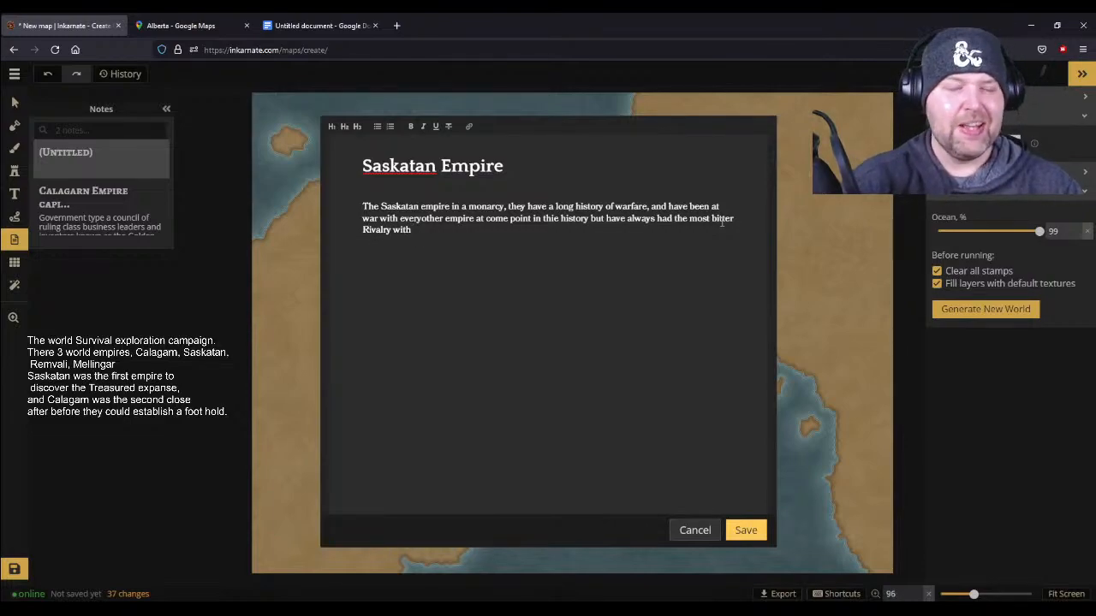
type(" the Cala")
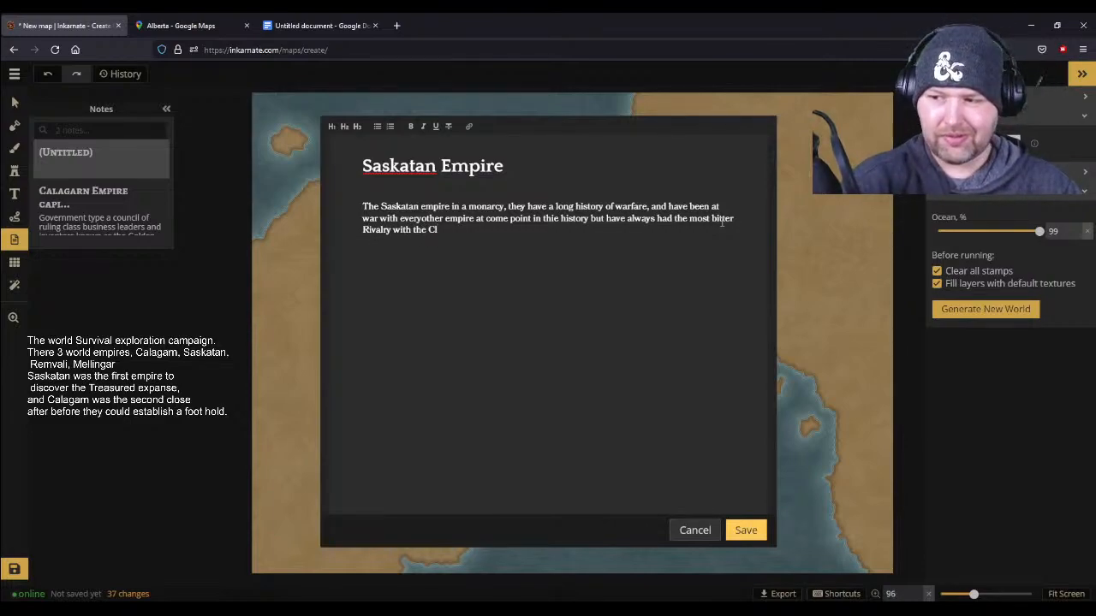
type("garn c")
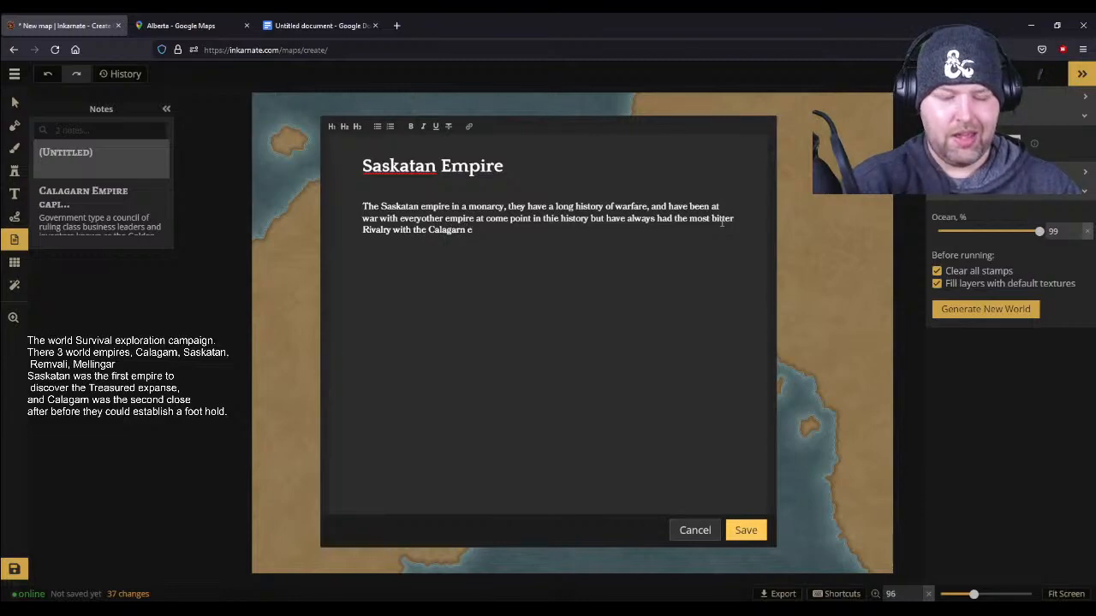
type("mpire.")
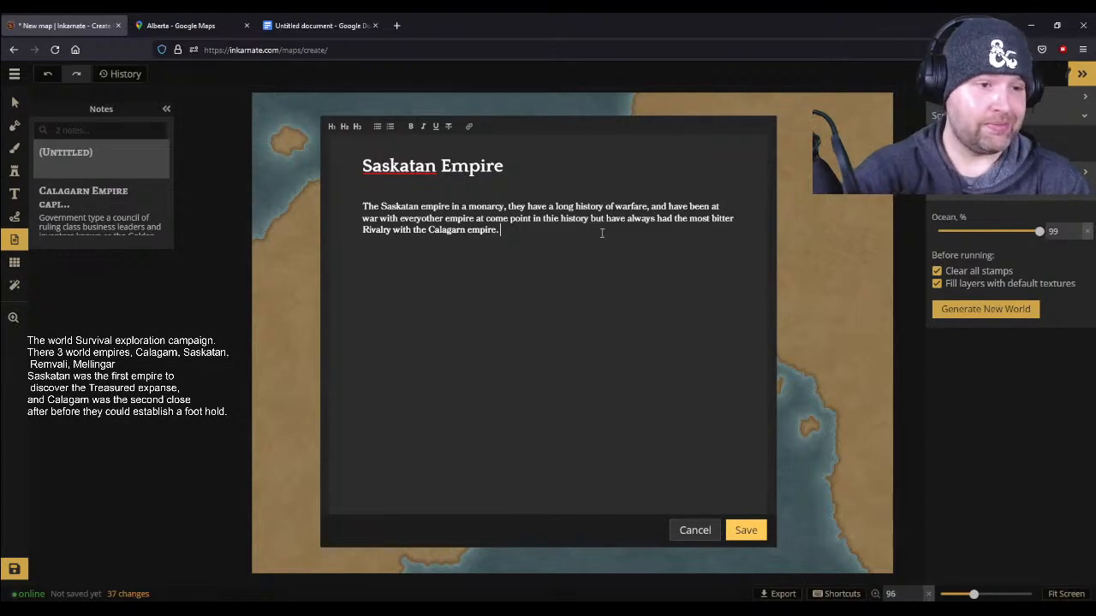
- Replace the closing period after "Calagarn empire" with ", their rivalry has spanned multiple wars"
key("BackSpace")
key("BackSpace")
type(", their rivalry has ")
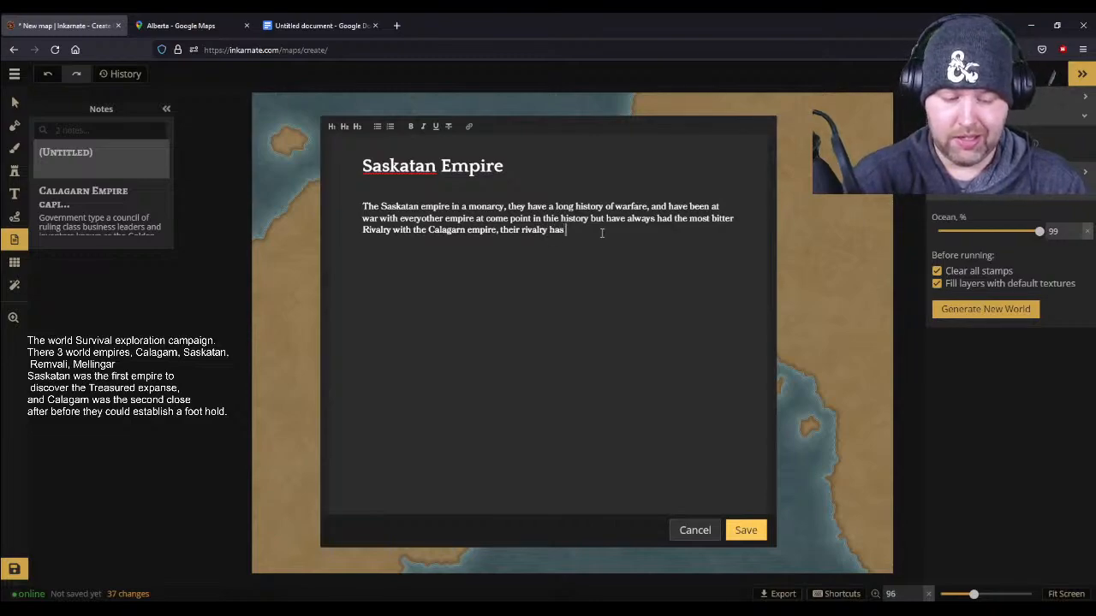
type("spanned multiple wars over mu")
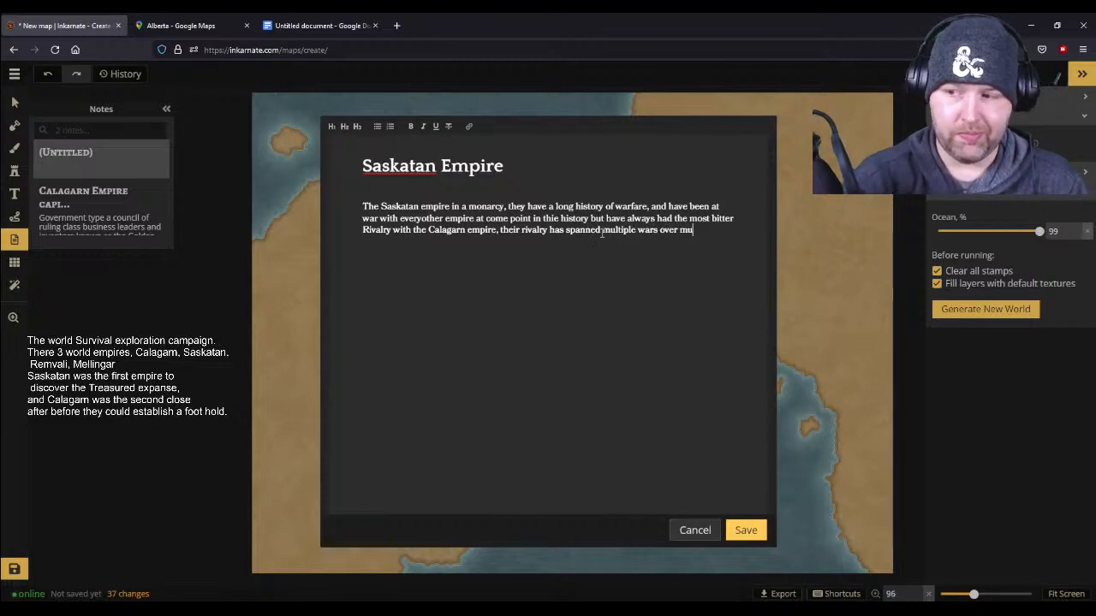
type("ltiple centur")
type("cies,")
- Extend the rivalry clause with "over multiple centuries,"
key("BackSpace")
key("BackSpace")
key("BackSpace")
key("BackSpace")
key("BackSpace")
key("BackSpace")
type("ie")
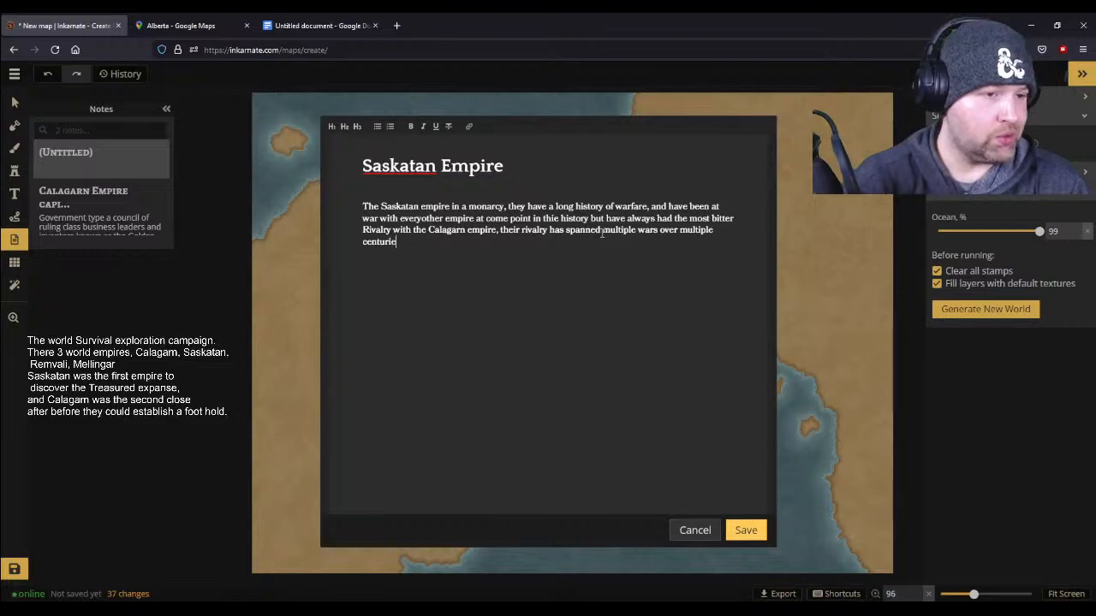
type("s,")
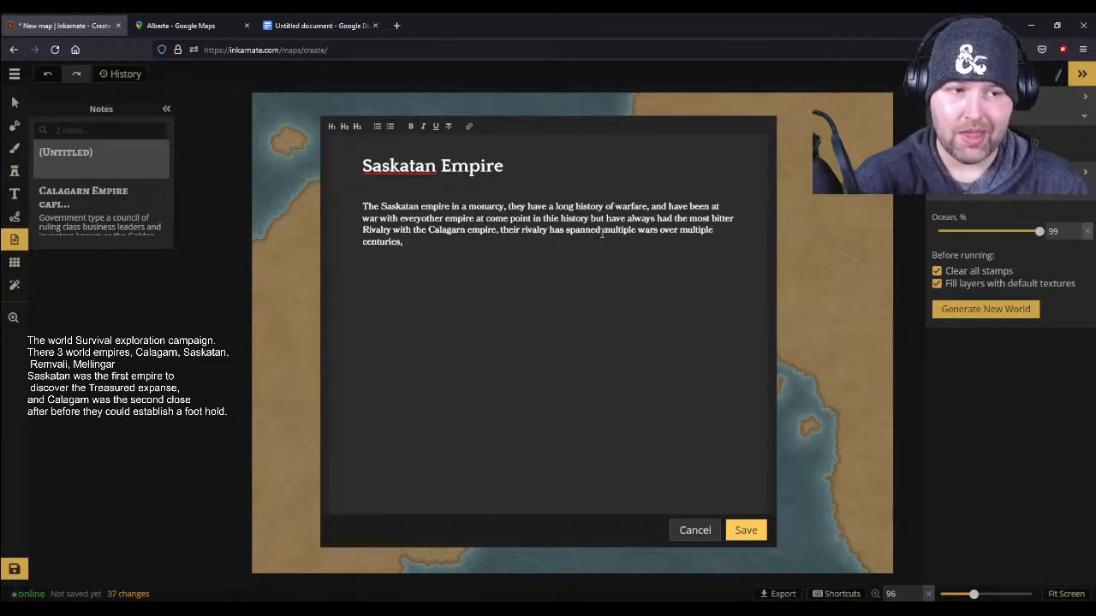
type(" but n")
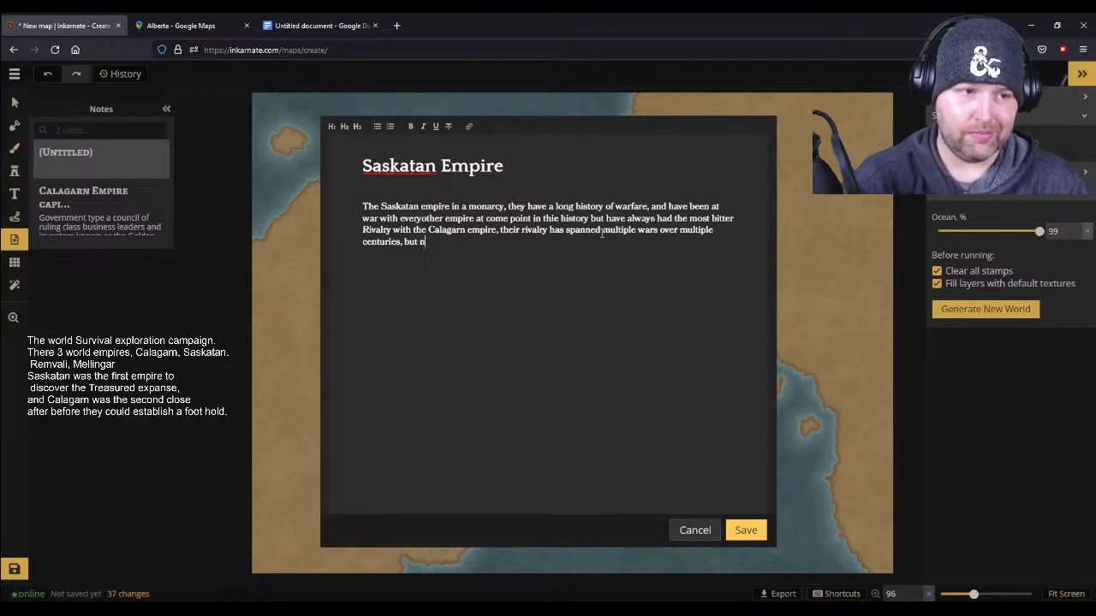
type("either emp")
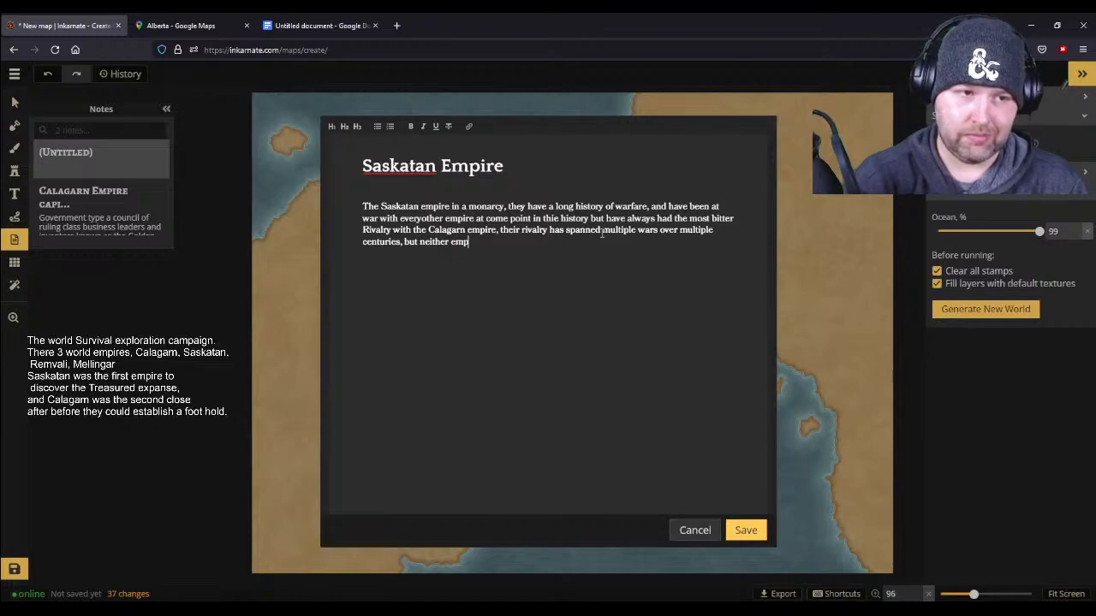
type("ire has relet")
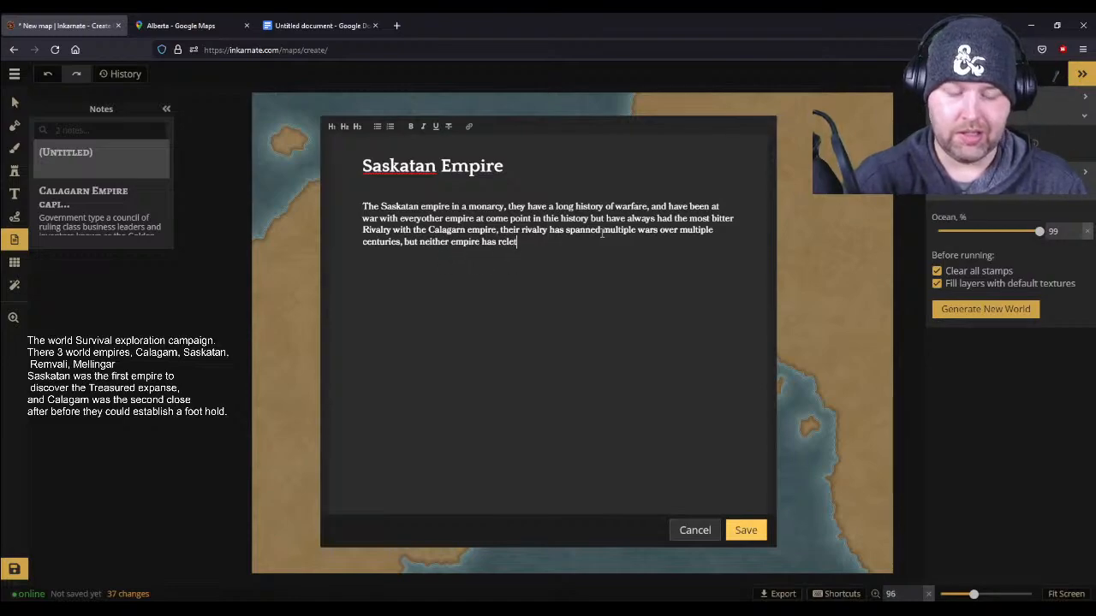
- End the paragraph with "but neither empire has relented." and correct "everyother" to "every other"
key("BackSpace")
type("nted.")
key("Return")
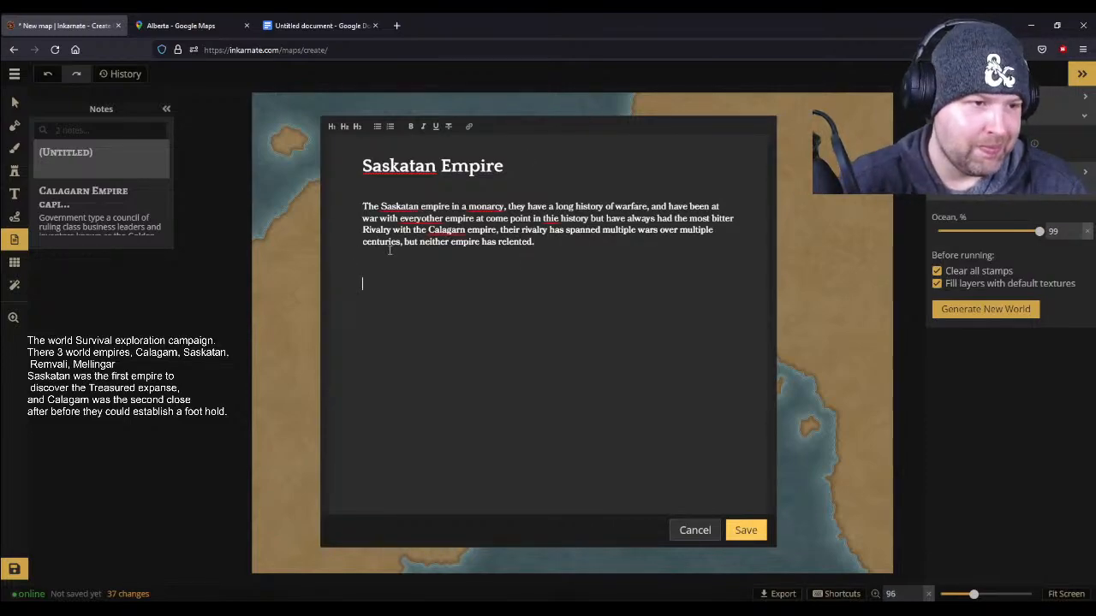
left_click(424, 218)
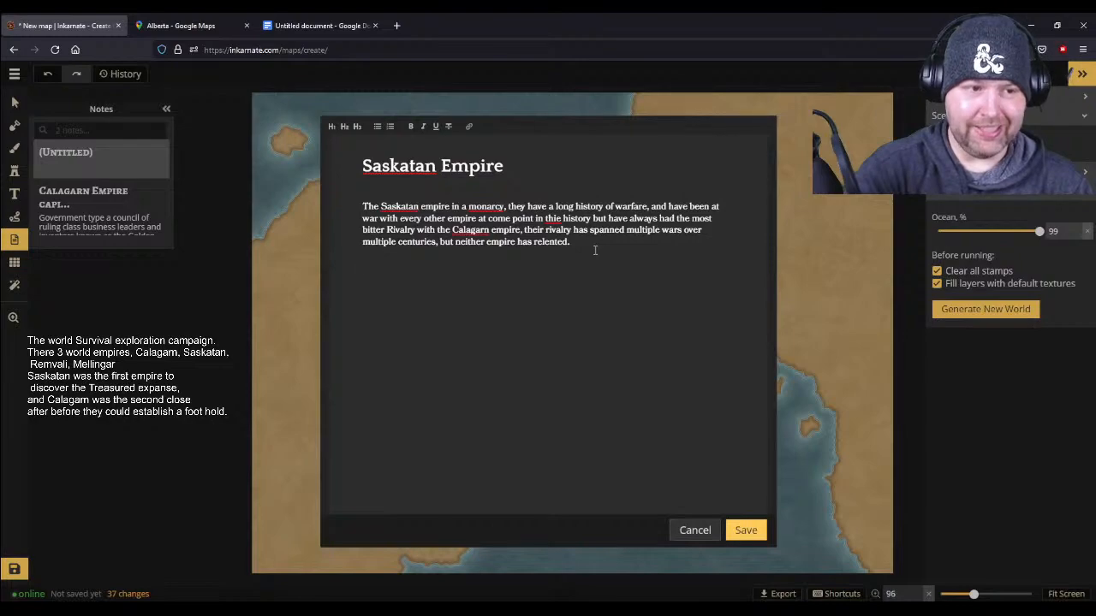
- Start a second paragraph in the Saskatan Empire note with "Currently the Empire is at peace, this is partically out of"
type("Currentl")
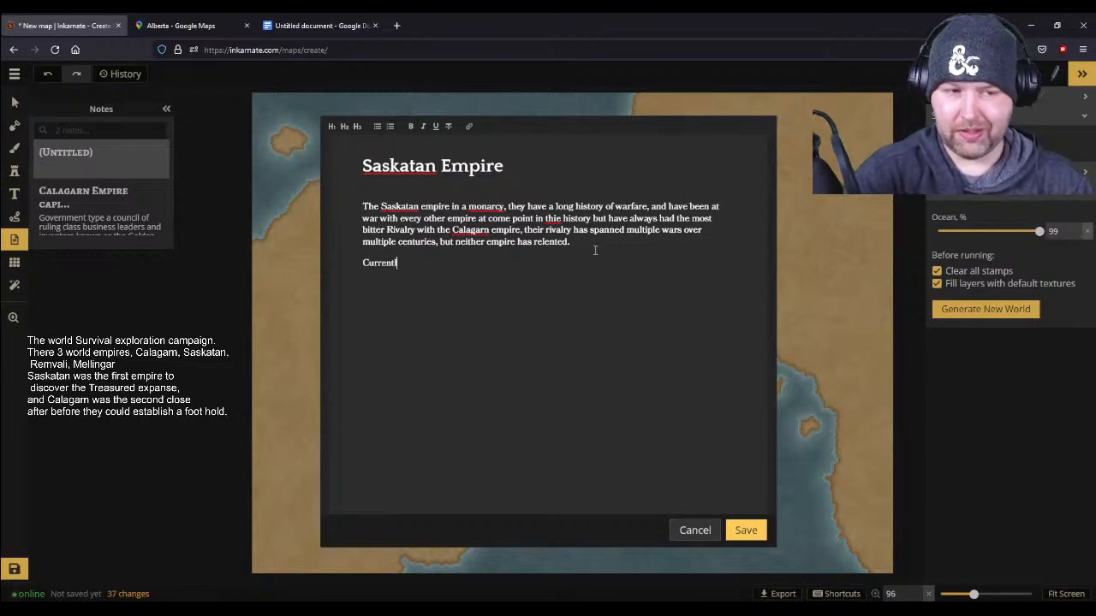
type("y the")
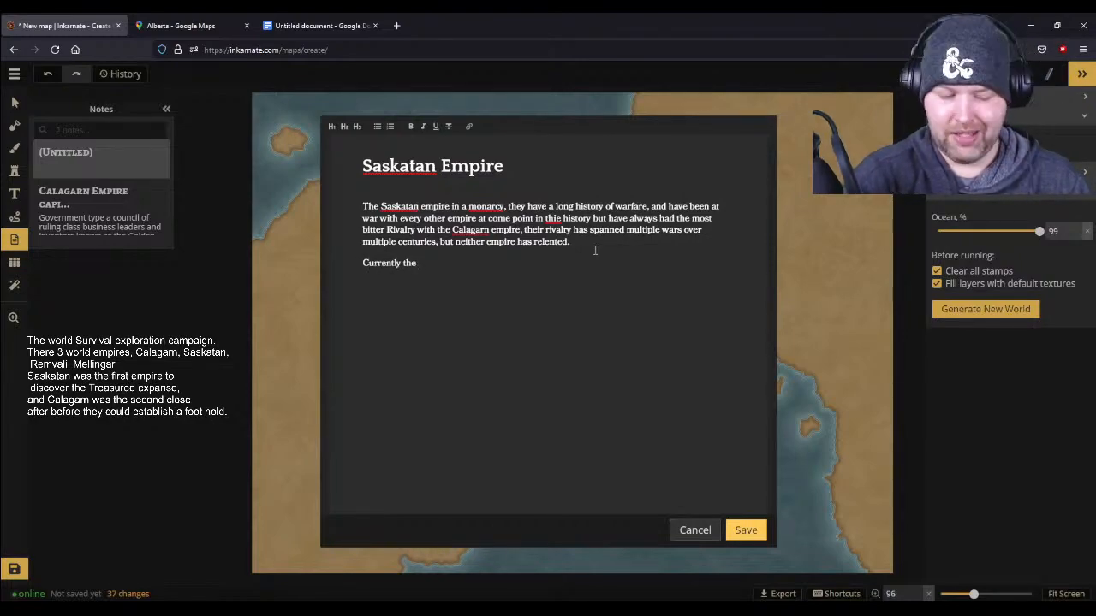
type(" Emp")
type("s a")
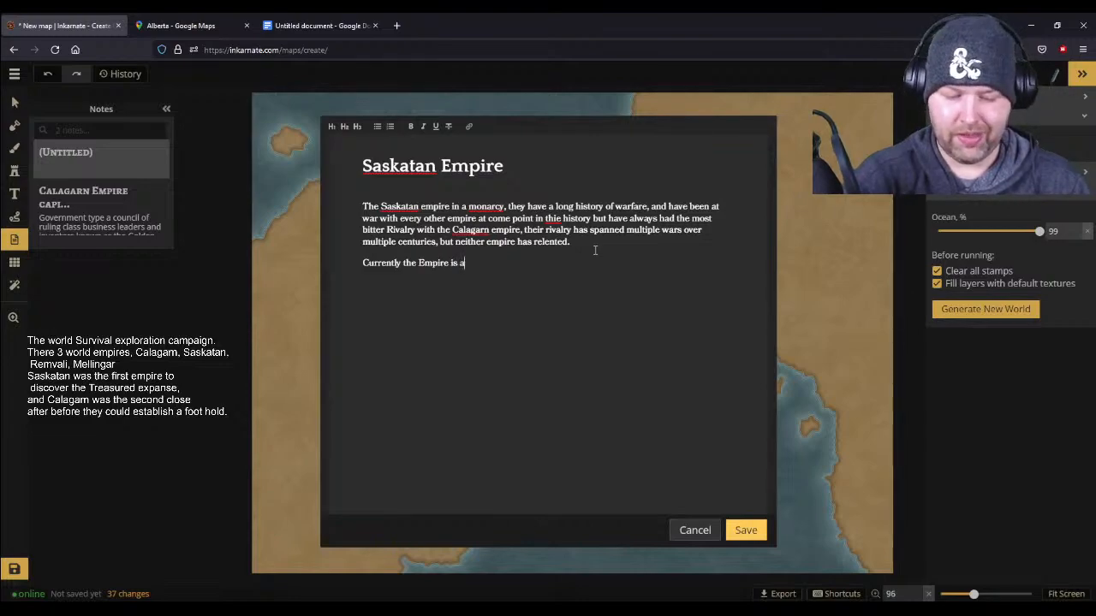
type("t peace, this is partically ou")
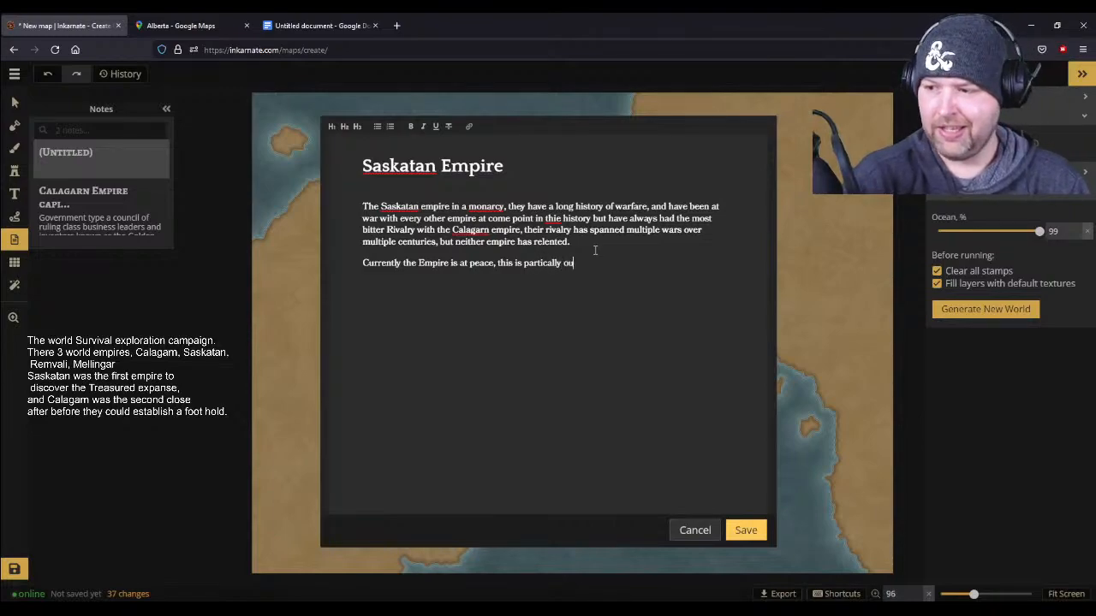
type("t of ne")
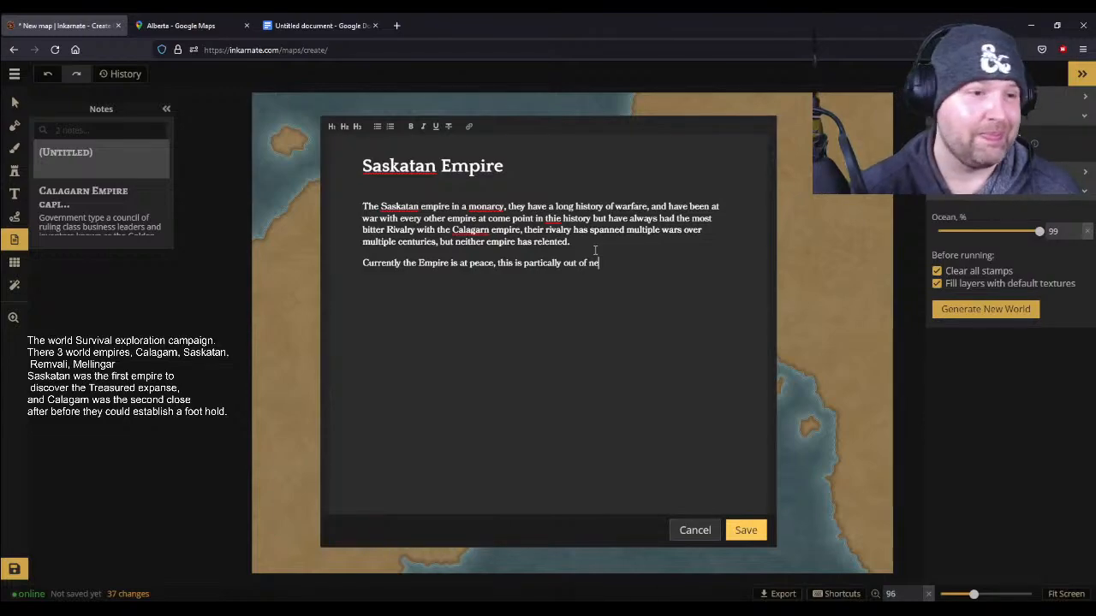
- Complete the phrase after "partically out of" with "nesecity", clearing the mistyped letters
type("that")
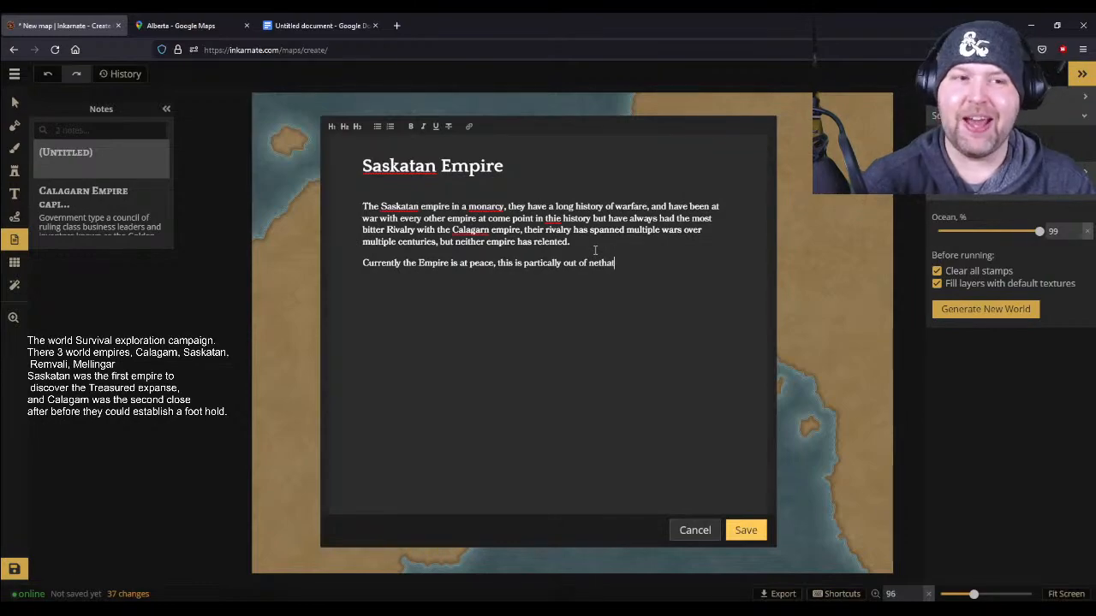
key("BackSpace")
key("BackSpace")
key("BackSpace")
key("BackSpace")
key("BackSpace")
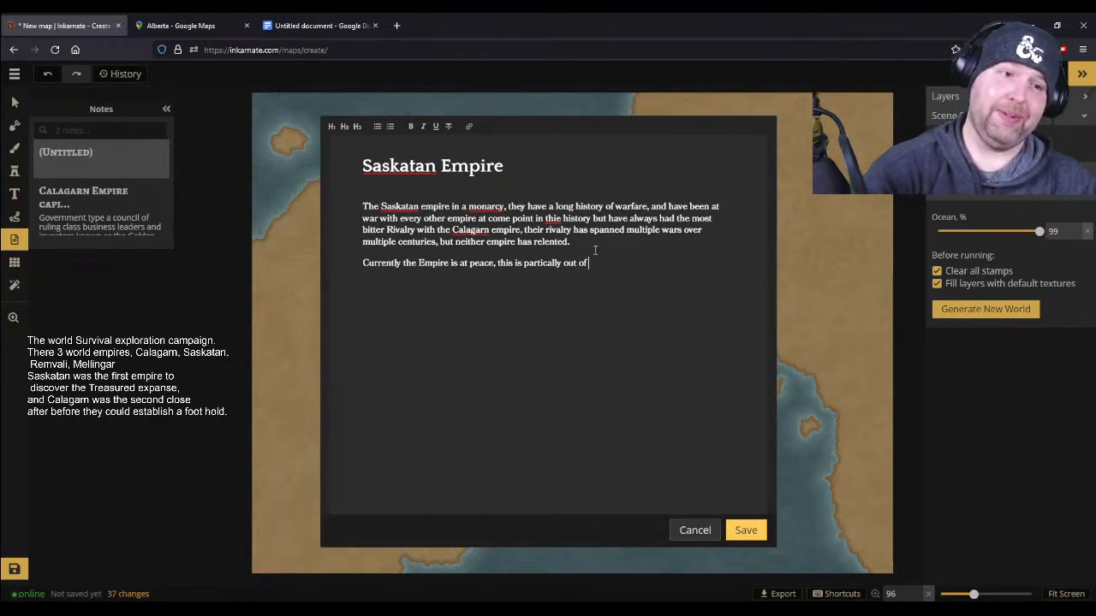
type("nesecity")
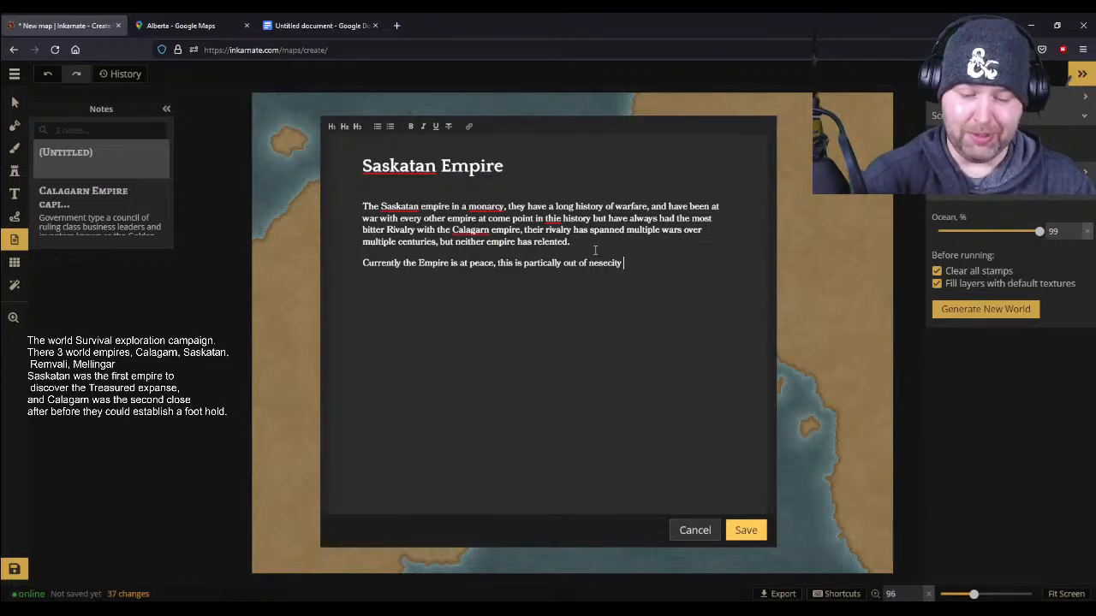
- Continue the sentence after "nesecity" with "the empire is deeply deeply in debt,"
type("the empire is deeply deeply in debt, and")
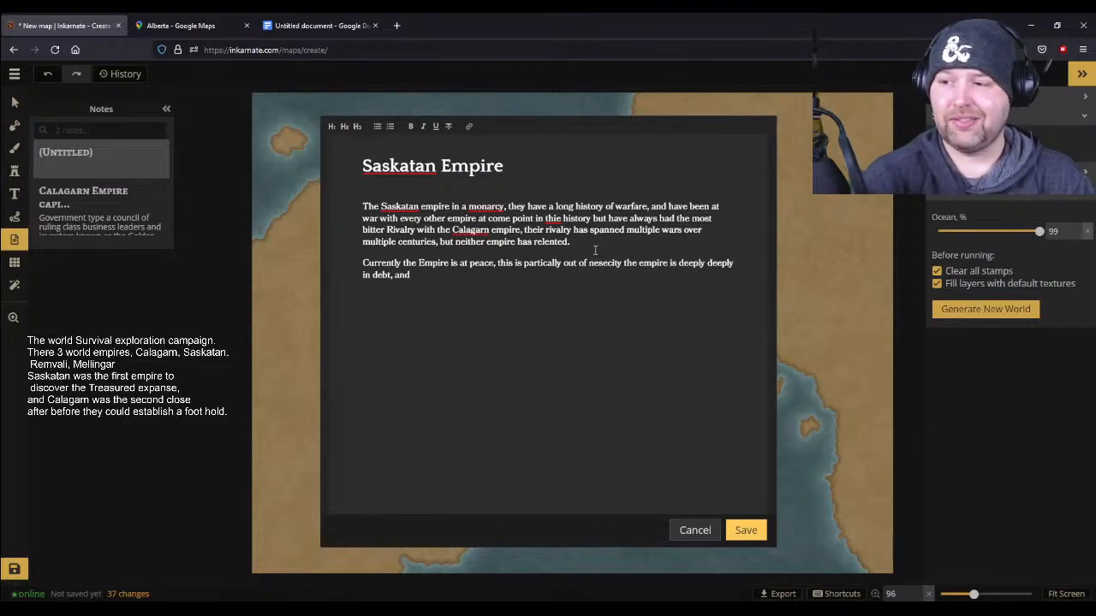
key("BackSpace")
key("BackSpace")
key("BackSpace")
key("BackSpace")
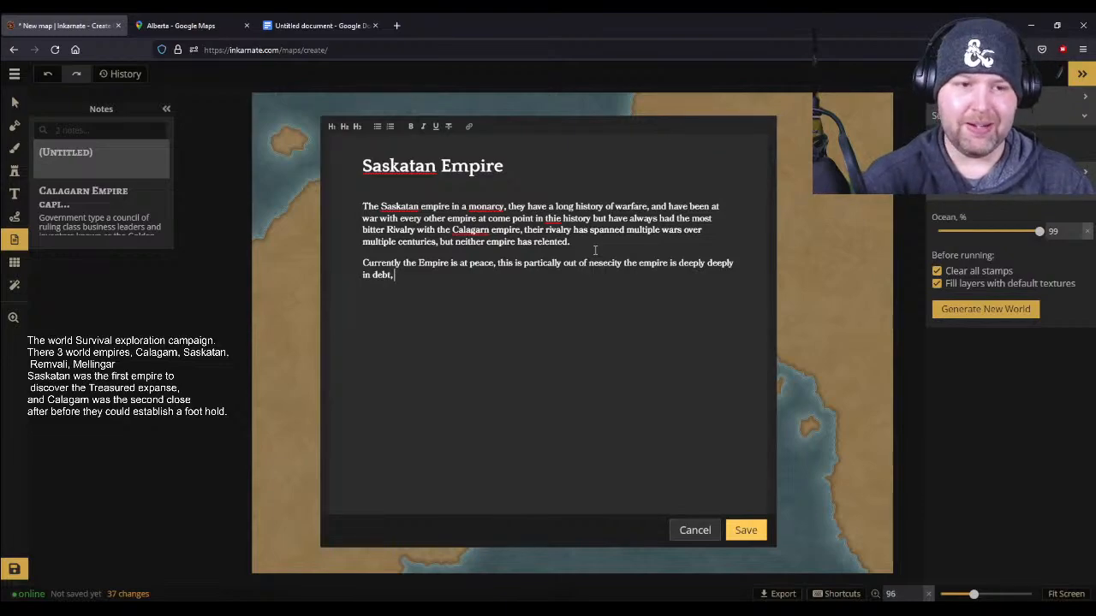
- Add the causes of the debt: "Both becuase of it's rampant wars, and by a series of unchecked poorly managed banking practices"
type("Both ")
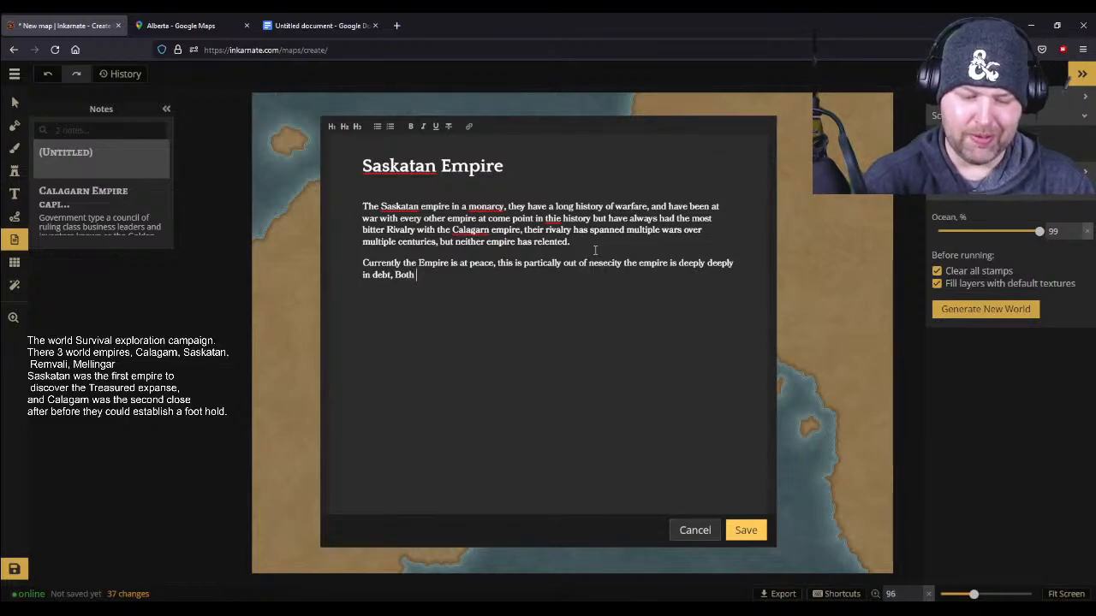
type("becuase of")
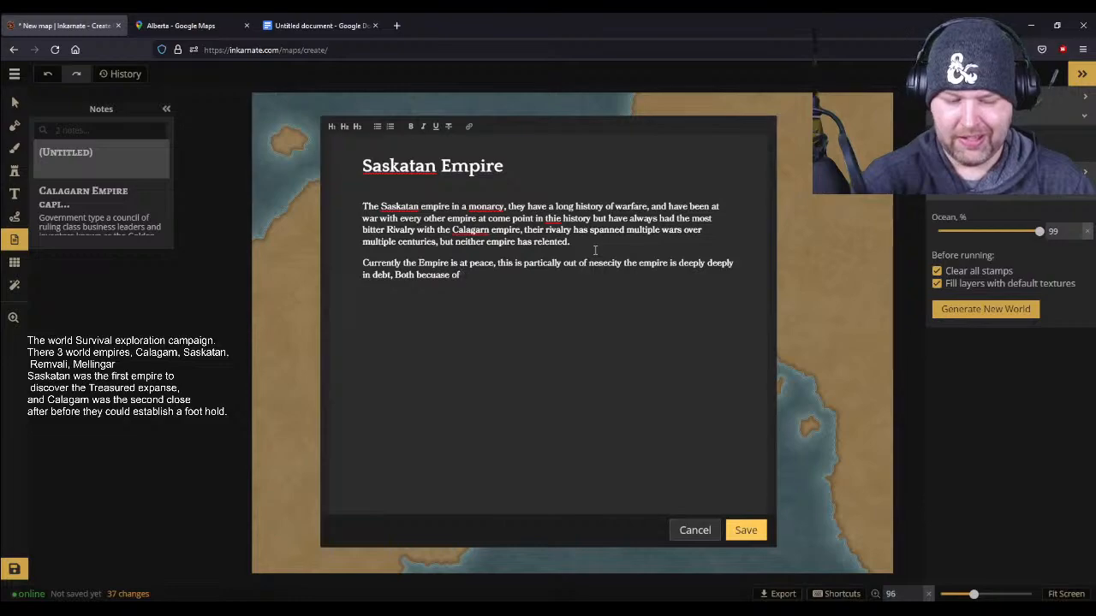
type(" it's ram")
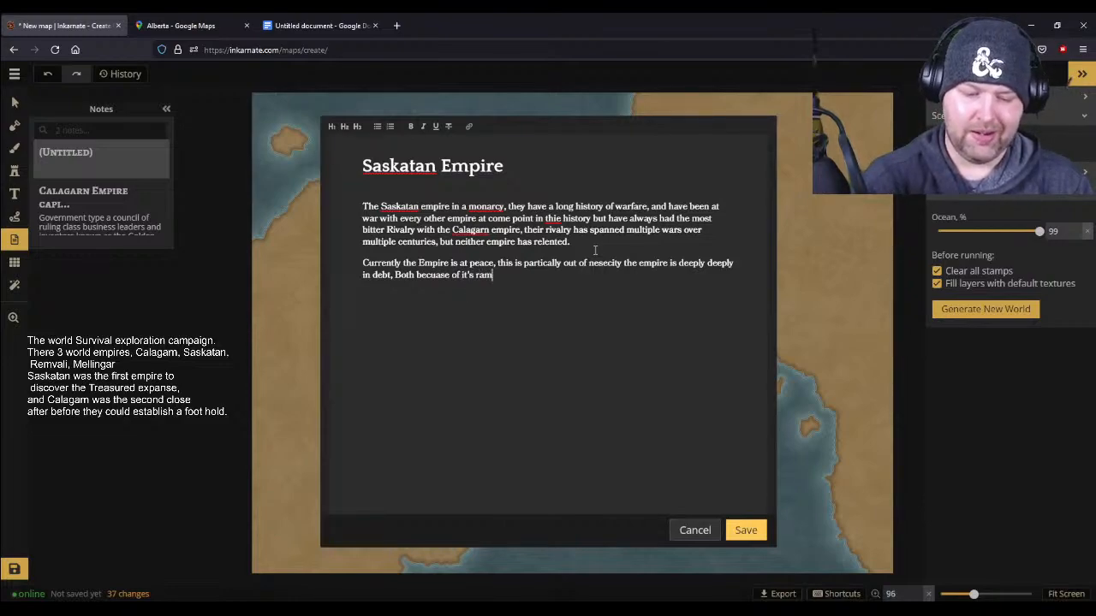
type("pant wars,")
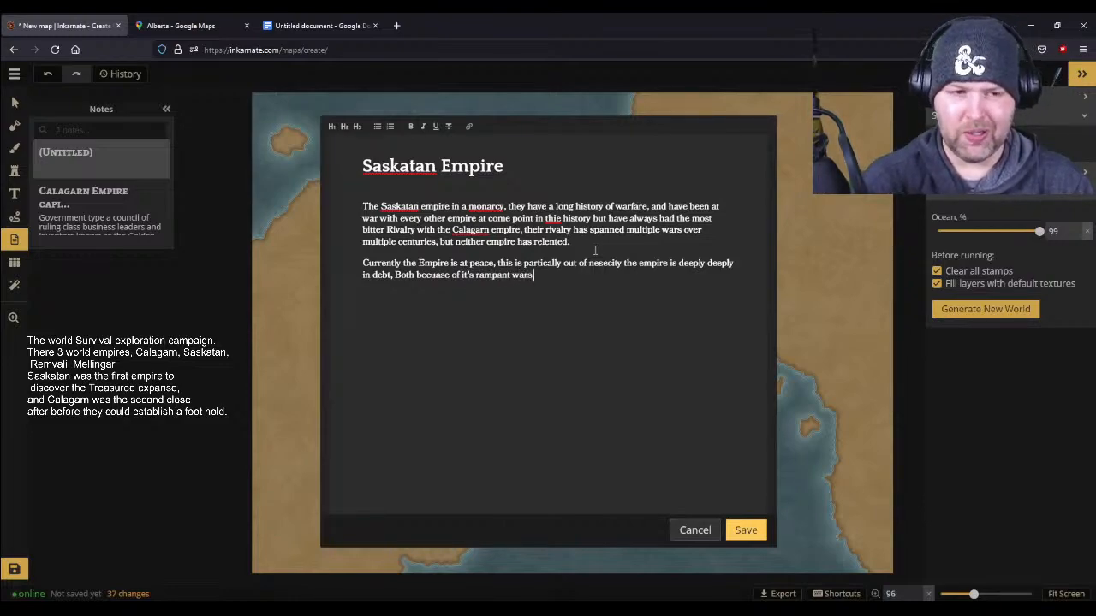
type(" and by ")
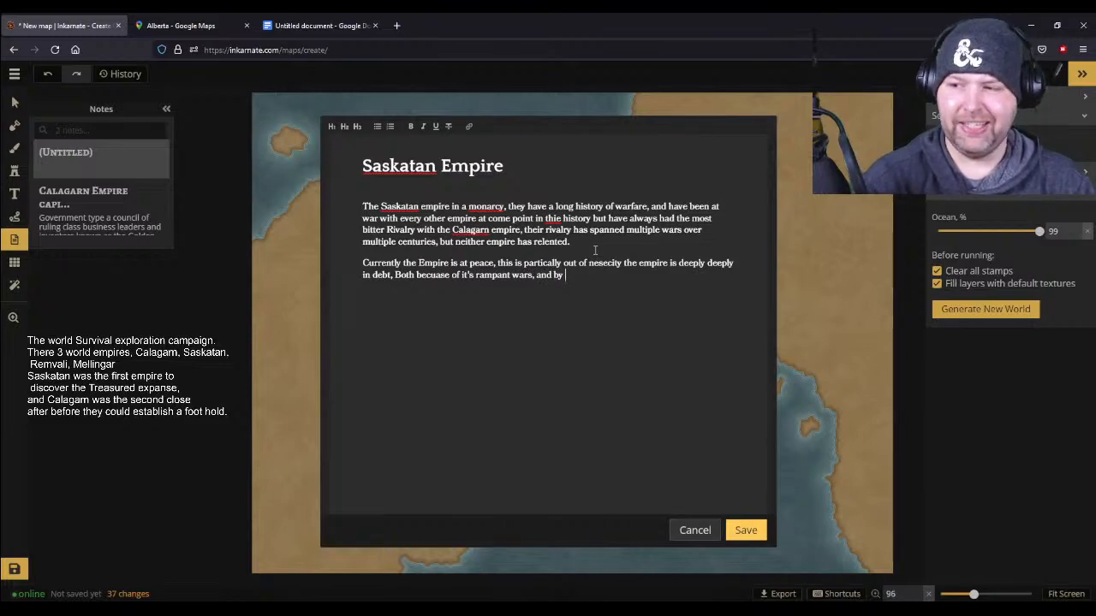
type("a series of")
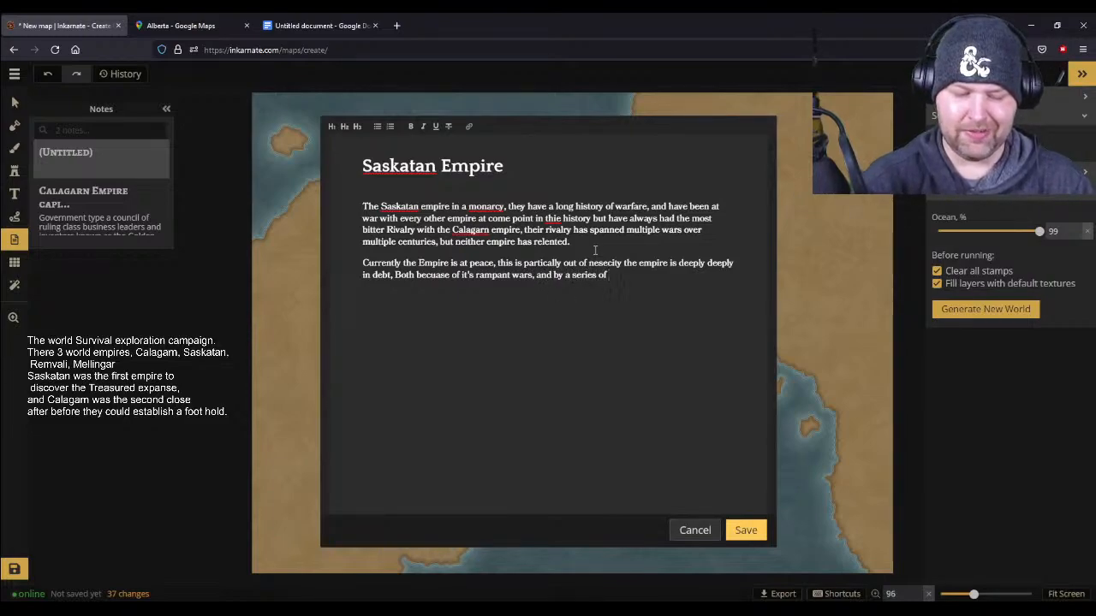
type(" unche")
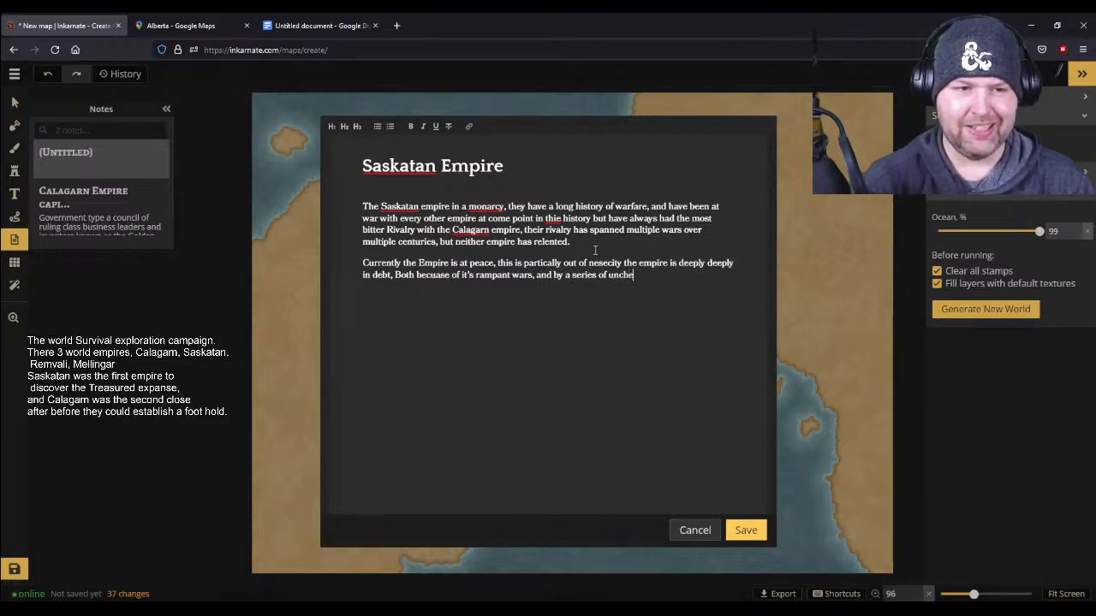
type("cked poor")
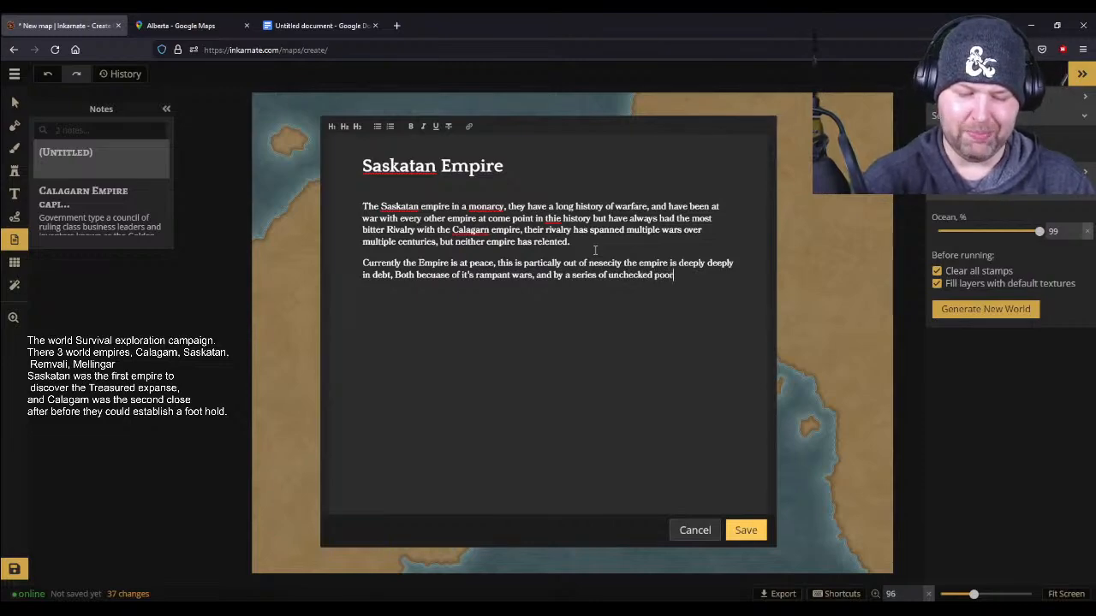
type("ly m")
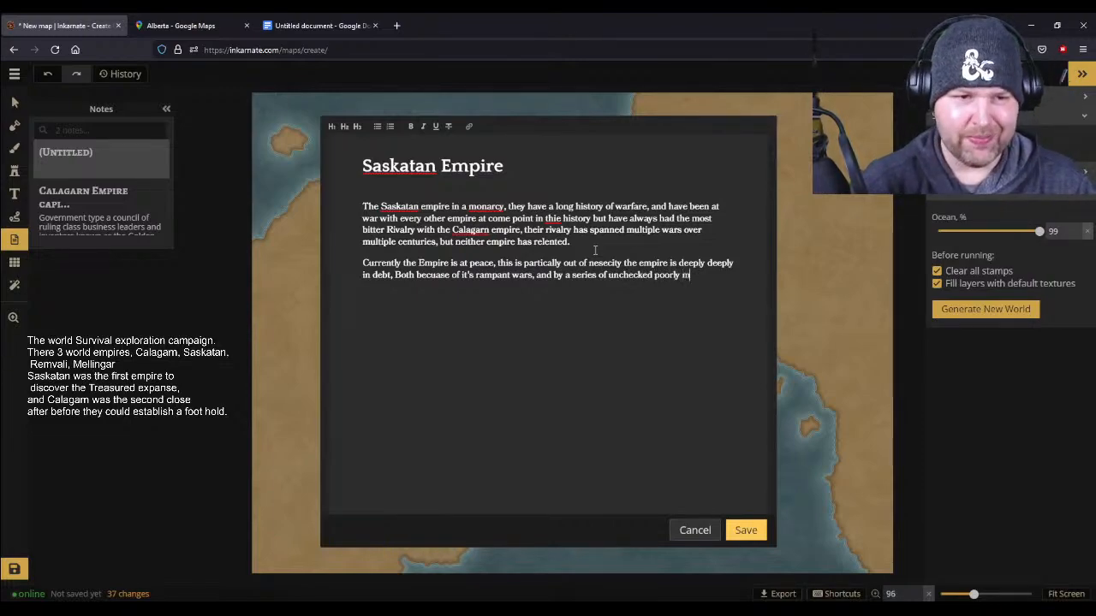
type("anaged bank")
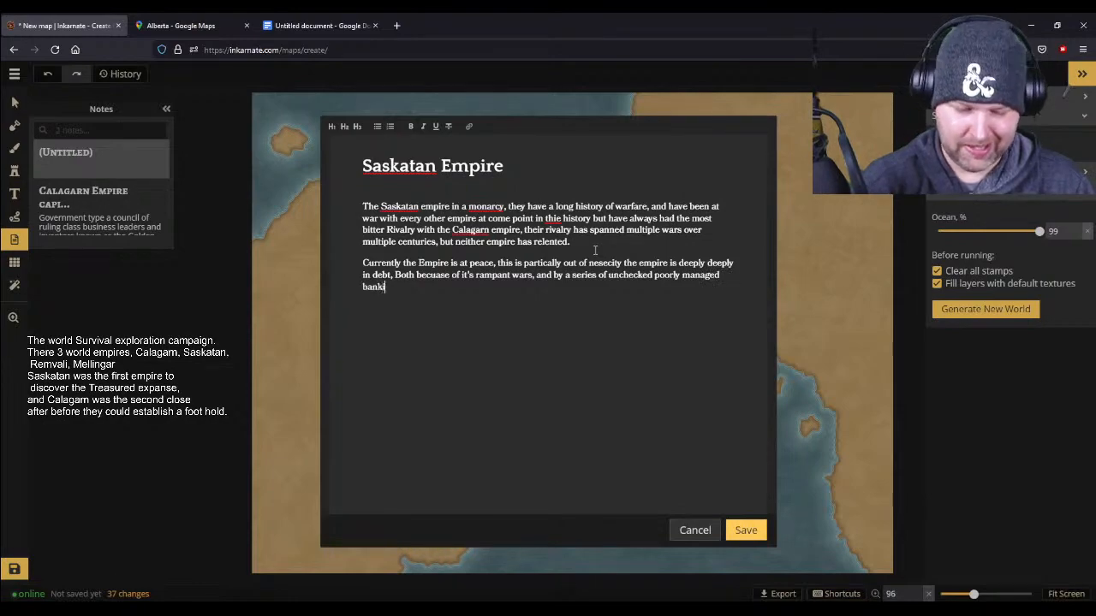
type("ing practices")
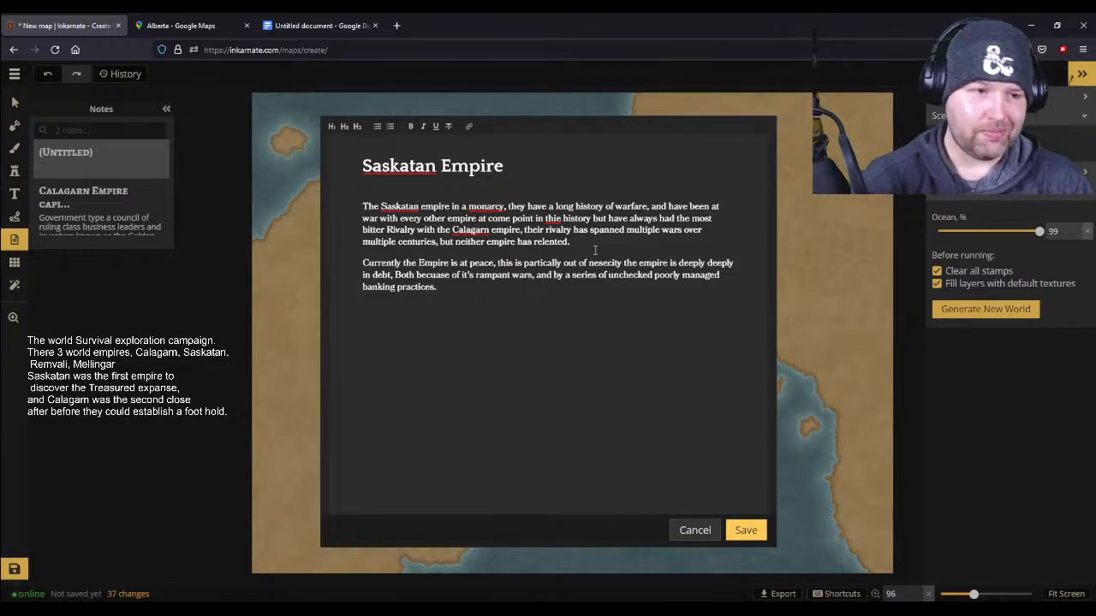
- End the banking sentence with a period and begin another with "for the Saskatan empire the world represents a chance to"
type(".  for the Sk")
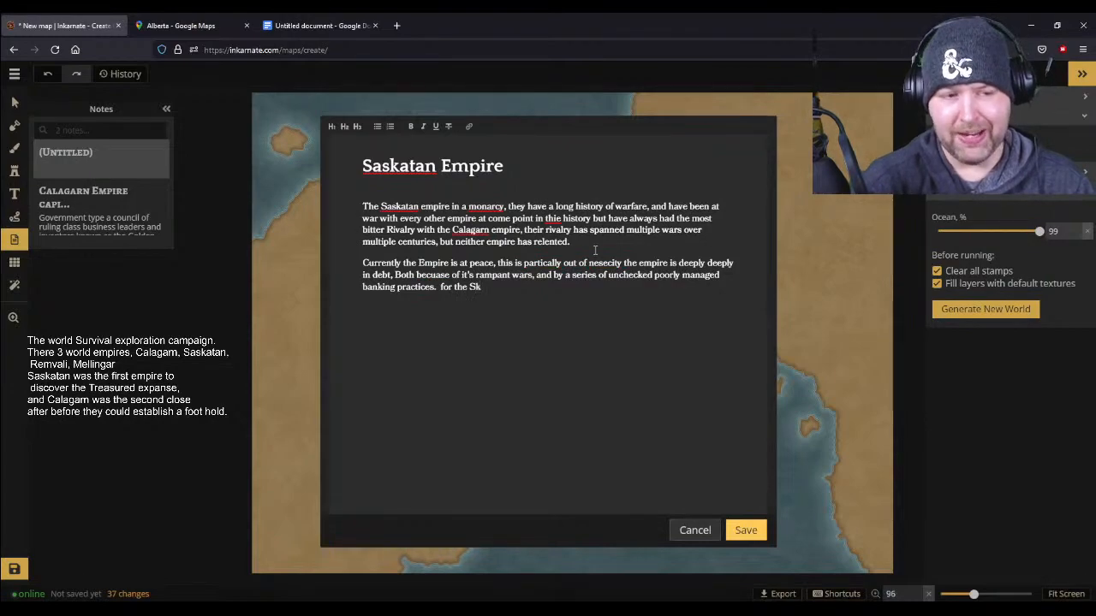
key("BackSpace")
type("askat")
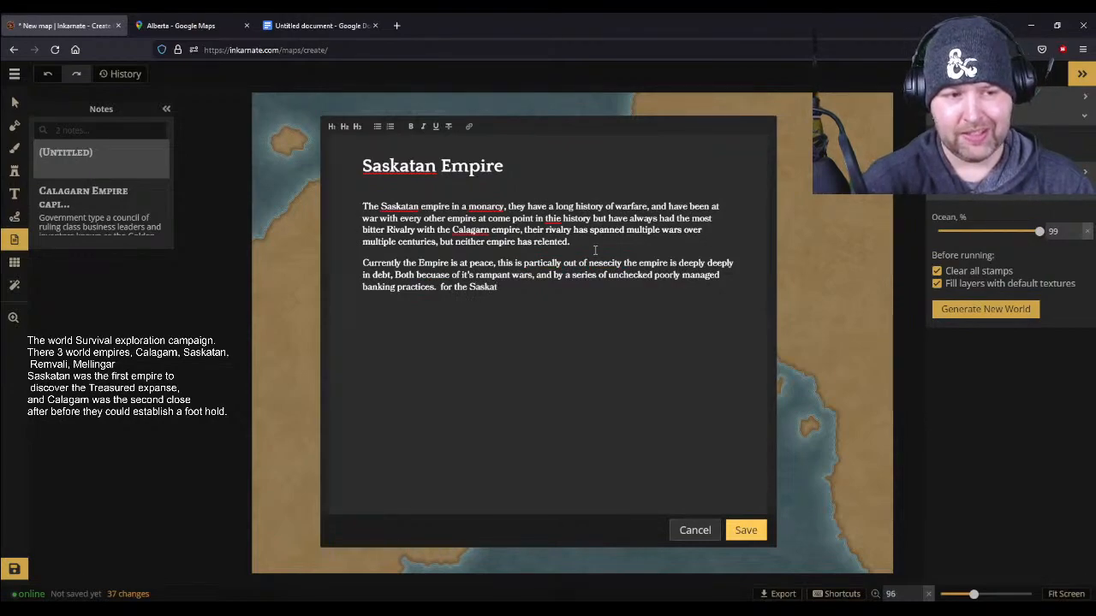
type("an empire ")
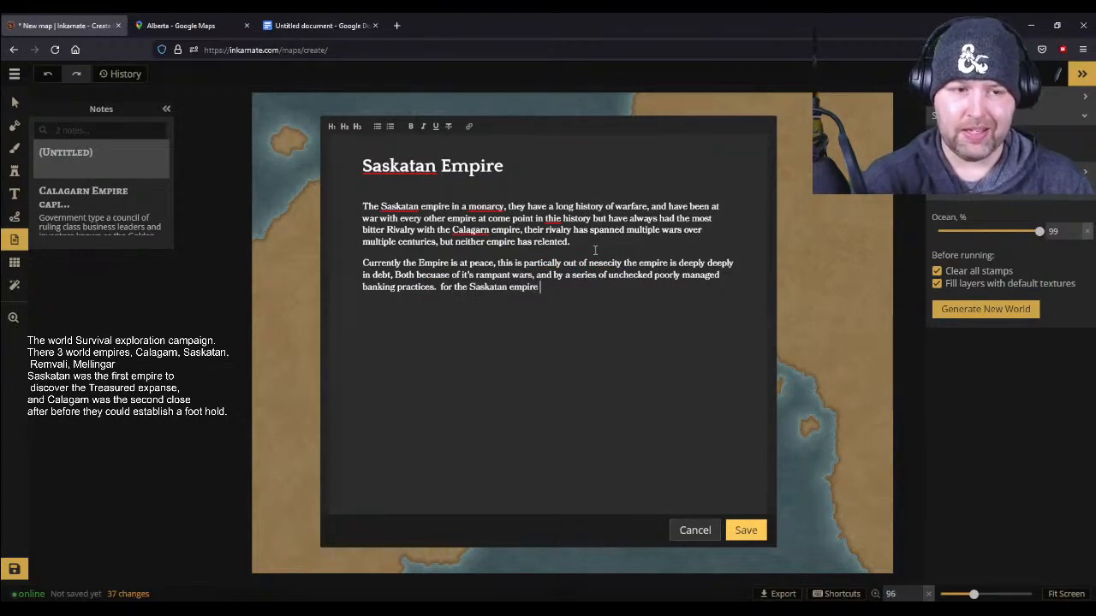
type("the world represents a chance to")
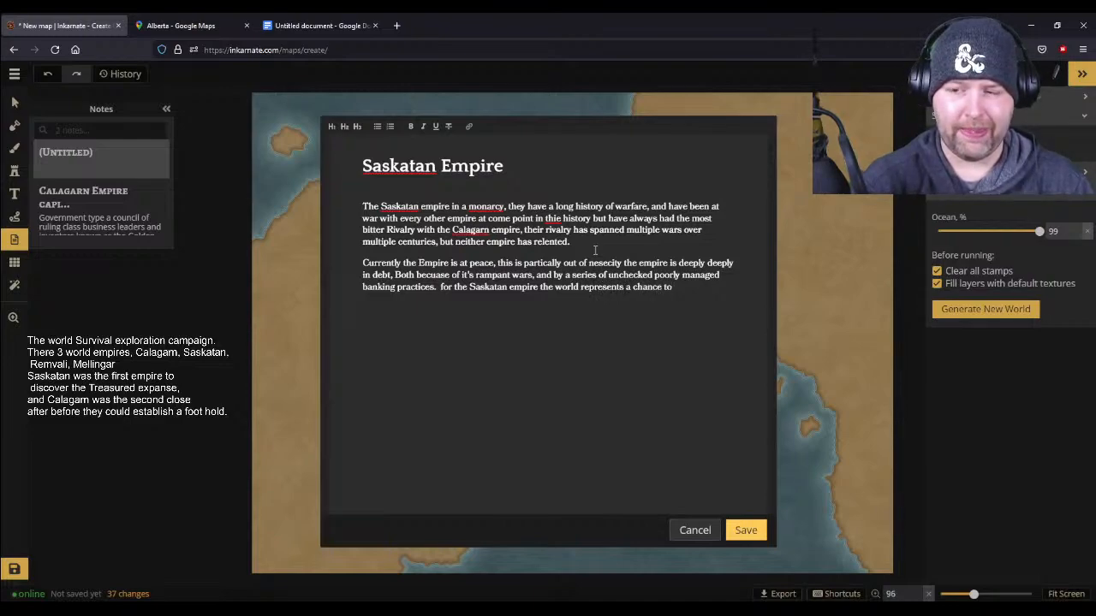
type(" respore their econ")
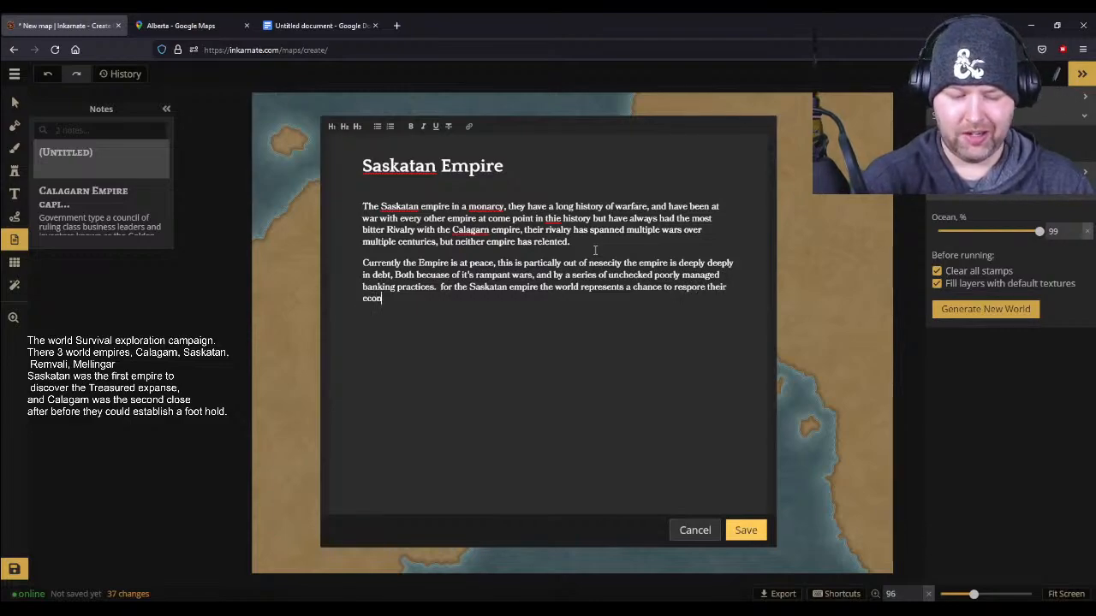
type("omica s")
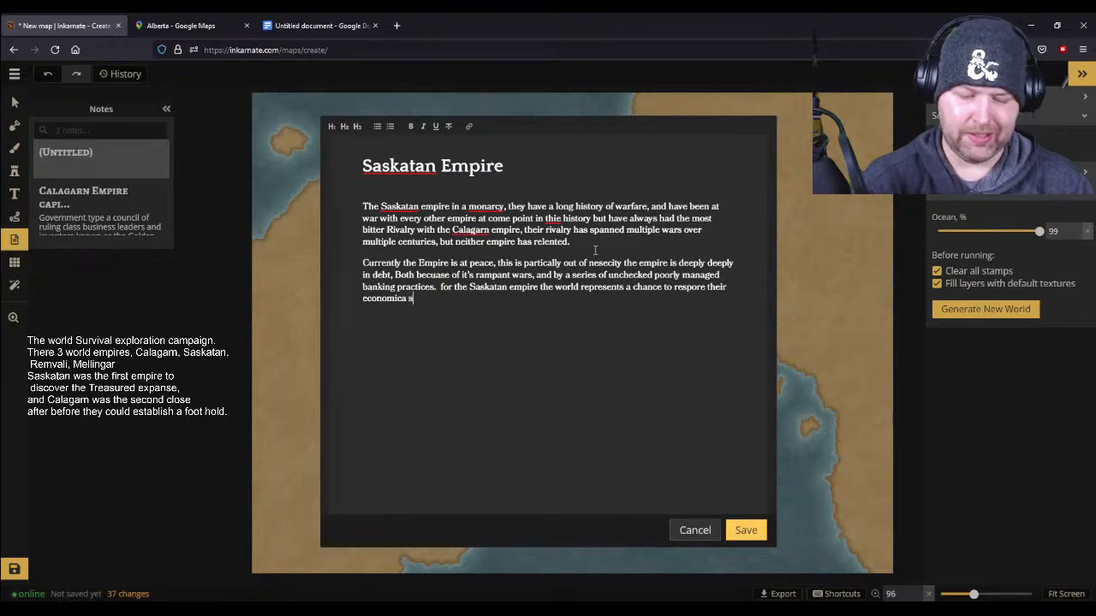
type("tatue")
type("s. through trade of noo")
- Finish the sentence with "respore their economica status, through trade of new goods and resourses."
key("BackSpace")
key("BackSpace")
type("ew goos")
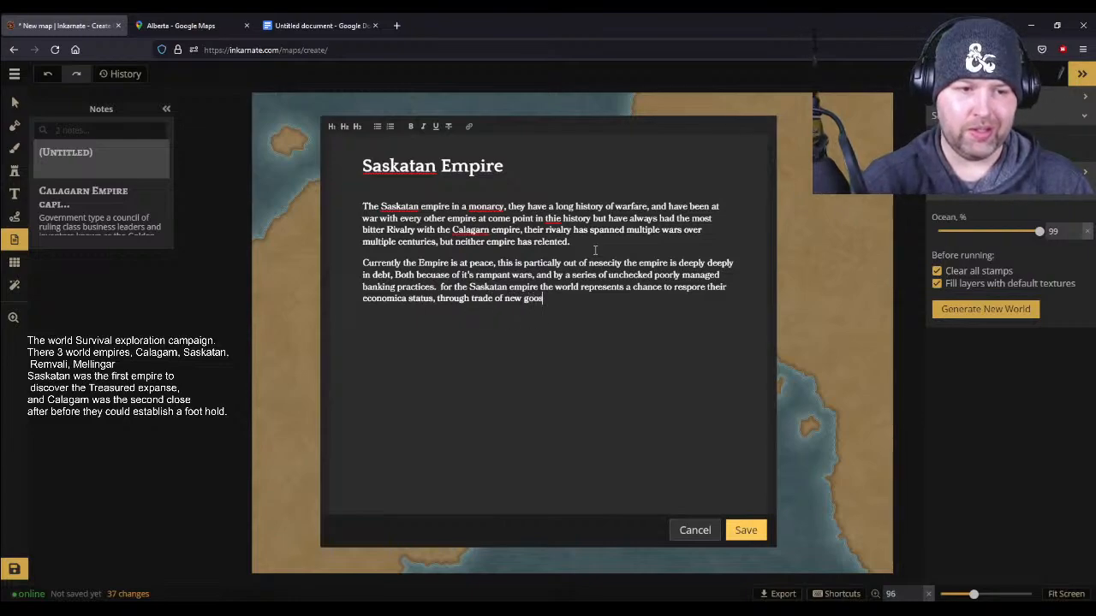
key("BackSpace")
type("ds and resourses.")
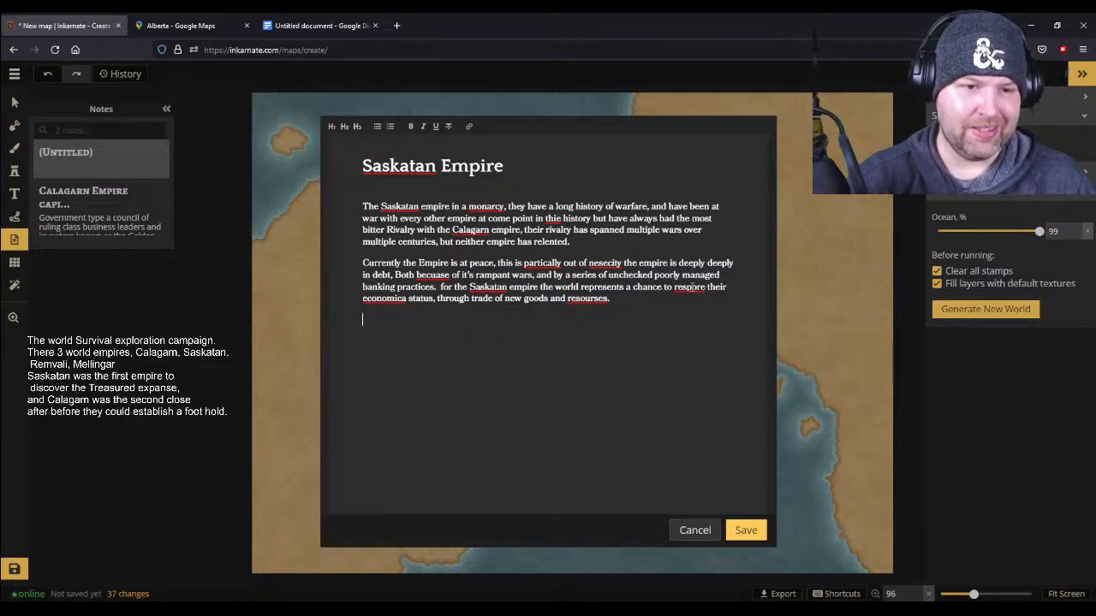
- Correct "respore" to "restore" and "economica" to "economic" in the second paragraph
key("BackSpace")
type("t")
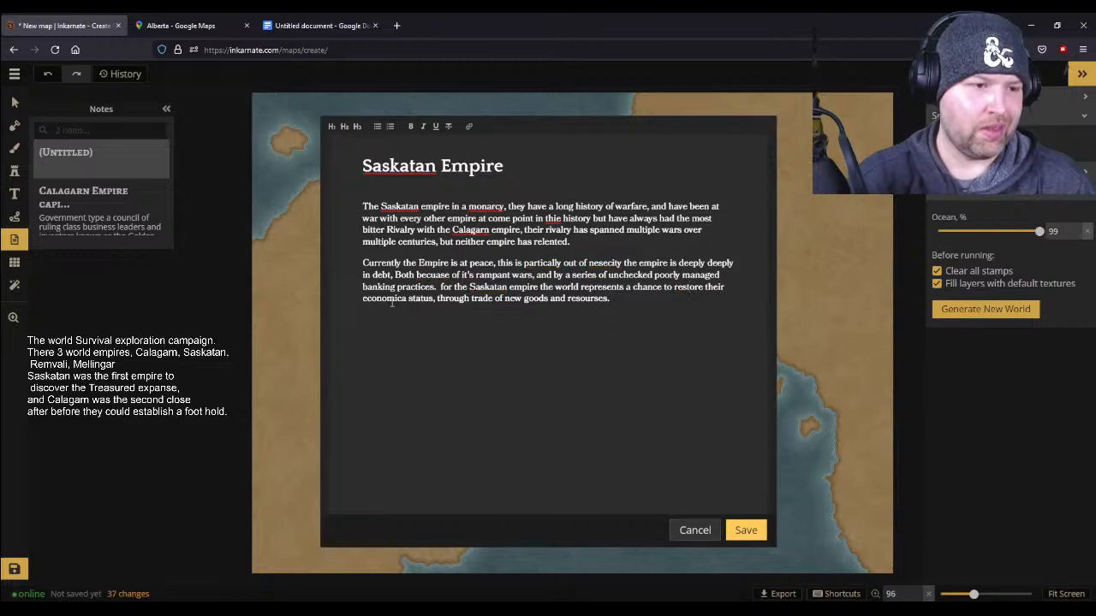
key("BackSpace")
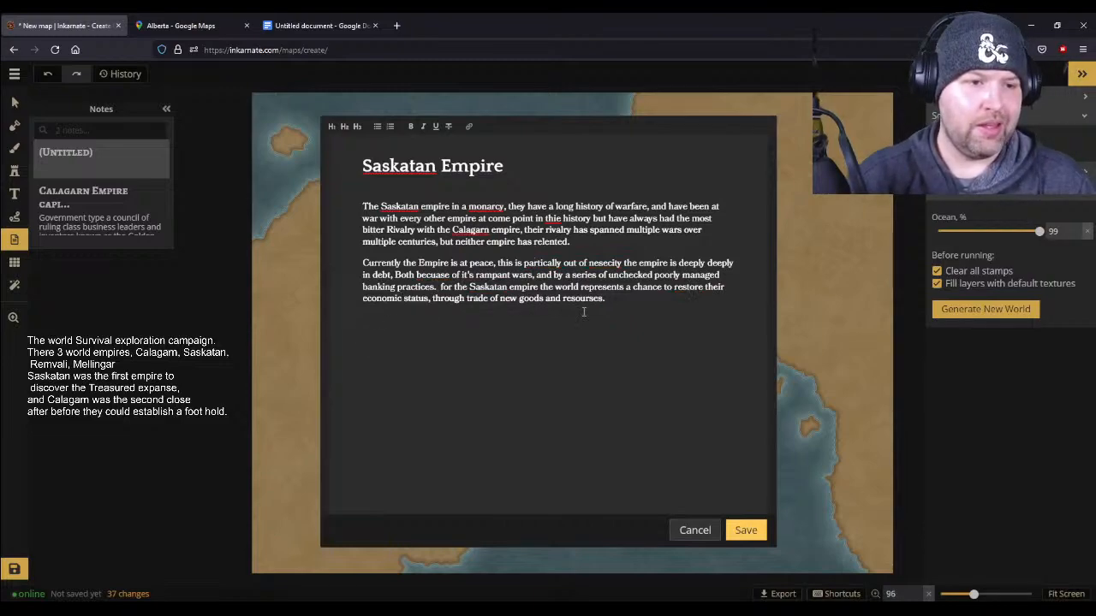
- Add a blank line after the second paragraph and respell "resourses" as "resorces"
left_click(619, 305)
key("Return")
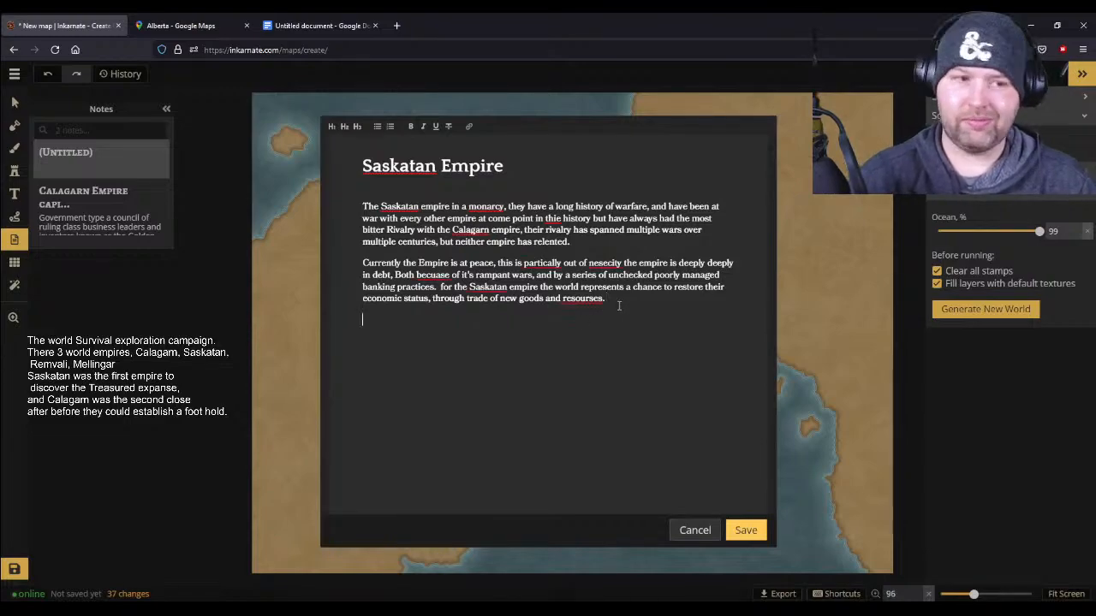
key("Return")
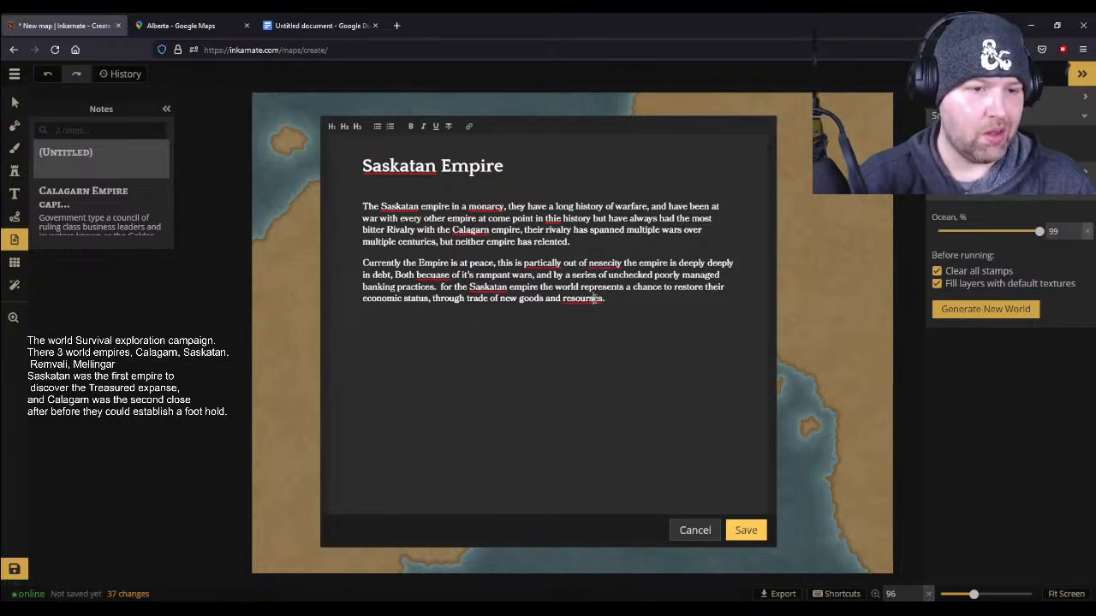
key("Left")
key("Left")
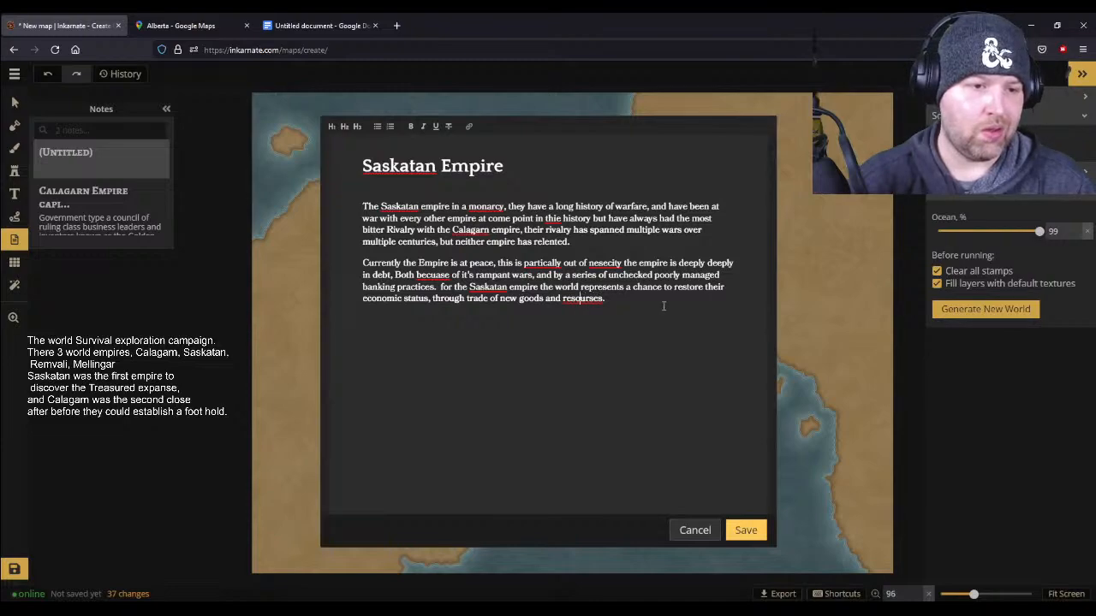
key("BackSpace")
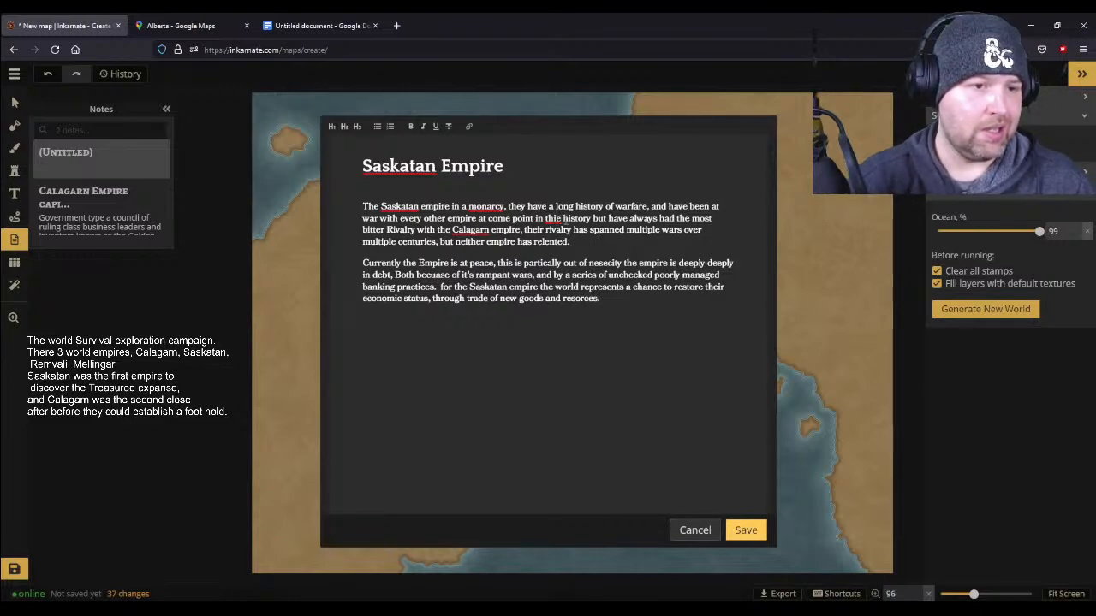
- Respell the word before "history" in the first paragraph as "thier"
left_click(558, 219)
type("ir")
type("r")
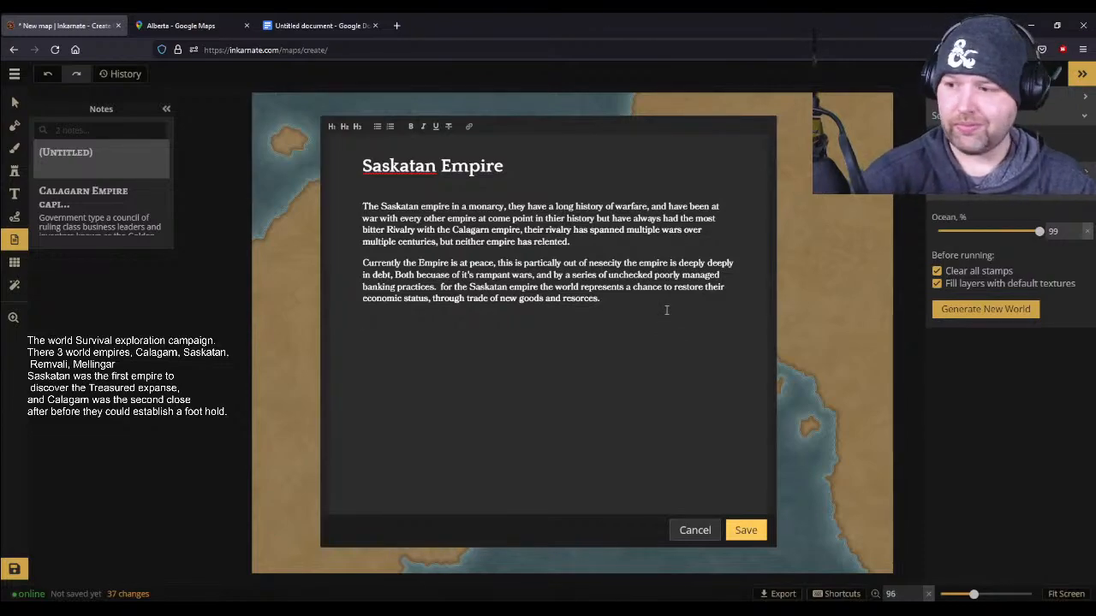
type("The e")
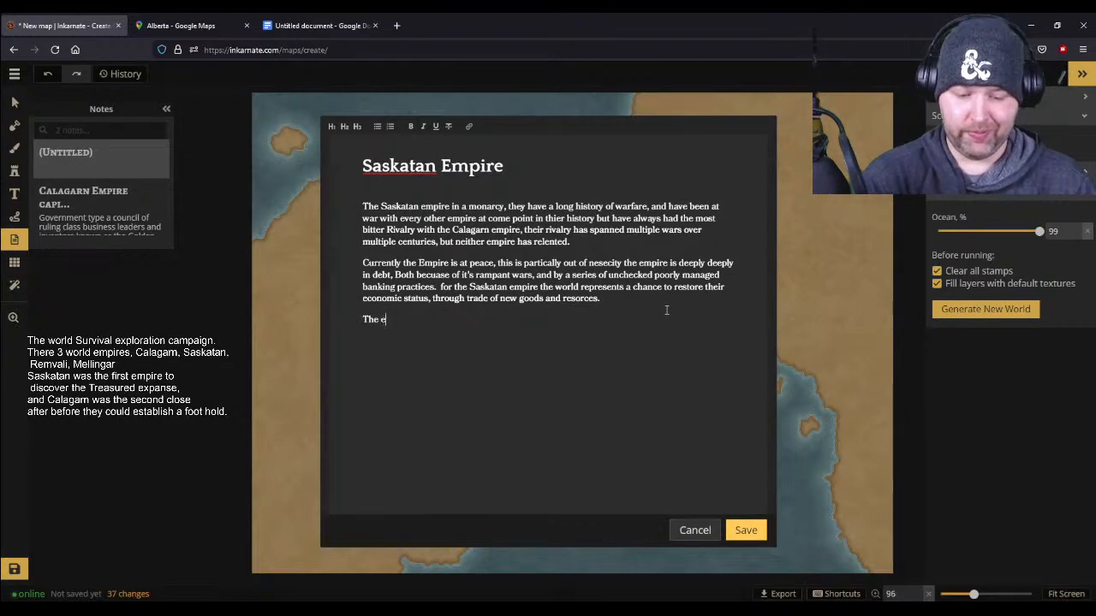
- Start a third paragraph in the note with "The empress of the Saskatan empire is known as Empress Hisui"
type("mpress of the")
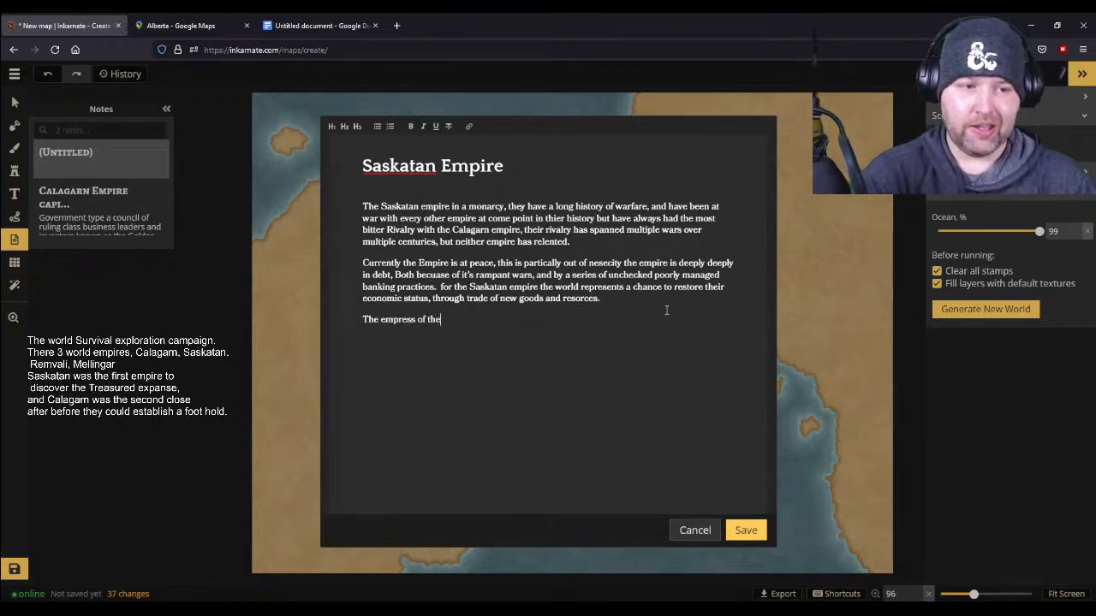
type(" Saskat")
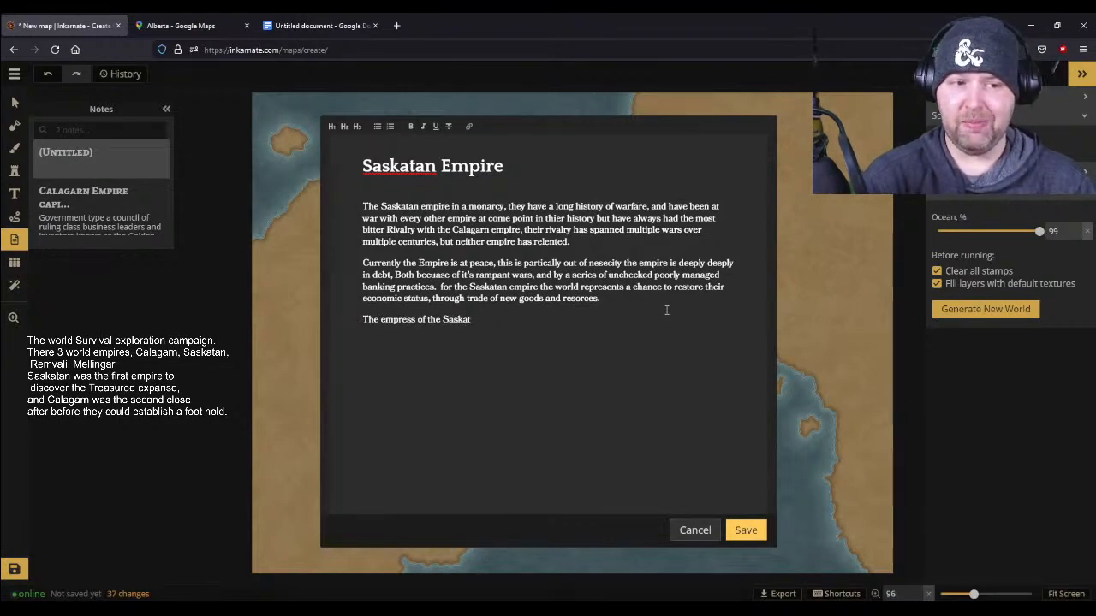
type("an empire i")
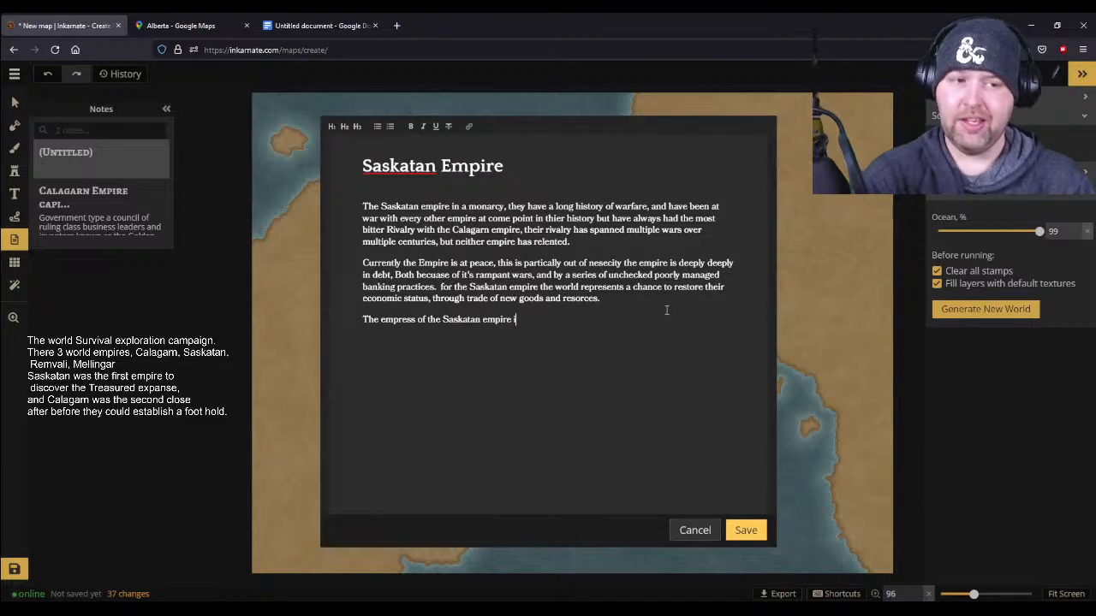
type("s known as")
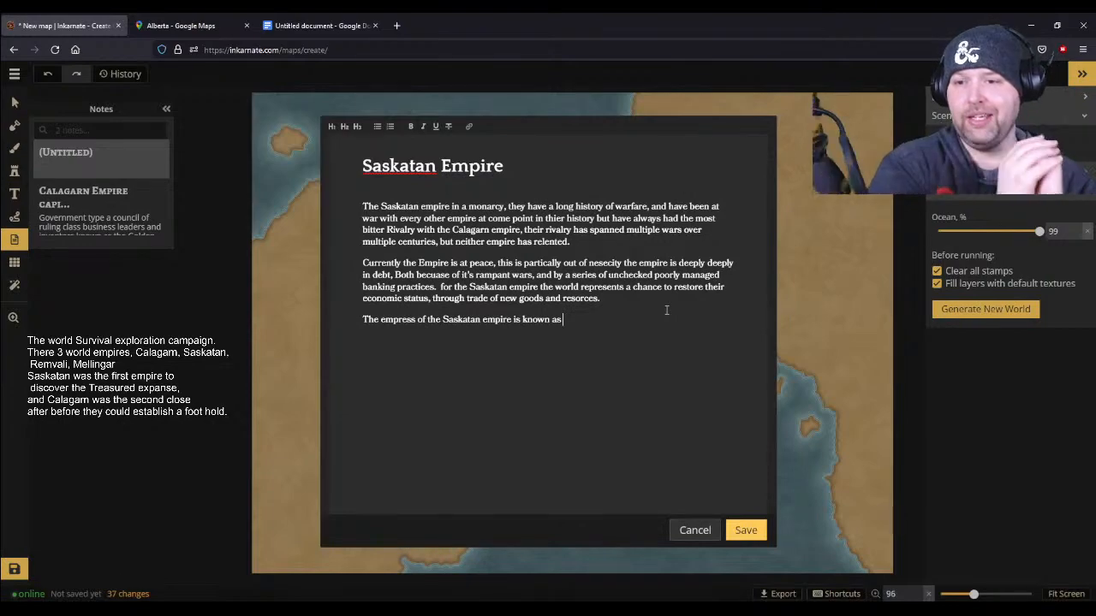
type("Empress")
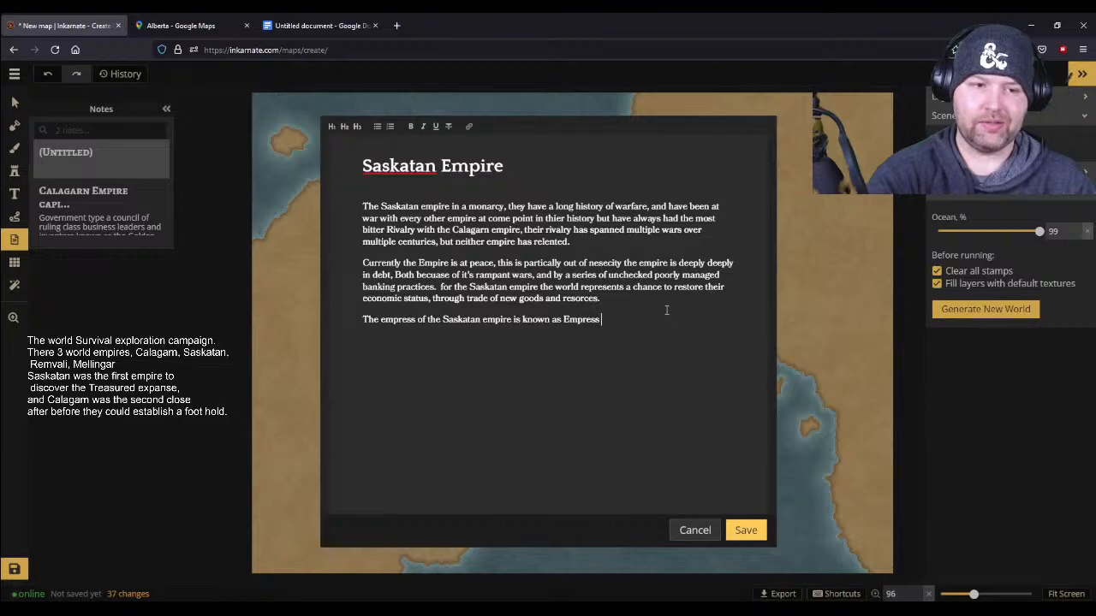
type(" Hisui")
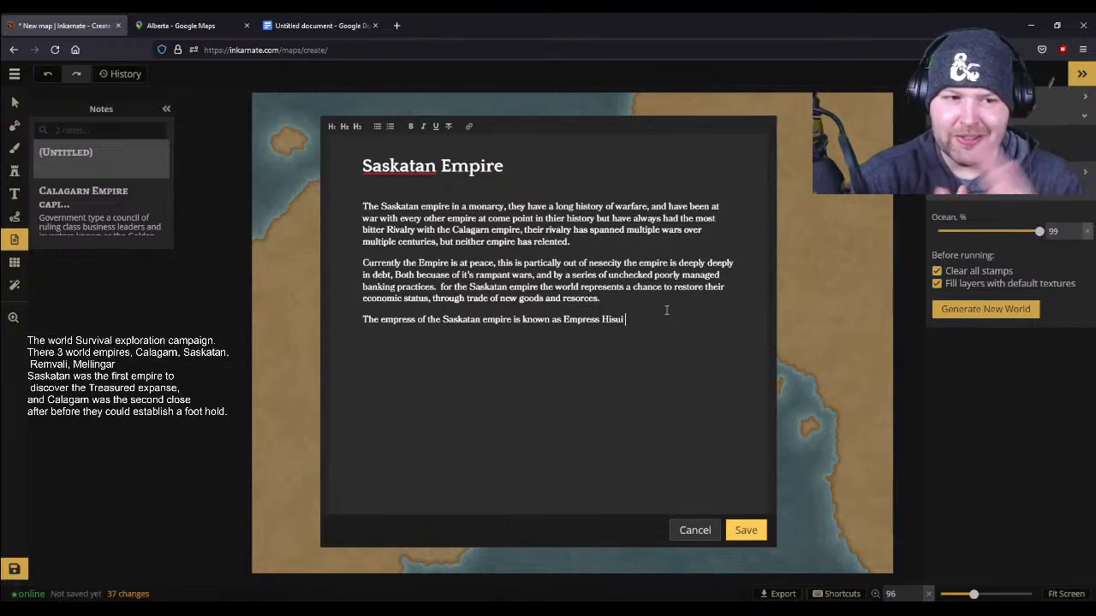
- Finish the empress sentence with "a Leonin." and remove the extra space before "a"
type("A")
key("BackSpace")
type("a")
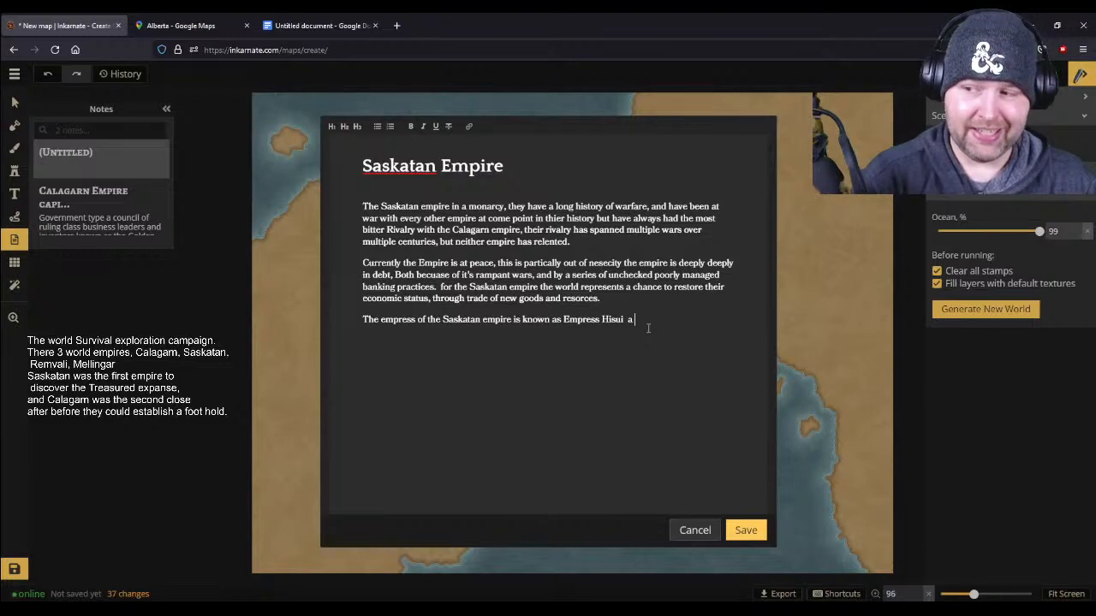
type("Leonin")
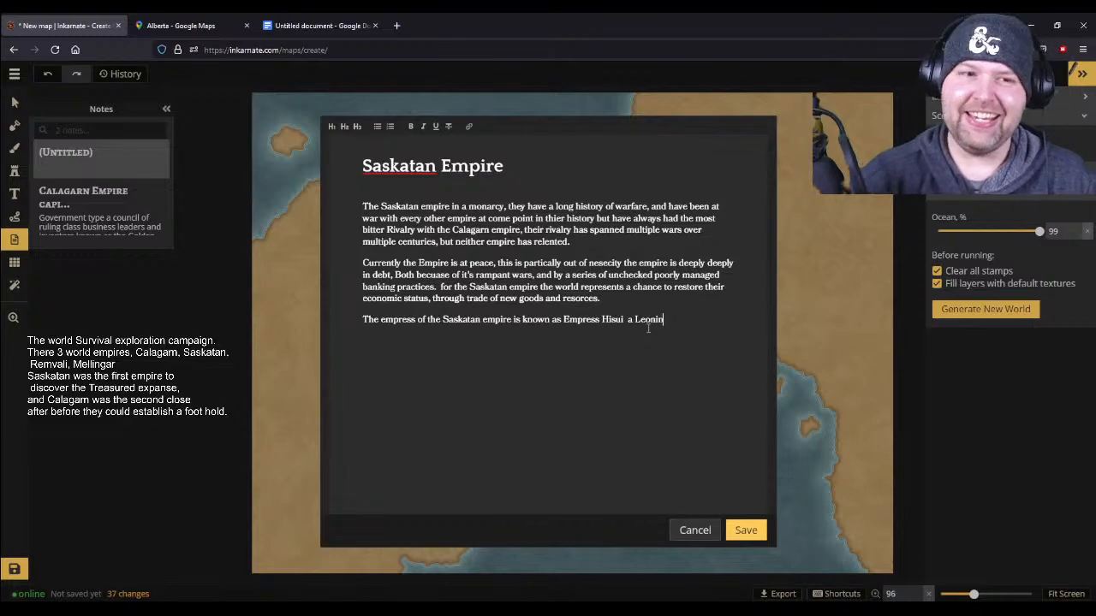
key("Left")
key("Left")
key("BackSpace")
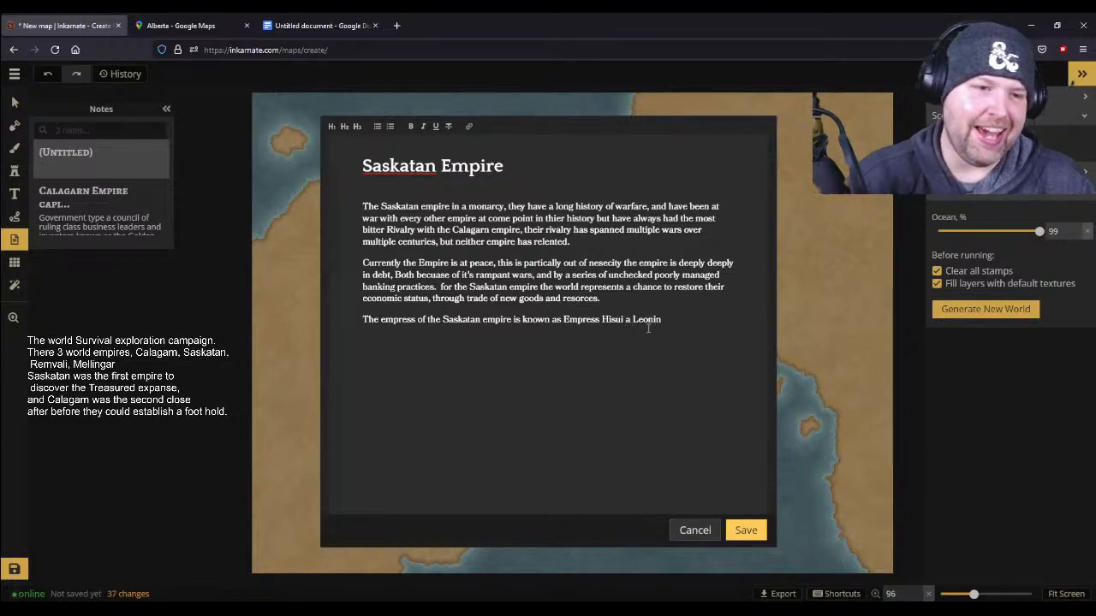
key("End")
type(".")
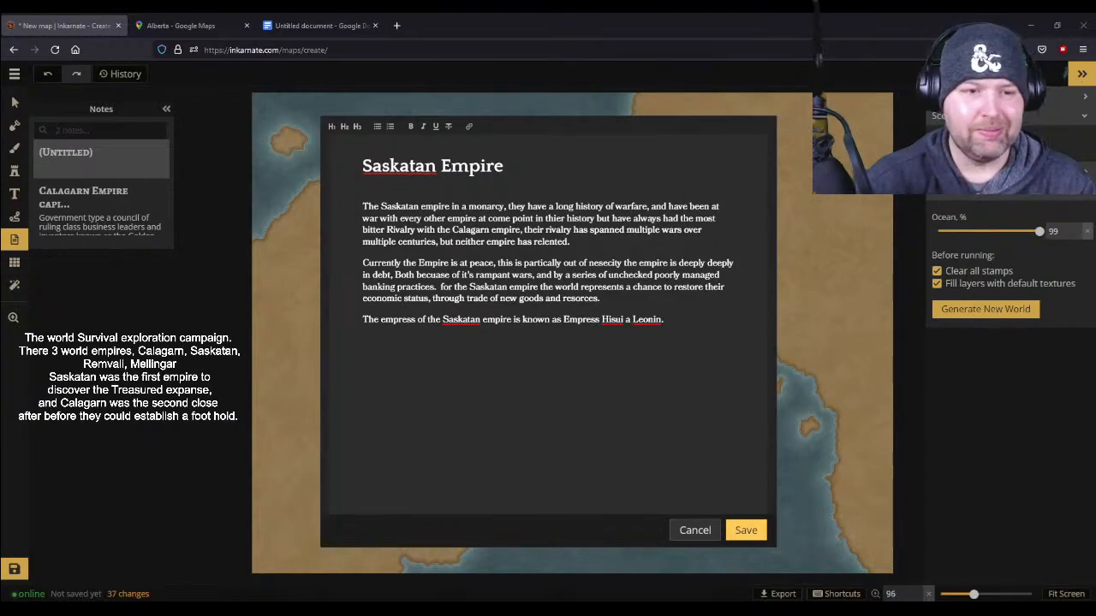
- Save the Saskatan Empire note and shift its map pin slightly north along the western landmass's coast
left_click(745, 530)
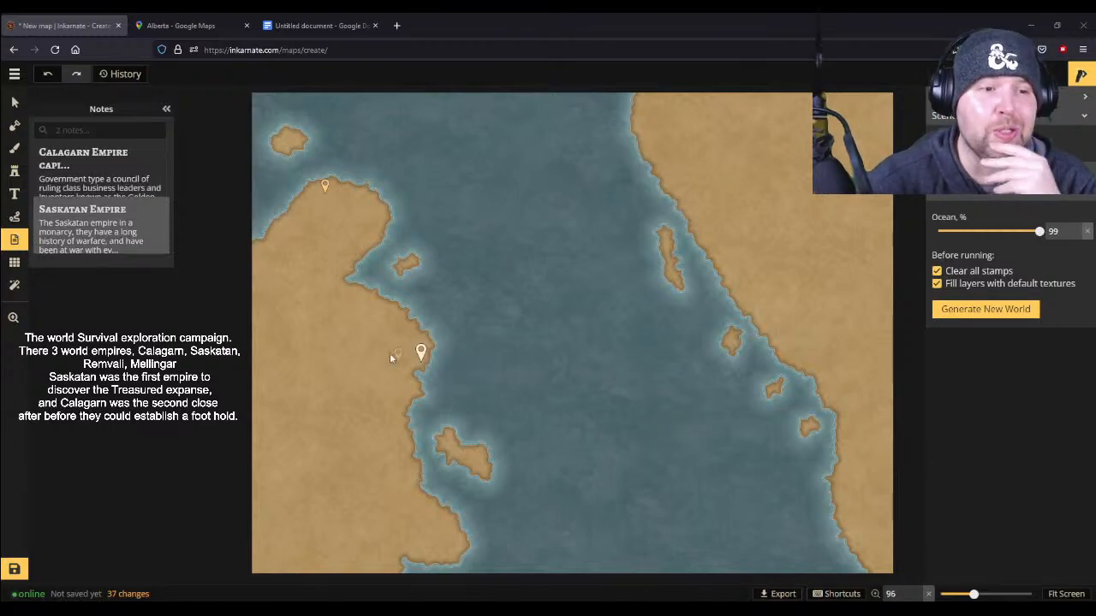
left_click_drag(421, 360, 418, 347)
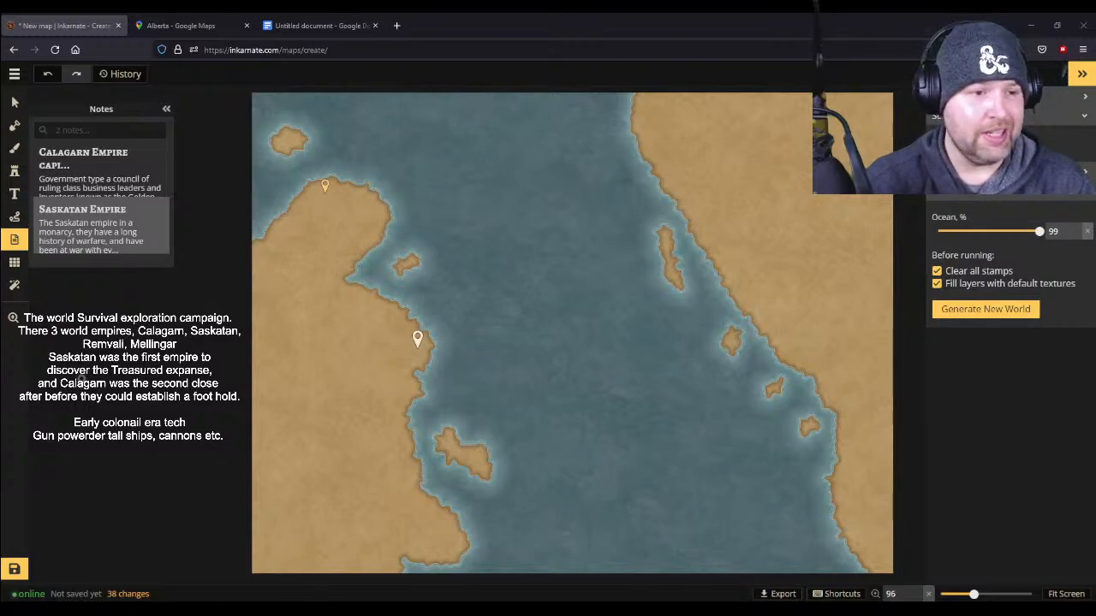
- Reopen the Saskatan Empire note and add a final paragraph beginning "Largest Campny int he country is the Royal Saskatan trading company"
mouse_move(93, 231)
left_click(156, 213)
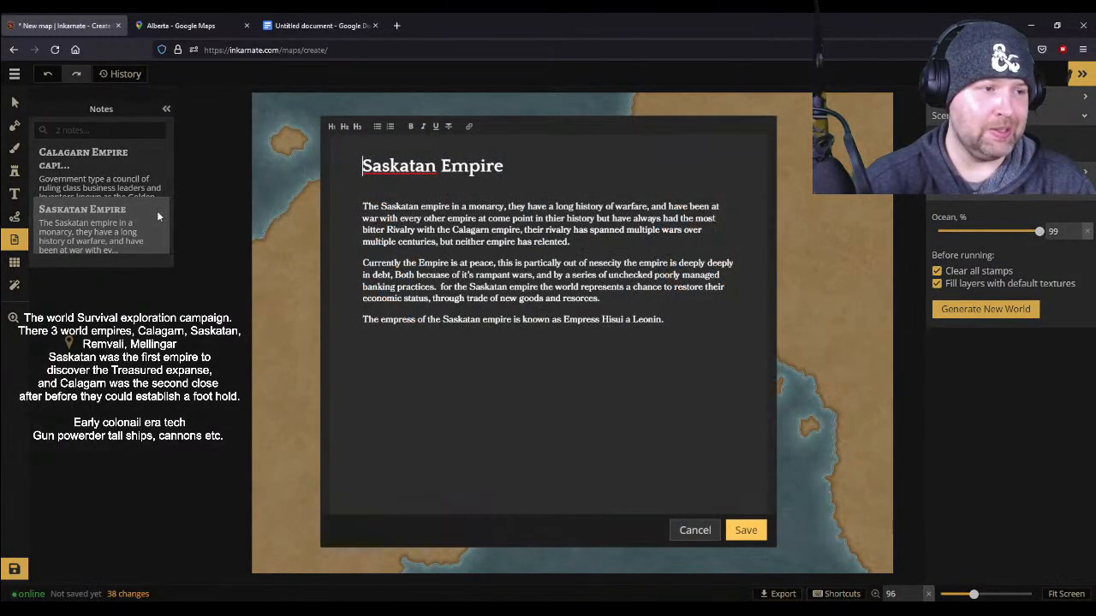
left_click(699, 323)
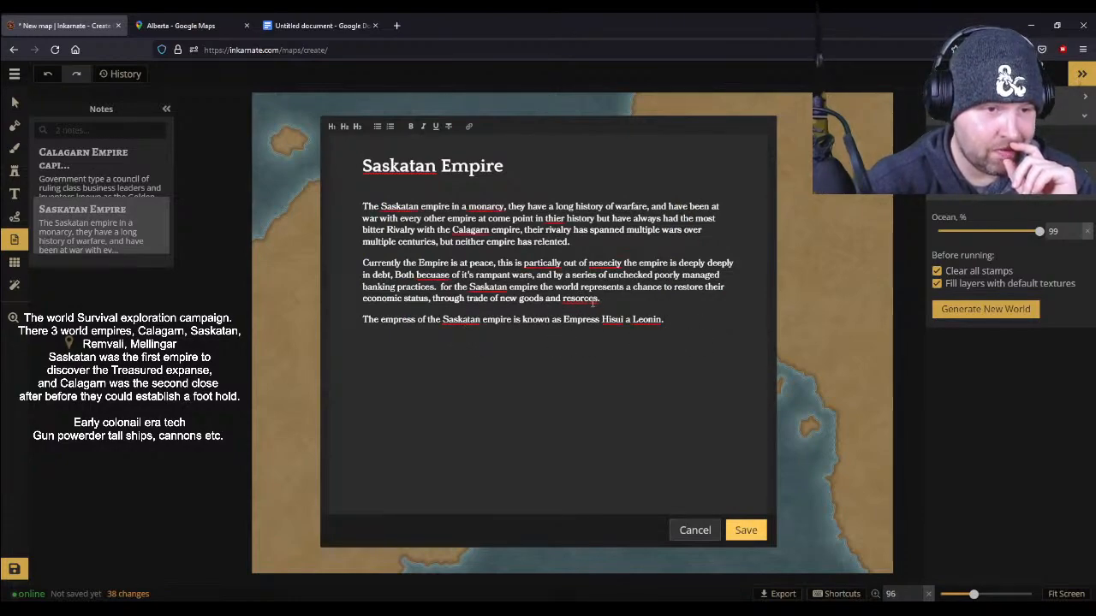
key("Return")
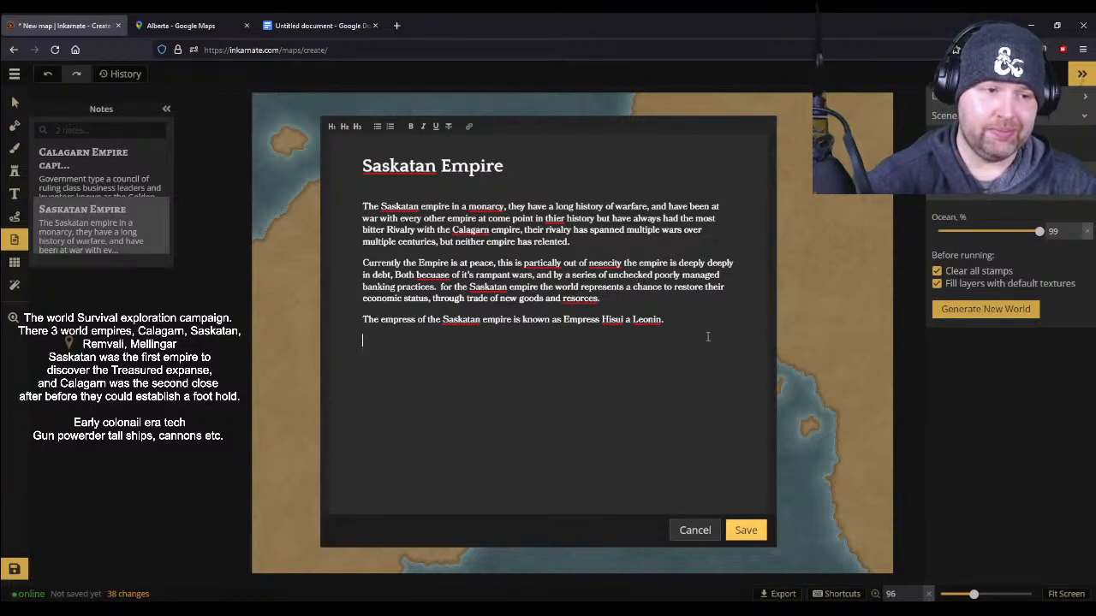
type("Lar")
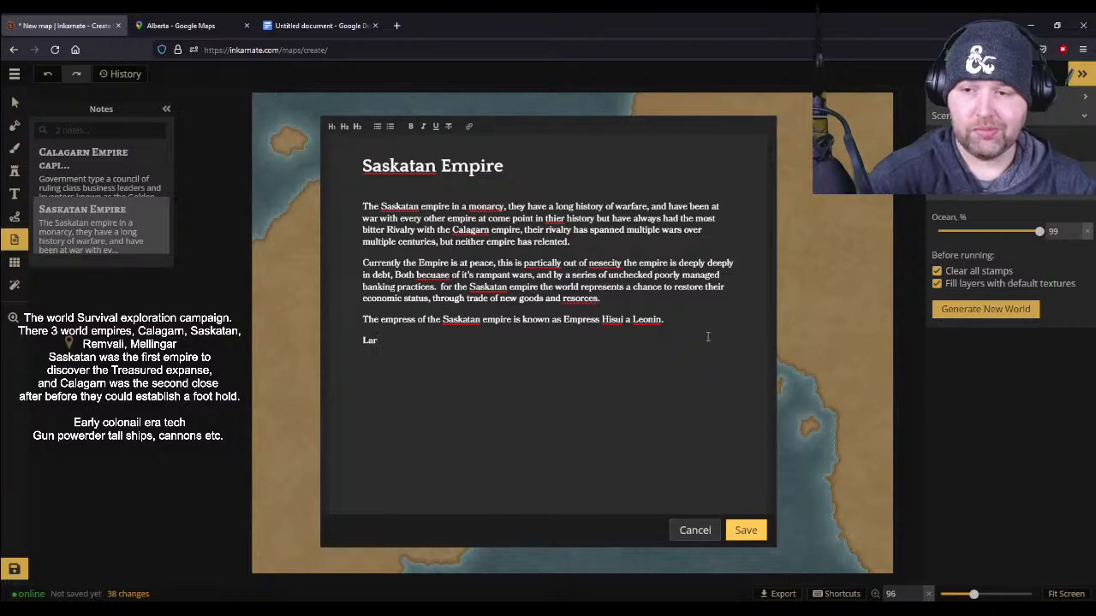
type("gest")
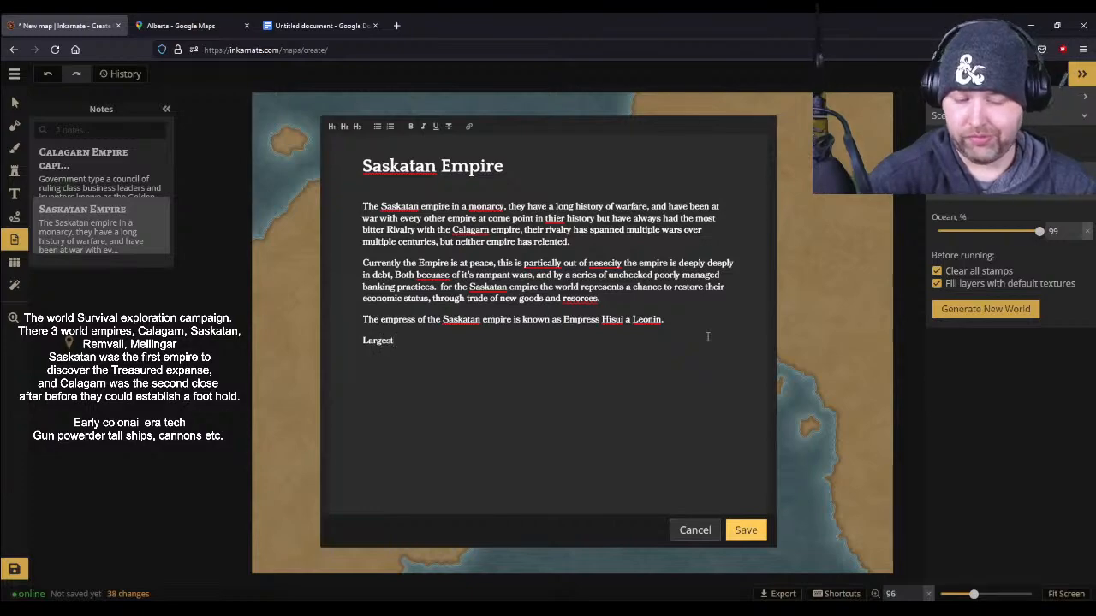
type(" Cam")
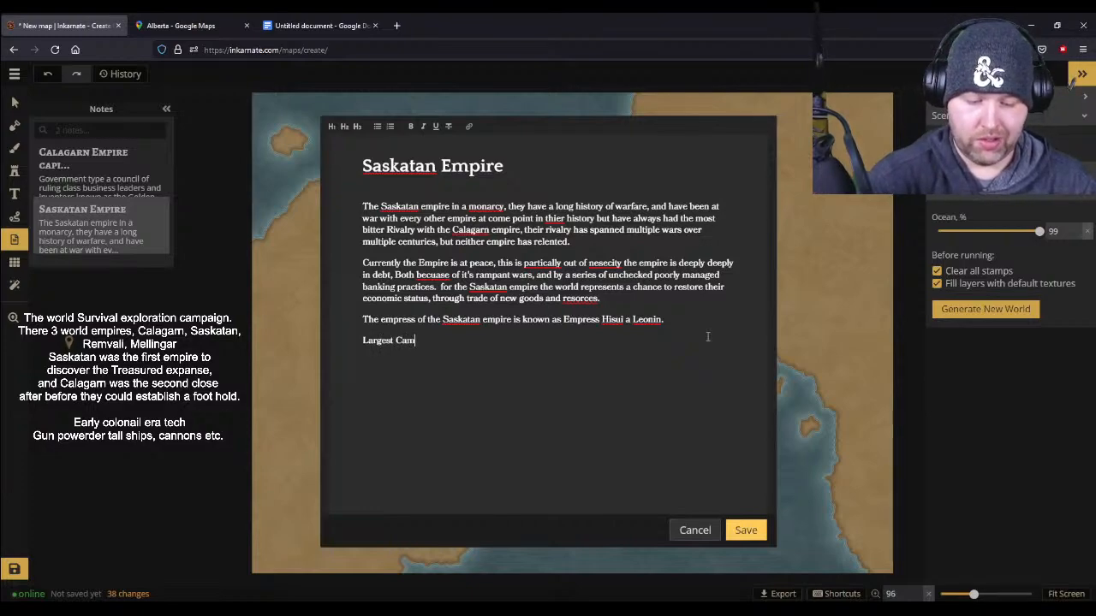
type("py int he cou")
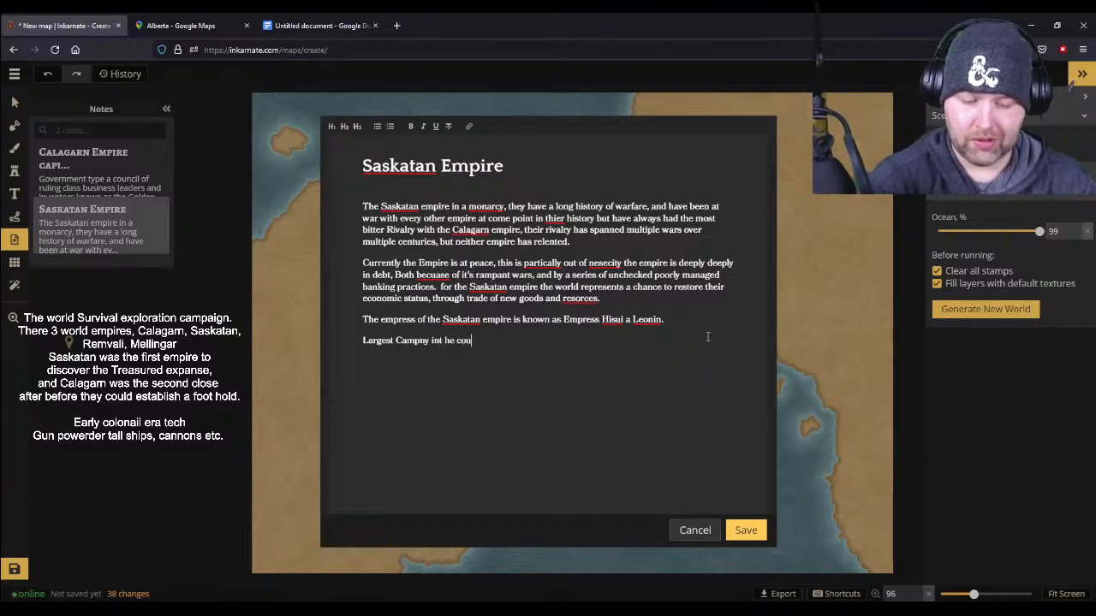
type("ntry is the")
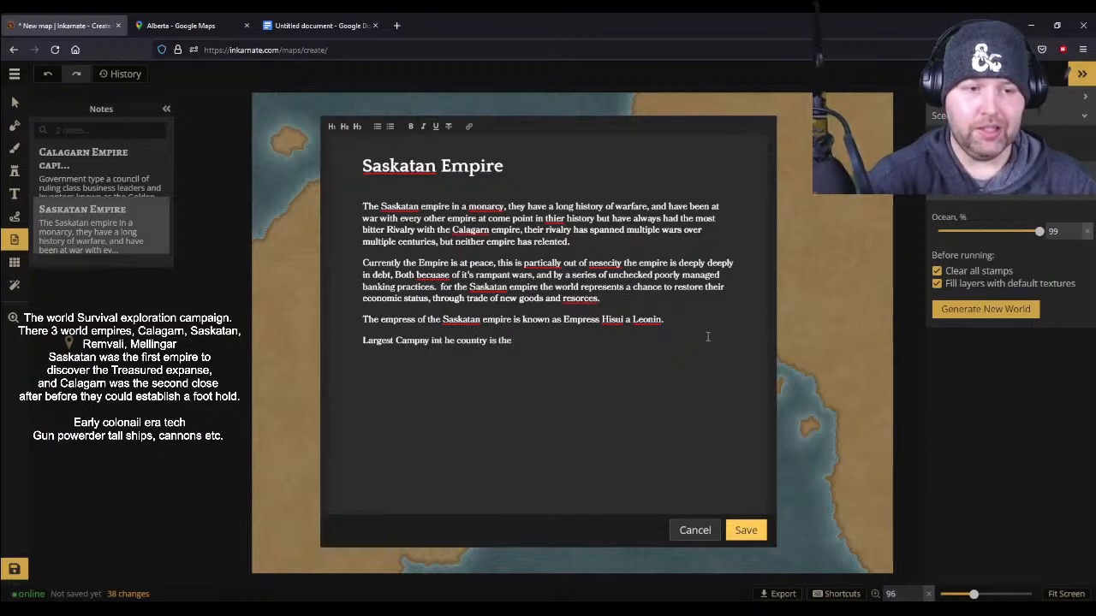
type(" Royal")
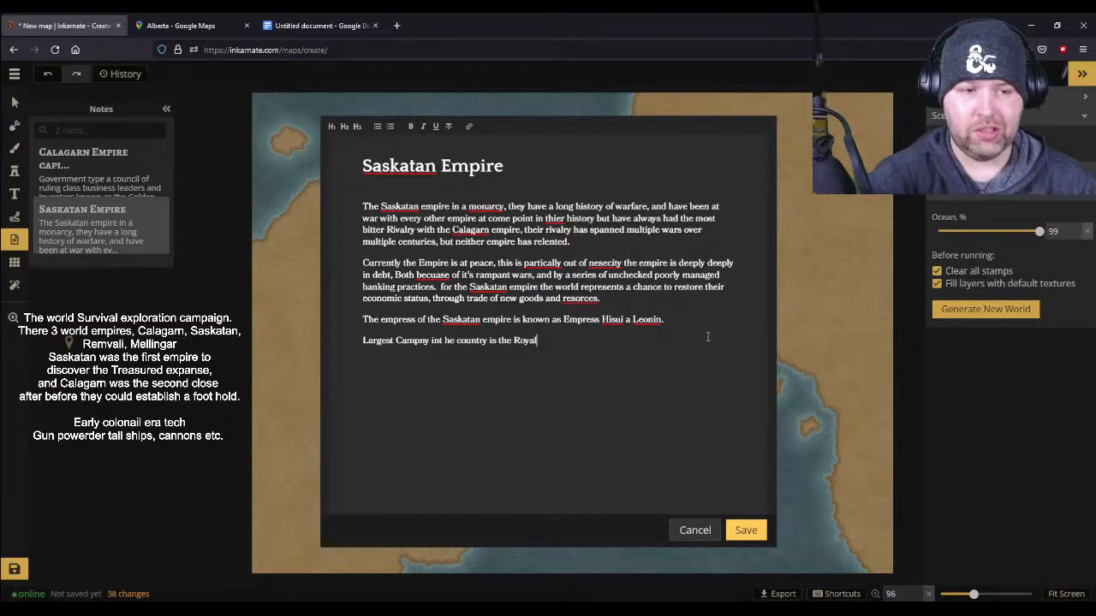
type(" Saskatan trading ")
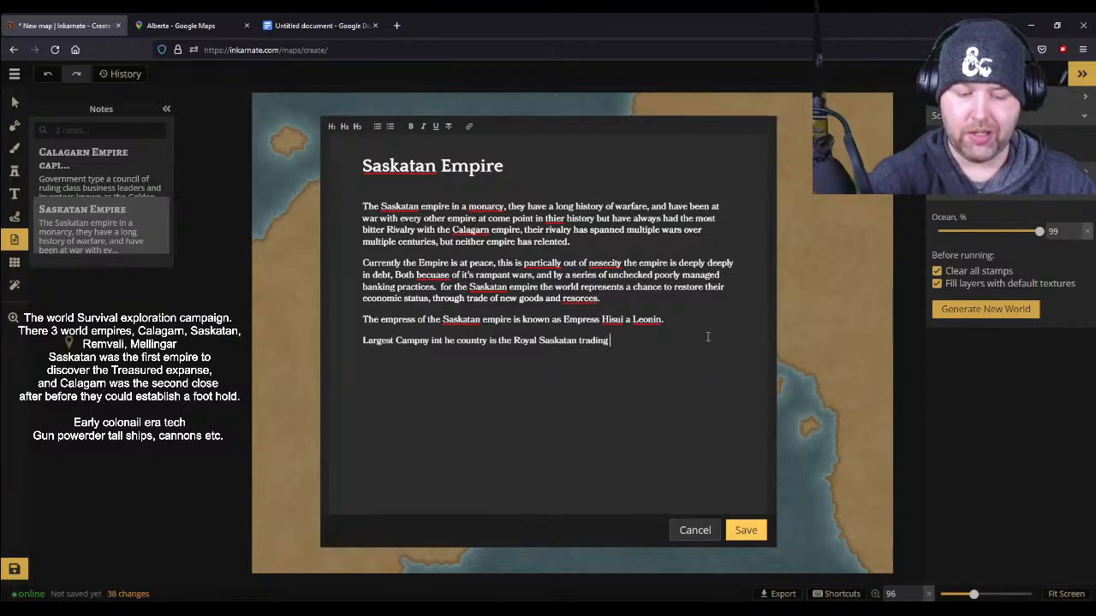
type("company, that Governs most of t")
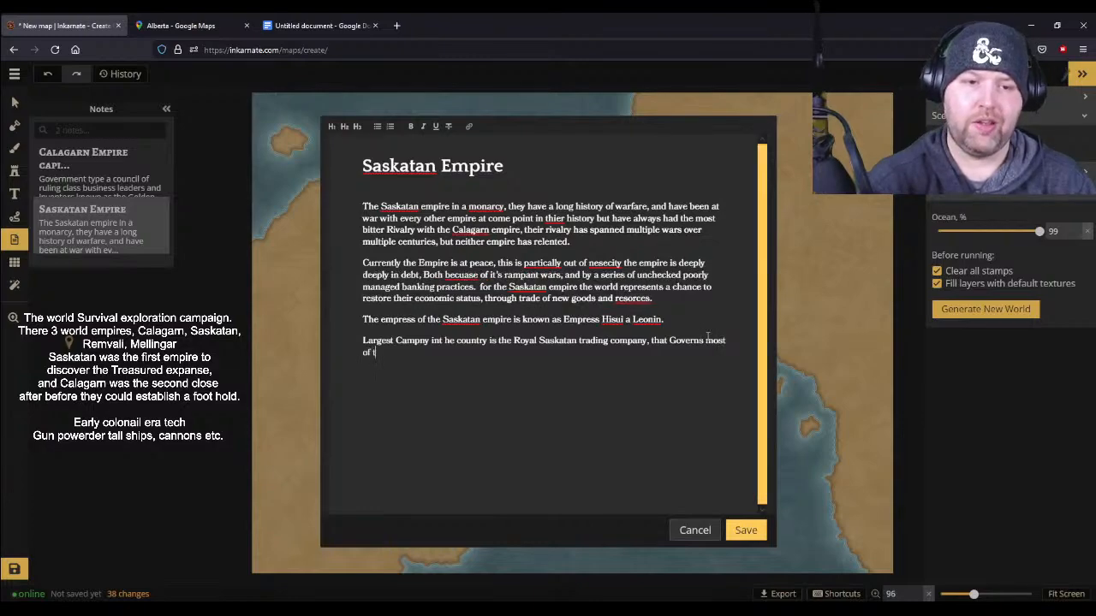
type("he operations in ")
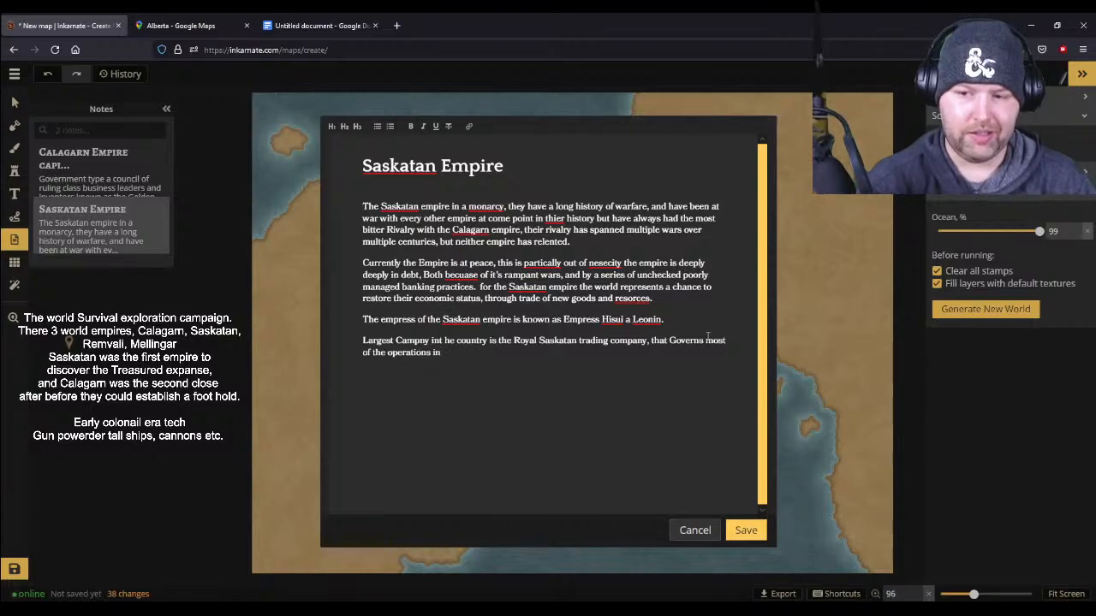
type("the")
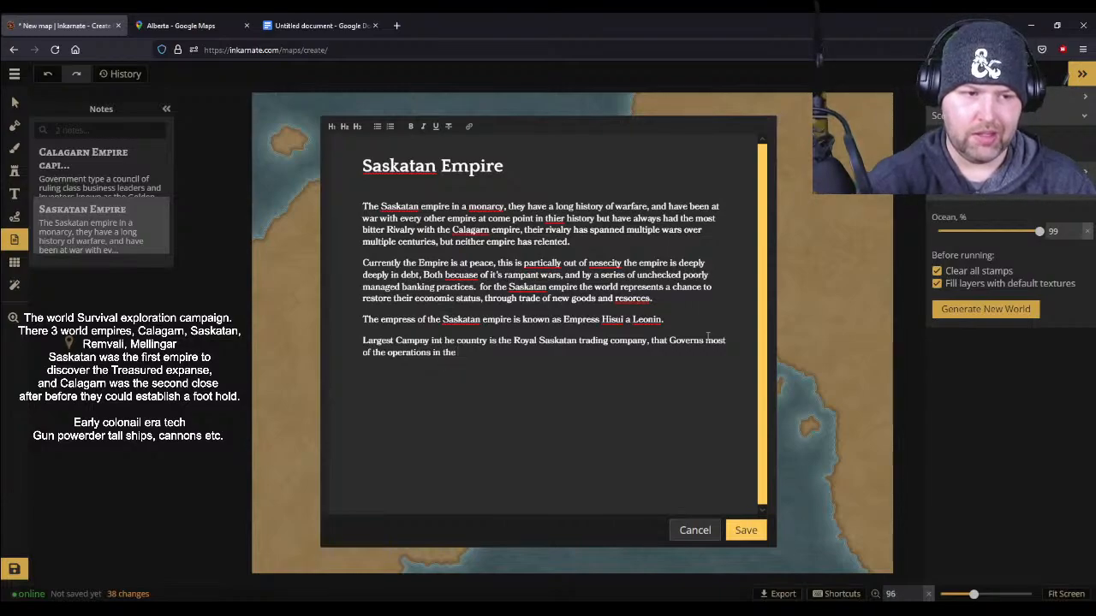
type(" Treasured")
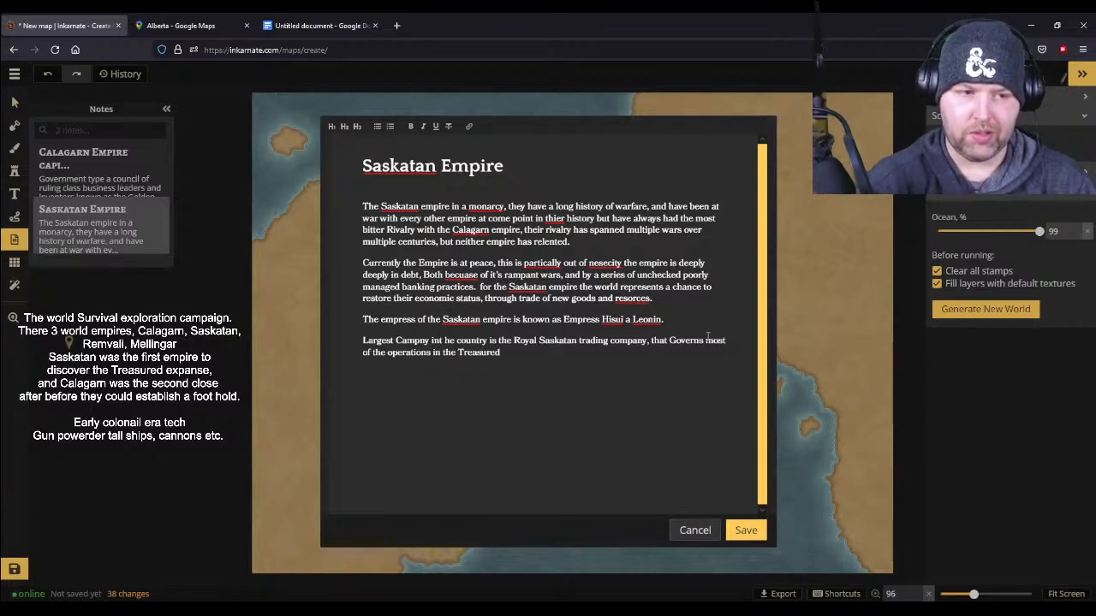
type(" expancse.")
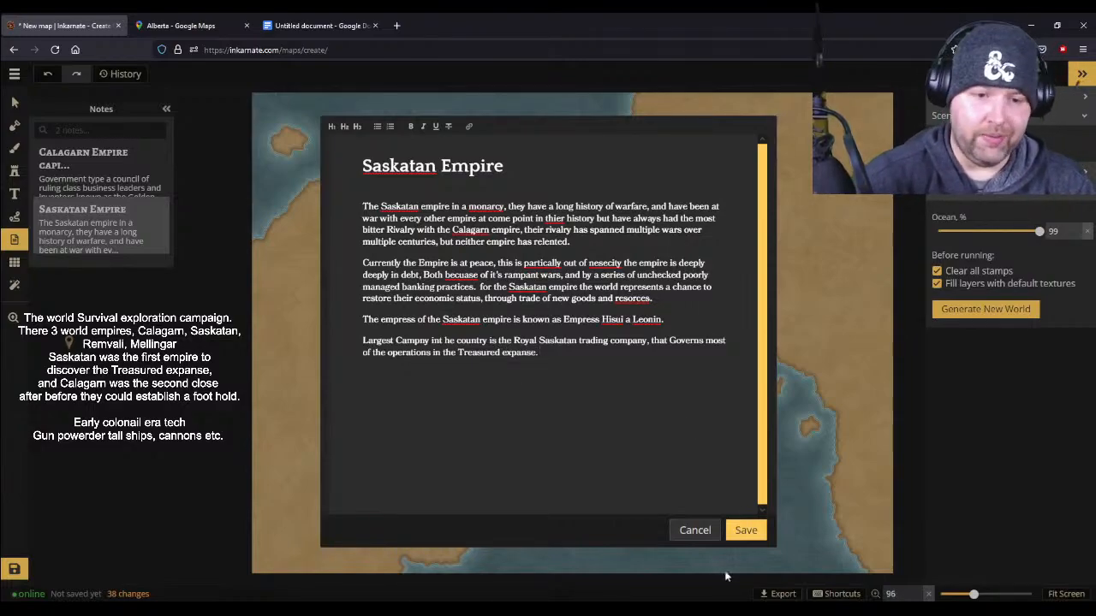
- Finish the company sentence with ", that Governs most of the operations in the Treasured expanse." and save the note
left_click(746, 530)
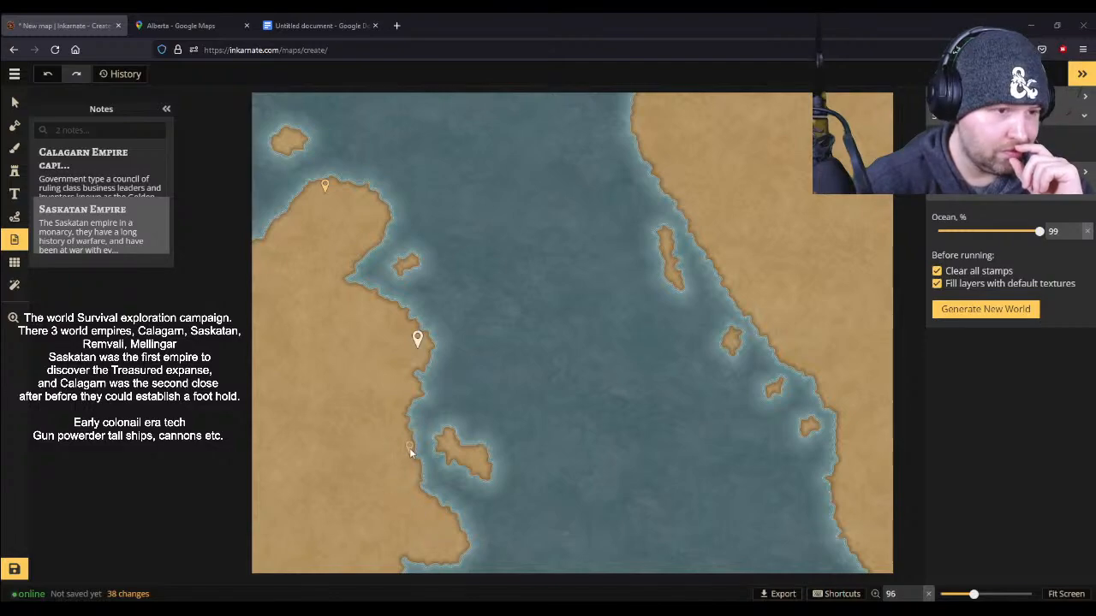
- Search the stamp catalog for "ci", look through the city stamps of each race, and clear the search
left_click(15, 216)
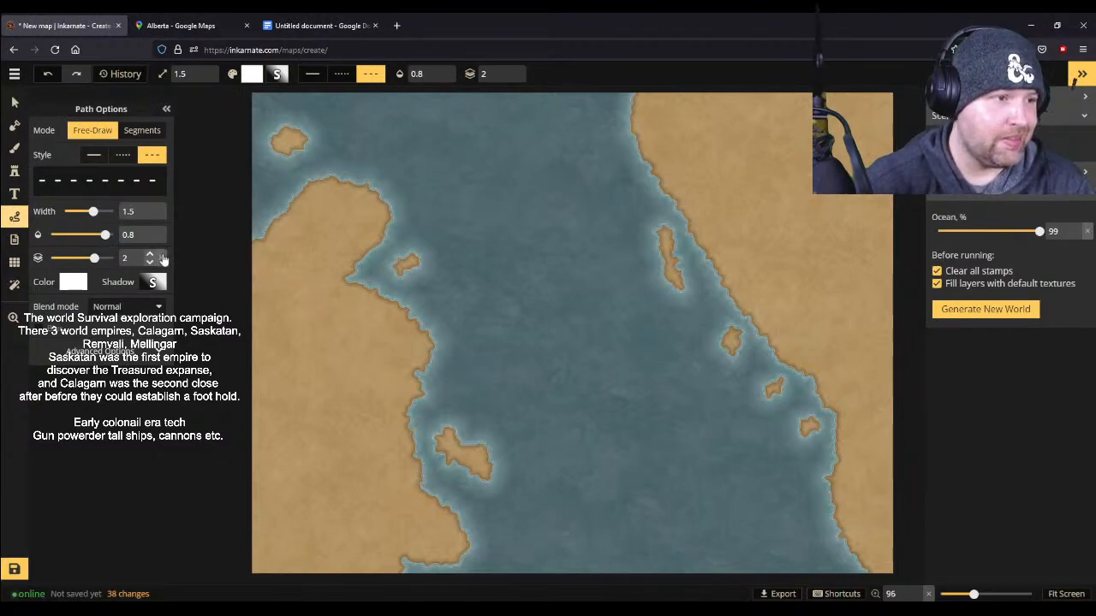
left_click(14, 172)
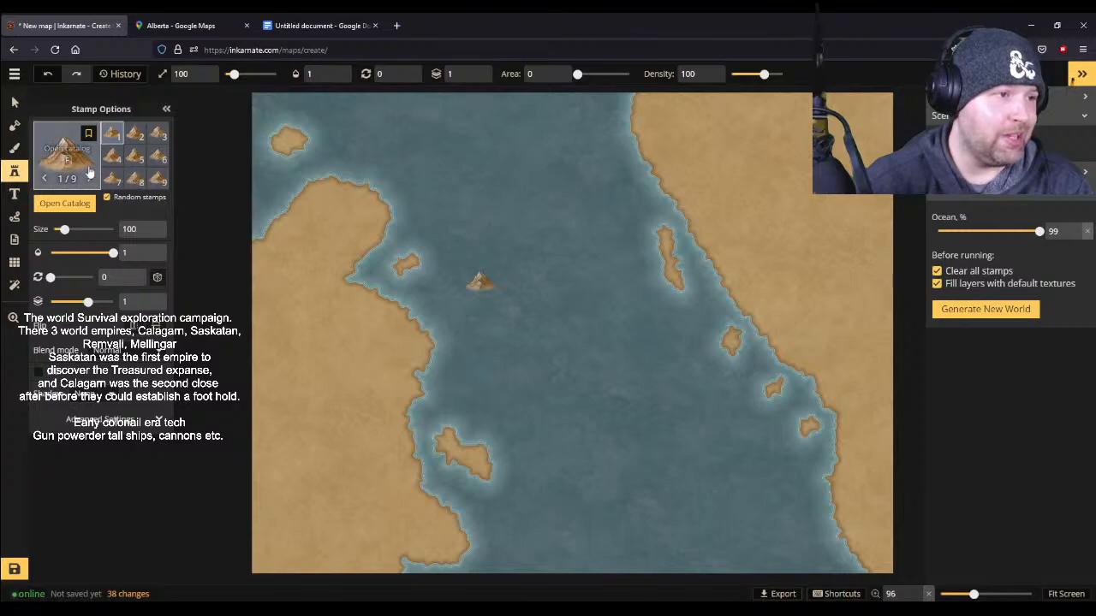
scroll(405, 390, "up", 5)
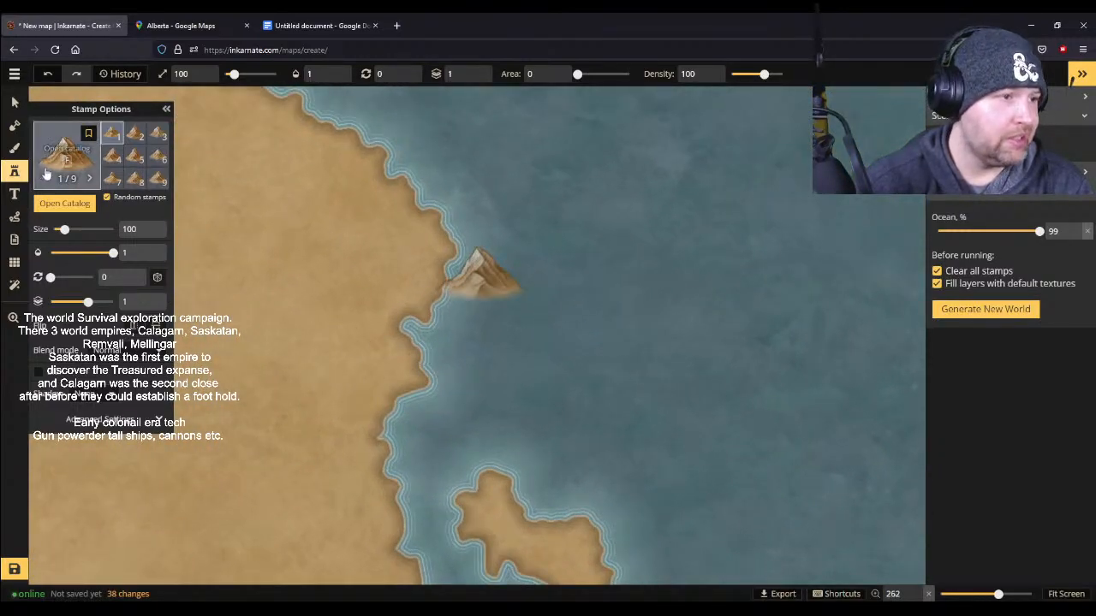
left_click(64, 203)
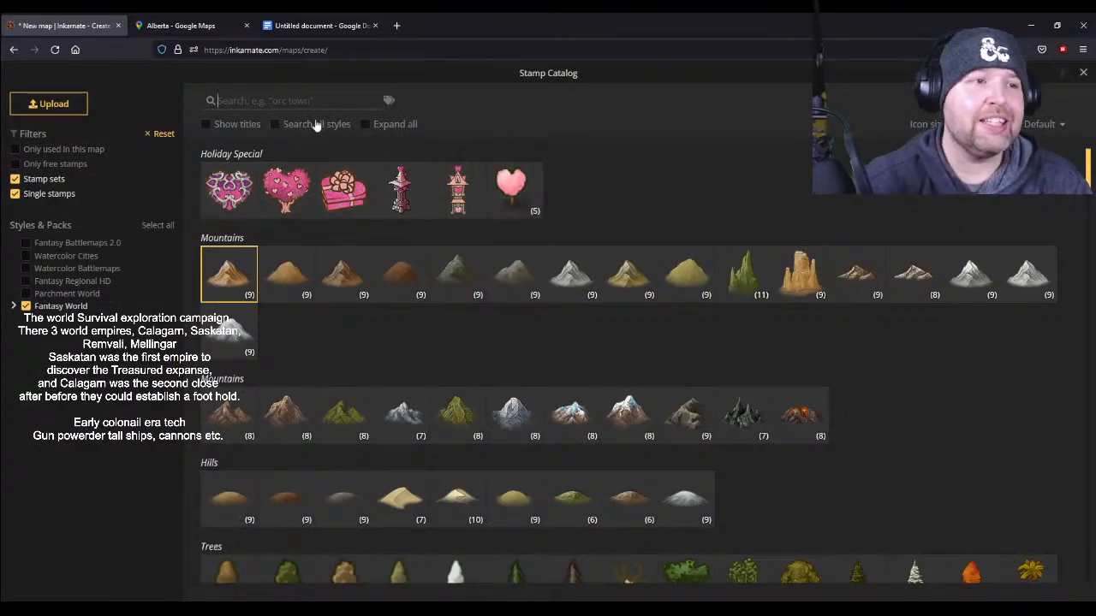
left_click(285, 102)
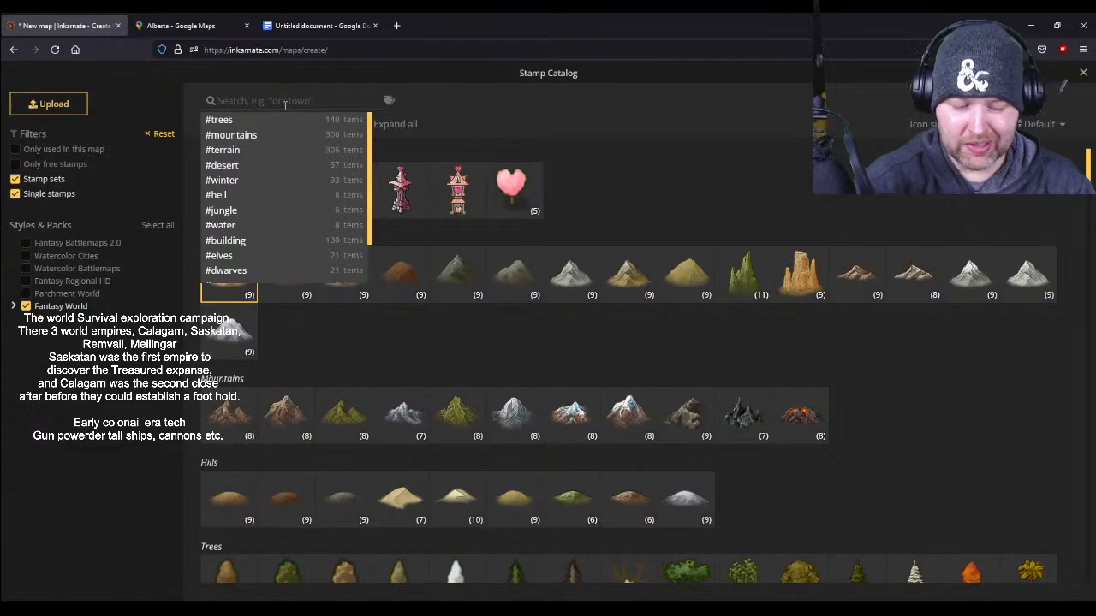
type("cirt")
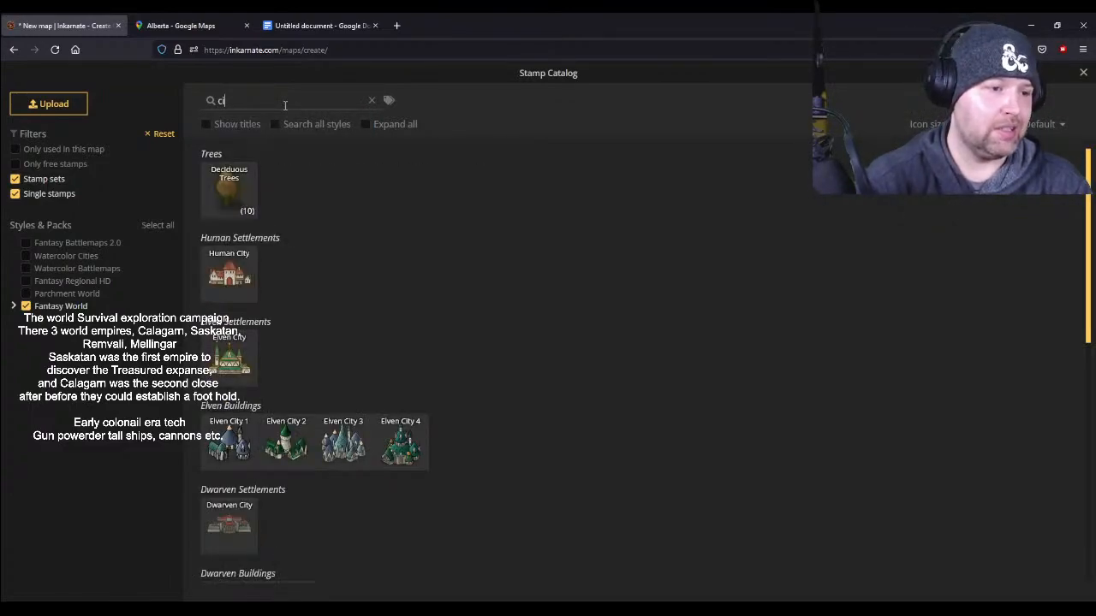
scroll(496, 317, "down", 5)
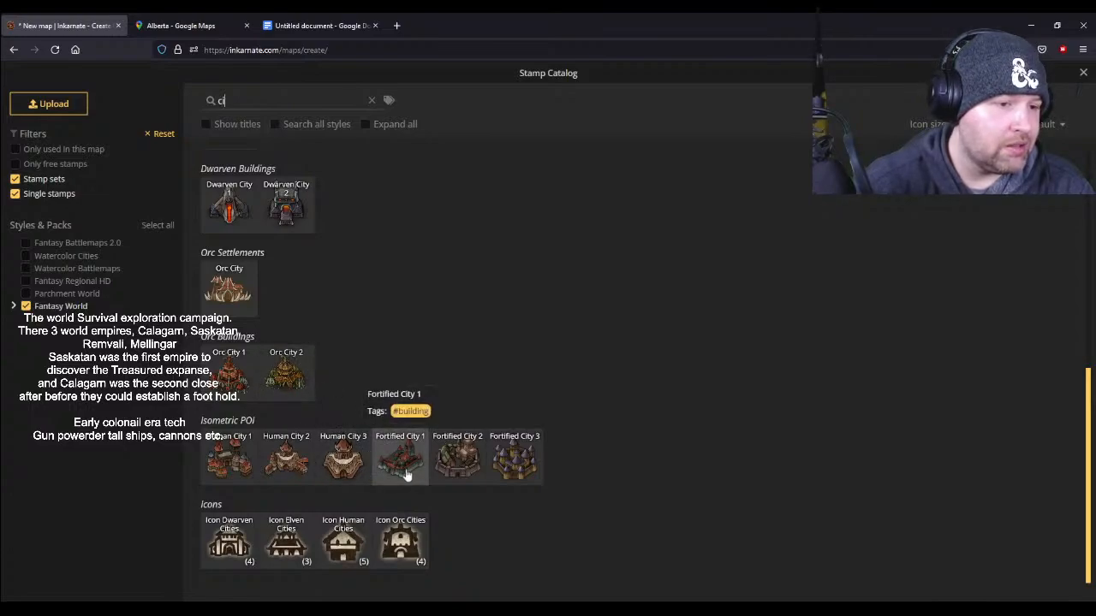
scroll(407, 475, "up", 4)
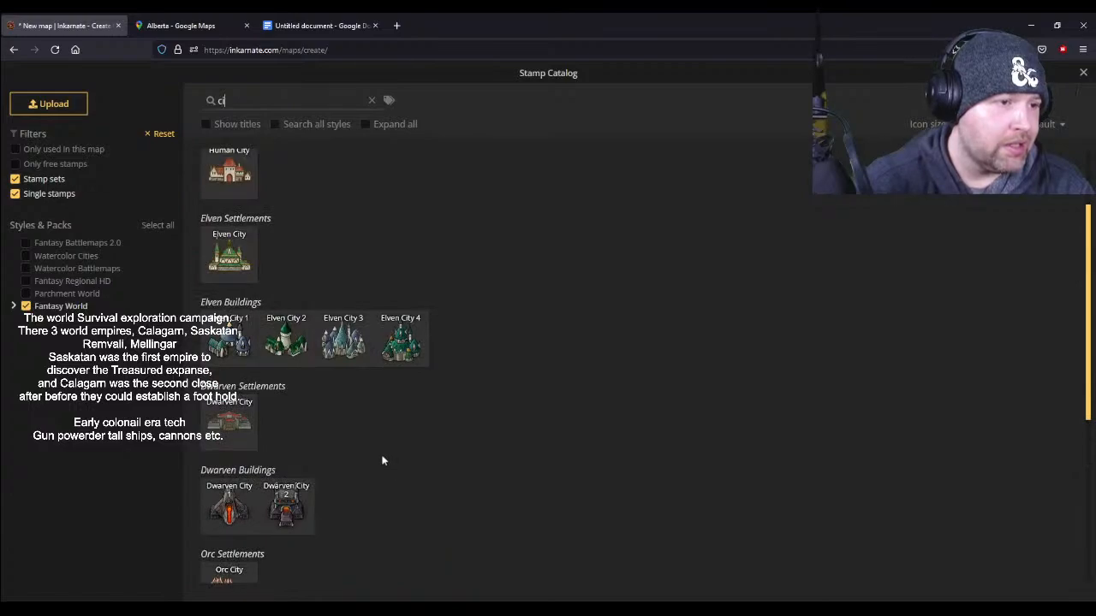
scroll(383, 461, "up", 1)
scroll(383, 461, "up", 1)
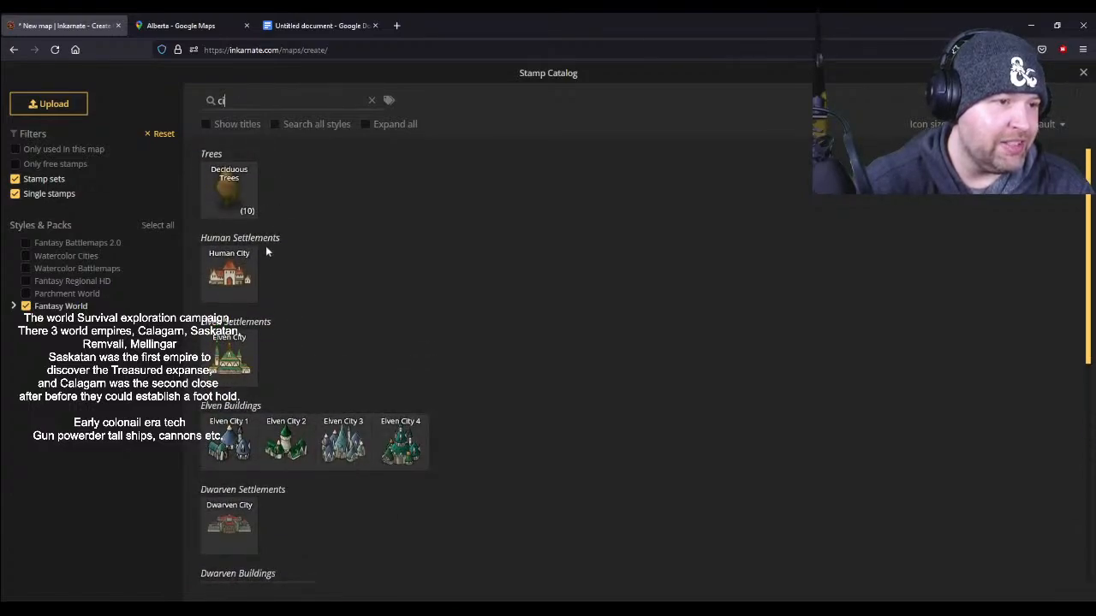
key("BackSpace")
key("BackSpace")
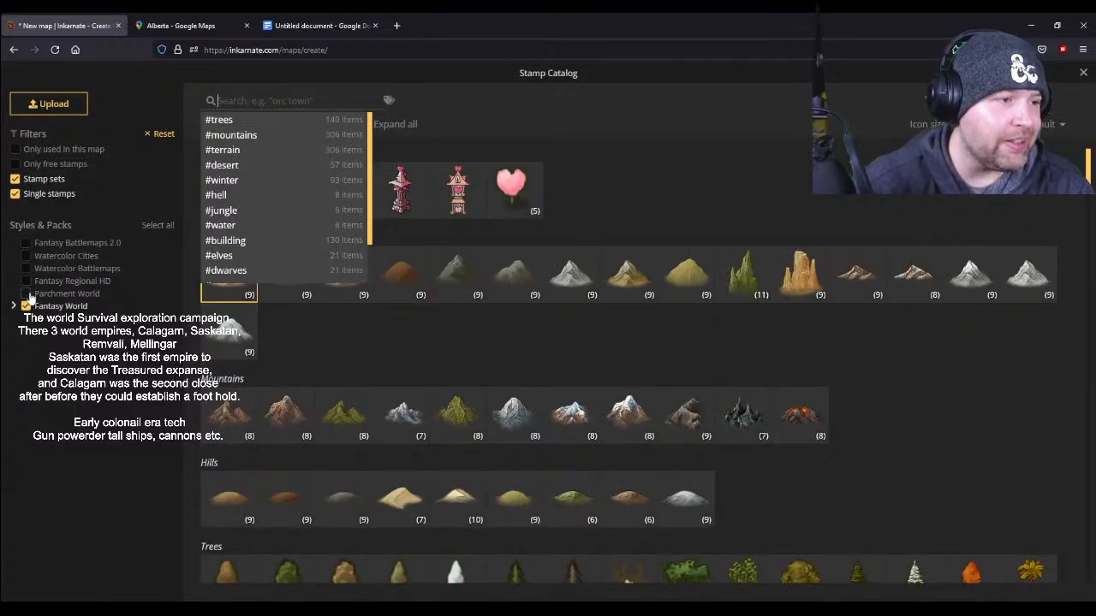
- Include the Parchment World pack alongside Fantasy World in the stamp catalog and browse its terrain, settlement, icon and decoration stamps
left_click(26, 295)
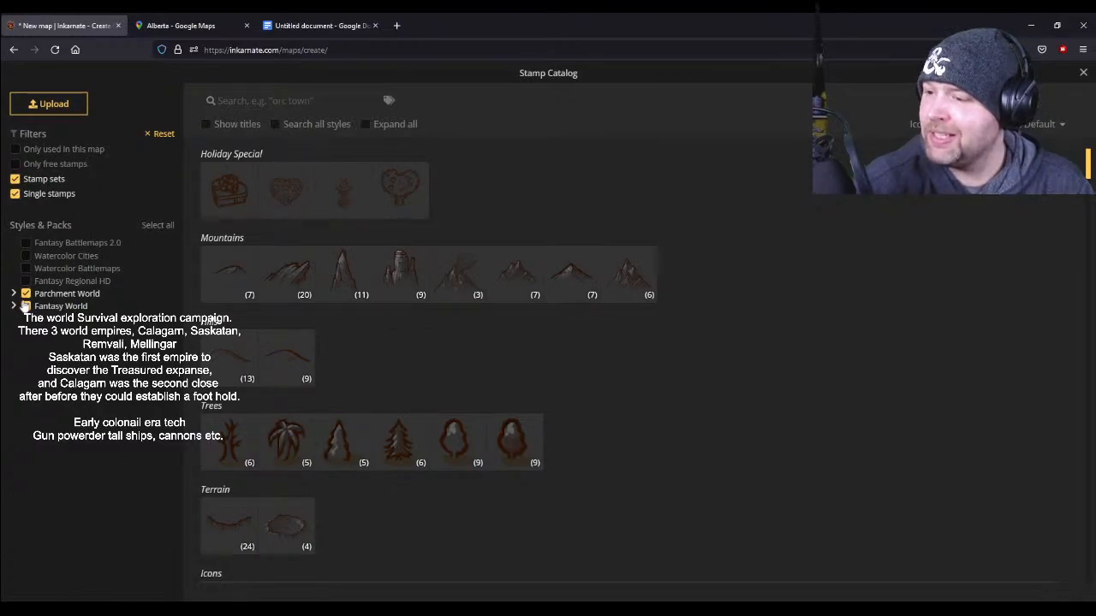
left_click(26, 306)
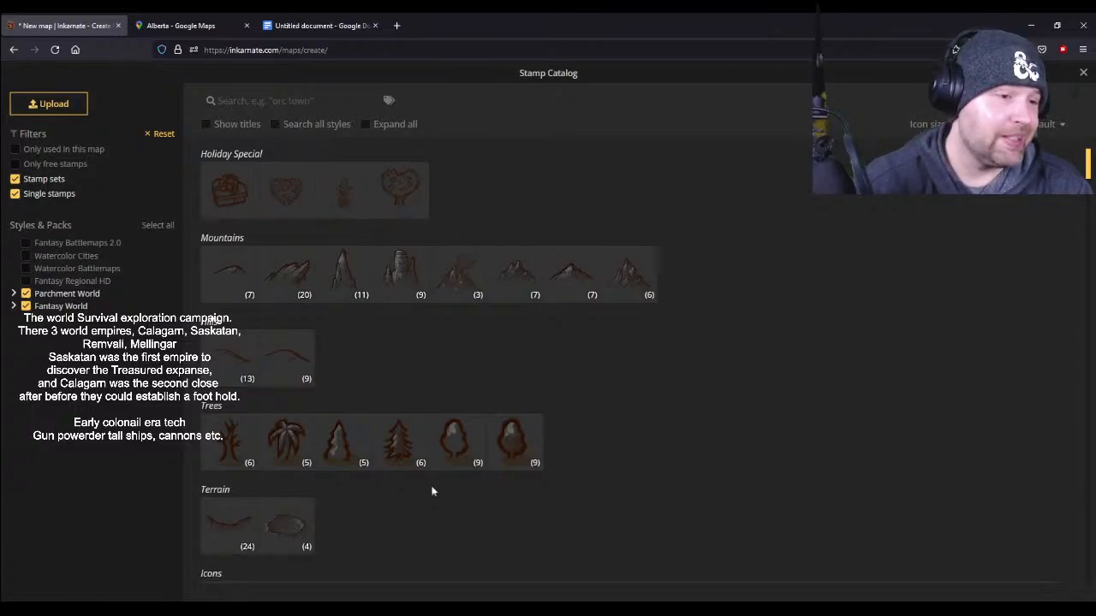
scroll(472, 363, "down", 6)
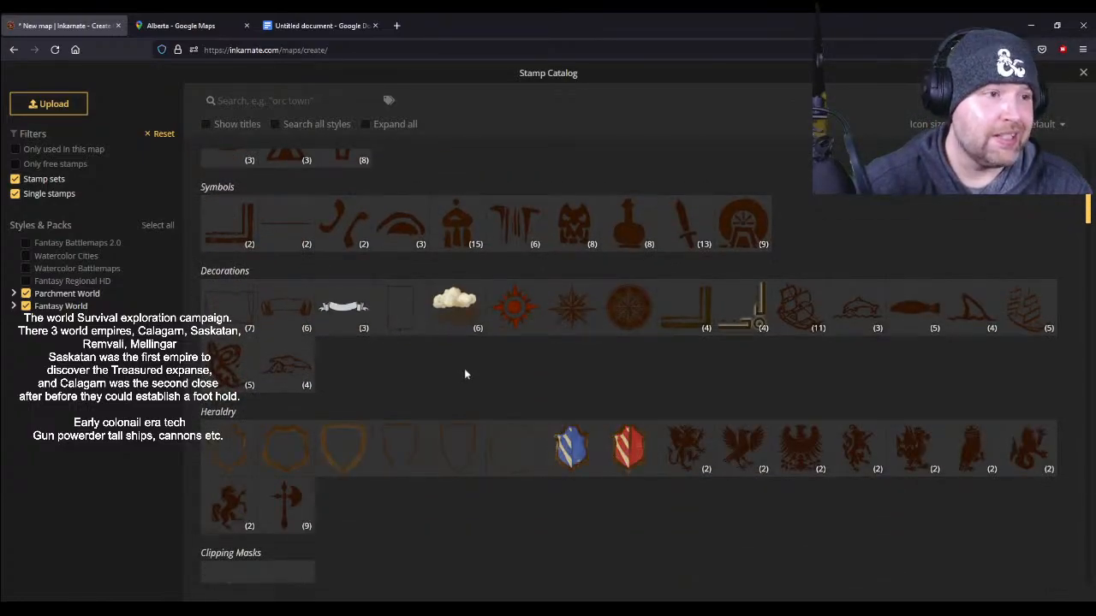
scroll(464, 368, "up", 3)
scroll(464, 374, "down", 10)
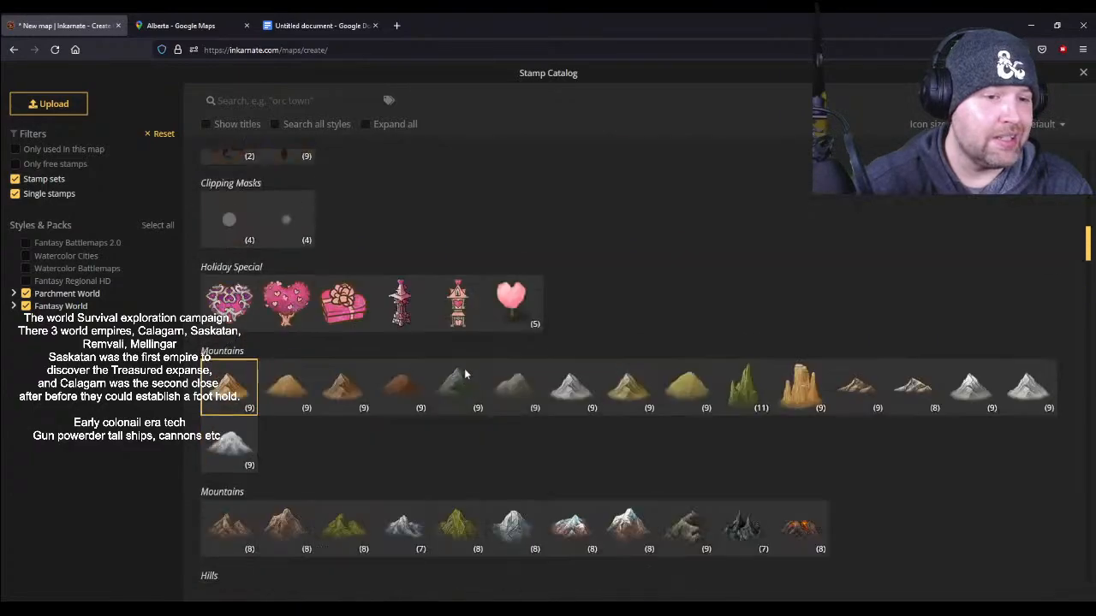
scroll(521, 291, "up", 2)
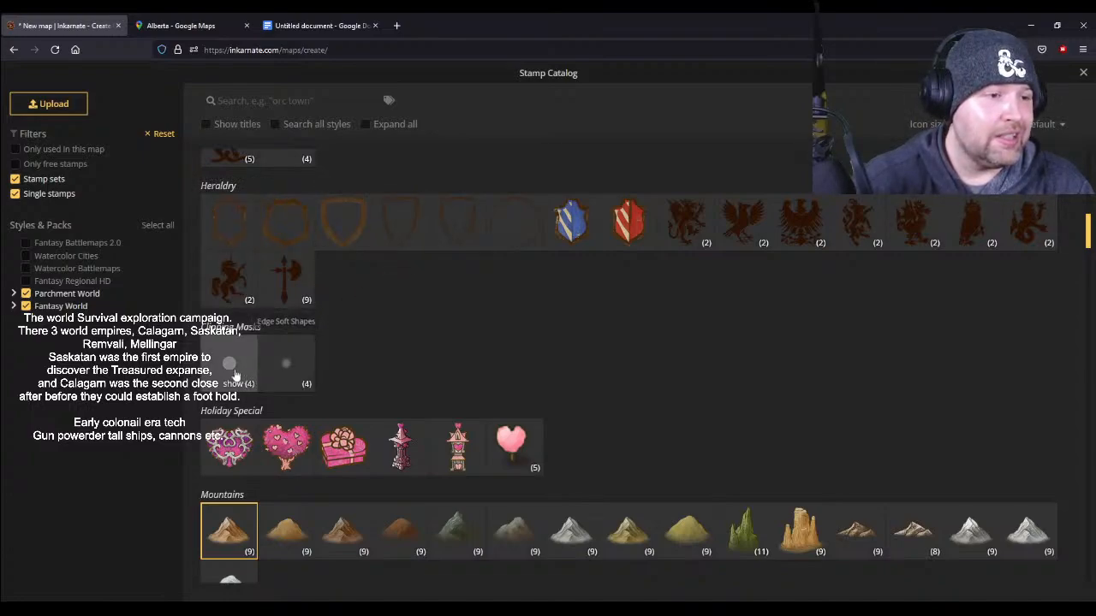
scroll(517, 303, "down", 3)
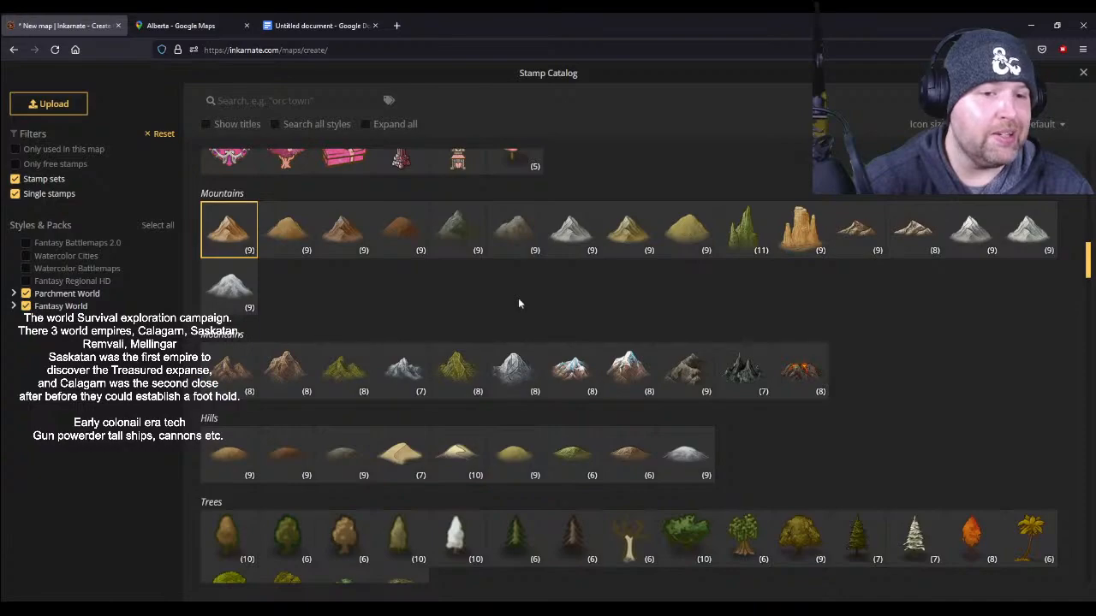
scroll(518, 303, "down", 3)
scroll(517, 303, "down", 3)
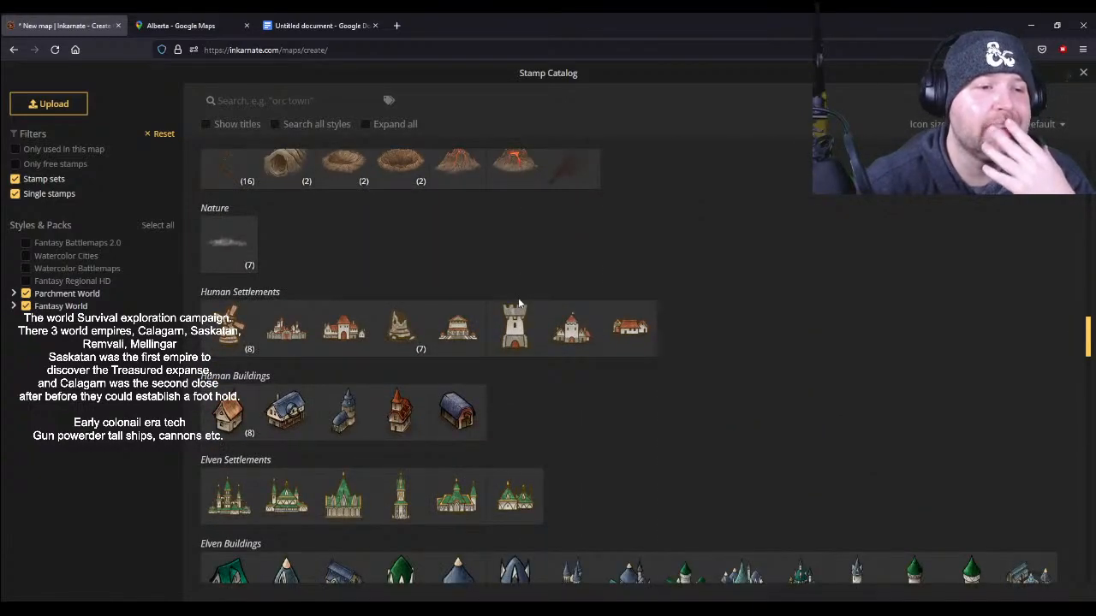
scroll(518, 303, "down", 3)
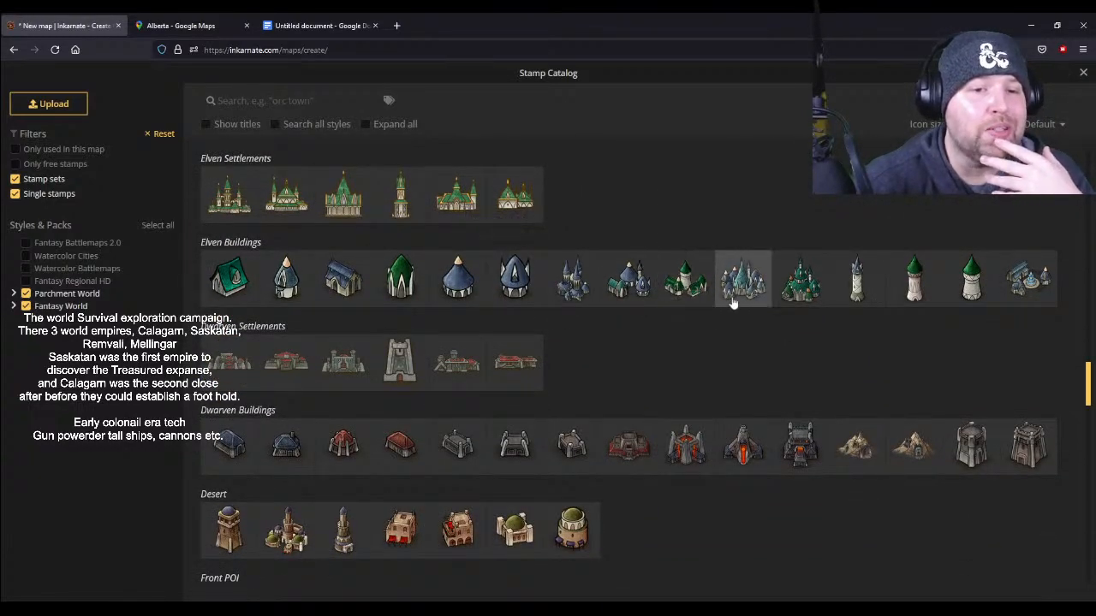
scroll(643, 331, "down", 2)
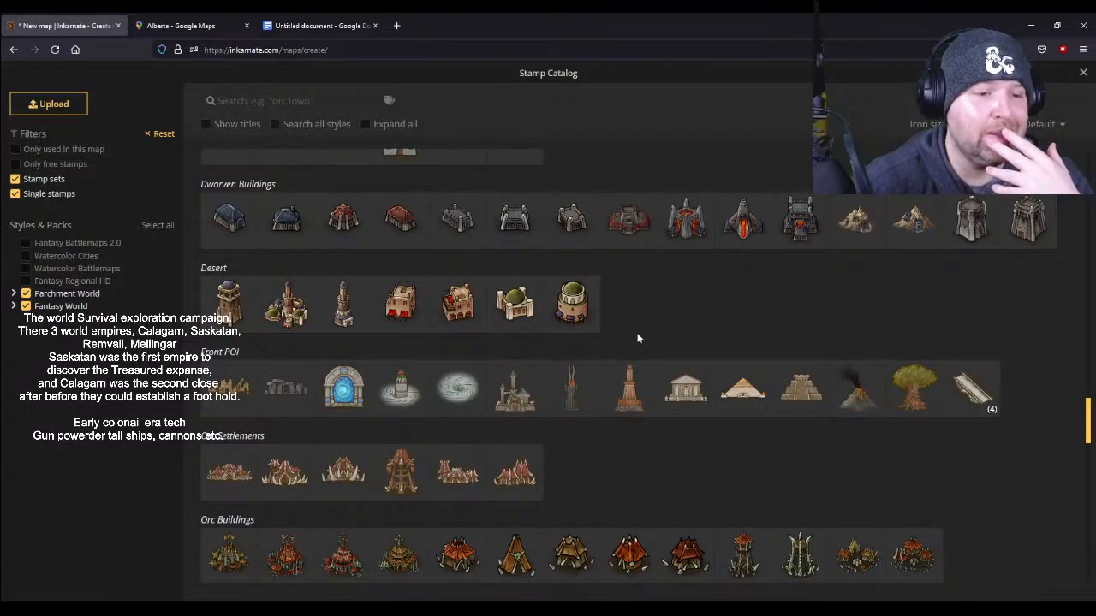
scroll(637, 338, "down", 2)
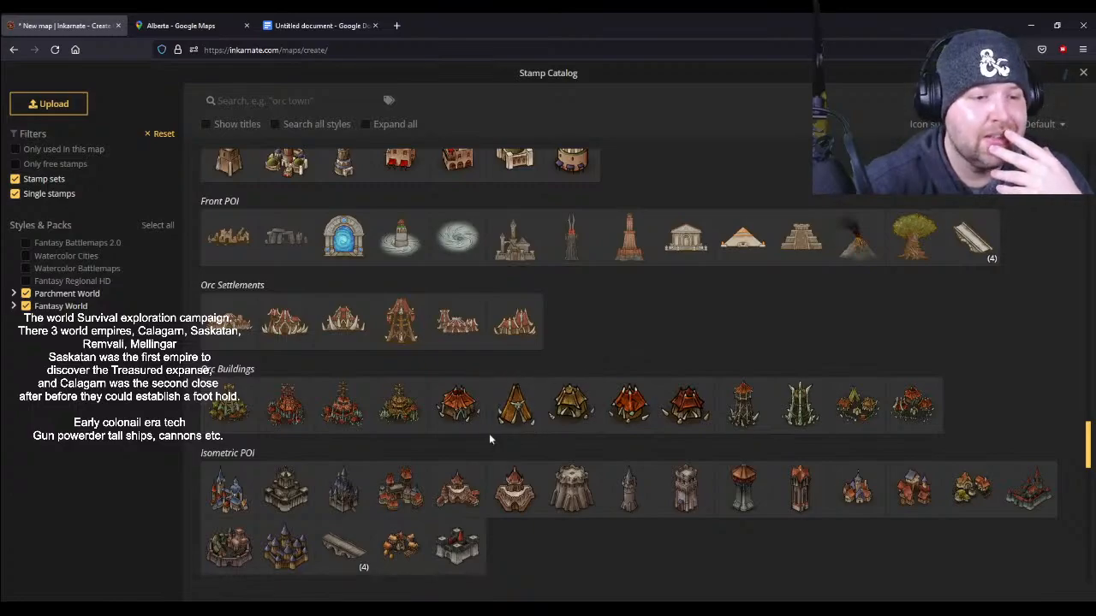
scroll(489, 436, "down", 5)
scroll(489, 438, "down", 4)
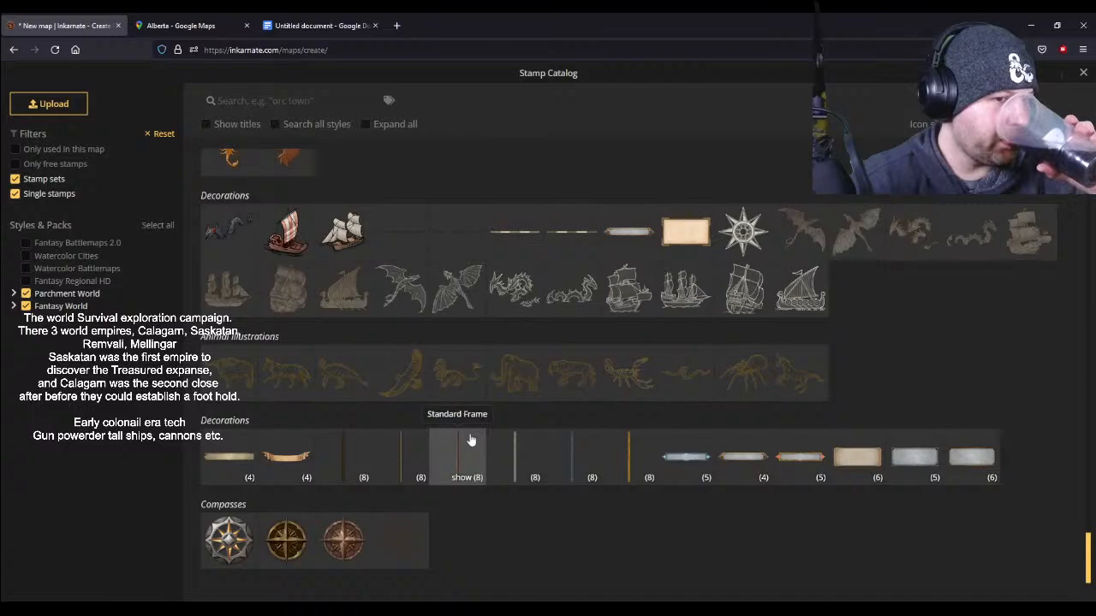
scroll(469, 440, "up", 1)
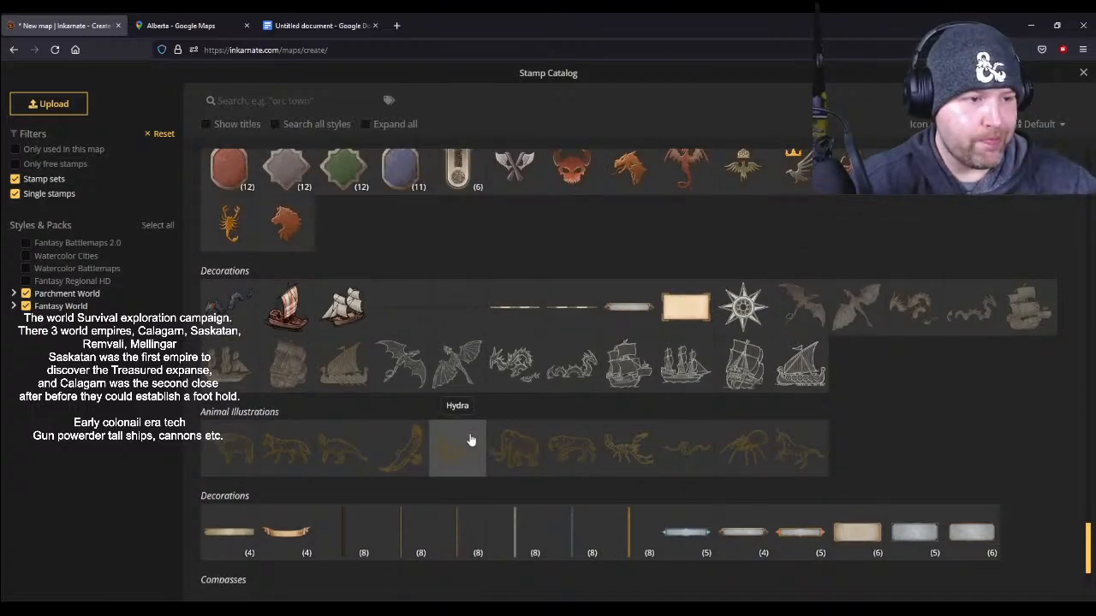
scroll(469, 440, "up", 3)
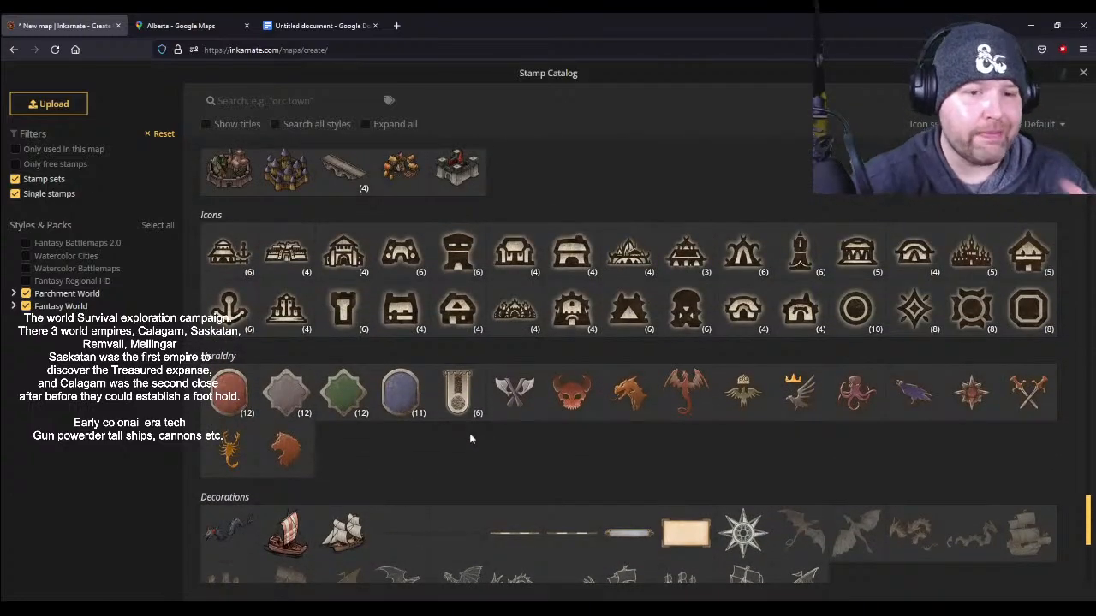
scroll(469, 439, "up", 3)
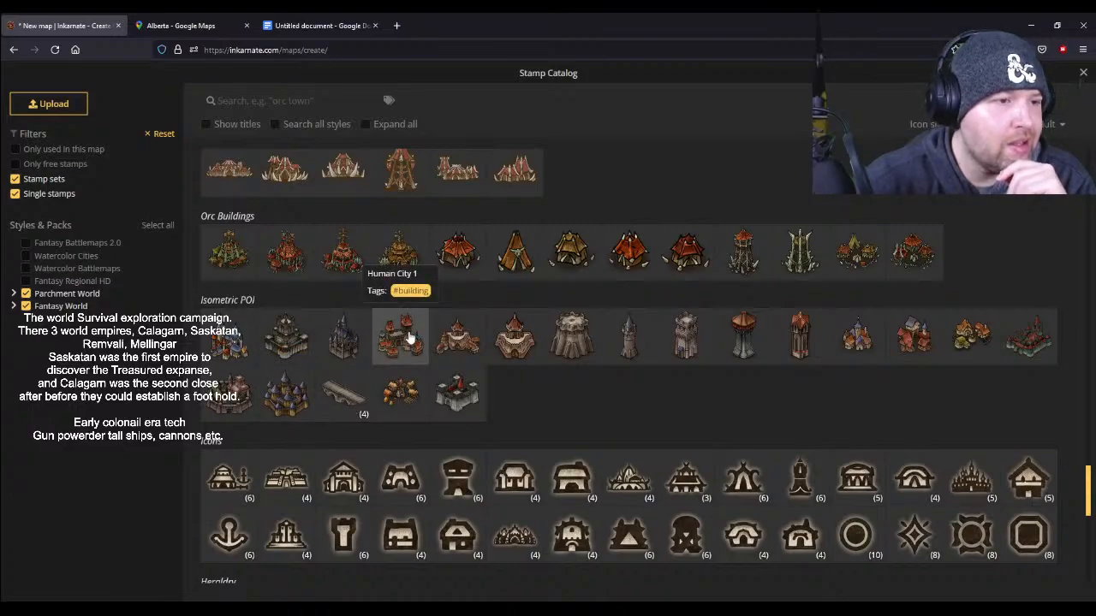
- Choose the Human City 1 stamp from the Isometric POI group and set its size to 76
left_click(409, 336)
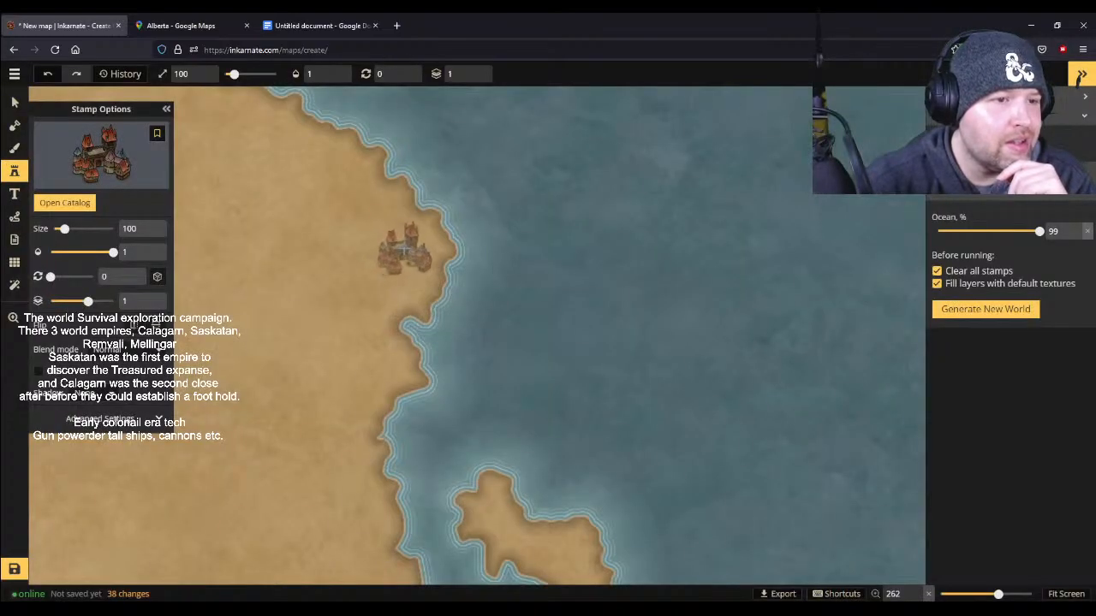
scroll(404, 249, "up", 8)
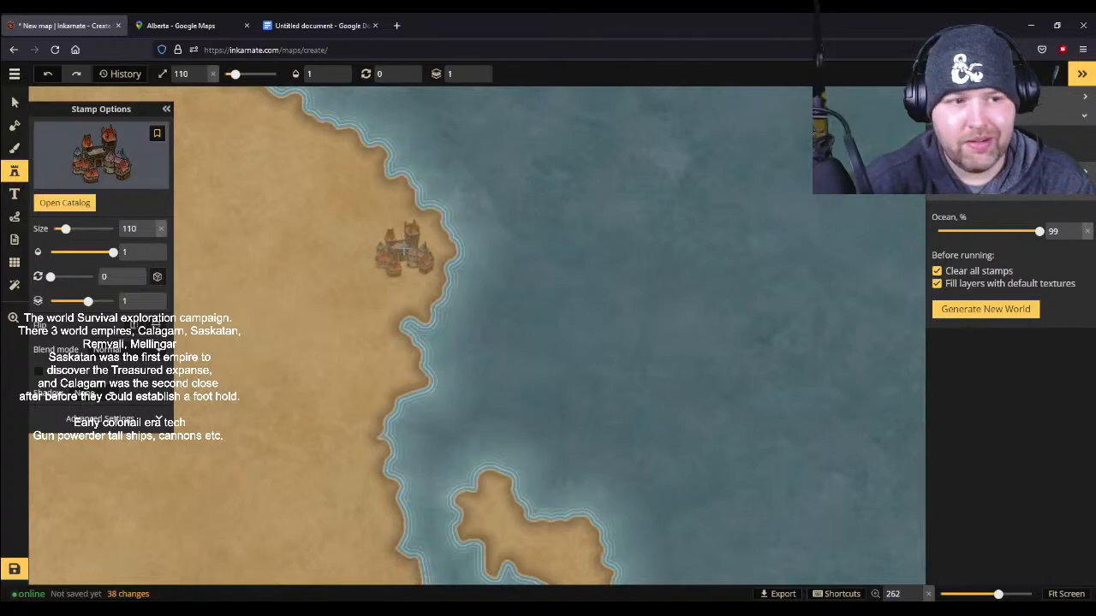
scroll(404, 249, "up", 2)
scroll(398, 248, "down", 5)
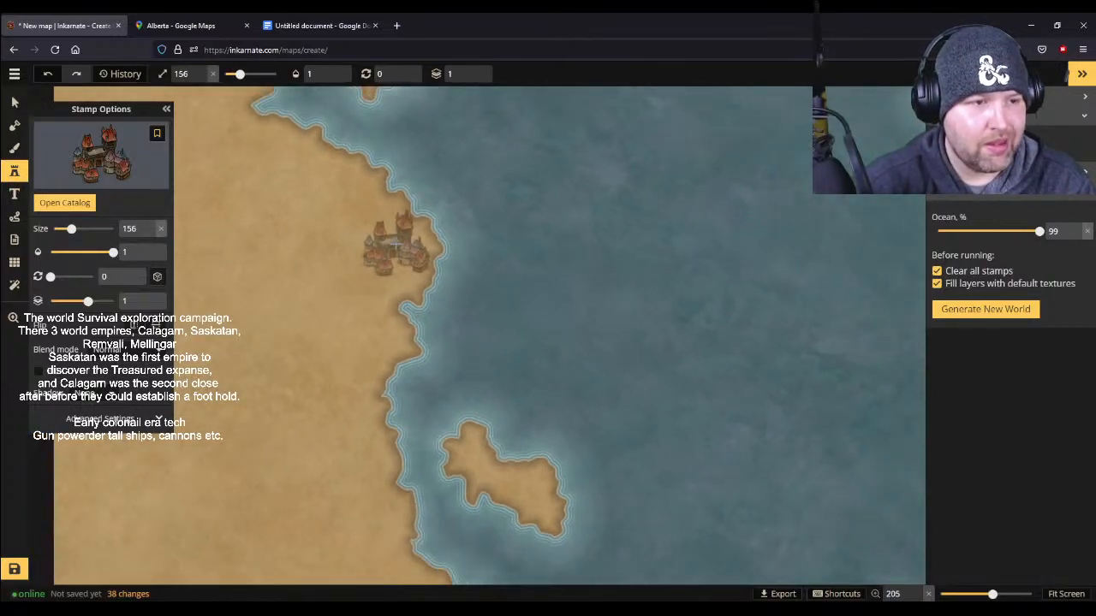
scroll(398, 243, "down", 11)
scroll(403, 244, "down", 4)
left_click(480, 287)
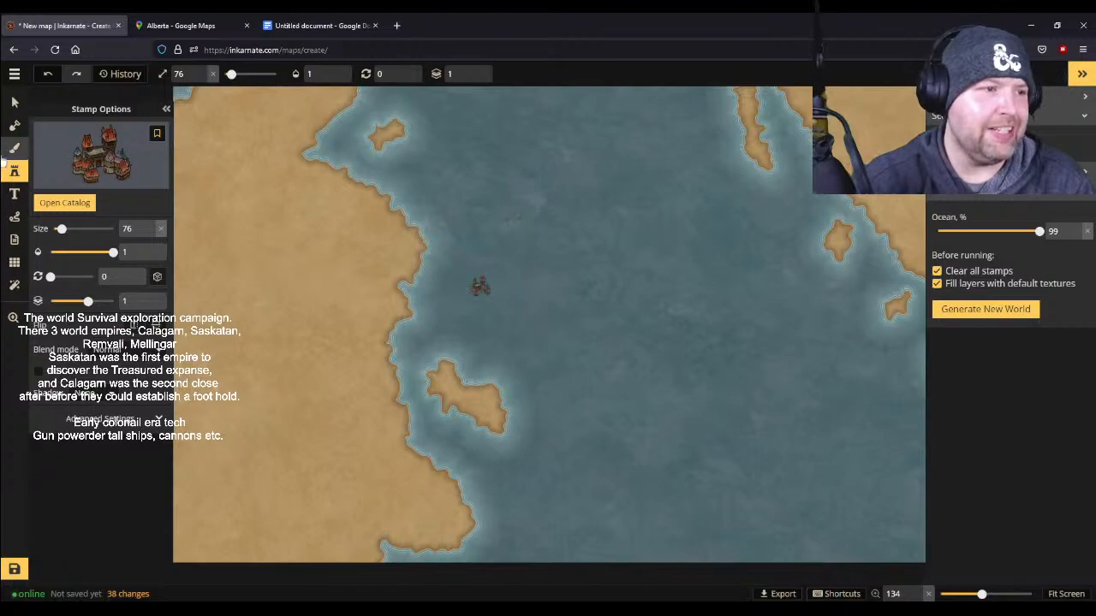
- Draw a solid free-drawn path curving from the western landmass's northeast coastal inlet to the map's west edge, and color it black
left_click(15, 216)
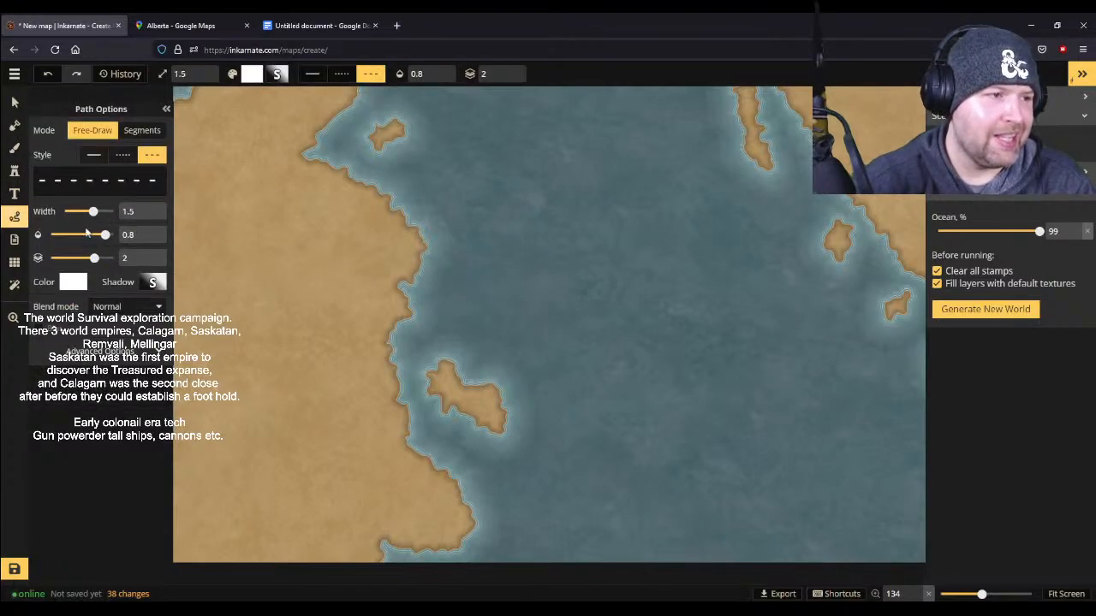
left_click(95, 155)
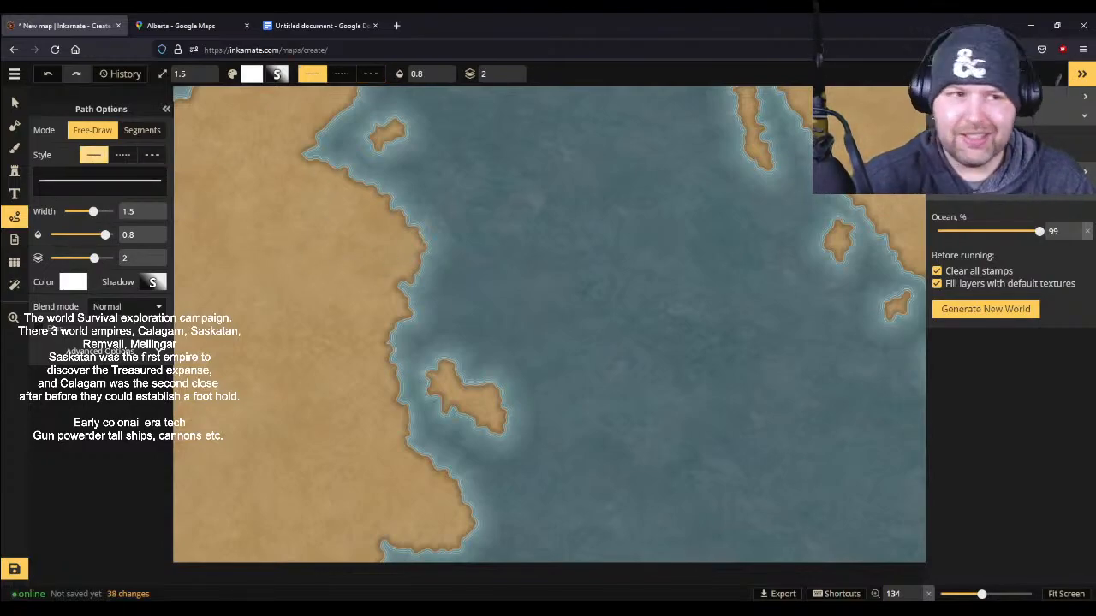
scroll(536, 181, "down", 2)
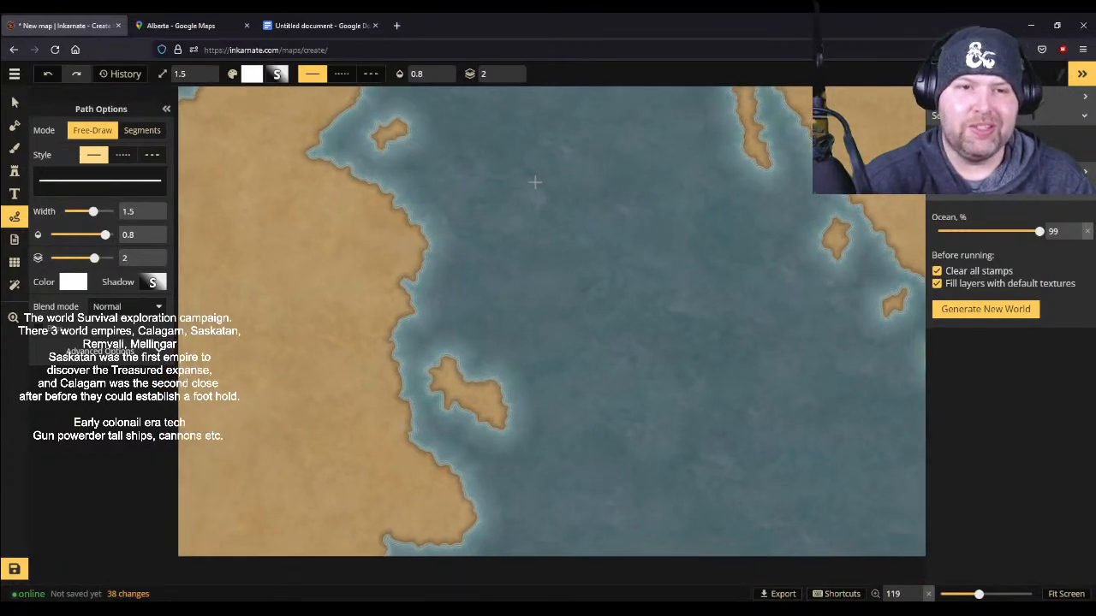
scroll(534, 181, "down", 1)
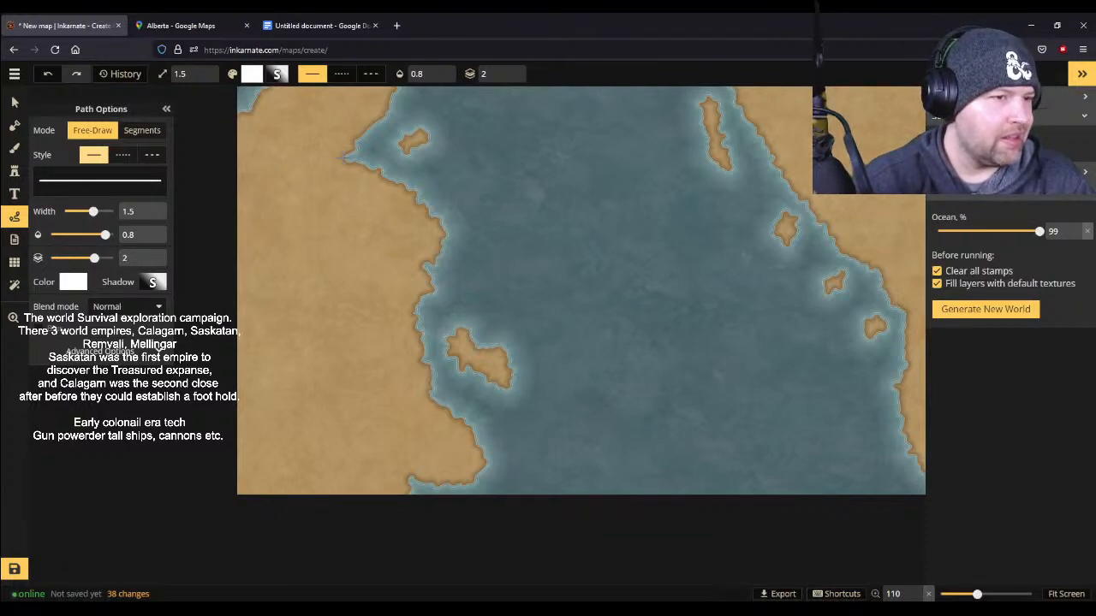
mouse_move(346, 158)
left_mouse_down()
mouse_move(291, 173)
mouse_move(250, 210)
mouse_move(231, 253)
left_mouse_up()
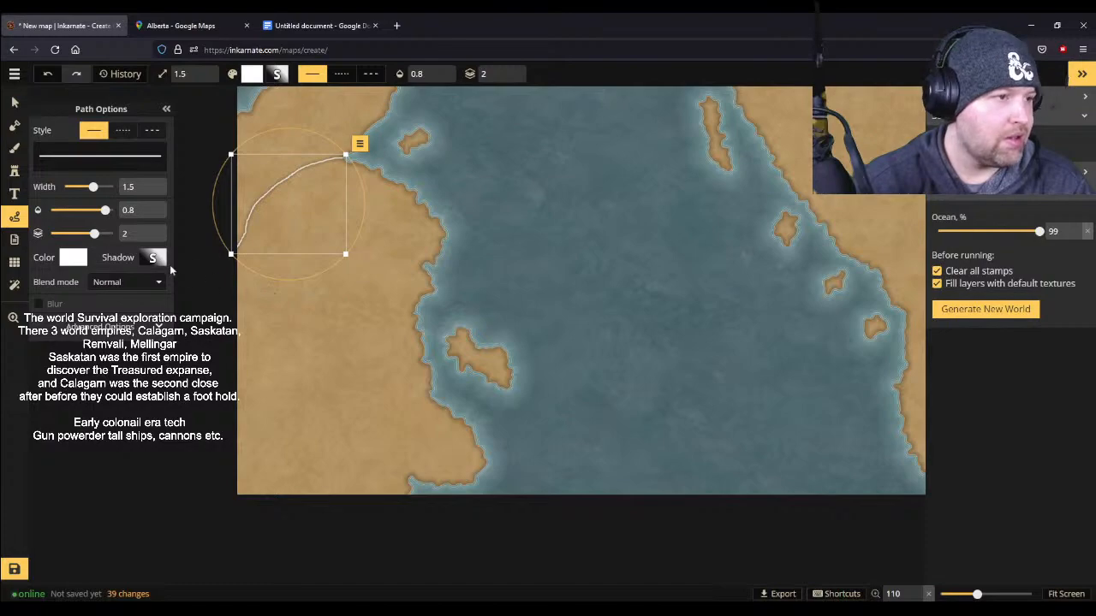
left_click(69, 260)
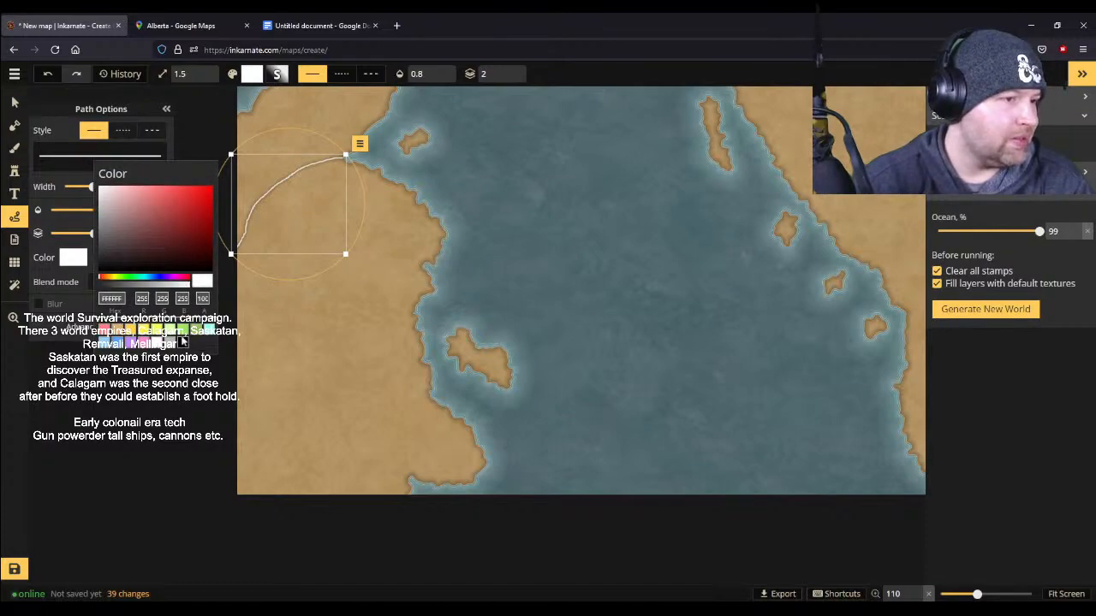
left_click(183, 344)
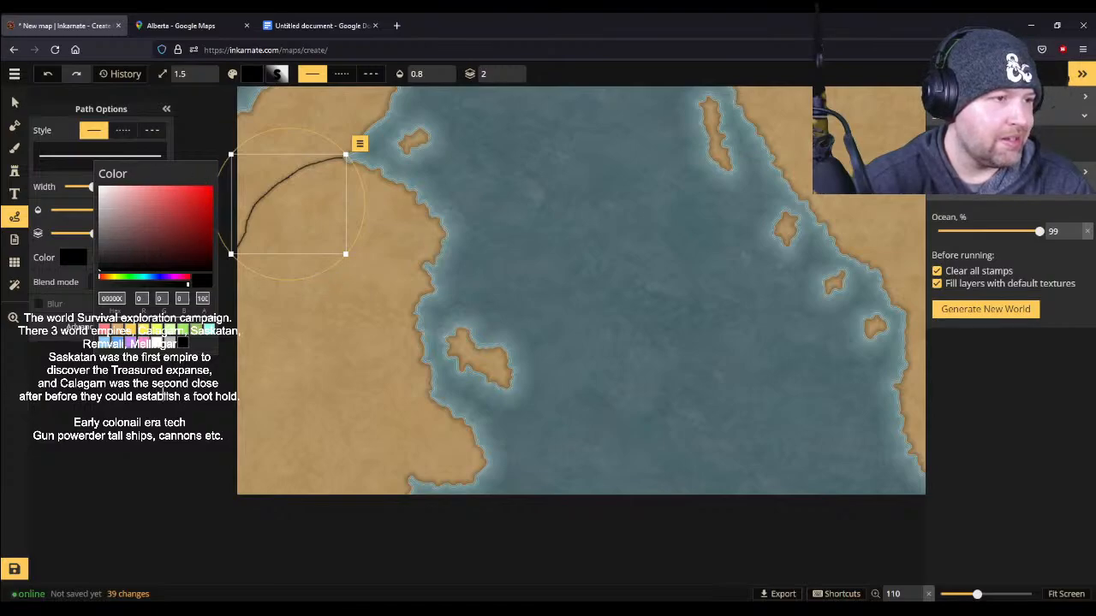
left_click(160, 426)
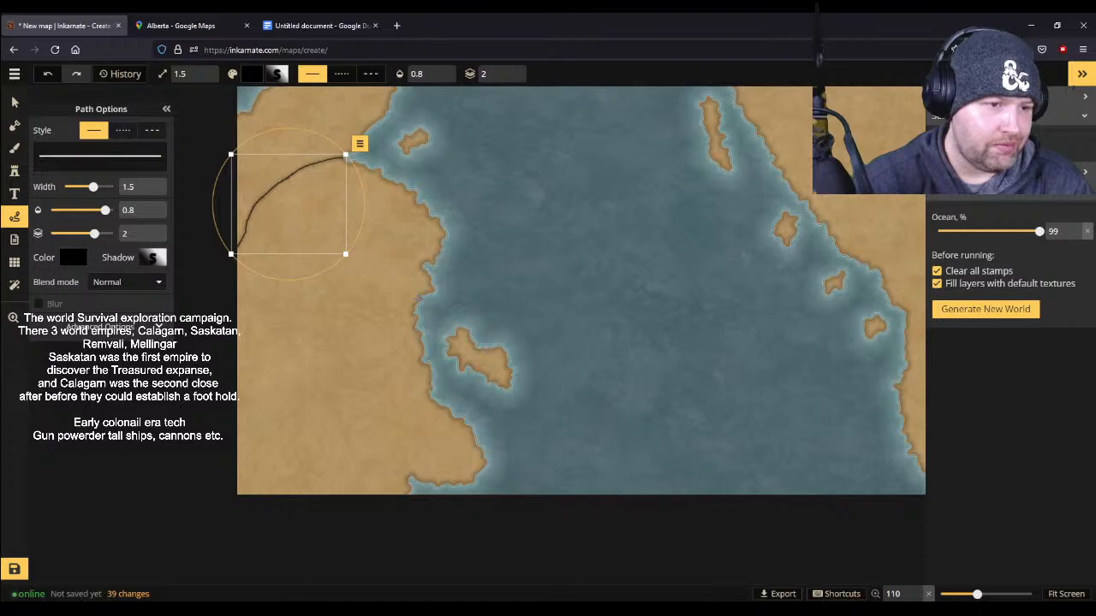
mouse_move(419, 298)
left_mouse_down()
mouse_move(339, 332)
mouse_move(318, 316)
mouse_move(305, 325)
mouse_move(294, 340)
mouse_move(321, 379)
mouse_move(300, 408)
mouse_move(219, 423)
left_mouse_up()
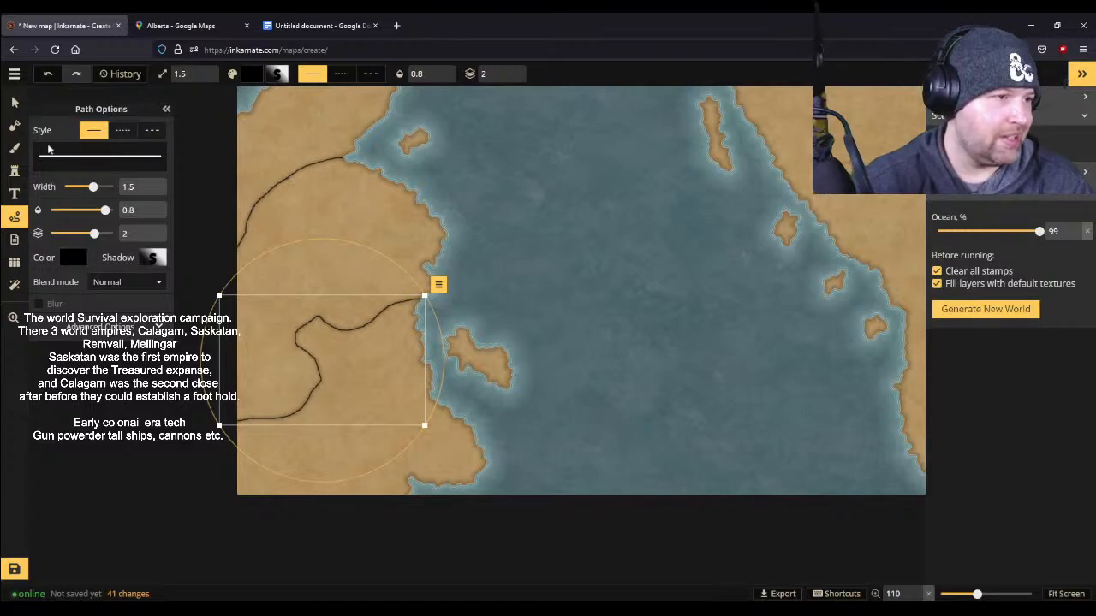
left_click(50, 74)
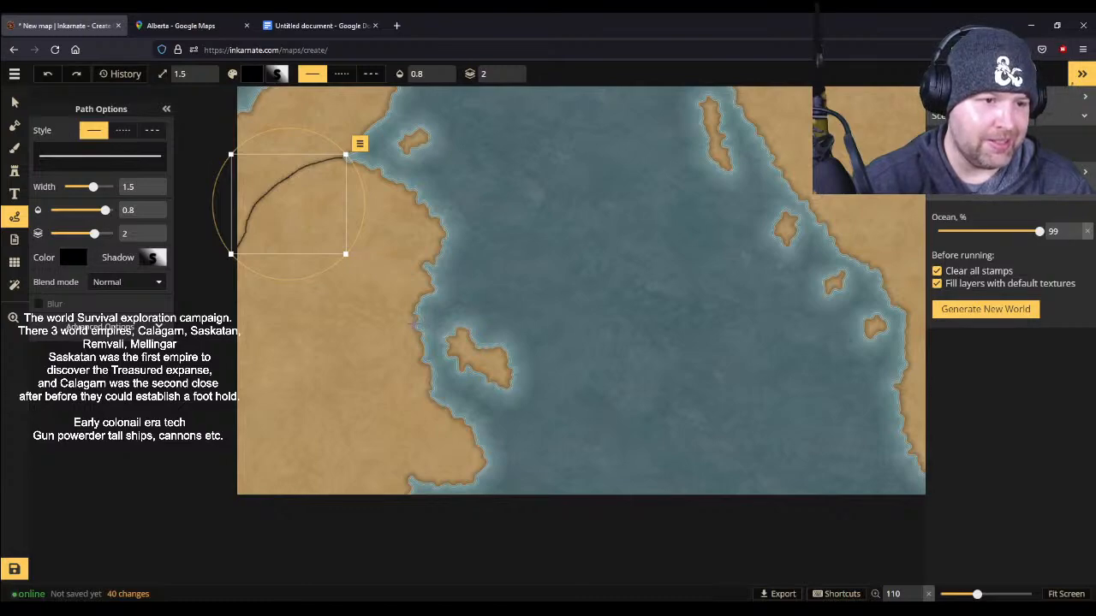
- Draw two black borders on the western landmass: middle east coast to the first border's west end, and northwest coast to the northeast inlet
mouse_move(412, 326)
left_mouse_down()
mouse_move(307, 314)
mouse_move(262, 289)
mouse_move(233, 242)
left_mouse_up()
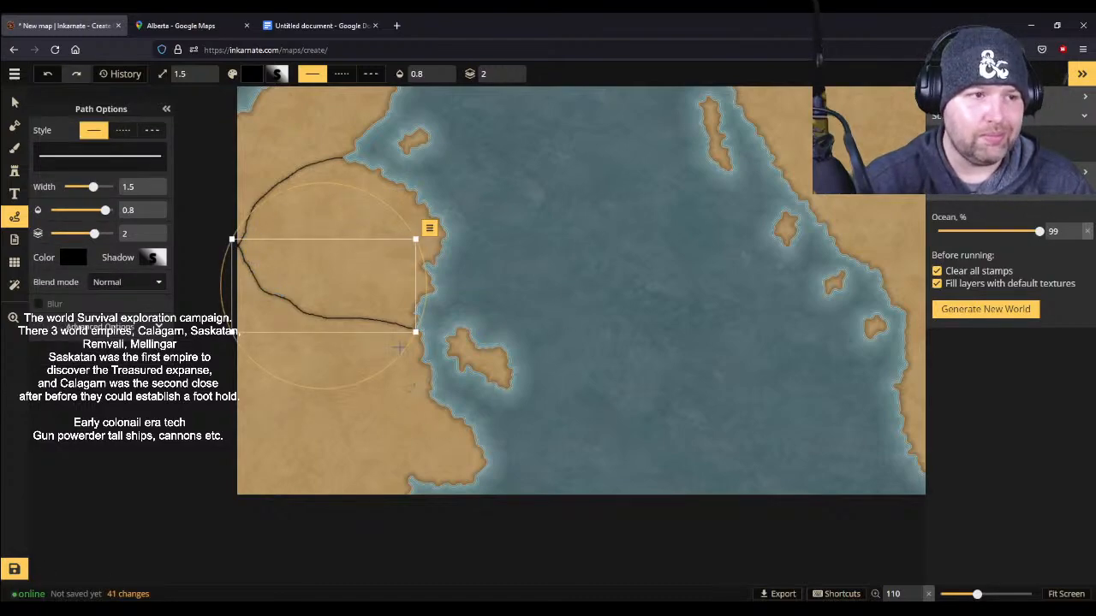
left_click(253, 117)
left_click_drag(253, 117, 347, 160)
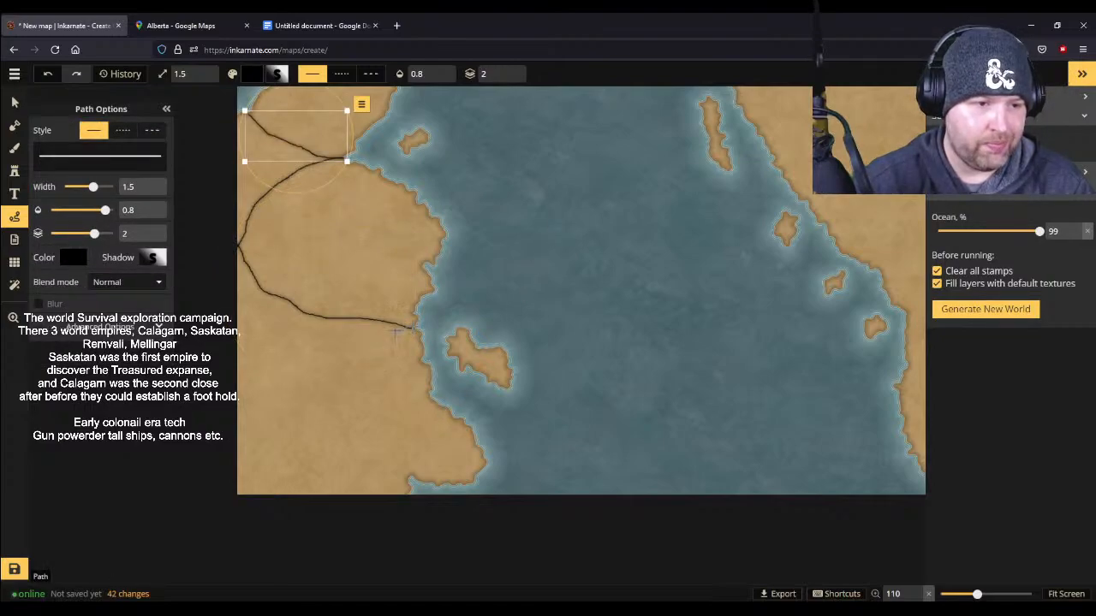
- Extend the east end of the southern border with a short path so it reaches the coastline opposite the large island
scroll(449, 390, "up", 3)
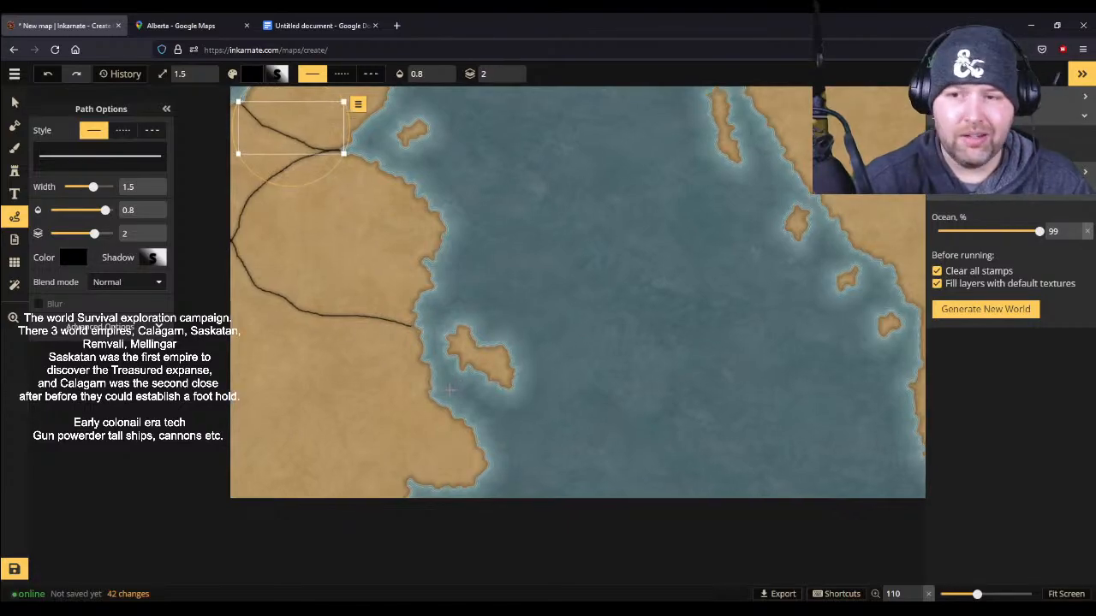
scroll(449, 390, "up", 5)
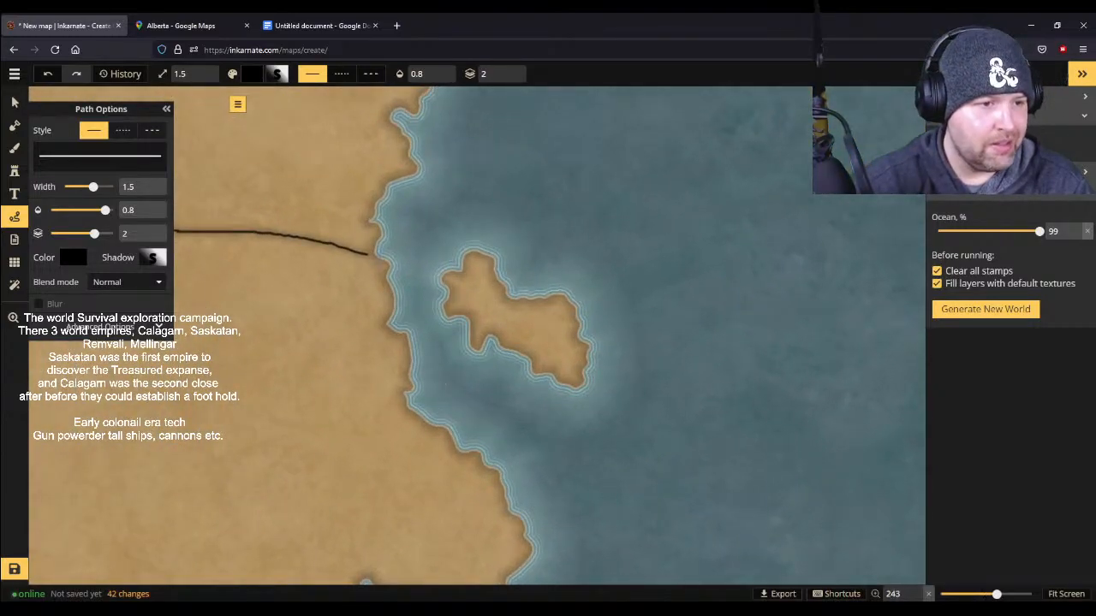
left_click_drag(365, 254, 383, 255)
- Draw a border branching south from the southern border to the map's south edge beside the bay, and collapse the path options
scroll(371, 286, "down", 4)
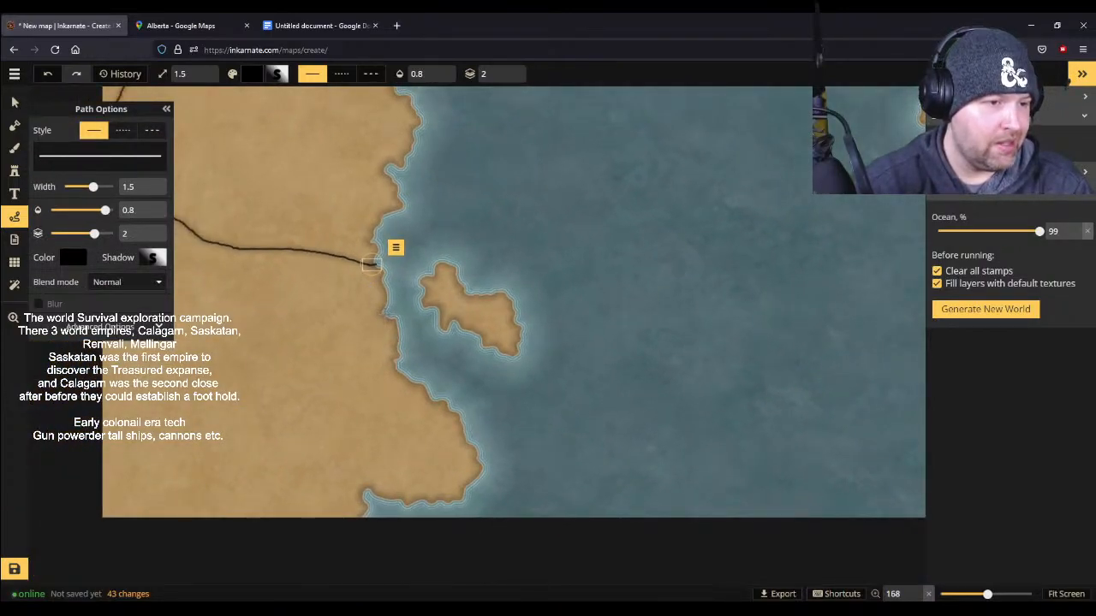
mouse_move(238, 249)
left_mouse_down()
mouse_move(302, 438)
mouse_move(288, 490)
mouse_move(314, 513)
mouse_move(344, 520)
left_mouse_up()
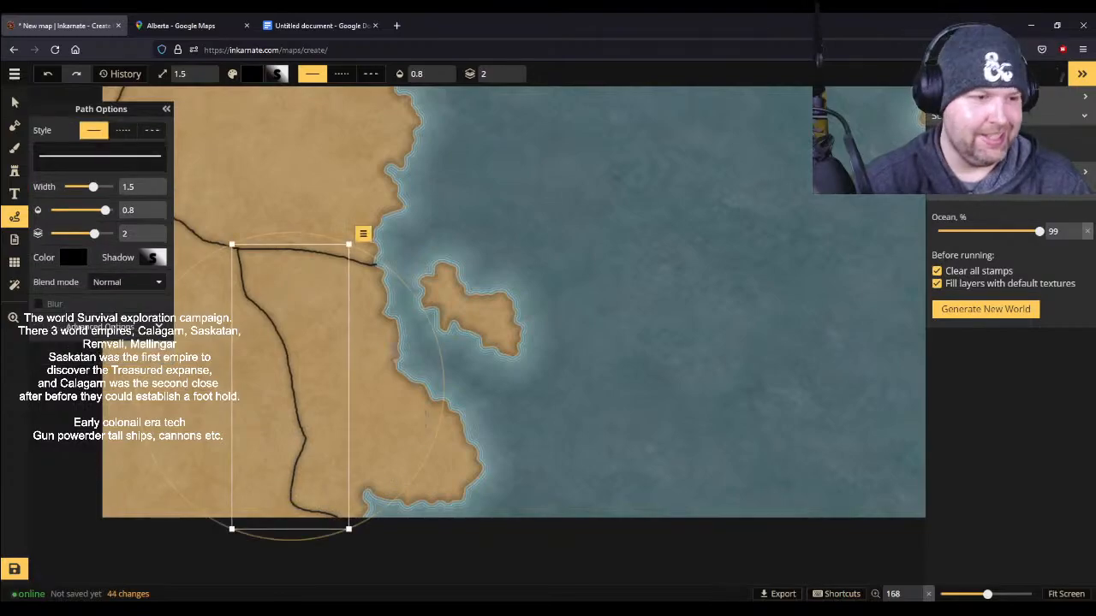
left_click(167, 110)
scroll(471, 240, "up", 2)
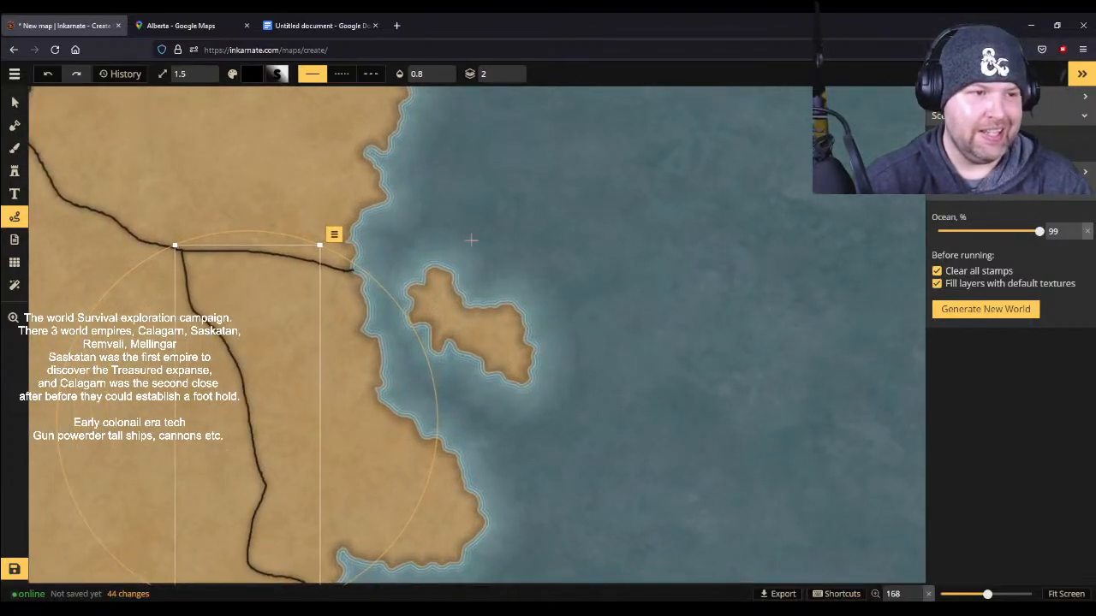
scroll(471, 240, "down", 1)
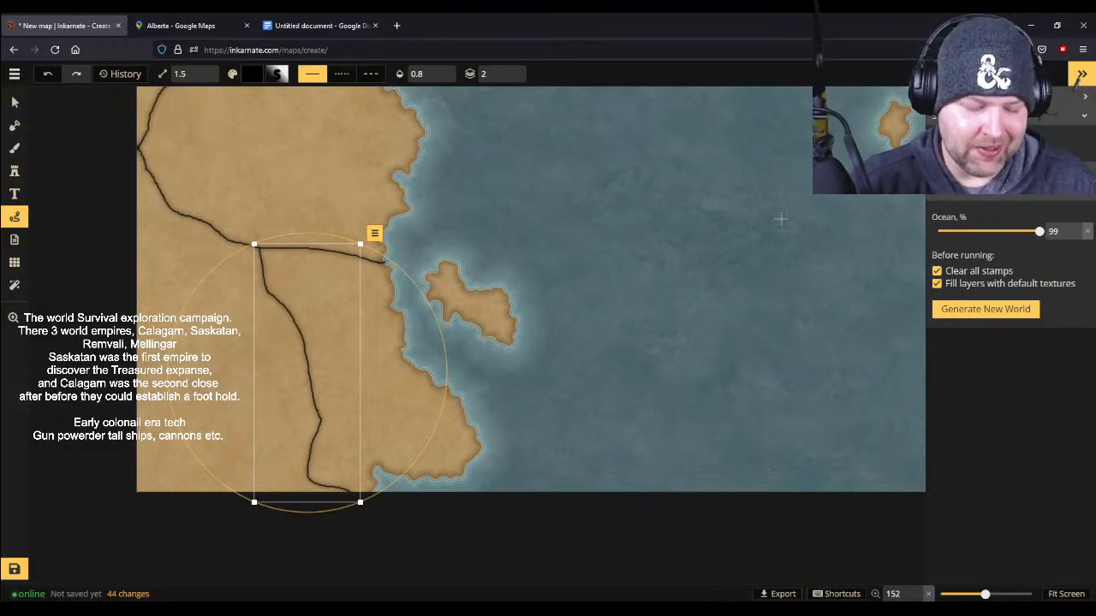
left_click_drag(714, 139, 793, 454)
left_click_drag(656, 322, 635, 160)
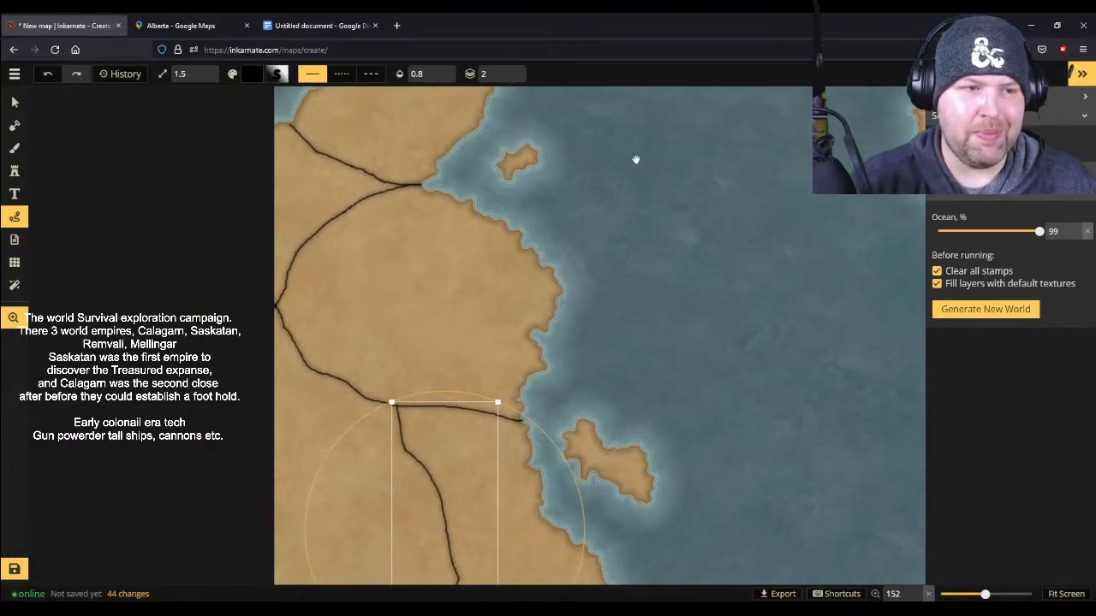
left_click_drag(667, 419, 669, 221)
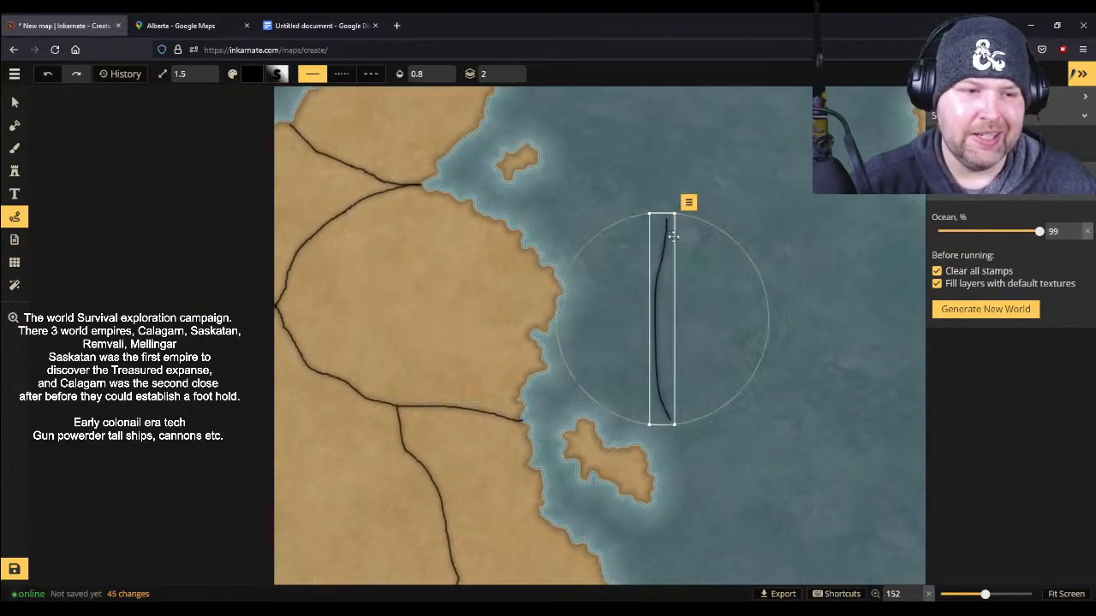
key("Delete")
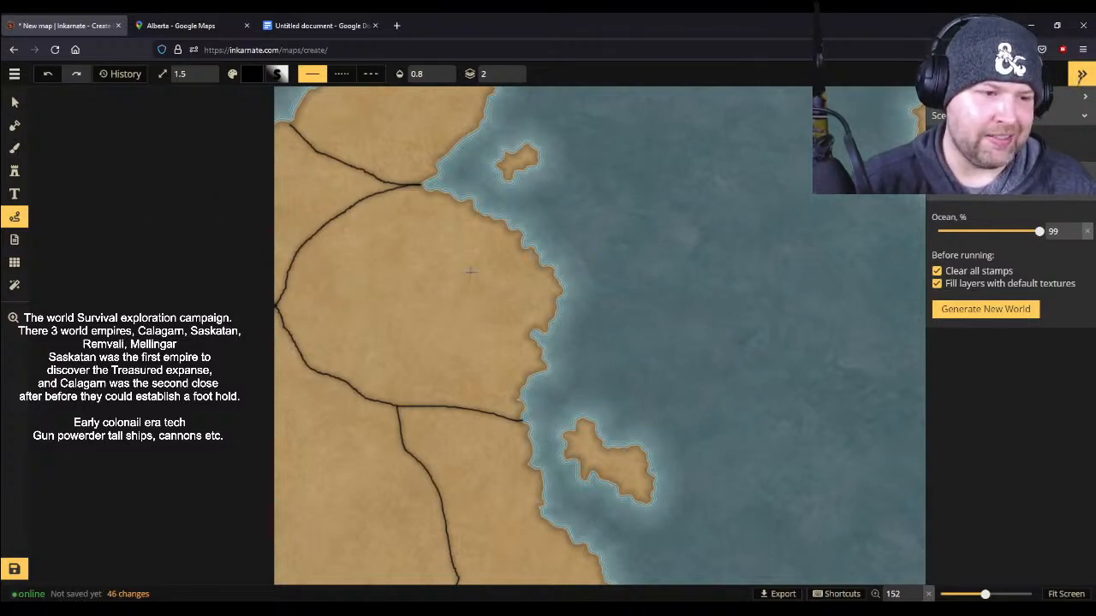
scroll(762, 239, "down", 4)
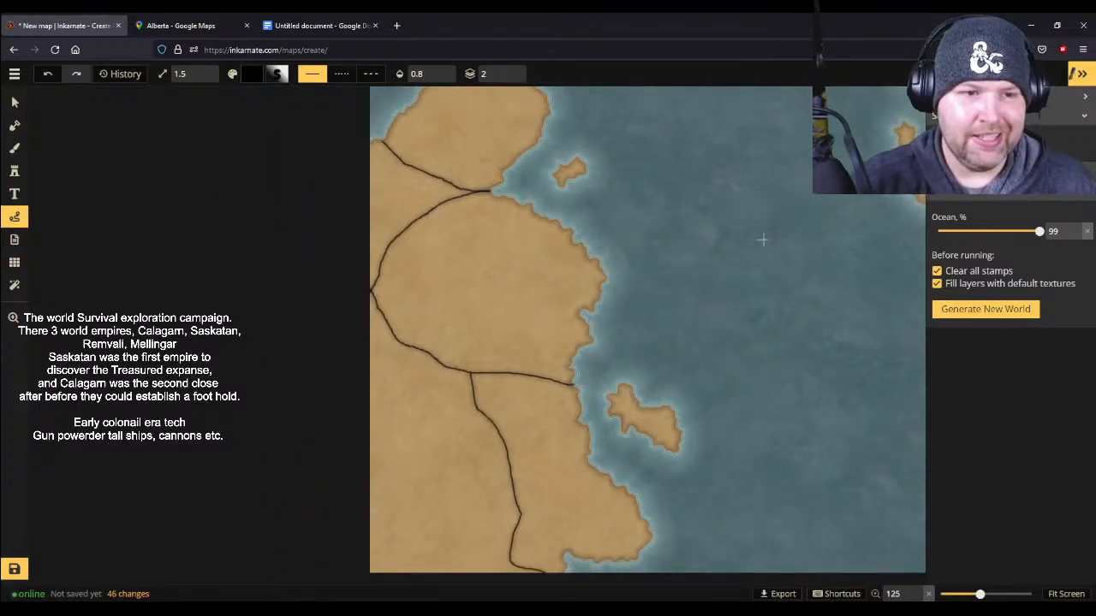
scroll(762, 239, "up", 1)
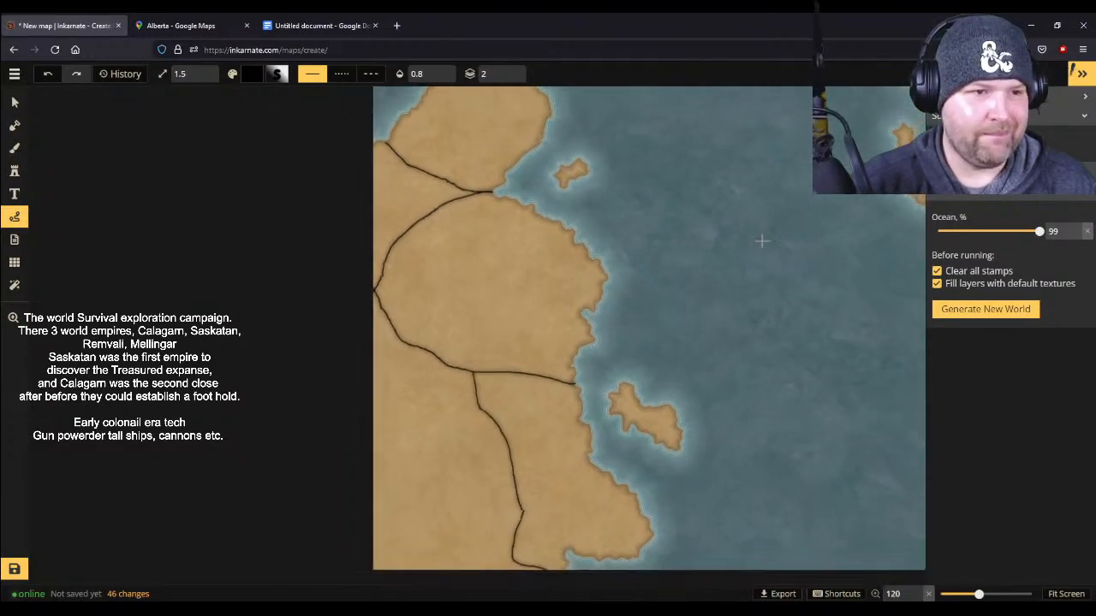
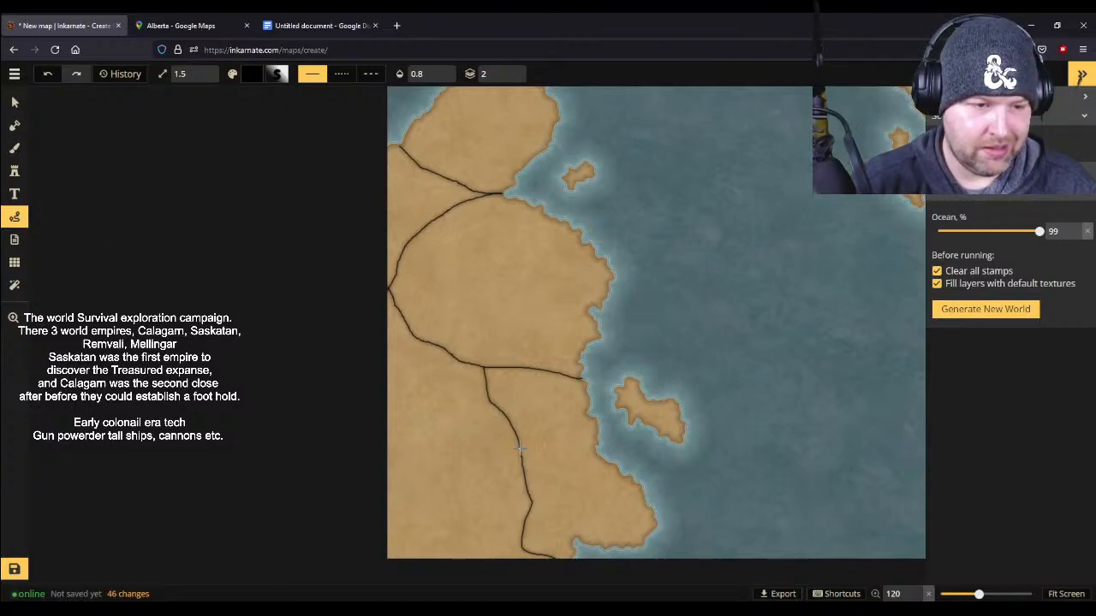
- Draw a wavy black border from the middle of the southern branch border east to the coast below the large island
left_click_drag(537, 451, 602, 445)
scroll(616, 467, "up", 6)
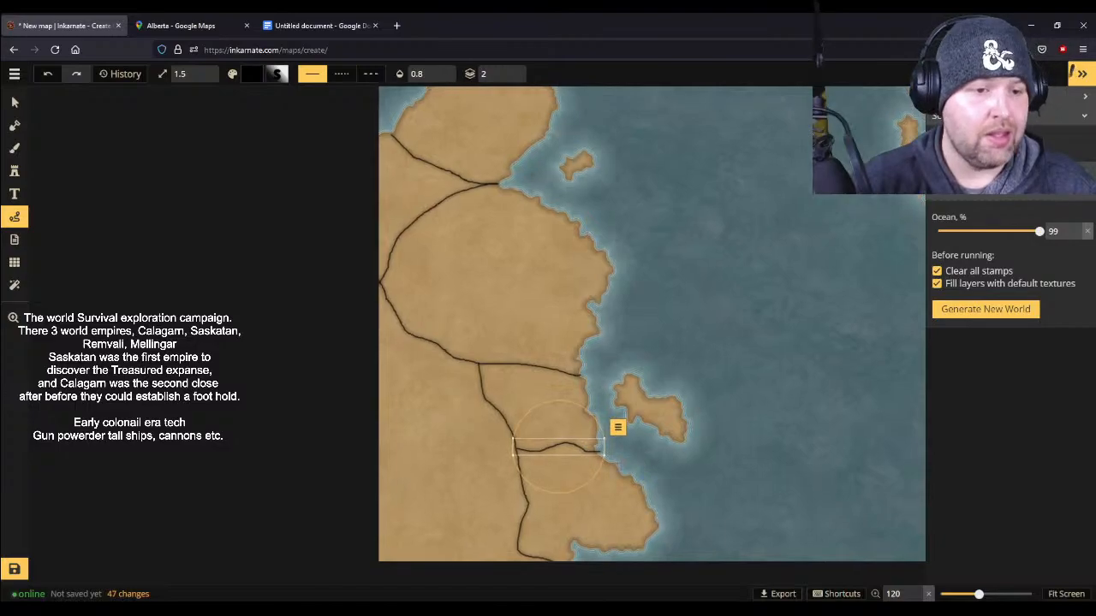
scroll(617, 468, "up", 8)
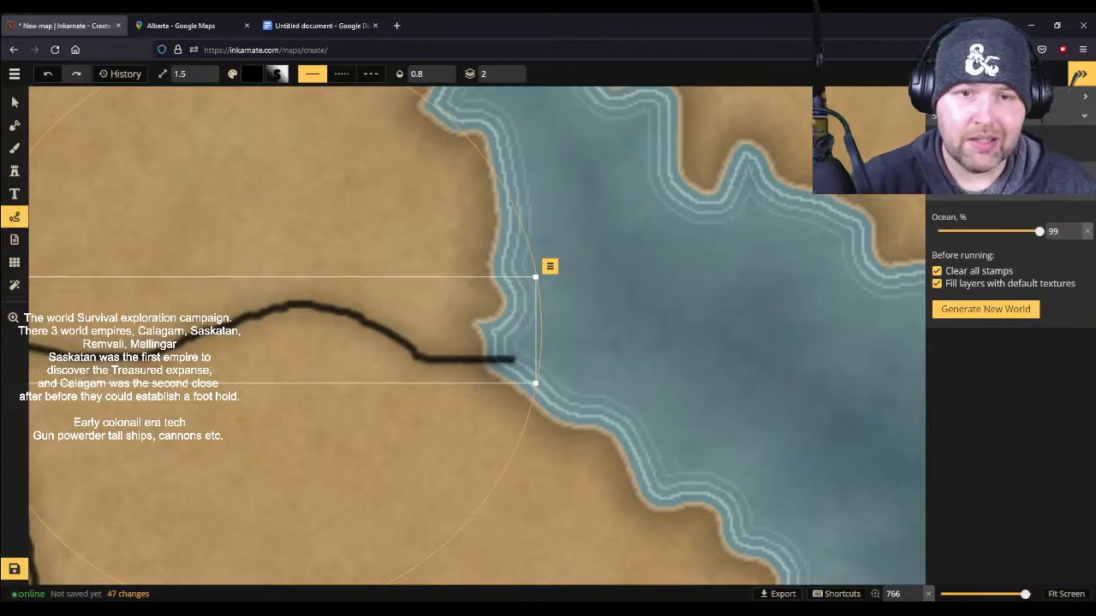
scroll(1010, 299, "up", 1)
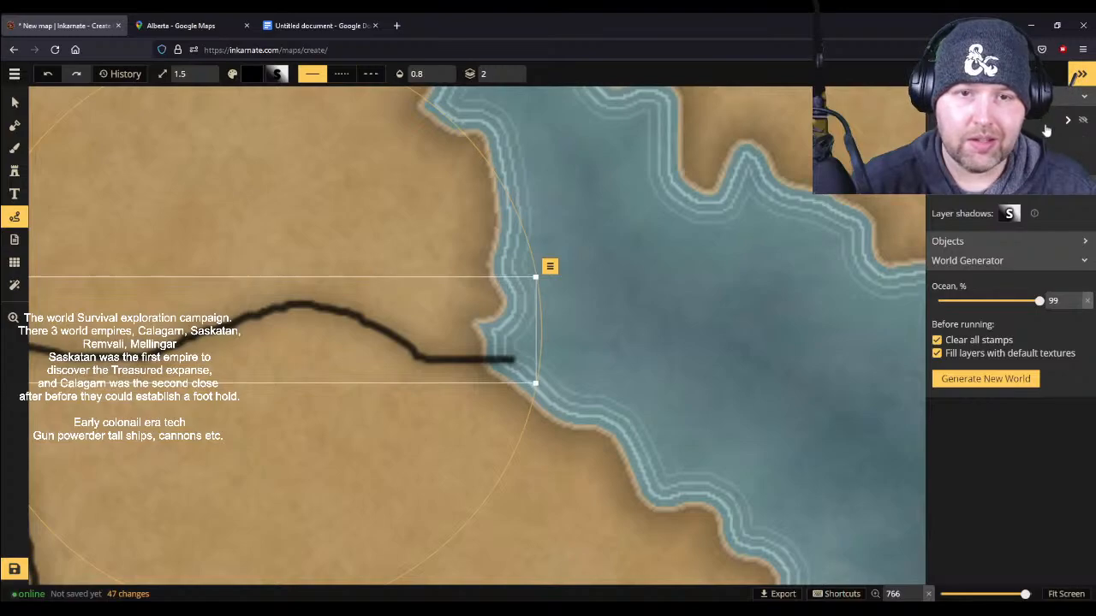
scroll(1046, 128, "up", 1)
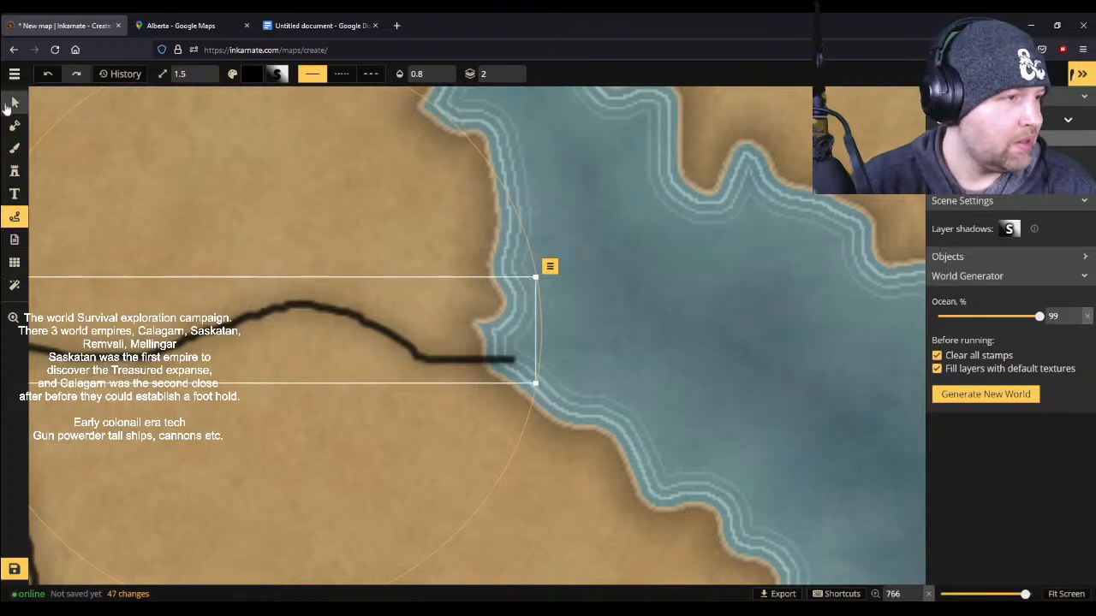
left_click(15, 216)
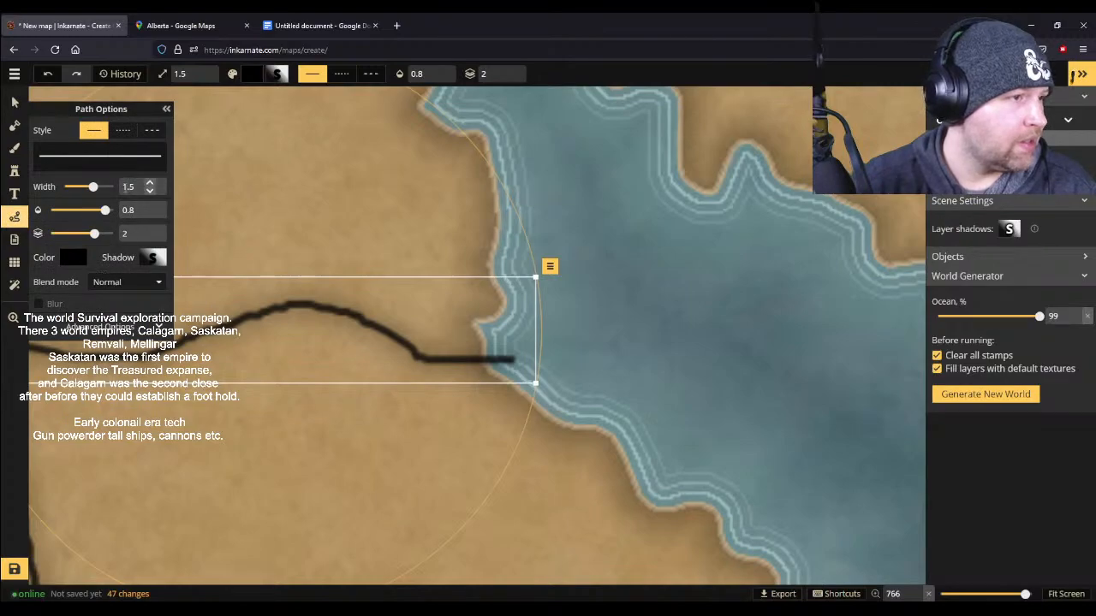
left_click(138, 285)
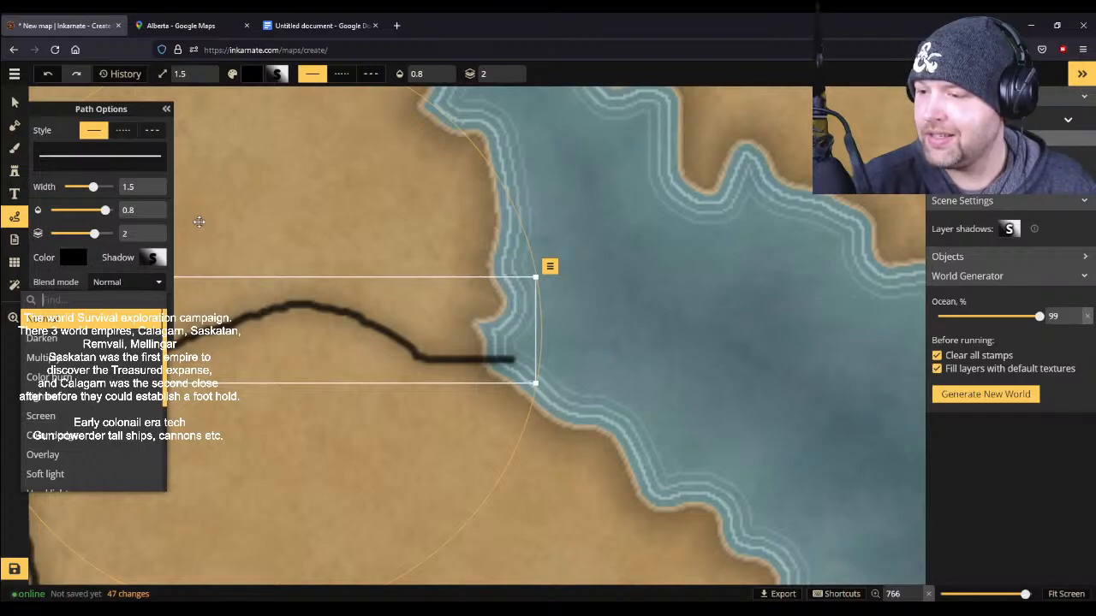
left_click(166, 109)
scroll(306, 325, "down", 10)
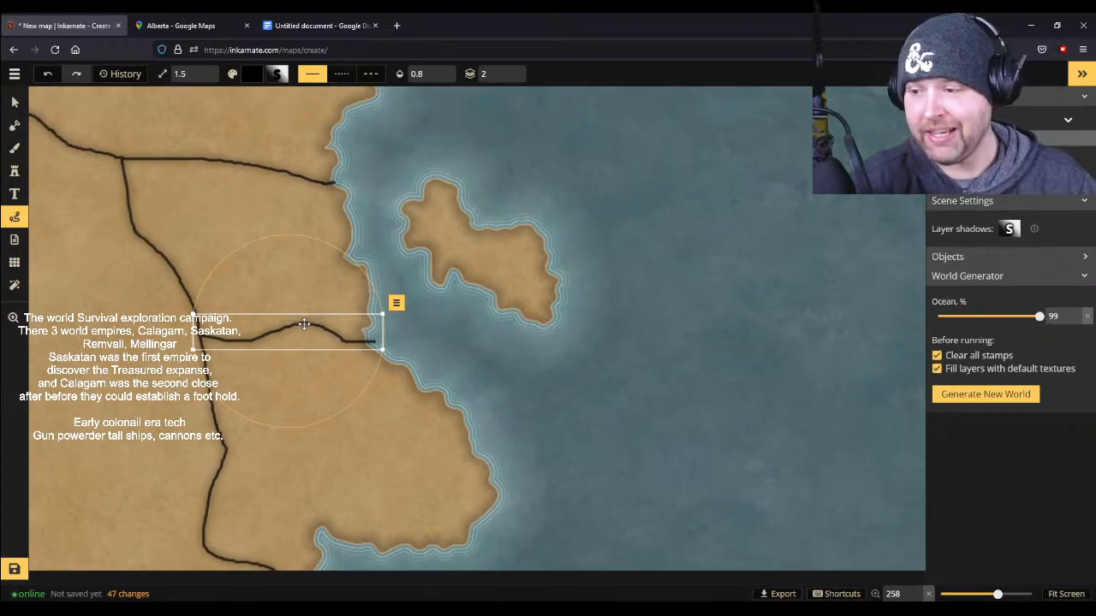
scroll(814, 335, "up", 3)
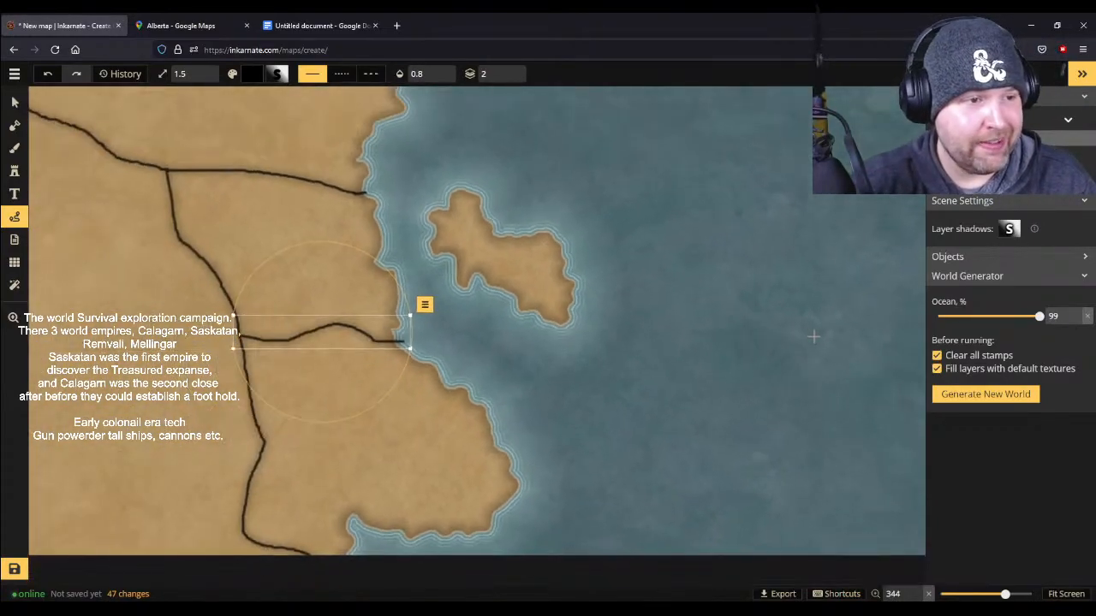
scroll(814, 335, "down", 5)
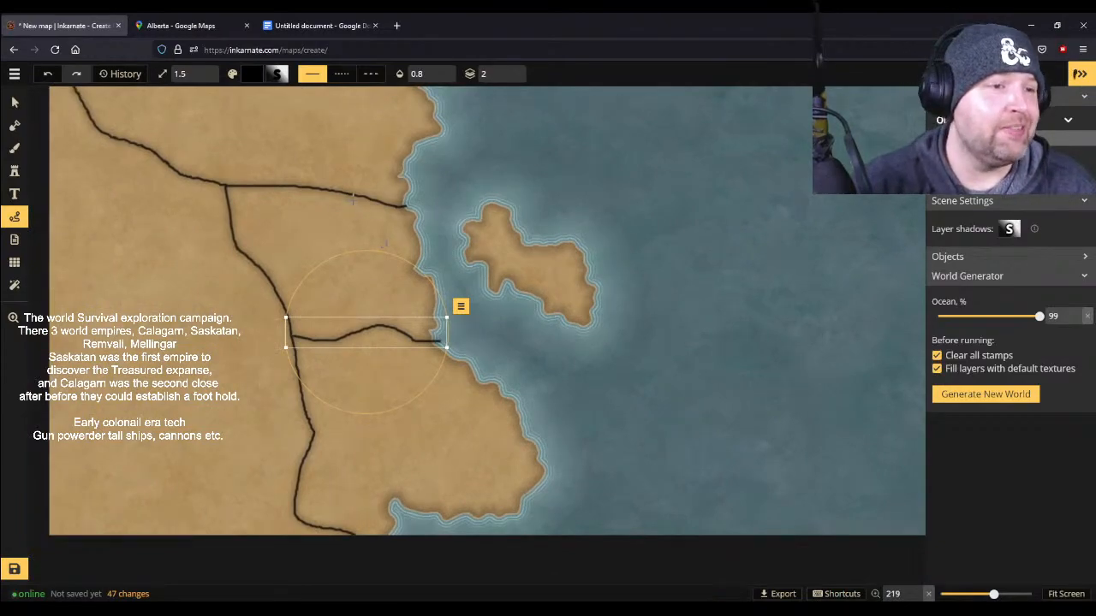
- Scale the new east-west border down to 96 so its end stays at the coastline, and deselect it
left_click(15, 101)
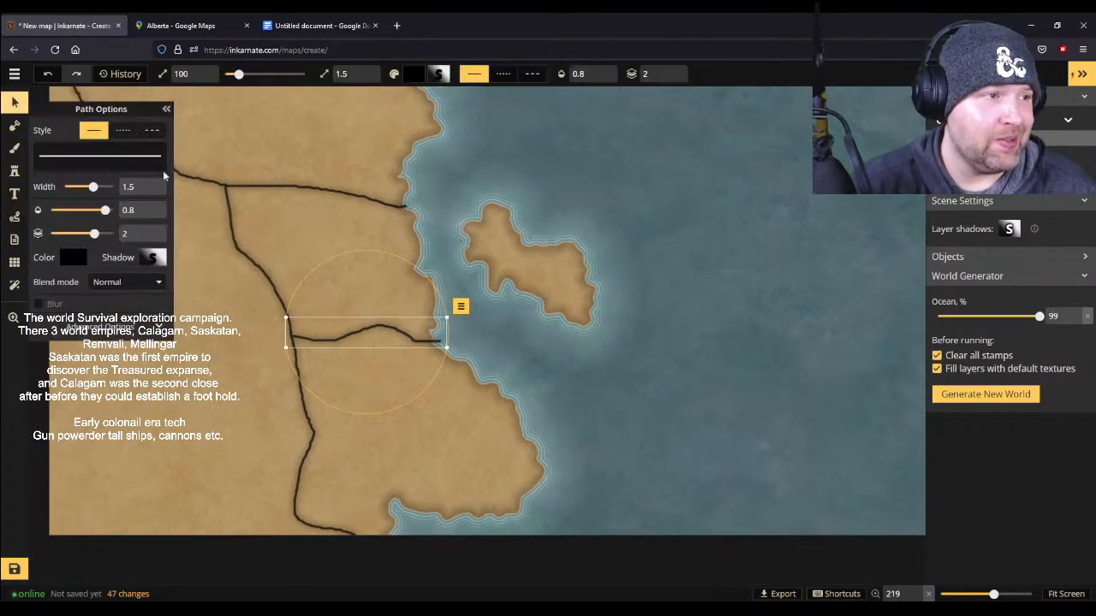
left_click_drag(448, 348, 438, 347)
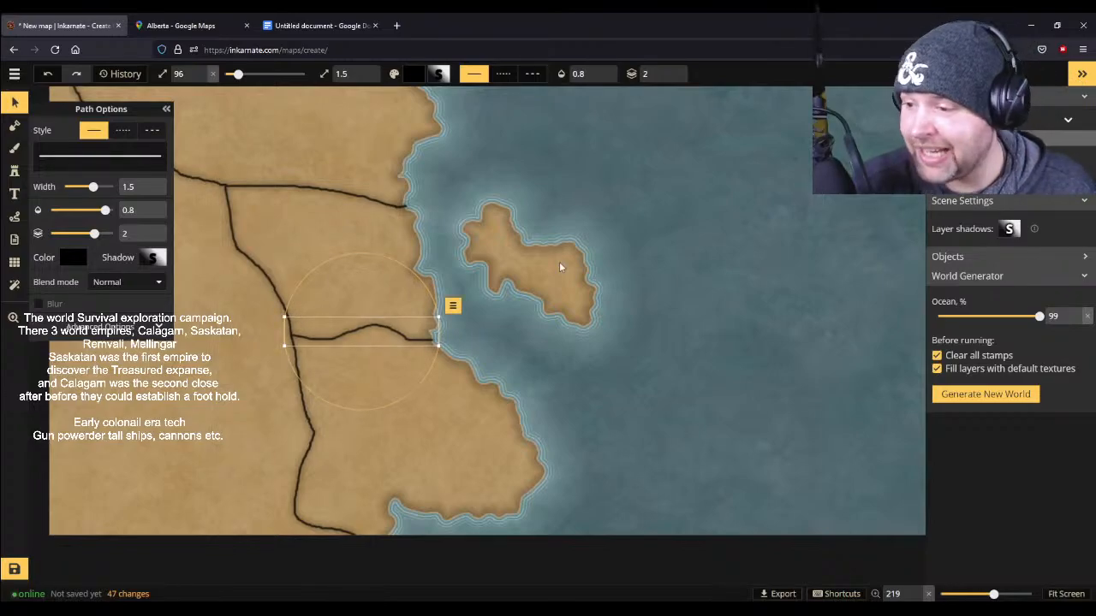
scroll(568, 264, "down", 5)
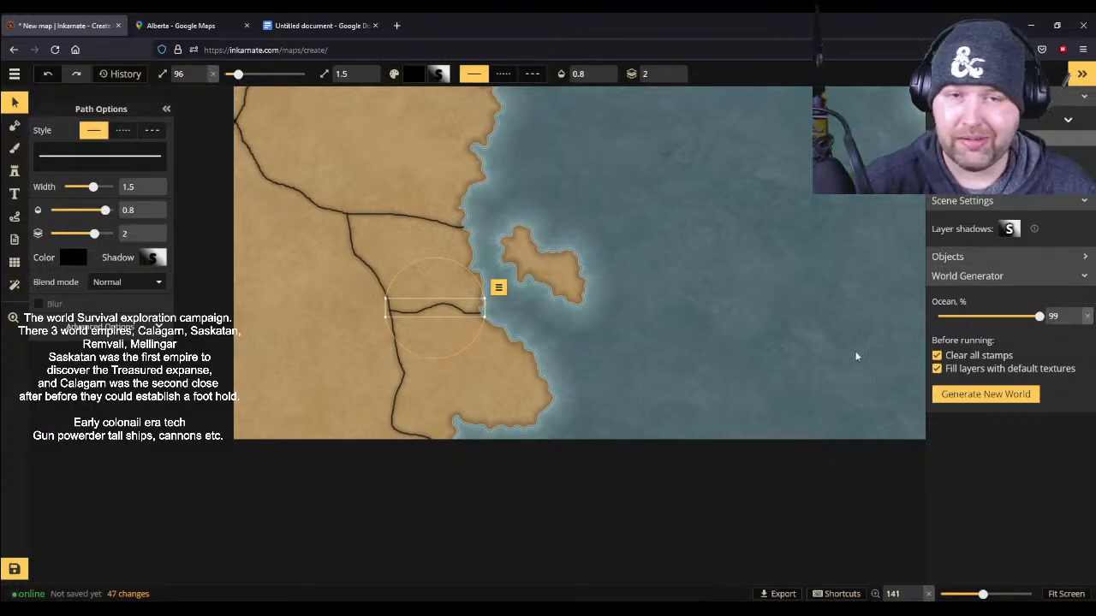
scroll(573, 196, "up", 1)
left_click_drag(573, 196, 643, 529)
left_click_drag(633, 428, 673, 154)
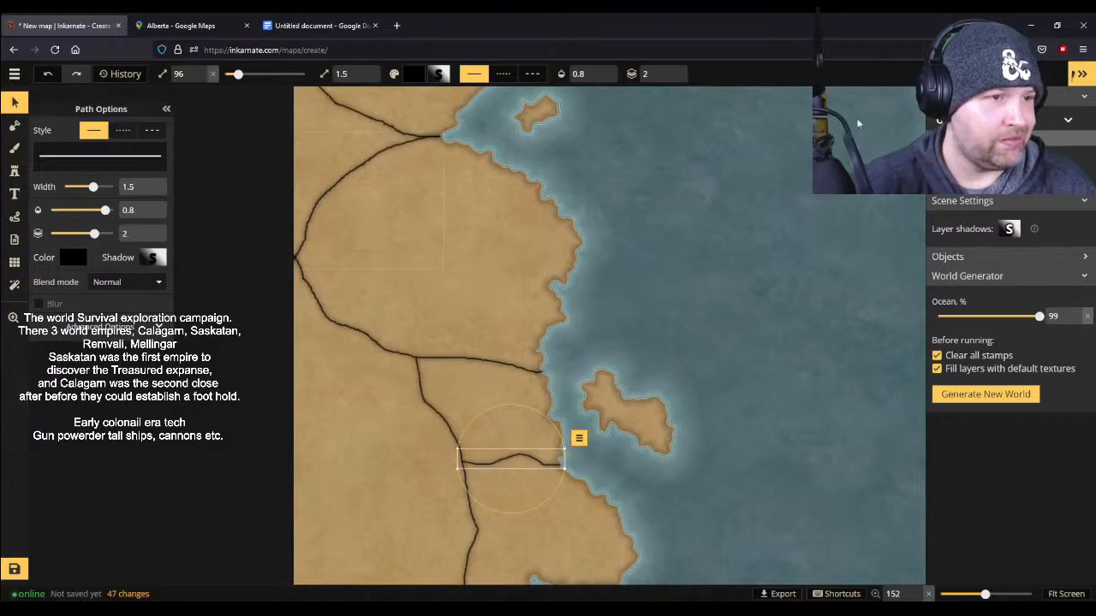
left_click_drag(760, 205, 779, 295)
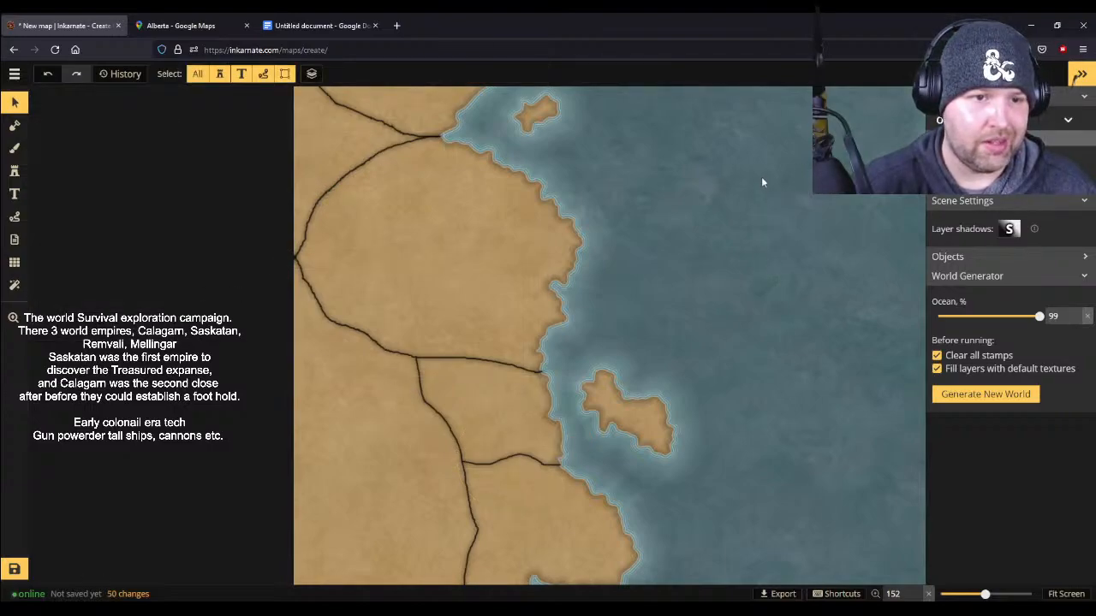
- Delete the border running from the northwest coast to the northeast inlet
left_click_drag(761, 181, 886, 258)
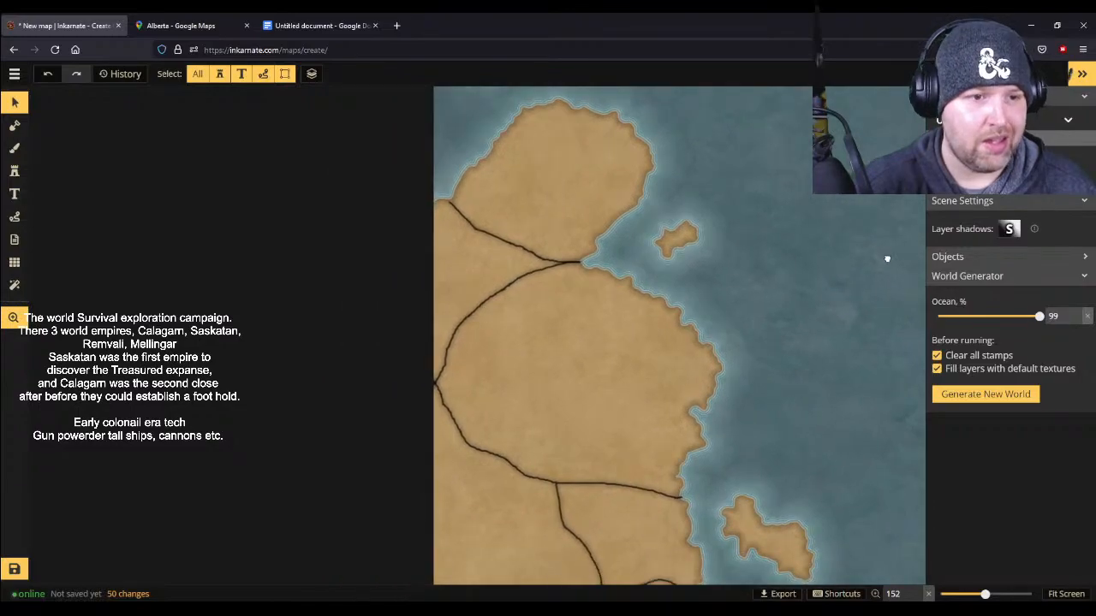
left_click(479, 229)
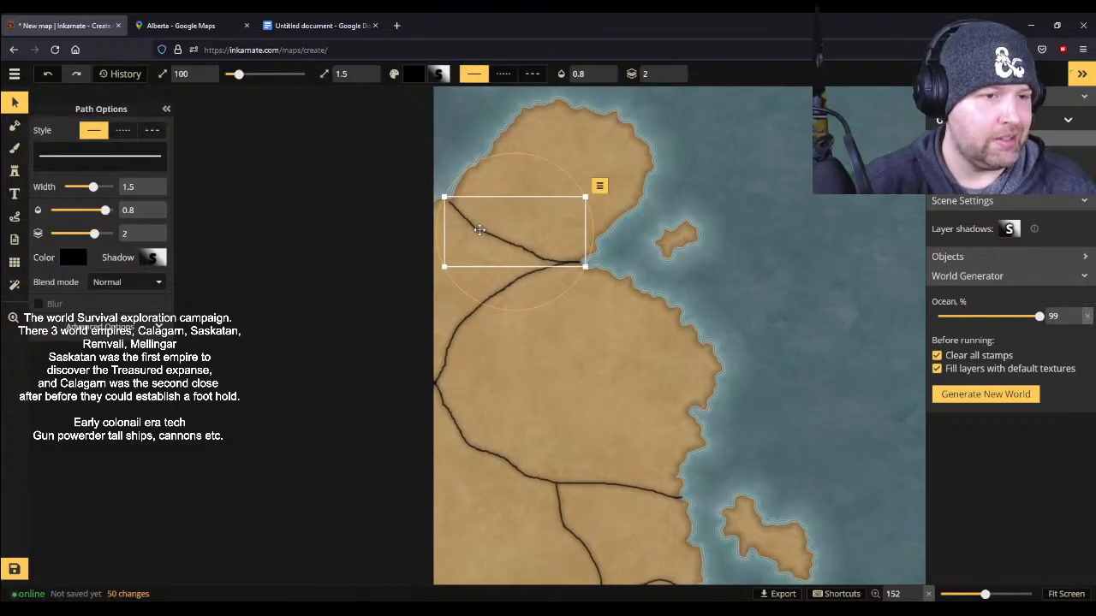
key("Delete")
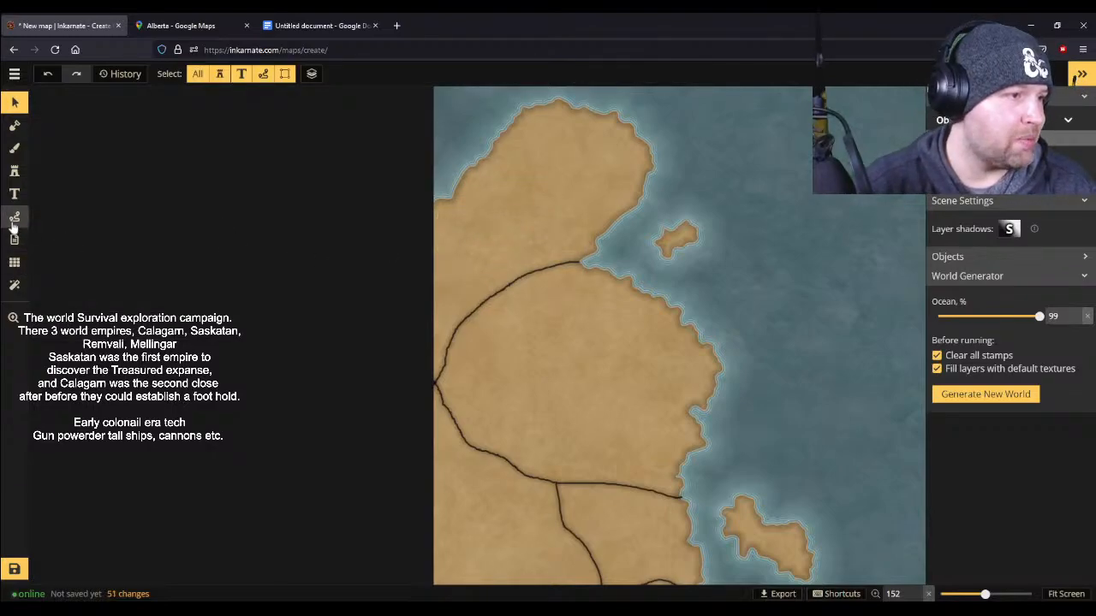
- Draw a free-drawn 1.5-wide black border from the northwest coast south to the curved border around the large central region
left_click(13, 216)
scroll(536, 234, "up", 3)
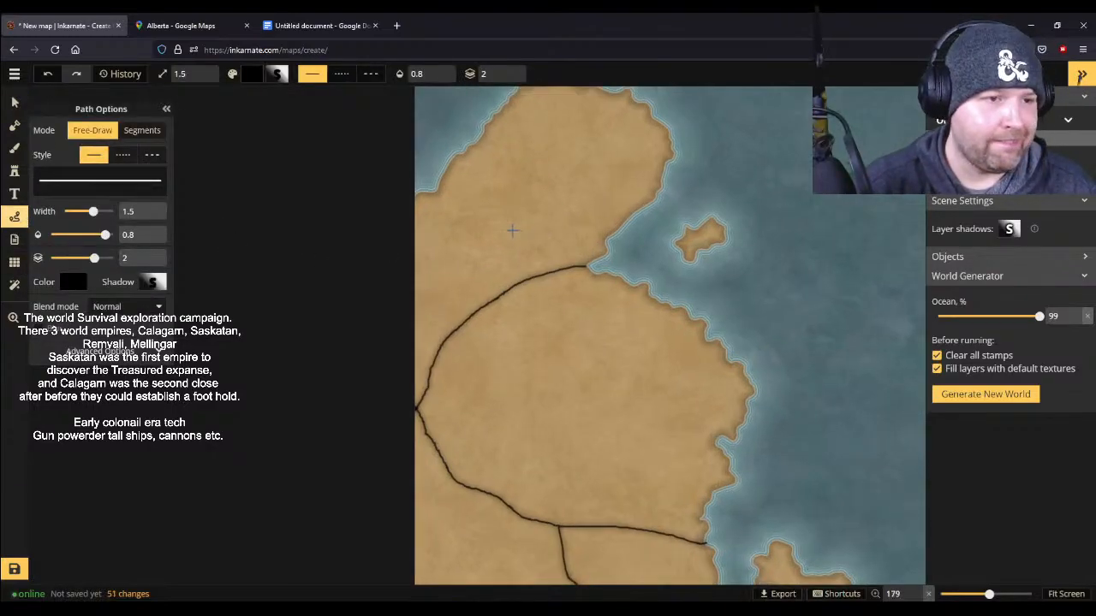
scroll(438, 208, "up", 1)
left_click_drag(411, 177, 460, 350)
scroll(625, 235, "down", 4)
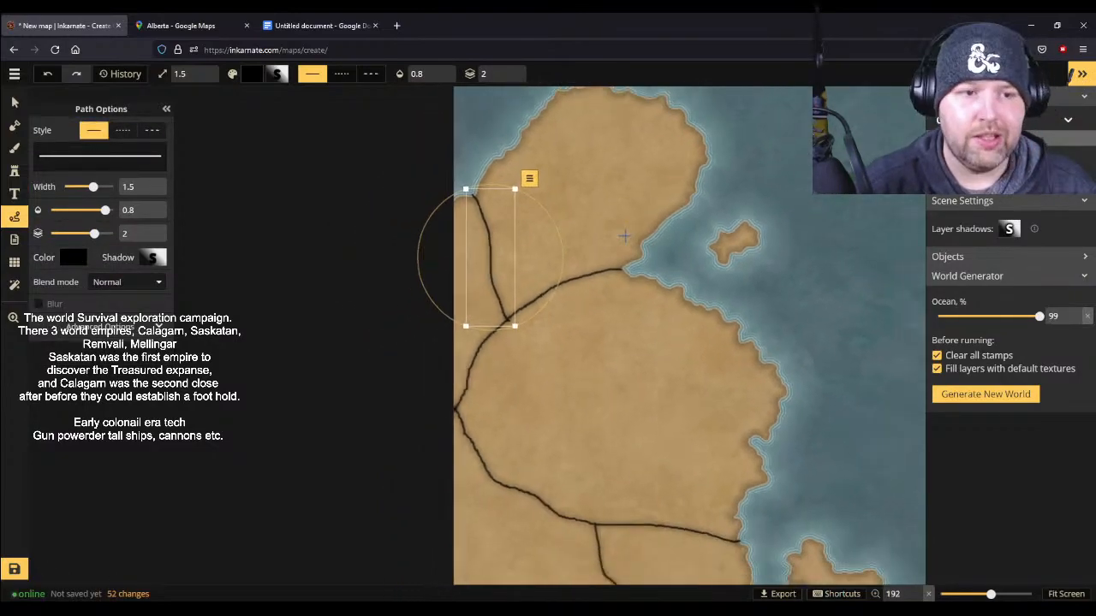
scroll(625, 235, "down", 1)
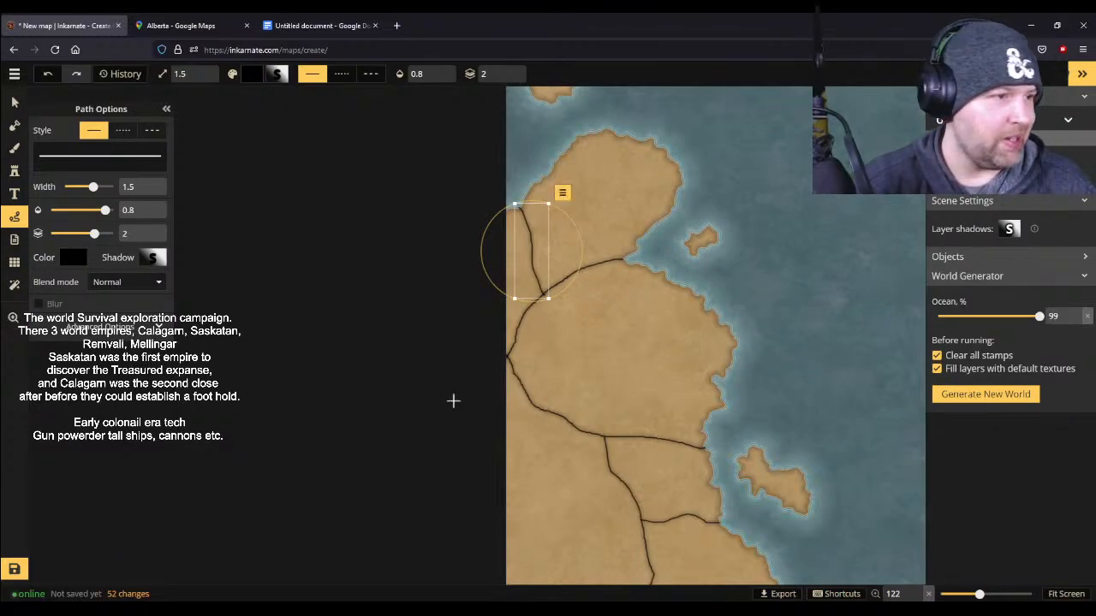
- Paint the western landmass and its islands with the bright green grass texture from World Textures, using the size 80 round foreground brush
left_click(13, 147)
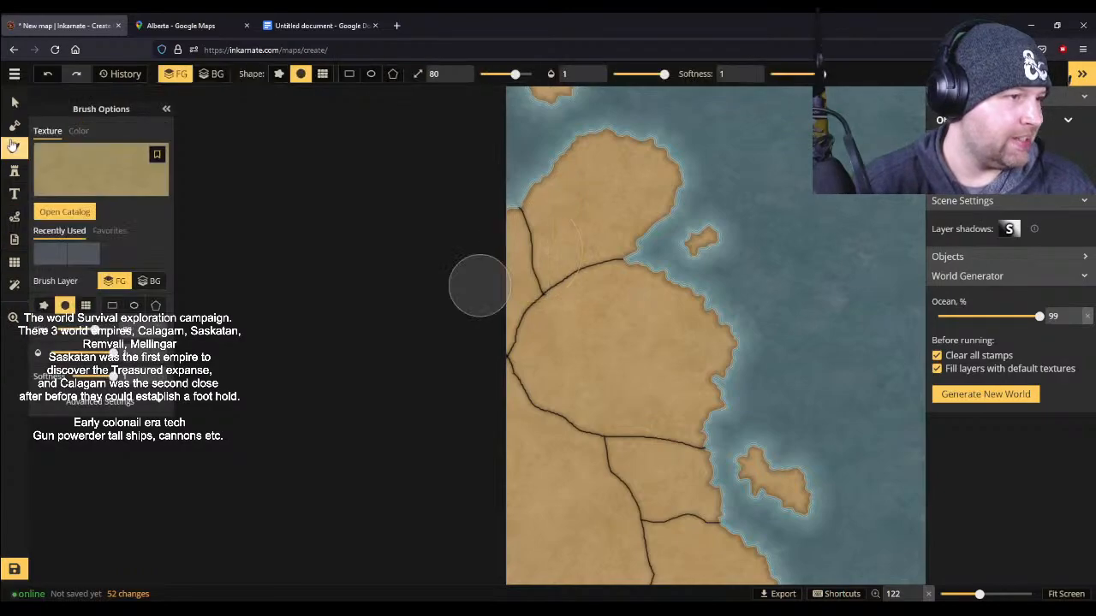
left_click(96, 163)
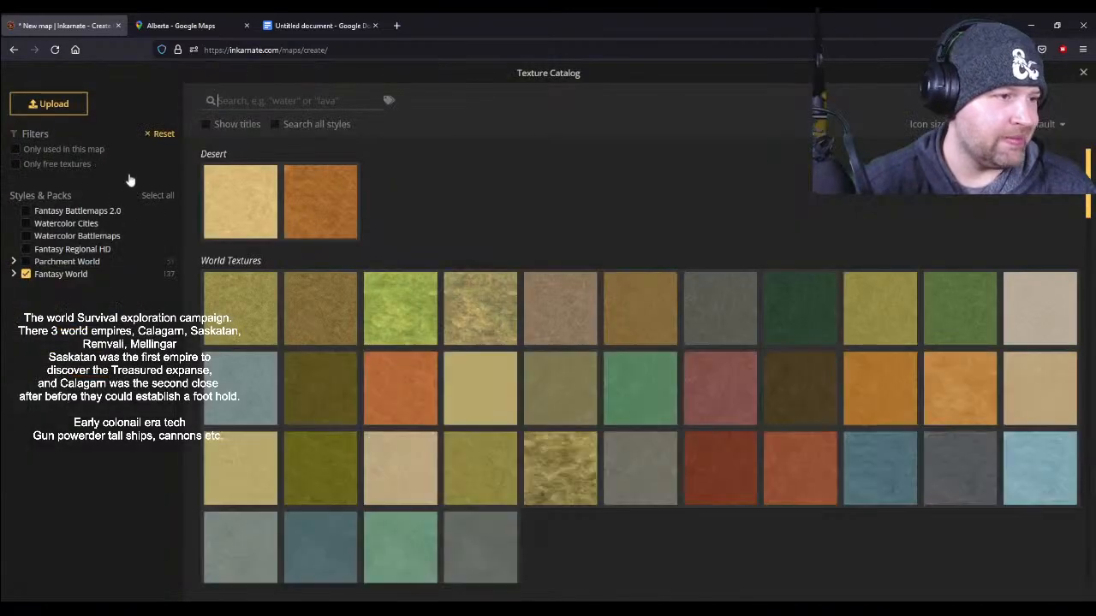
left_click(408, 318)
mouse_move(688, 334)
left_mouse_down()
mouse_move(656, 304)
mouse_move(588, 292)
mouse_move(626, 284)
mouse_move(683, 320)
mouse_move(694, 372)
mouse_move(663, 420)
mouse_move(695, 412)
mouse_move(536, 382)
mouse_move(584, 374)
mouse_move(566, 314)
mouse_move(586, 378)
mouse_move(651, 361)
mouse_move(546, 304)
mouse_move(564, 241)
mouse_move(531, 351)
mouse_move(524, 201)
mouse_move(584, 157)
mouse_move(660, 156)
mouse_move(595, 245)
mouse_move(587, 167)
mouse_move(529, 244)
mouse_move(622, 170)
mouse_move(557, 224)
mouse_move(519, 356)
mouse_move(564, 486)
mouse_move(714, 537)
mouse_move(570, 388)
mouse_move(612, 591)
mouse_move(654, 535)
mouse_move(630, 418)
mouse_move(658, 398)
mouse_move(708, 516)
mouse_move(744, 551)
mouse_move(660, 512)
mouse_move(676, 560)
mouse_move(597, 562)
mouse_move(594, 489)
mouse_move(545, 395)
mouse_move(588, 546)
mouse_move(652, 497)
mouse_move(555, 515)
mouse_move(624, 543)
mouse_move(671, 517)
mouse_move(651, 511)
mouse_move(574, 534)
mouse_move(599, 299)
mouse_move(569, 211)
mouse_move(623, 99)
mouse_move(569, 266)
mouse_move(561, 136)
mouse_move(732, 417)
mouse_move(733, 394)
mouse_move(748, 461)
mouse_move(716, 250)
left_mouse_up()
scroll(649, 404, "down", 3)
scroll(743, 365, "down", 2)
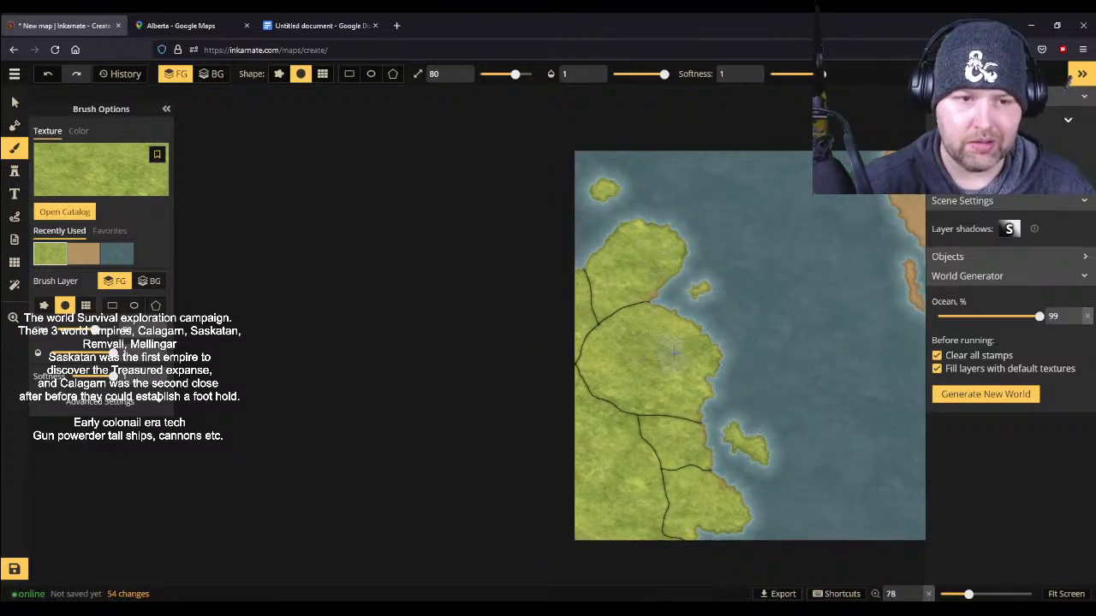
scroll(775, 317, "down", 2)
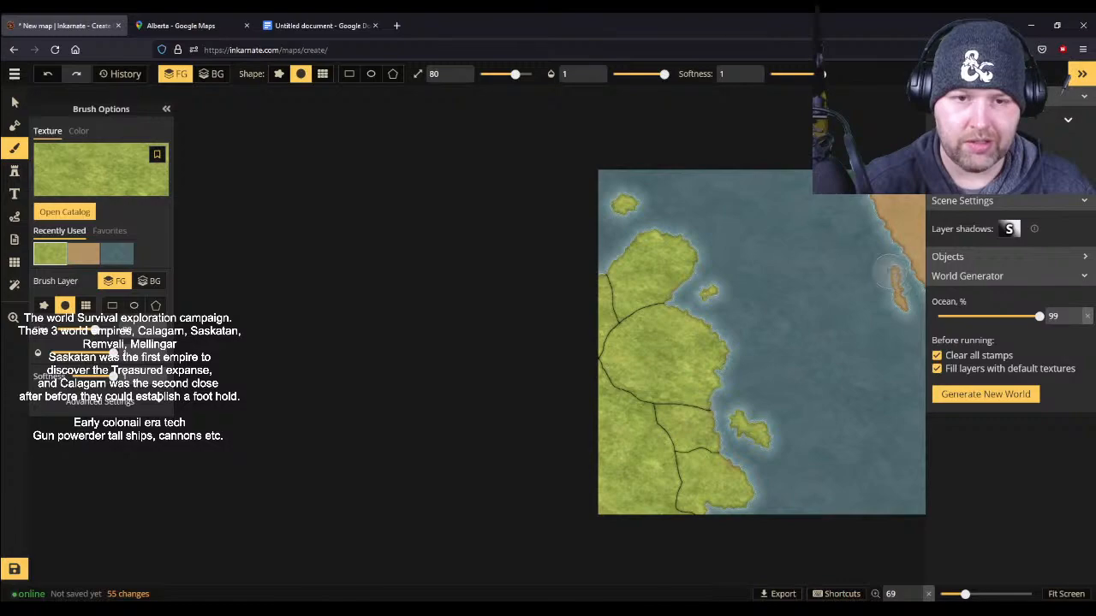
scroll(683, 412, "up", 5)
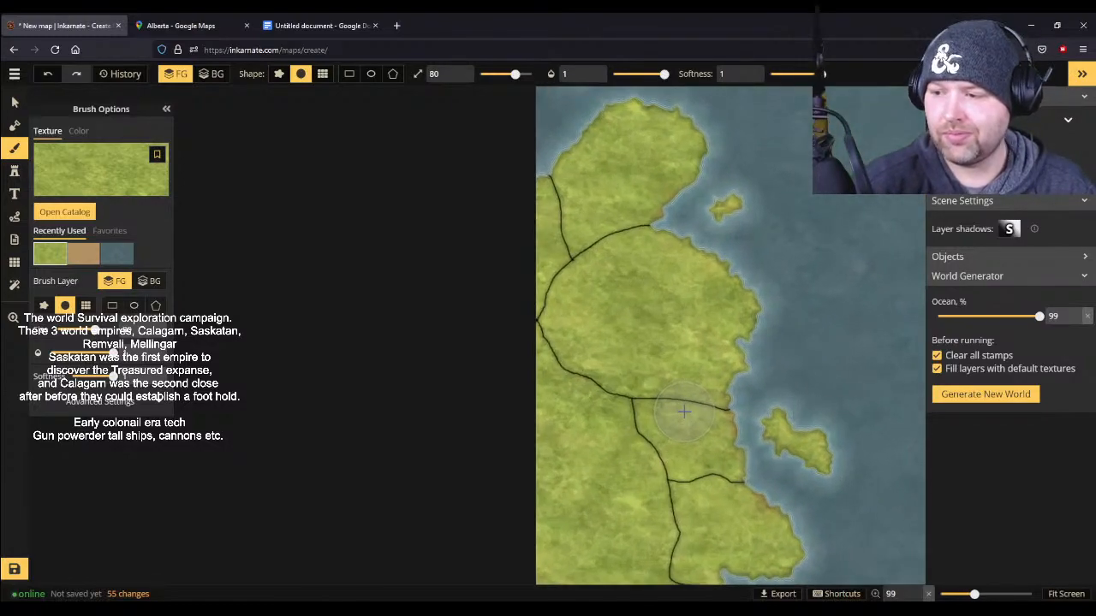
scroll(684, 412, "up", 1)
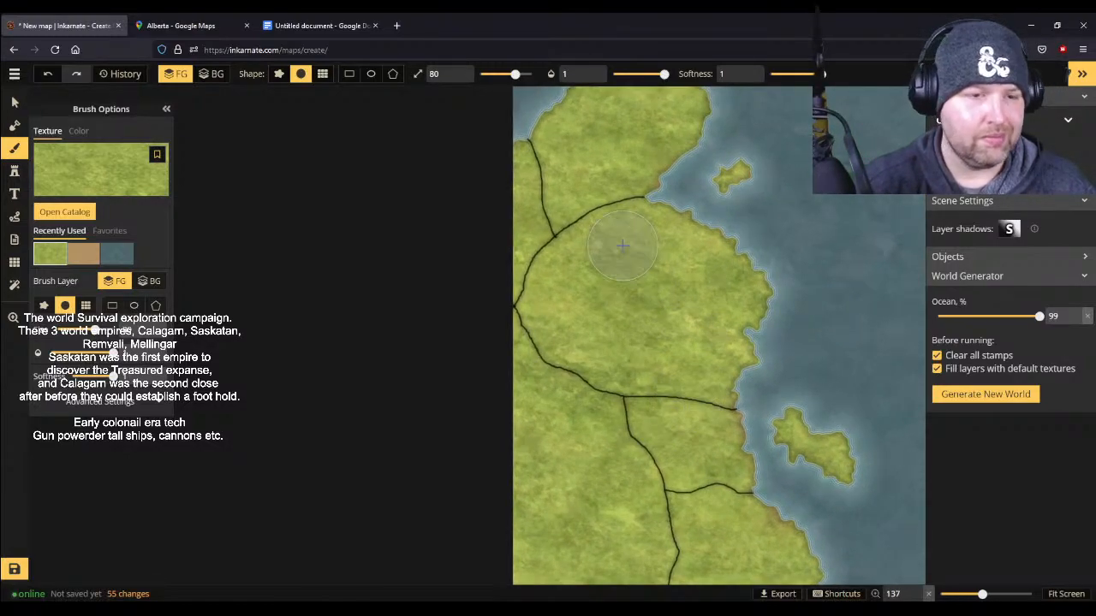
left_click(100, 175)
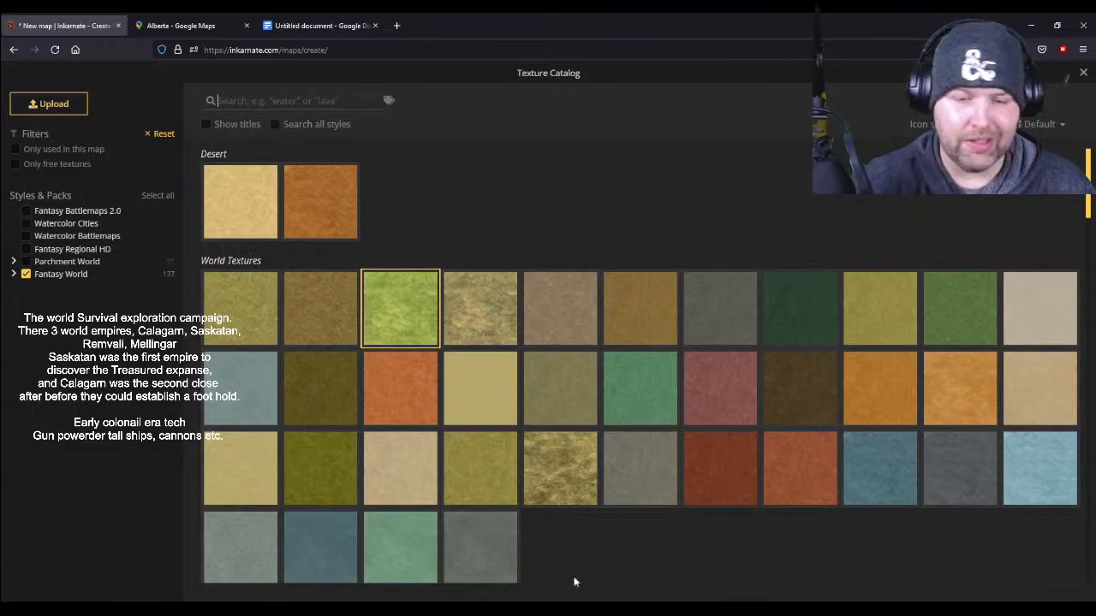
key("Escape")
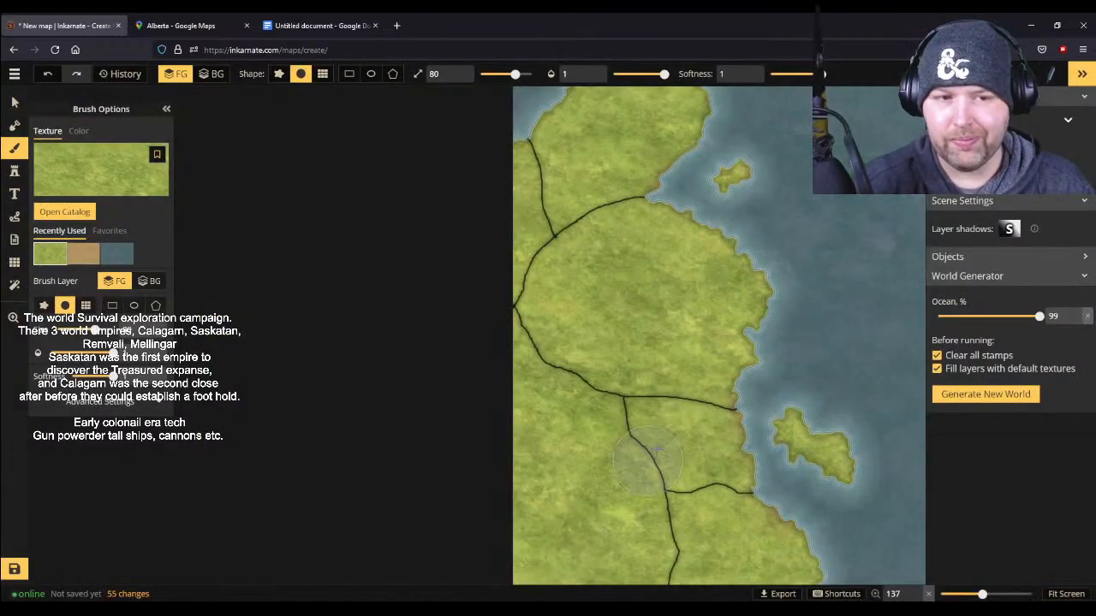
- Add a two-line text label "Saskatan Empire" in the large central region of the western landmass
left_click(14, 194)
left_click(628, 289)
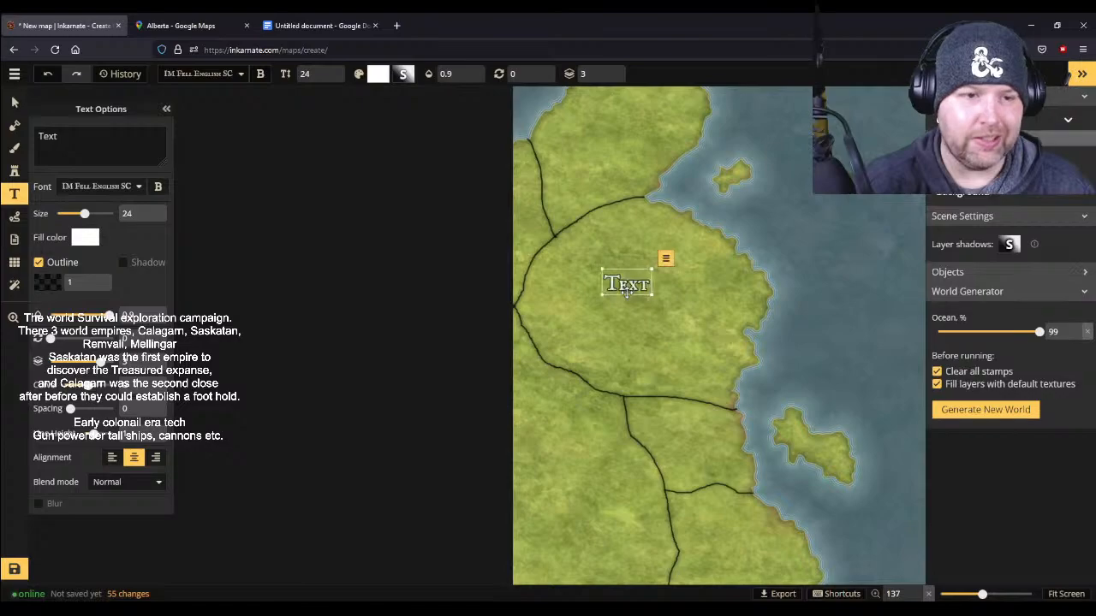
type("Saskatan")
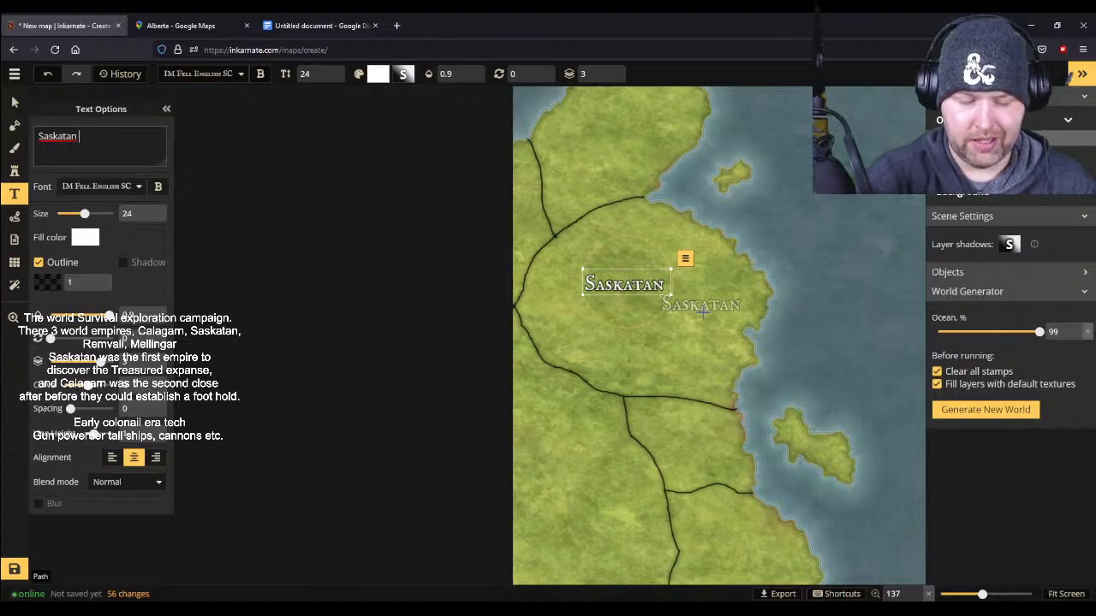
key("Return")
type("Empire")
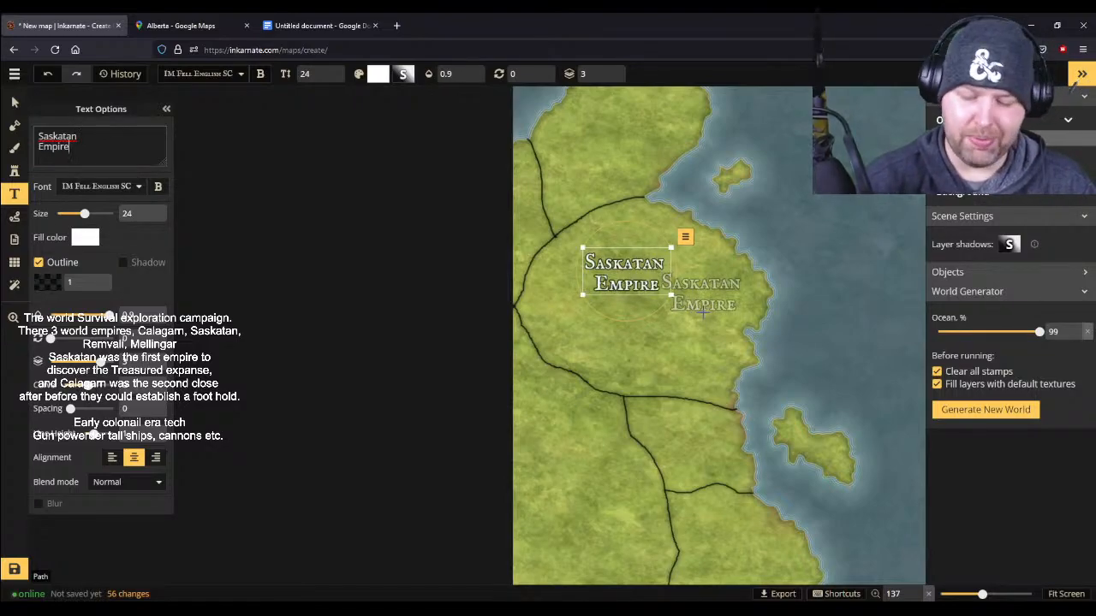
key("Return")
key("BackSpace")
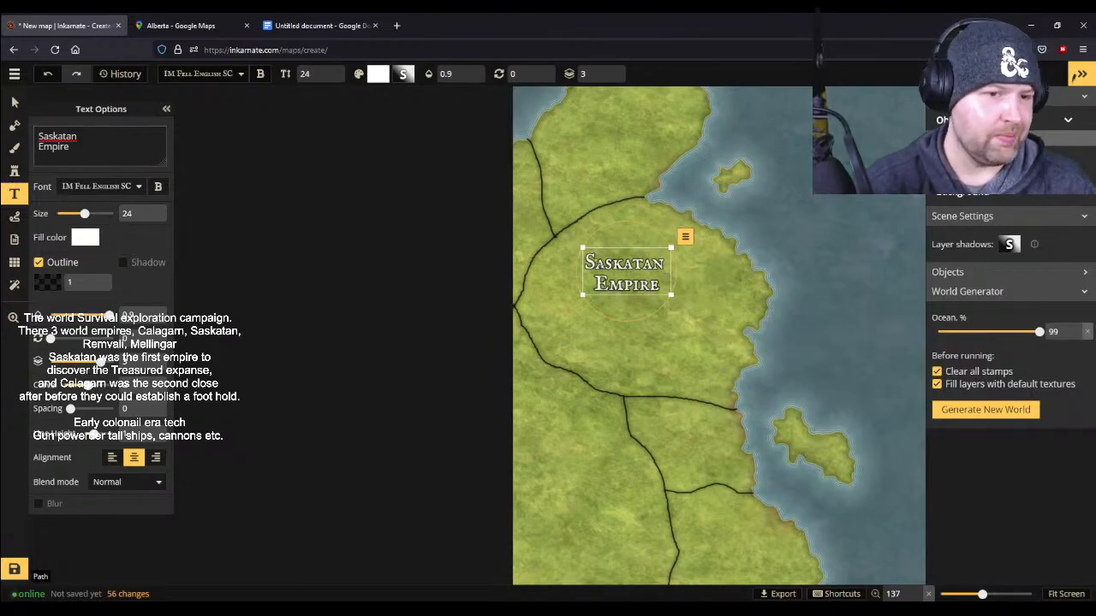
- Try a black fill color on the Saskatan Empire label and set it back to white
key("ctrl+a")
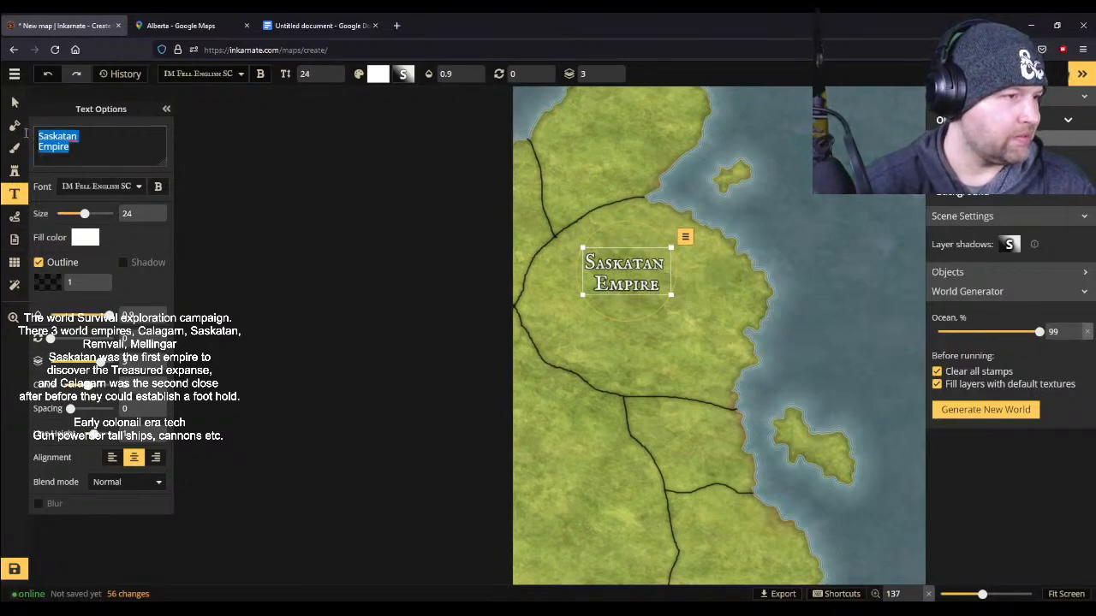
left_click(87, 241)
left_click(112, 250)
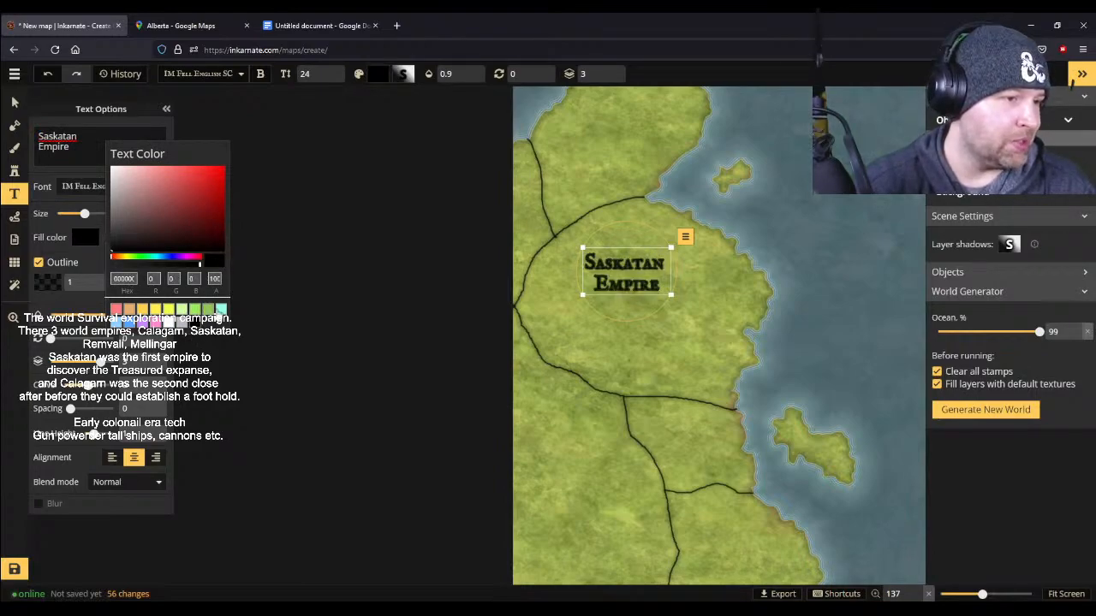
left_click(174, 323)
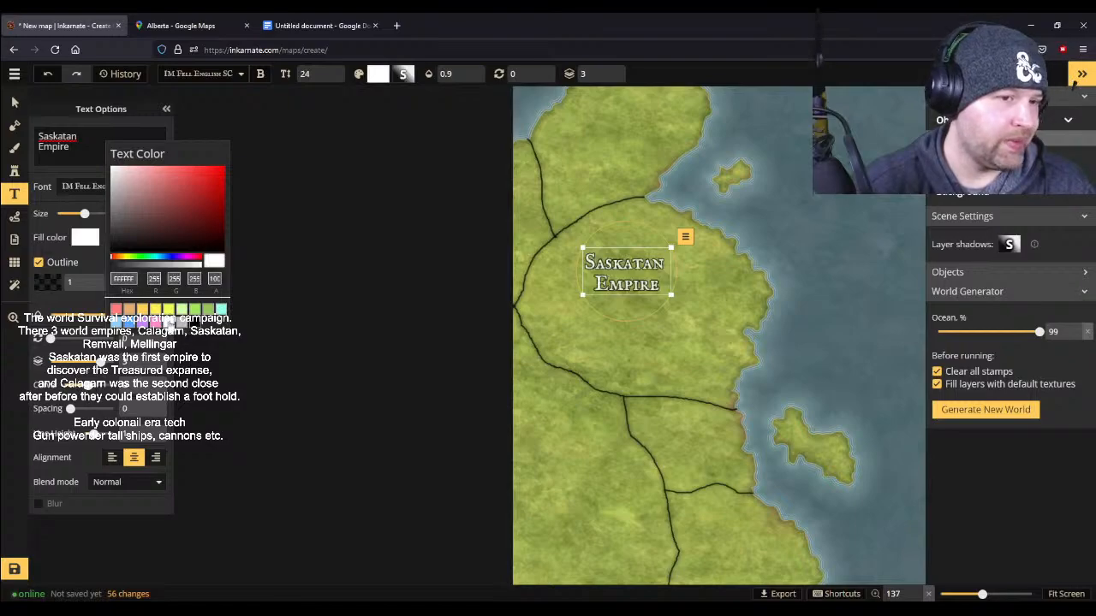
- Try a grey fill on the Saskatan Empire label, restore white, and set the letter spacing to 2
left_click(184, 325)
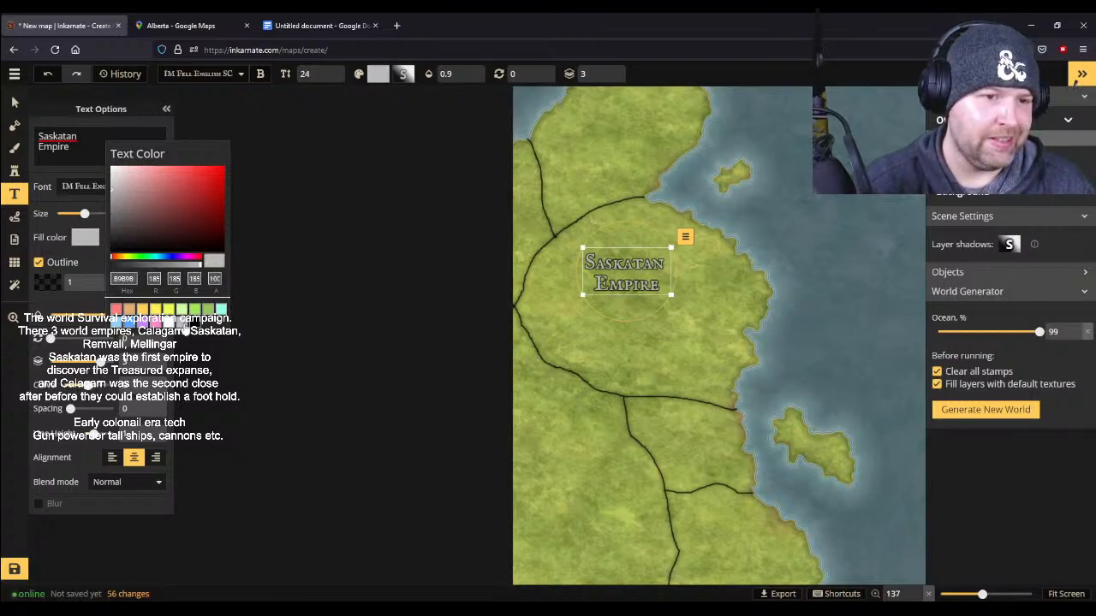
left_click(174, 323)
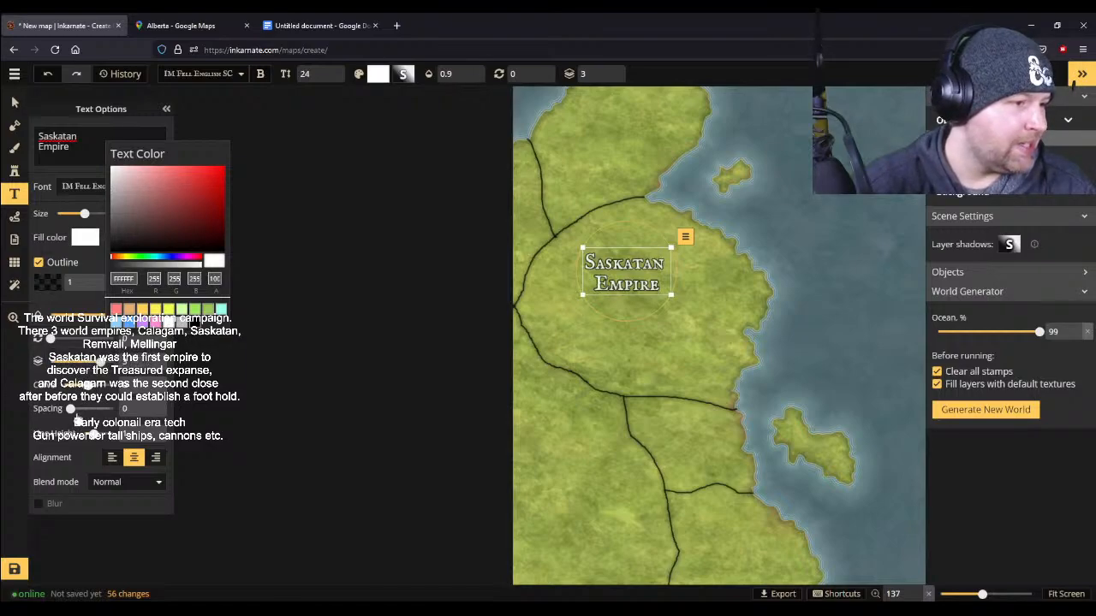
left_click_drag(70, 408, 80, 408)
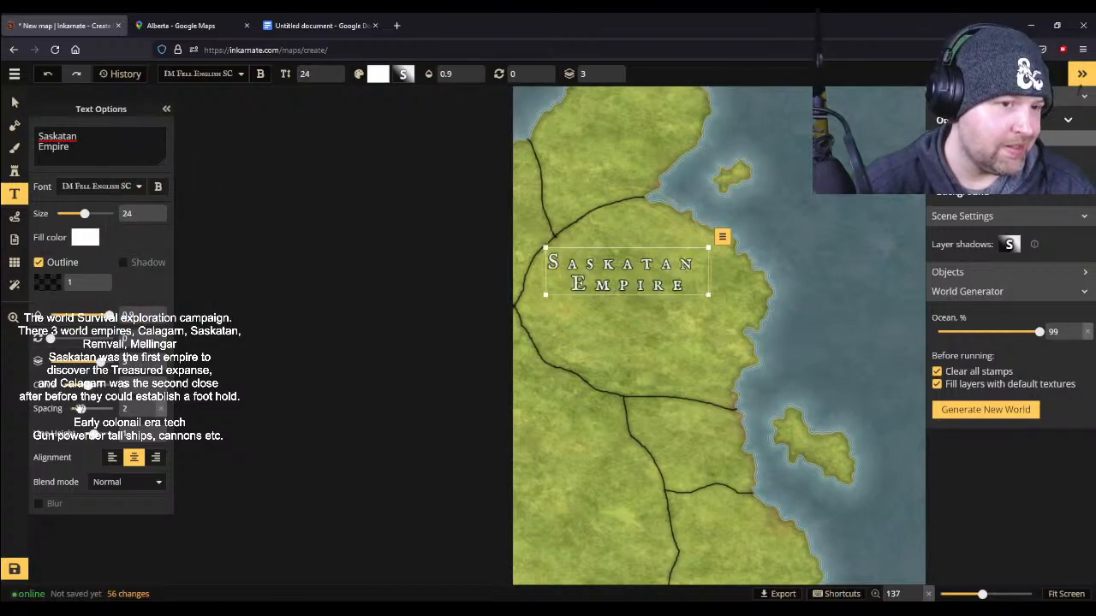
- Give the Saskatan Empire label a white outline and a black fill
left_click(53, 283)
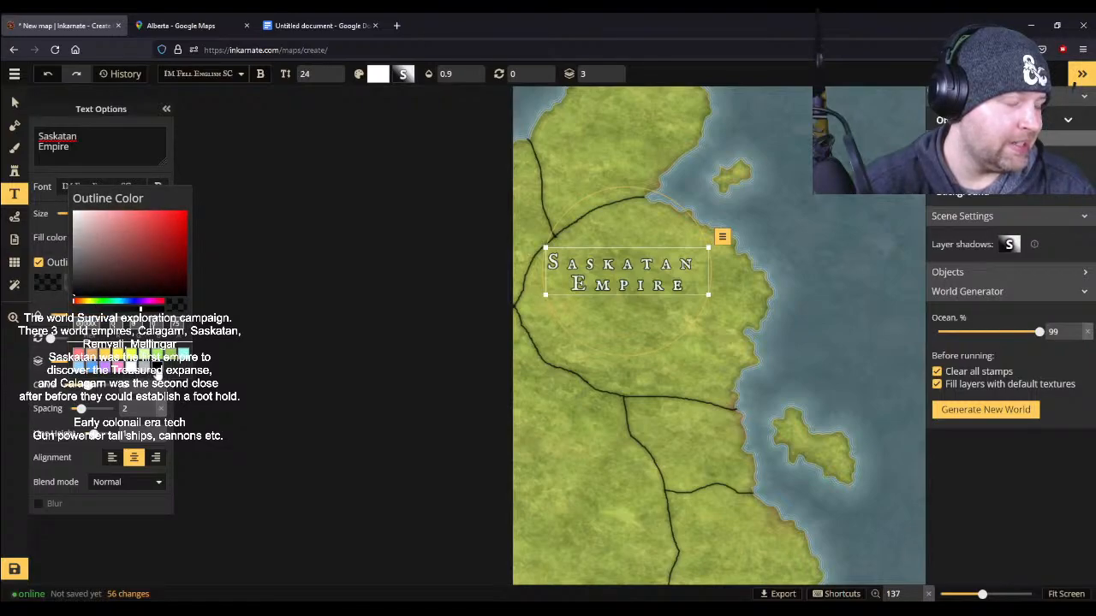
left_click(131, 367)
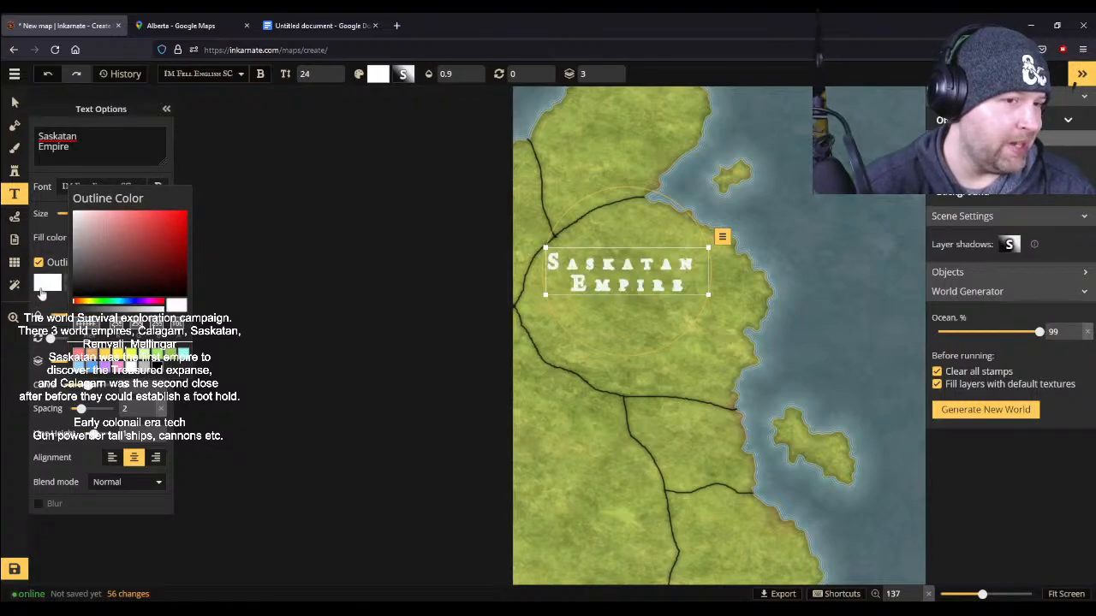
left_click(46, 288)
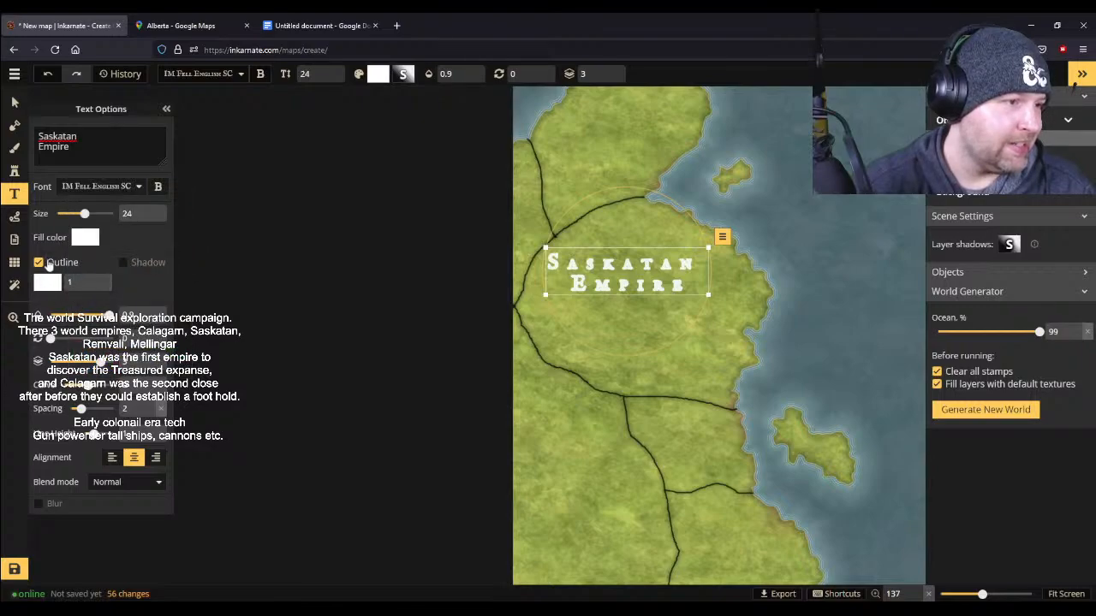
left_click(84, 239)
left_click(193, 326)
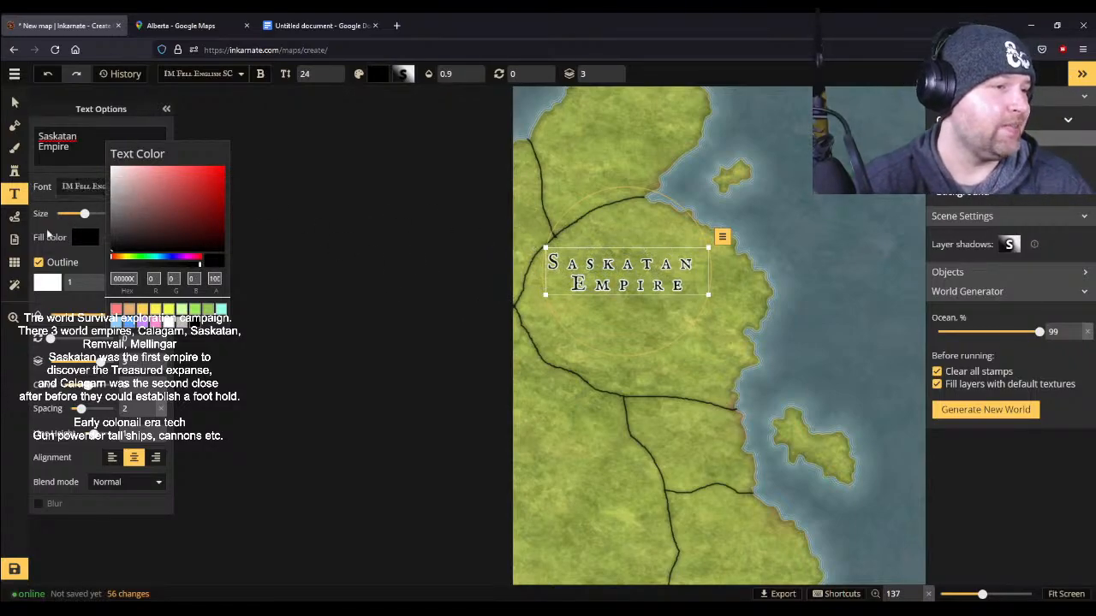
left_click(83, 215)
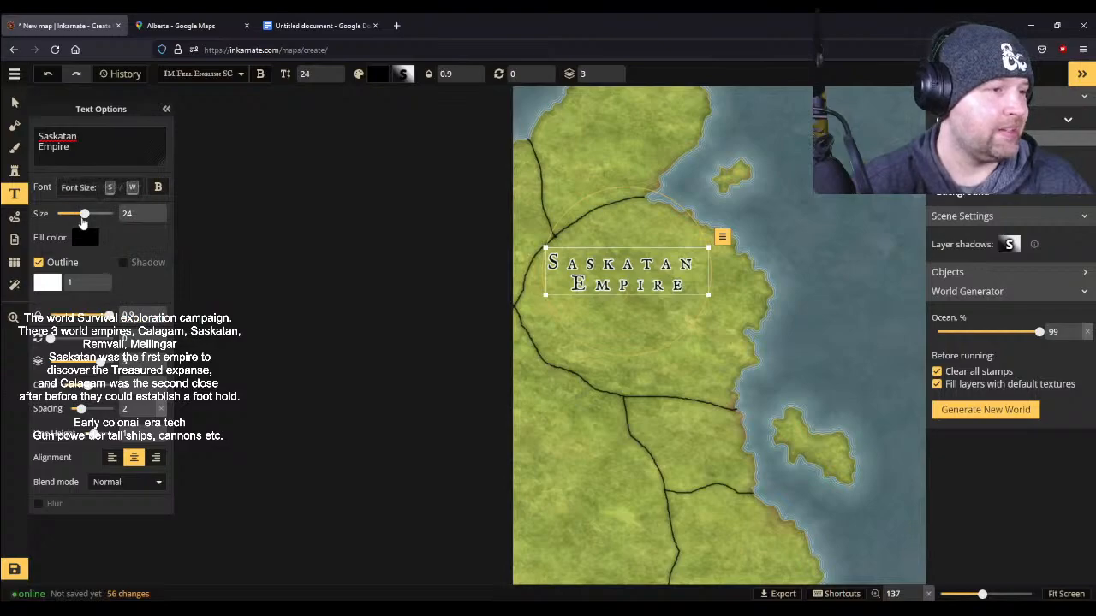
- Move the Saskatan Empire label slightly southeast to the middle of its region
left_click(15, 103)
left_click_drag(589, 267, 629, 291)
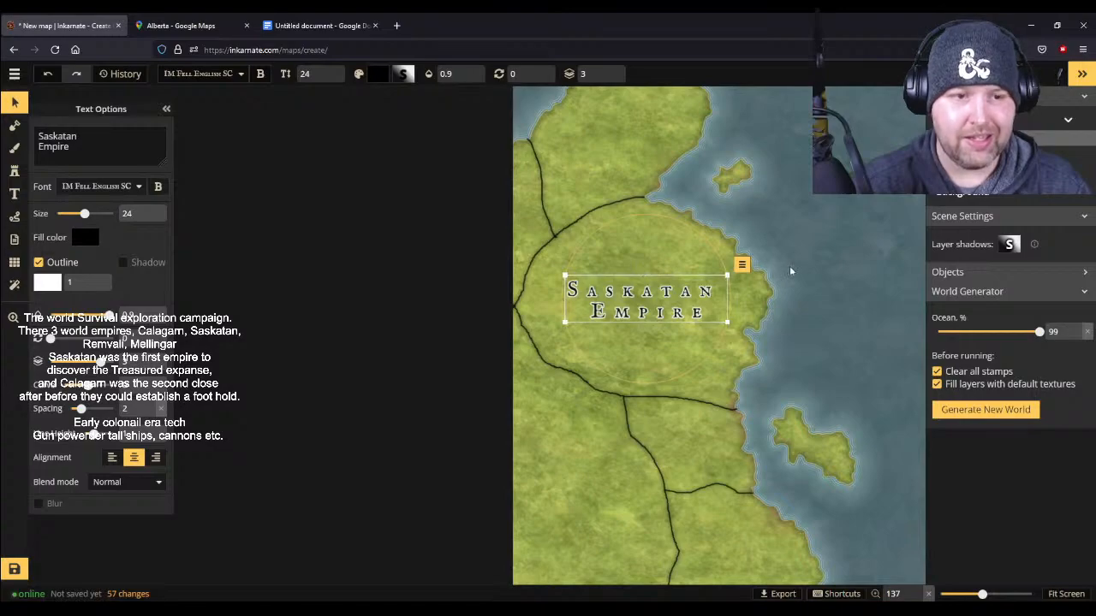
- Add a size 24 label in the northern region with "Calagarn" and "Empire" on separate lines, followed by a line break
scroll(789, 266, "down", 2)
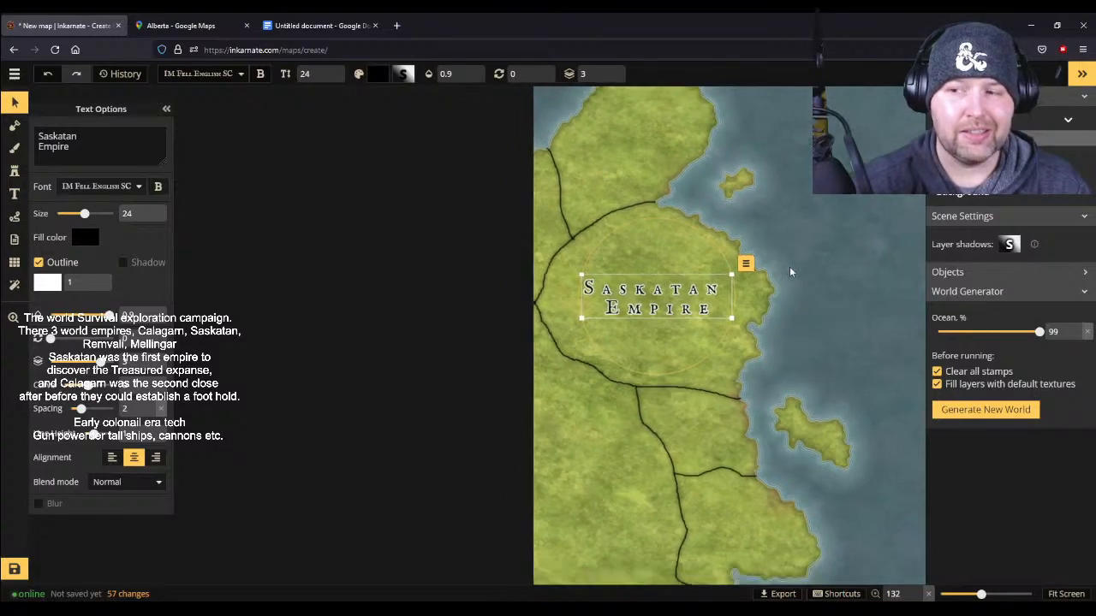
left_click(14, 194)
left_click(627, 157)
left_click(643, 155)
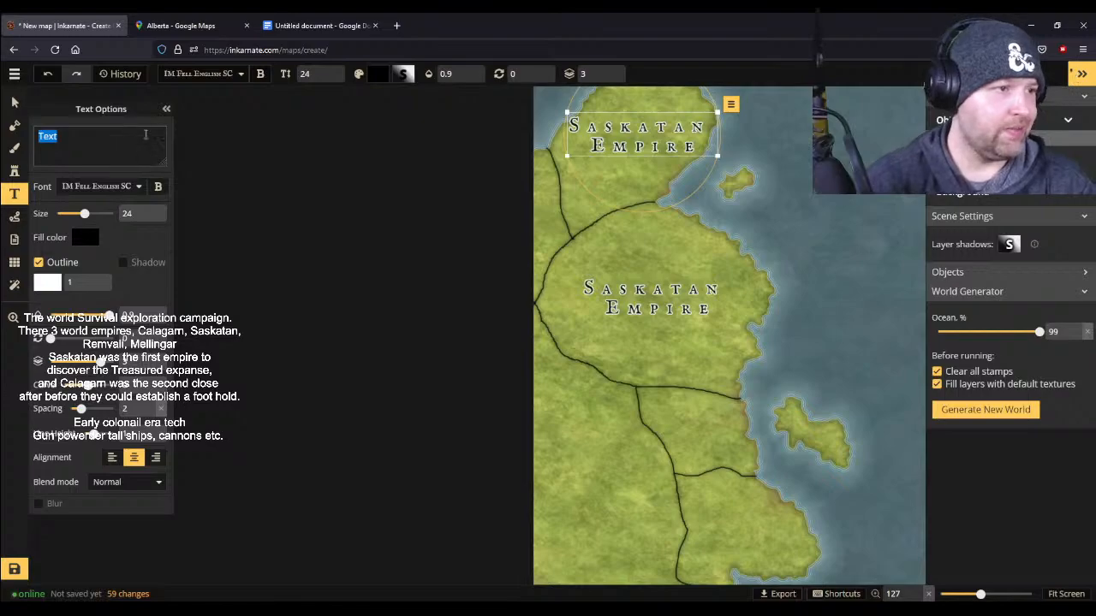
left_click(13, 102)
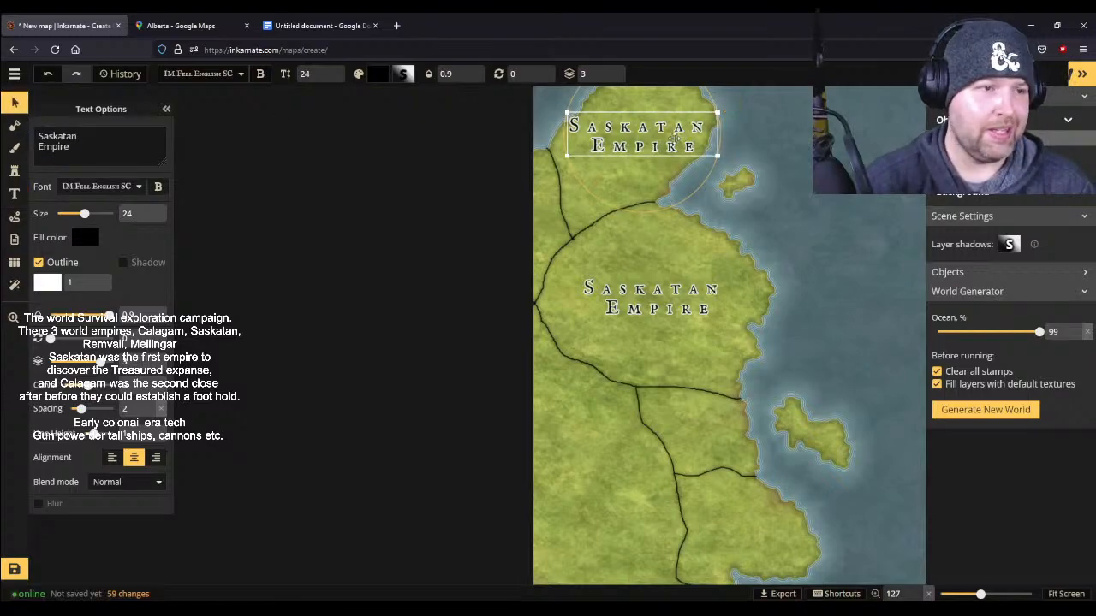
triple_click(108, 146)
type("Cala")
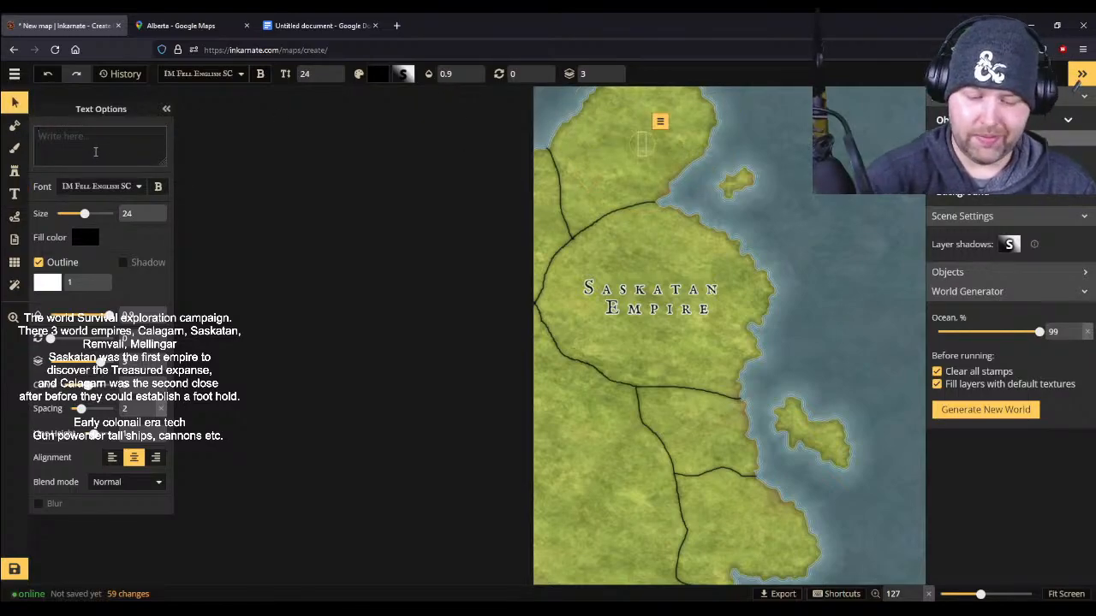
type("garn")
key("BackSpace")
key("Return")
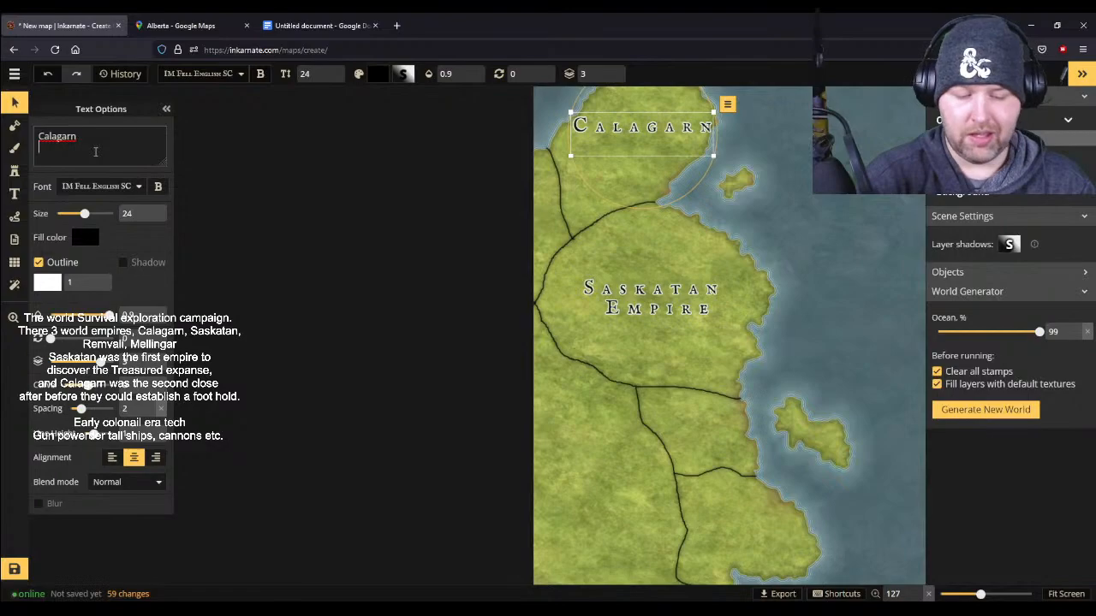
type("Empire")
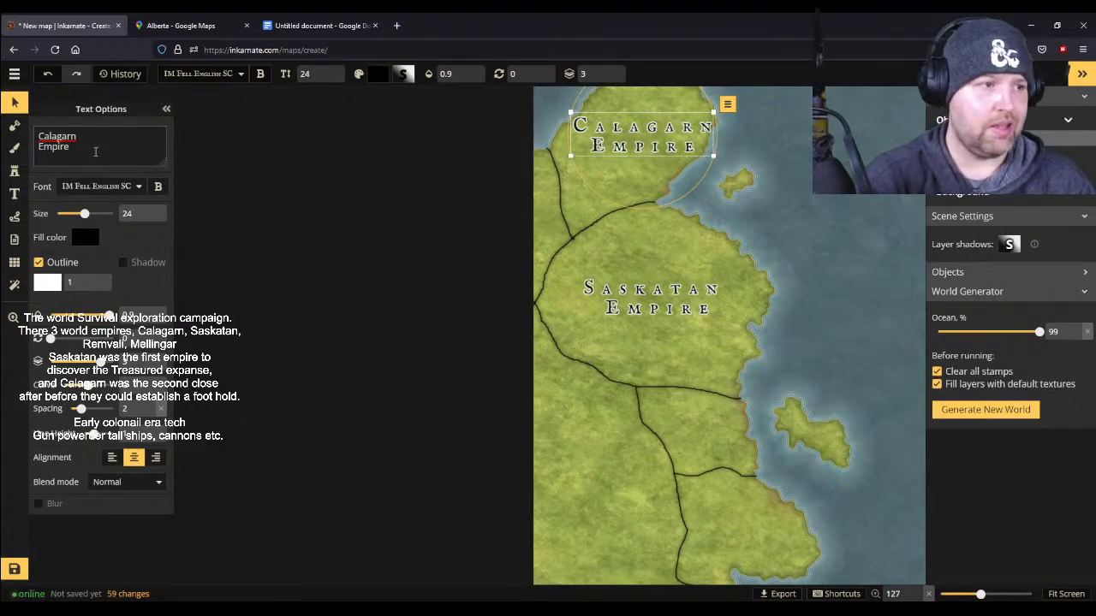
key("Return")
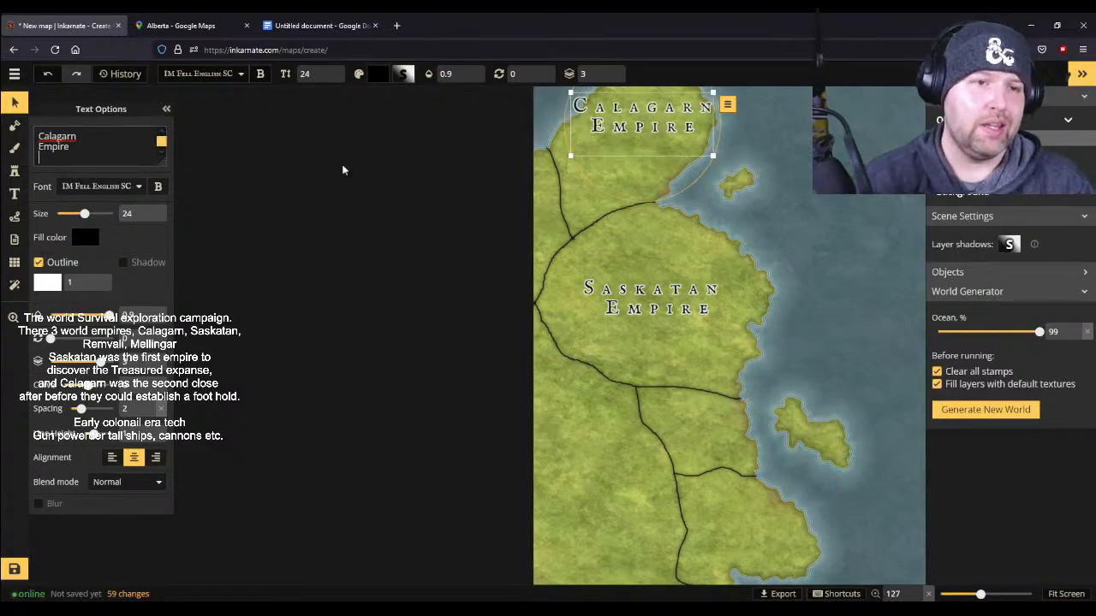
- Rotate the Calagarn Empire label to 318 degrees and position it along the northern region
left_click_drag(644, 124, 649, 156)
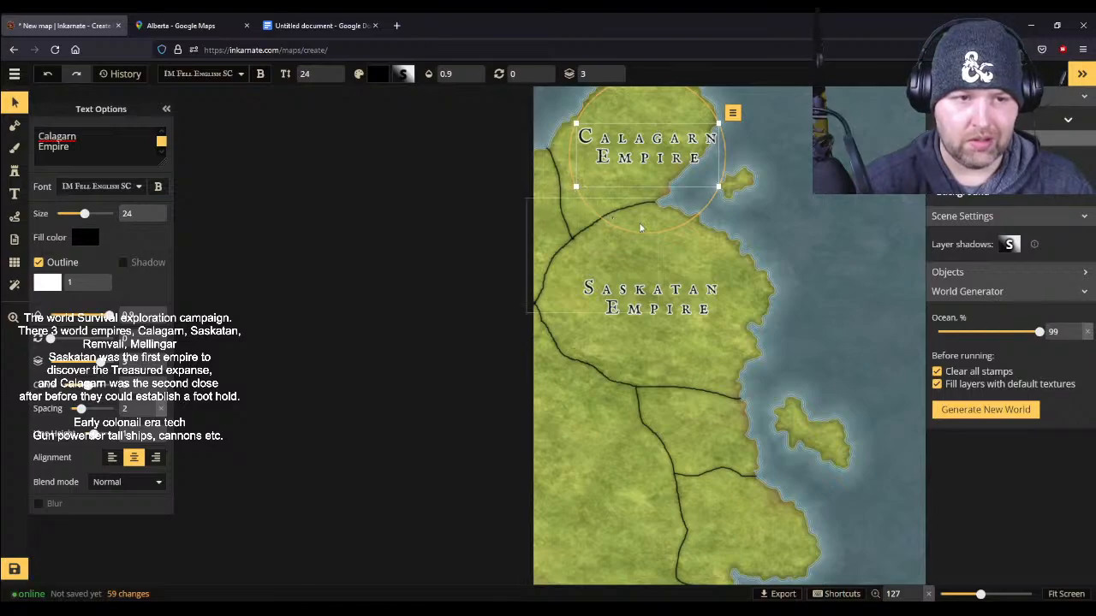
left_click_drag(610, 236, 665, 214)
left_click_drag(673, 144, 657, 137)
- Check the campaign notes and place a size 14 label, rotated to 355 degrees, in the small coastal region south of the Saskatan Empire
scroll(768, 185, "down", 2)
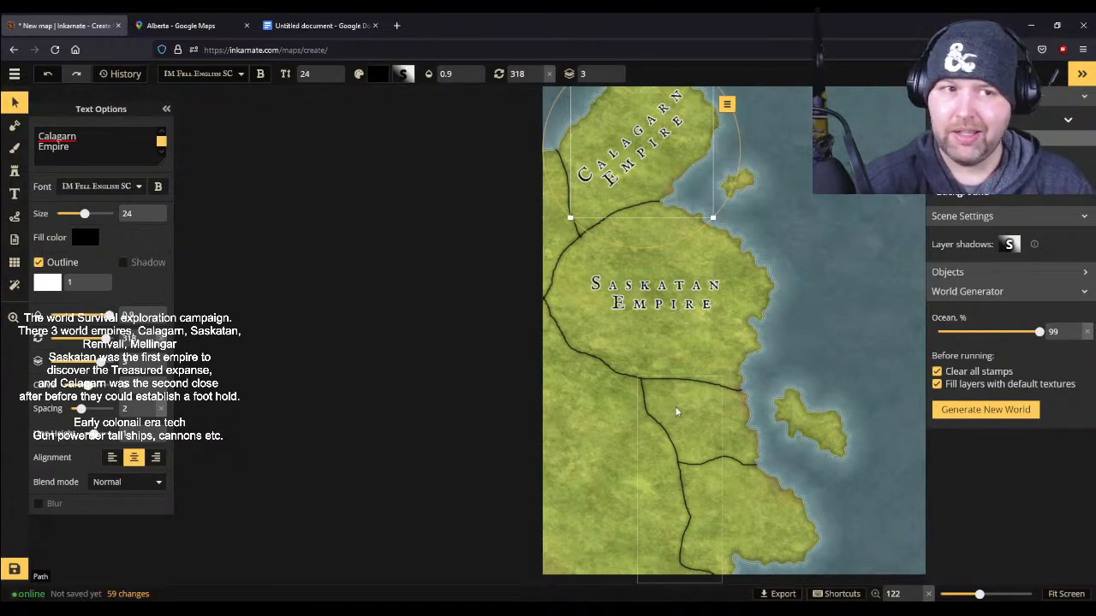
left_click(13, 76)
left_click(39, 101)
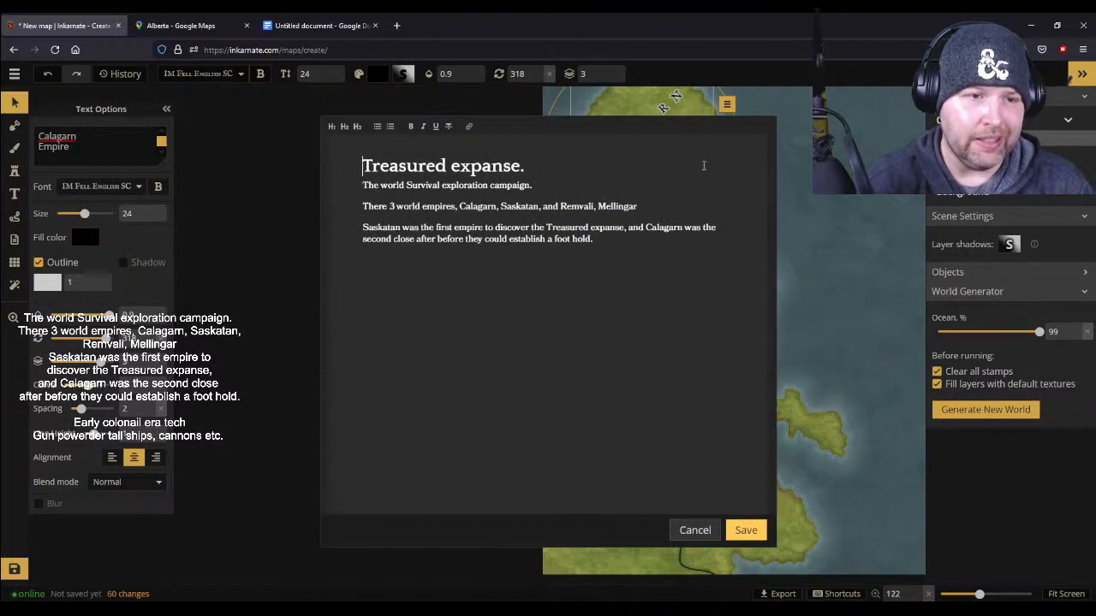
left_click(690, 534)
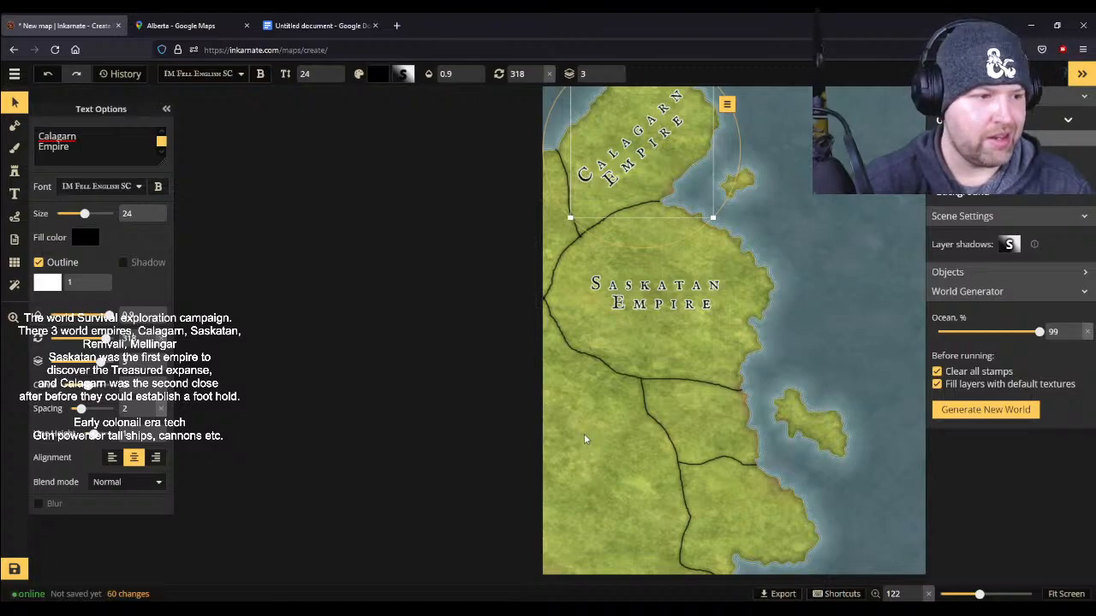
left_click(17, 193)
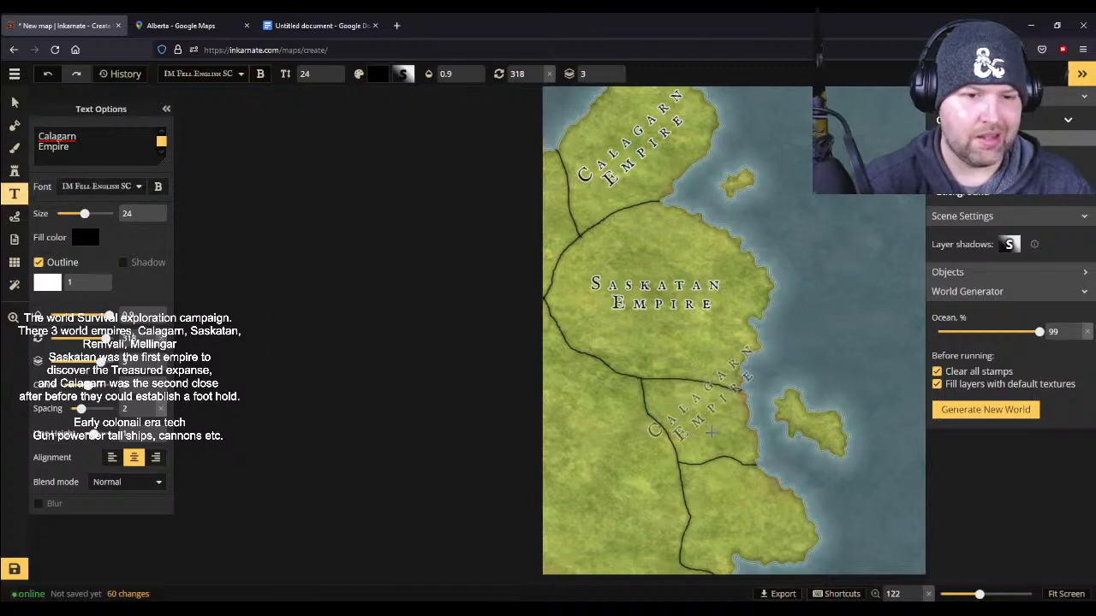
left_click(723, 454)
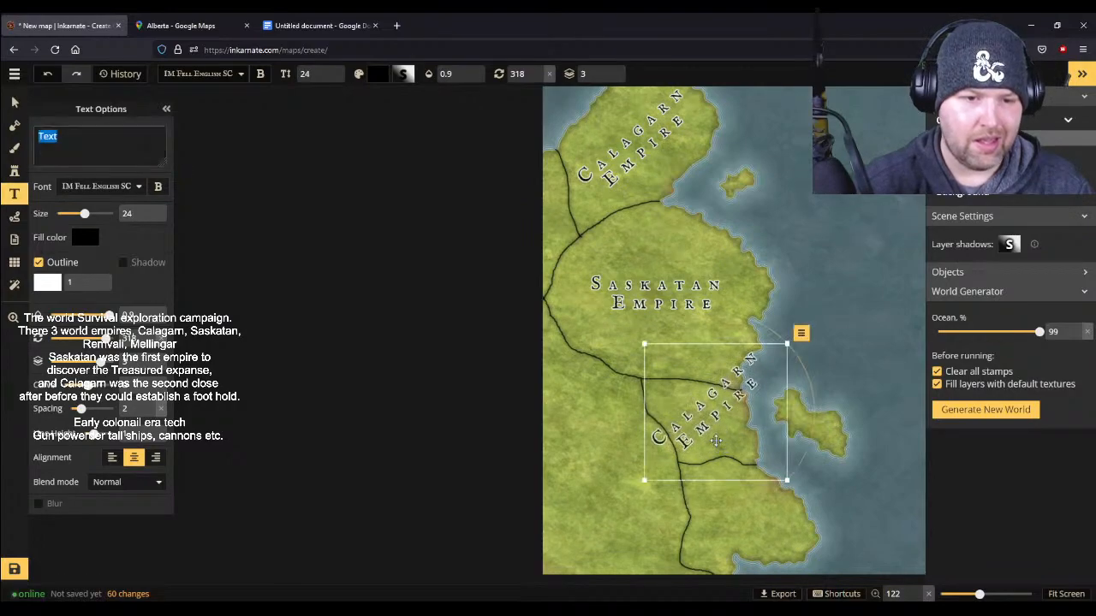
left_click_drag(786, 344, 726, 400)
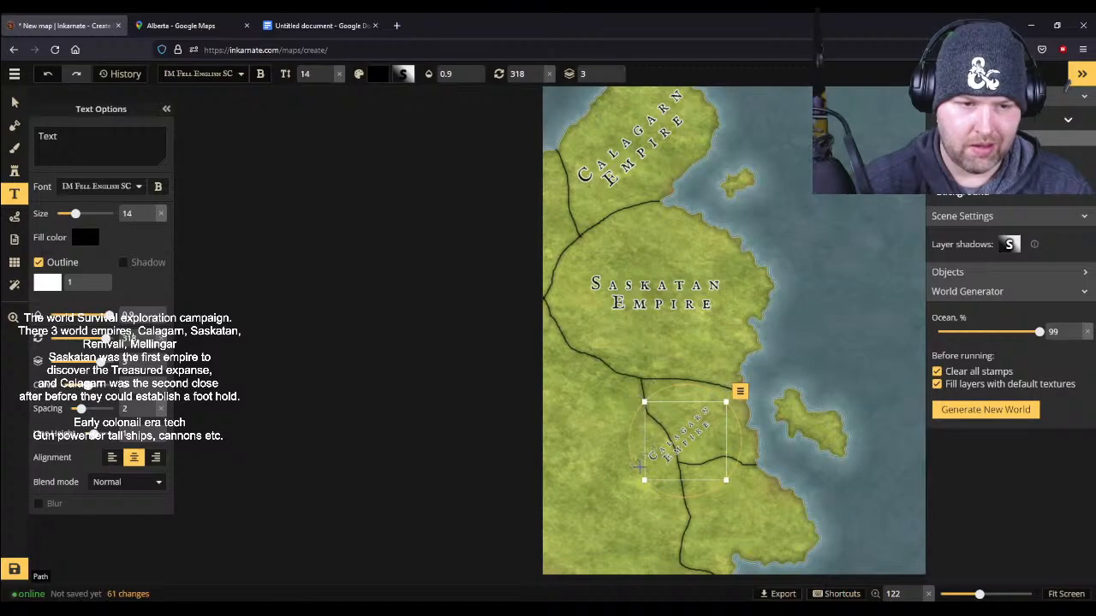
left_click_drag(637, 465, 707, 416)
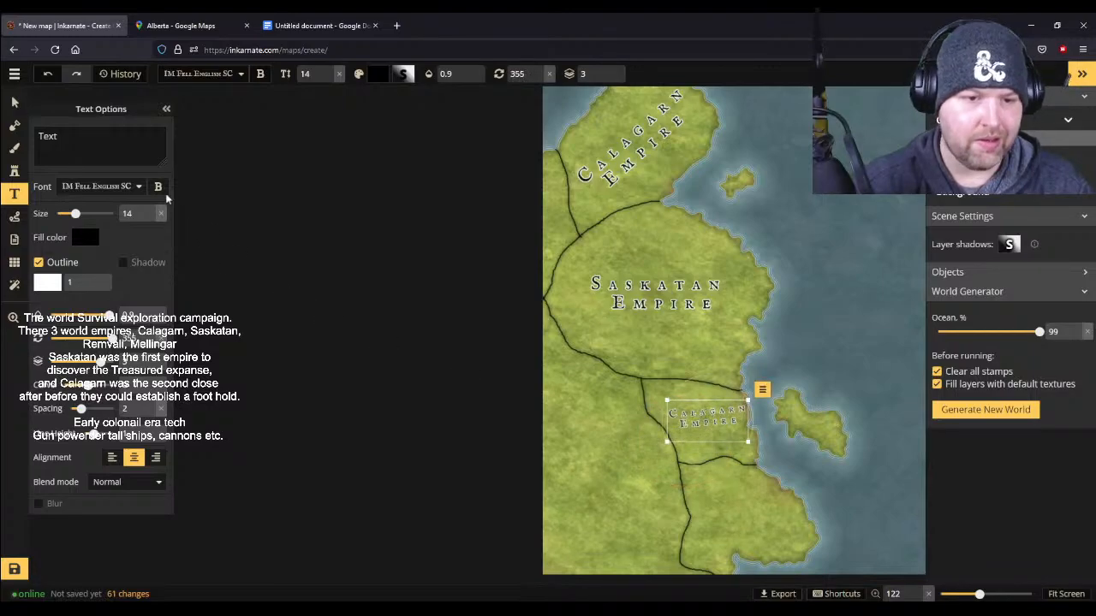
- Replace the text of the small label south of the Saskatan Empire with "Remvalli"
double_click(70, 128)
left_click(15, 103)
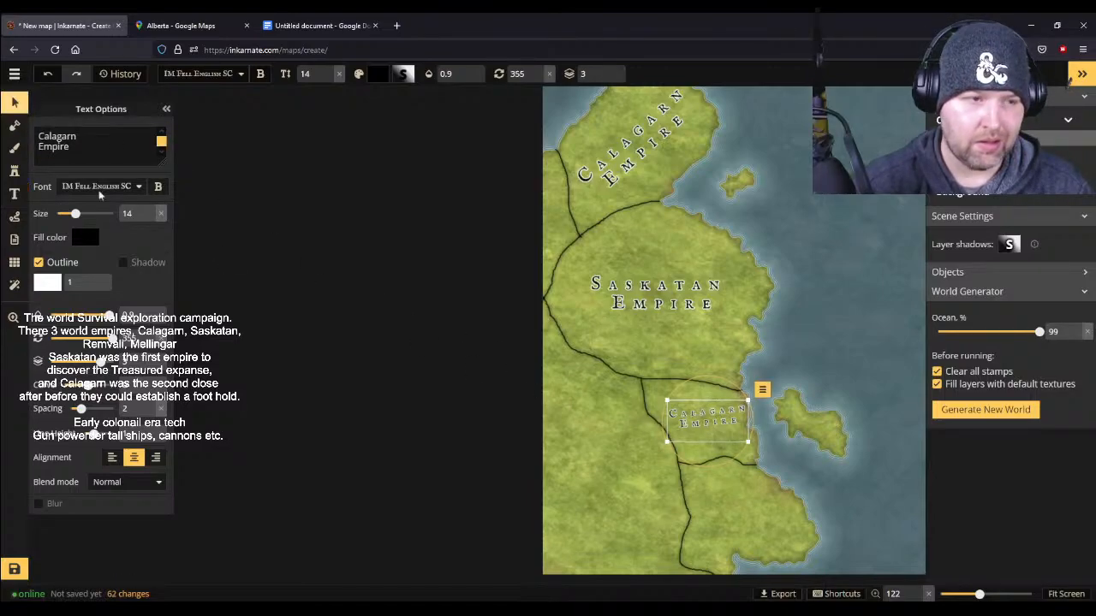
left_click_drag(84, 149, 31, 137)
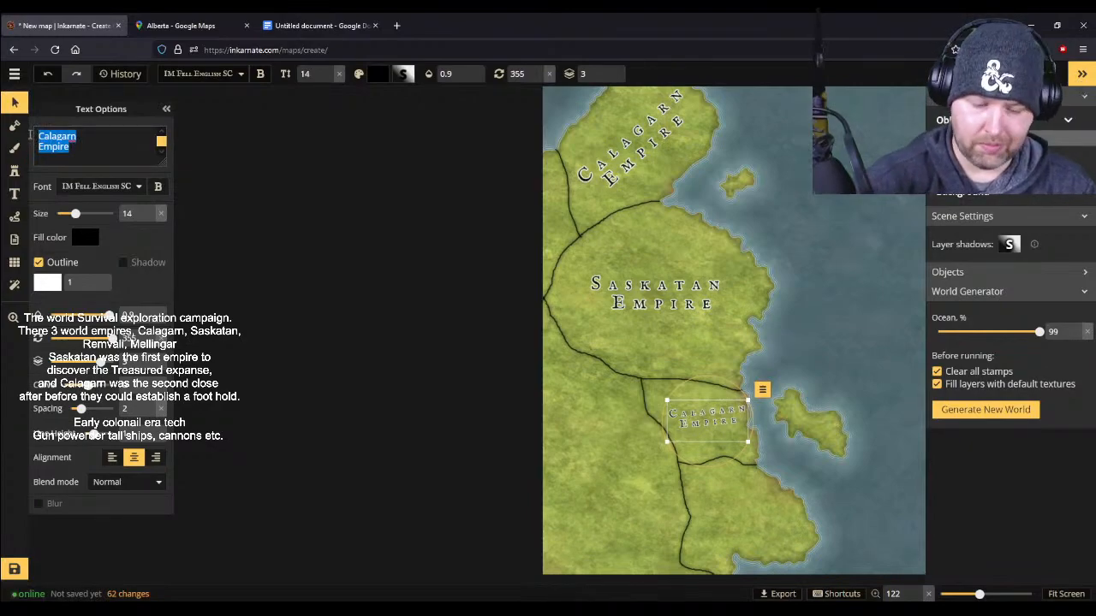
type("RE")
key("BackSpace")
type("e")
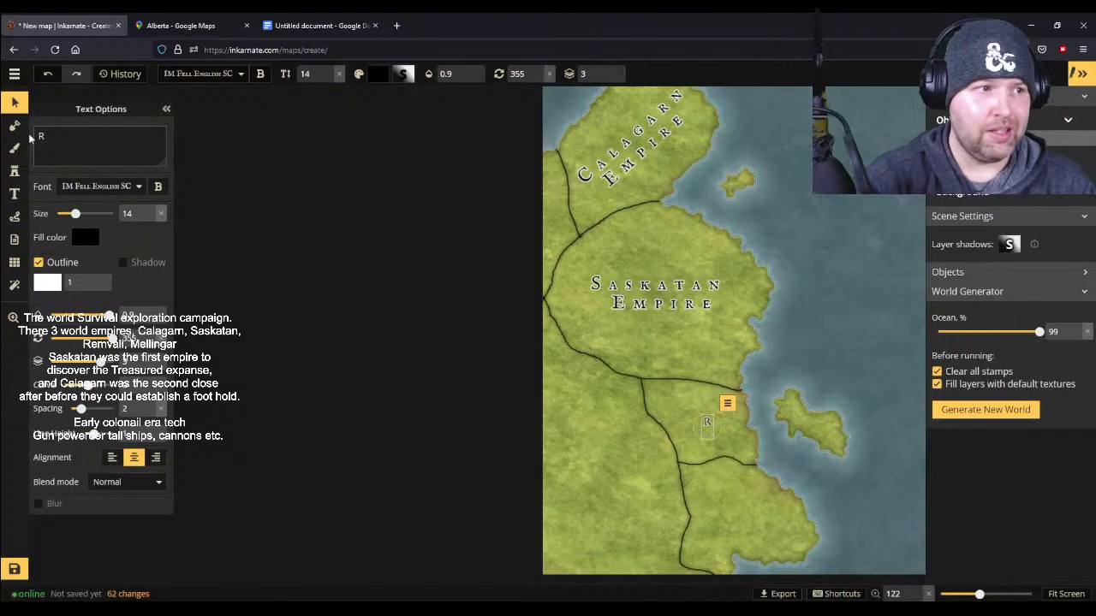
key("BackSpace")
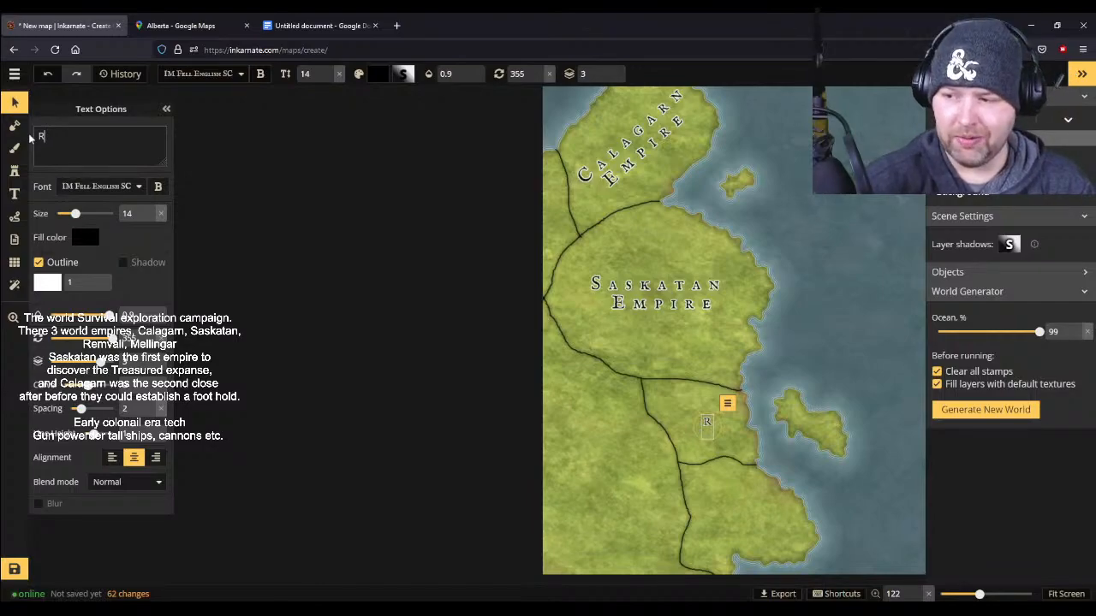
type("E")
key("BackSpace")
type("emvalli")
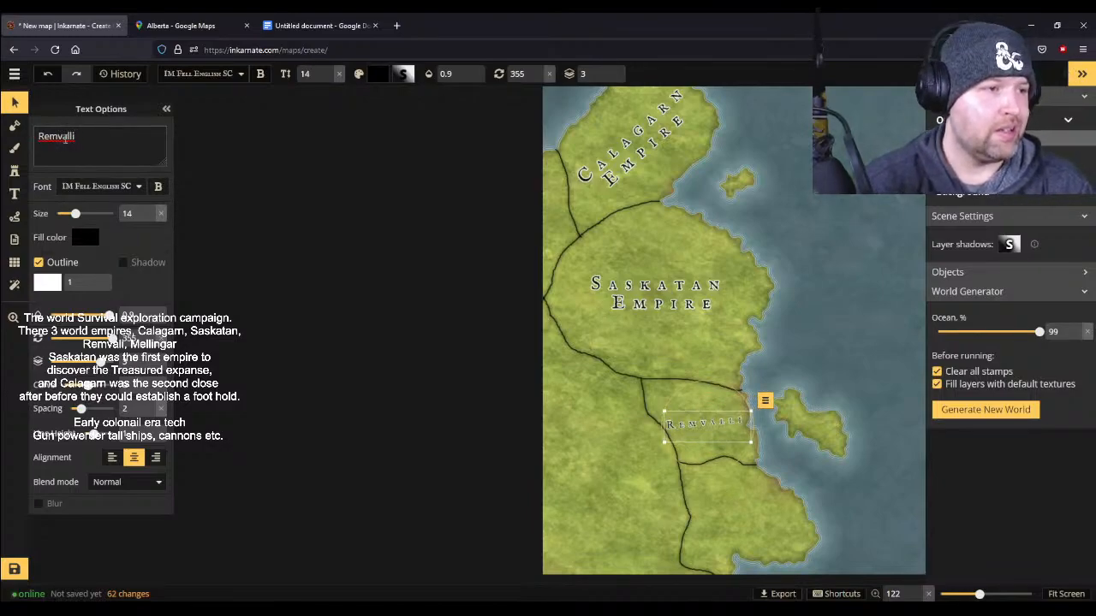
- Check the empire's spelling in the campaign notes and change the small label to a two-line "Remvali Empire"
left_click(15, 74)
left_click(52, 101)
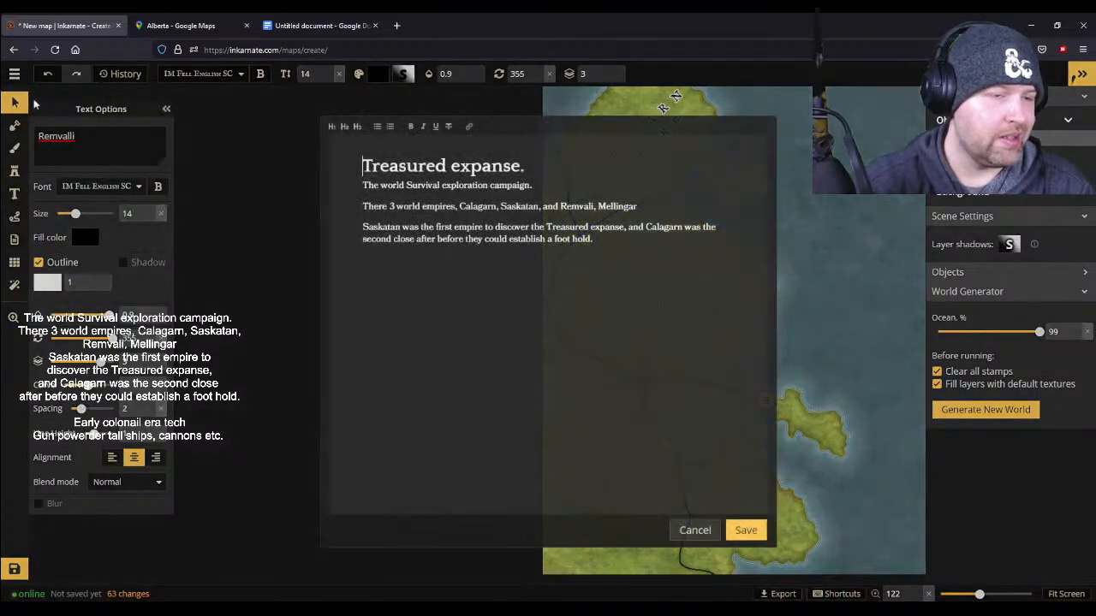
left_click(694, 531)
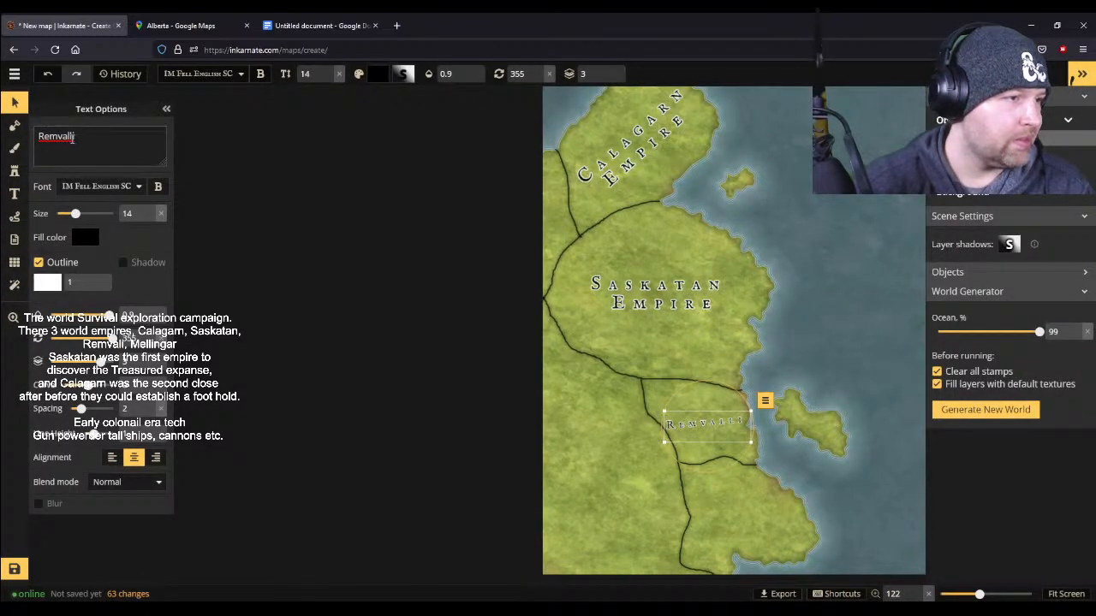
key("BackSpace")
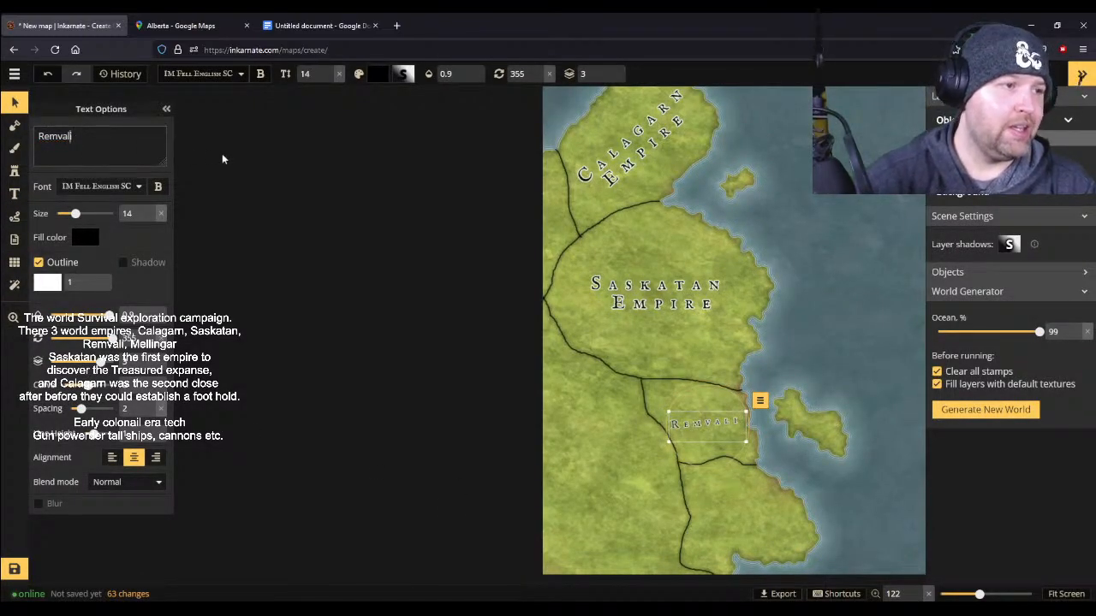
key("Return")
type("Empire")
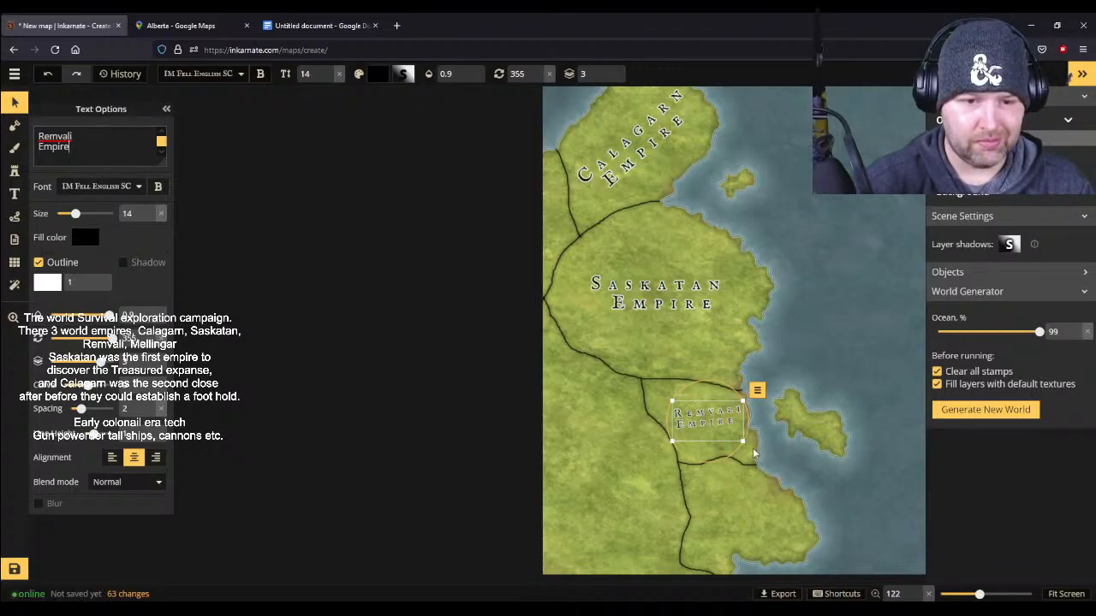
- Rotate the Remvali Empire label to 4 degrees, enlarge it to size 16, and shift it slightly northwest within its region
left_click_drag(752, 435, 712, 456)
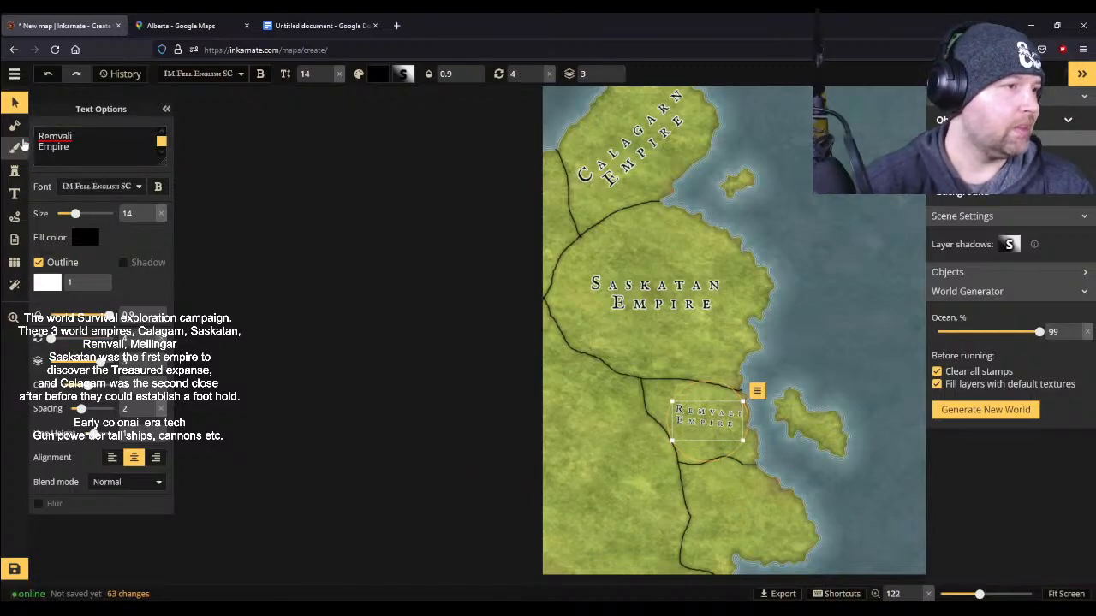
left_click_drag(743, 401, 709, 419)
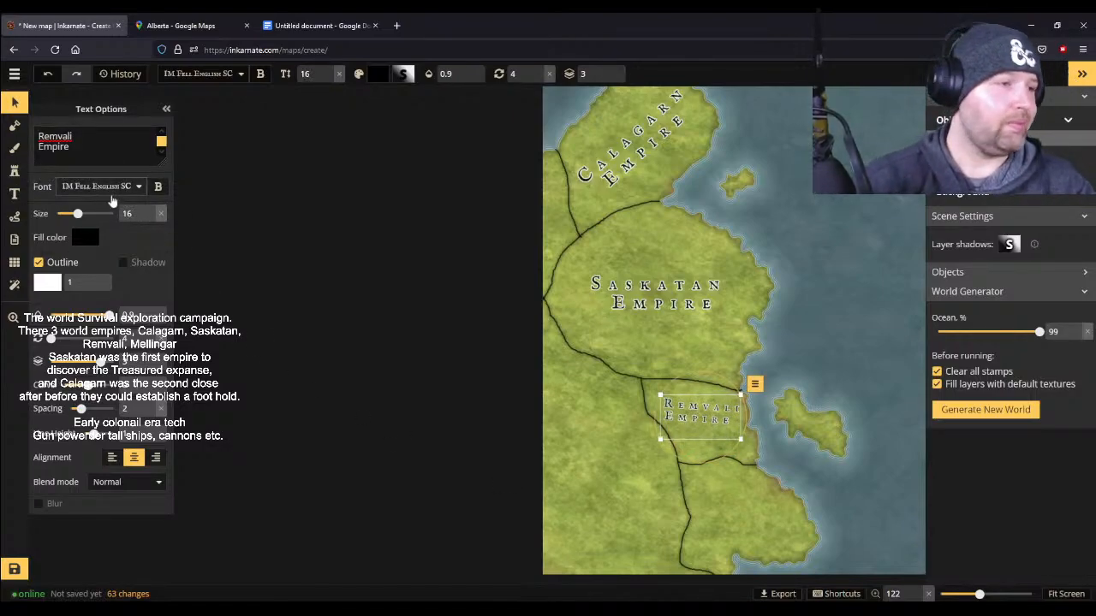
- Place a new size 16 label in the southeastern coastal region below the Remvali Empire and check the campaign notes for the next empire's name
left_click(14, 193)
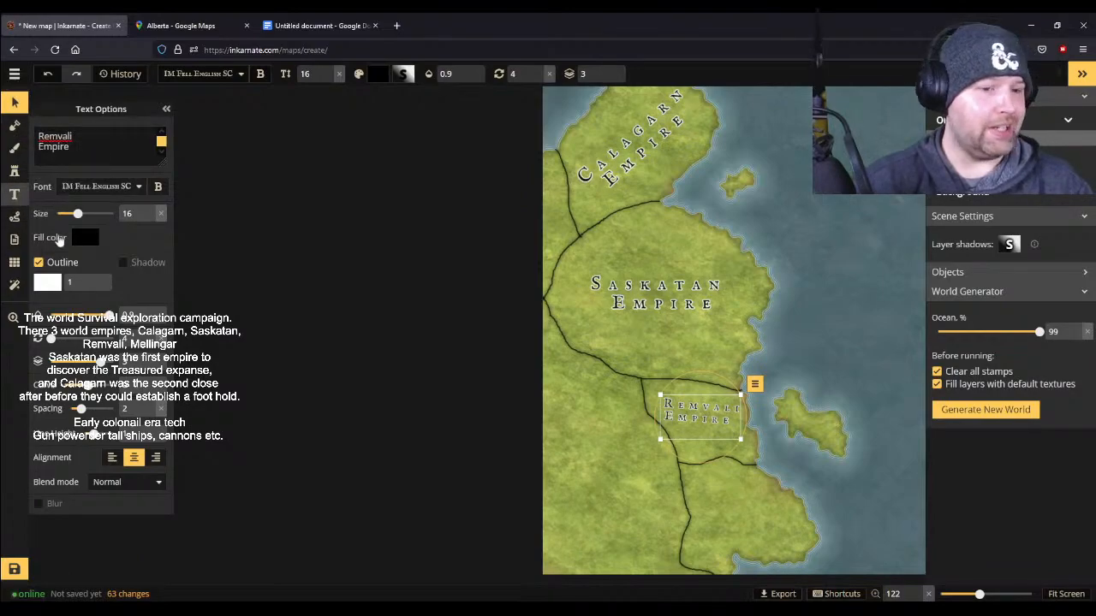
left_click(737, 532)
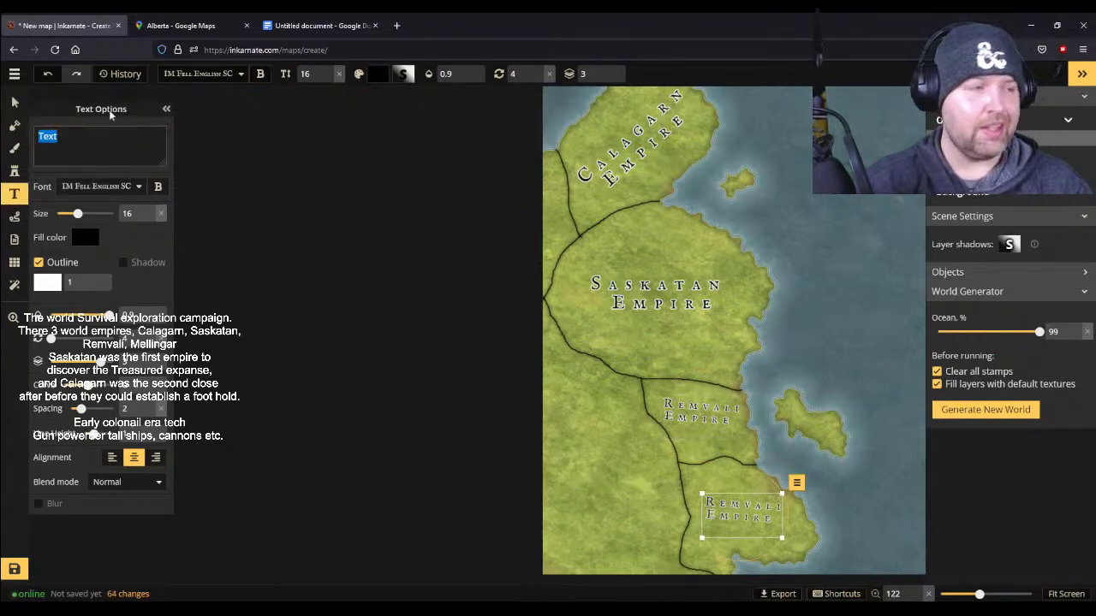
left_click(15, 73)
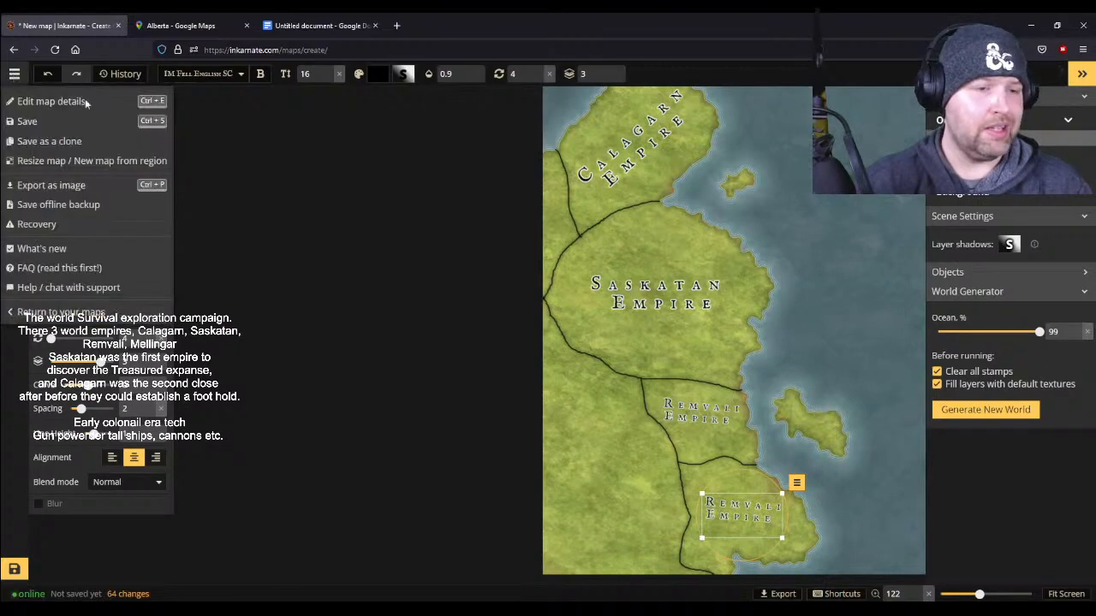
left_click(34, 101)
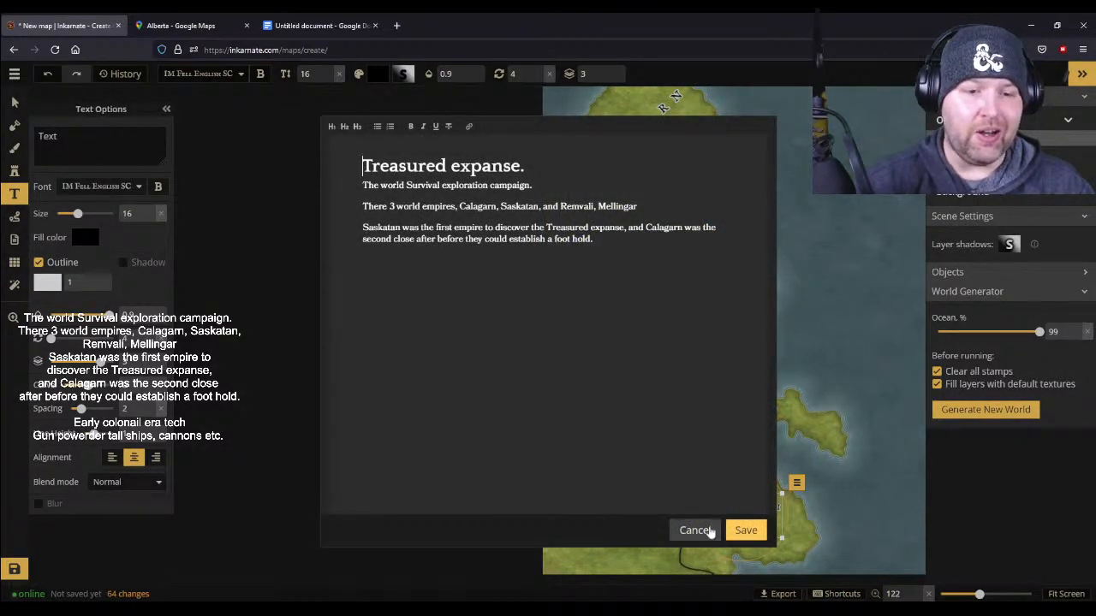
left_click(695, 531)
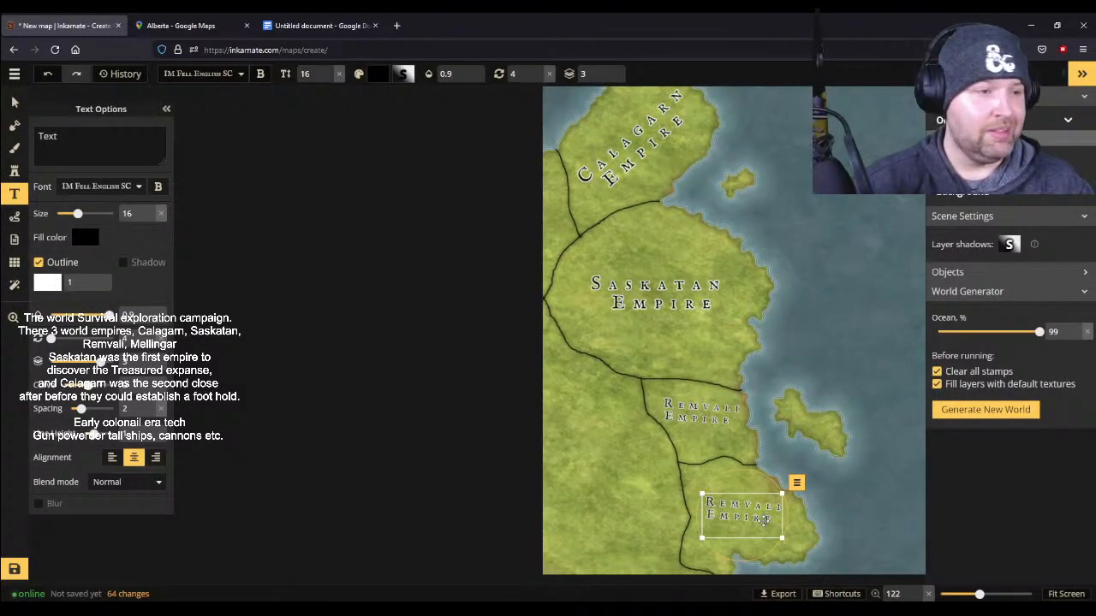
- Change the new southeastern label to a two-line "Mellingar Empire" and shift it slightly southeast within its region
left_click(15, 103)
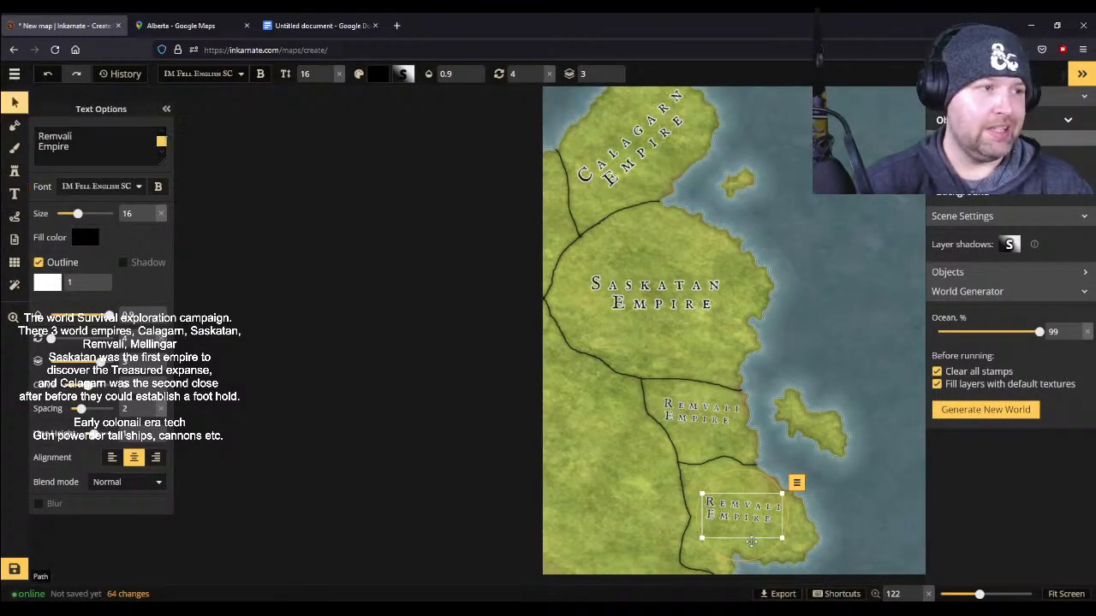
left_click(748, 526)
left_click_drag(82, 152, 15, 124)
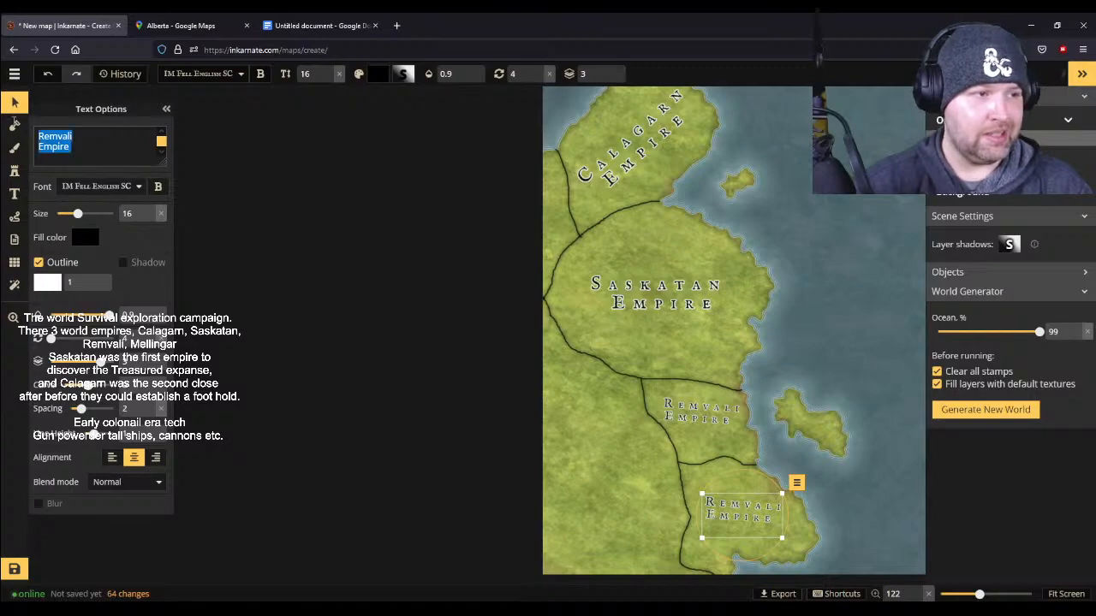
type("M")
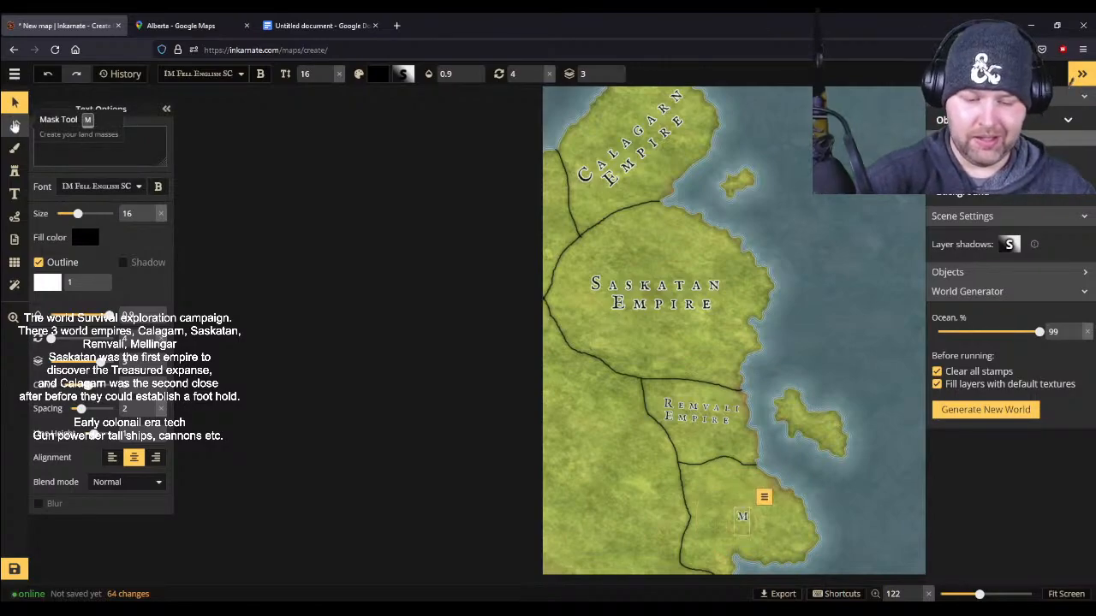
type("ellin")
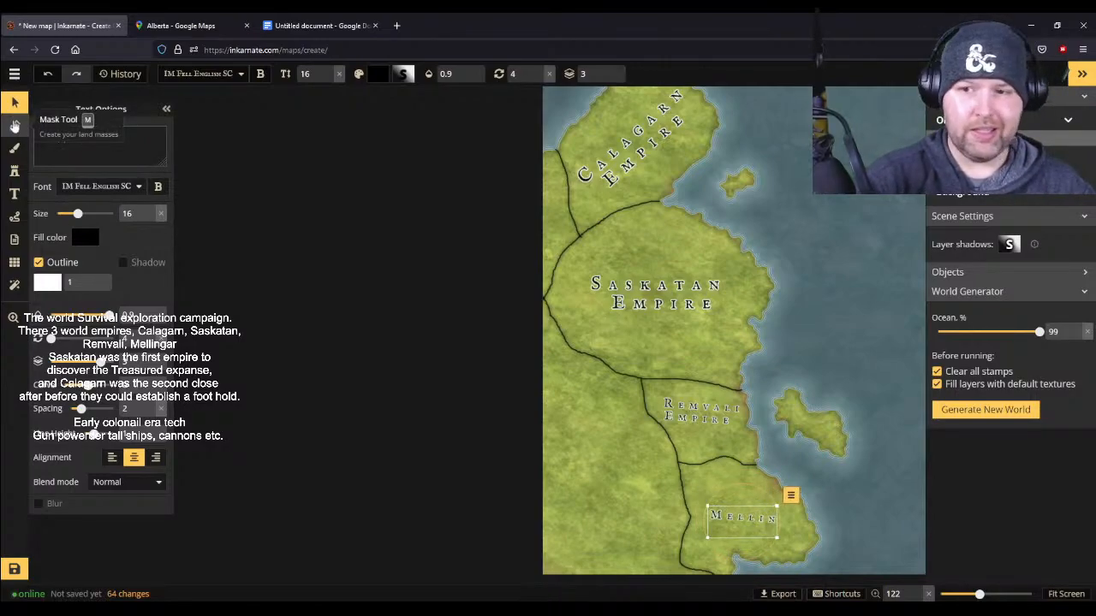
type("gar")
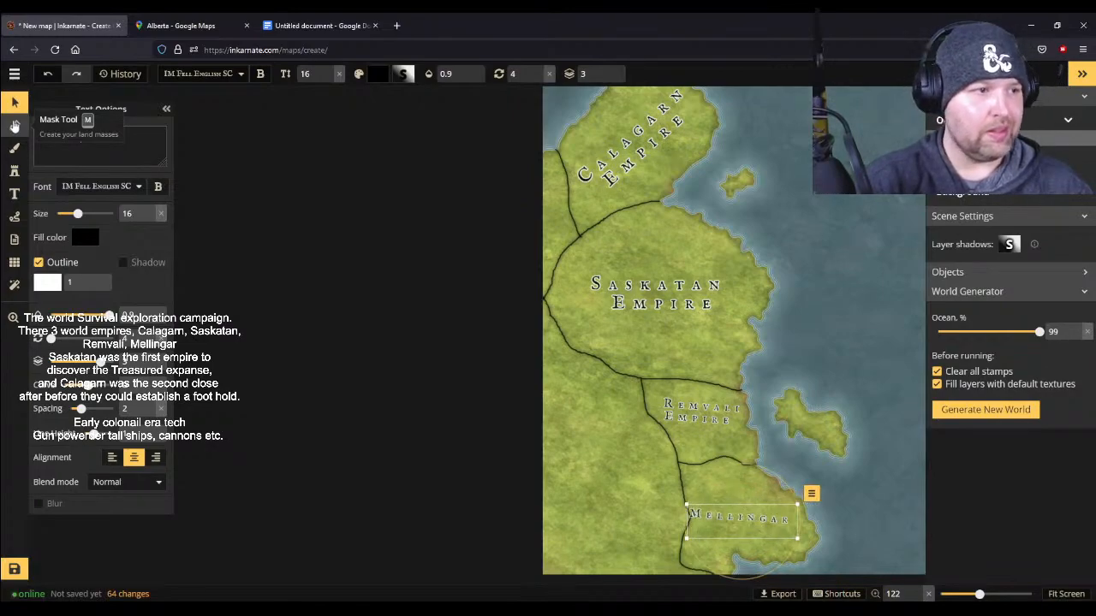
type(" Empire")
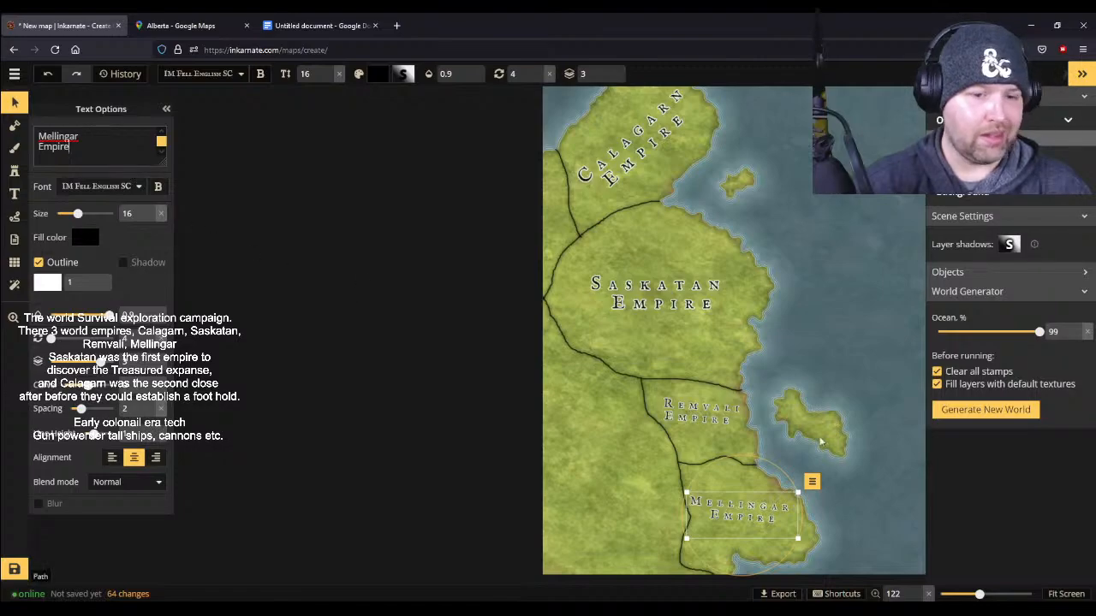
left_click_drag(728, 514, 737, 520)
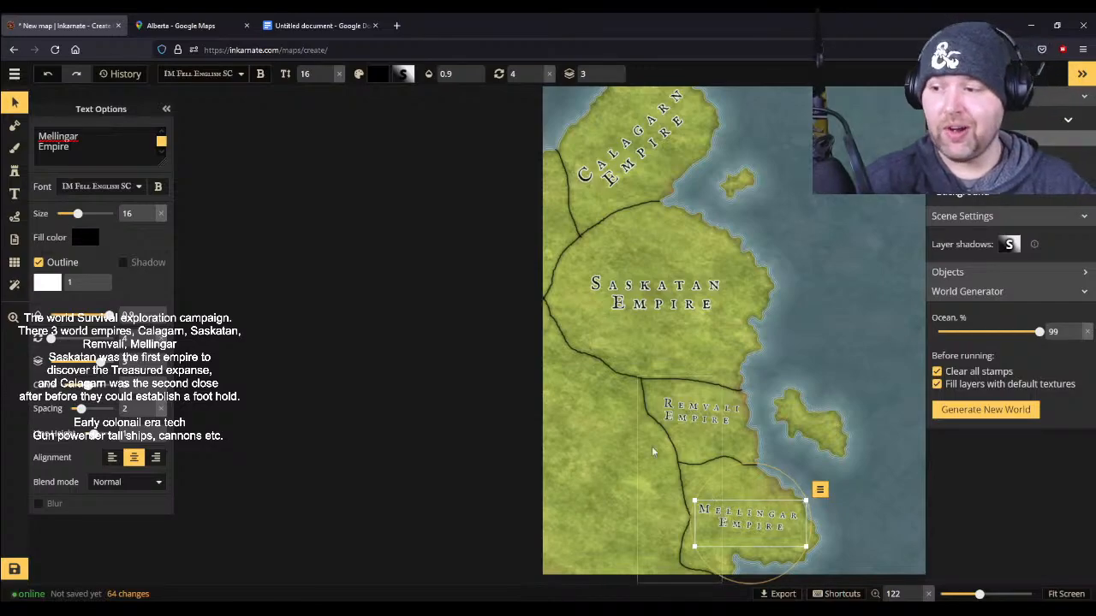
- Place another size 16 label in the inland region west of the Mellingar Empire, rotate it to 92 degrees and move it slightly northwest
left_click(15, 193)
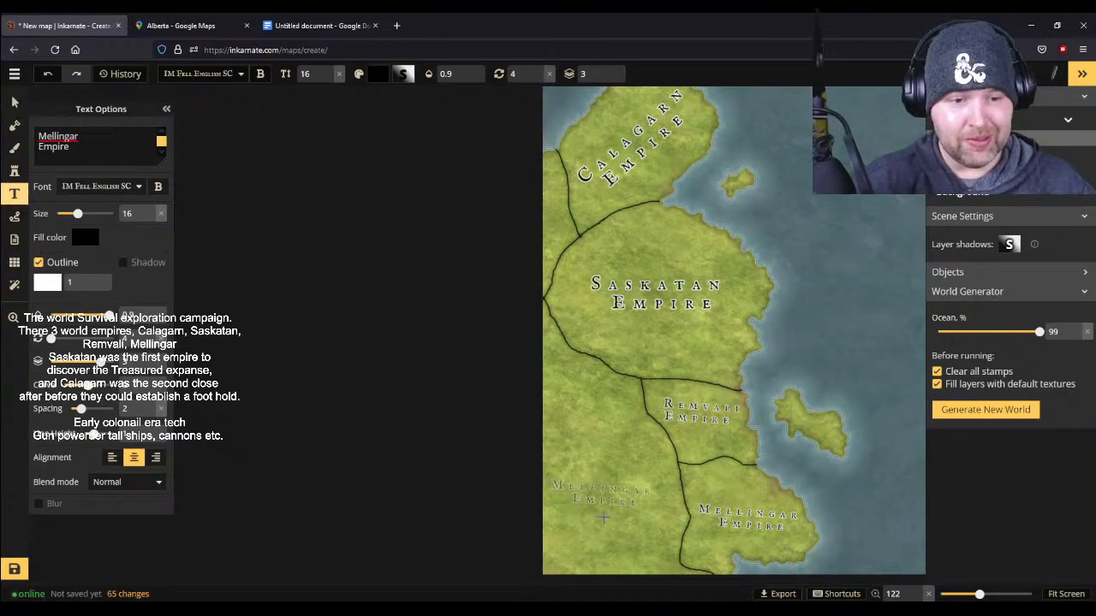
left_click(607, 519)
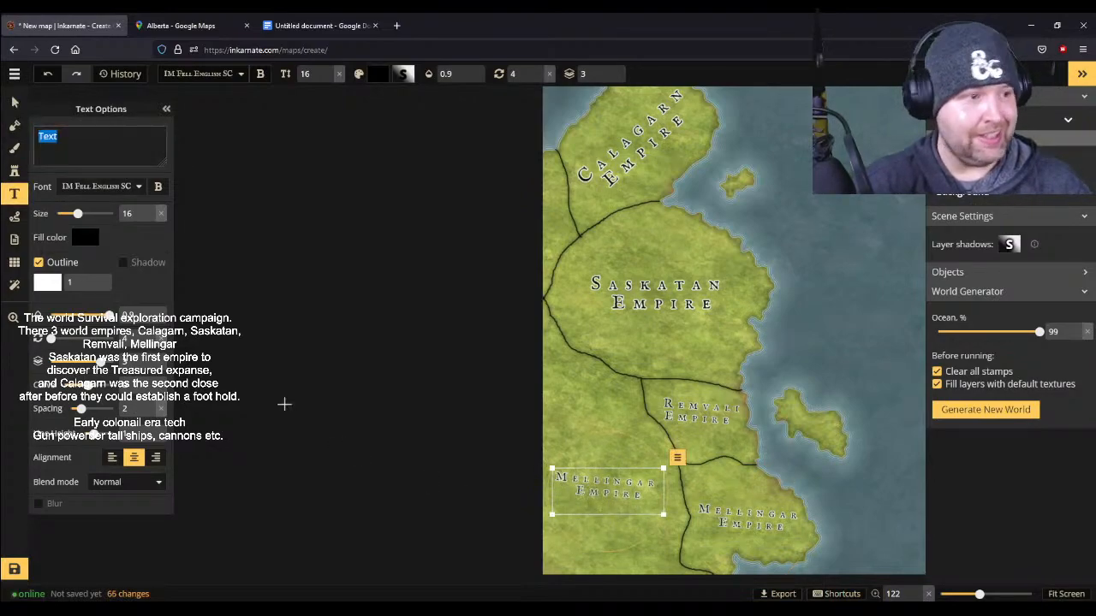
left_click_drag(676, 457, 655, 558)
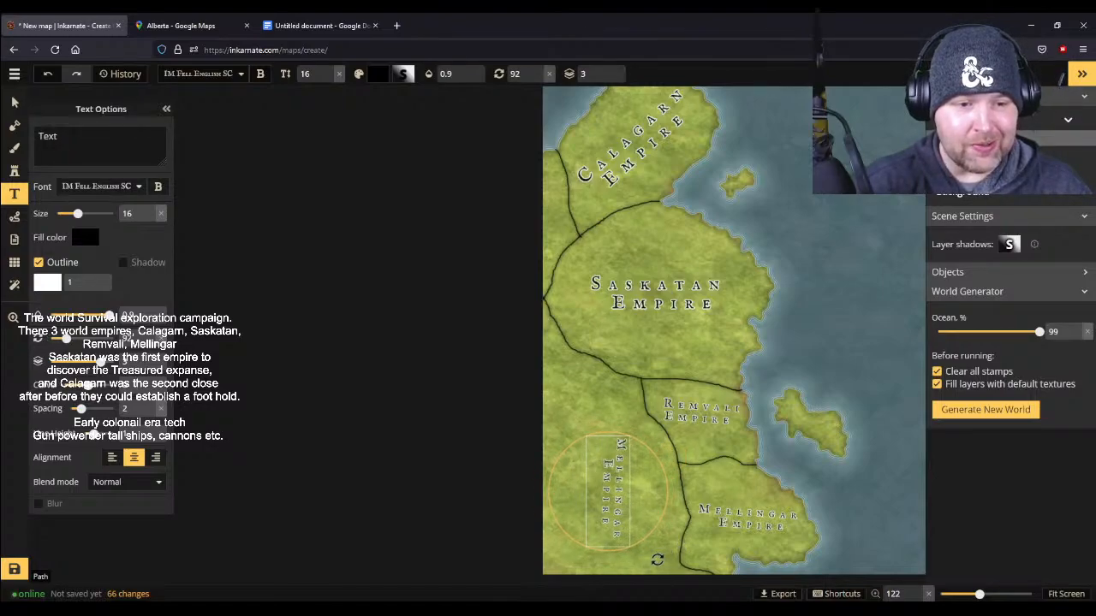
left_click_drag(619, 497, 606, 471)
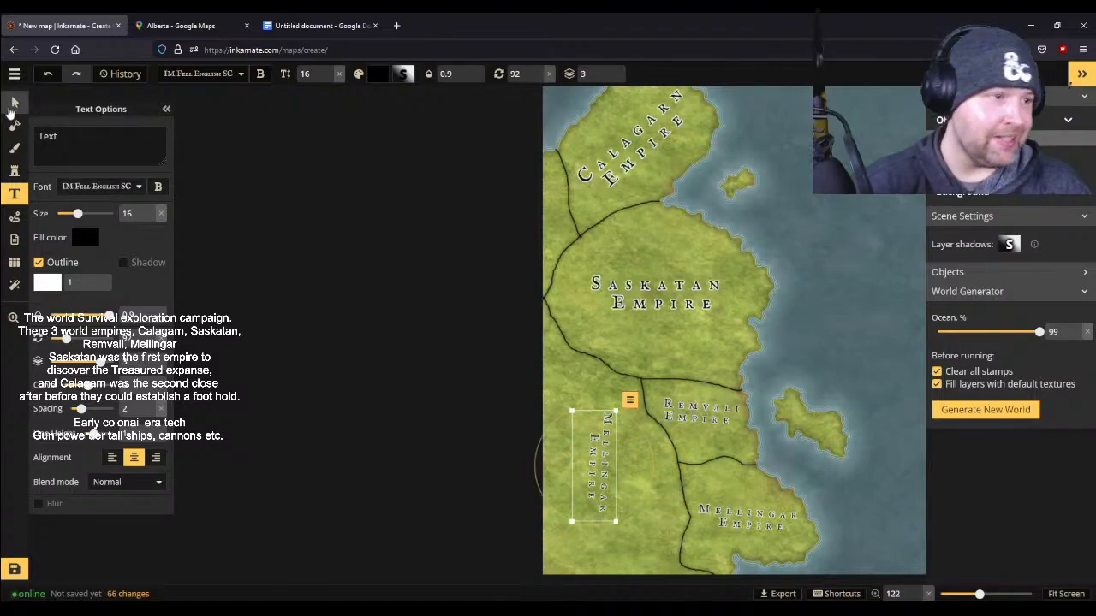
- Replace the text of the vertical inland label with "Scale lands"
left_click(14, 101)
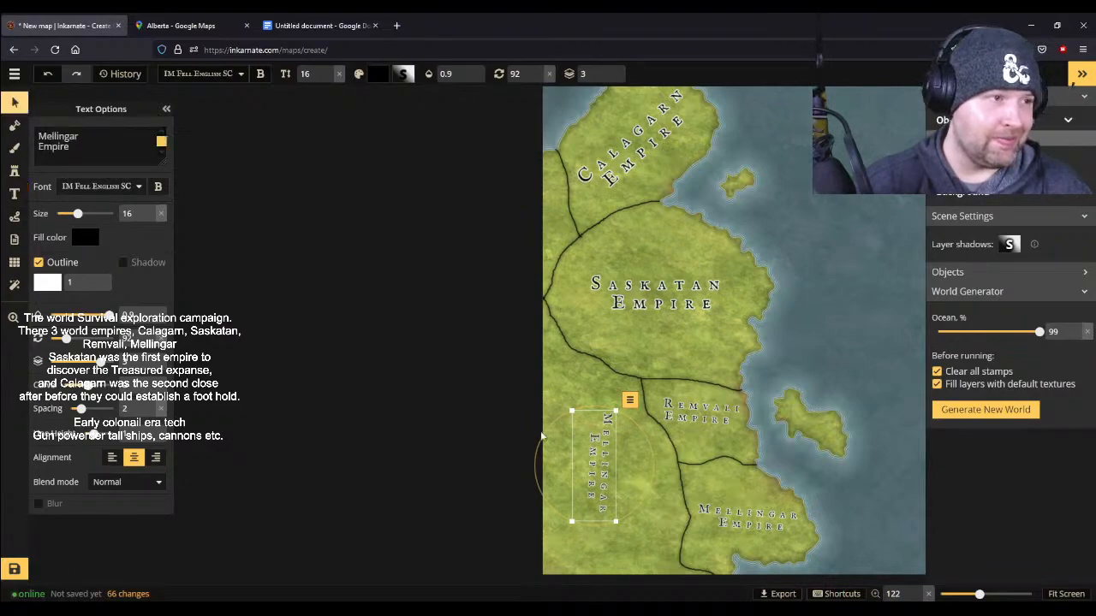
left_click(591, 462)
left_click_drag(84, 153, 10, 124)
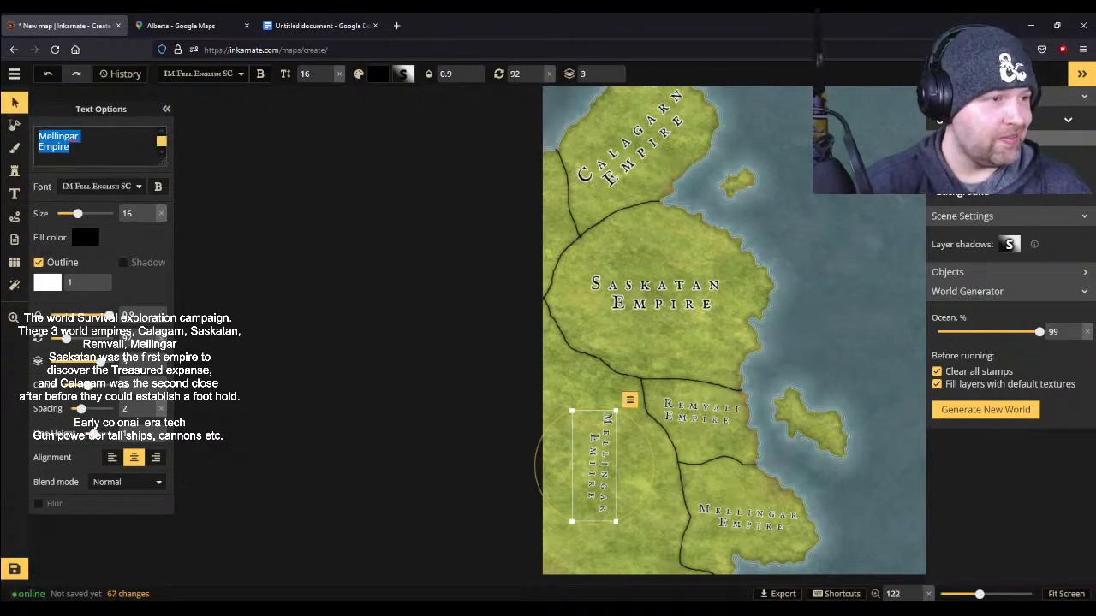
key("BackSpace")
type("Scale")
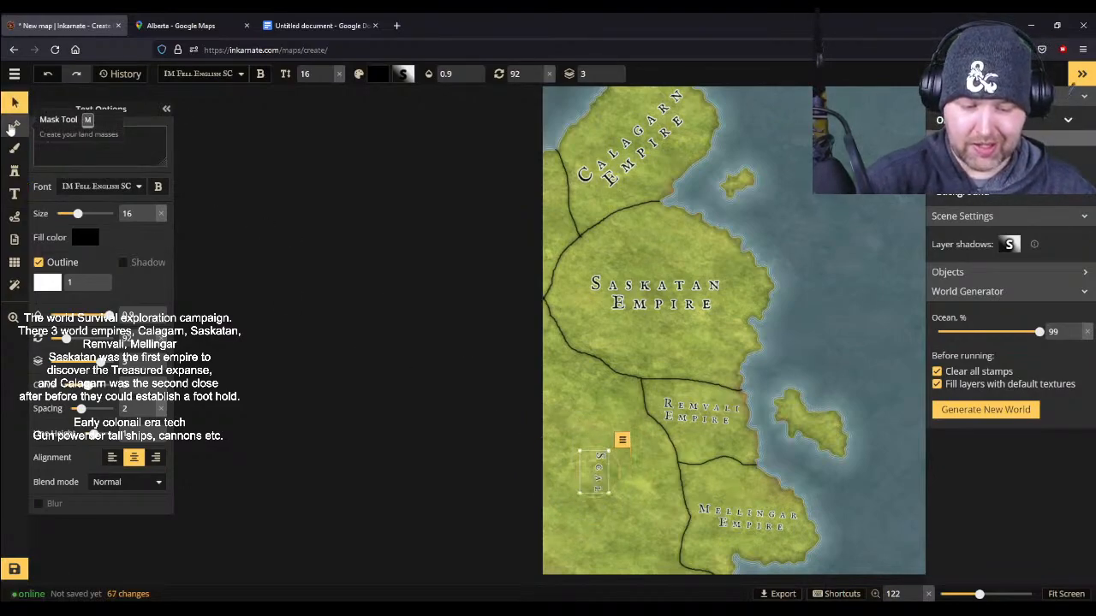
type(" Lands")
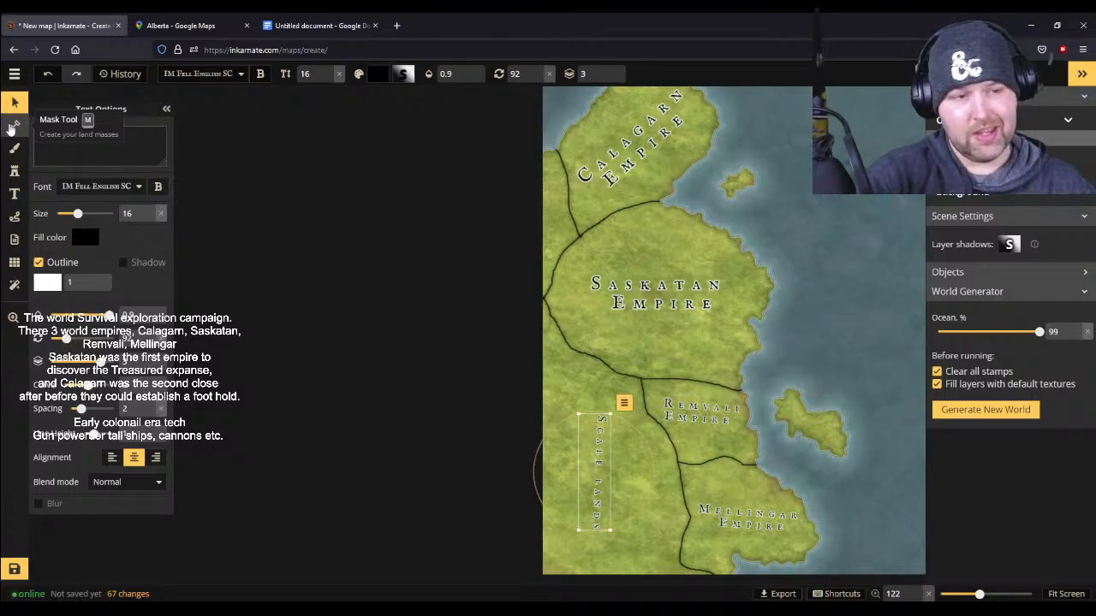
- Change the font of the Scale lands label to Uncial Antiqua
left_click(137, 187)
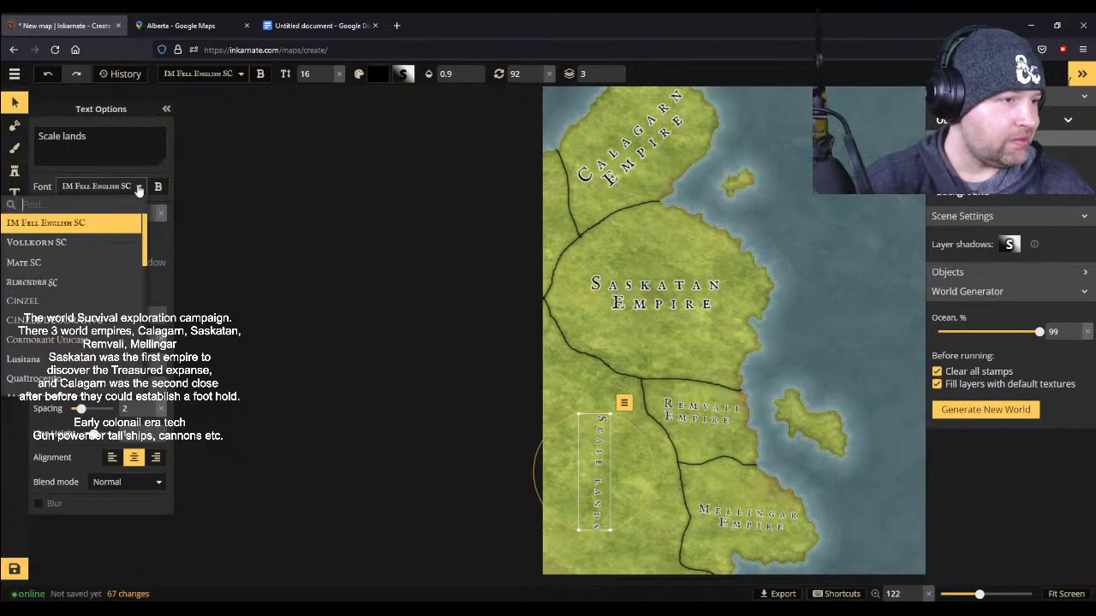
scroll(73, 291, "down", 3)
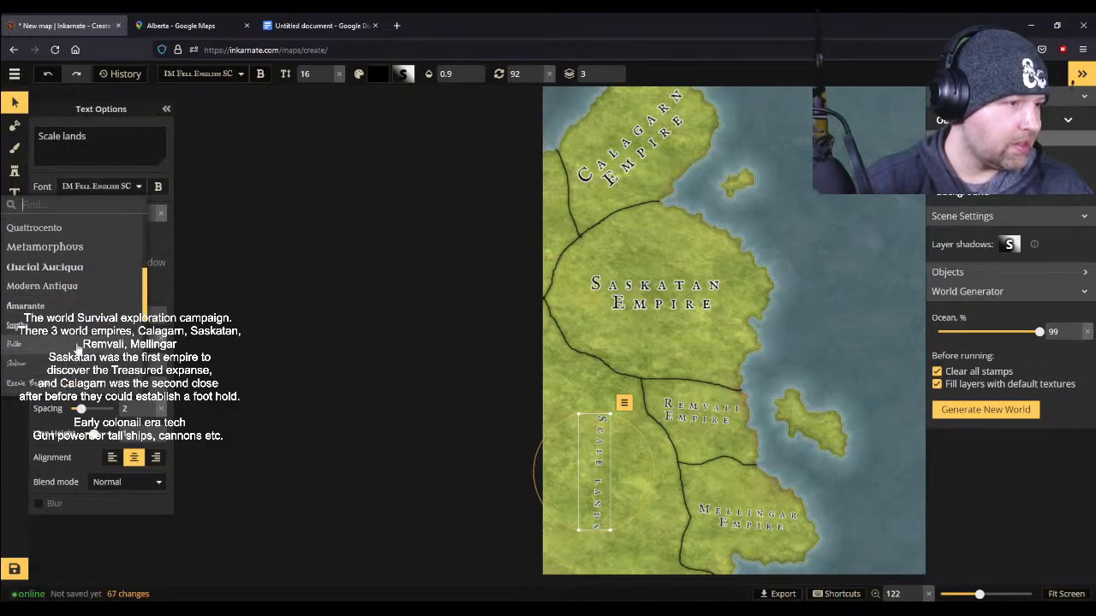
left_click(78, 272)
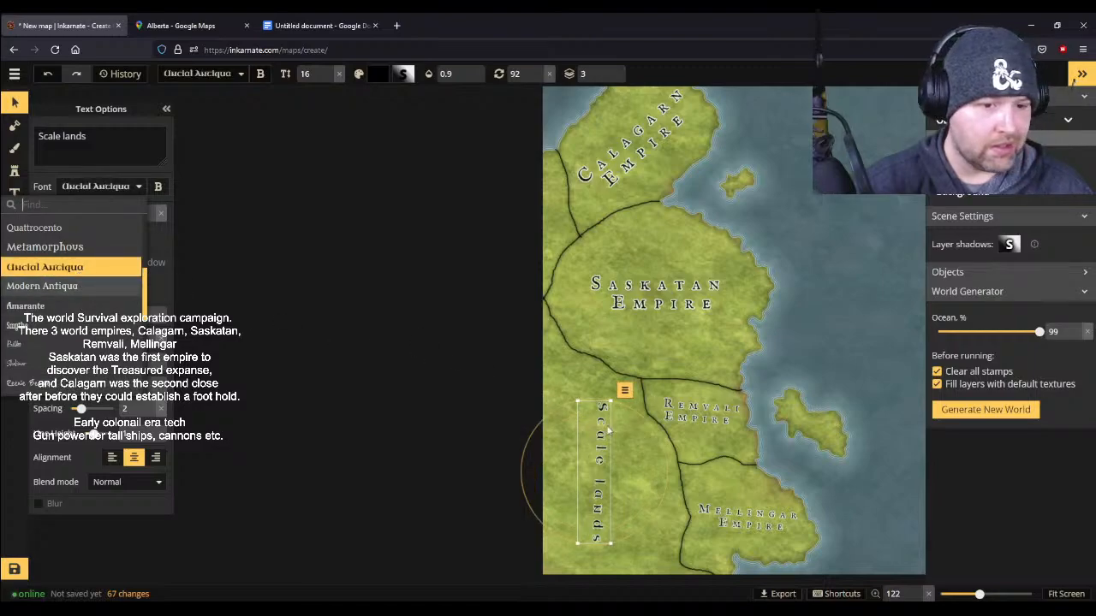
- Rotate the Scale lands label to 63 degrees, enlarge it to size 20 and position it alongside the inland border
left_click(575, 397)
left_click_drag(577, 398, 538, 424)
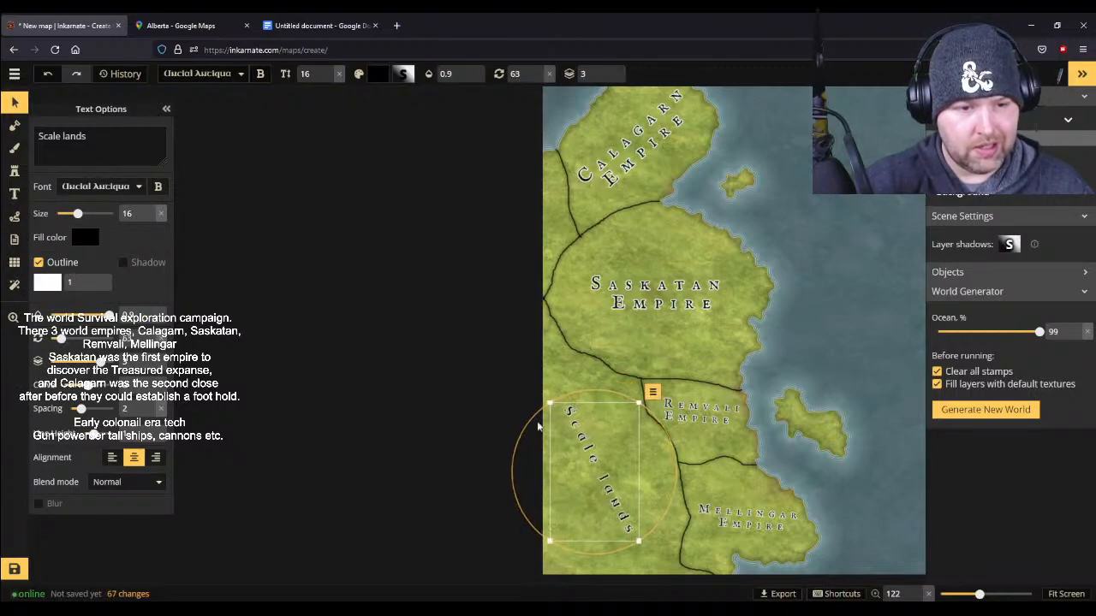
left_click_drag(589, 451, 594, 430)
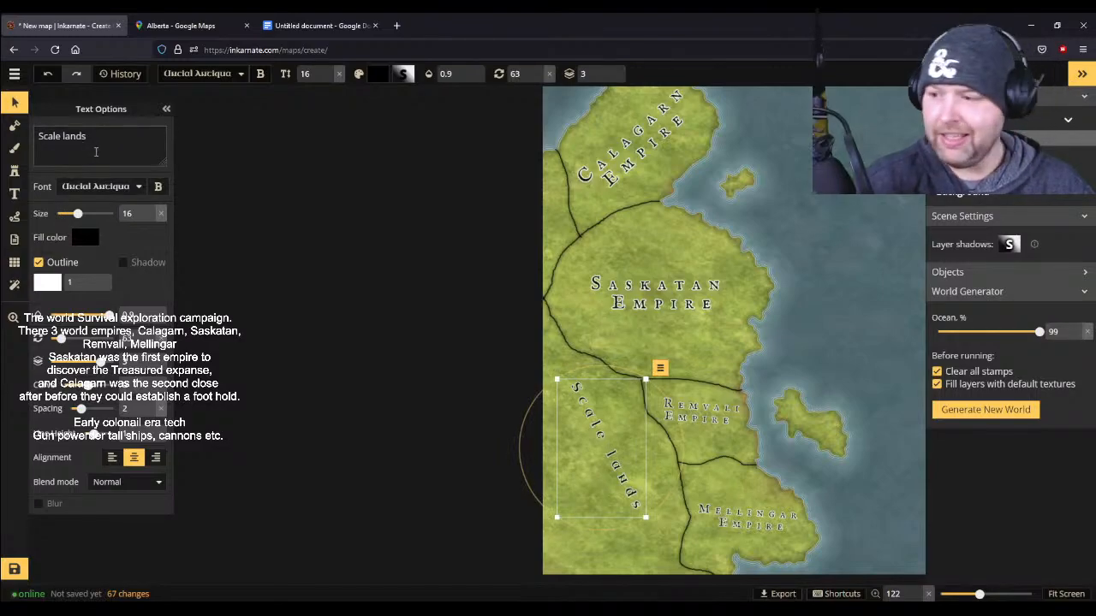
left_click_drag(77, 213, 81, 213)
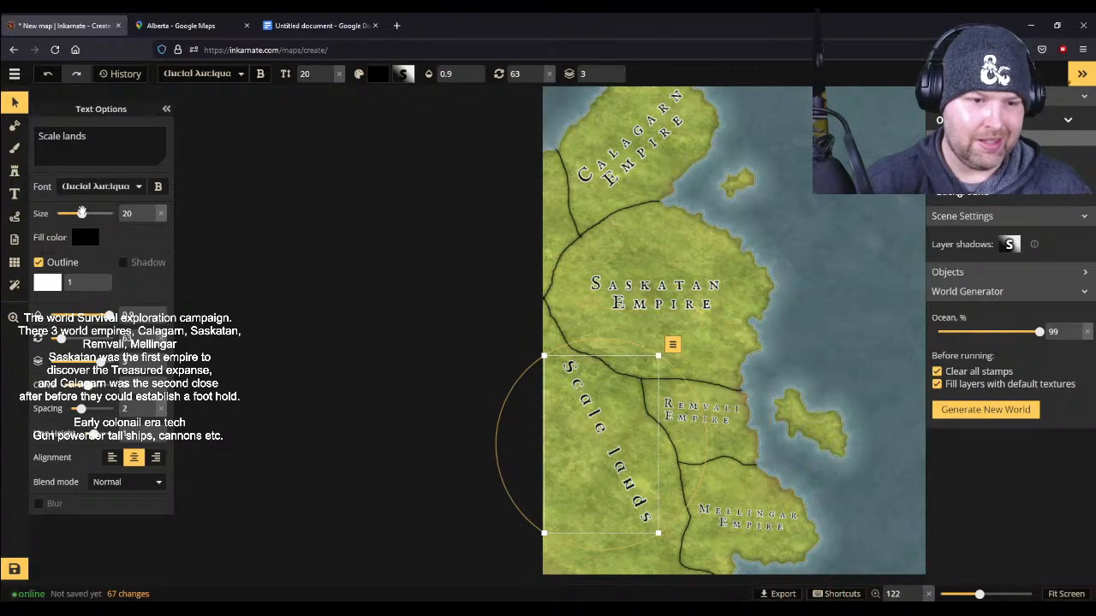
left_click_drag(592, 425, 603, 438)
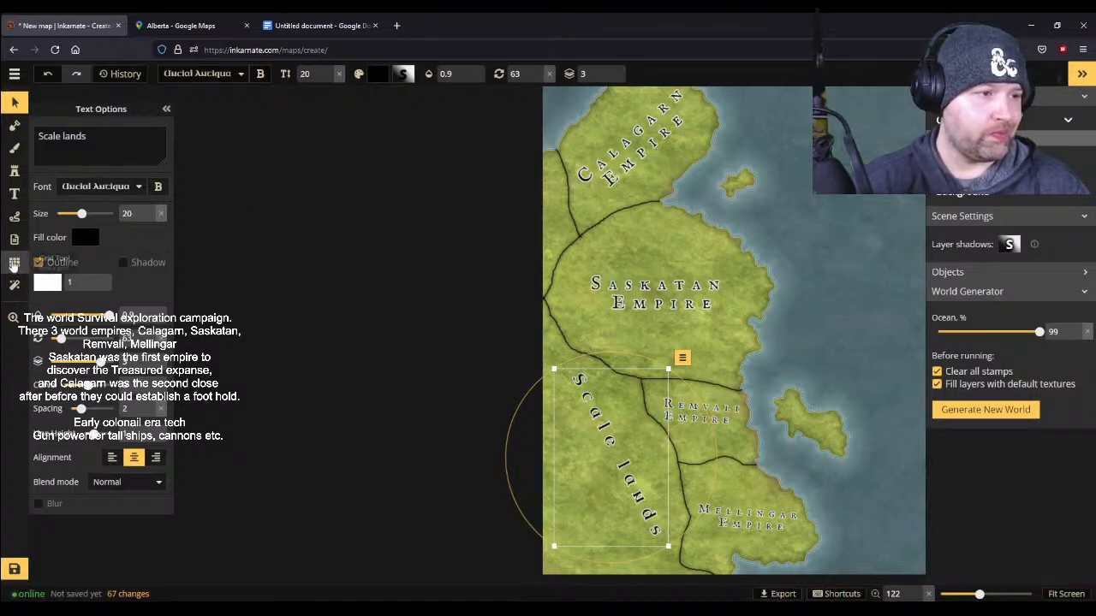
- Choose the White Dragon Illustration 2 stamp from the decorations in the stamp catalog
left_click(15, 171)
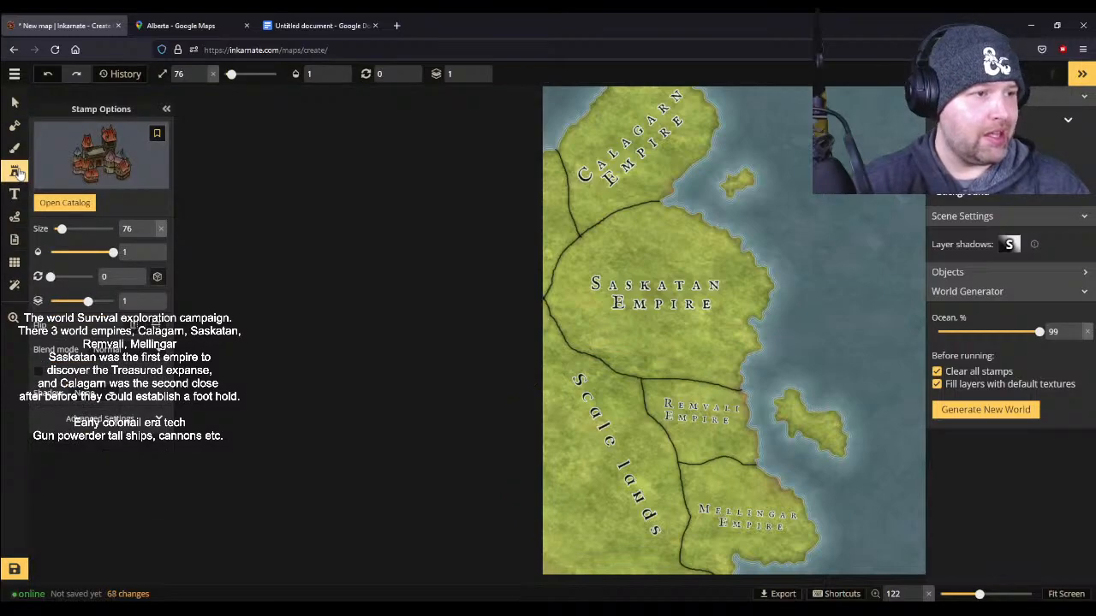
left_click(88, 168)
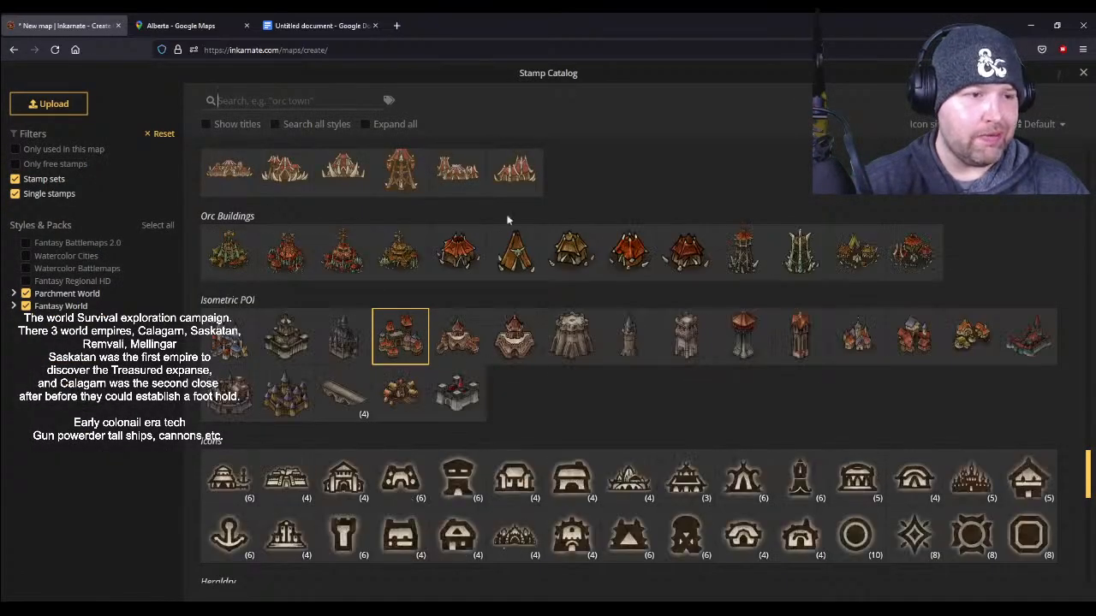
scroll(668, 308, "down", 10)
scroll(667, 309, "down", 1)
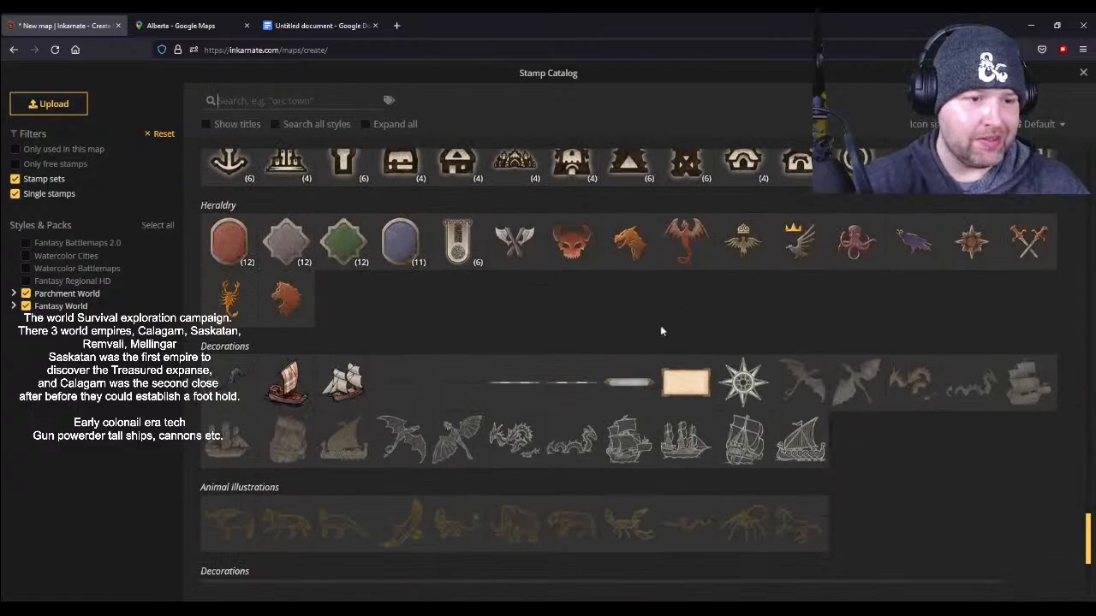
left_click(458, 440)
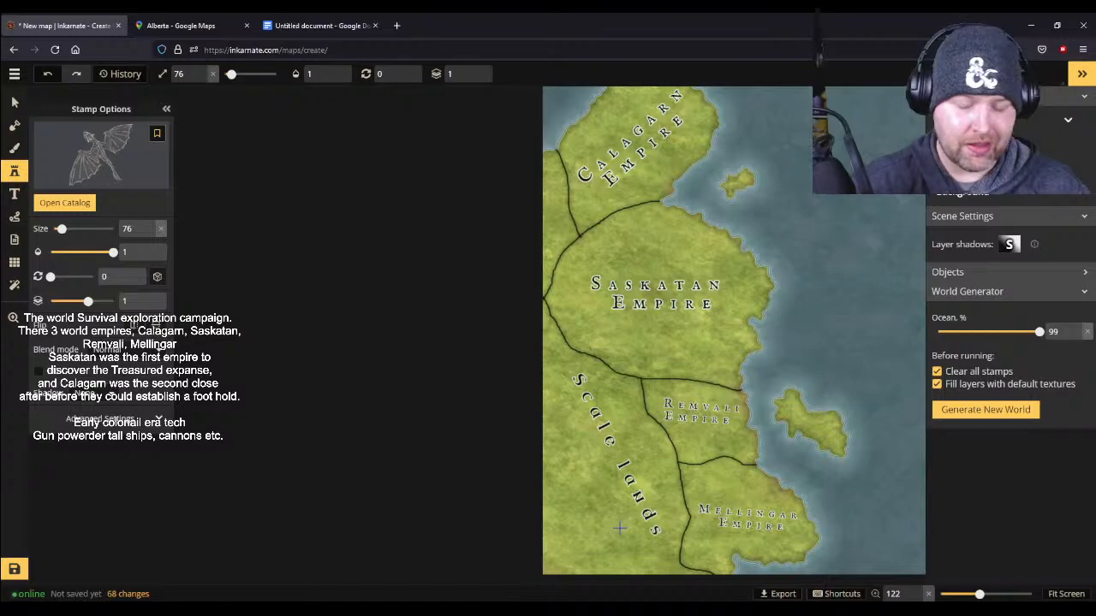
- Enlarge the white dragon illustration stamp to size 214
scroll(620, 528, "up", 6)
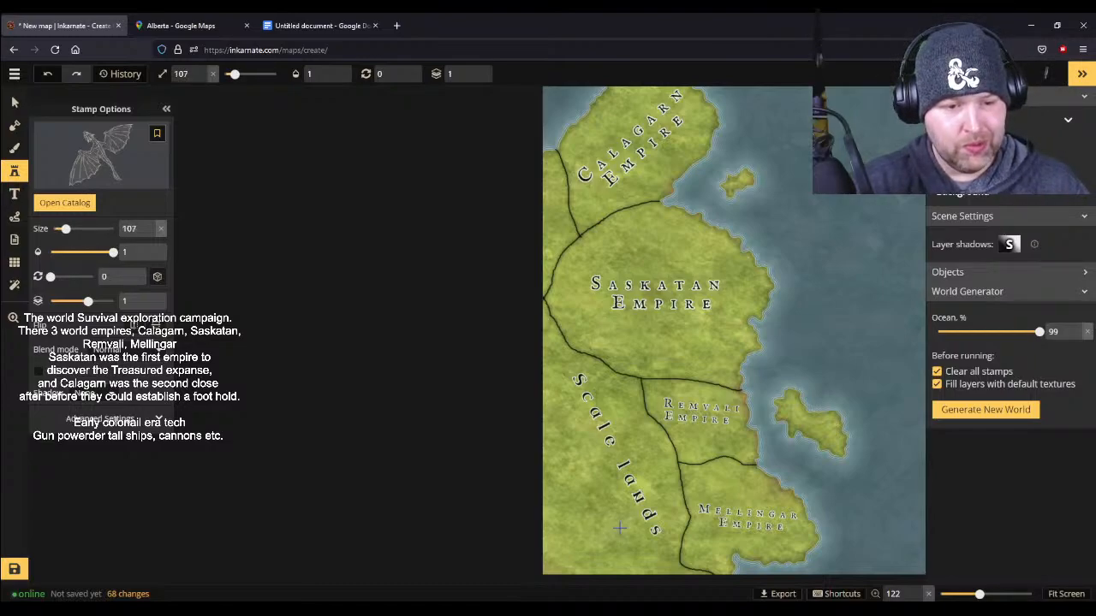
scroll(620, 528, "up", 8)
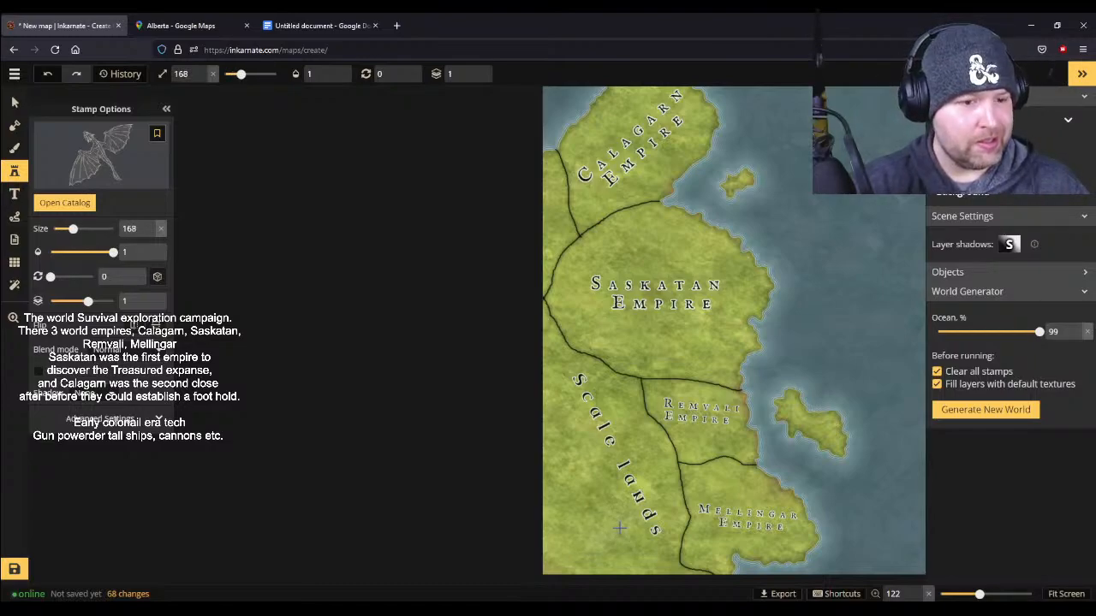
scroll(619, 528, "up", 2)
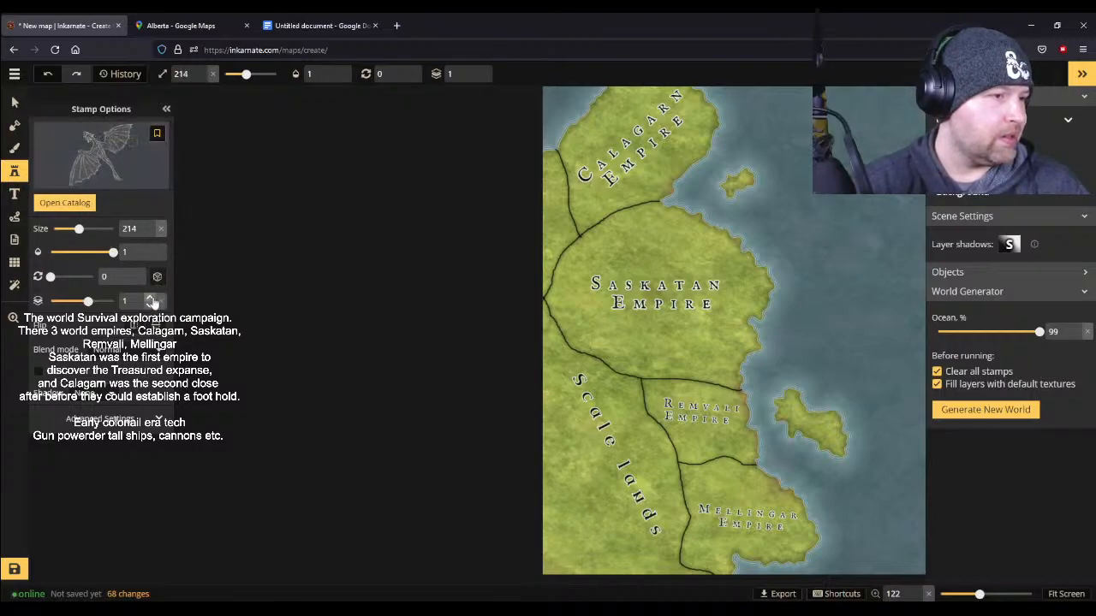
- Review the stamp's advanced placement, filter and transform settings and try the Darken blend mode
left_click(103, 419)
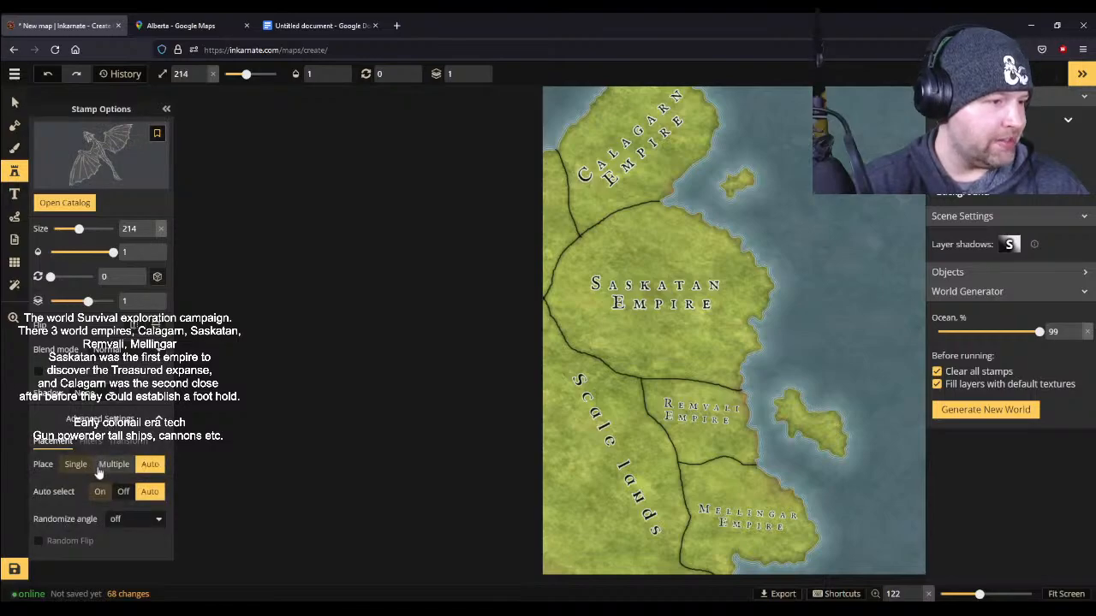
left_click(85, 444)
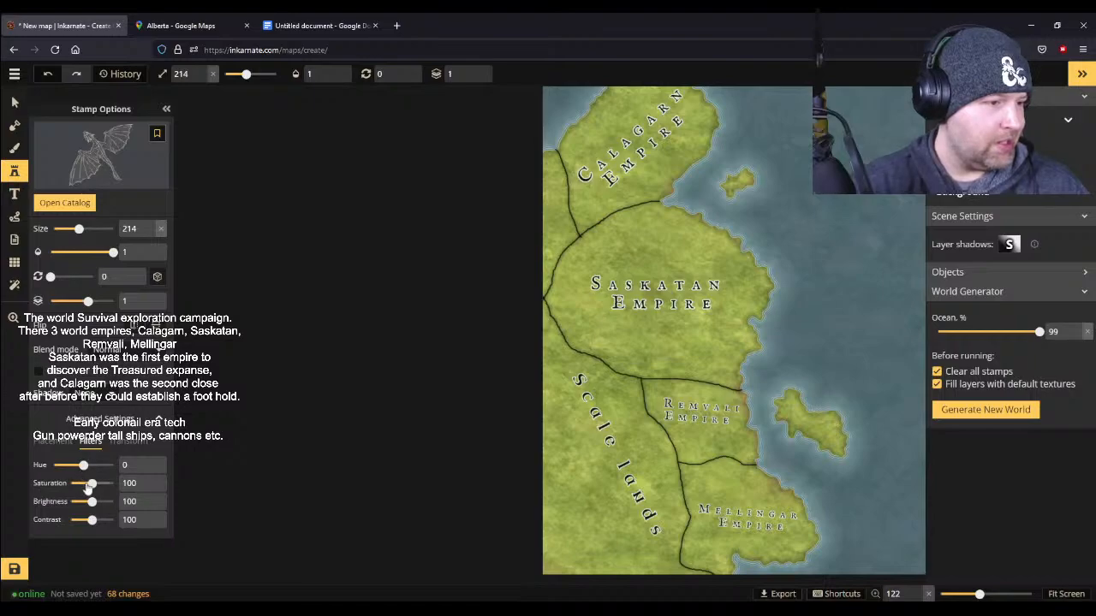
left_click(135, 443)
left_click(60, 444)
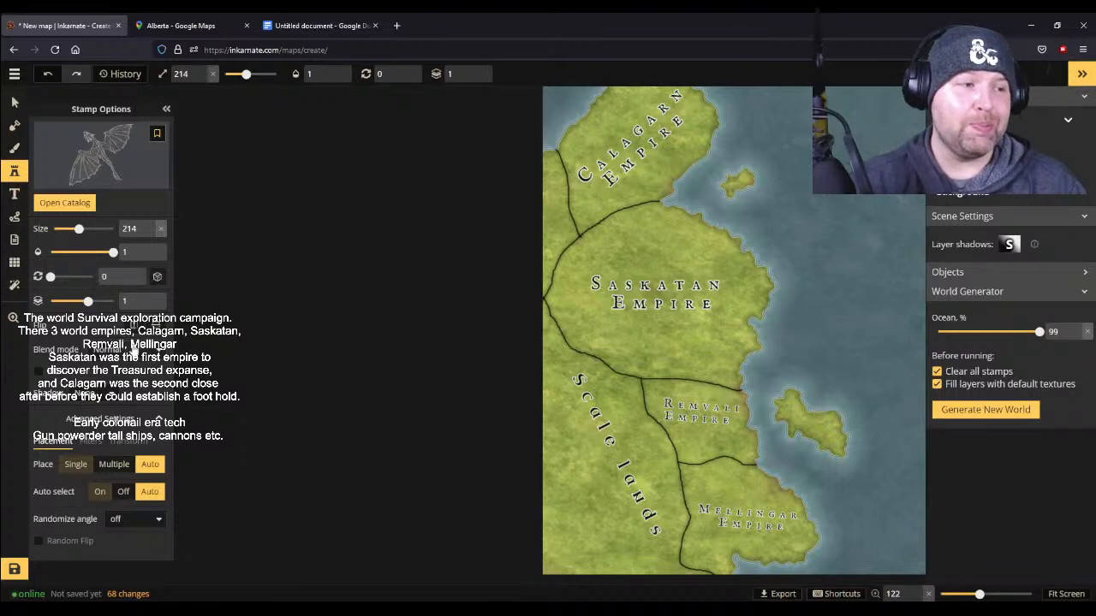
left_click(134, 348)
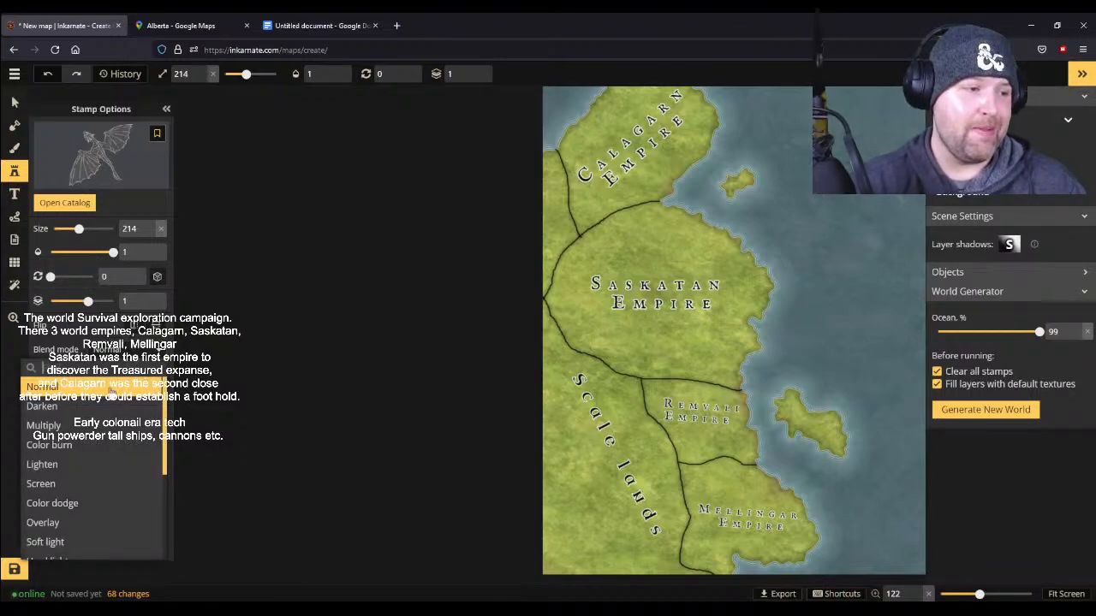
left_click(76, 410)
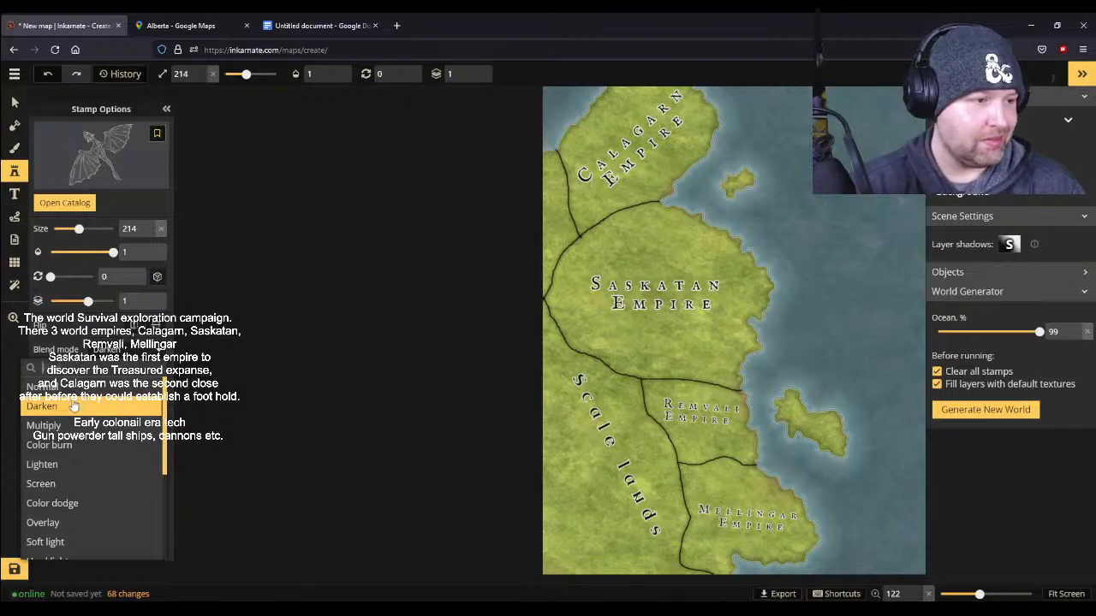
- Choose the second dark dragon illustration from the decorations and place it at size 219 beneath the lower end of the Scale lands label
left_click(97, 160)
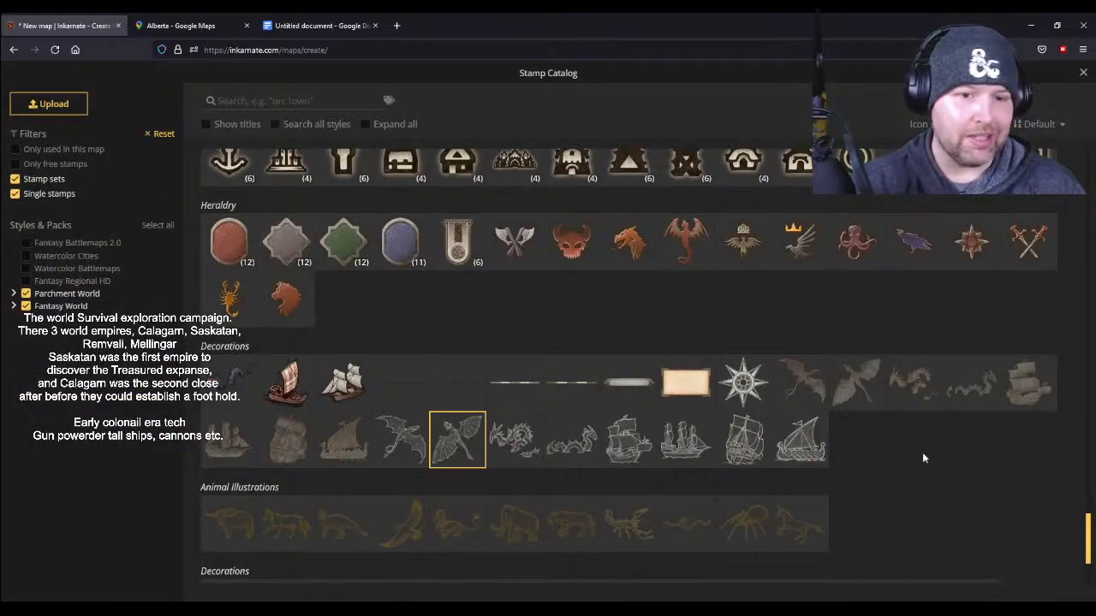
left_click(859, 390)
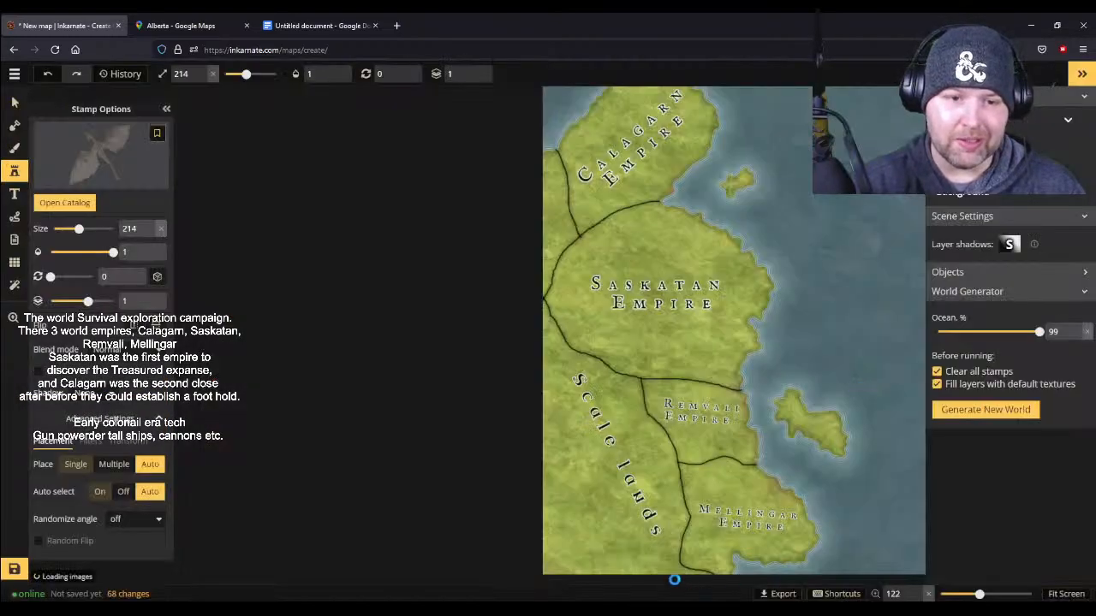
left_click(621, 522)
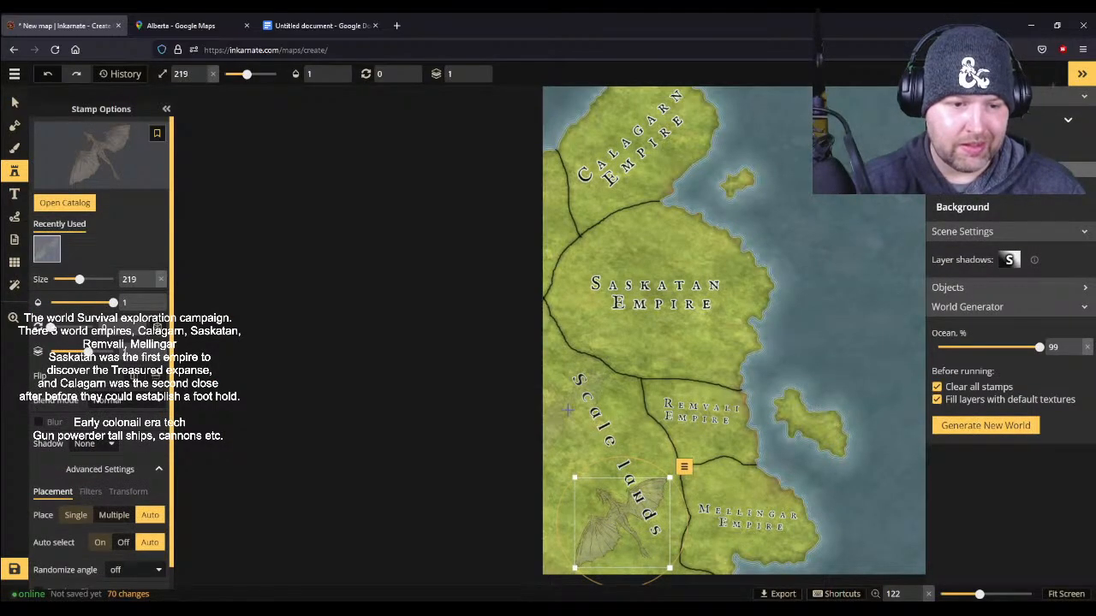
- Choose the first dark dragon illustration from the decorations and place it at size 219 beside the upper part of the Scale lands label
left_click(97, 143)
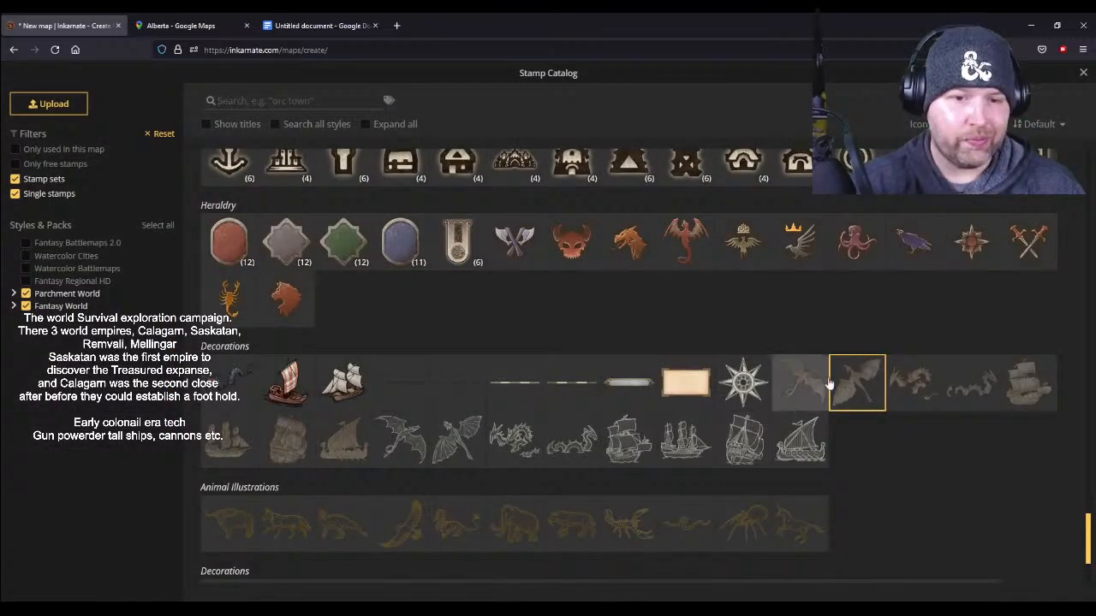
left_click(803, 378)
left_click(588, 412)
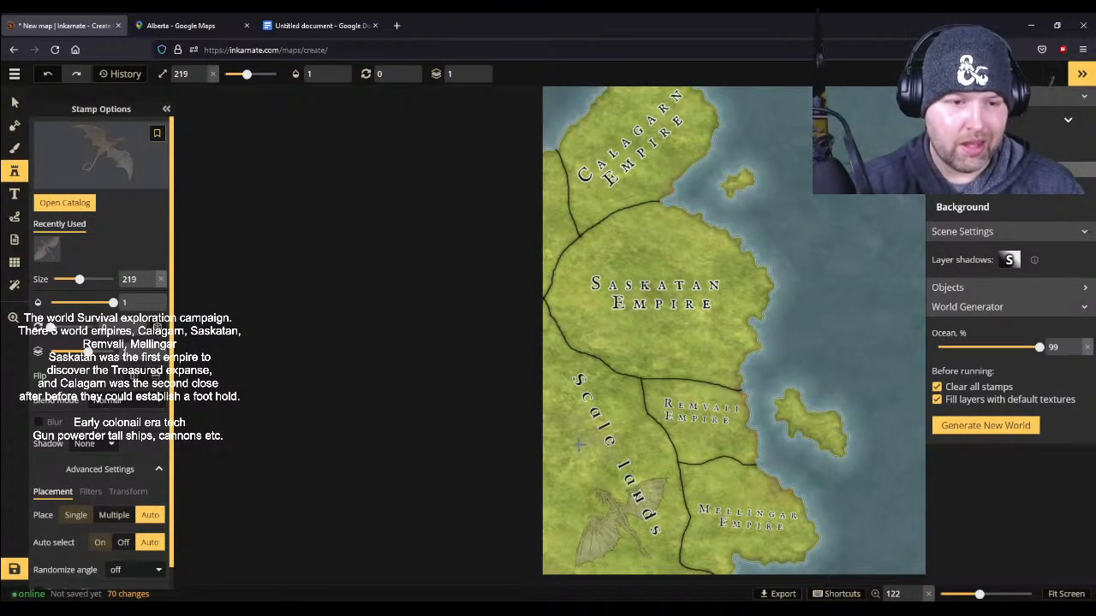
left_click(569, 429)
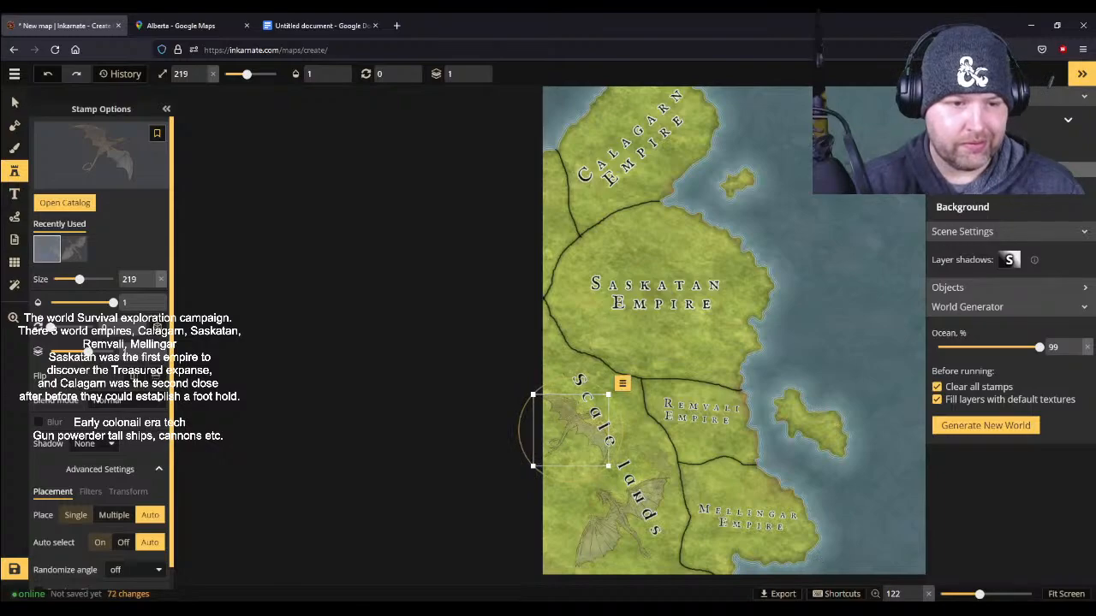
scroll(706, 475, "up", 2)
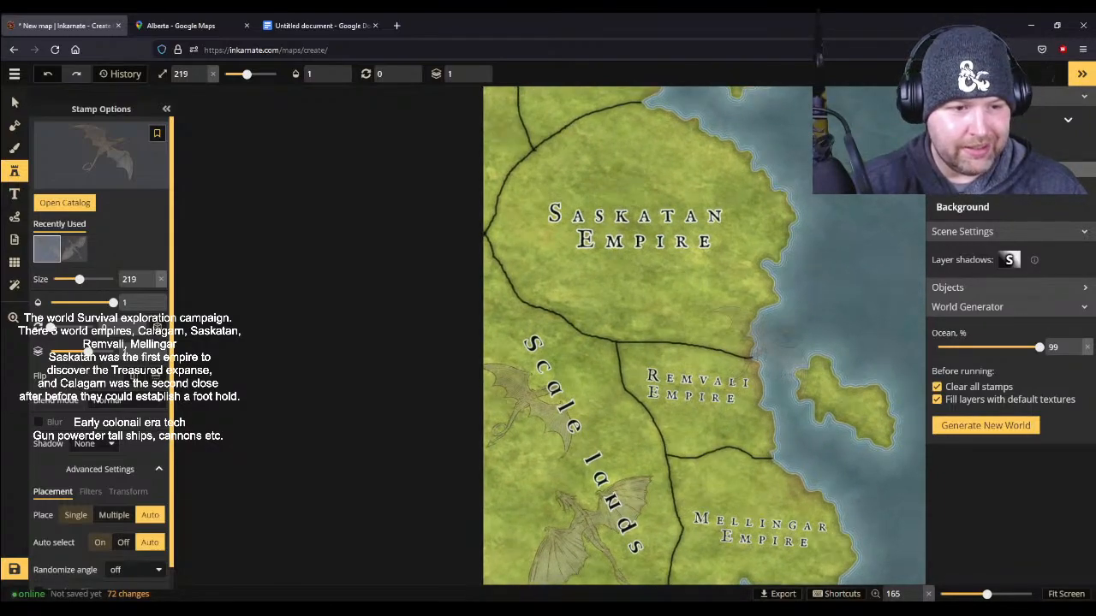
scroll(754, 360, "down", 3)
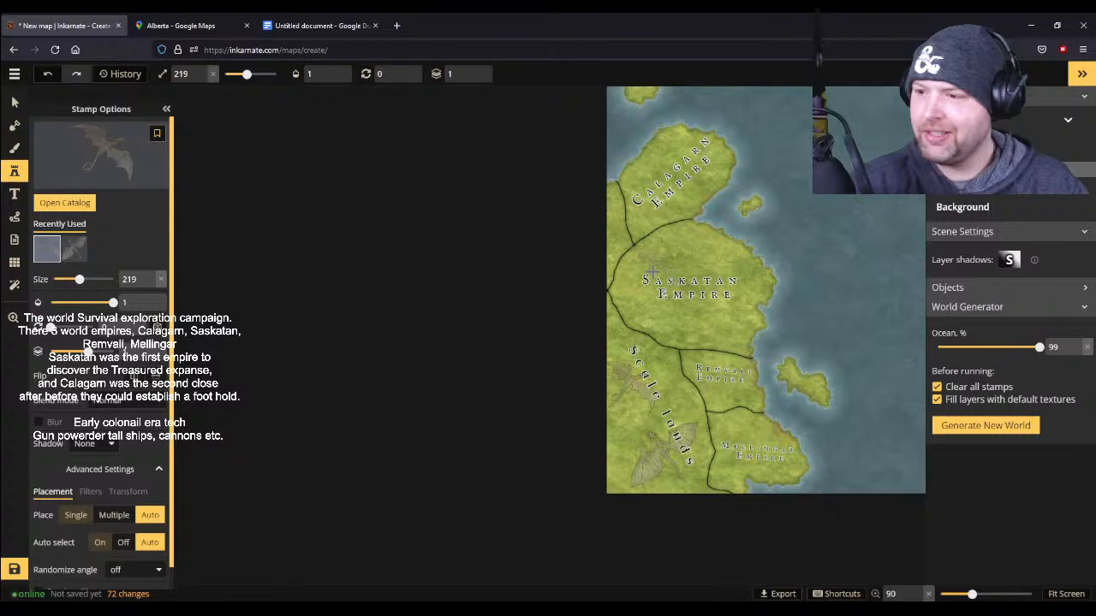
scroll(749, 419, "up", 1)
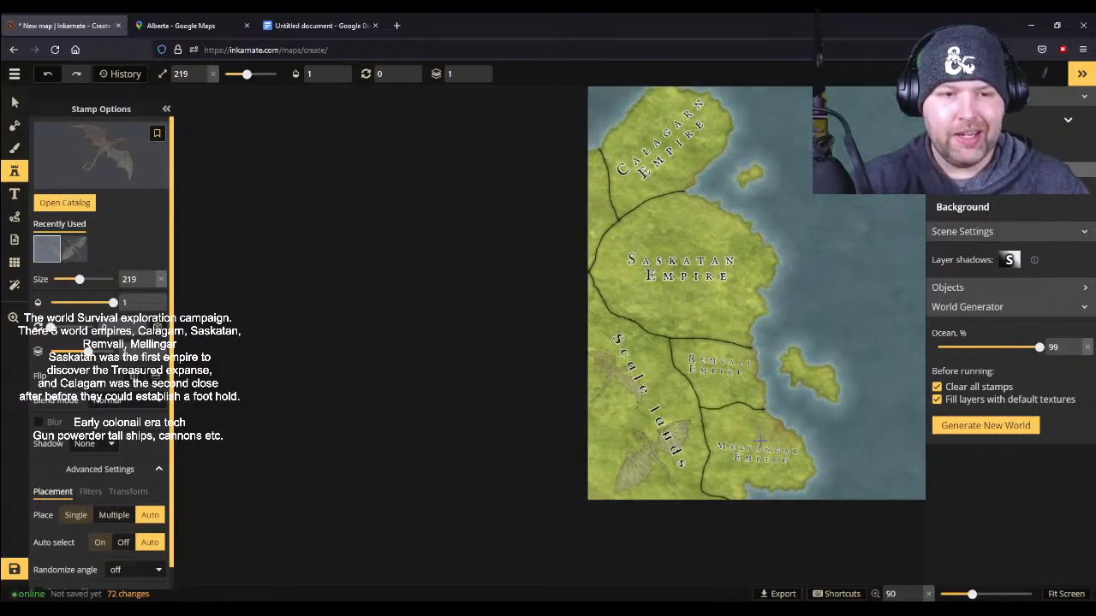
scroll(759, 441, "up", 1)
scroll(766, 411, "up", 1)
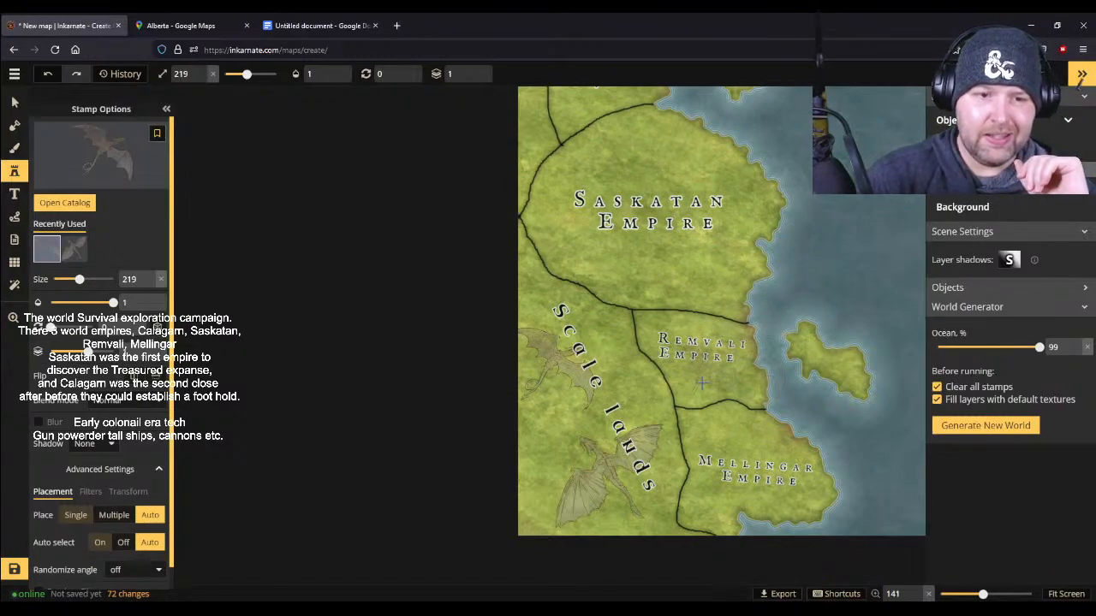
left_click(15, 195)
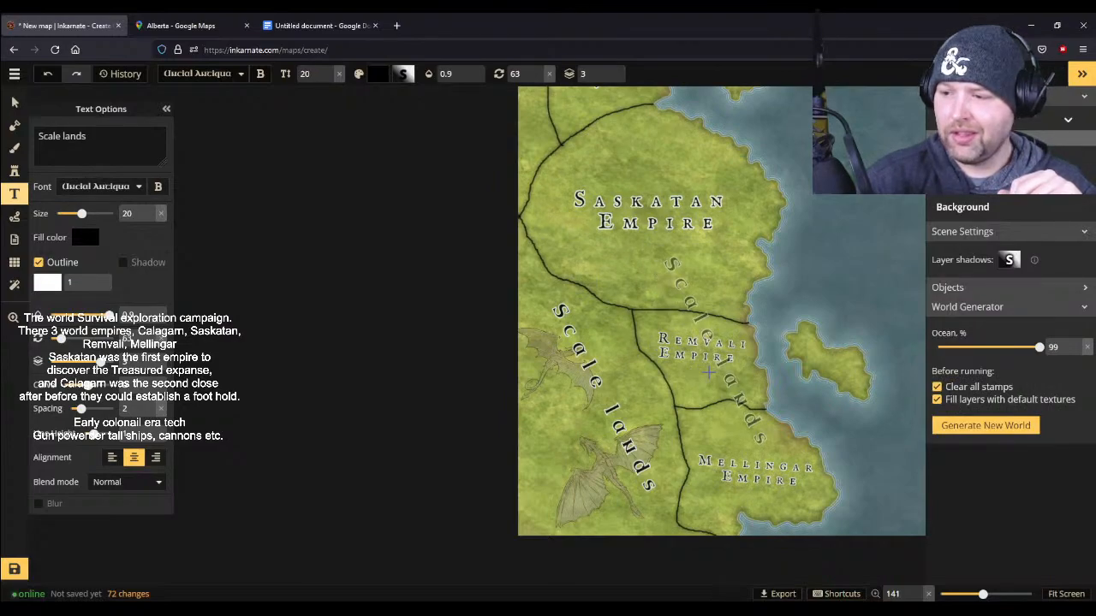
scroll(709, 370, "up", 2)
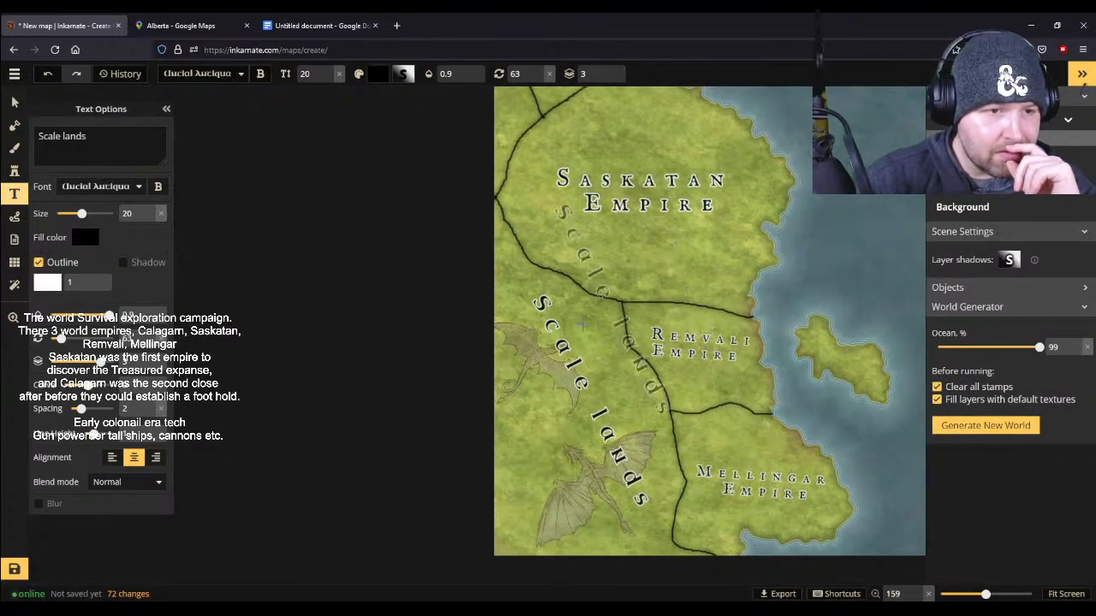
- Choose the Heraldry Dragon 1 stamp from the catalog, enlarge it to size 350 and place it west of the Scale lands label
left_click(13, 172)
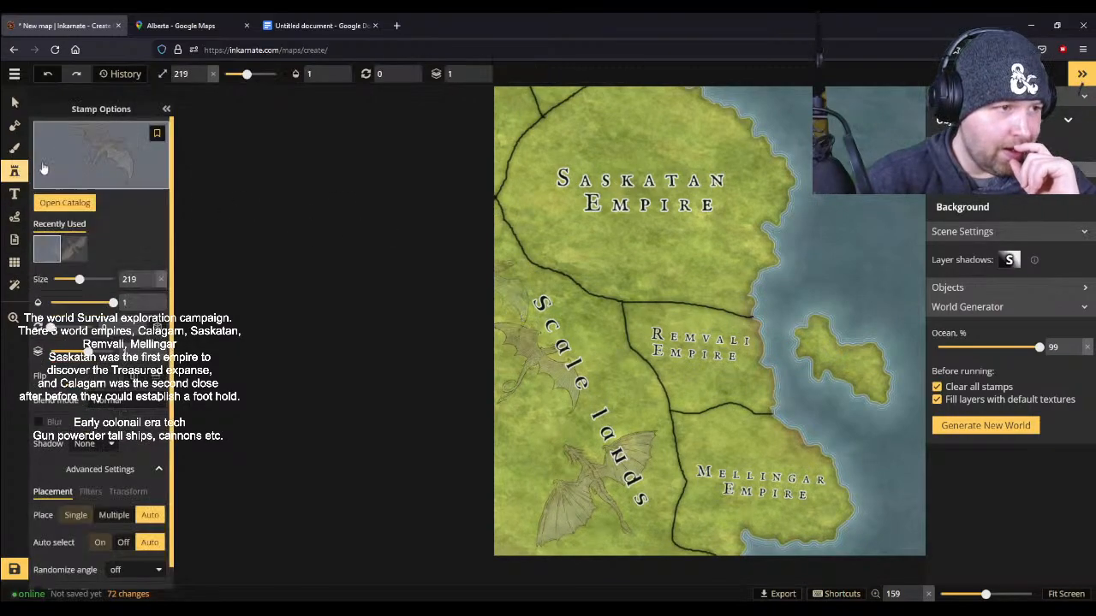
left_click(85, 138)
scroll(441, 381, "up", 3)
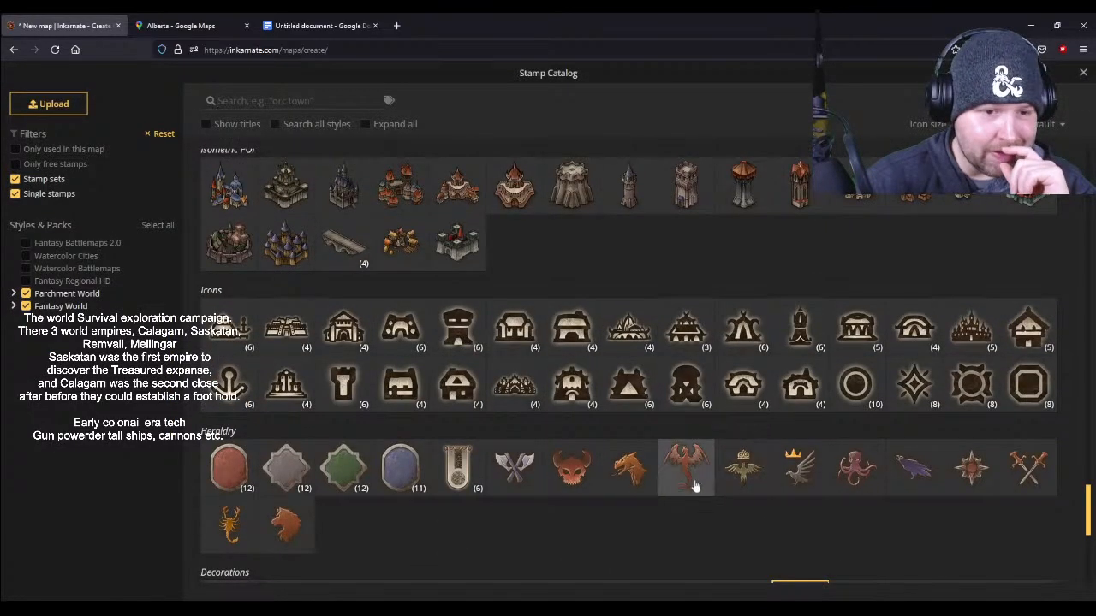
left_click(638, 488)
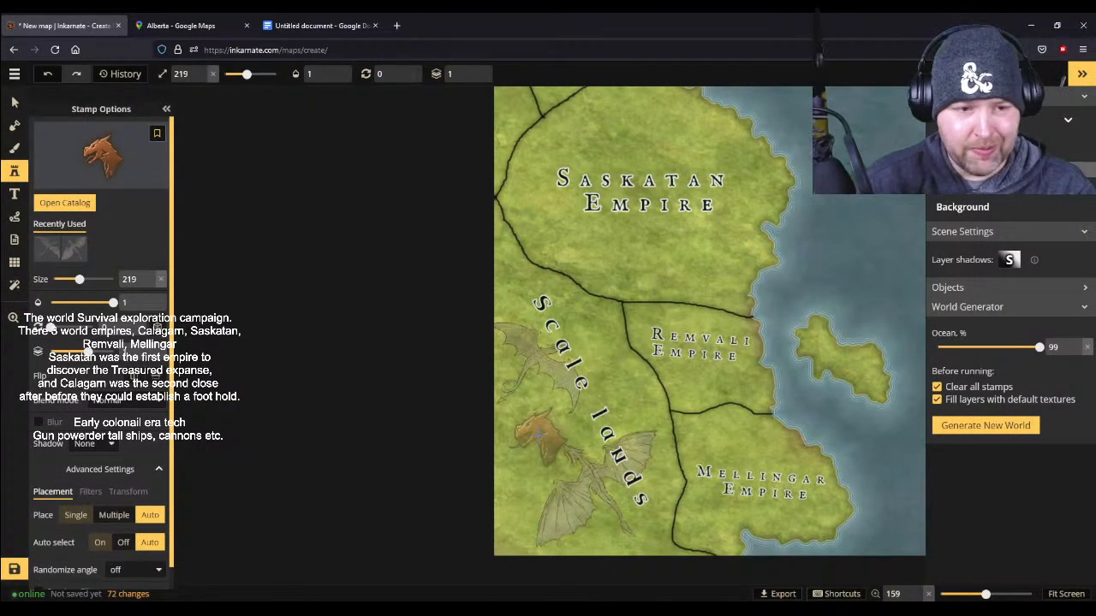
scroll(538, 437, "up", 6)
scroll(537, 436, "up", 6)
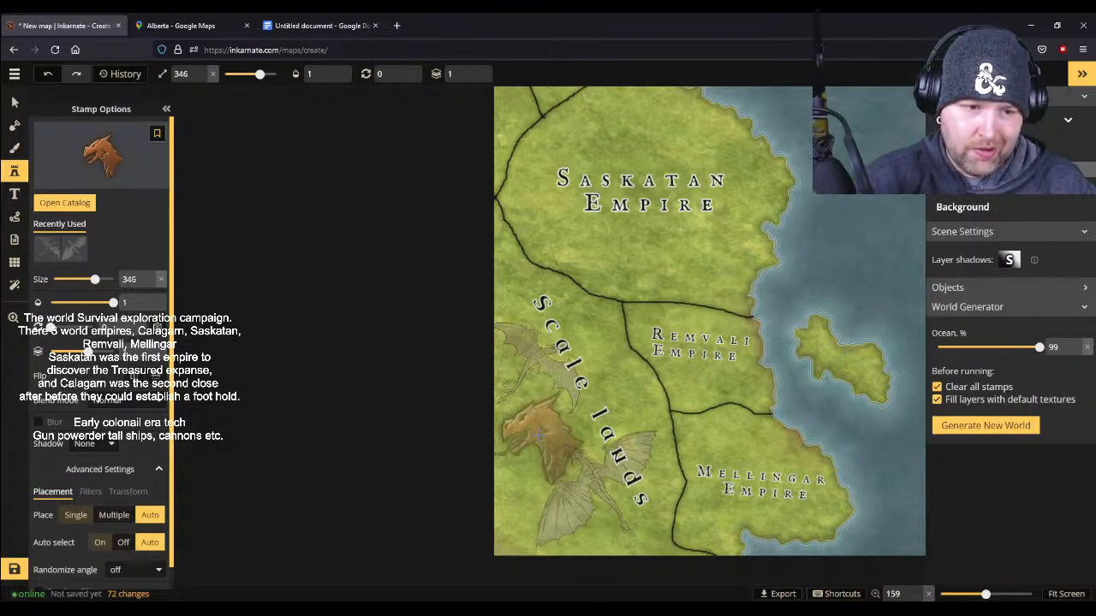
scroll(537, 437, "up", 1)
left_click(537, 436)
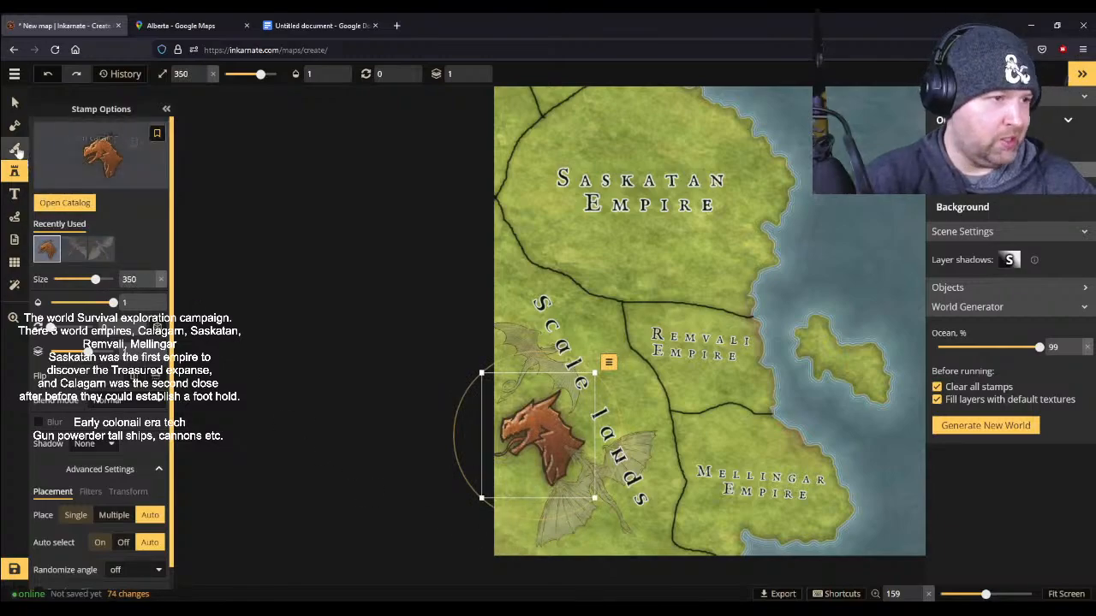
- Delete the two dark dragon illustrations around the Scale lands label
left_click(14, 102)
left_click(529, 340)
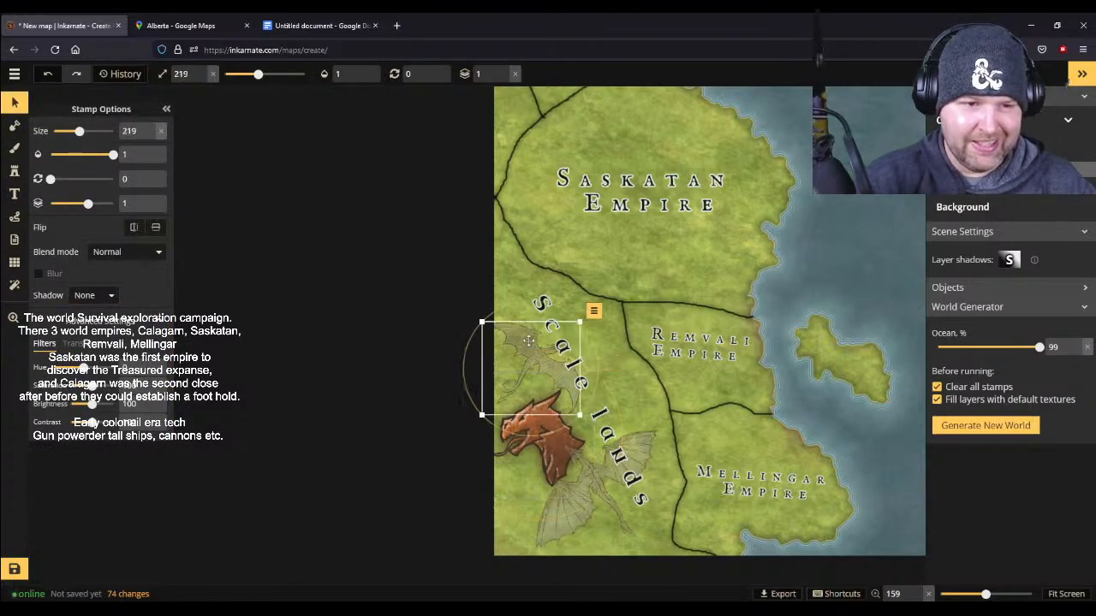
left_click_drag(528, 340, 590, 466)
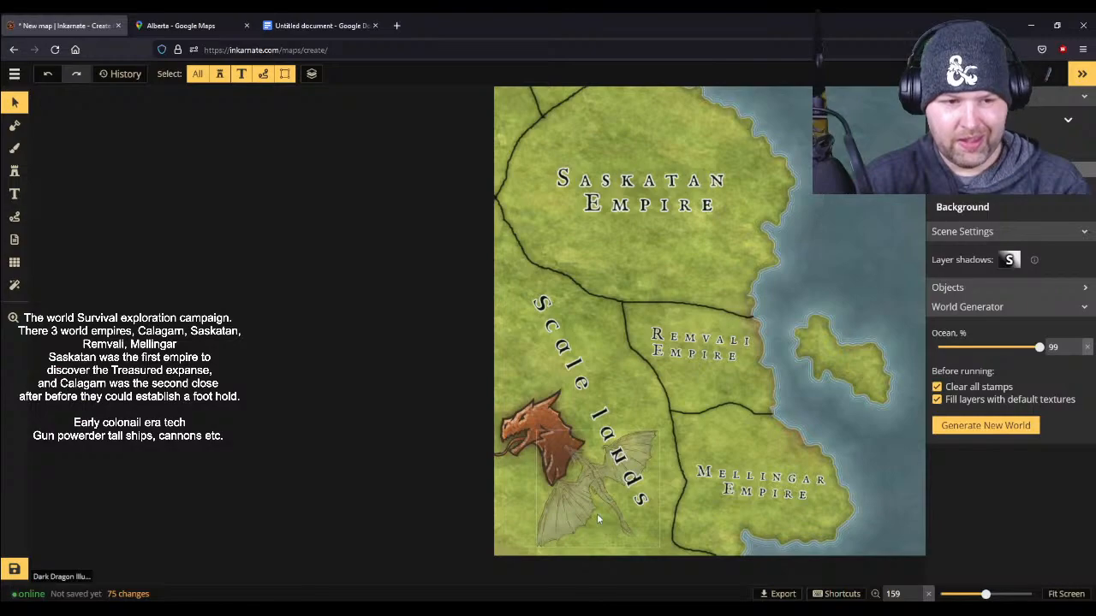
key("Delete")
- Move the heraldry dragon stamp southeast so it sits fully on the map beside the lower half of the Scale lands label
left_click(562, 460)
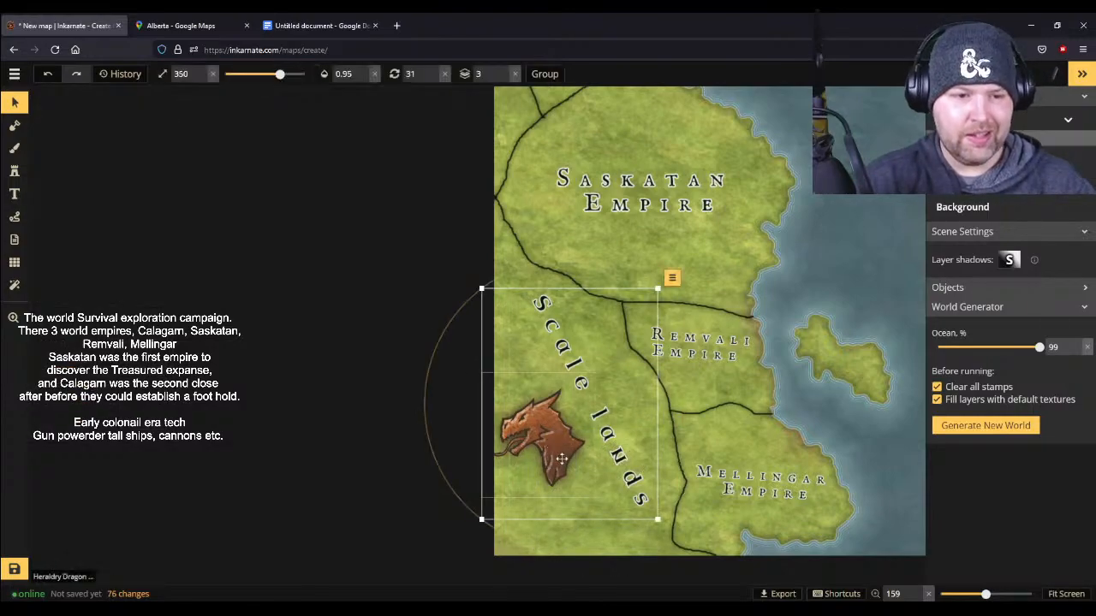
left_click(524, 423)
left_click_drag(531, 428, 549, 447)
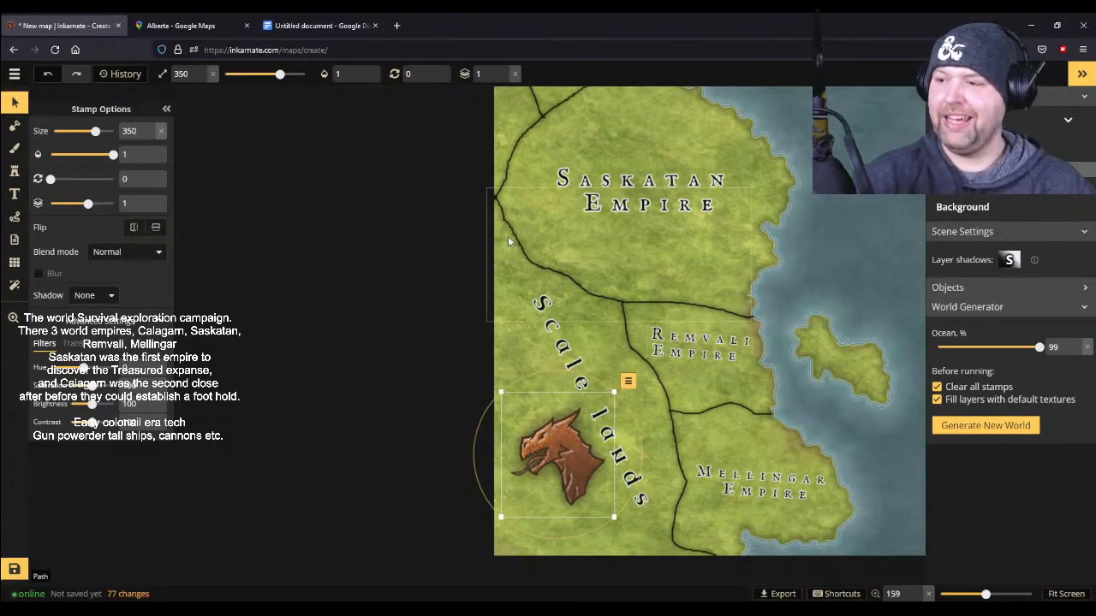
- Choose the brown mountain stamp set with snow-capped peaks from the Mountains section of the stamp catalog
scroll(601, 231, "down", 2)
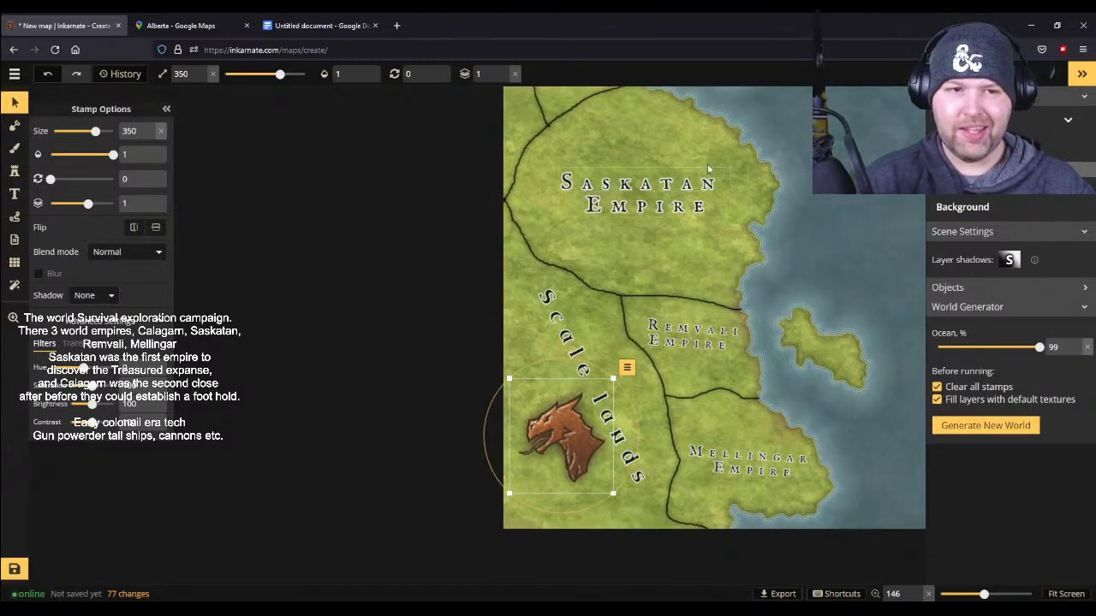
left_click(19, 175)
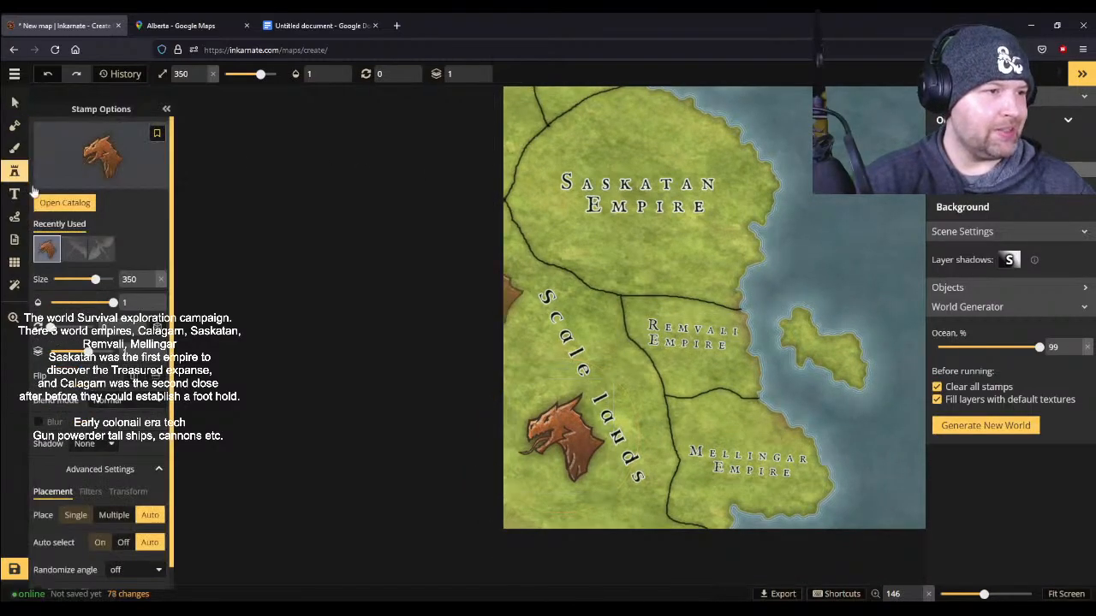
left_click(101, 151)
scroll(626, 520, "up", 12)
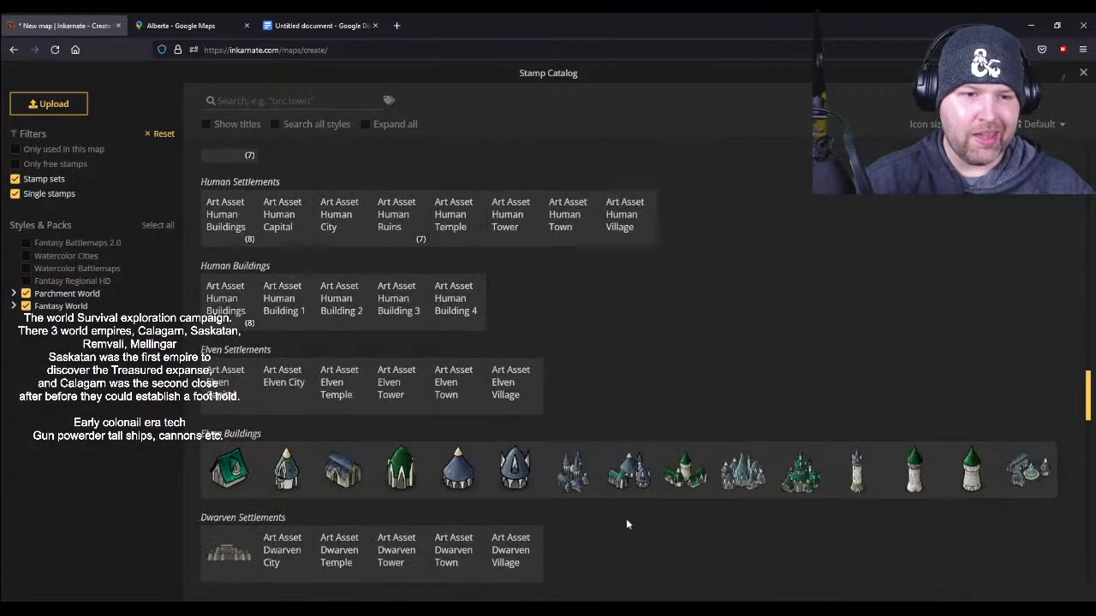
scroll(626, 520, "down", 6)
scroll(625, 520, "up", 8)
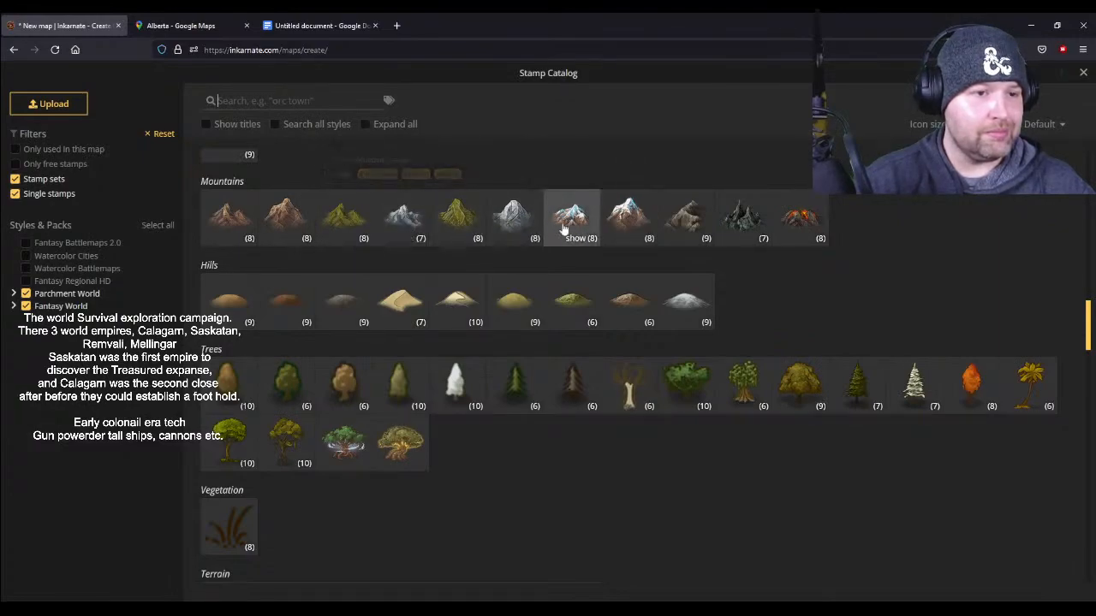
left_click(626, 218)
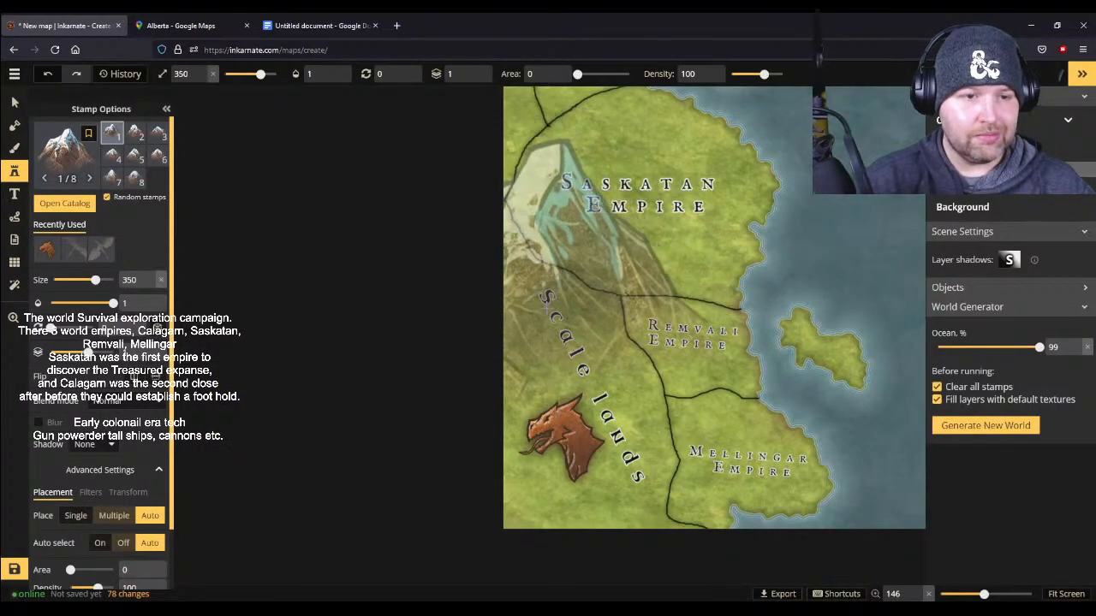
- Reduce the mountain stamp size to 66 and paint a mountain range along the border between the Saskatan Empire and the Scale lands
key("bracketleft")
key("bracketleft")
key("bracketleft")
key("bracketleft")
key("bracketleft")
key("bracketleft")
key("bracketleft")
key("bracketleft")
key("bracketleft")
key("bracketleft")
key("bracketleft")
key("bracketleft")
key("bracketleft")
key("bracketleft")
key("bracketleft")
key("bracketleft")
key("bracketleft")
key("bracketleft")
key("bracketleft")
key("bracketleft")
key("bracketleft")
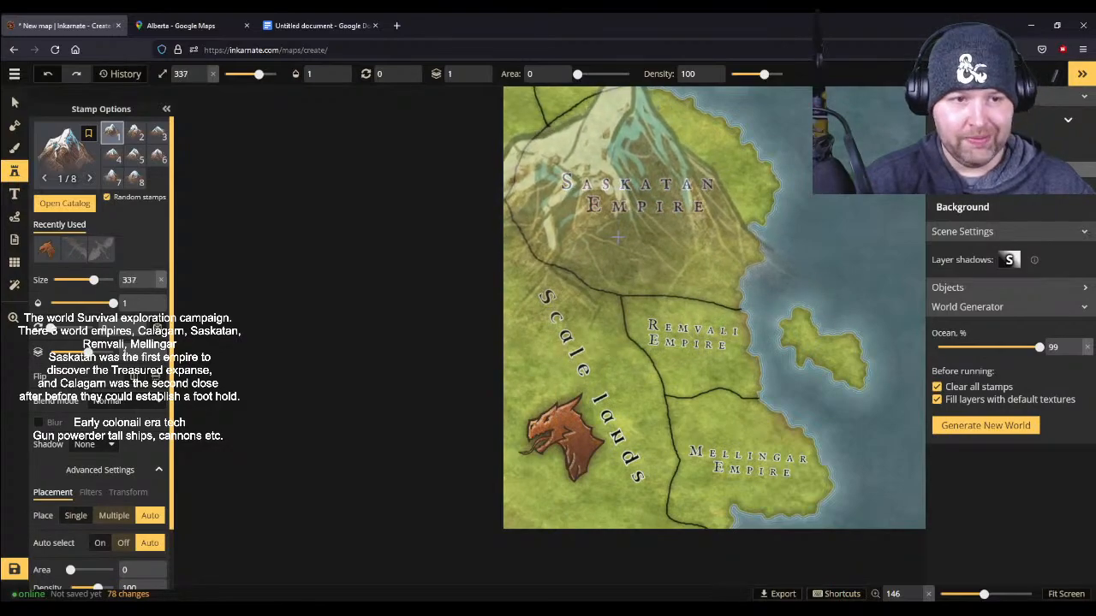
key("bracketleft")
key("bracketleft")
key("bracketleft")
key("bracketleft")
key("bracketleft")
key("bracketleft")
key("bracketleft")
key("bracketleft")
key("bracketleft")
key("bracketleft")
key("bracketleft")
key("bracketleft")
key("bracketleft")
key("bracketleft")
key("bracketleft")
key("bracketleft")
key("bracketleft")
key("bracketleft")
key("bracketleft")
key("bracketleft")
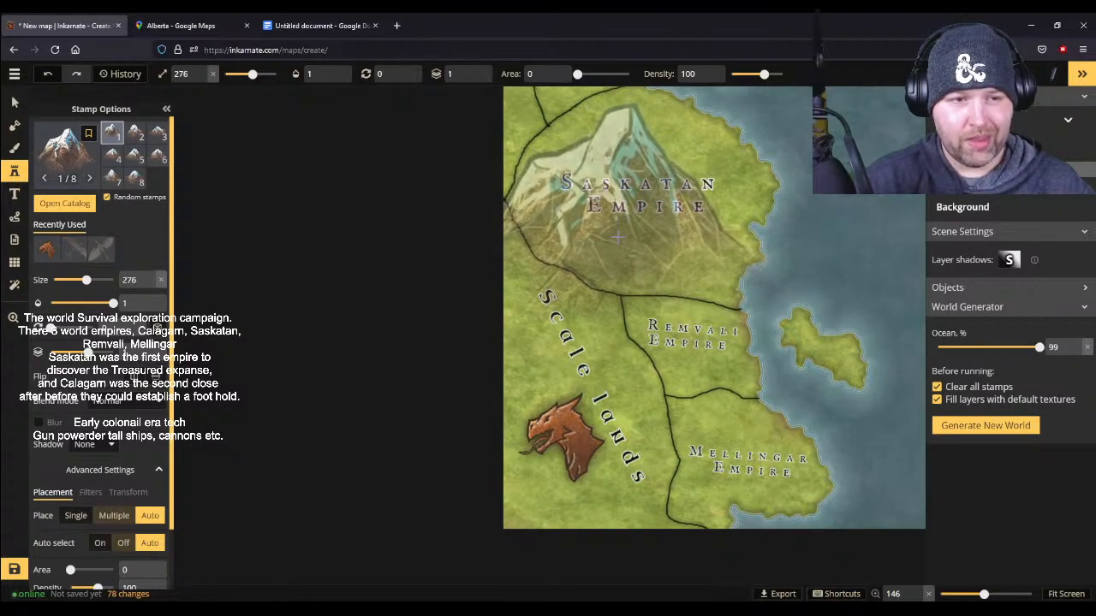
key("bracketleft")
key("bracketleft")
key("bracketleft")
key("bracketleft")
key("bracketleft")
key("bracketleft")
key("bracketleft")
key("bracketleft")
key("bracketleft")
key("bracketleft")
key("bracketleft")
key("bracketleft")
key("bracketleft")
key("bracketleft")
key("bracketleft")
key("bracketleft")
key("bracketleft")
key("bracketleft")
key("bracketleft")
key("bracketleft")
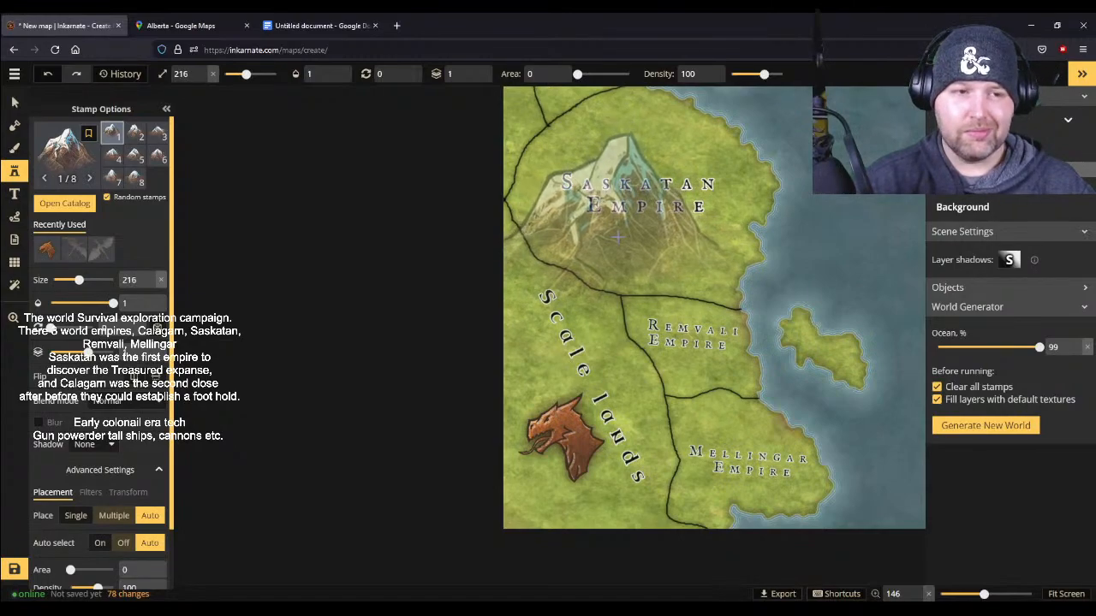
key("bracketleft")
key("bracketleft")
key("bracketleft")
key("bracketleft")
key("bracketleft")
key("bracketleft")
key("bracketleft")
key("bracketleft")
key("bracketleft")
key("bracketleft")
key("bracketleft")
key("bracketleft")
key("bracketleft")
key("bracketleft")
key("bracketleft")
key("bracketleft")
key("bracketleft")
key("bracketleft")
key("bracketleft")
key("bracketleft")
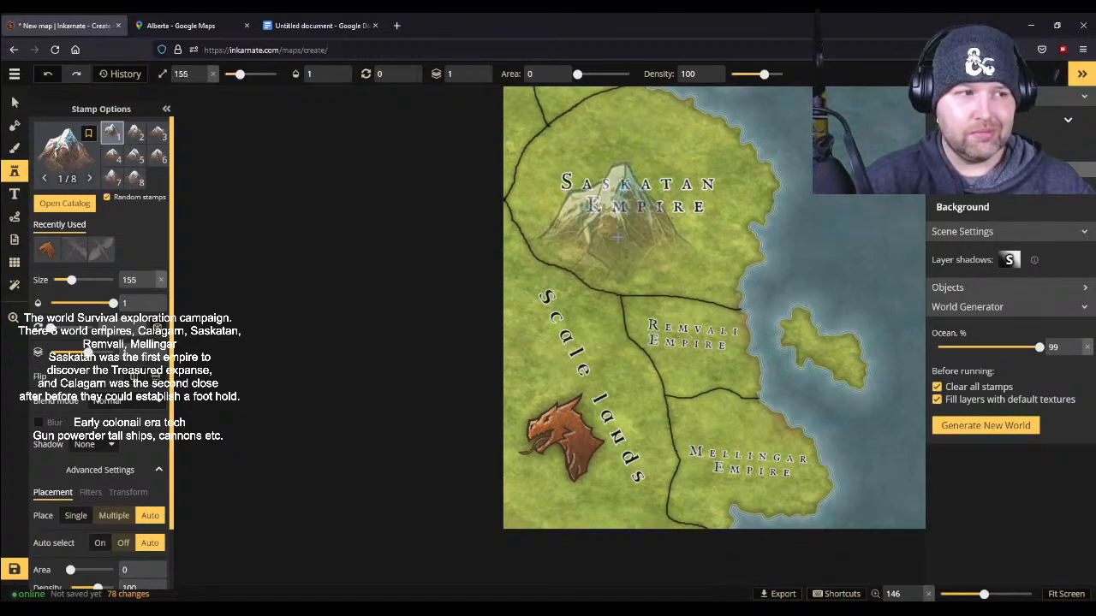
key("bracketleft")
key("bracketleft")
key("bracketleft")
key("bracketleft")
key("bracketleft")
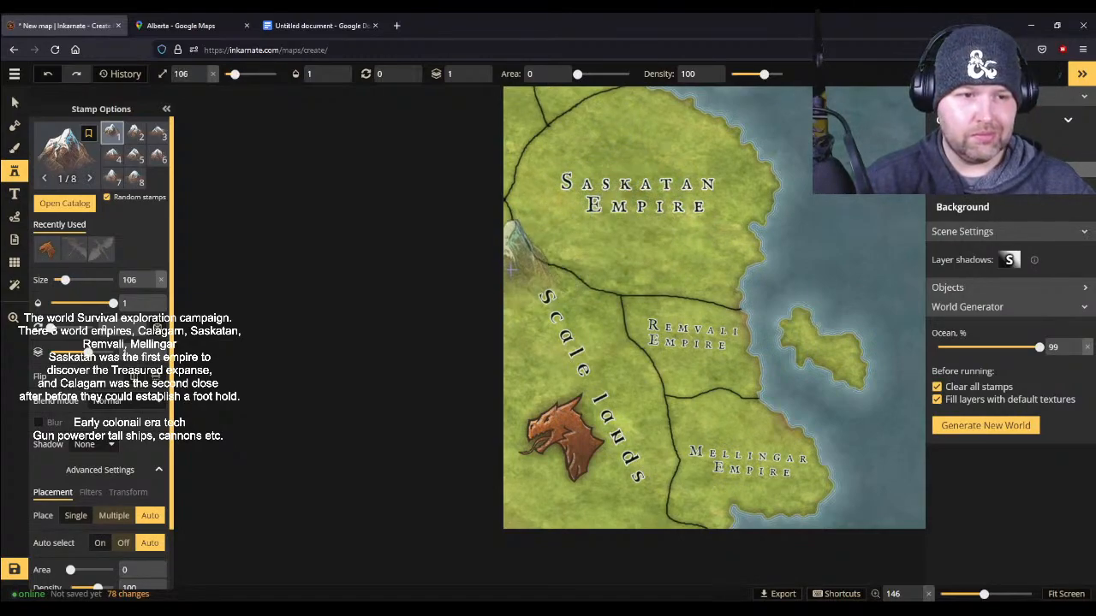
key("bracketleft")
key("bracketleft")
key("bracketleft")
key("bracketleft")
key("bracketleft")
key("bracketleft")
key("bracketleft")
key("bracketleft")
key("bracketleft")
key("bracketleft")
key("bracketleft")
key("bracketleft")
key("bracketleft")
key("bracketleft")
key("bracketleft")
key("bracketleft")
key("bracketleft")
key("bracketleft")
key("bracketleft")
key("bracketleft")
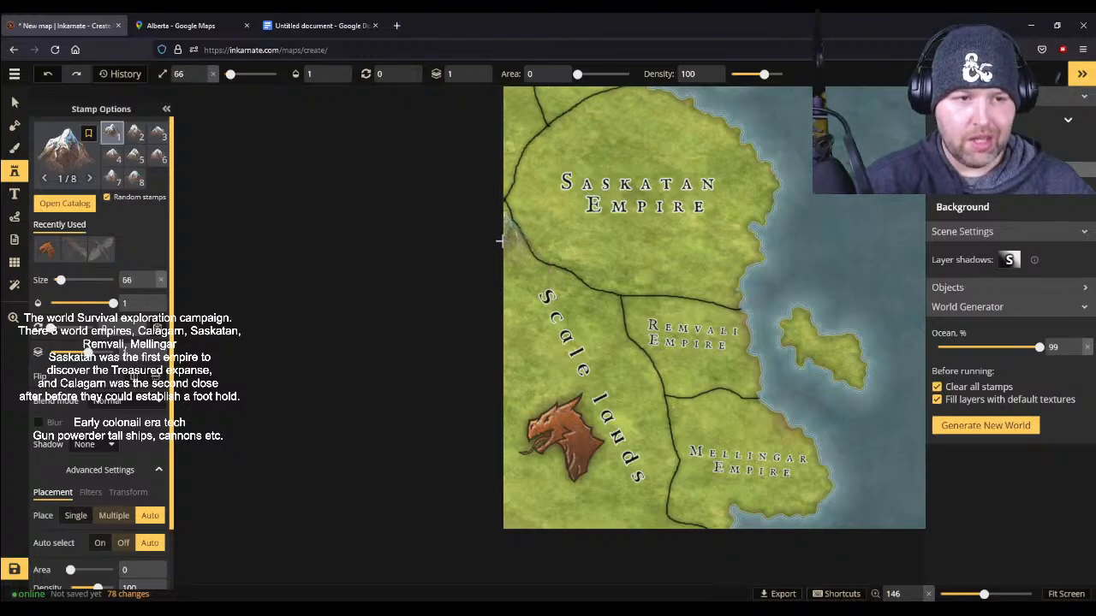
mouse_move(503, 238)
left_mouse_down()
mouse_move(565, 287)
mouse_move(606, 302)
mouse_move(613, 322)
left_mouse_up()
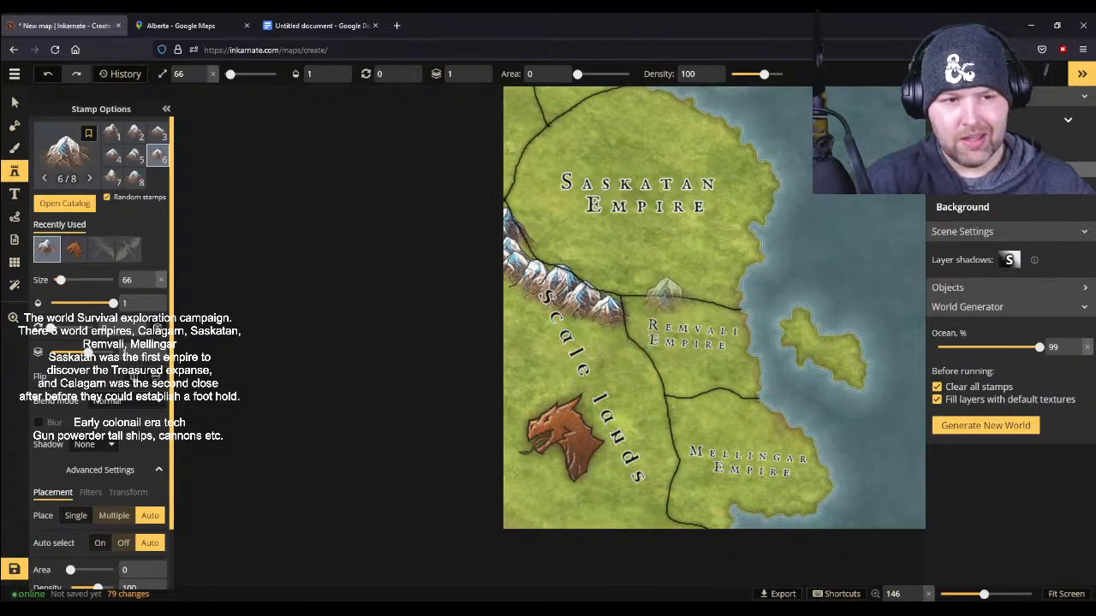
- Reduce the mountain size to 29 and add small mountain clusters around the dragon and beside both ends of the Scale lands label
scroll(611, 338, "down", 10)
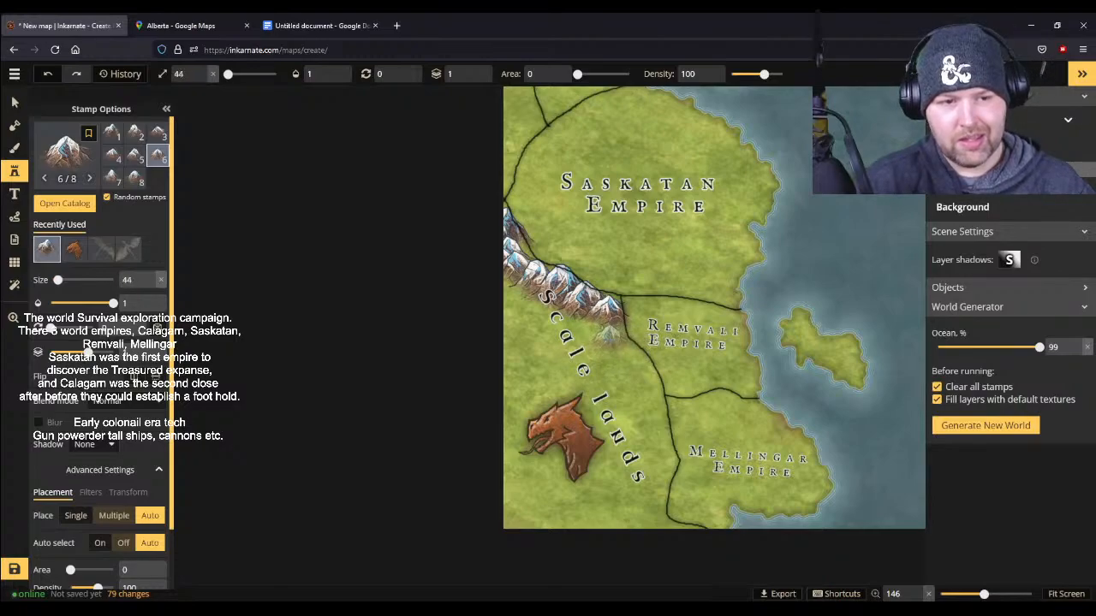
left_click(612, 337)
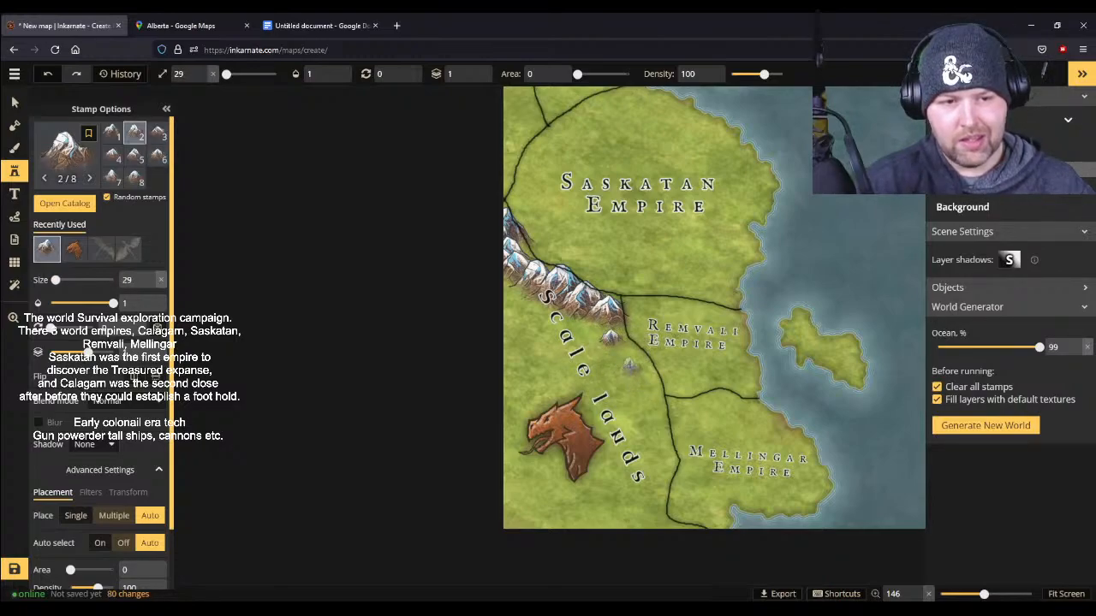
left_click(537, 375)
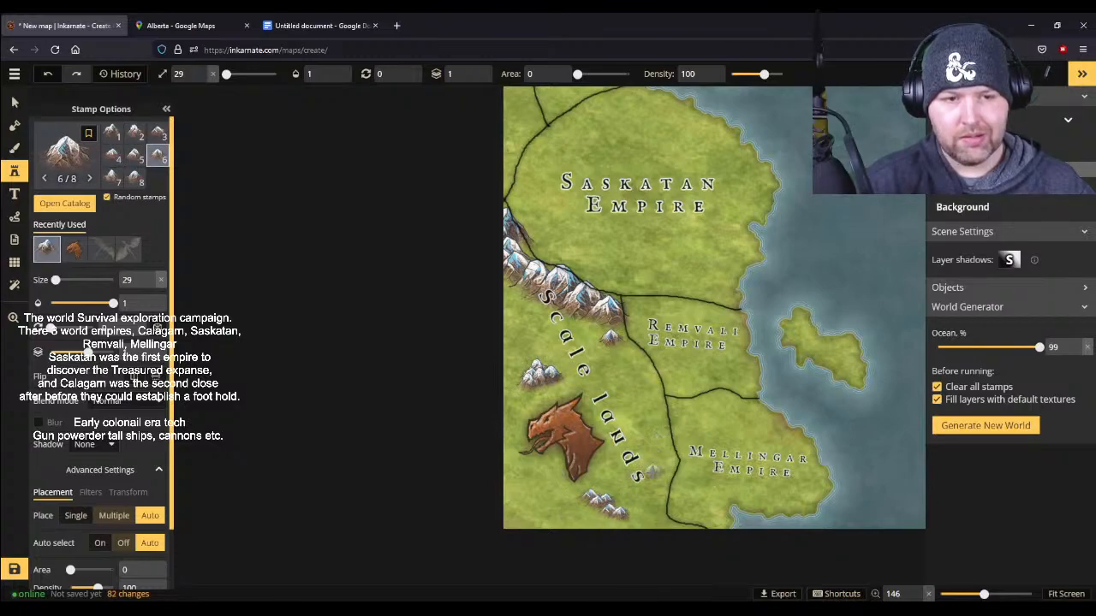
left_click(648, 477)
left_click(659, 434)
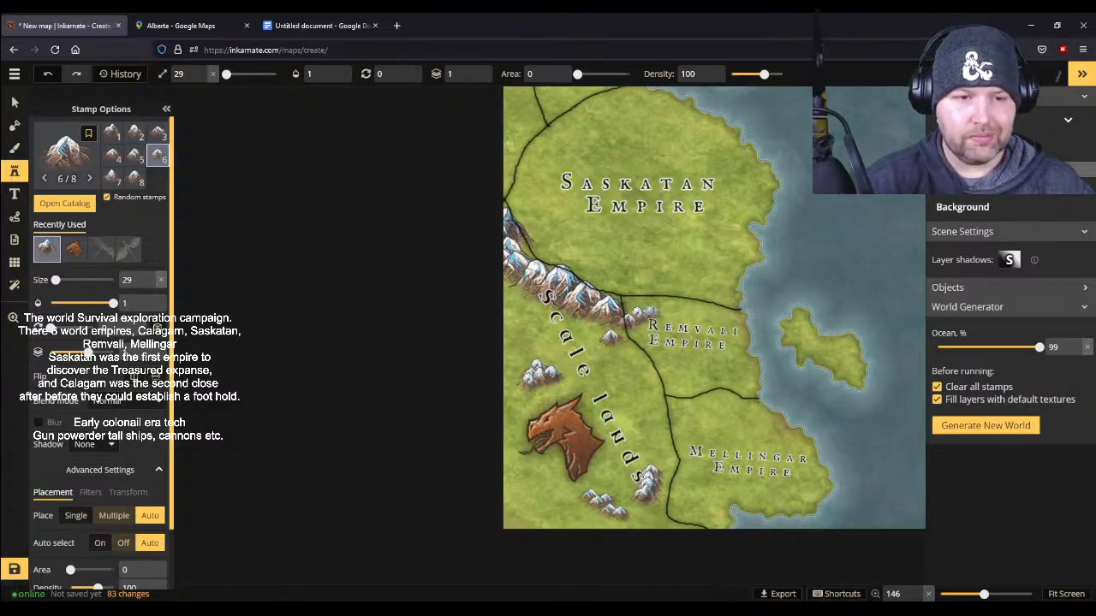
- Extend the range with size 29 mountains from the Scale lands border into the northwestern edge of the Remvali Empire
left_click(610, 337)
left_click(613, 327)
left_click(617, 306)
left_click(613, 299)
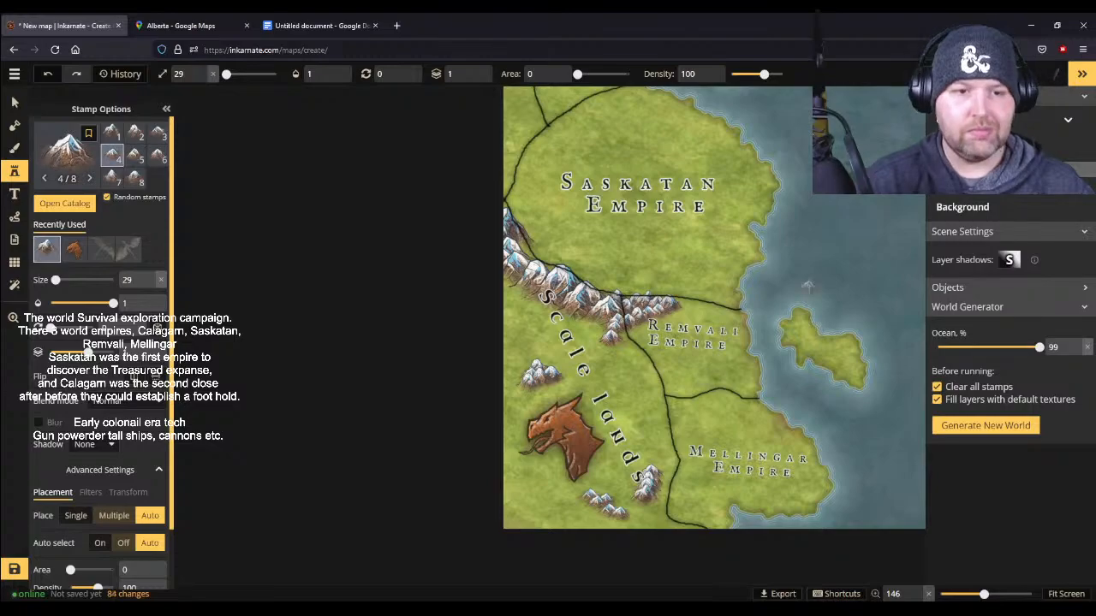
- Increase the mountain size to 52 and paint a range northward along the western border of the Saskatan Empire
scroll(819, 272, "down", 2)
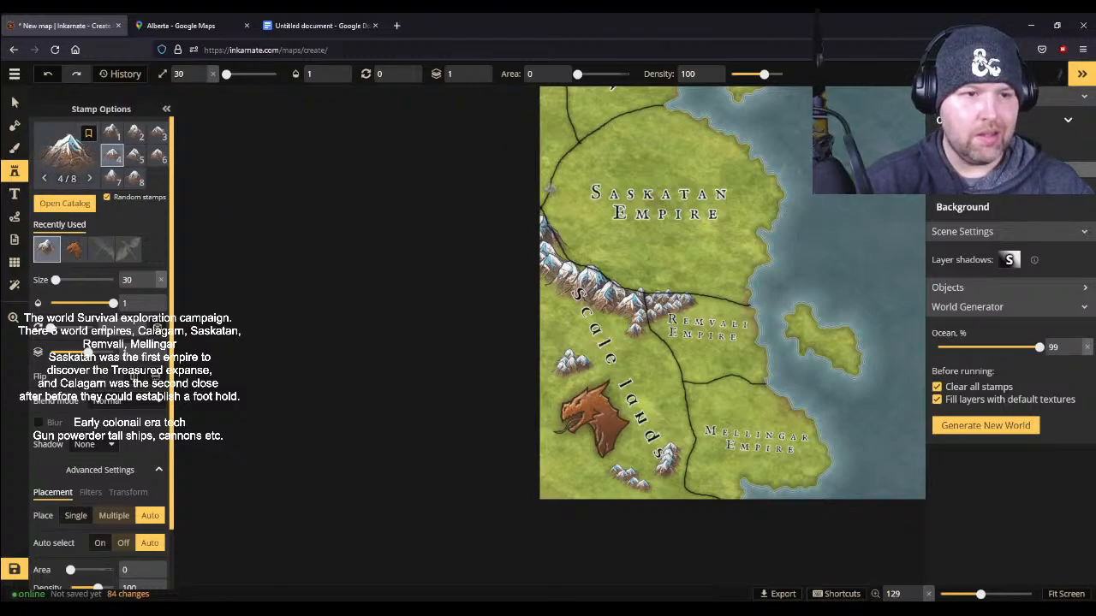
scroll(541, 192, "up", 4)
mouse_move(546, 196)
left_mouse_down()
mouse_move(561, 124)
mouse_move(553, 94)
left_mouse_up()
left_click_drag(553, 117, 546, 161)
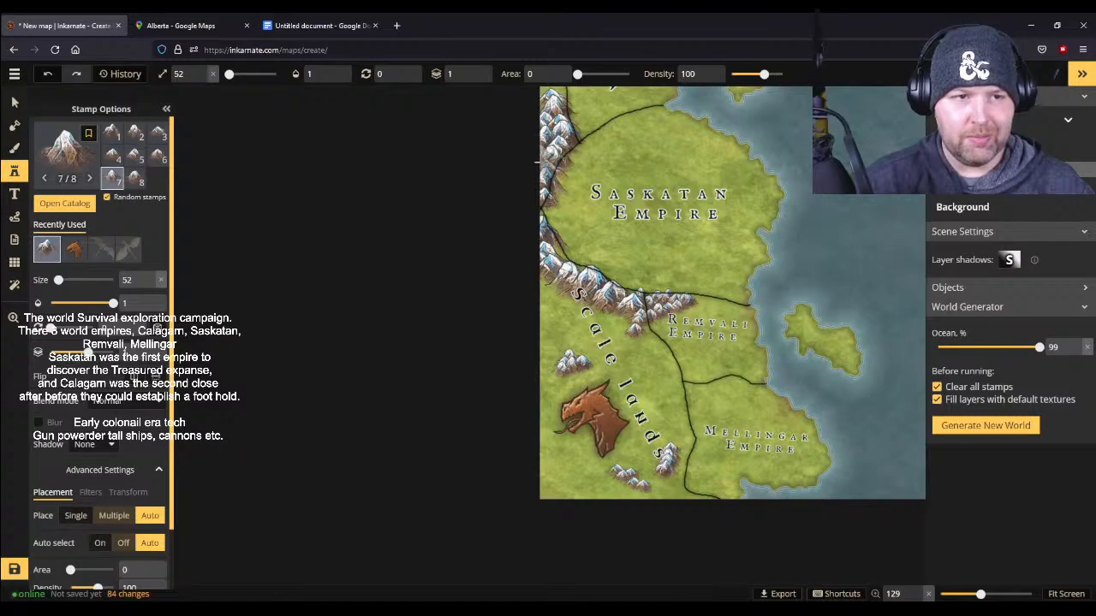
- Increase the mountain size to 70 and continue the range north along the western edge of the Calagarn Empire
key("space")
left_click_drag(808, 173, 765, 381)
scroll(501, 281, "up", 3)
left_click_drag(502, 283, 499, 269)
left_click(664, 369)
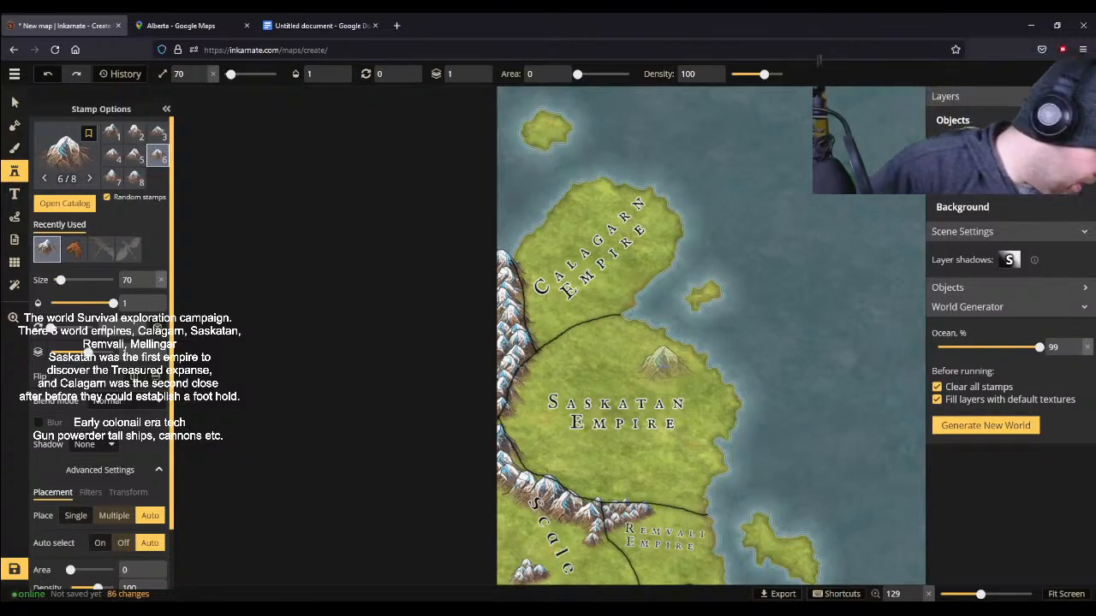
- Choose the Volcano 2 stamp from the Terrain section of the stamp catalog
scroll(738, 395, "down", 1)
scroll(736, 395, "down", 1)
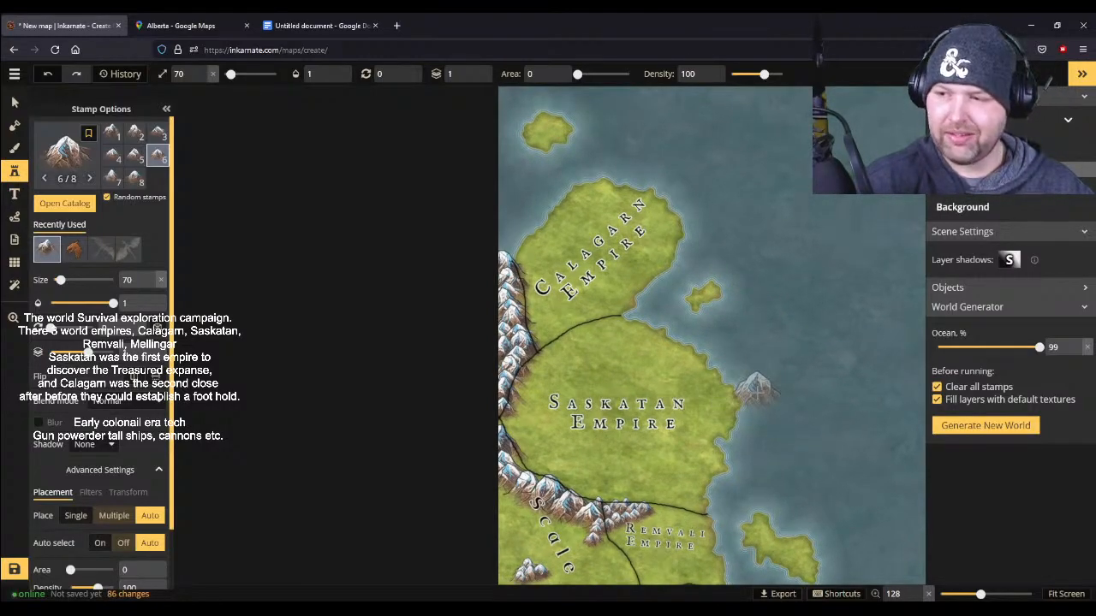
scroll(618, 435, "up", 3)
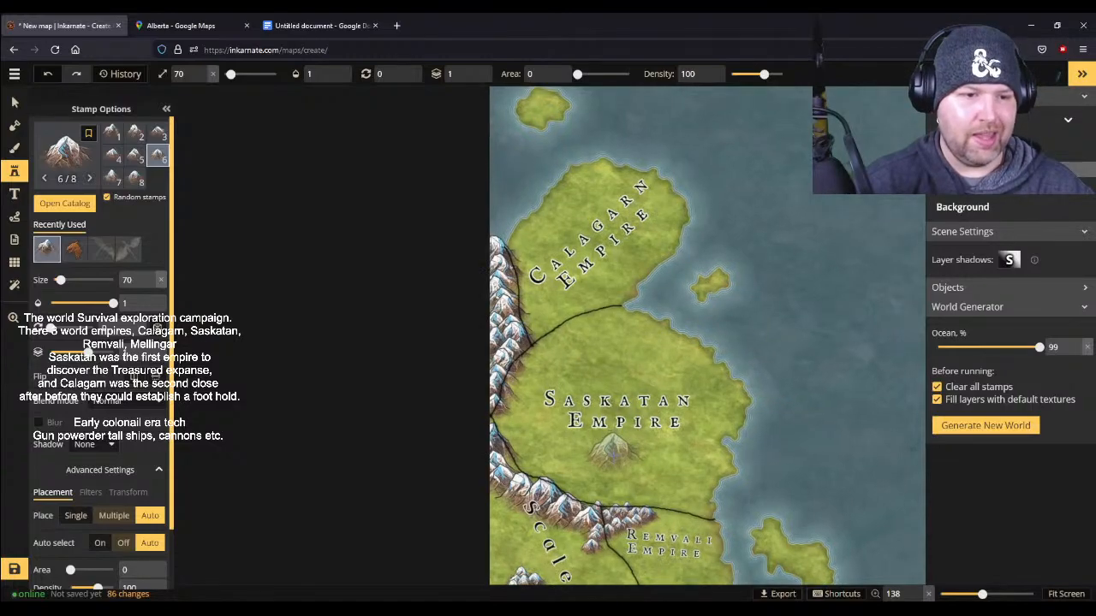
scroll(610, 446, "up", 3)
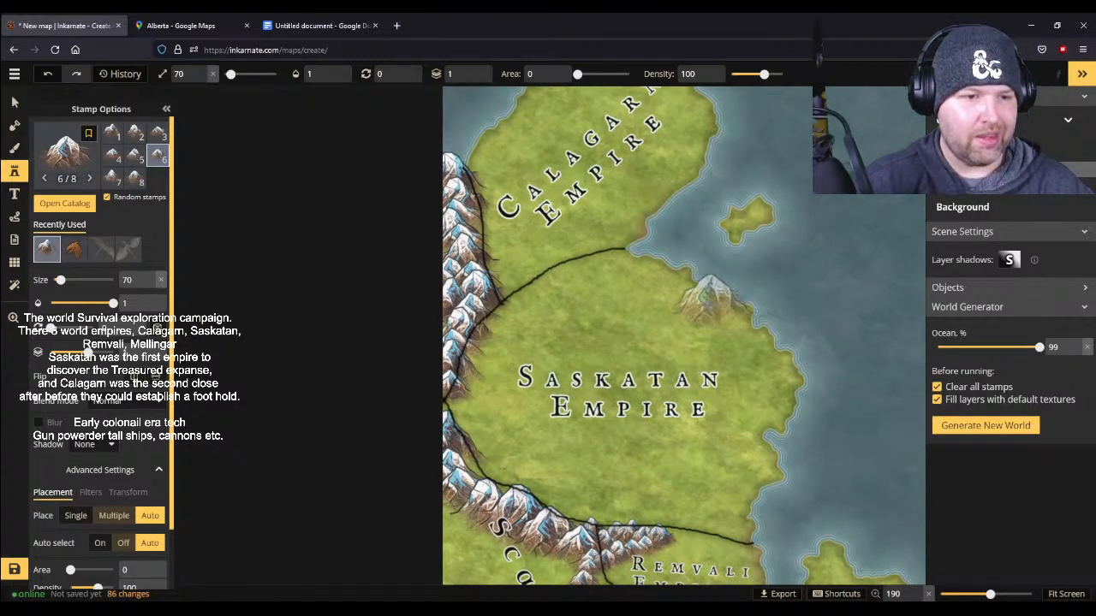
left_click(65, 203)
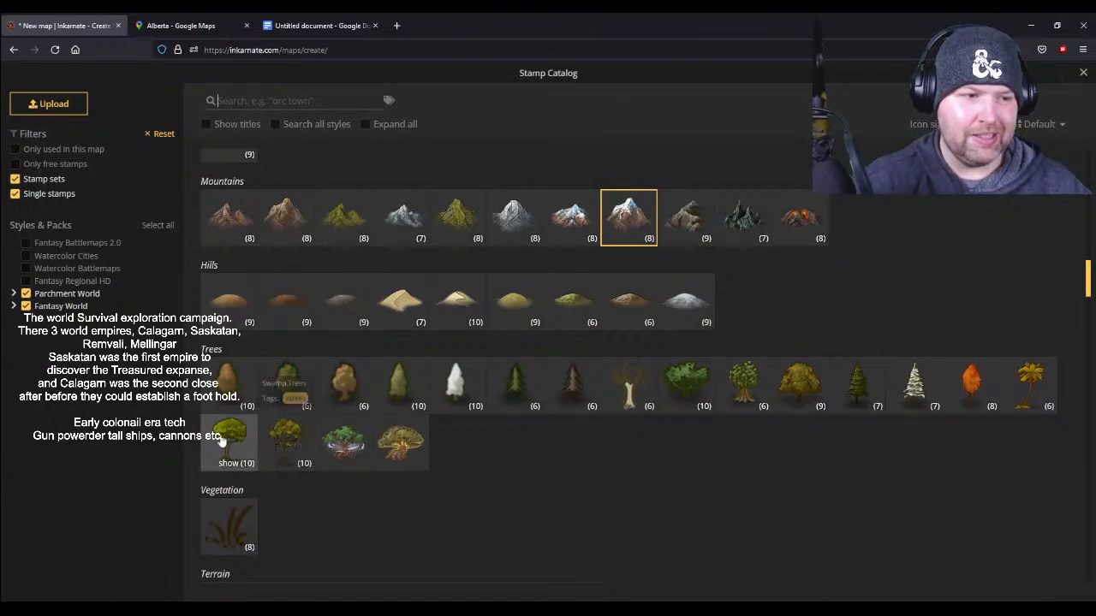
scroll(421, 450, "down", 3)
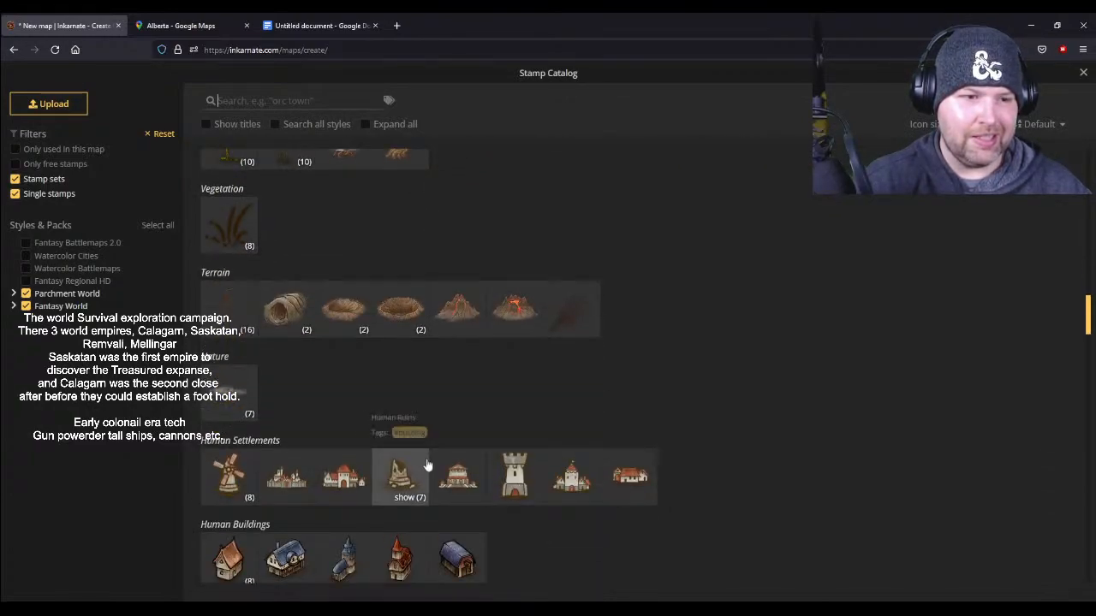
left_click(465, 319)
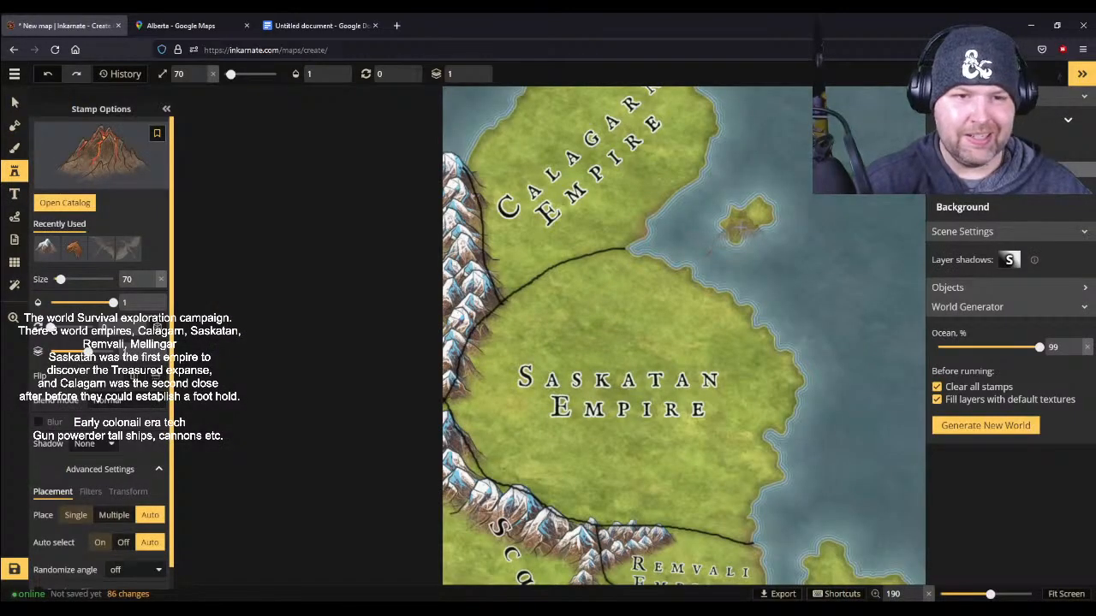
- Place the volcano at size 72 on the small island northwest of the Calagarn Empire
left_click_drag(734, 190, 790, 465)
scroll(569, 246, "up", 1)
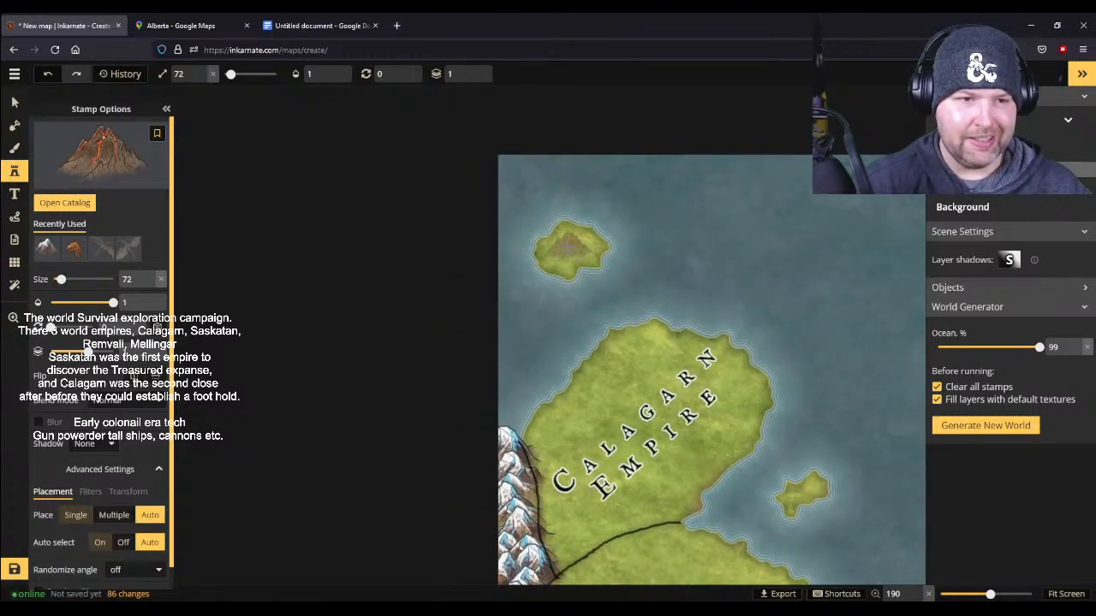
left_click(567, 247)
- Place another size 72 volcano in the open sea east of the Calagarn Empire
scroll(725, 274, "down", 3)
left_click(588, 230)
left_click(816, 368)
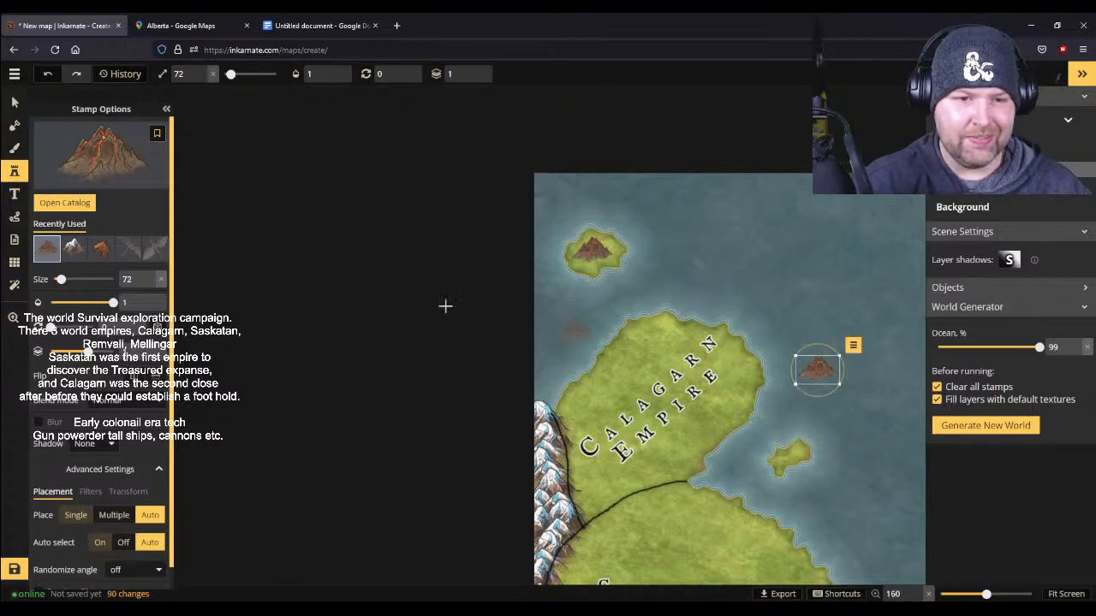
- Switch to selecting objects and look over the empires, their eastern coastline and the offshore islands
left_click(14, 102)
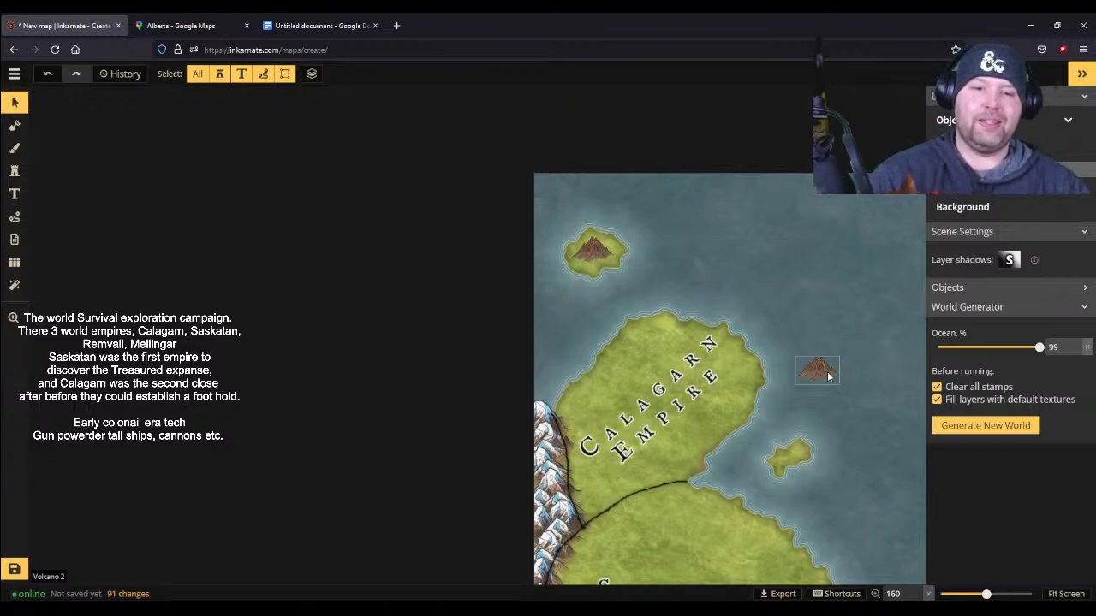
left_click(791, 358)
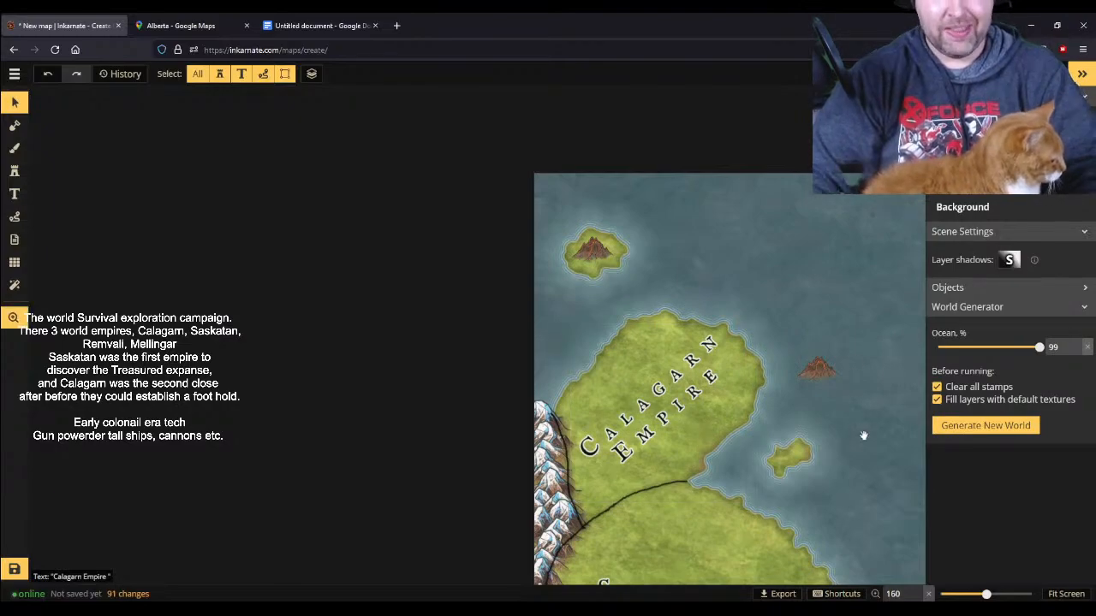
left_click_drag(861, 440, 638, 237)
left_click_drag(793, 412, 654, 315)
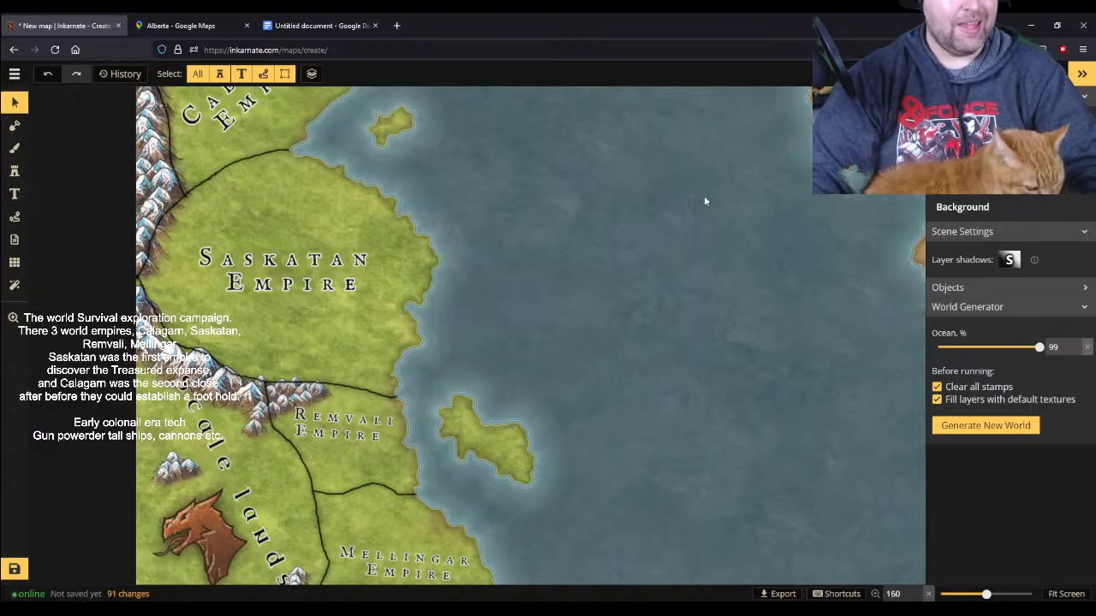
scroll(654, 383, "down", 2)
left_click_drag(672, 473, 613, 291)
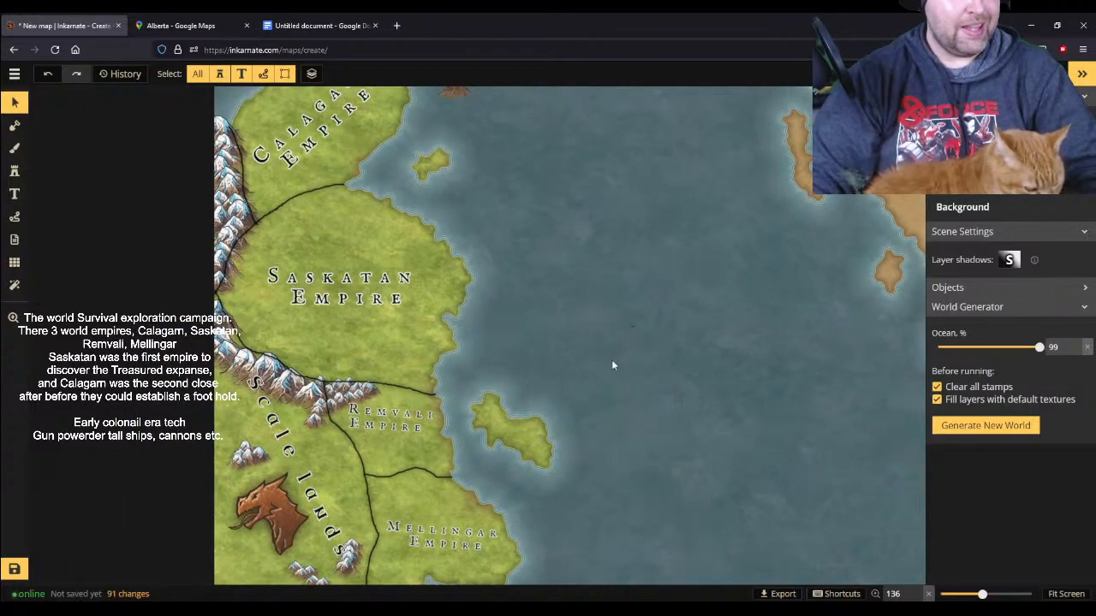
left_click_drag(403, 215, 576, 368)
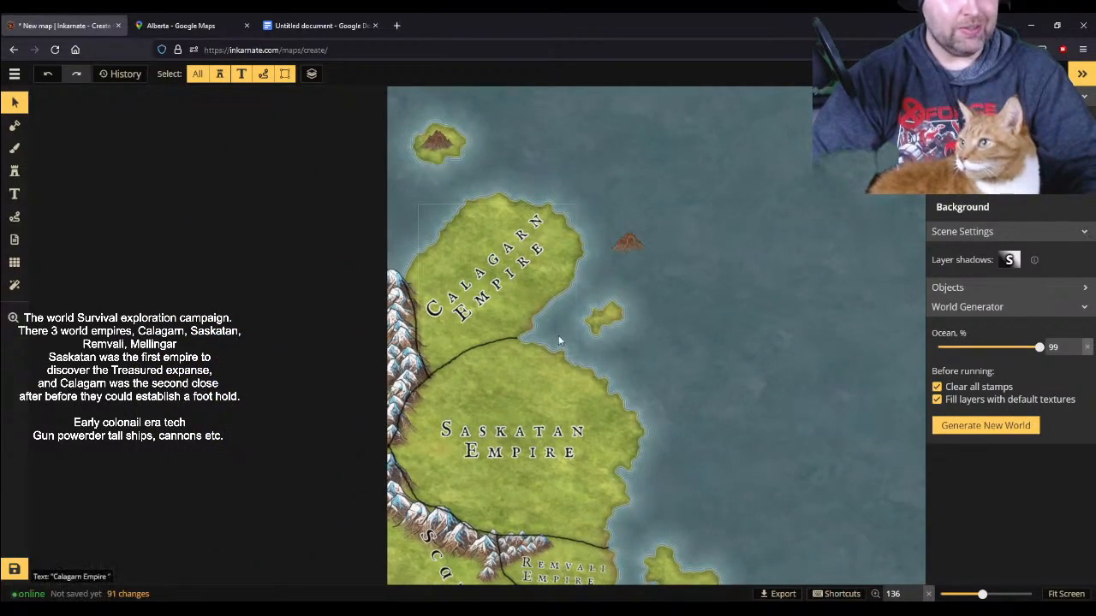
left_click_drag(678, 417, 615, 318)
scroll(715, 401, "down", 1)
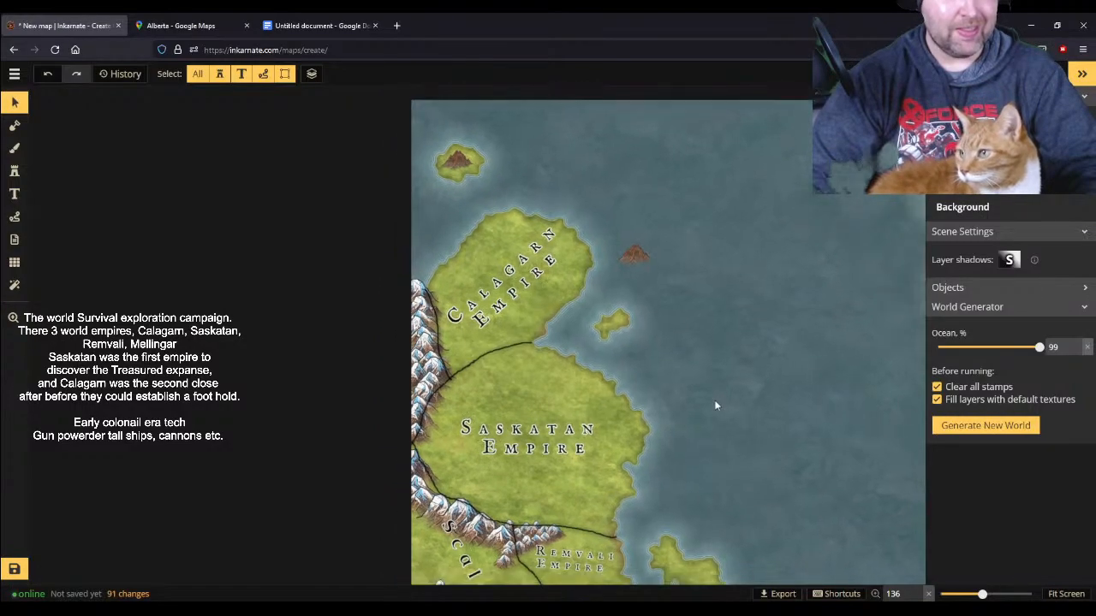
- Delete the stray volcano in the sea east of the Calagarn Empire
scroll(696, 459, "up", 3)
left_click_drag(714, 464, 685, 439)
left_click_drag(586, 190, 811, 546)
left_click(656, 254)
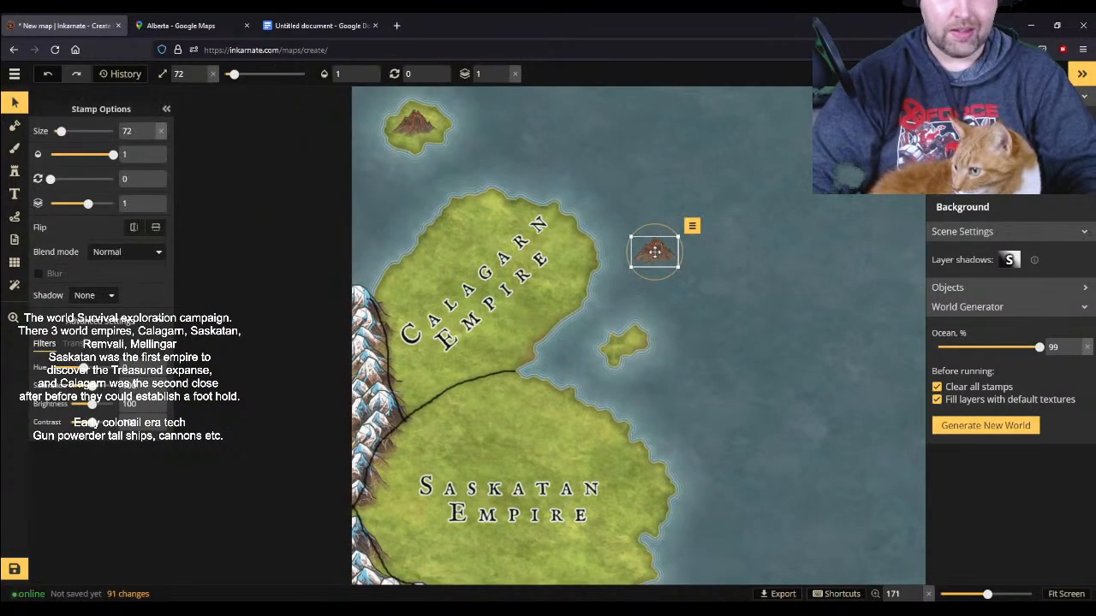
key("Delete")
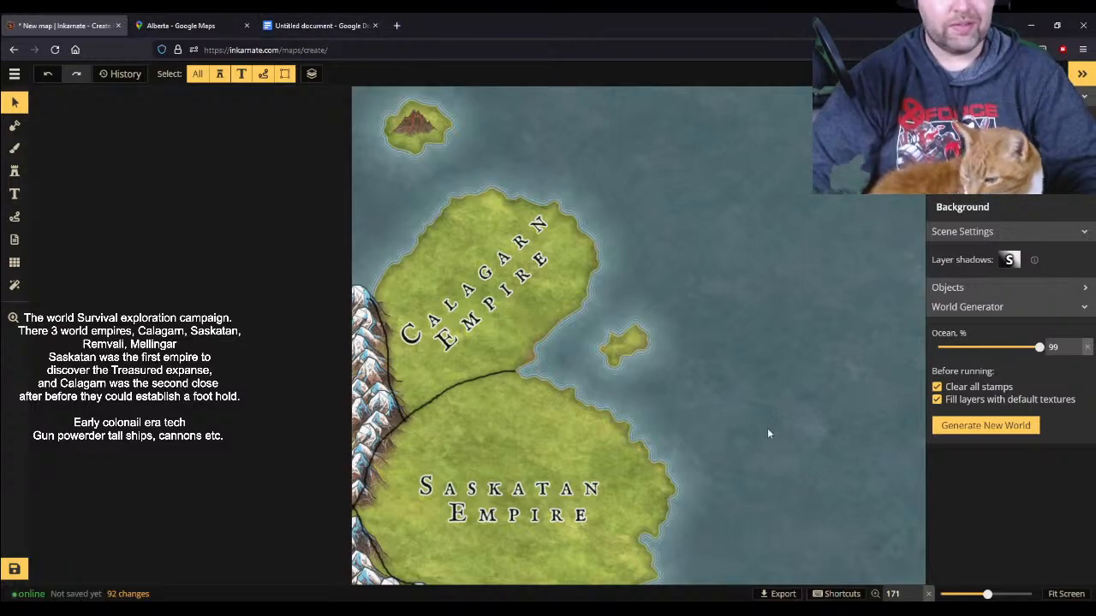
key("space")
left_click_drag(757, 290, 426, 479)
left_click_drag(706, 451, 815, 346)
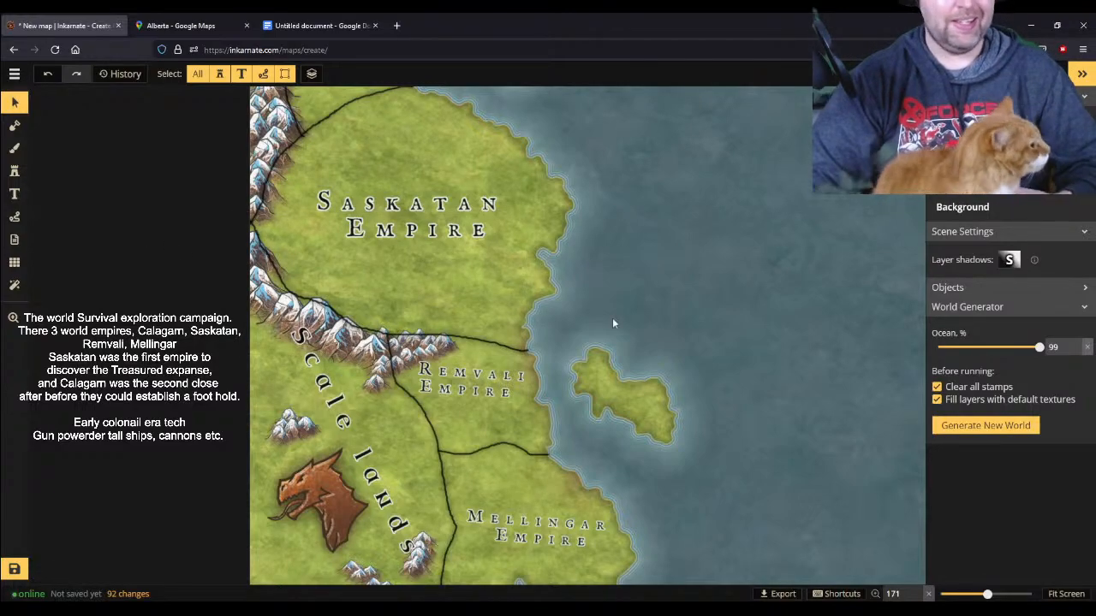
scroll(612, 324, "down", 3)
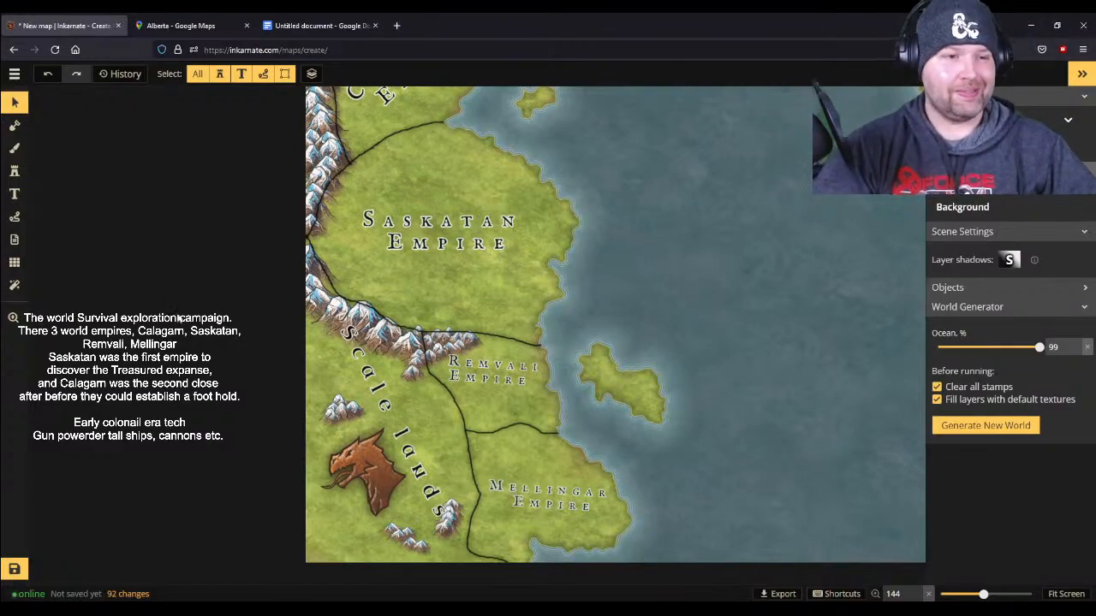
scroll(568, 312, "down", 1)
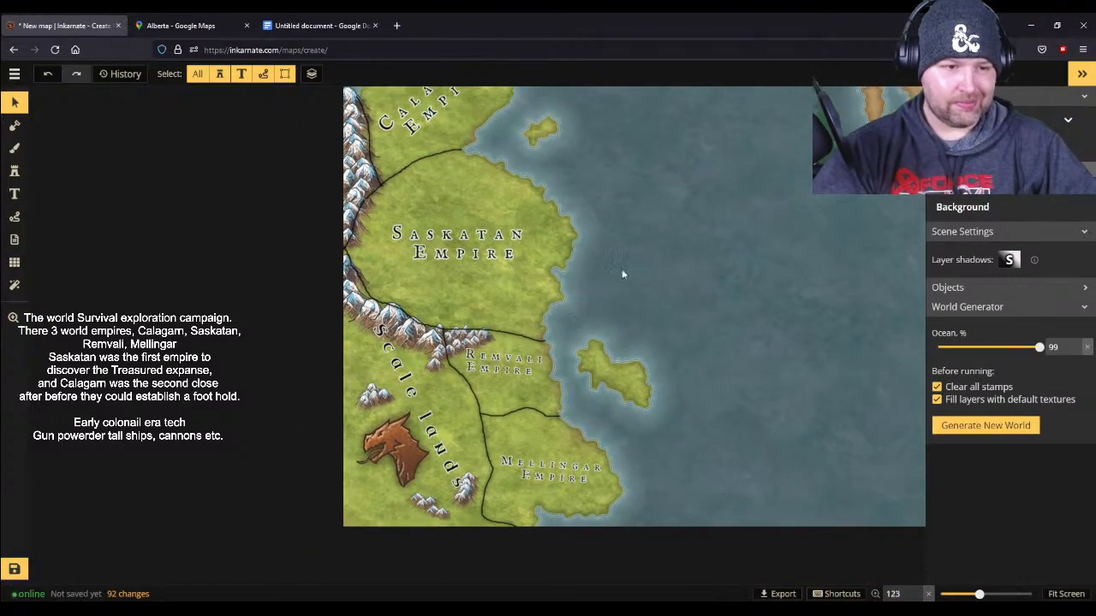
left_click_drag(659, 167, 636, 293)
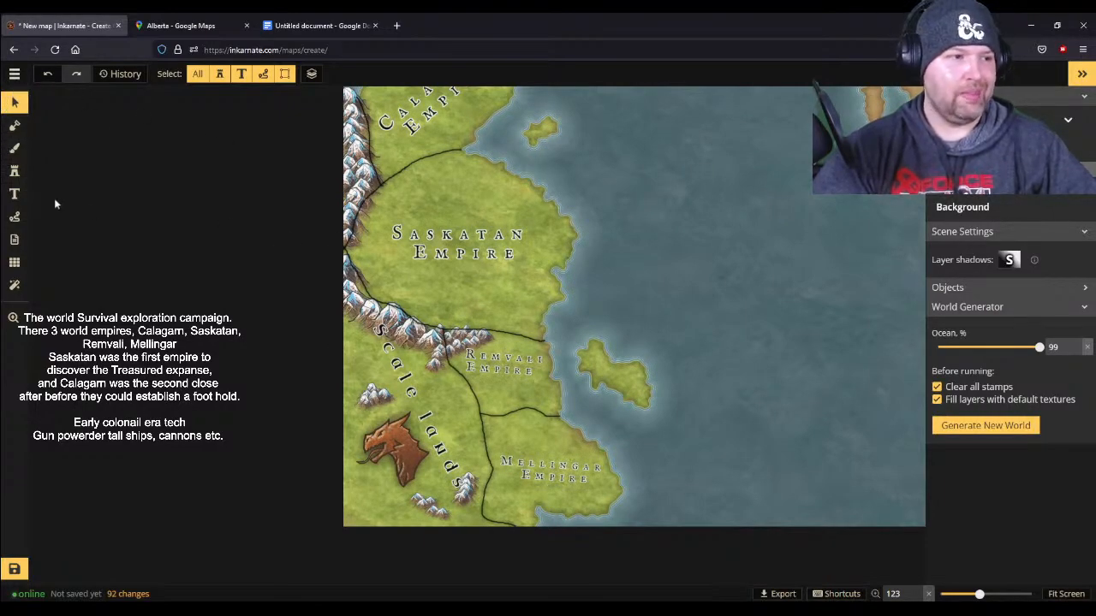
- Paint the whole eastern continent and its coastal islands with the bright green grass texture using a size 80 brush
left_click(14, 241)
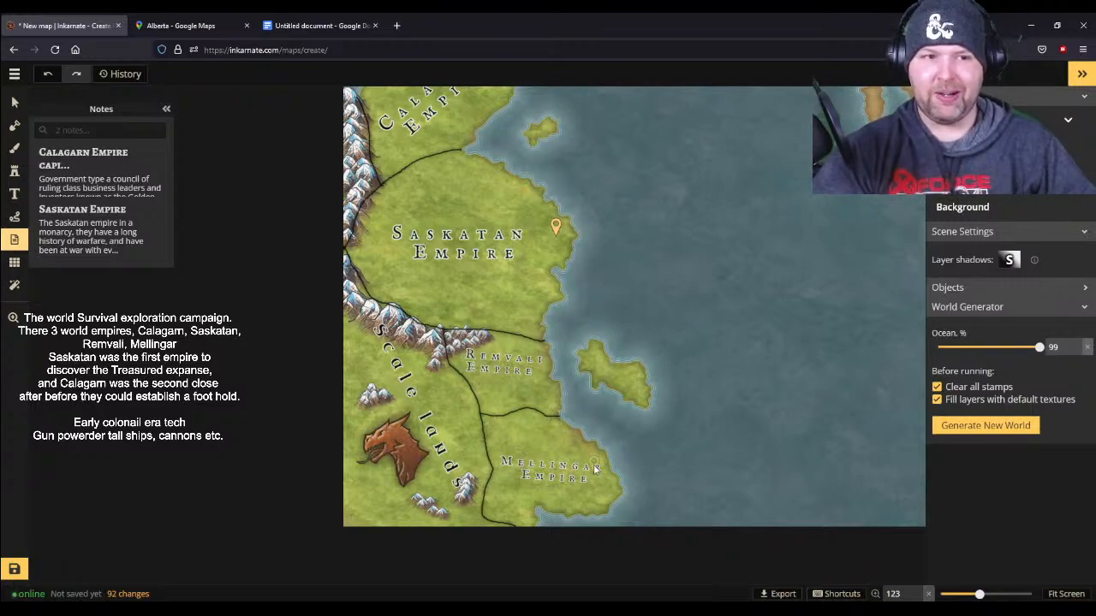
scroll(822, 312, "down", 1)
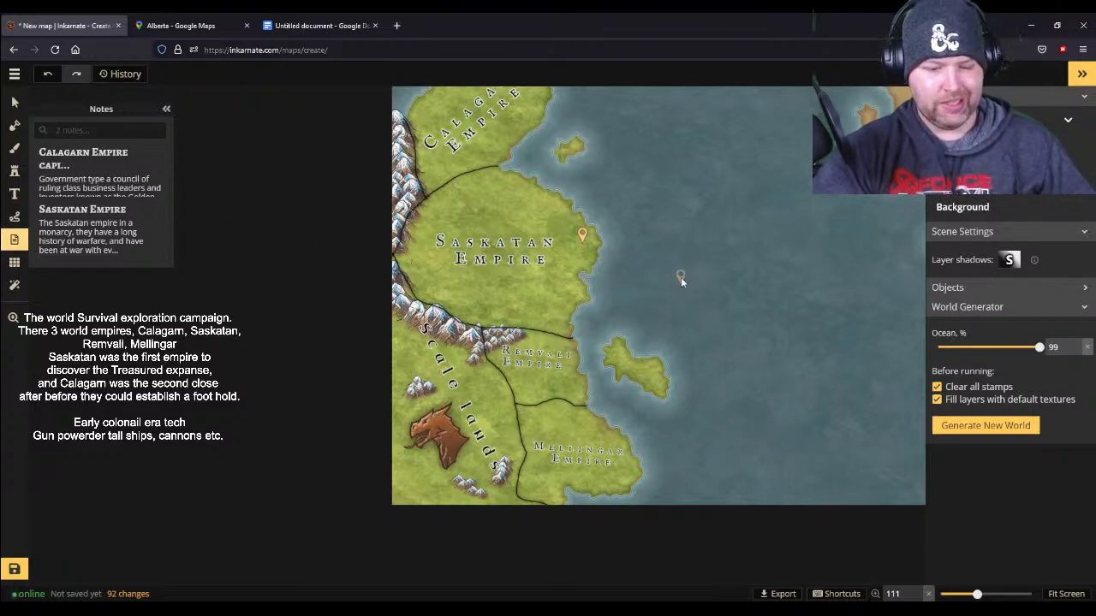
left_click_drag(875, 254, 474, 384)
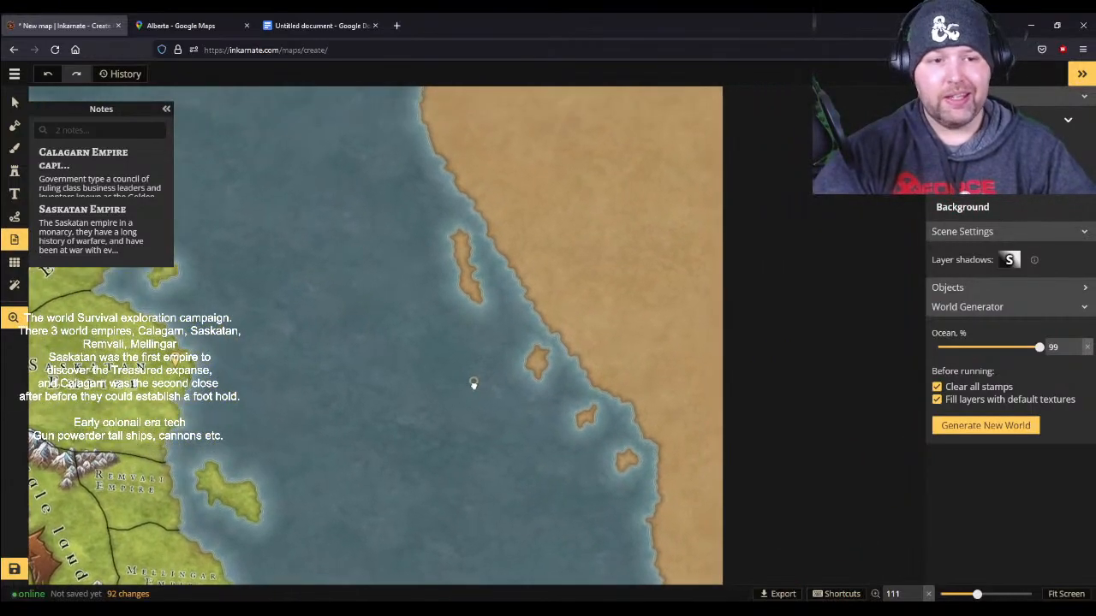
left_click(14, 147)
left_click(94, 171)
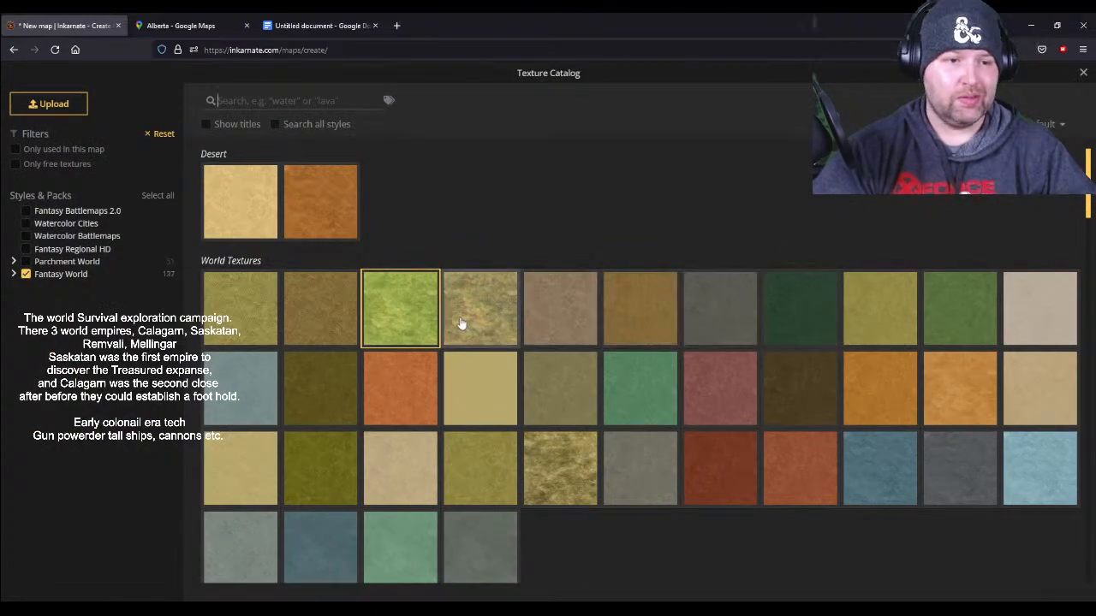
left_click(391, 316)
mouse_move(423, 116)
left_mouse_down()
mouse_move(757, 114)
mouse_move(435, 114)
mouse_move(659, 115)
mouse_move(704, 194)
mouse_move(673, 562)
mouse_move(725, 515)
mouse_move(706, 591)
mouse_move(623, 307)
mouse_move(656, 432)
mouse_move(683, 479)
mouse_move(636, 159)
mouse_move(719, 514)
mouse_move(587, 269)
mouse_move(417, 186)
mouse_move(578, 473)
mouse_move(613, 493)
mouse_move(454, 267)
mouse_move(624, 459)
mouse_move(673, 416)
mouse_move(504, 132)
mouse_move(528, 231)
mouse_move(623, 407)
mouse_move(428, 133)
mouse_move(585, 195)
mouse_move(662, 309)
mouse_move(556, 156)
mouse_move(461, 184)
mouse_move(684, 212)
mouse_move(532, 184)
mouse_move(669, 197)
mouse_move(727, 115)
mouse_move(479, 135)
left_mouse_up()
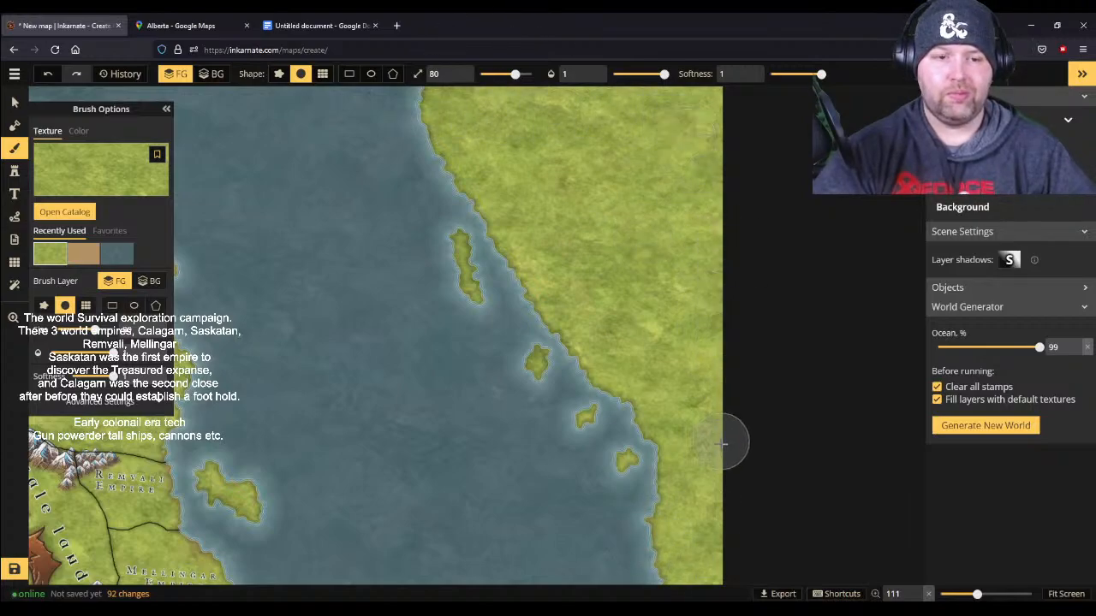
scroll(636, 398, "down", 5)
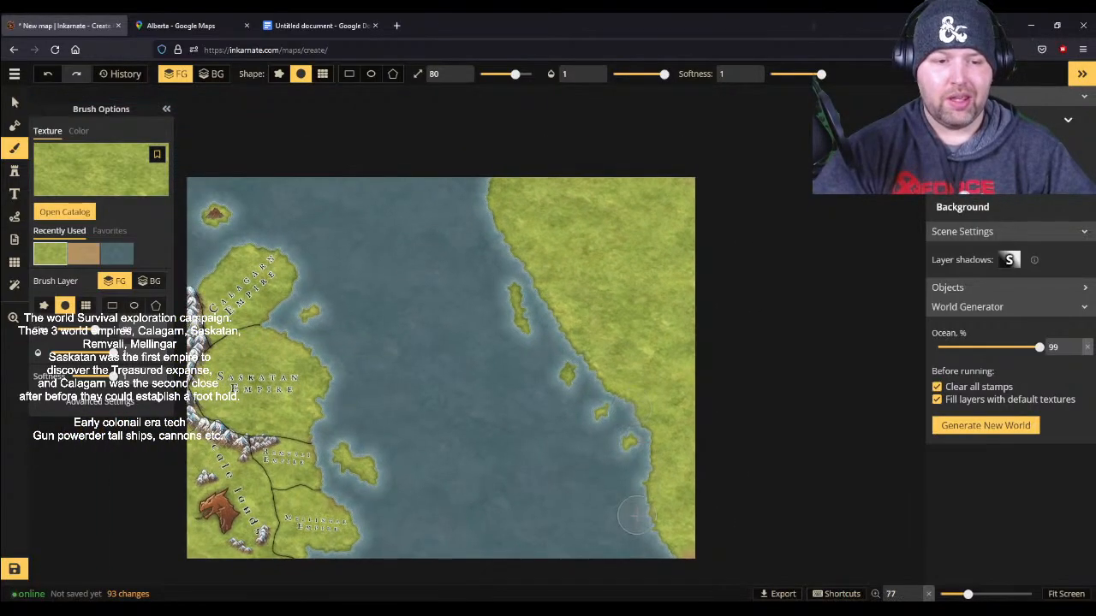
scroll(503, 421, "up", 1)
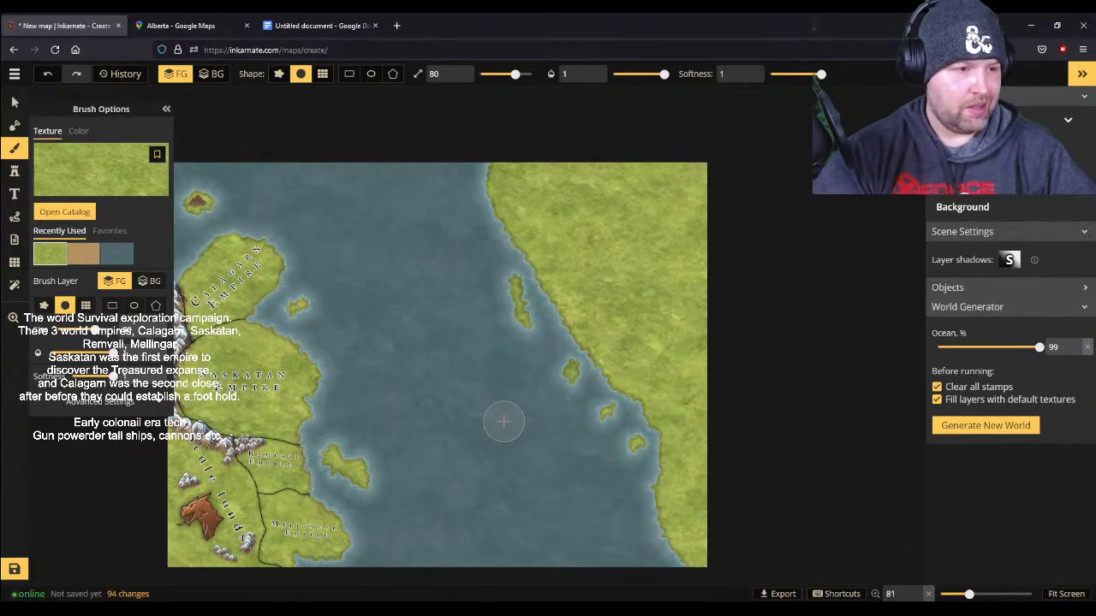
- Place a copy of the size 20 "Scale lands" text label, rotated 63, in the open sea between the continents
scroll(504, 421, "up", 3)
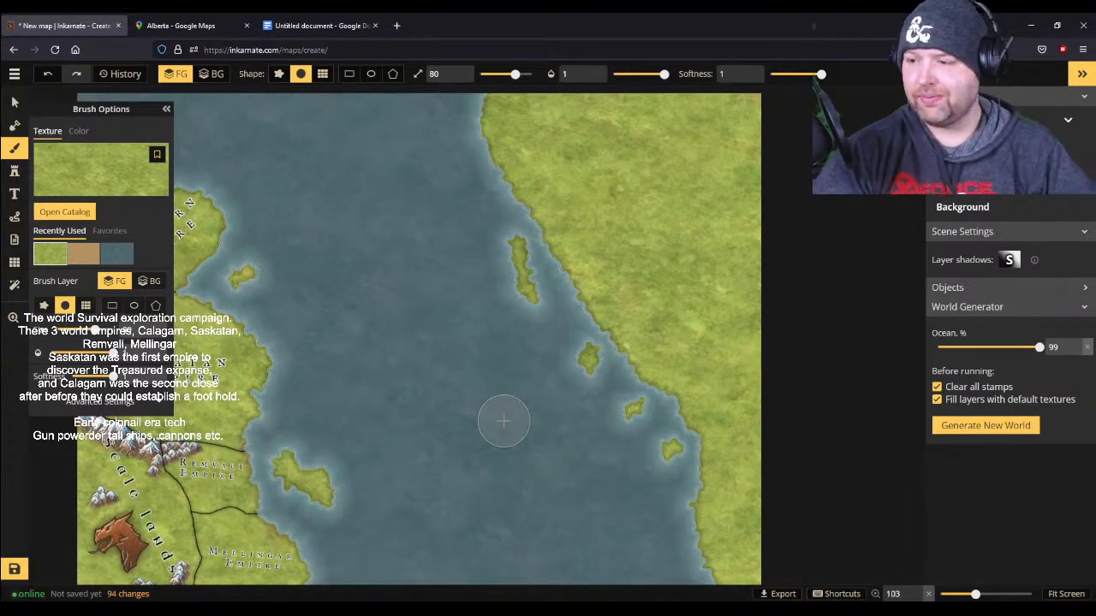
left_click(14, 194)
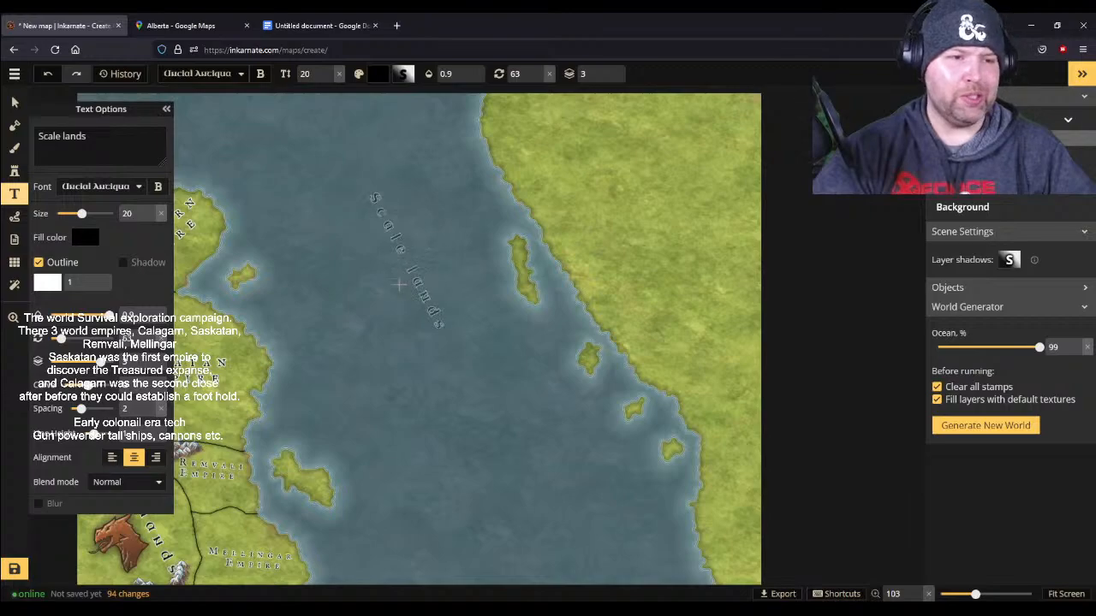
left_click(396, 306)
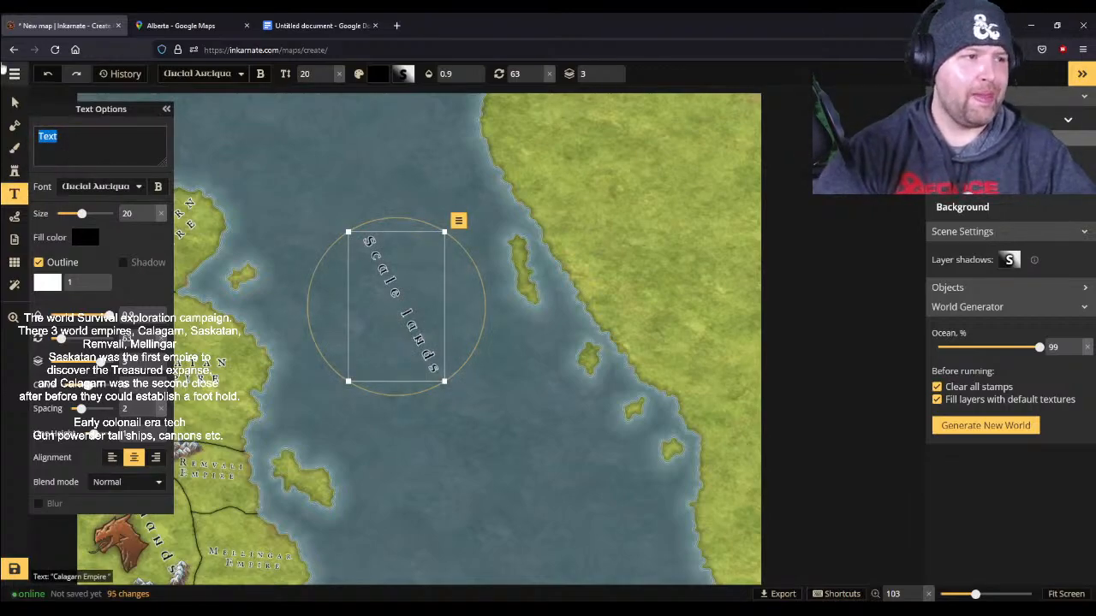
left_click(13, 102)
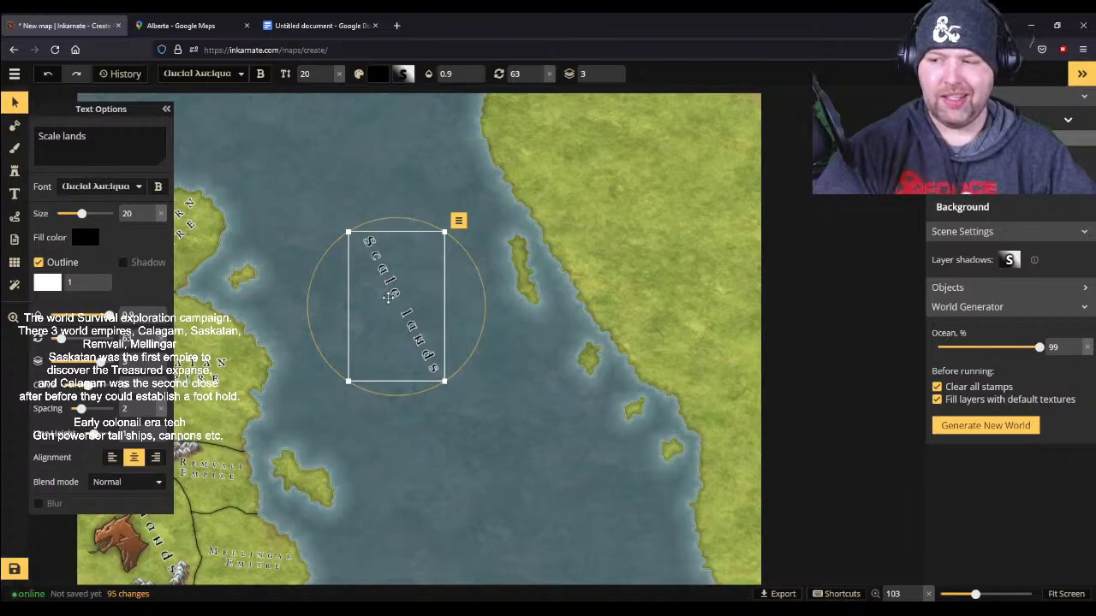
- Replace the text of the new sea label with "The Dread Tide Sea"
left_click(110, 140)
key("BackSpace")
key("BackSpace")
key("BackSpace")
key("BackSpace")
key("BackSpace")
key("BackSpace")
key("BackSpace")
key("BackSpace")
key("BackSpace")
key("BackSpace")
key("BackSpace")
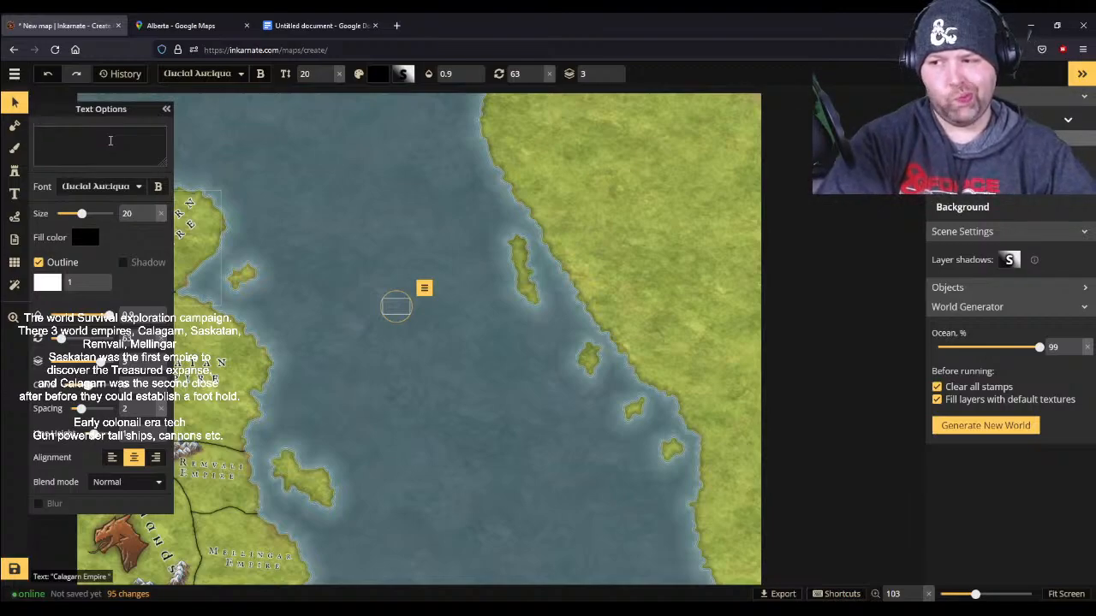
type("The")
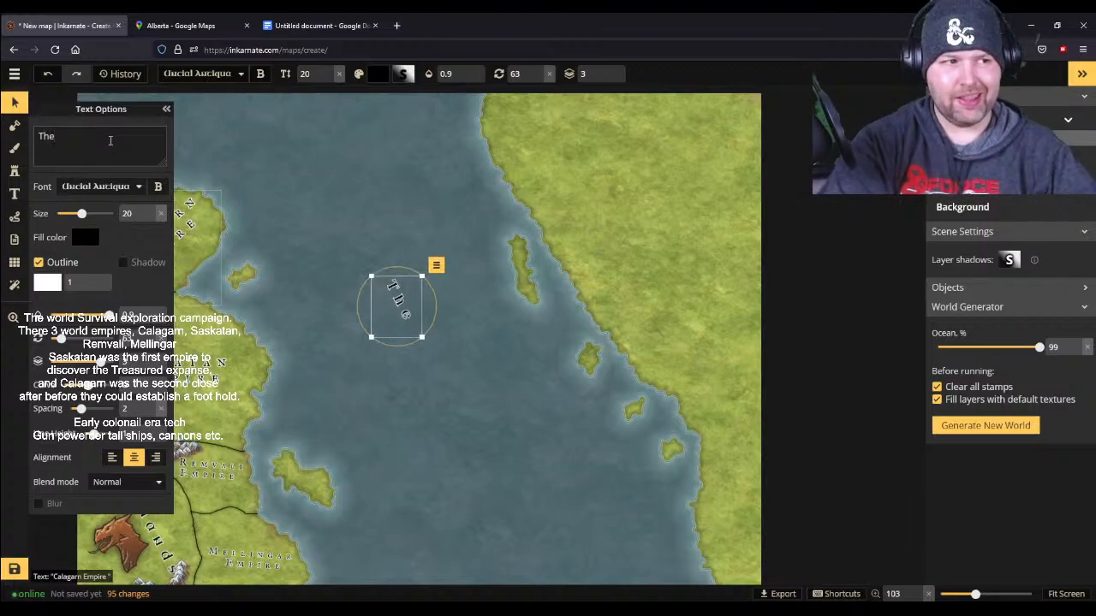
type(" fro")
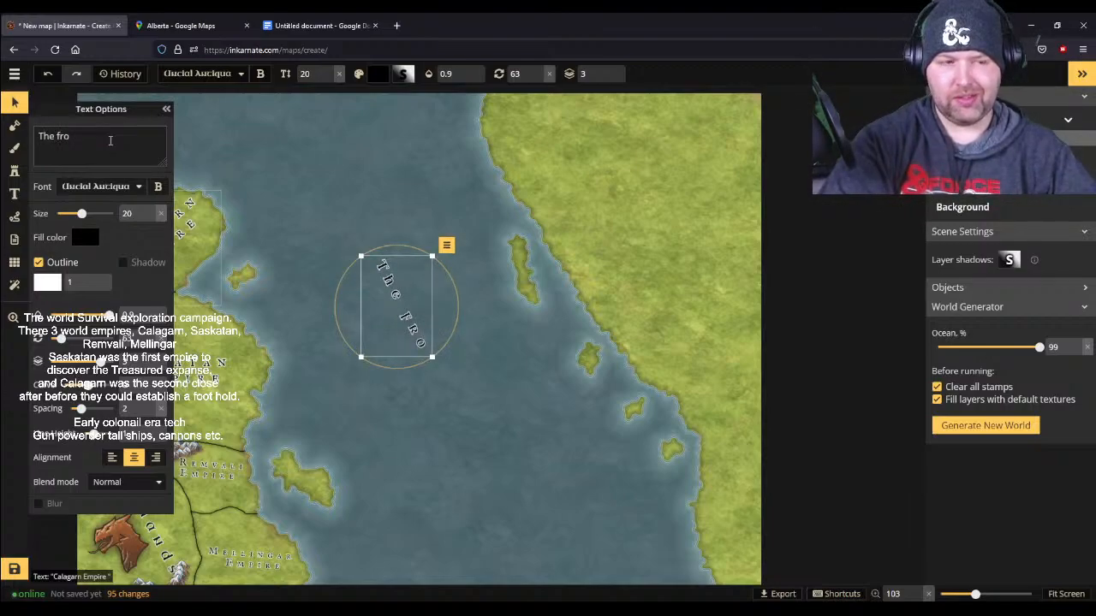
key("BackSpace")
key("BackSpace")
key("BackSpace")
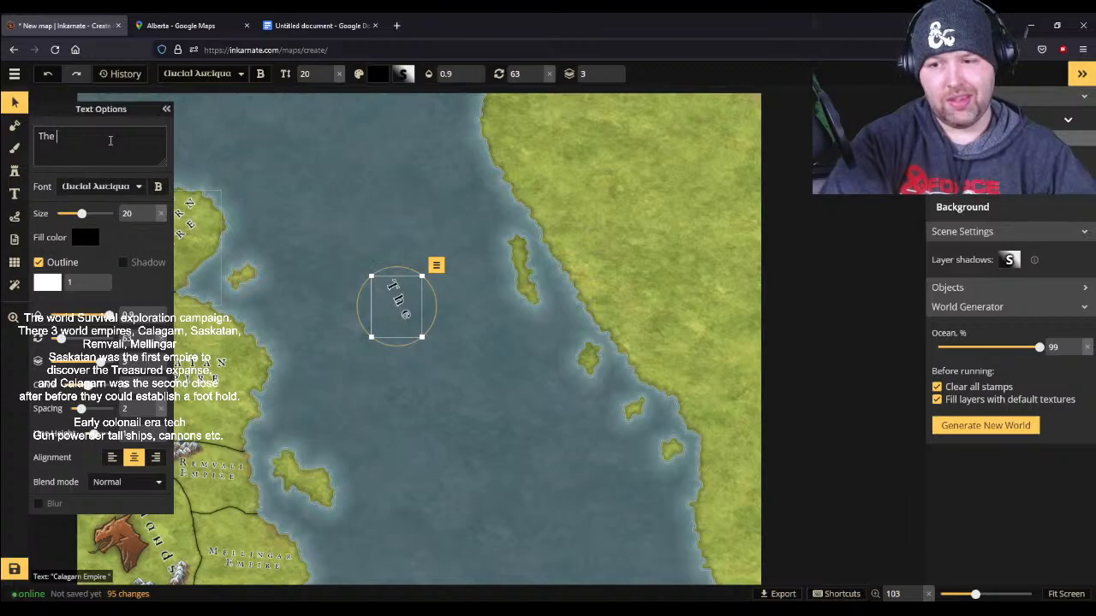
type("Dread ")
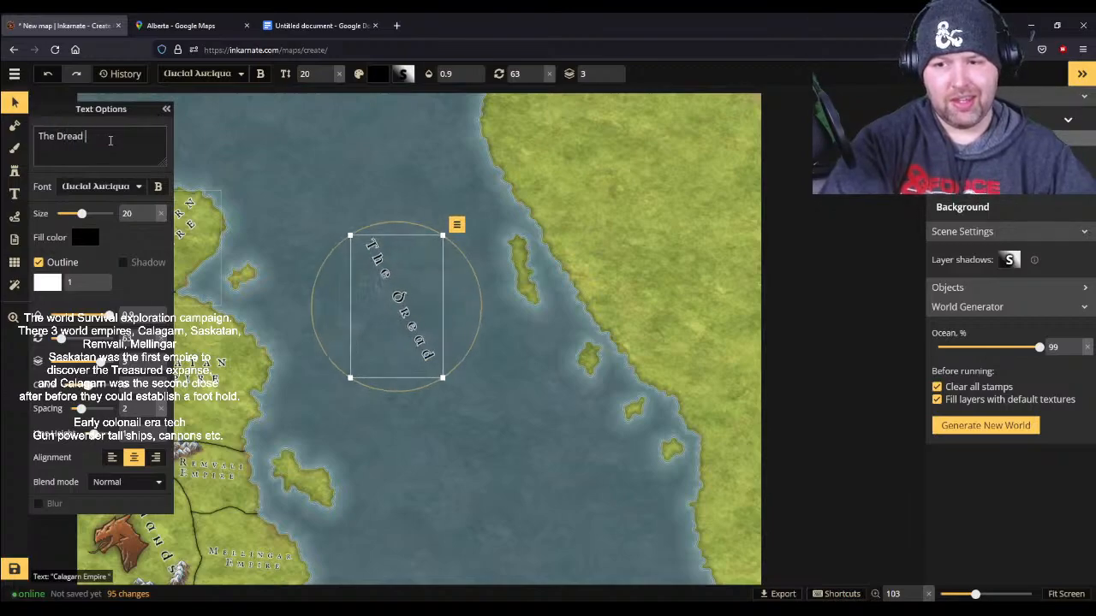
type("tide")
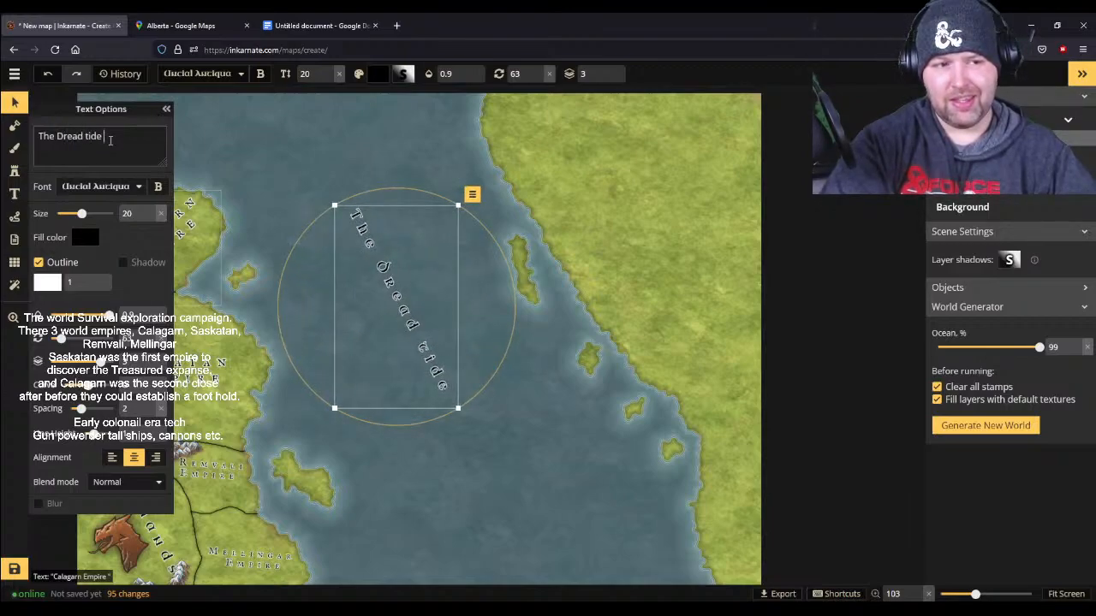
key("BackSpace")
key("BackSpace")
key("BackSpace")
key("BackSpace")
key("BackSpace")
type("Tide se")
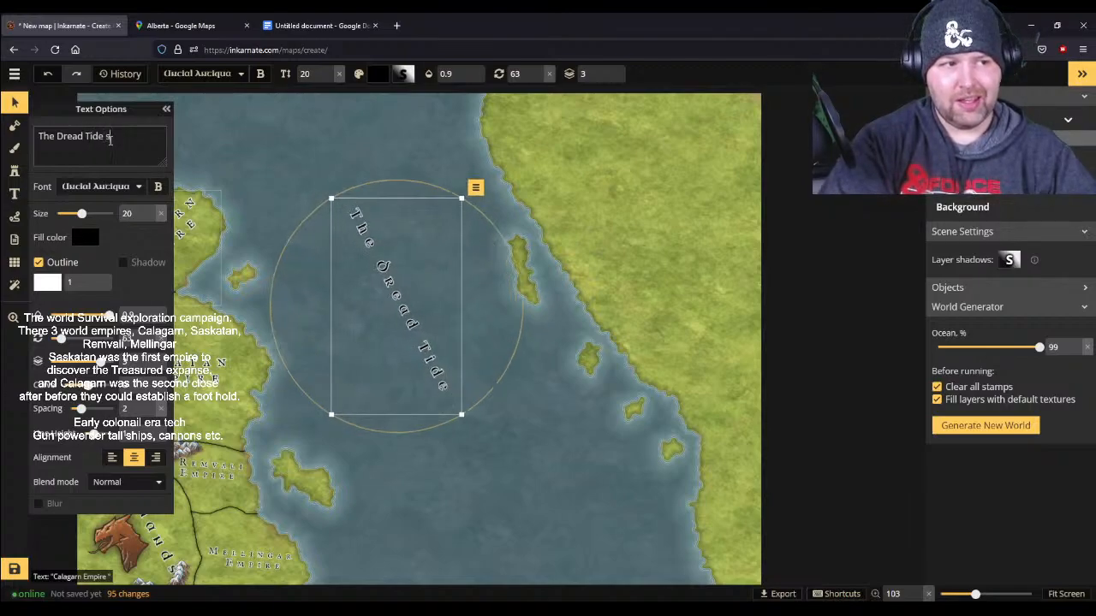
key("BackSpace")
key("BackSpace")
type("Sea")
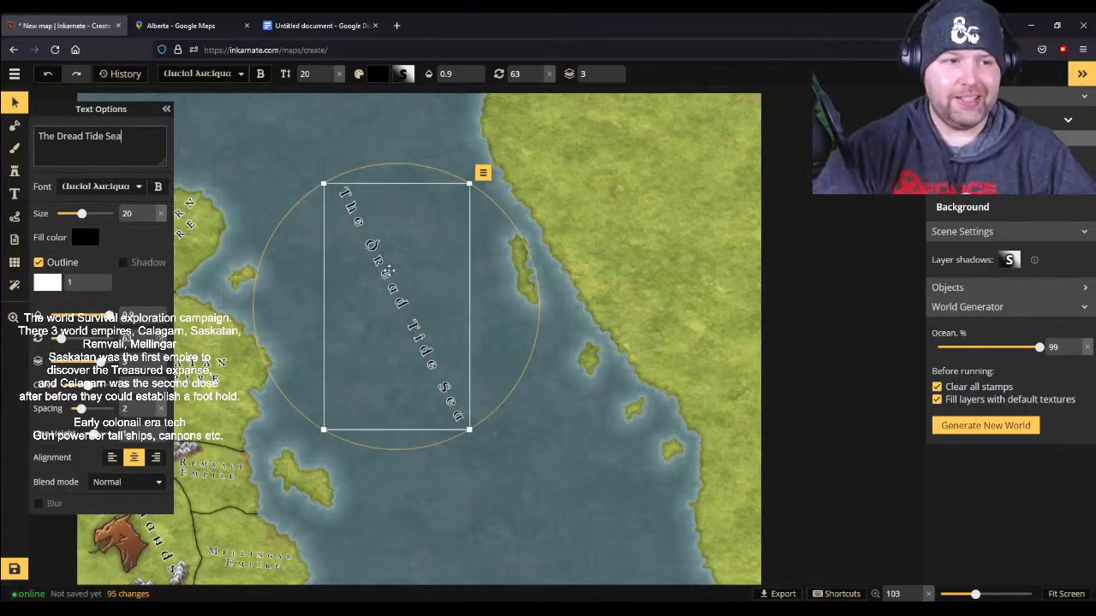
- Shift the Dread Tide Sea label slightly southeast toward the middle of the sea and deselect it
left_click_drag(388, 272, 409, 315)
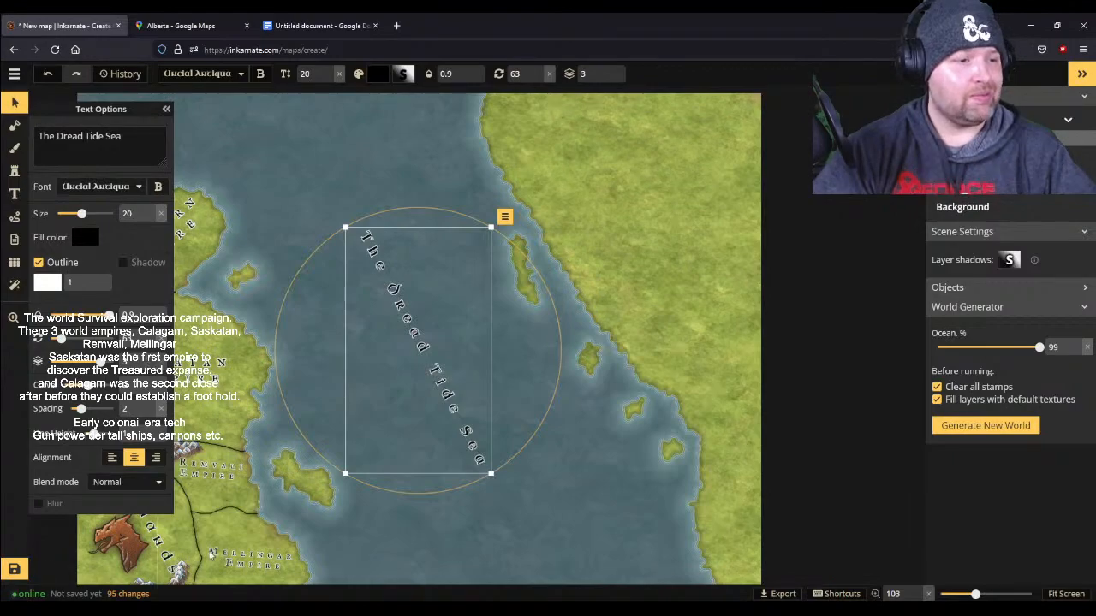
scroll(281, 521, "up", 1)
scroll(281, 520, "down", 1)
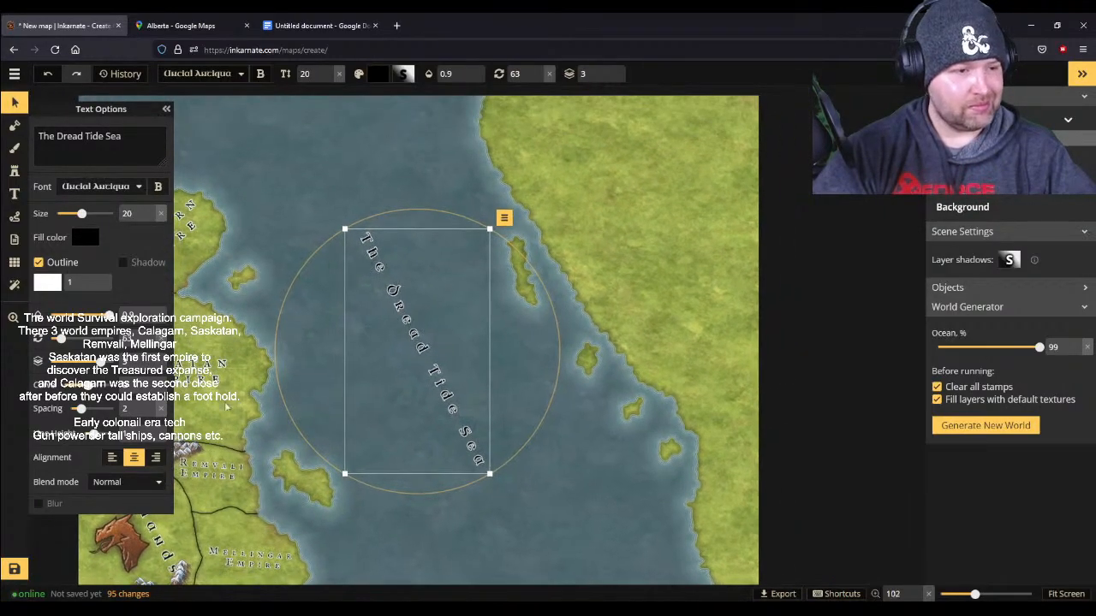
left_click(14, 103)
scroll(271, 469, "up", 3)
mouse_move(270, 456)
left_mouse_down()
mouse_move(305, 380)
mouse_move(271, 454)
left_mouse_up()
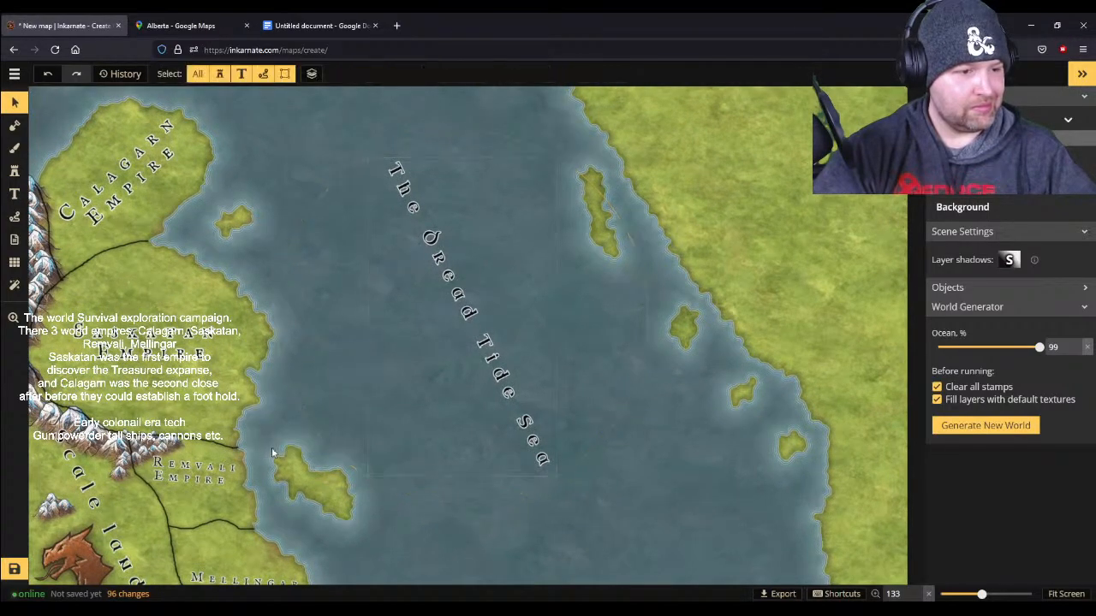
scroll(271, 453, "down", 1)
key("space")
left_click_drag(472, 519, 627, 326)
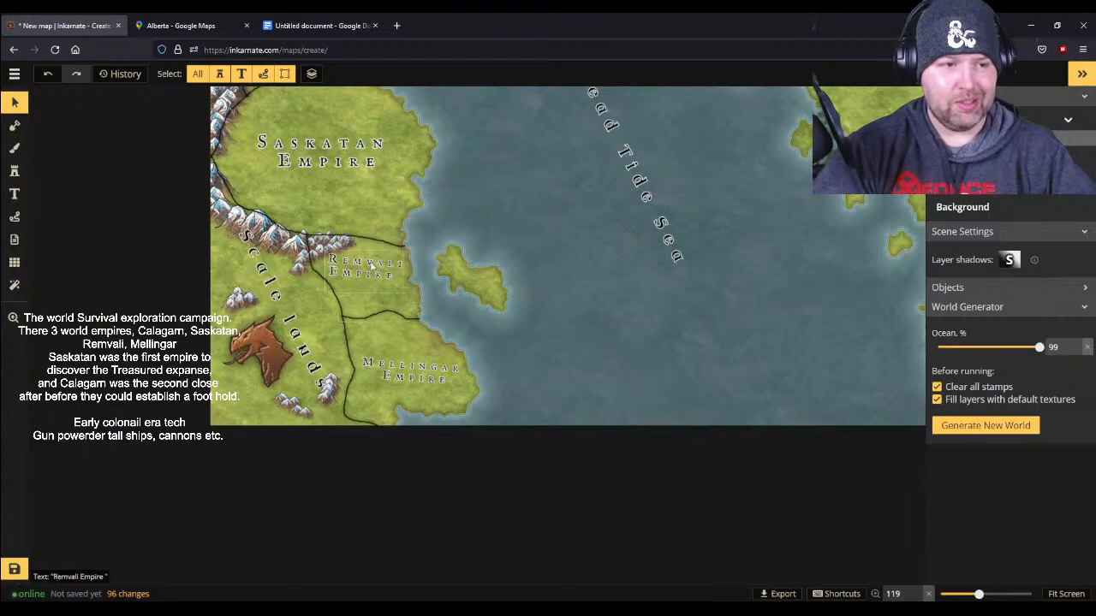
- Switch to the Google Docs to-do list and add the bullet "Think about how mellingar and Remvalli work and how they fit into things."
left_click(294, 22)
left_click(459, 267)
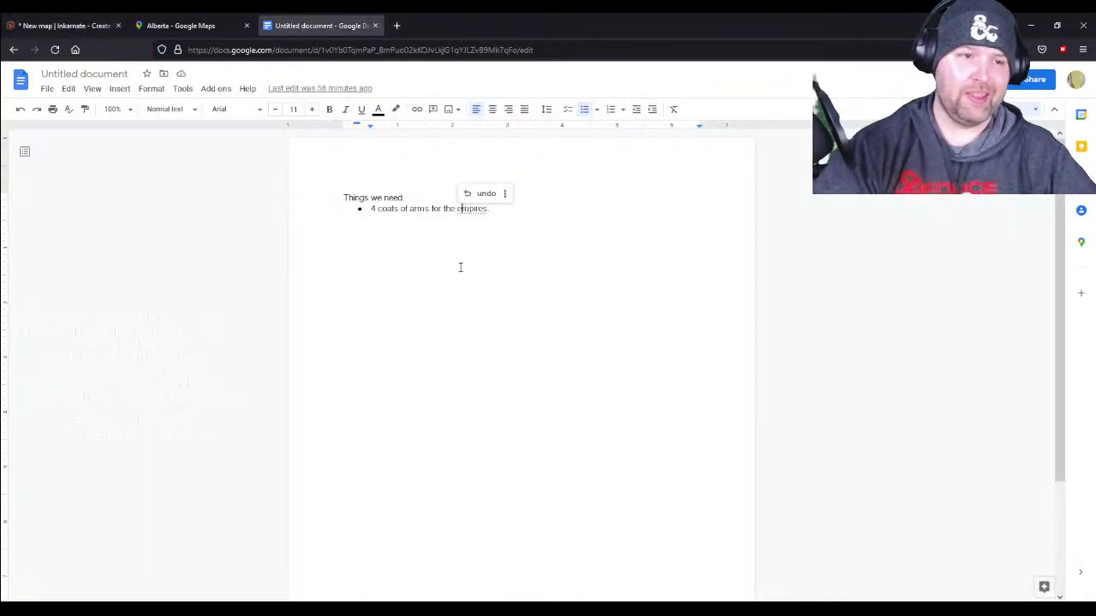
left_click(495, 224)
key("Return")
type("Think about how ")
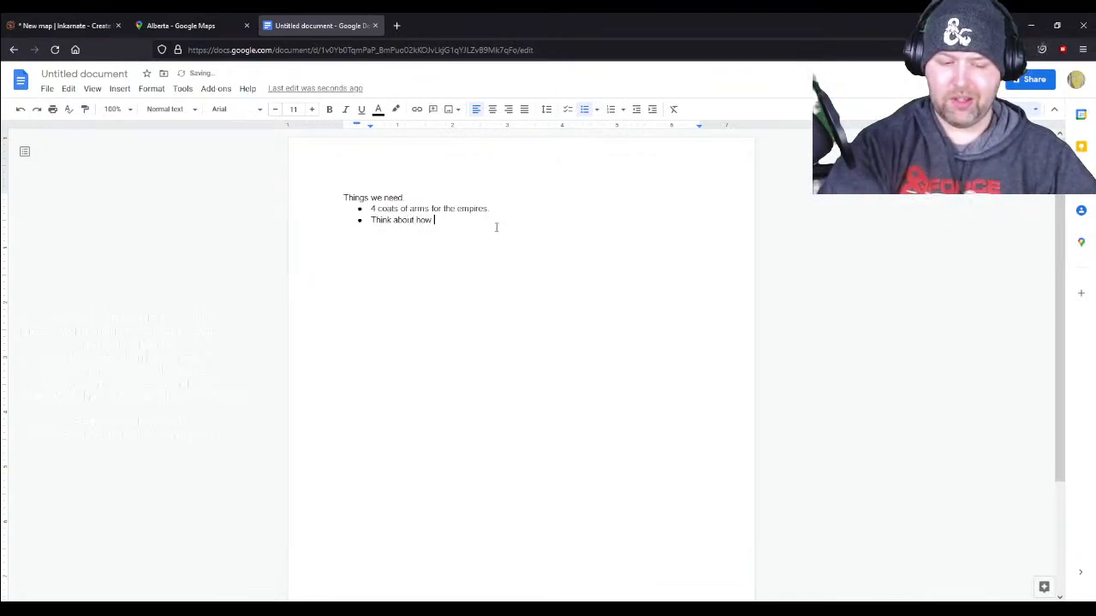
type("mellingar")
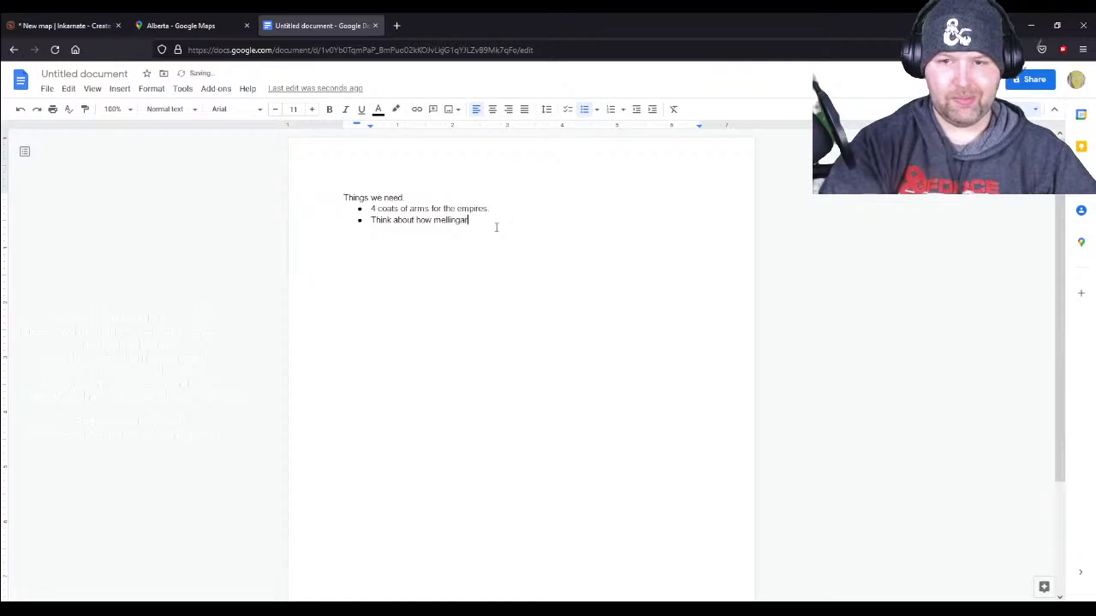
type(" and Re")
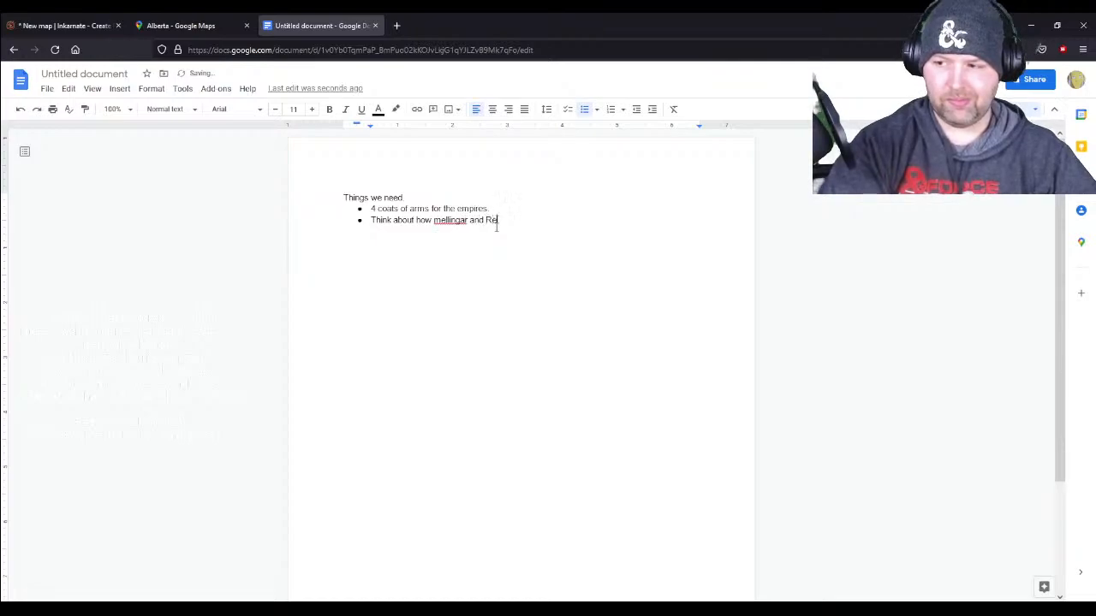
type("mvalli work and how")
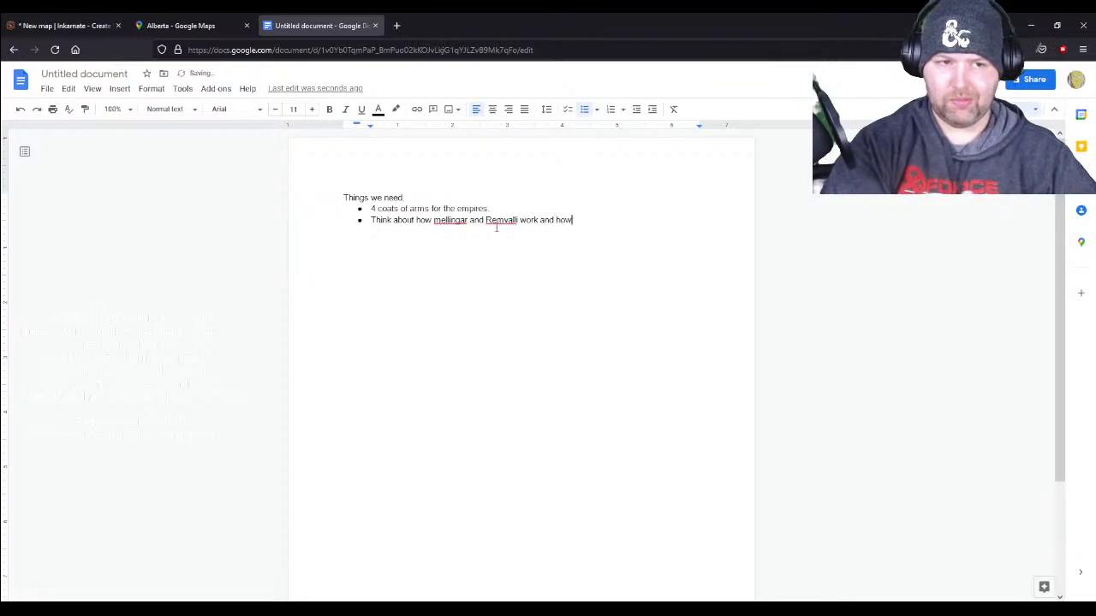
type(" they fit into thi")
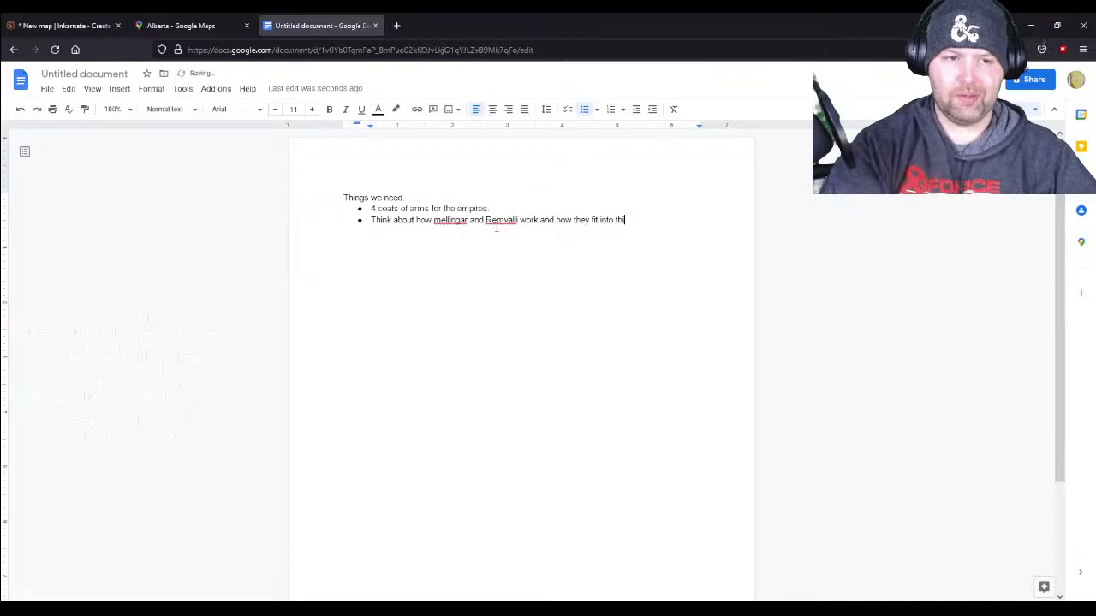
type("ngs.")
- Add another bullet to the to-do list reading "Name capitol cities,"
key("Return")
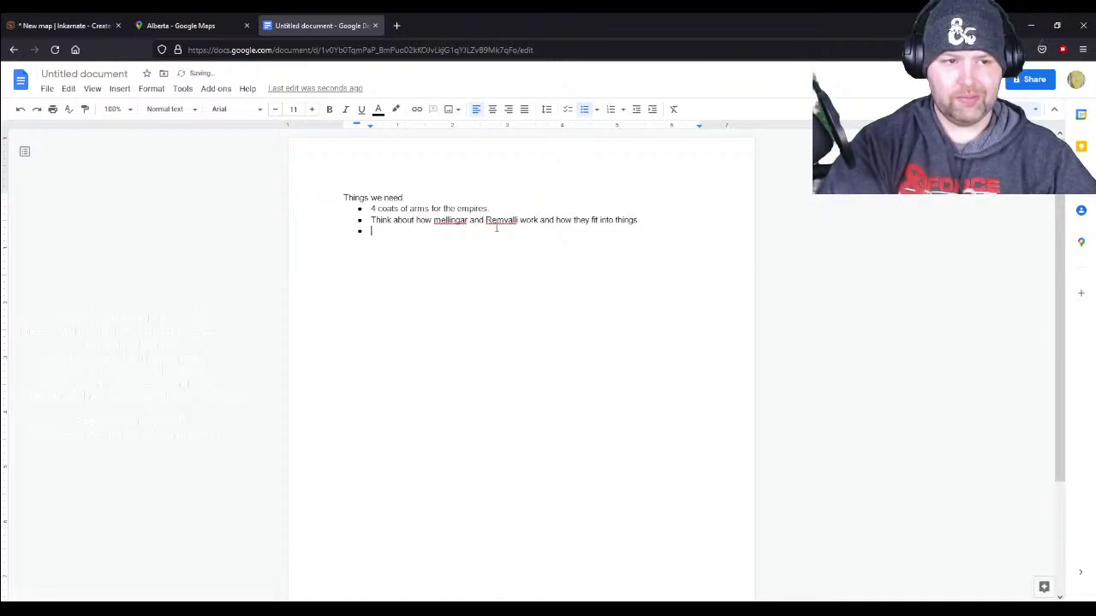
type("Name cap")
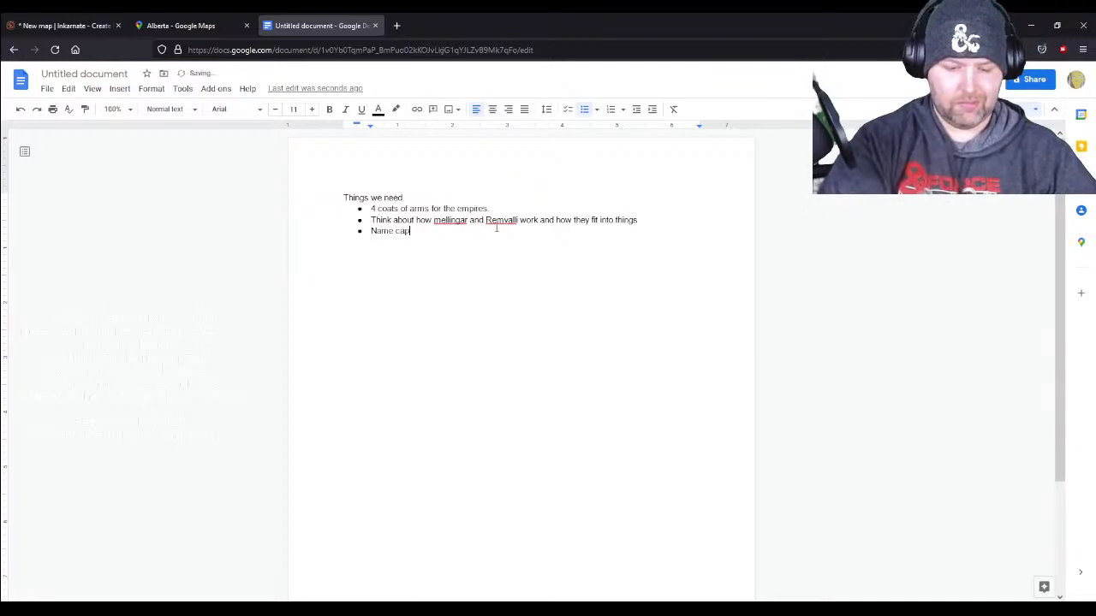
type("itol cities,")
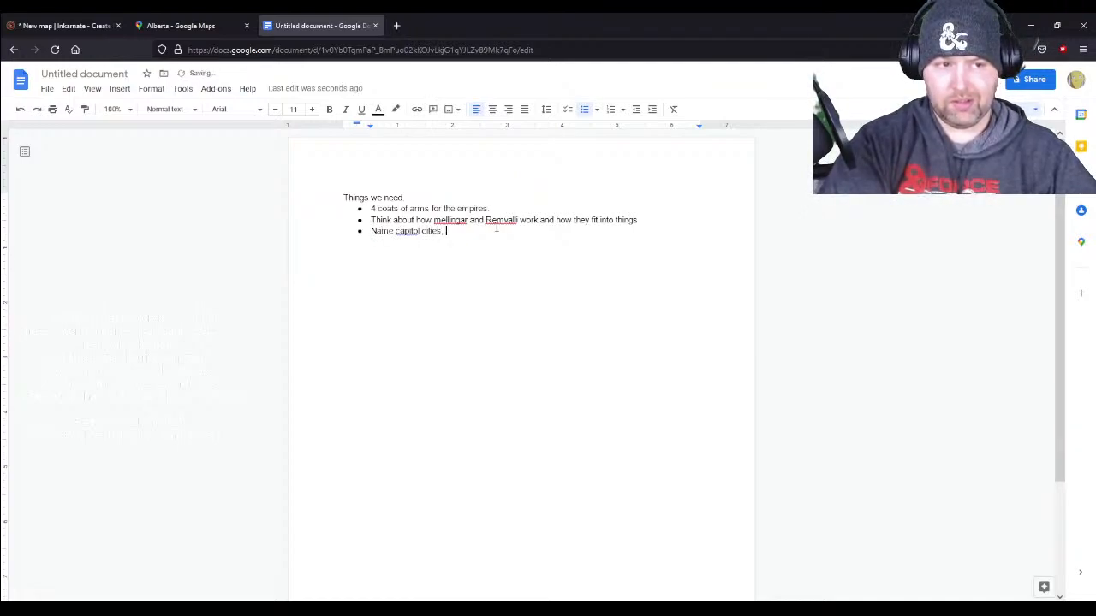
- Add a bullet to the to-do list reading "Think harder about how the scale lands work." and start another bullet
key("Return")
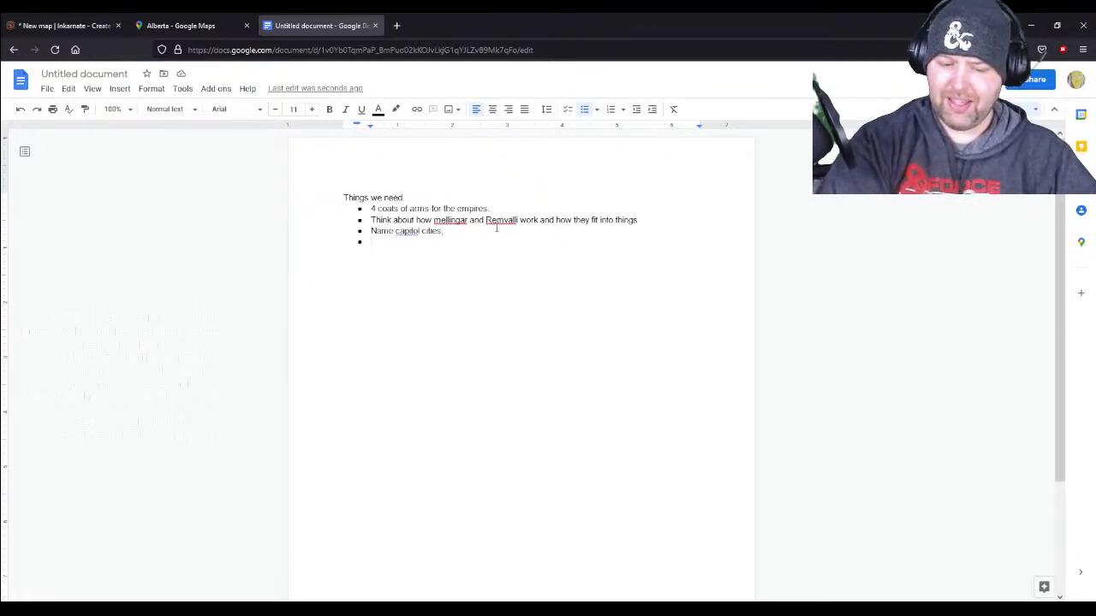
type("Think h")
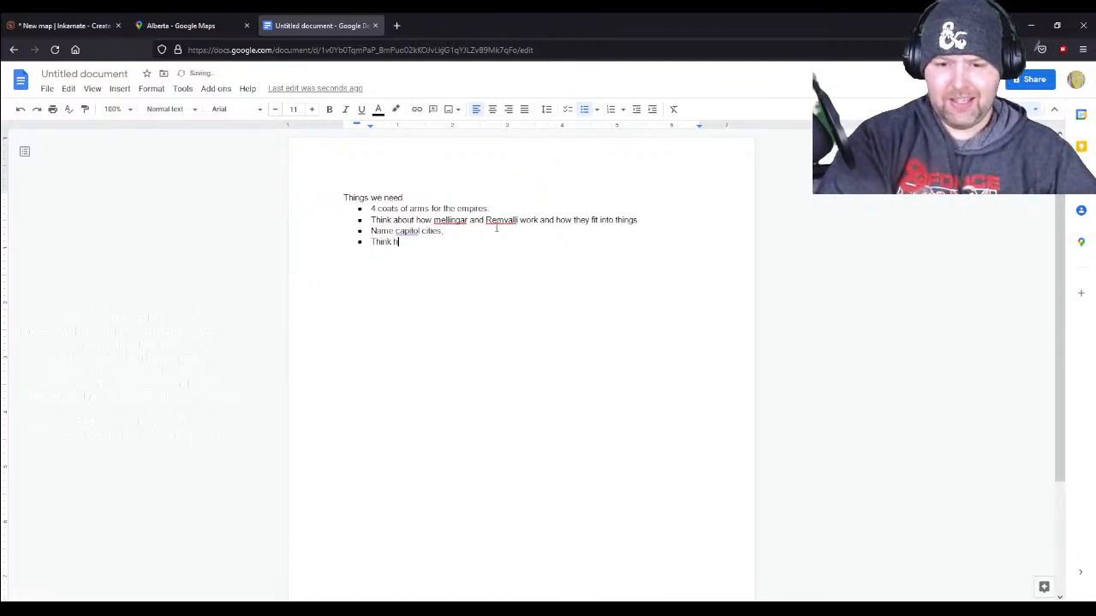
type("arder about how the scale ")
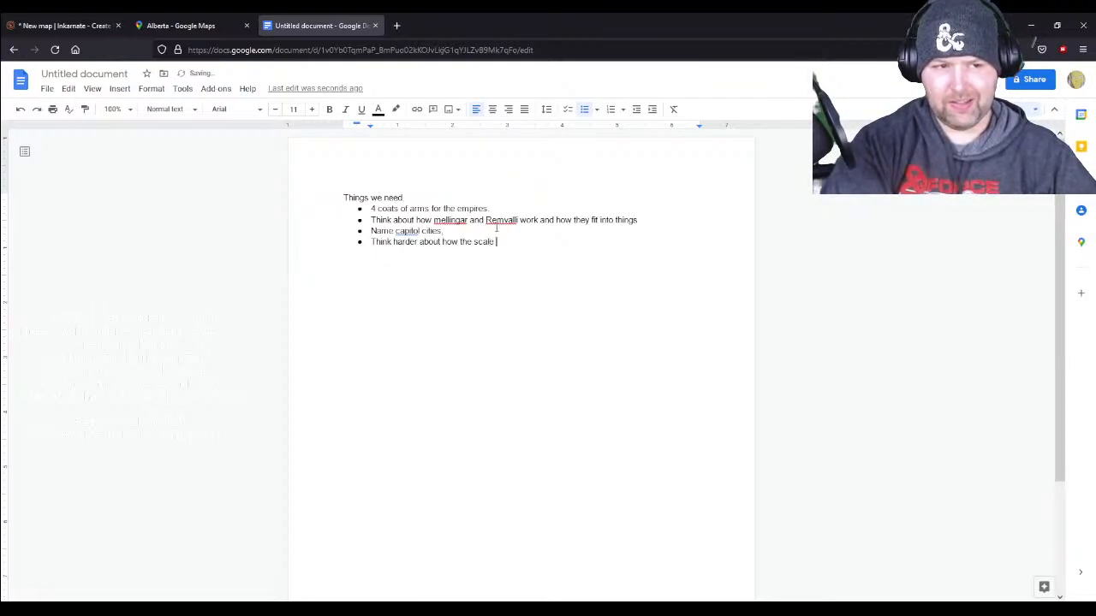
type("lands work.")
key("Return")
- Switch back to the Inkarnate map and place a new slanted text label on the large eastern continent
left_click(157, 21)
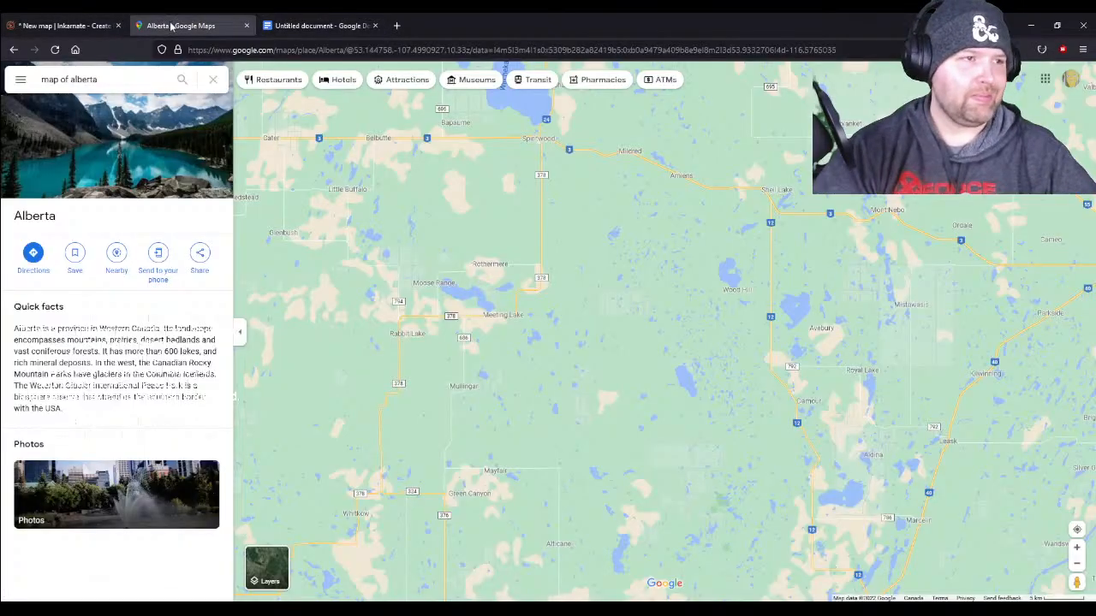
left_click(90, 17)
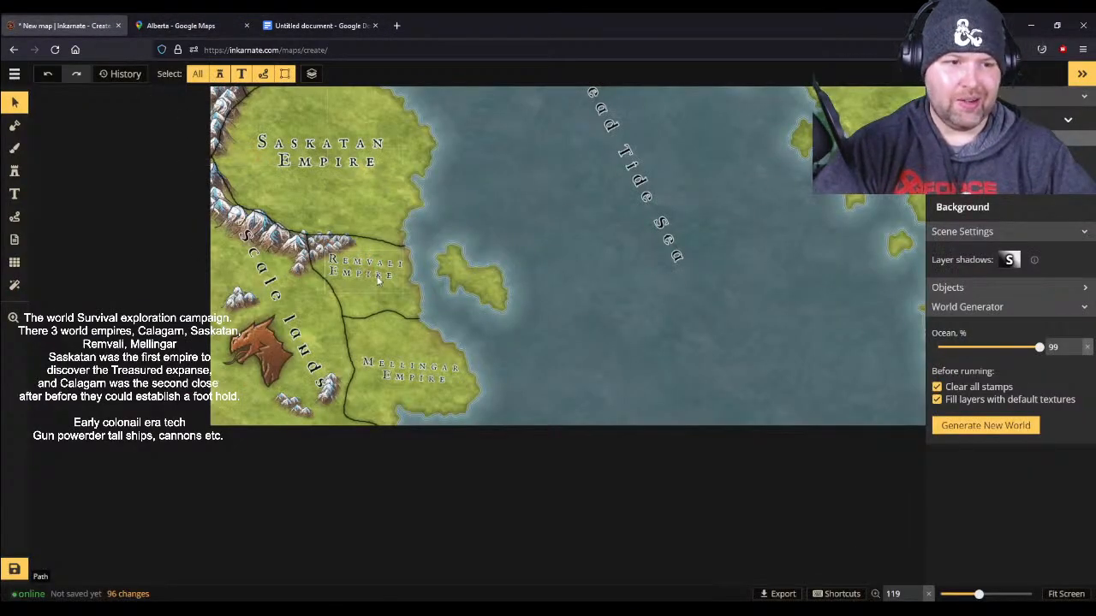
left_click_drag(721, 135, 563, 369)
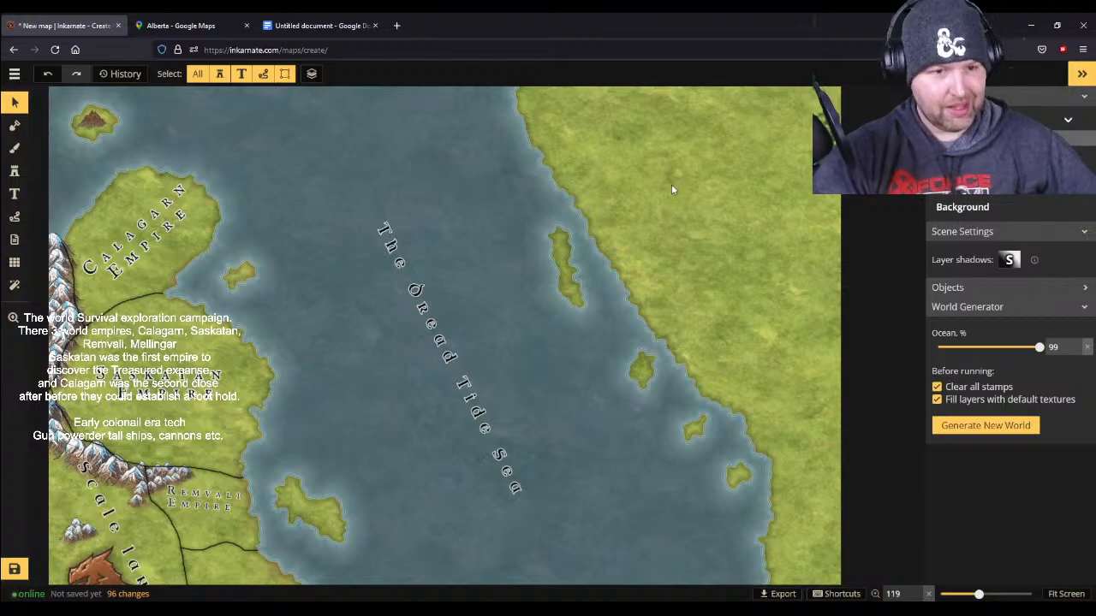
left_click(13, 193)
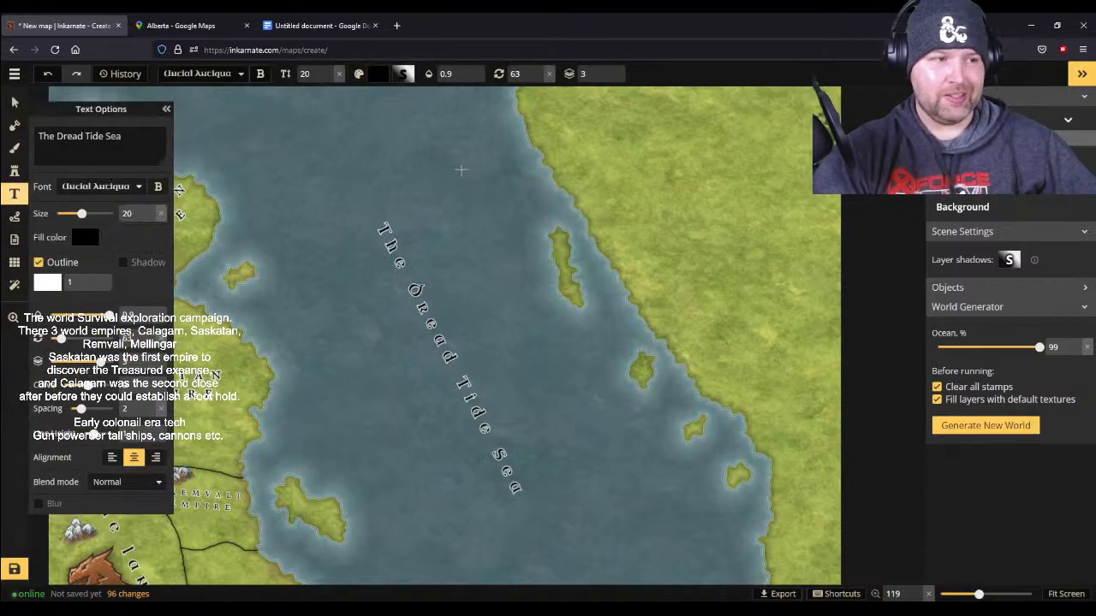
left_click(635, 119)
left_click_drag(650, 121, 743, 275)
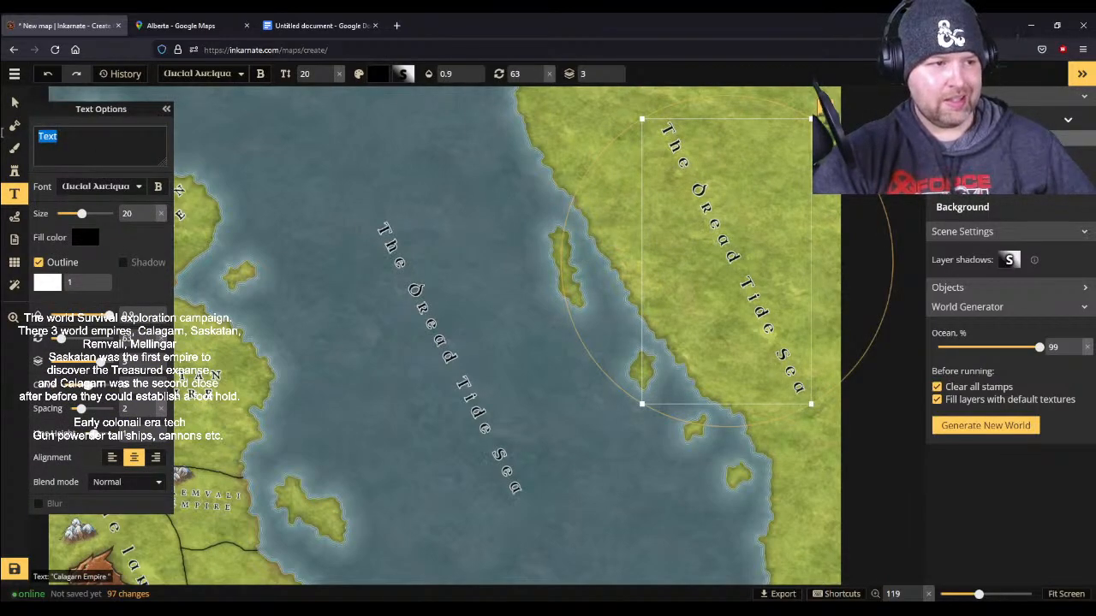
left_click(13, 104)
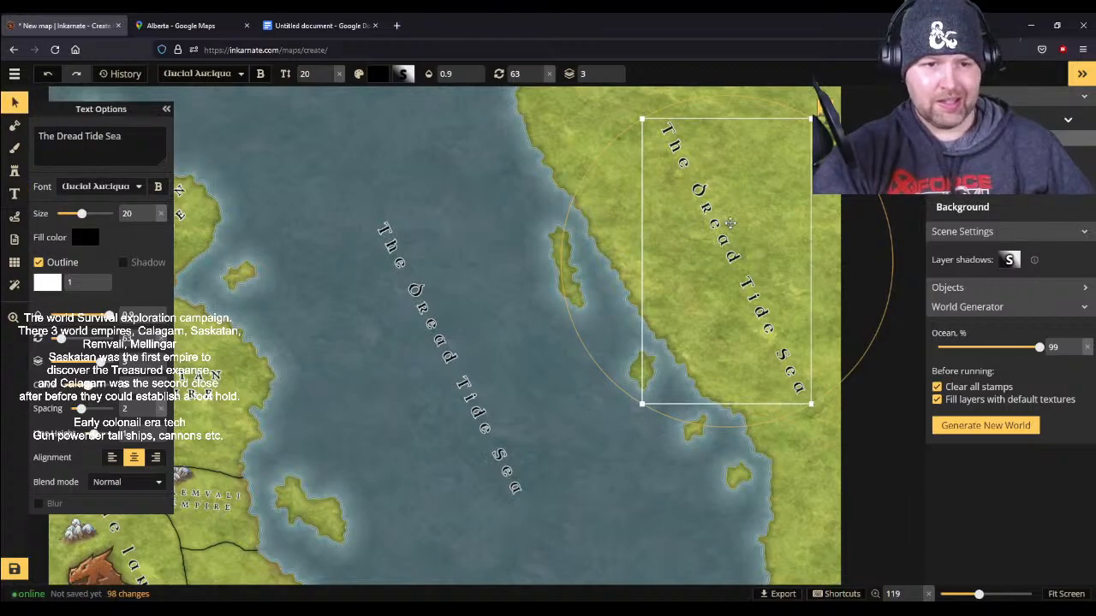
- Replace the text of the eastern continent's label with "The Treasured Expanse" and deselect it
triple_click(152, 130)
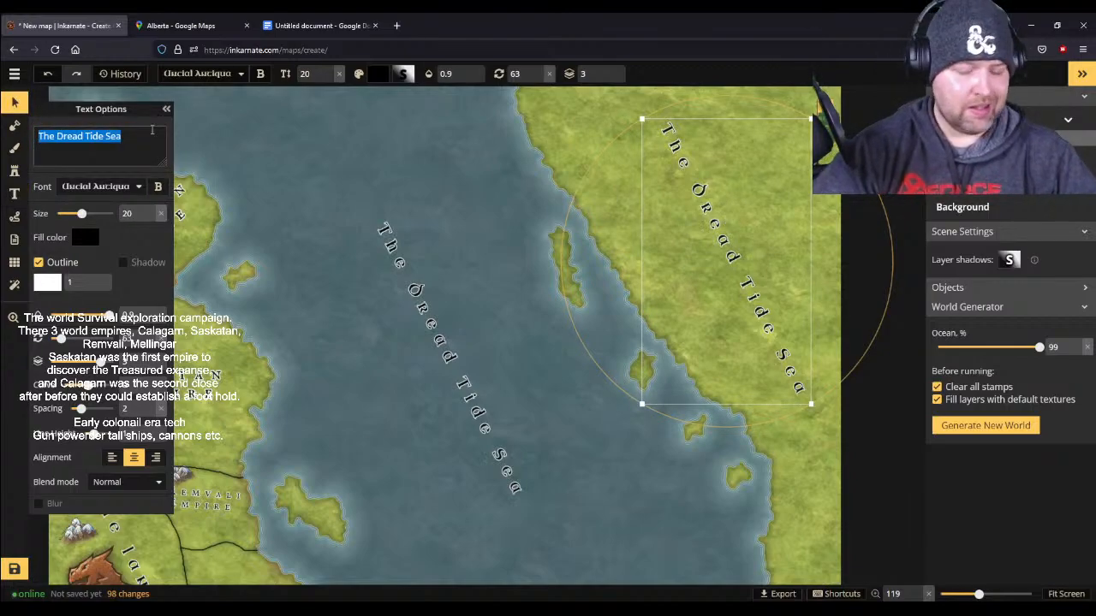
key("BackSpace")
type("The Treasured e")
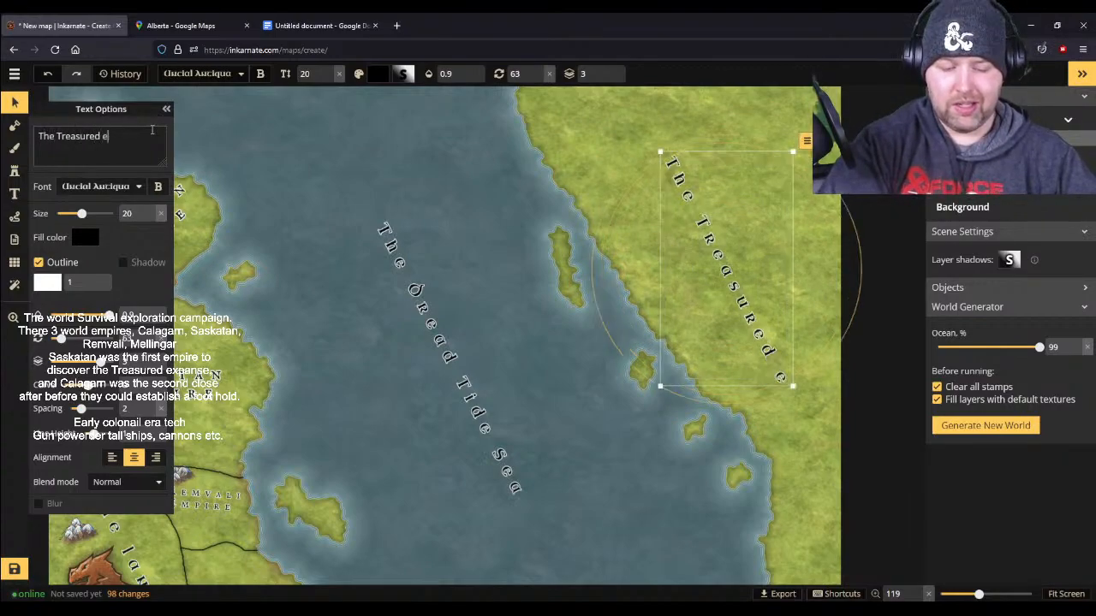
type("xpanse")
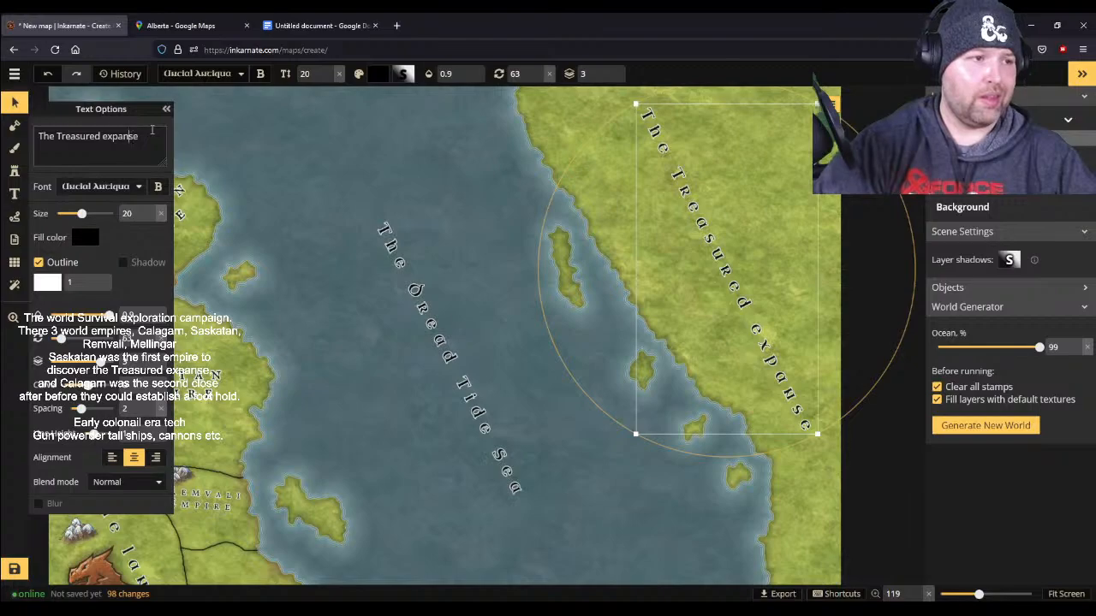
key("BackSpace")
type("E")
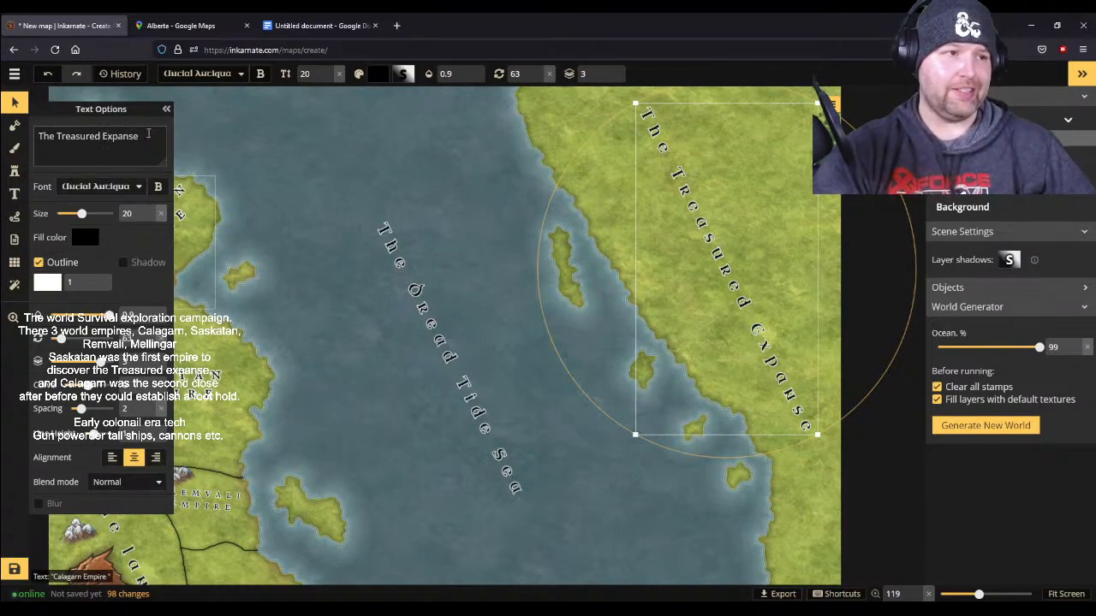
left_click(387, 367)
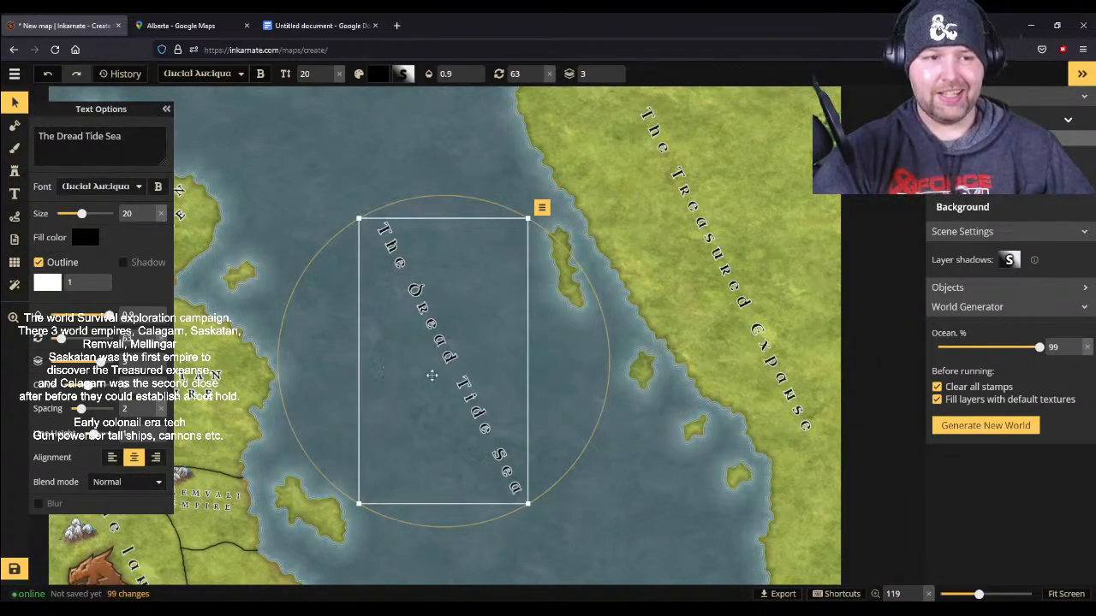
scroll(646, 428, "down", 3)
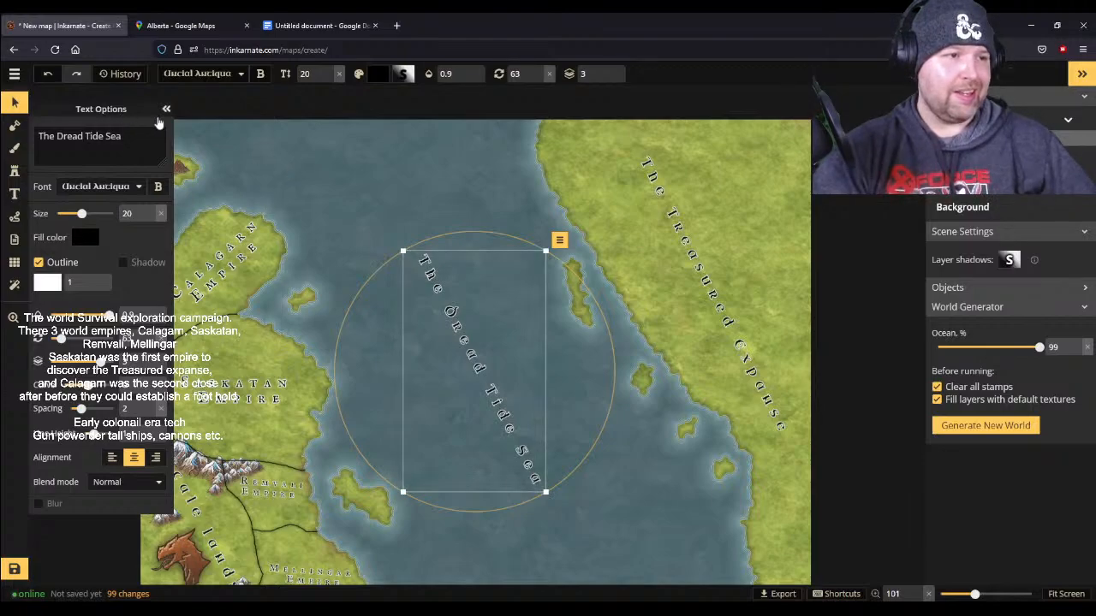
left_click(166, 109)
left_click_drag(343, 214, 374, 196)
scroll(374, 213, "down", 1)
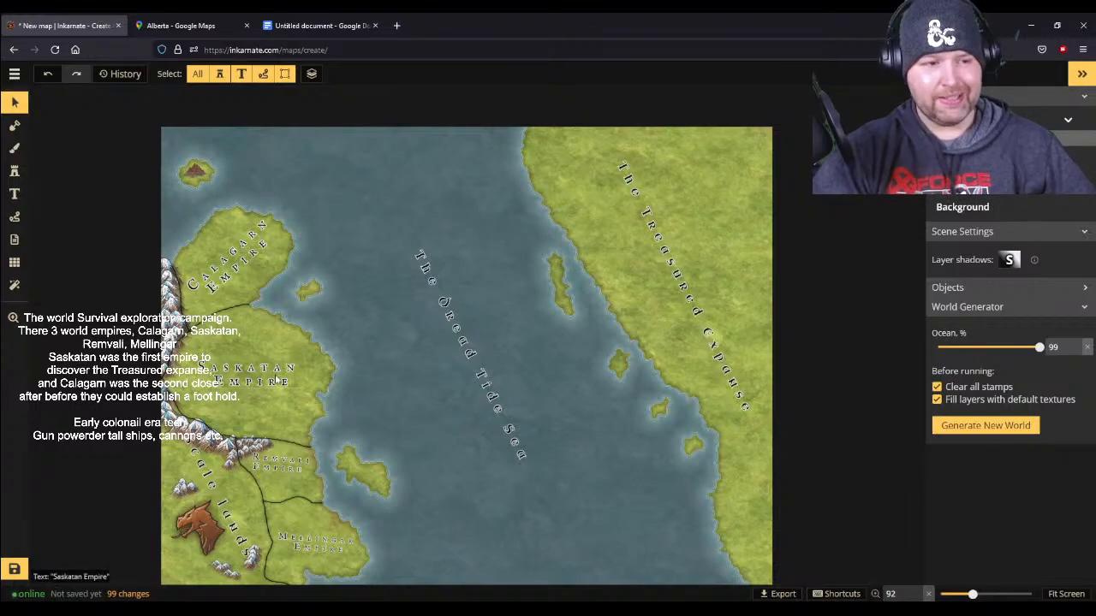
- In the Google Docs to-do list, add "Think a little more of the Saskatan nationa identity, how does the government work." and start another bullet
left_click(320, 24)
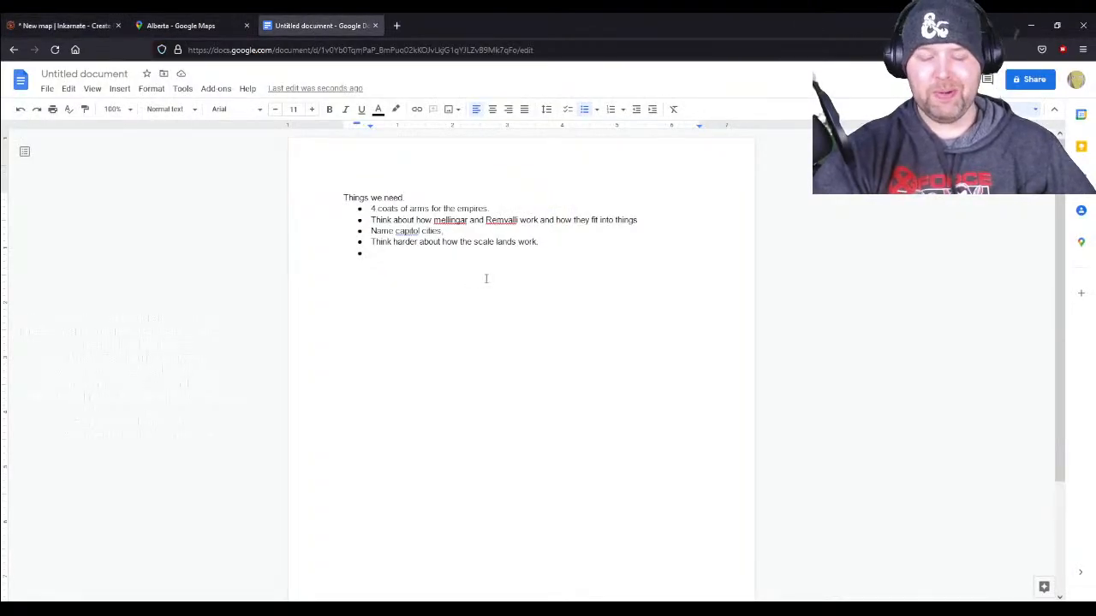
type("Thi")
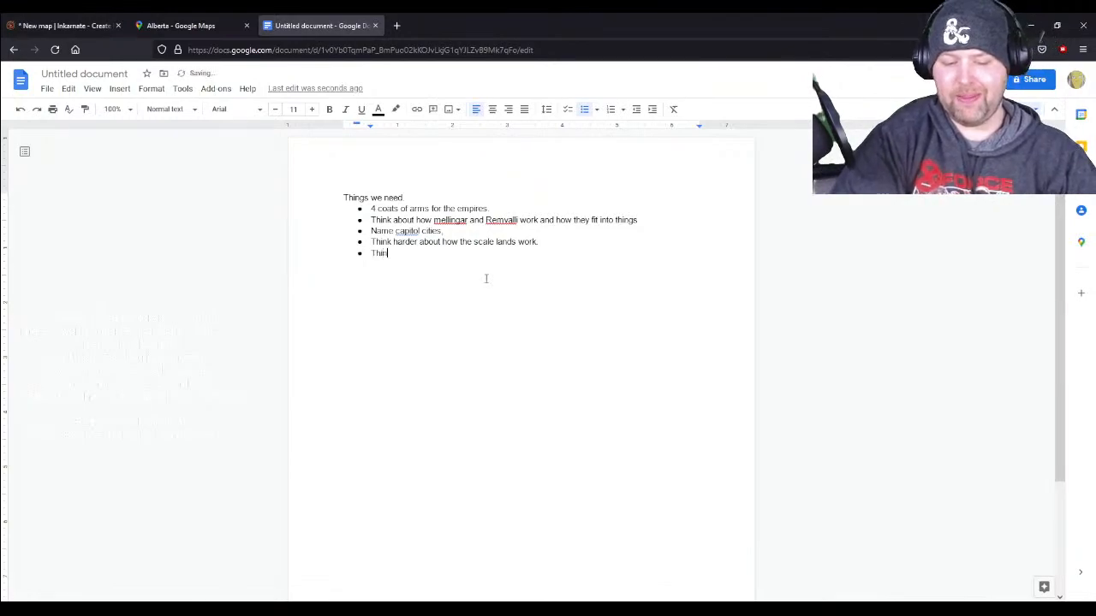
type("nk a lit")
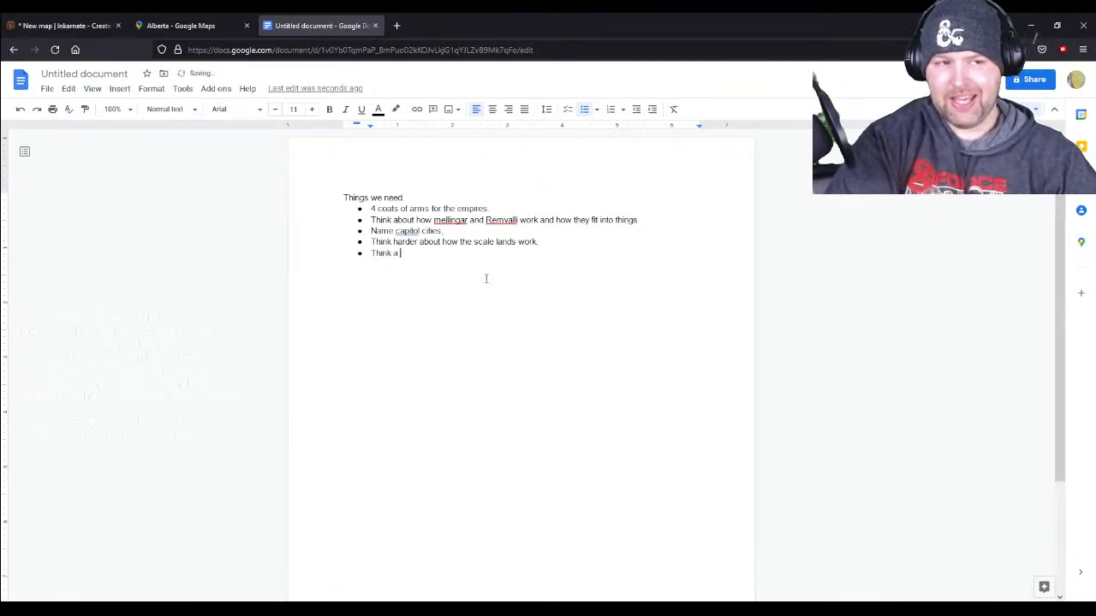
type("tle more of the Sa")
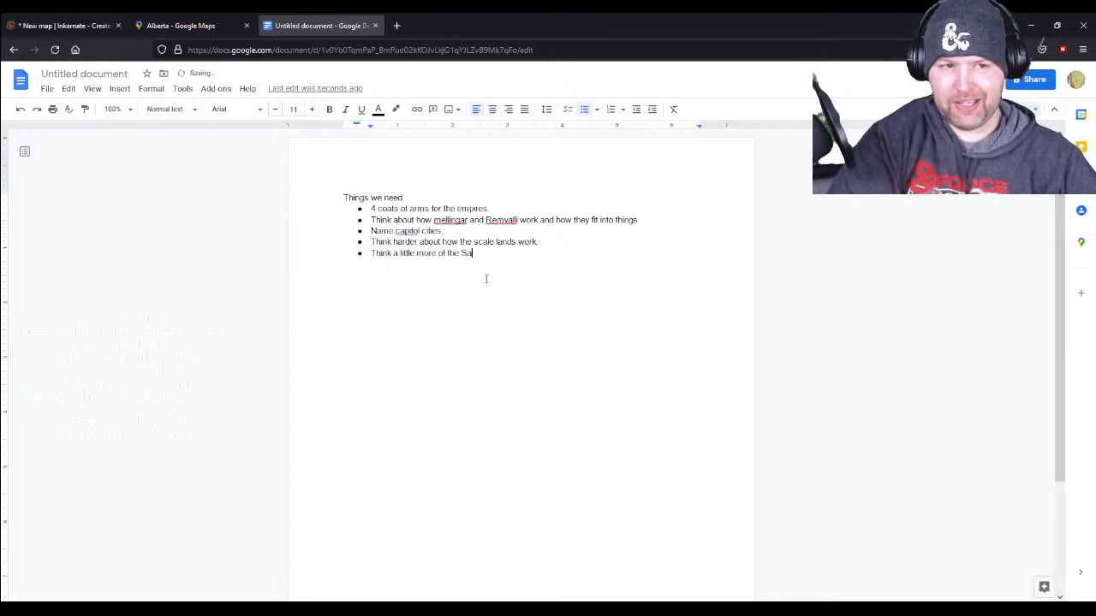
type("skatan nationa")
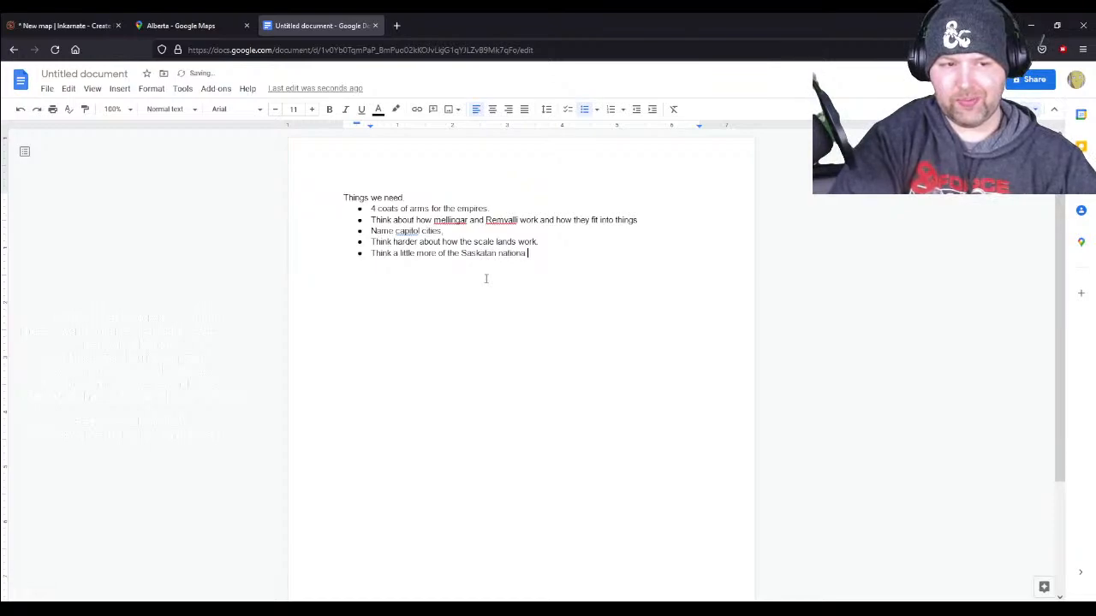
type(" identi")
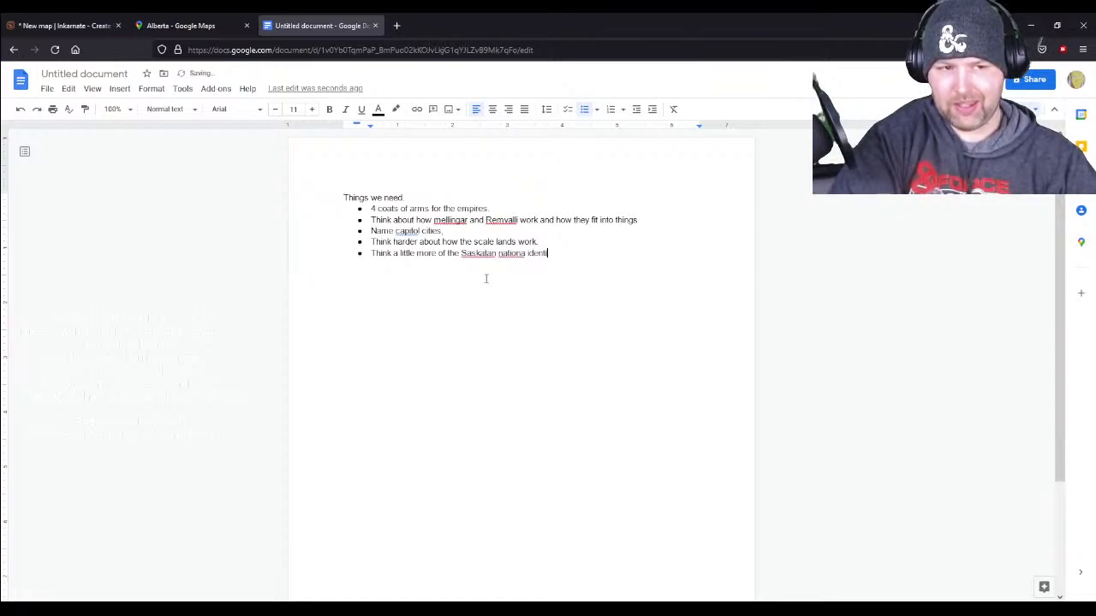
type("ty. how does the")
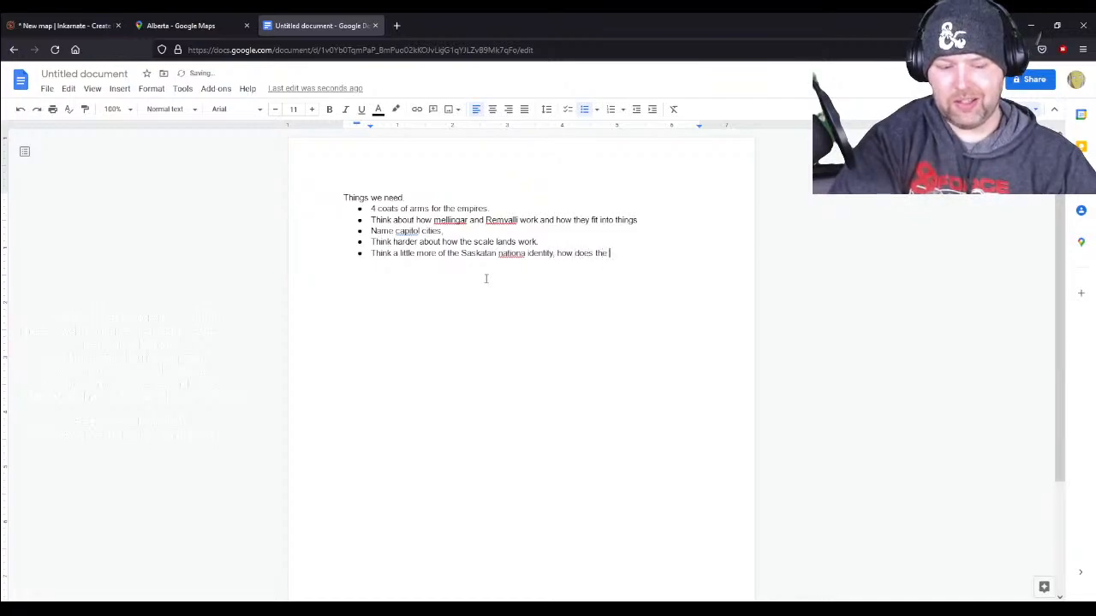
key("BackSpace")
key("BackSpace")
key("BackSpace")
type("ment work.")
key("Return")
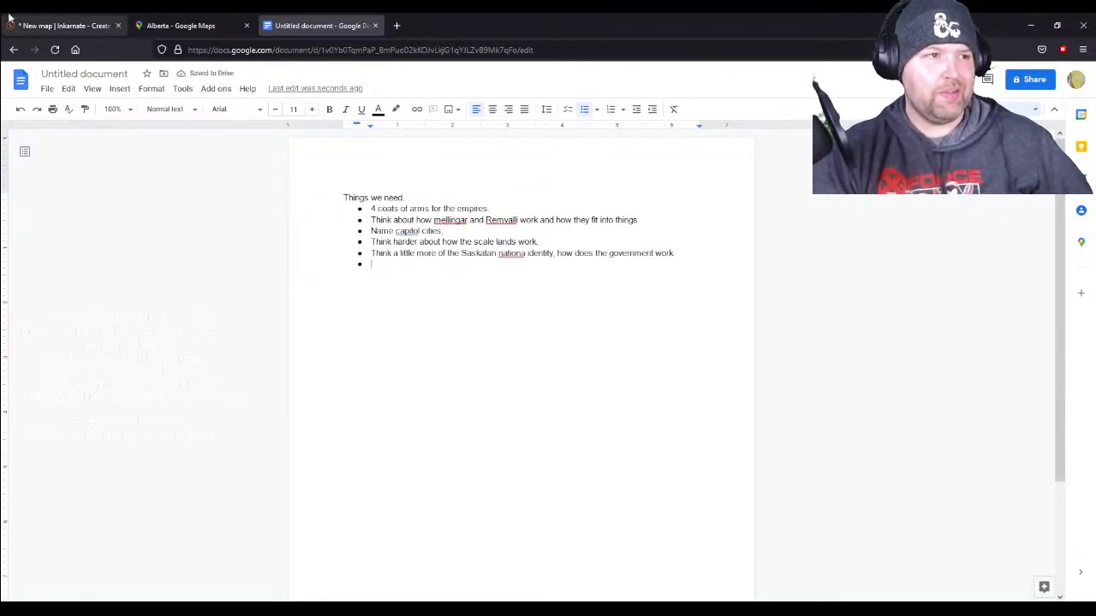
- Return to the Inkarnate map and brush a speckled white-grey texture over the northern part of the Treasured Expanse
left_click(43, 19)
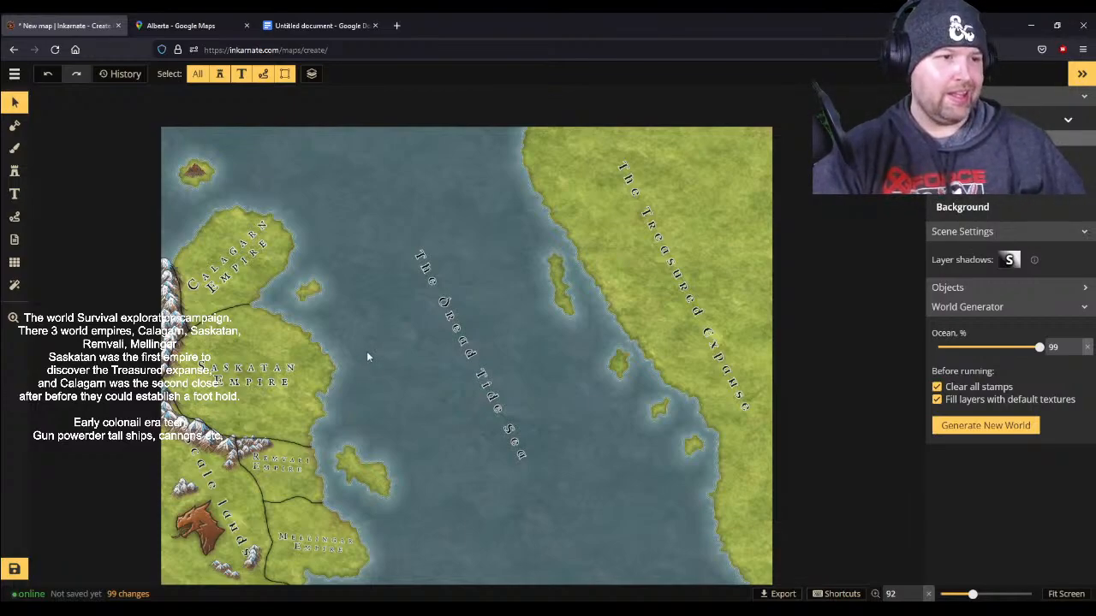
left_click(15, 148)
left_click(71, 163)
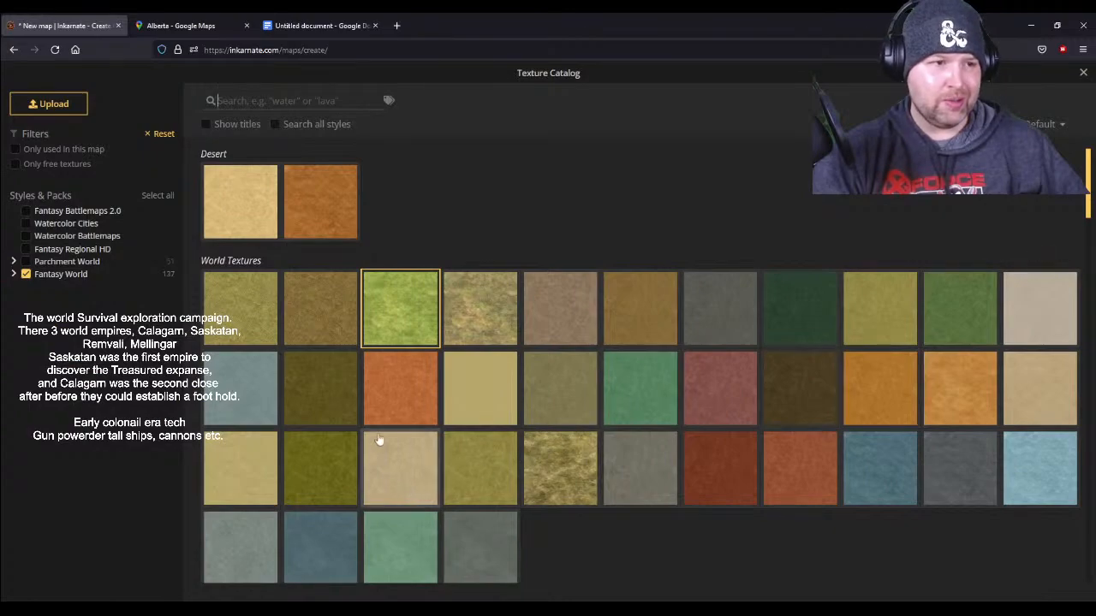
scroll(366, 420, "down", 4)
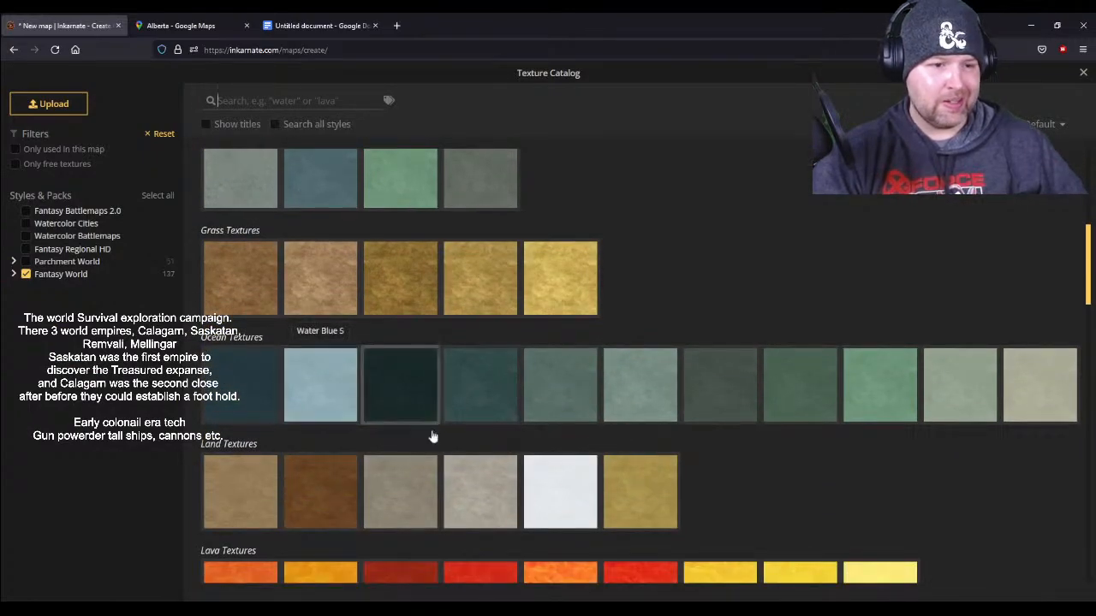
scroll(585, 509, "down", 5)
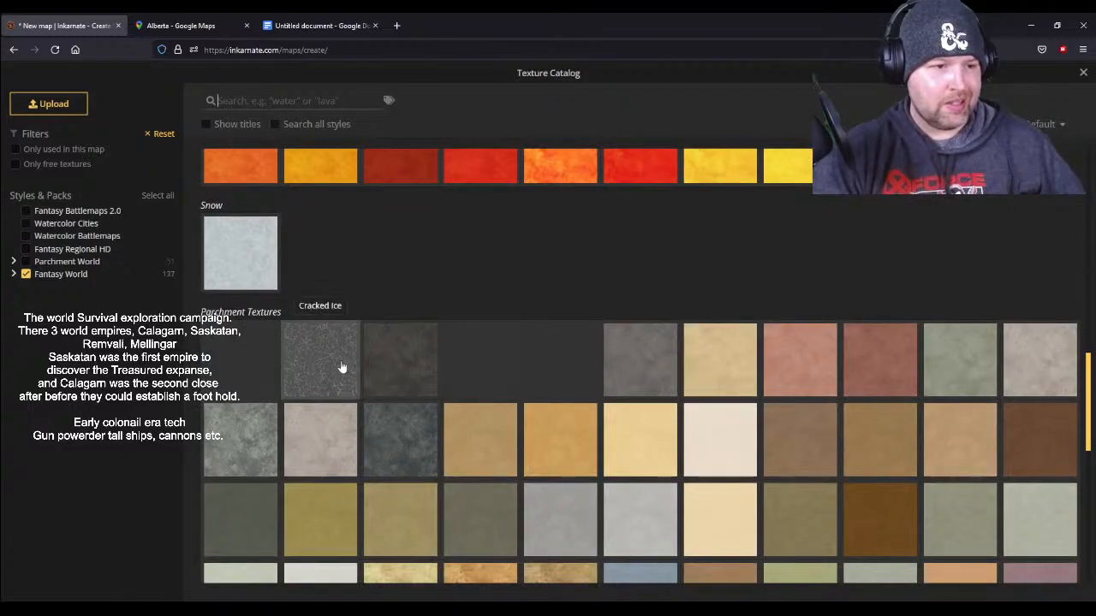
scroll(342, 368, "down", 4)
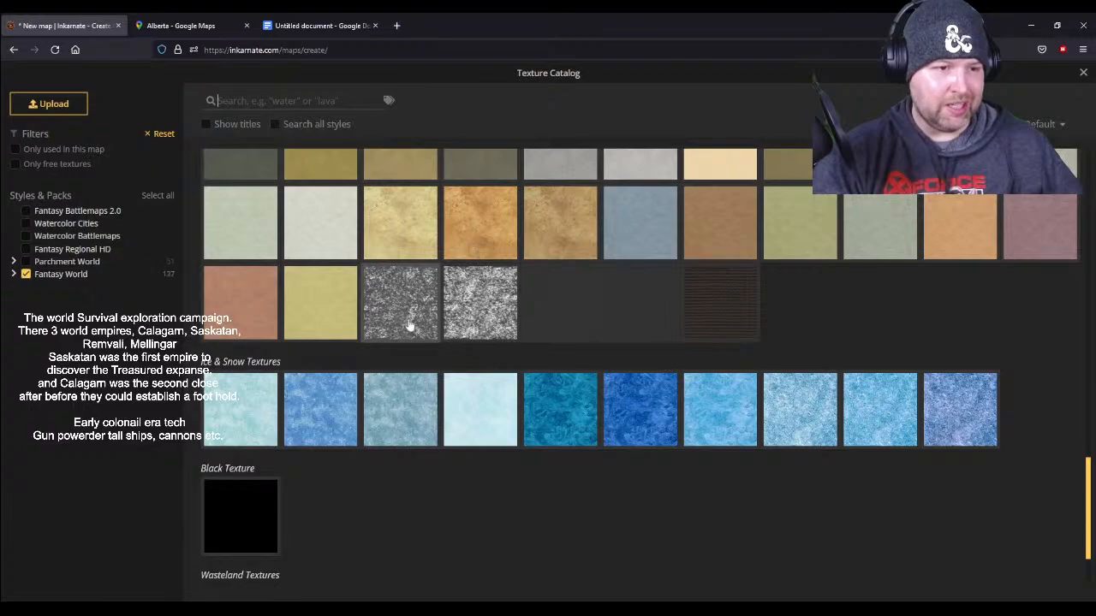
left_click(492, 330)
mouse_move(602, 170)
left_mouse_down()
mouse_move(729, 183)
mouse_move(608, 158)
mouse_move(731, 143)
mouse_move(718, 157)
mouse_move(595, 134)
mouse_move(571, 146)
mouse_move(561, 132)
mouse_move(539, 159)
mouse_move(575, 196)
mouse_move(543, 155)
mouse_move(740, 194)
mouse_move(765, 137)
mouse_move(785, 233)
mouse_move(726, 136)
mouse_move(757, 226)
mouse_move(531, 131)
mouse_move(626, 200)
mouse_move(740, 253)
mouse_move(747, 242)
mouse_move(764, 251)
mouse_move(726, 187)
mouse_move(679, 157)
mouse_move(736, 188)
left_mouse_up()
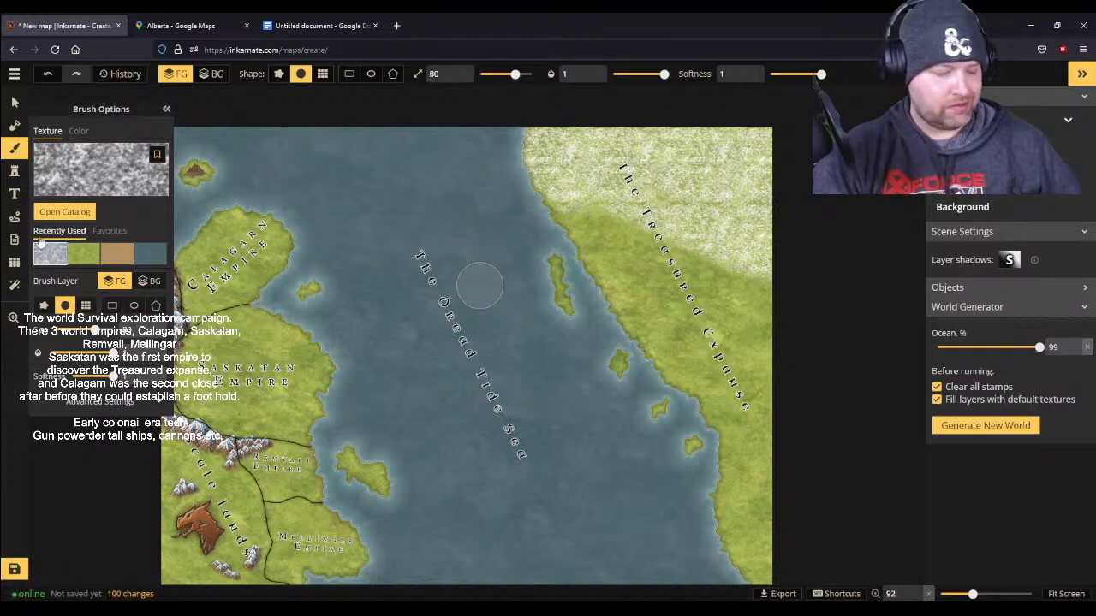
- Choose the snow-capped brown mountain stamp set with eight variants from the stamp catalog
left_click(15, 170)
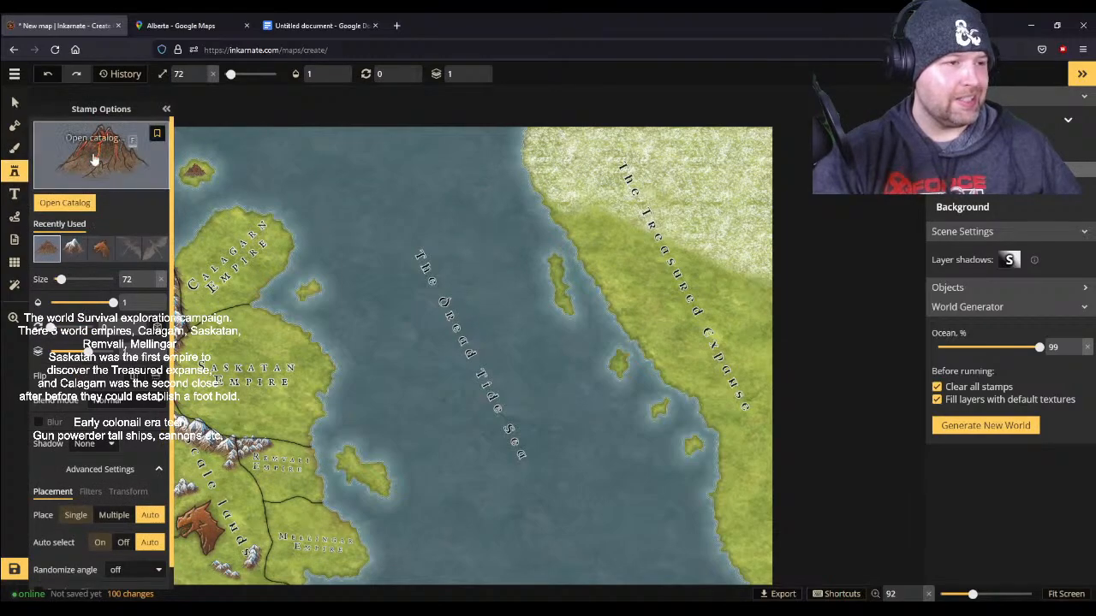
left_click(64, 202)
scroll(430, 406, "down", 5)
scroll(428, 400, "down", 10)
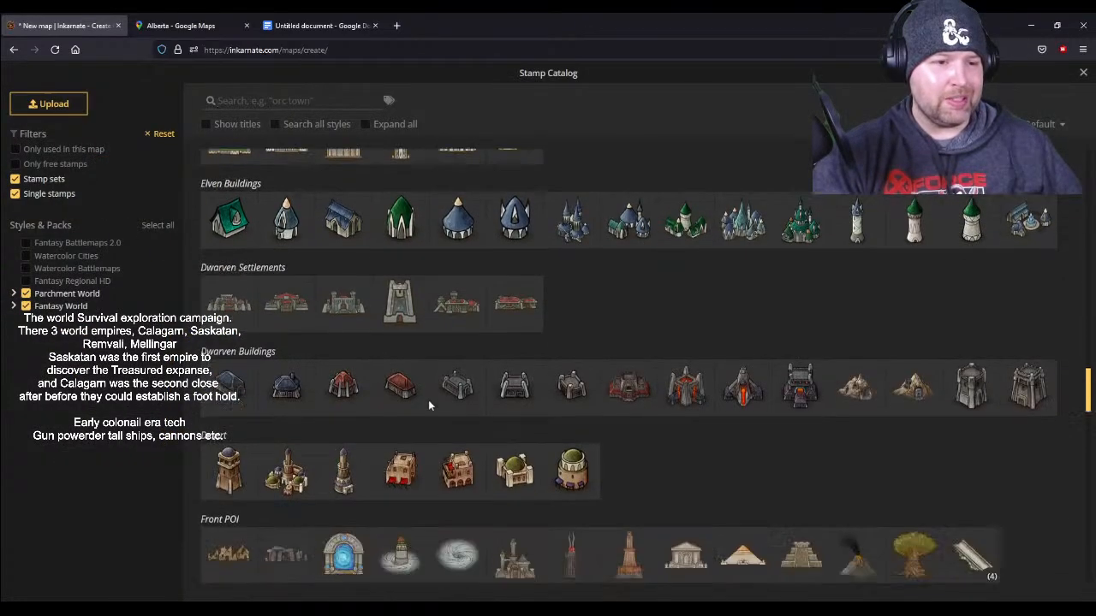
scroll(429, 409, "down", 4)
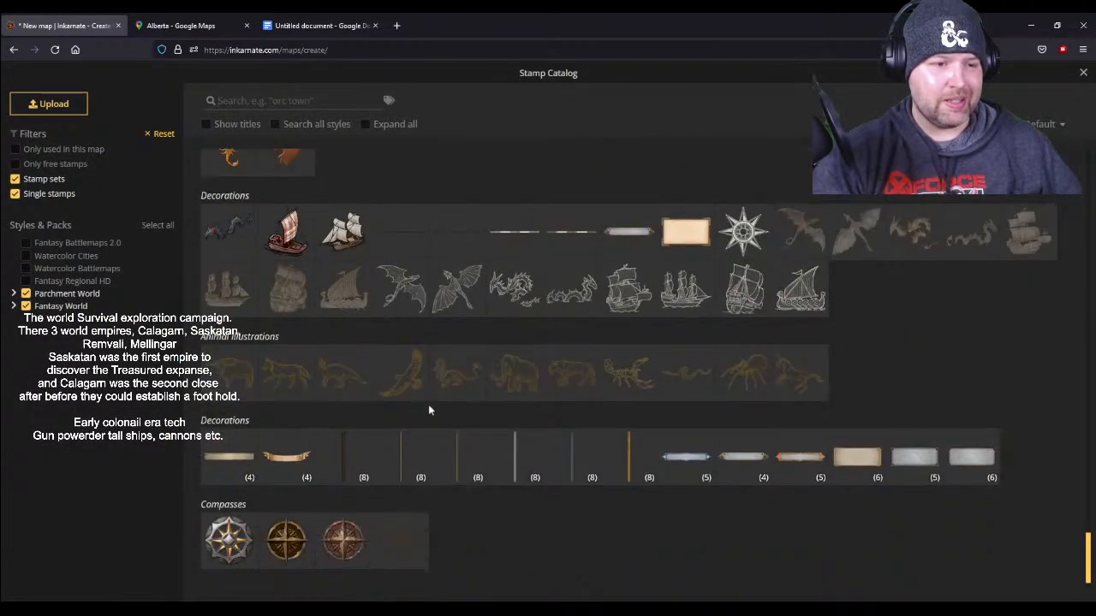
scroll(469, 488, "up", 12)
scroll(467, 484, "up", 10)
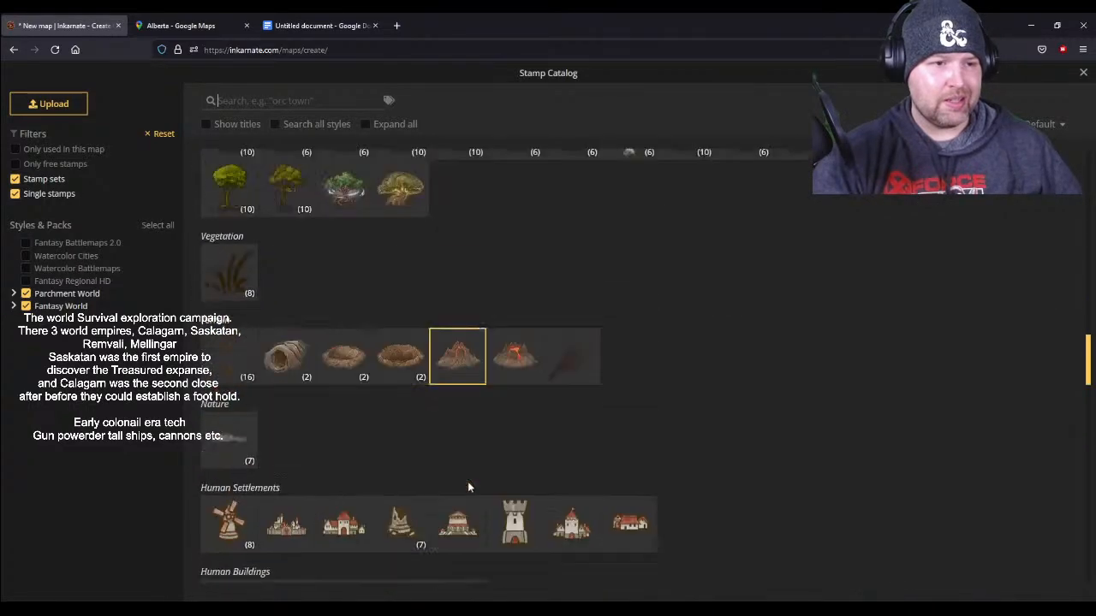
scroll(468, 483, "down", 3)
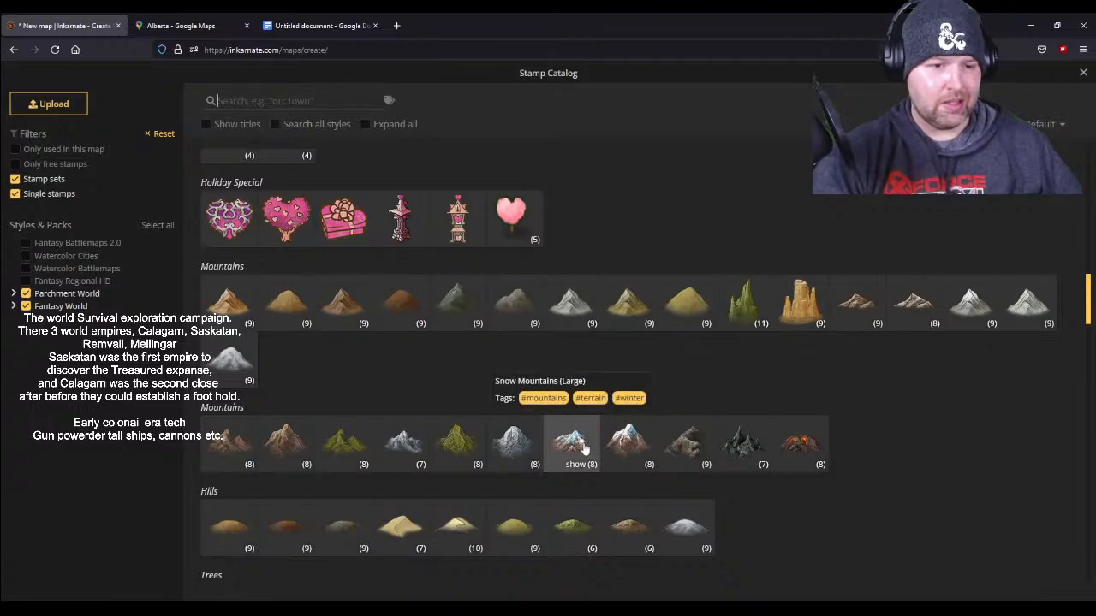
left_click(624, 444)
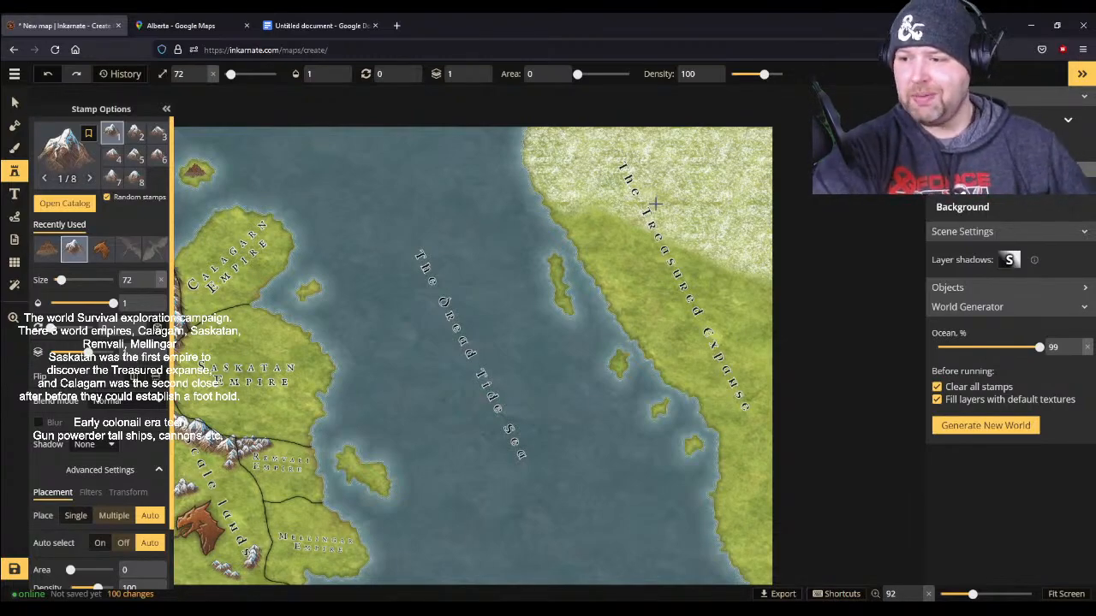
- Try a short diagonal row of size 72 mountains across the Treasured Expanse label, and undo it
left_click_drag(666, 245, 721, 301)
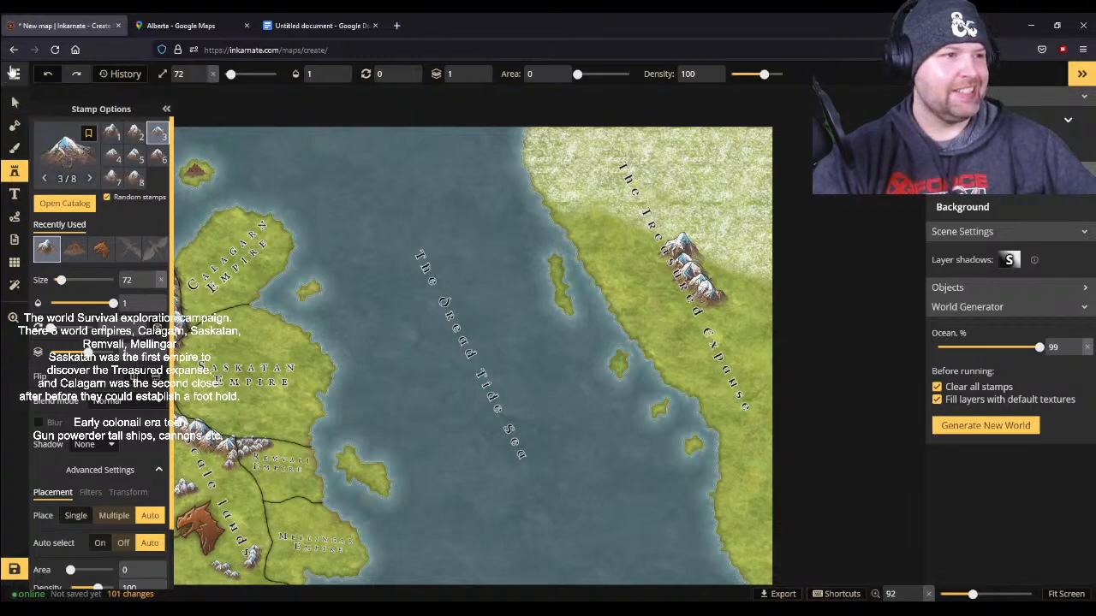
left_click(48, 73)
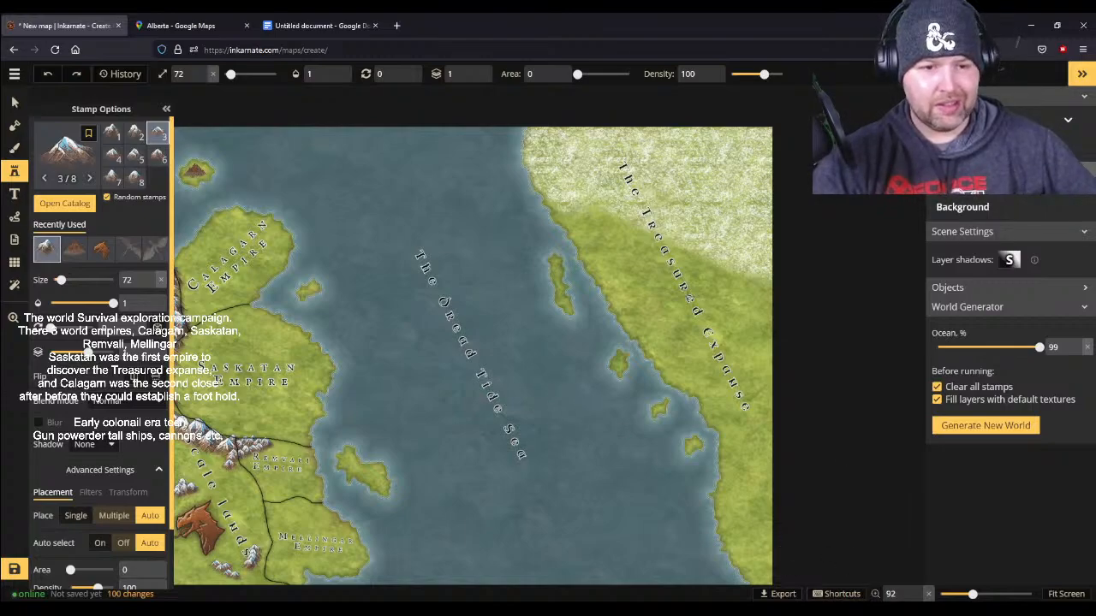
- Place two snow-capped mountains beside the Treasured Expanse label, one at size 79 and a smaller one below it at size 60
scroll(722, 326, "up", 1)
scroll(721, 325, "up", 5)
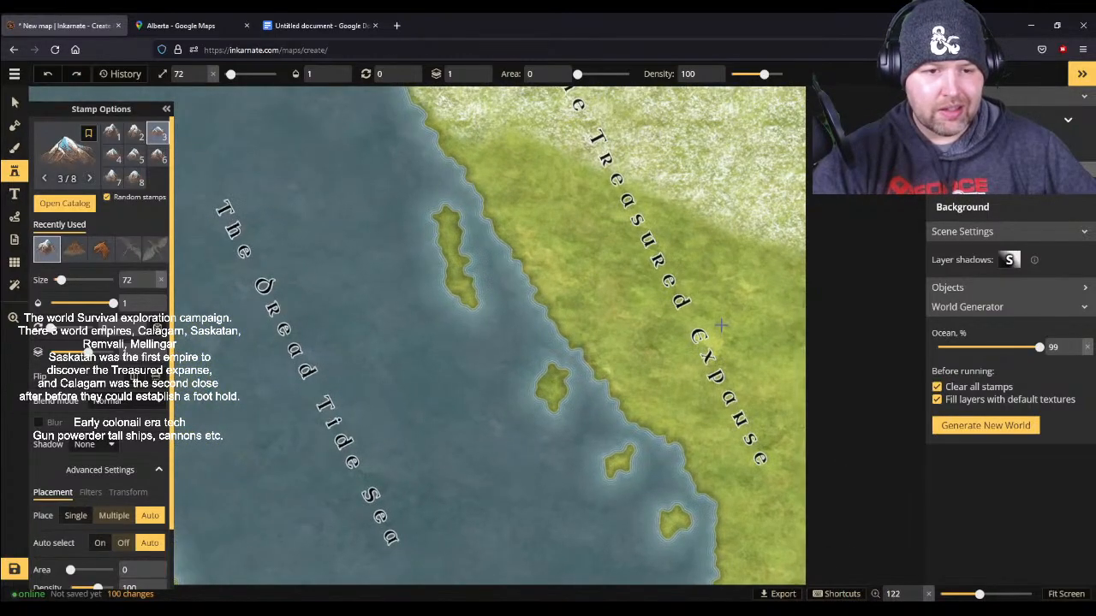
left_click(79, 173)
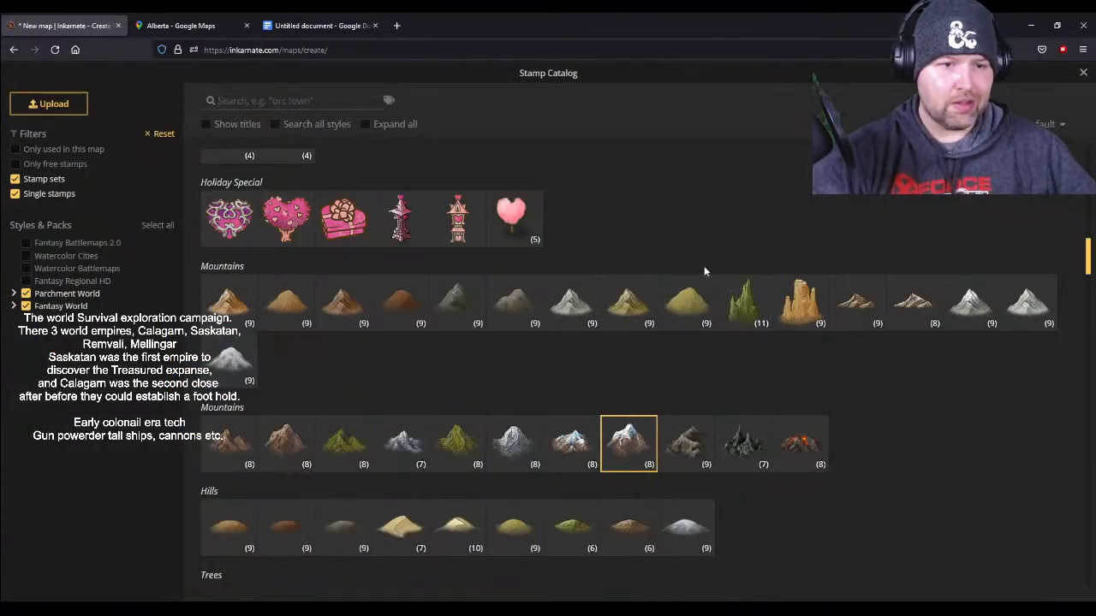
left_click(630, 454)
key("]")
key("]")
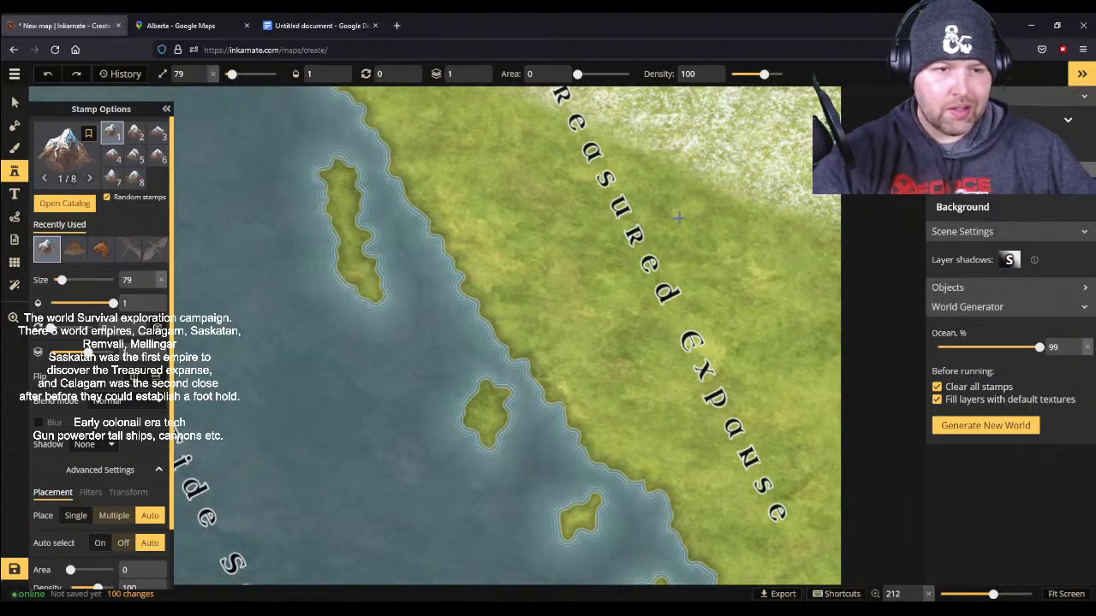
left_click(680, 205)
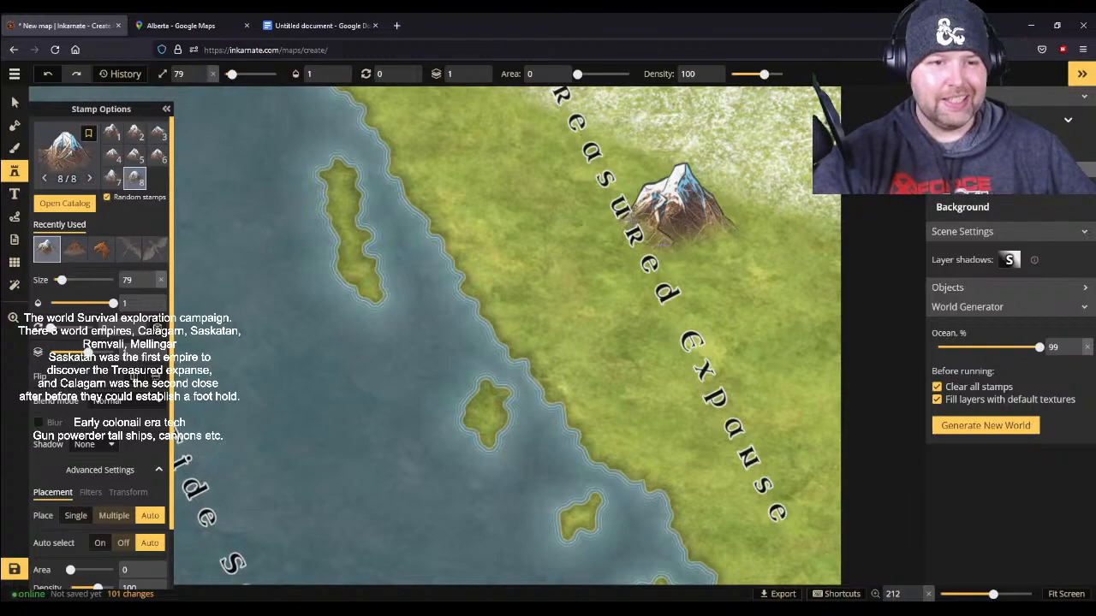
left_click_drag(232, 74, 228, 75)
left_click(728, 323)
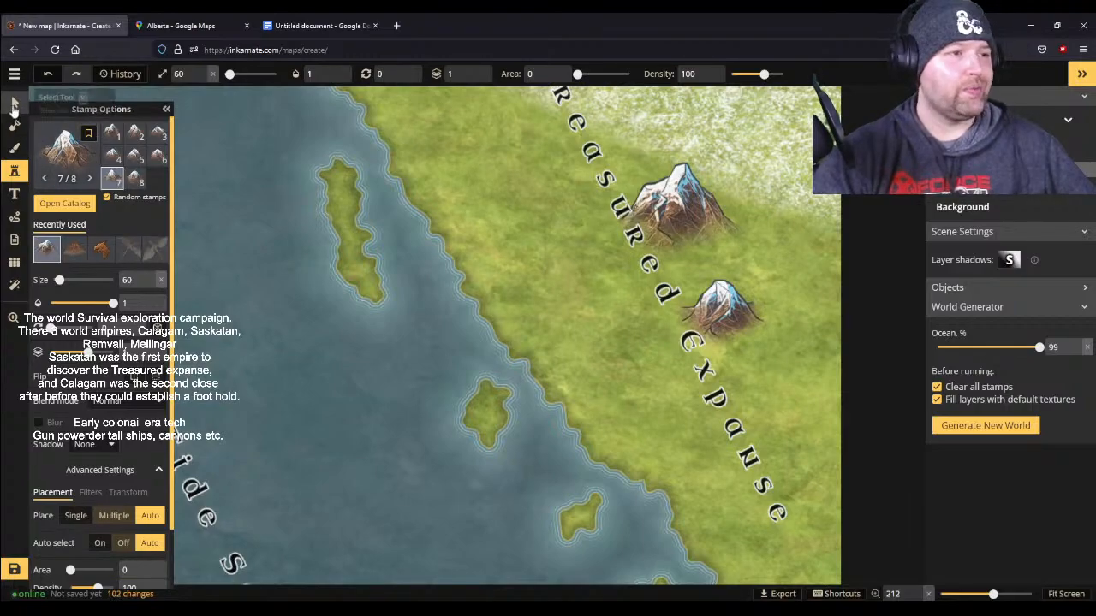
- Delete the larger, northern mountain beside the Treasured Expanse label
left_click(14, 101)
left_click(658, 211)
key("Delete")
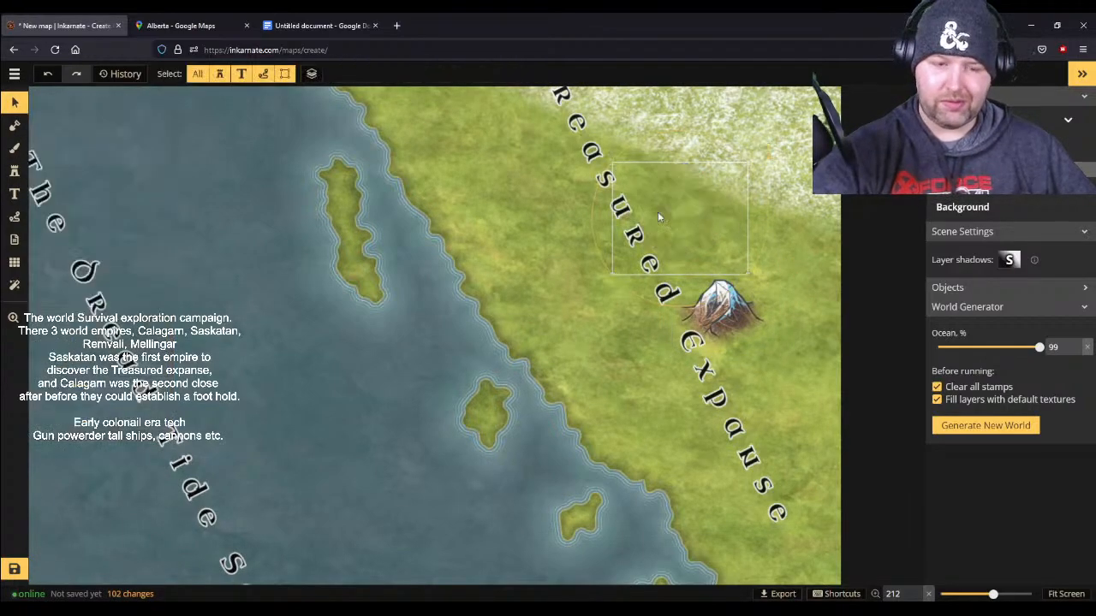
- Stamp a size 79 snow-capped mountain range from the middle of the Treasured Expanse north-west to its coast, along the speckled texture's edge
left_click(14, 171)
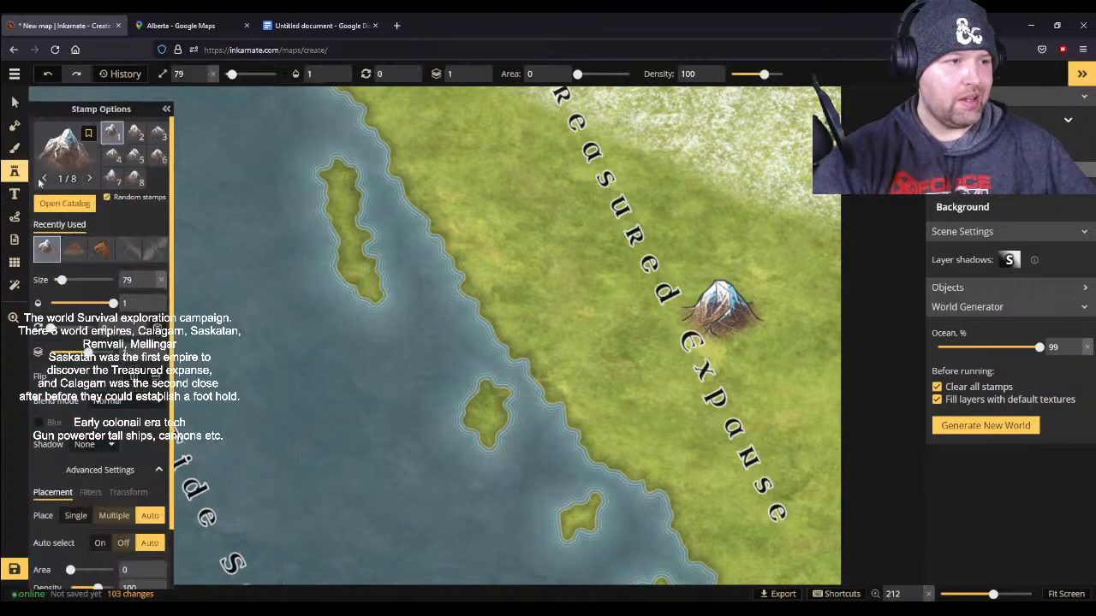
mouse_move(757, 359)
left_mouse_down()
mouse_move(663, 193)
mouse_move(629, 163)
left_mouse_up()
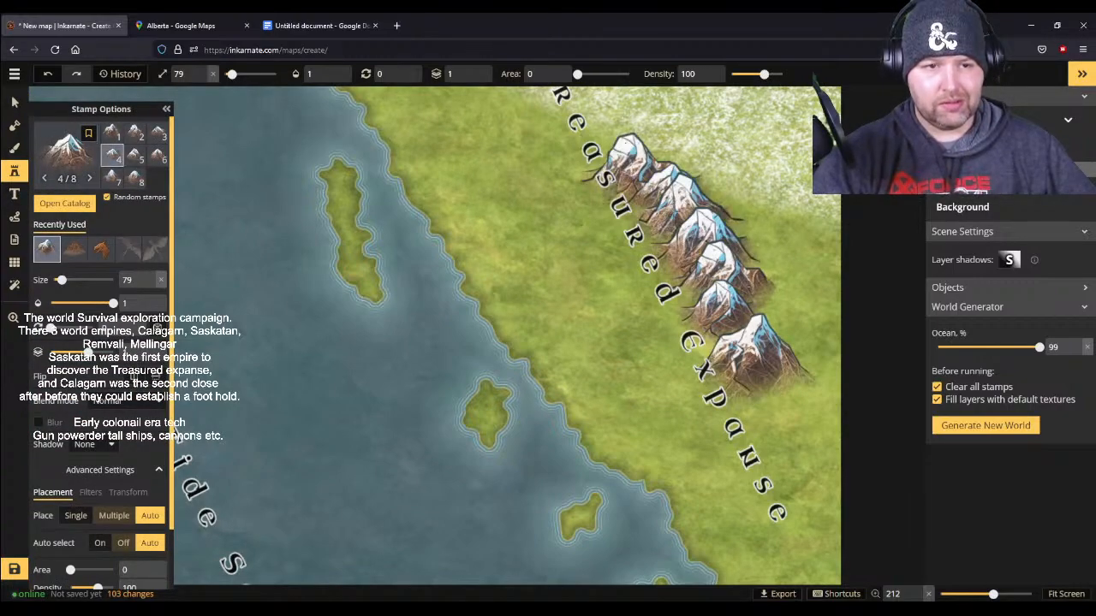
scroll(689, 232, "down", 5)
scroll(684, 231, "down", 1)
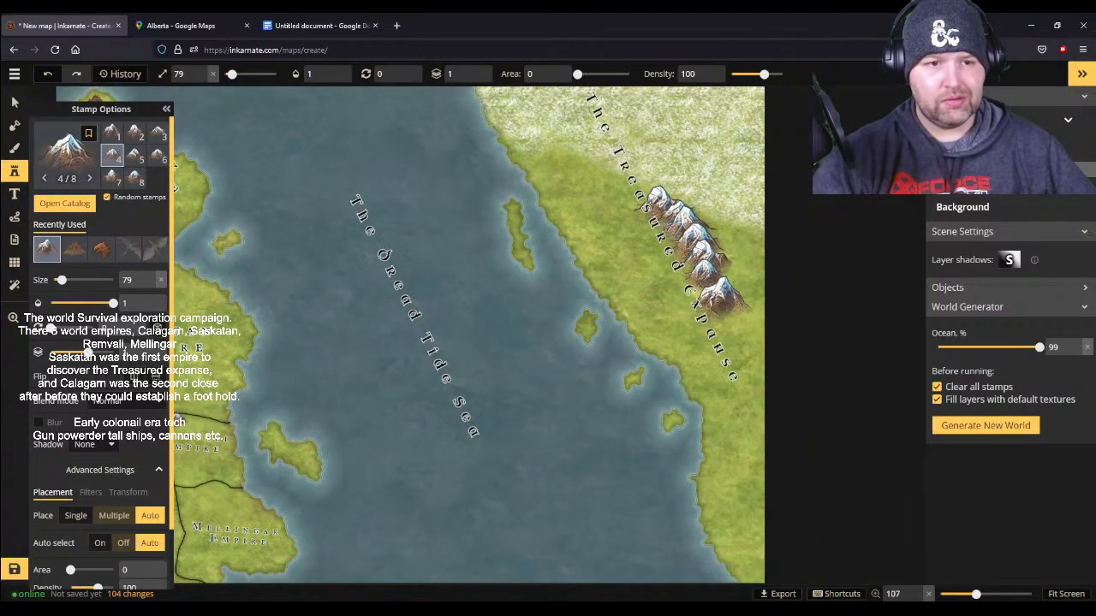
left_click_drag(612, 184, 629, 195)
mouse_move(591, 154)
left_mouse_down()
mouse_move(572, 136)
mouse_move(542, 156)
mouse_move(522, 149)
left_mouse_up()
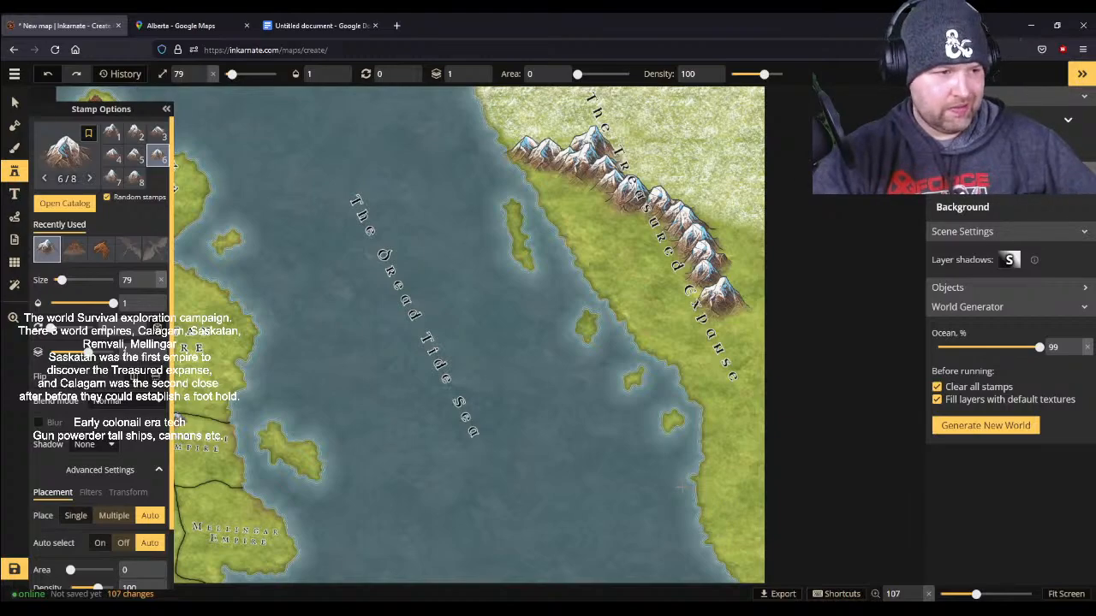
scroll(623, 460, "down", 1)
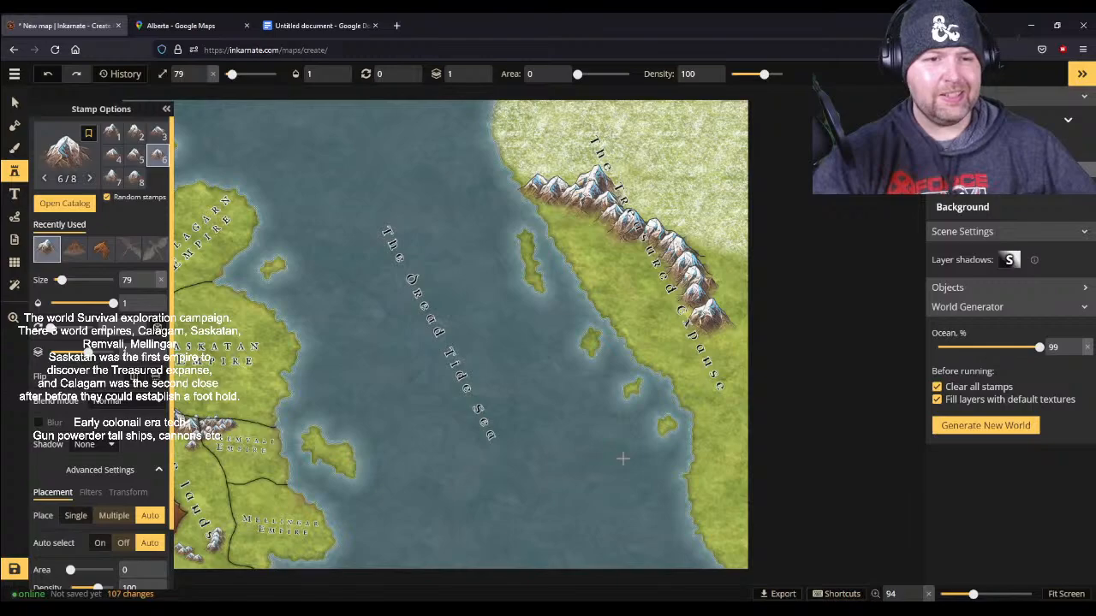
scroll(623, 460, "down", 2)
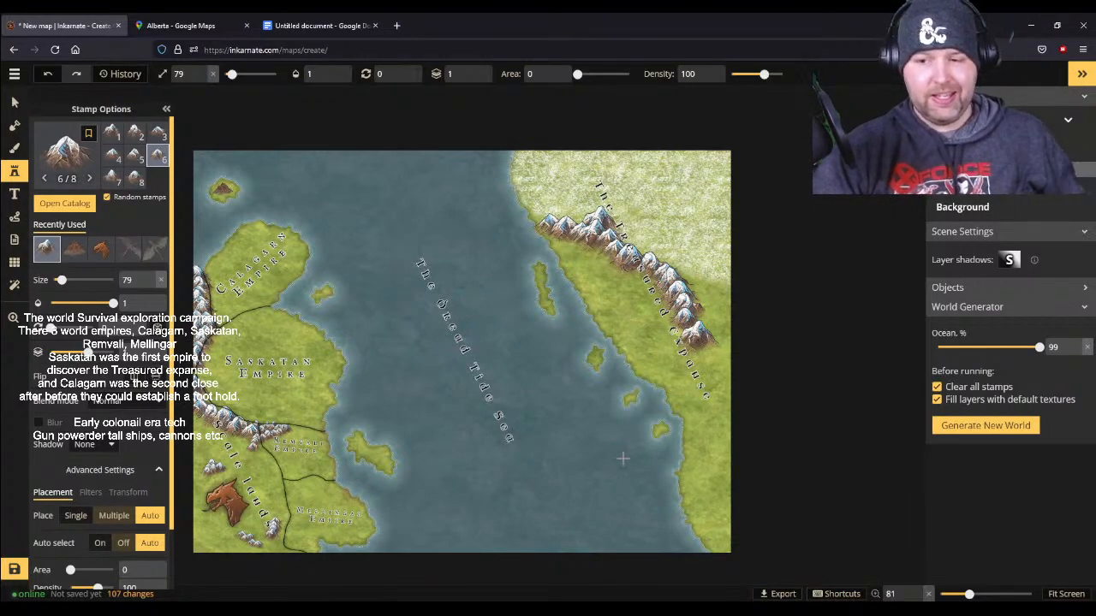
- Open the map notes and start a new paragraph below the existing text with "In and effort to understand the The treasured expanse"
left_click(15, 75)
left_click(70, 101)
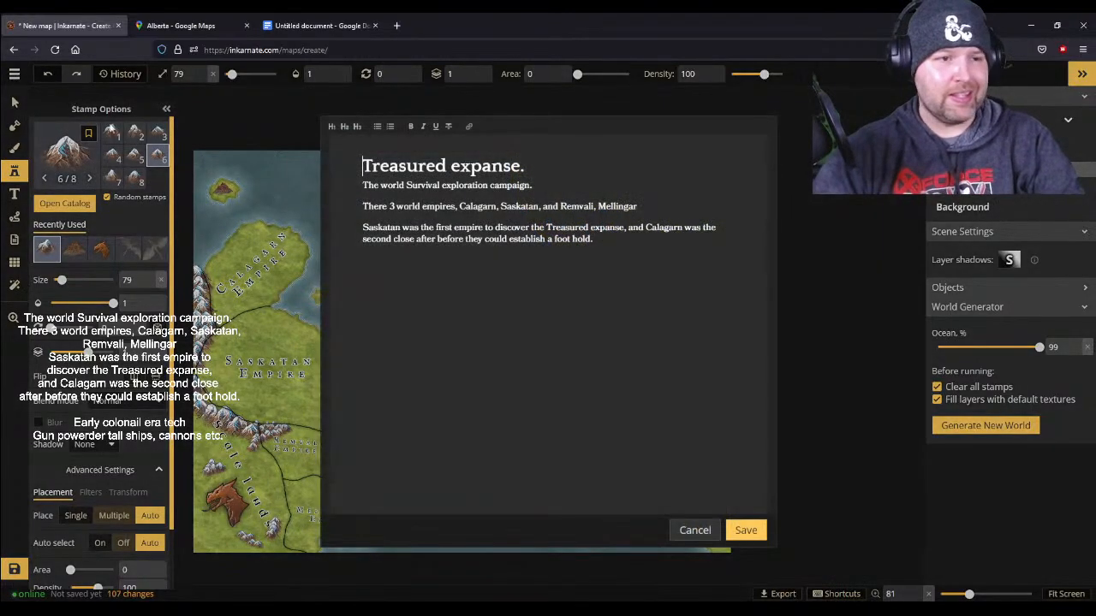
left_click(622, 244)
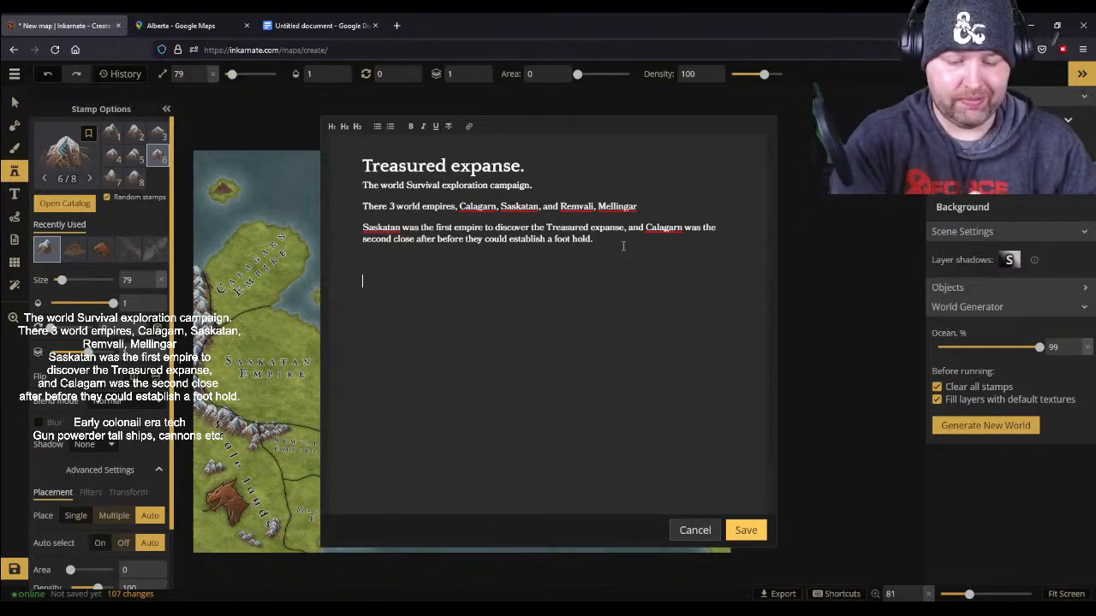
type("and effor")
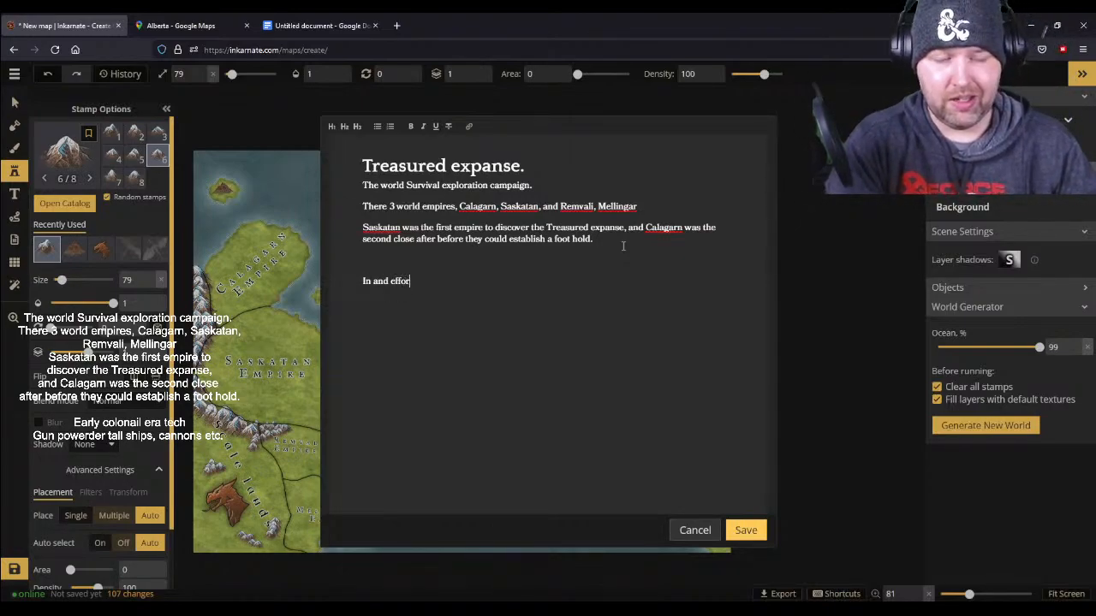
type("t to undersa")
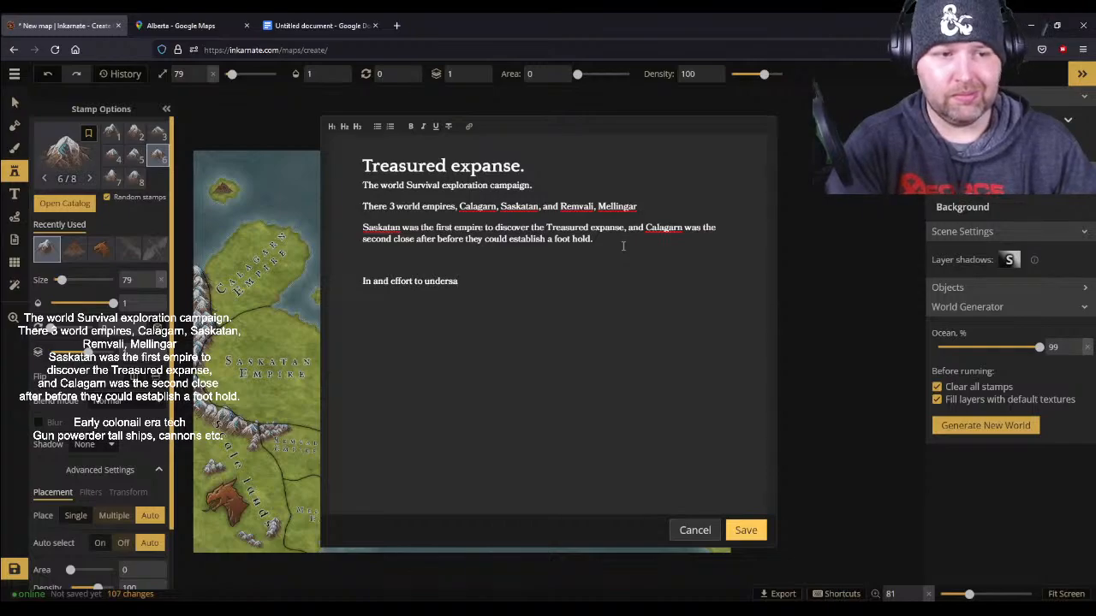
key("BackSpace")
type("tand th")
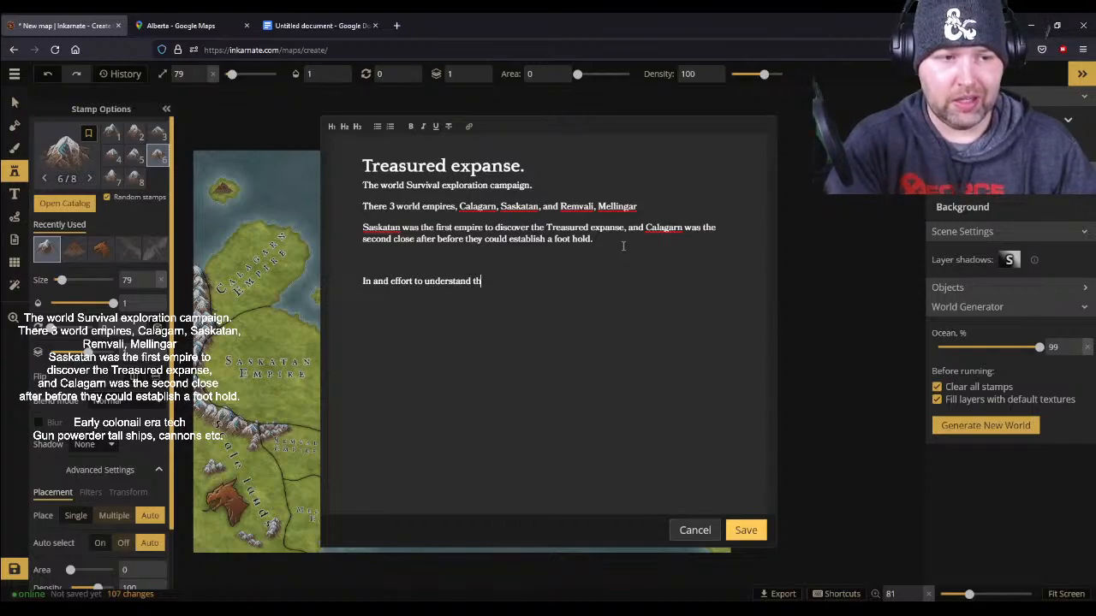
type("e The trea")
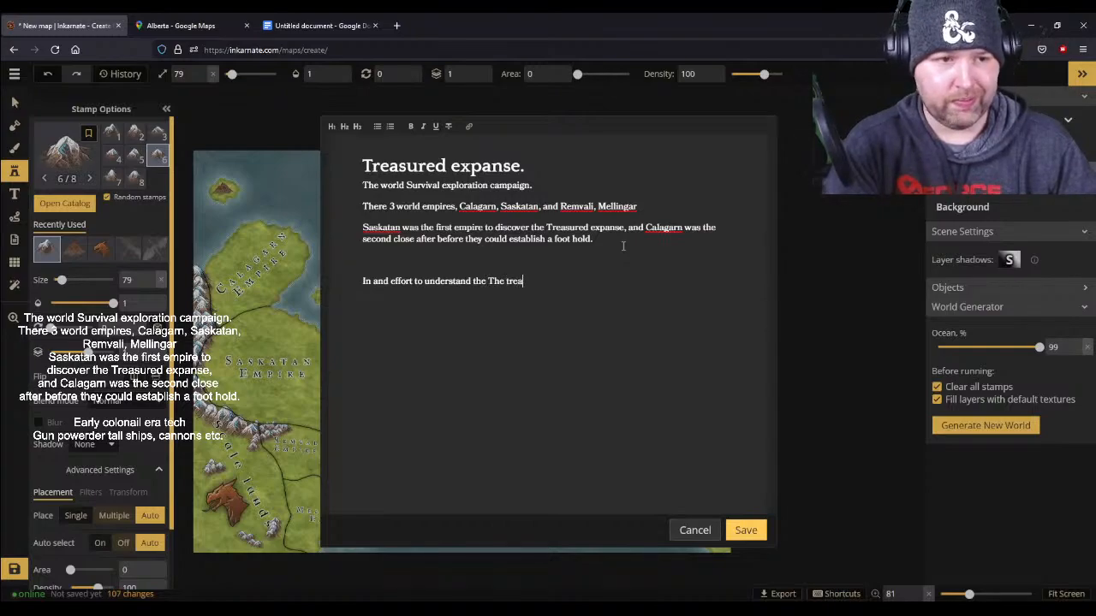
type("sured ex")
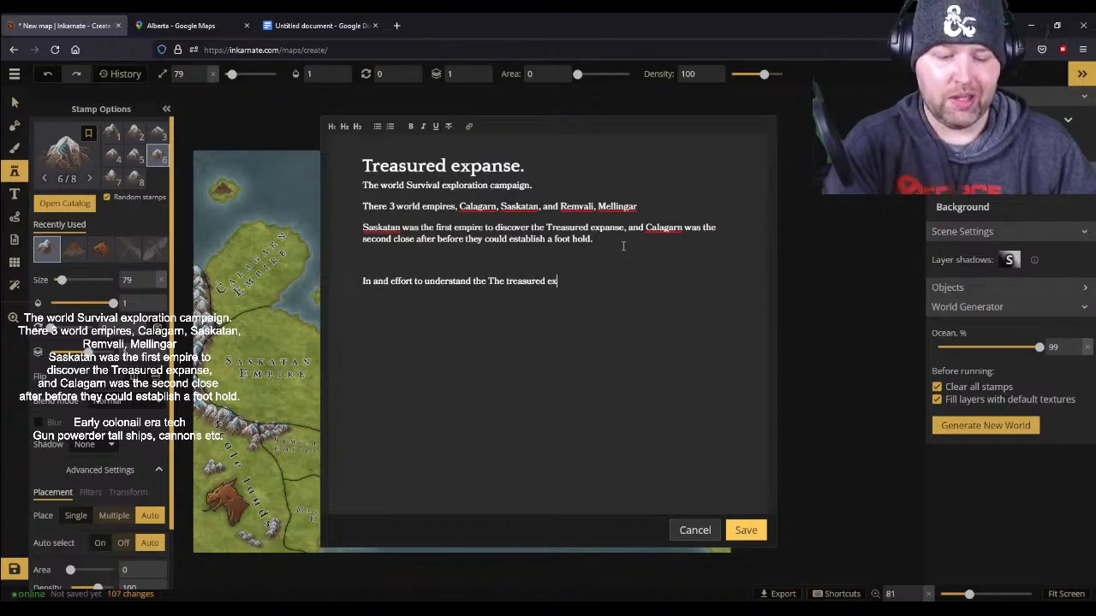
type("panse and")
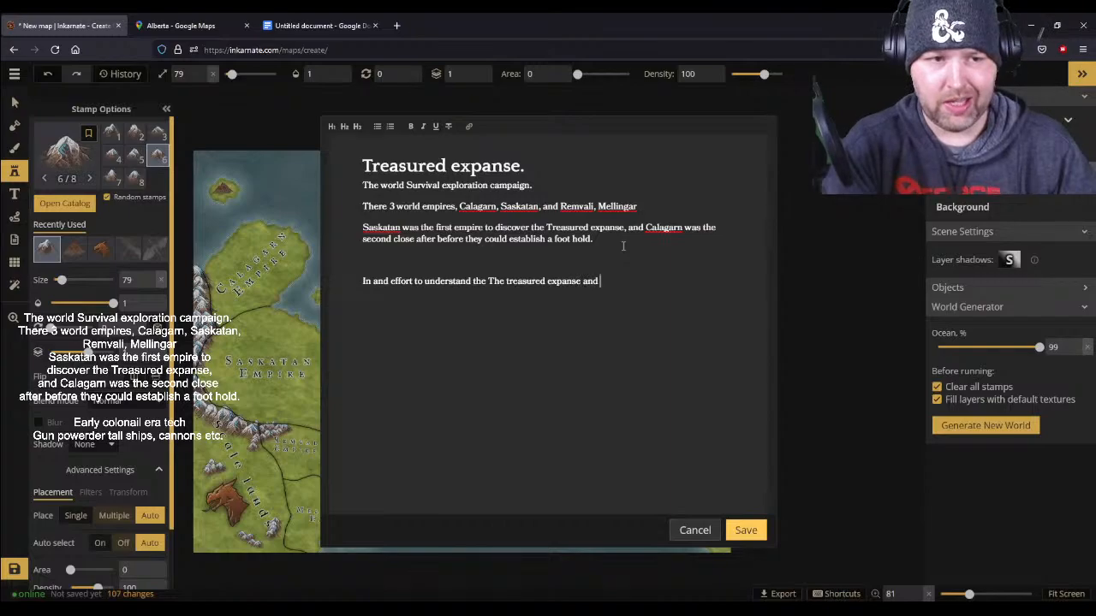
- Continue the new notes paragraph with "better," after "The treasured expanse"
key("BackSpace")
key("BackSpace")
key("BackSpace")
key("BackSpace")
type("bet")
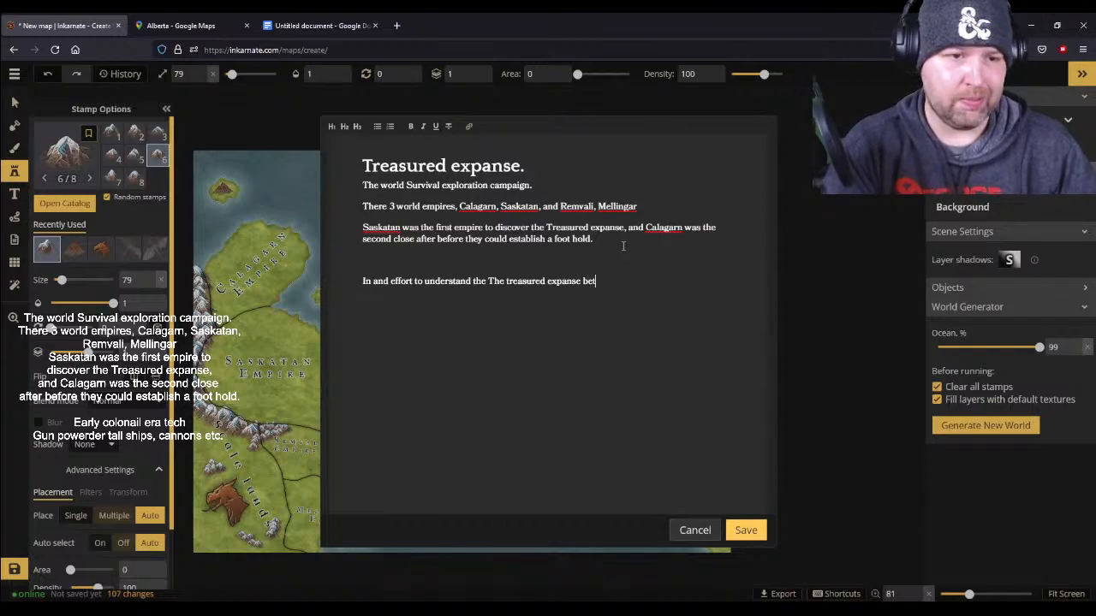
type("twen")
key("BackSpace")
key("BackSpace")
type("er,")
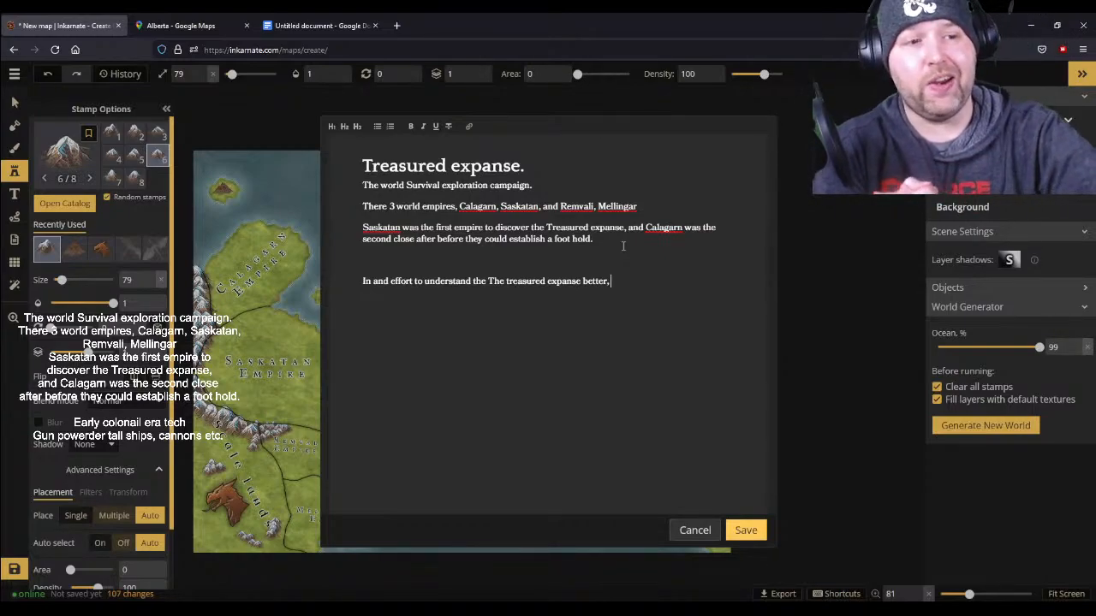
- Begin the paragraph's next clause after the comma with a capitalised word starting with "F"
type("Fea")
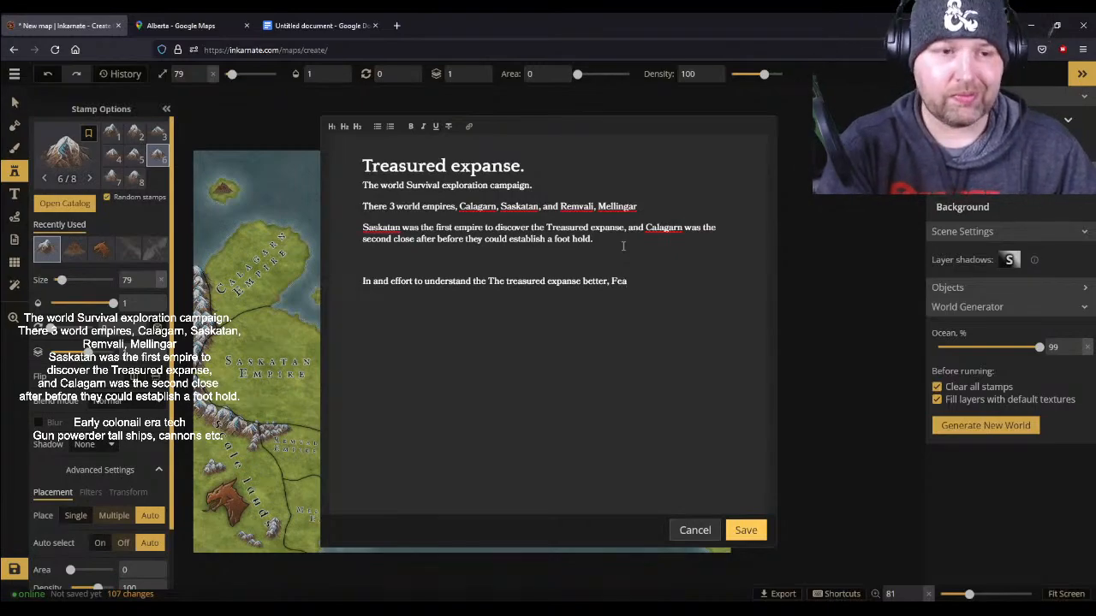
key("BackSpace")
type("ay")
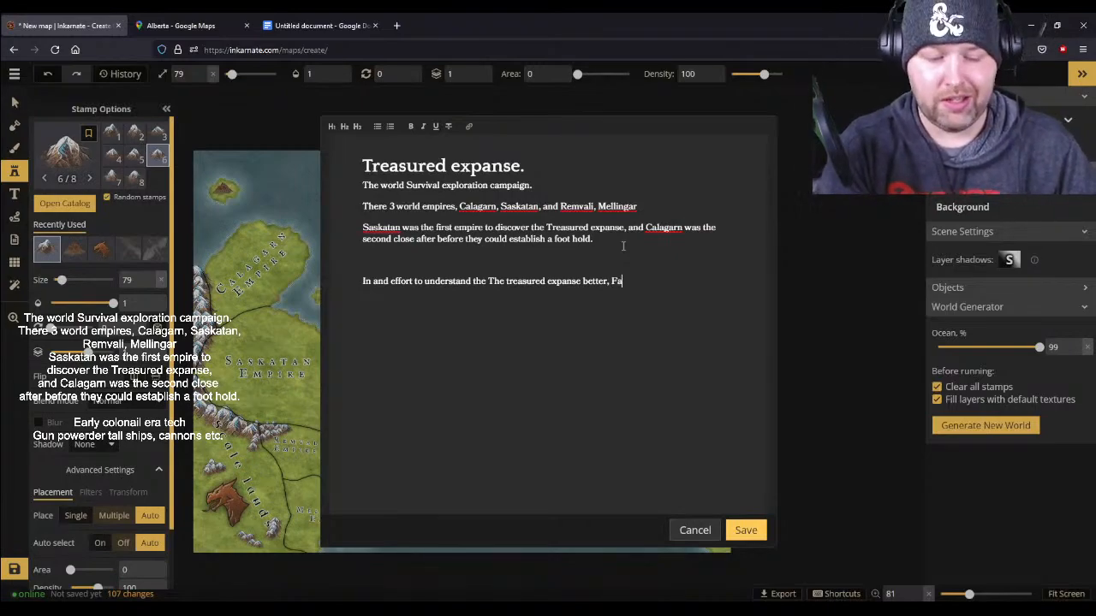
key("BackSpace")
key("BackSpace")
type("F")
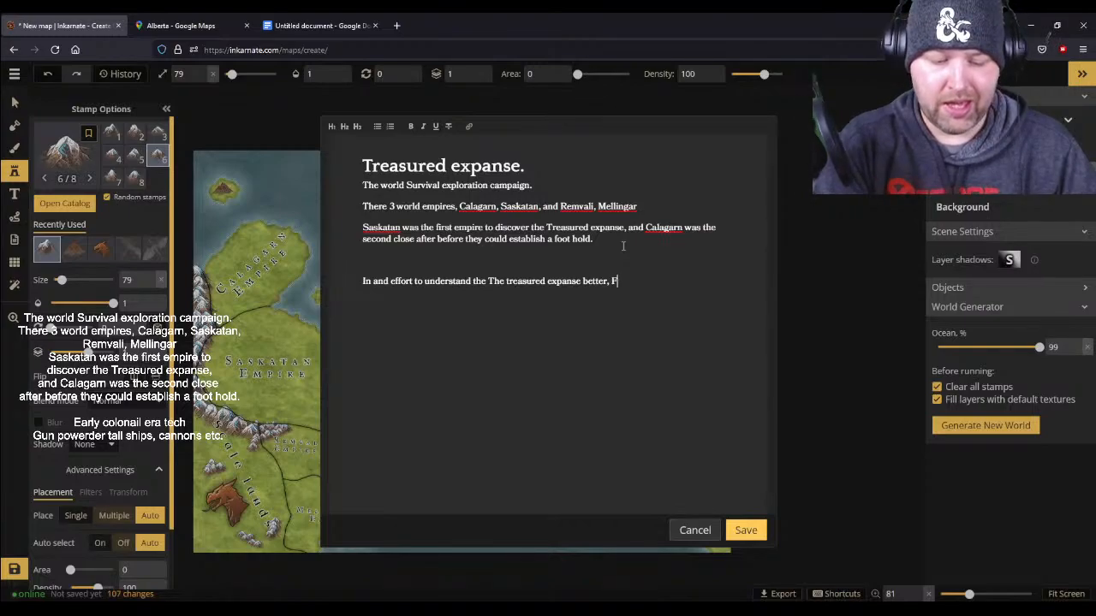
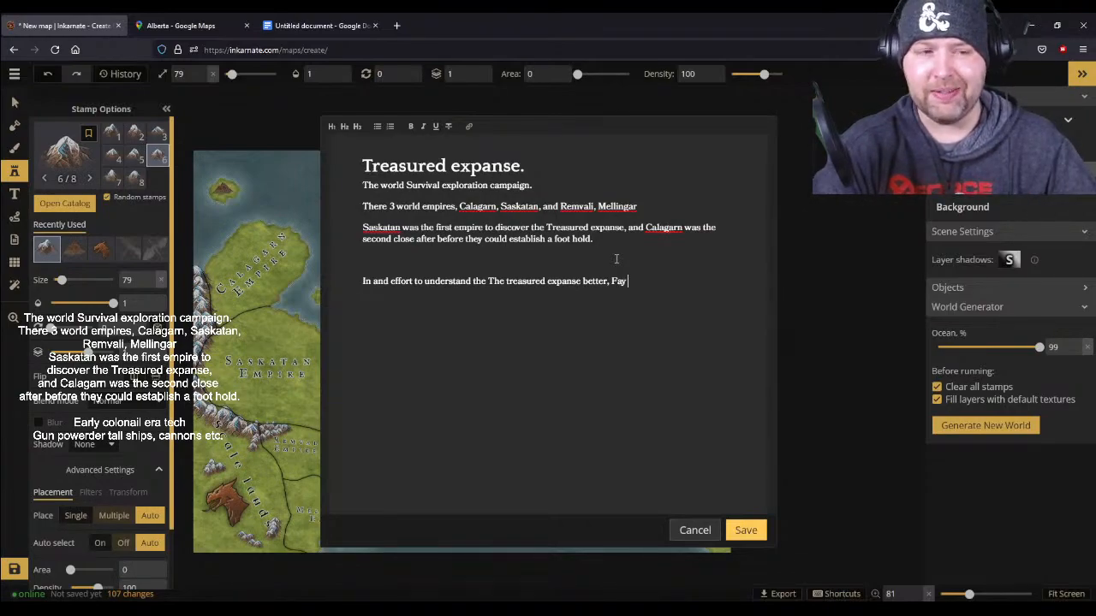
- Continue the notes sentence after "Fay" with "have been inlisted to use thier knowledge of the natural world"
type("hav")
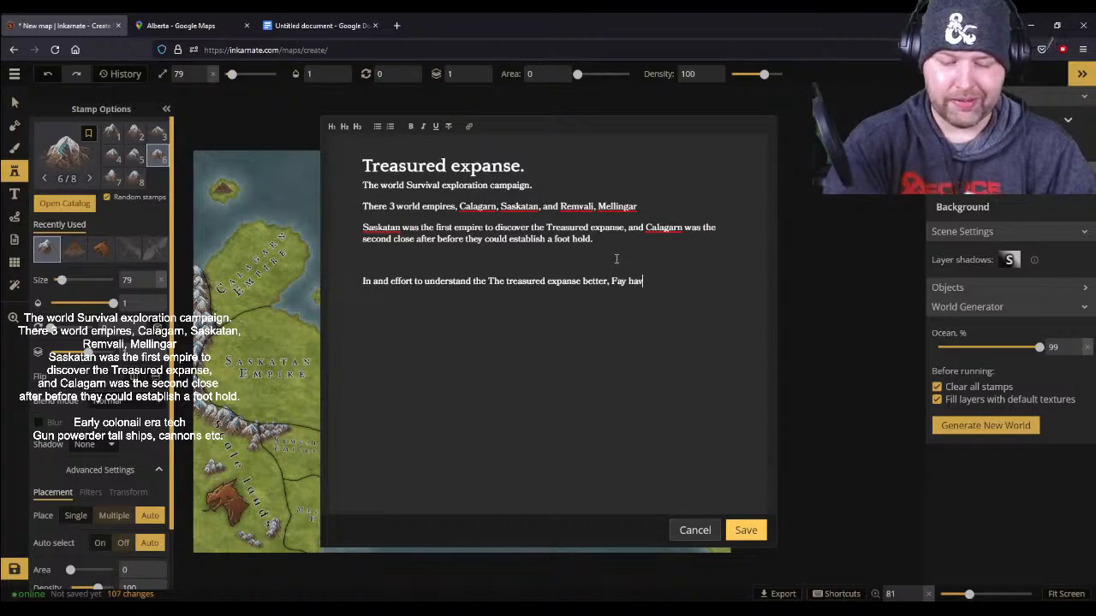
type("e been inlisted to use thi")
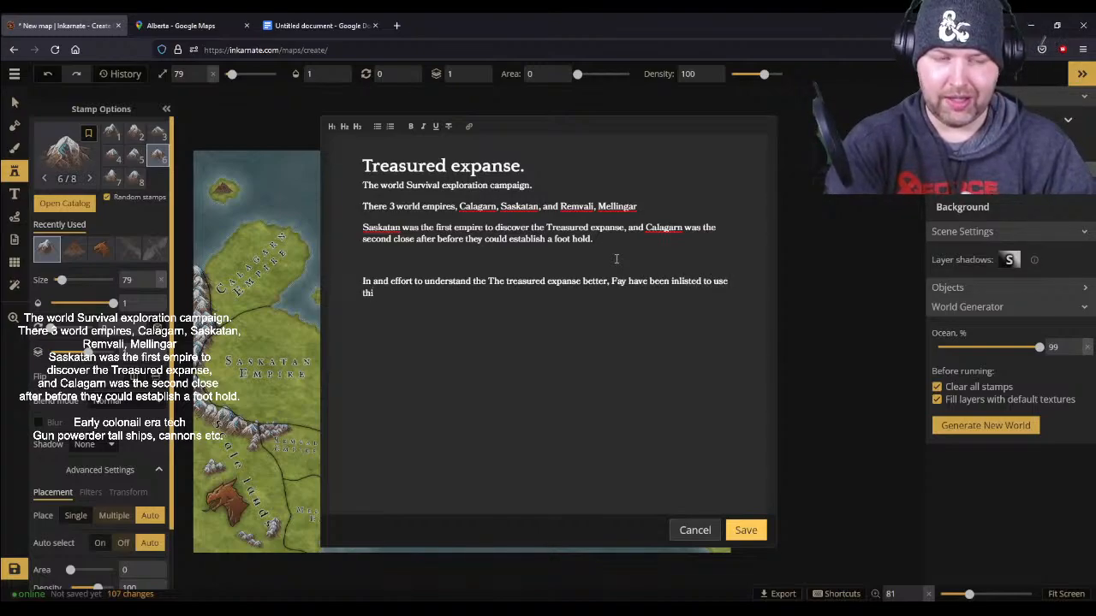
type("er knowledge of the natural world ")
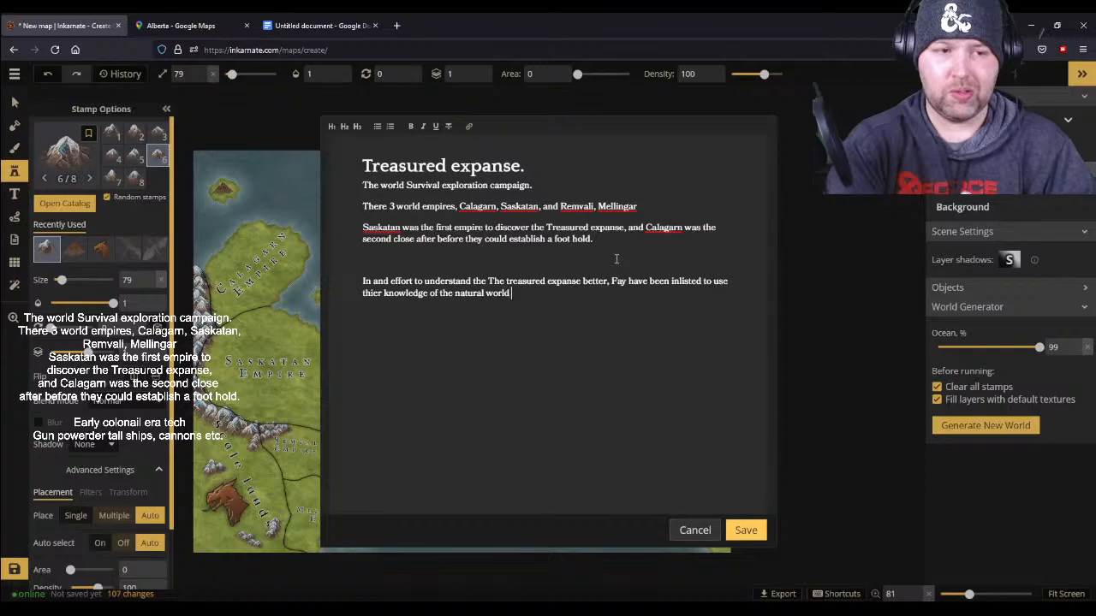
type("to ai")
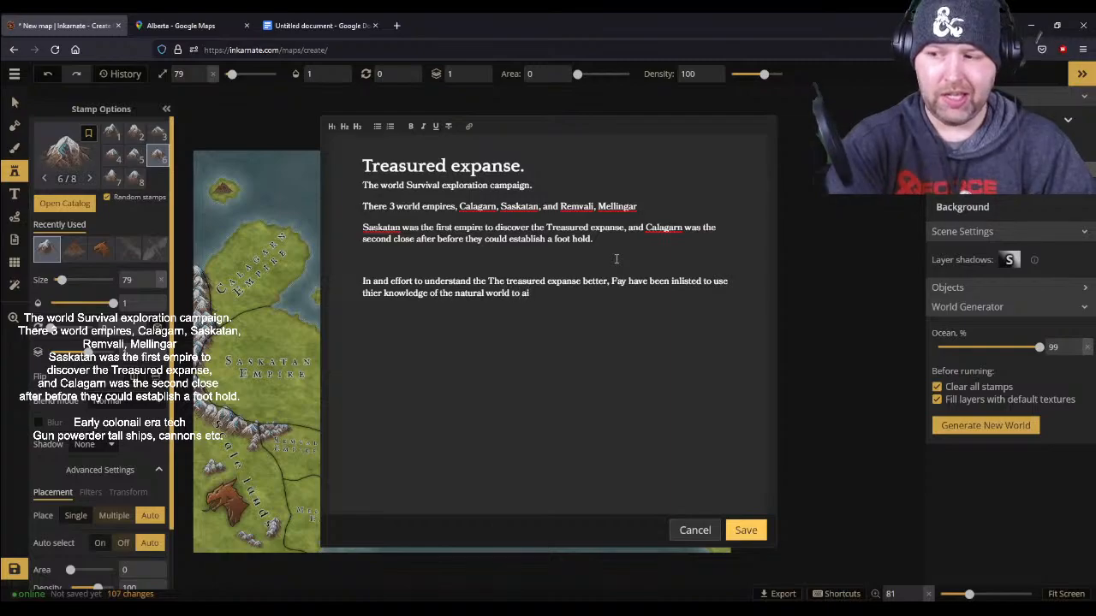
type("de in the exp")
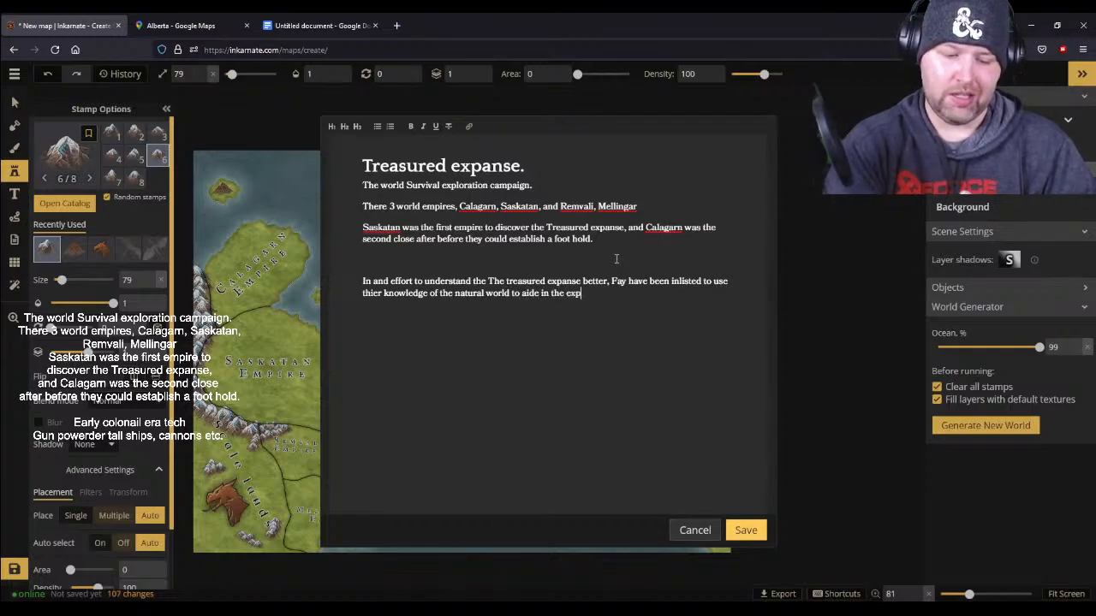
type("loration of t")
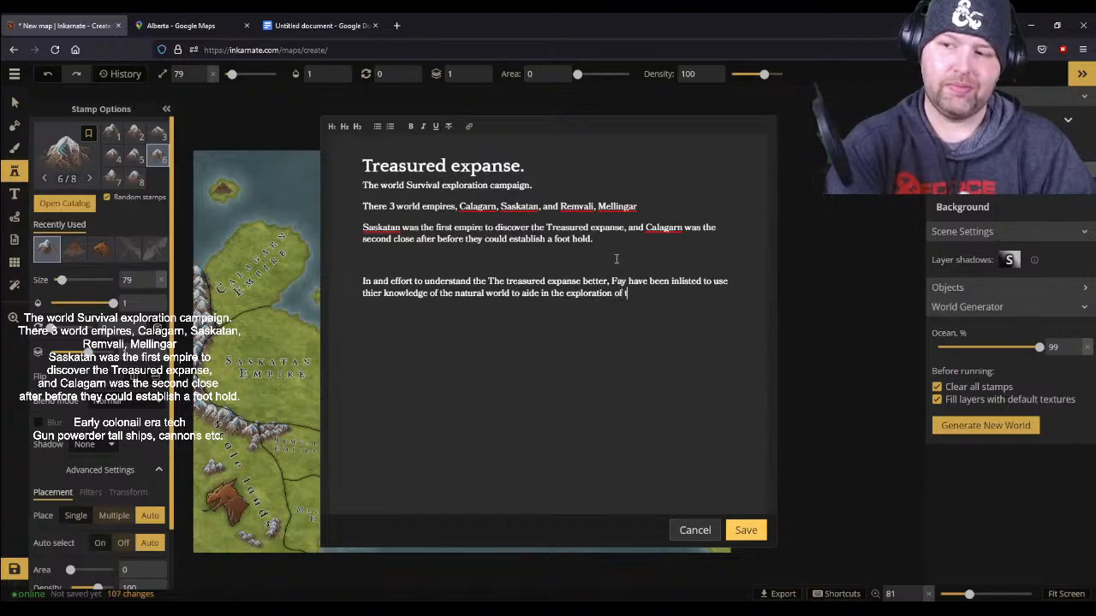
type("he trasured expanse, the")
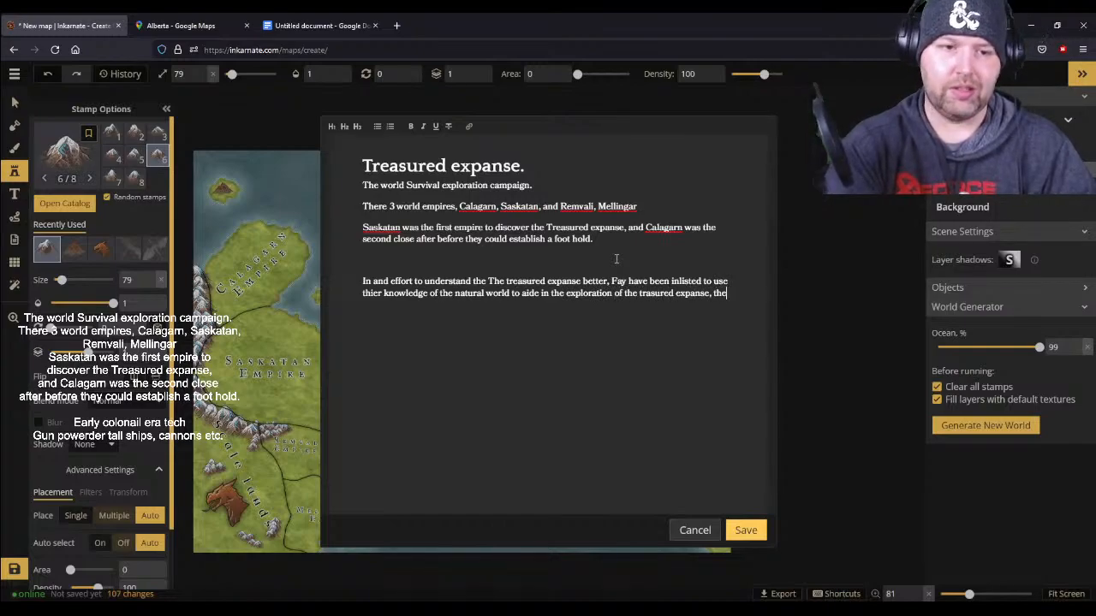
type("y are known")
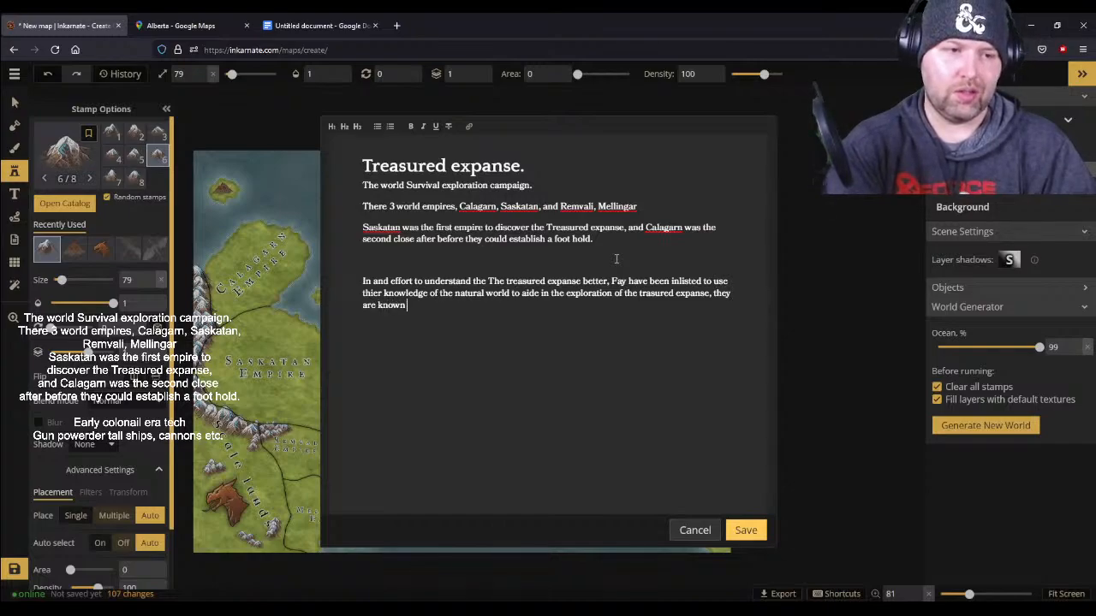
- Complete the sentence about the Fay with "to aide in the exploration of the trasured expanse."
key("BackSpace")
key("BackSpace")
key("BackSpace")
key("BackSpace")
key("BackSpace")
key("BackSpace")
key("BackSpace")
key("BackSpace")
key("BackSpace")
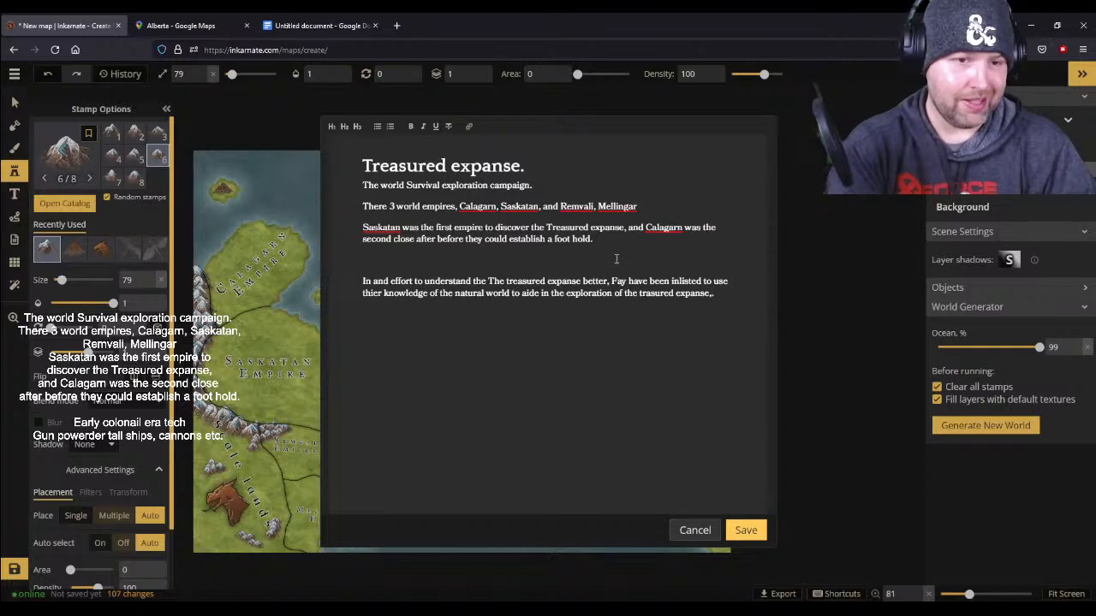
- Add below it the text "Results from these sorts of ideas have varried substantially, but"
key("Return")
type("Results for t")
key("BackSpace")
key("BackSpace")
type("rom these sorts of ideas ha")
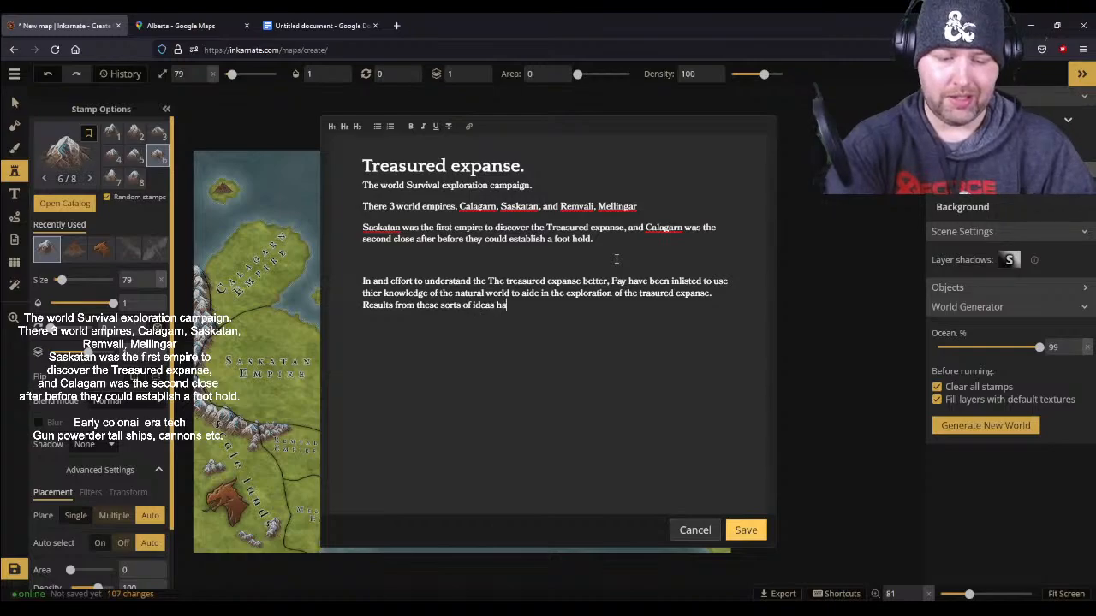
type("ve varrier")
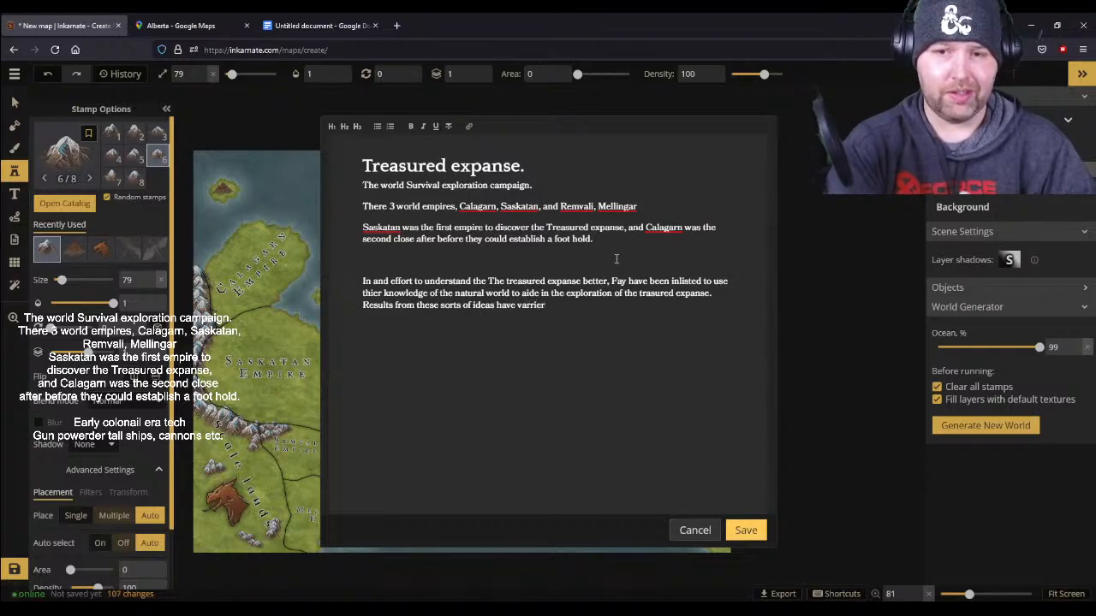
key("BackSpace")
type("d sub")
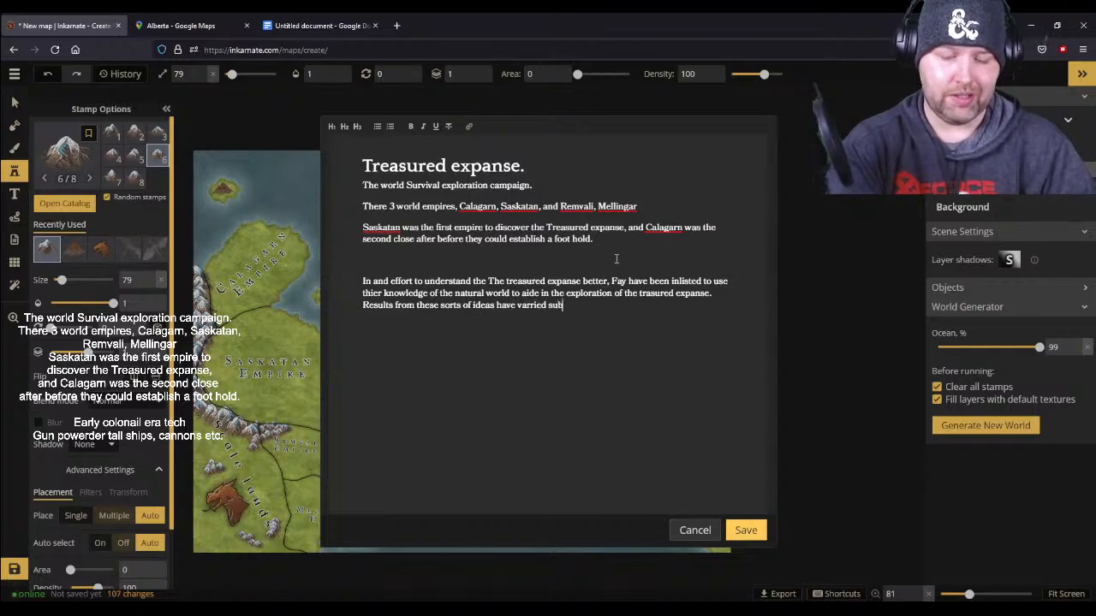
type("stantially, but")
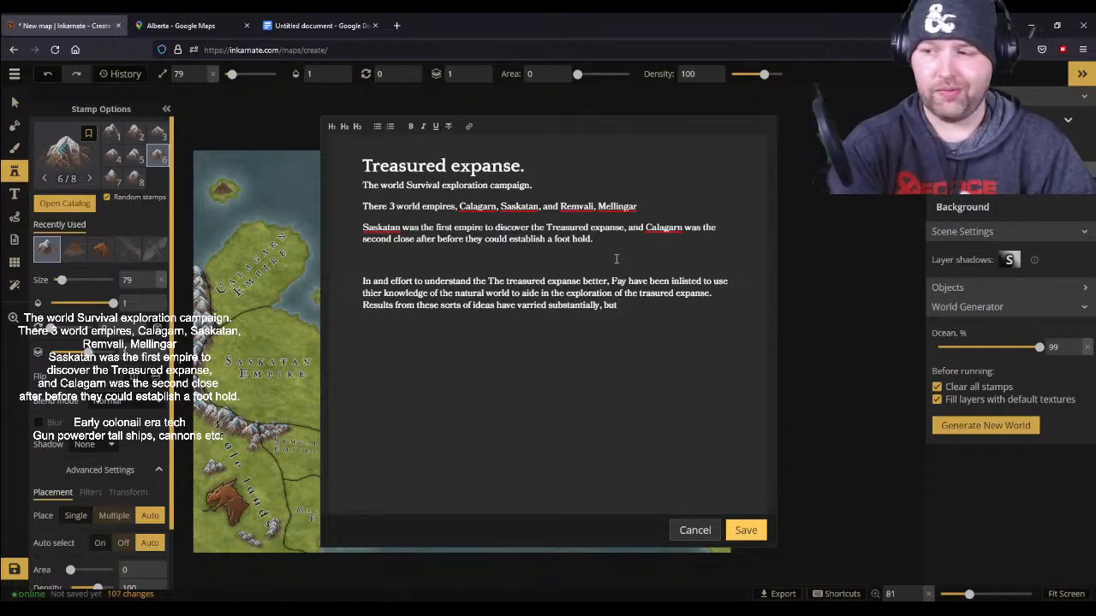
type(" the Fey who do")
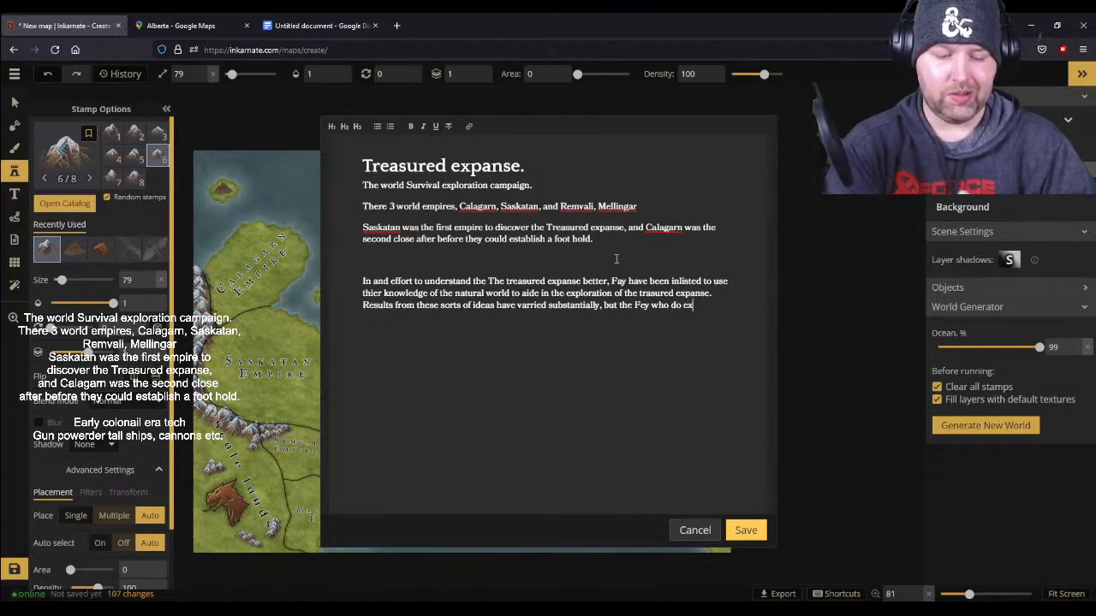
type(" establish")
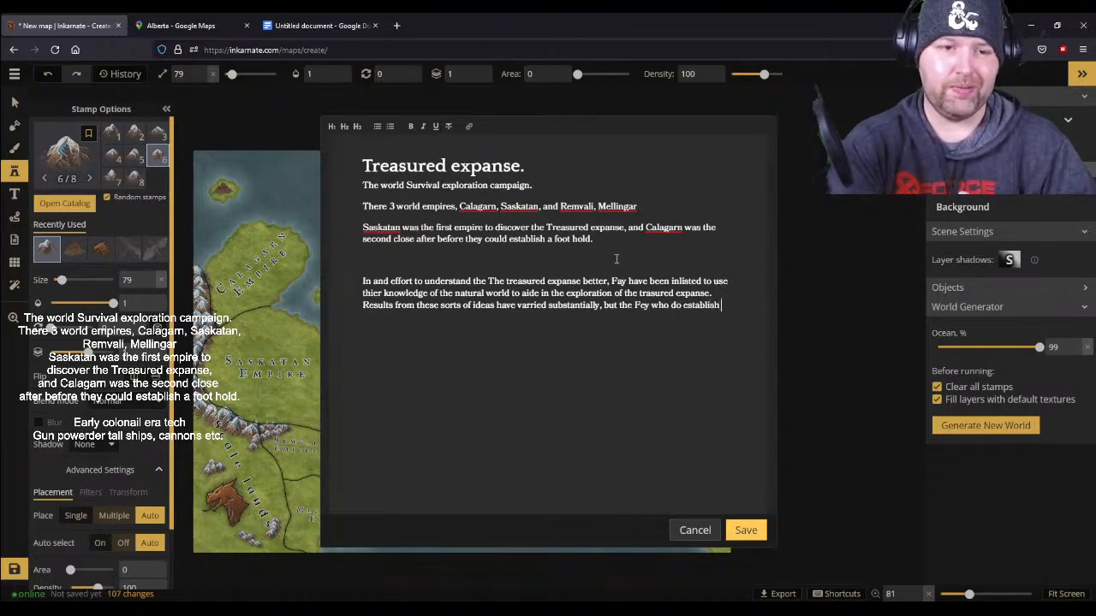
type(" long term ")
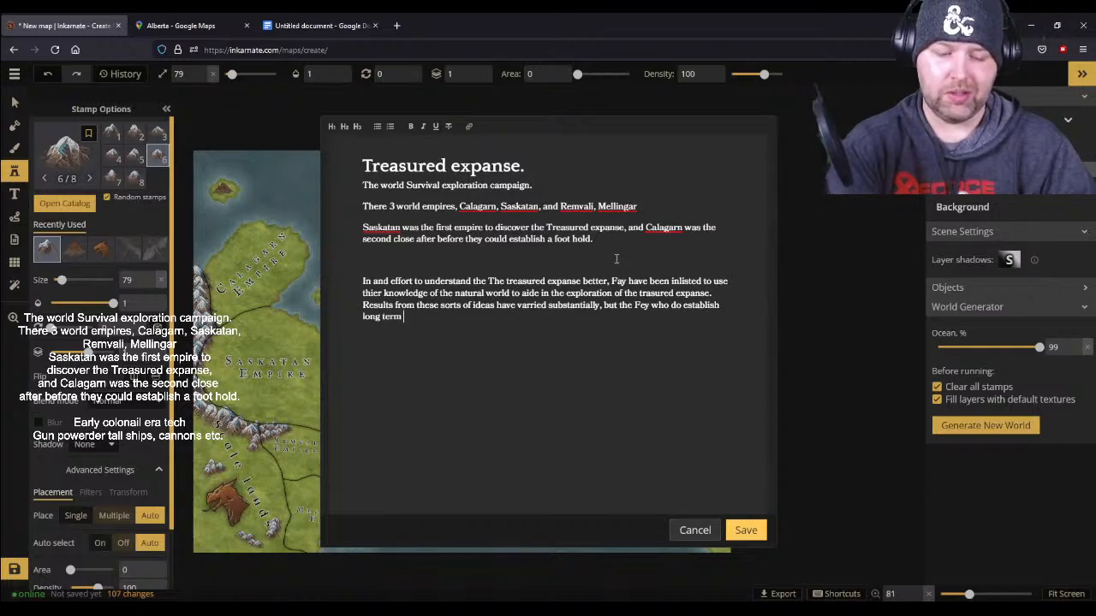
type("deals and connec")
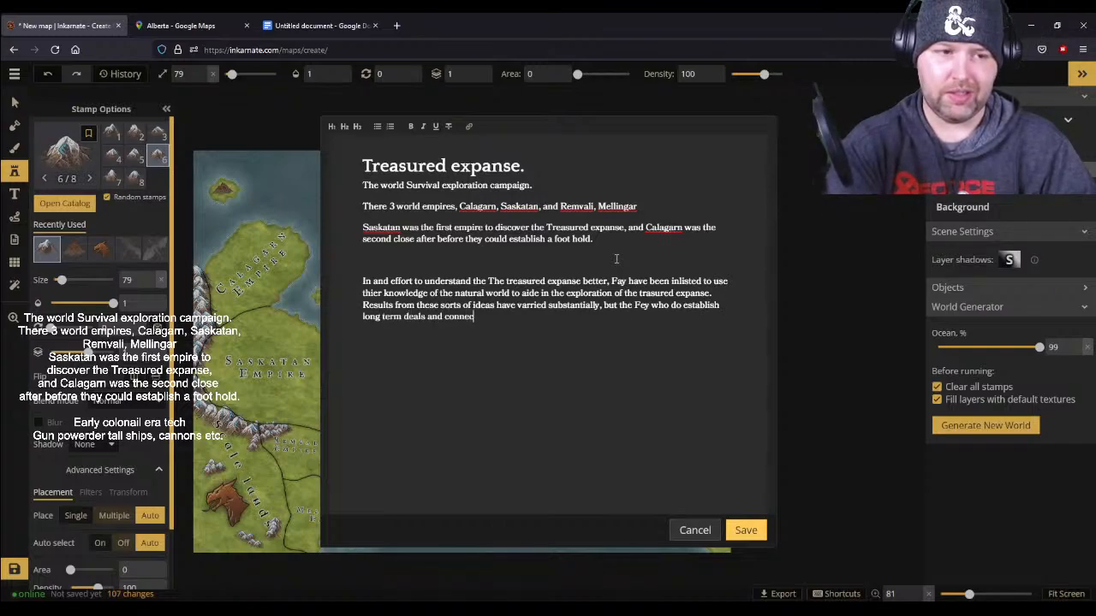
type("tions with company")
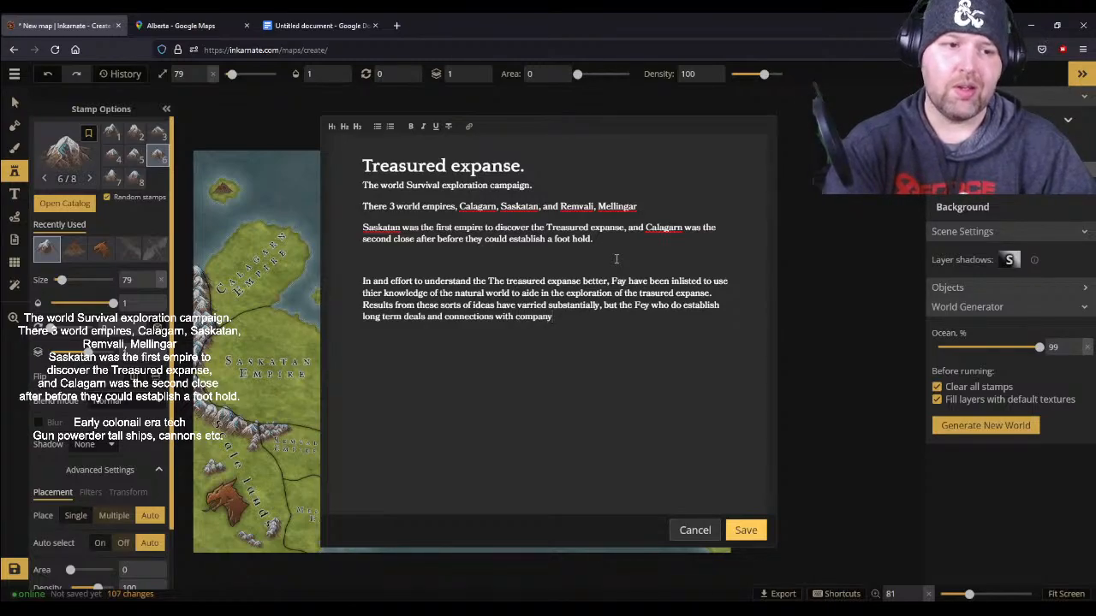
- Replace the trailing word "company" in the notes with "these corporations"
key("BackSpace")
key("BackSpace")
key("BackSpace")
key("BackSpace")
key("BackSpace")
key("BackSpace")
key("BackSpace")
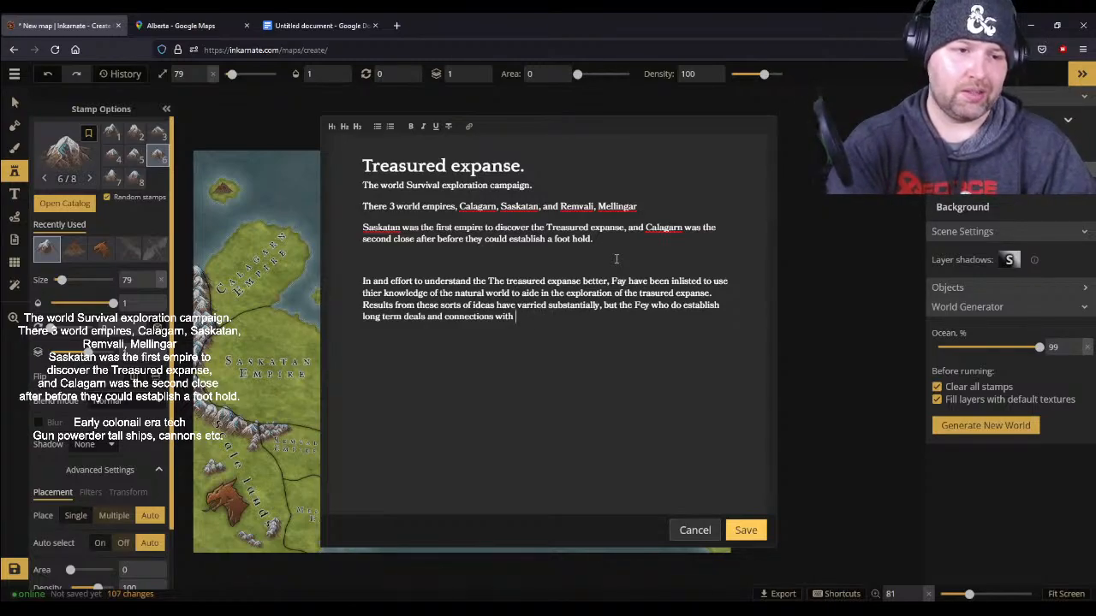
type("Corpo")
key("BackSpace")
key("BackSpace")
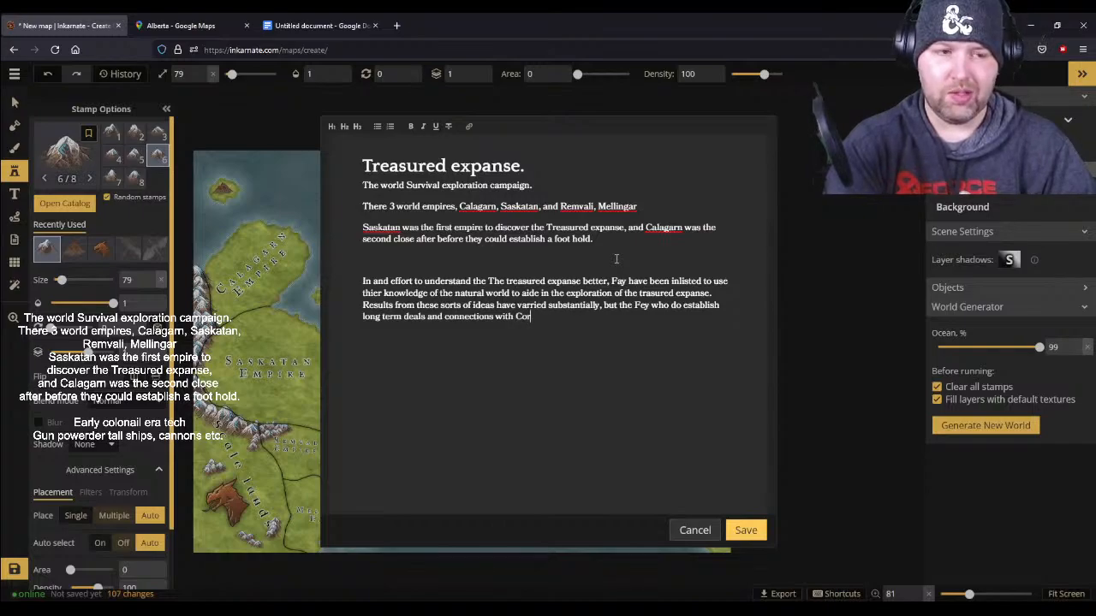
type("these corporatio")
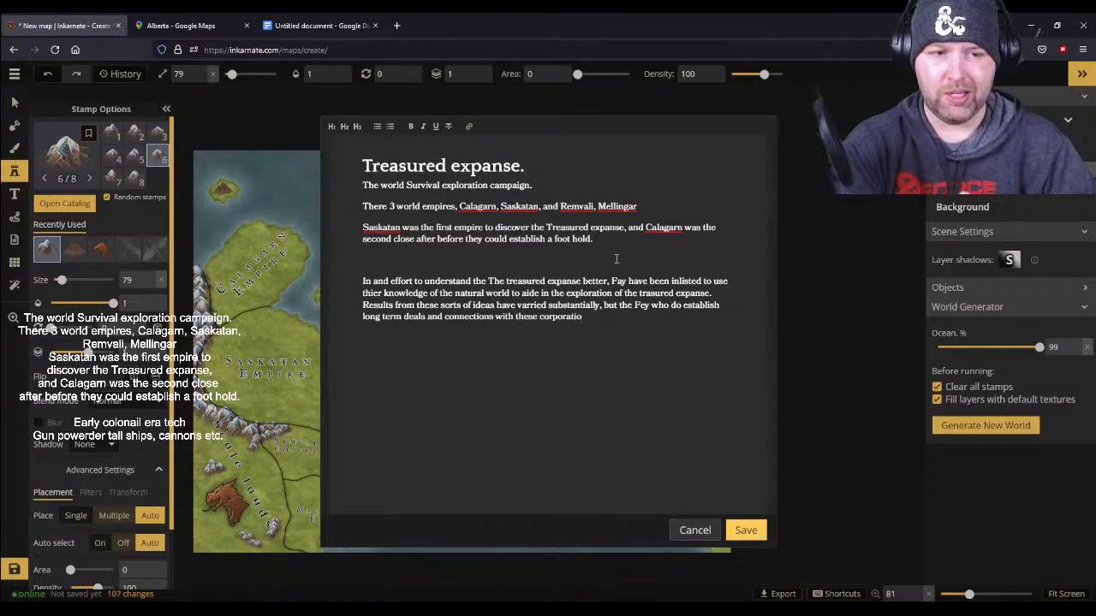
type("ns are Known as the Company Fae.")
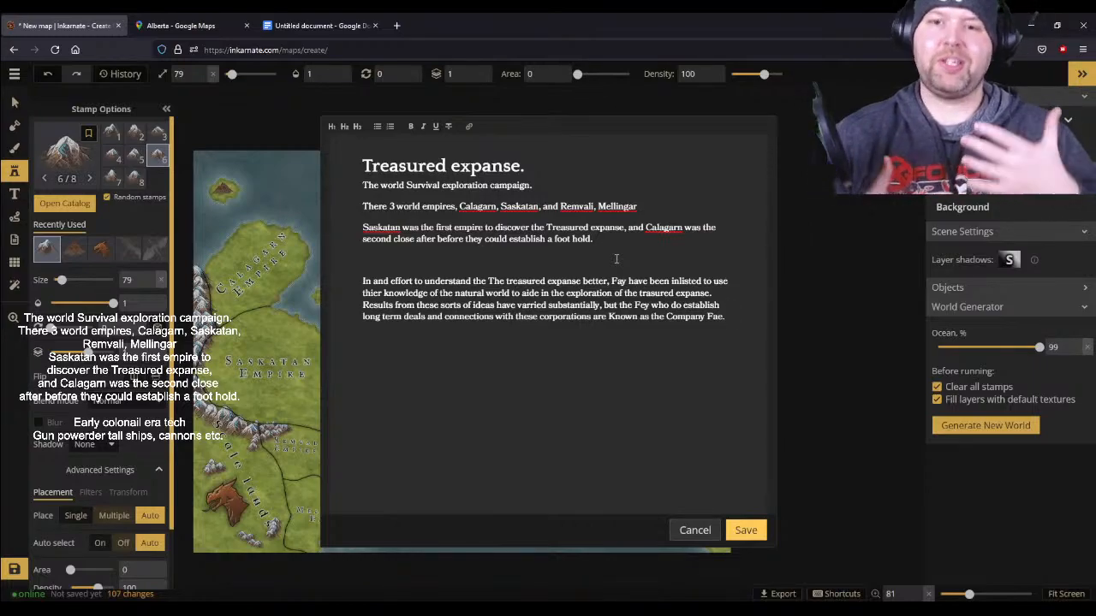
- Finish the sentence with "are Known as the Company Fae." and save the map notes
left_click(730, 529)
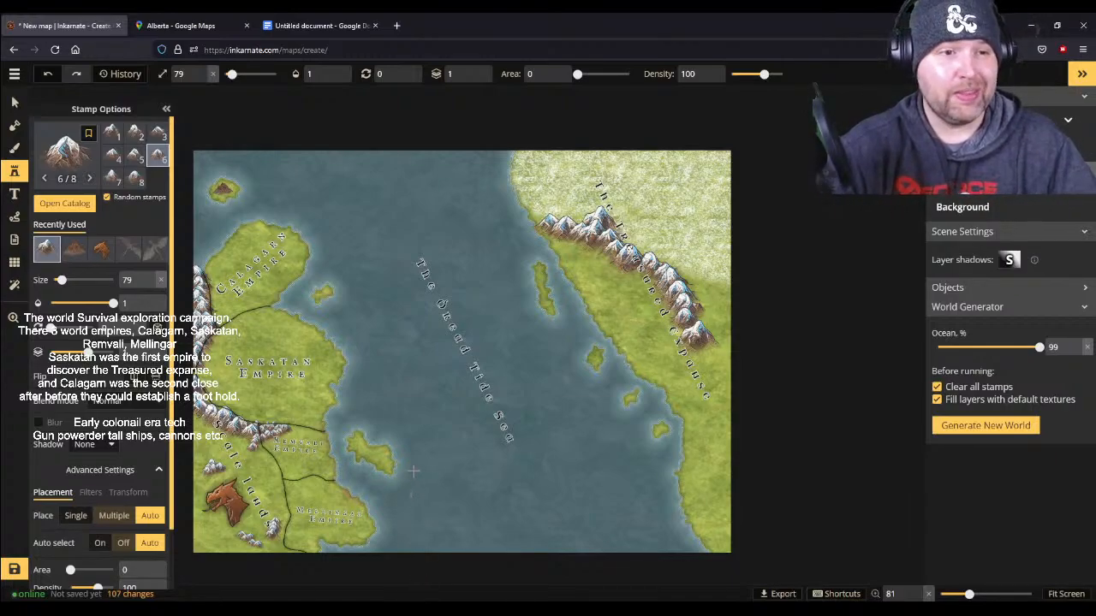
- Close the Google Maps page of Alberta and return to the Inkarnate map
scroll(413, 471, "up", 2)
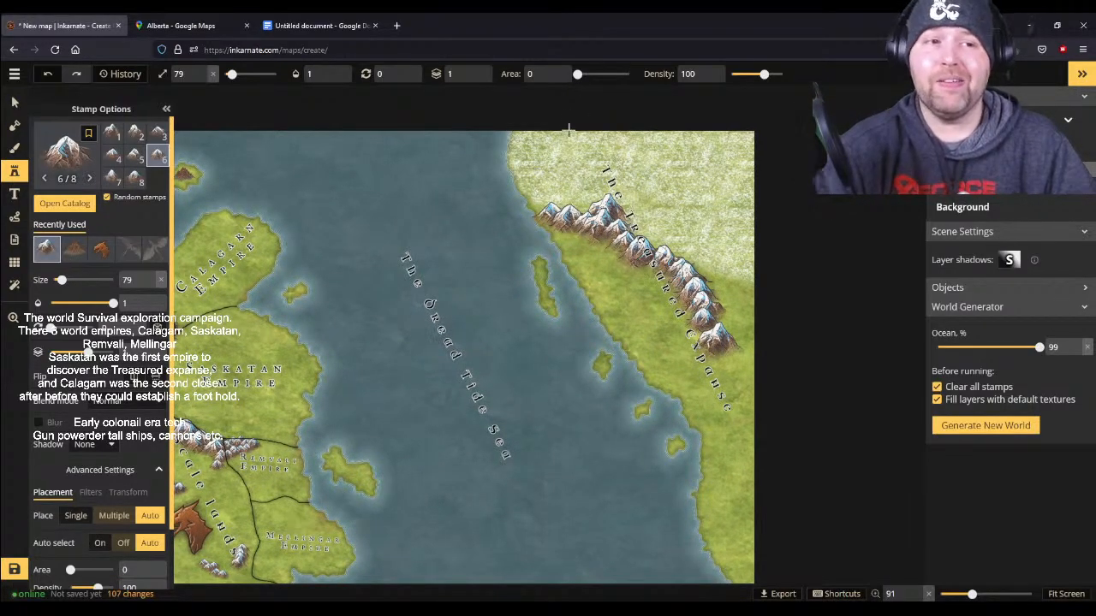
left_click(184, 25)
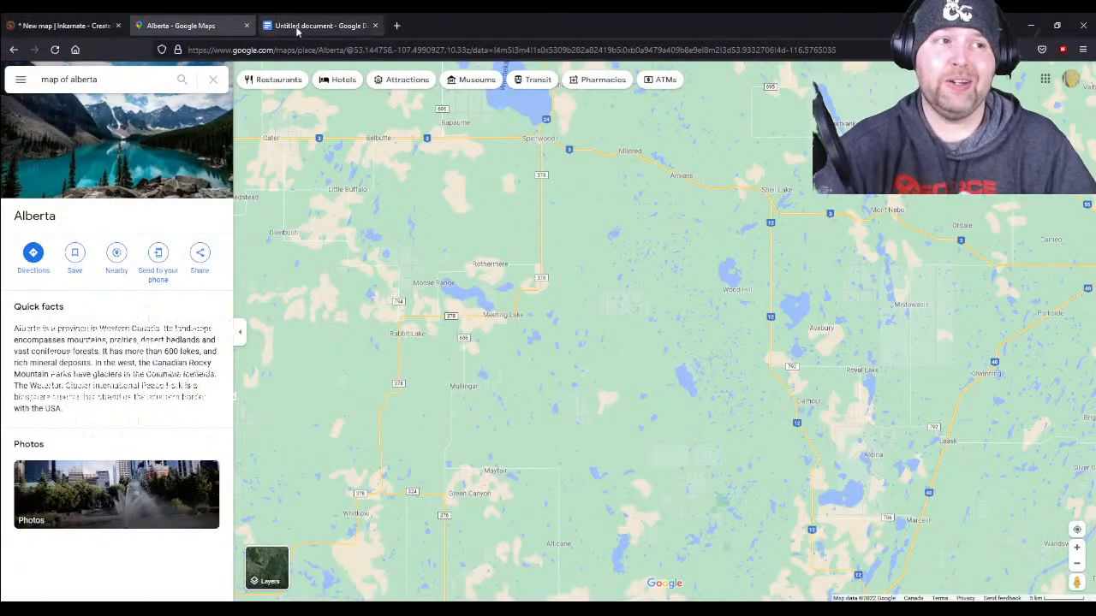
left_click(247, 25)
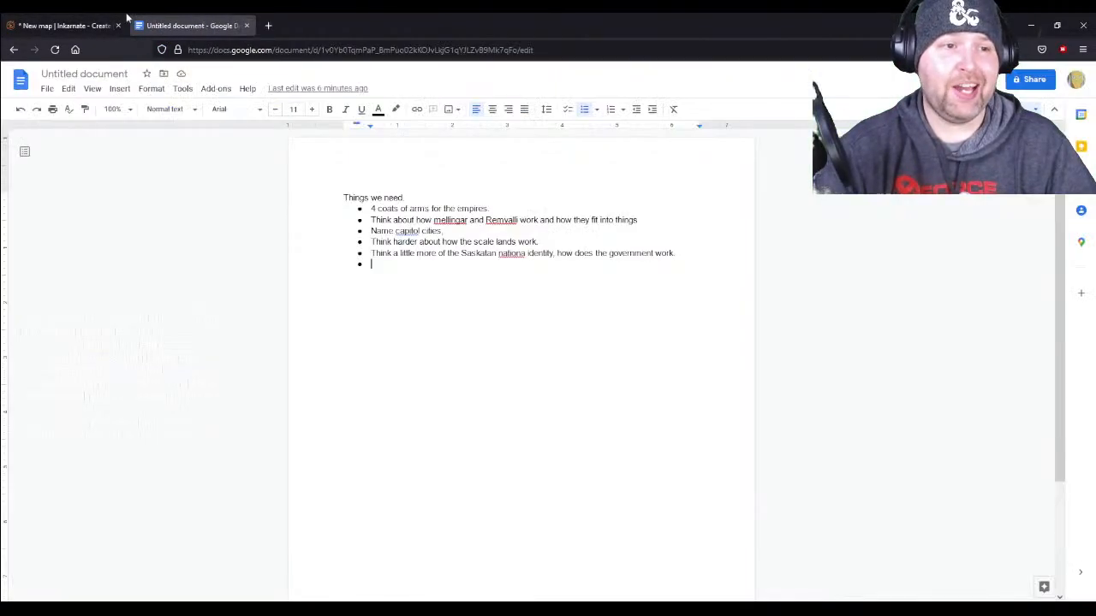
left_click(94, 25)
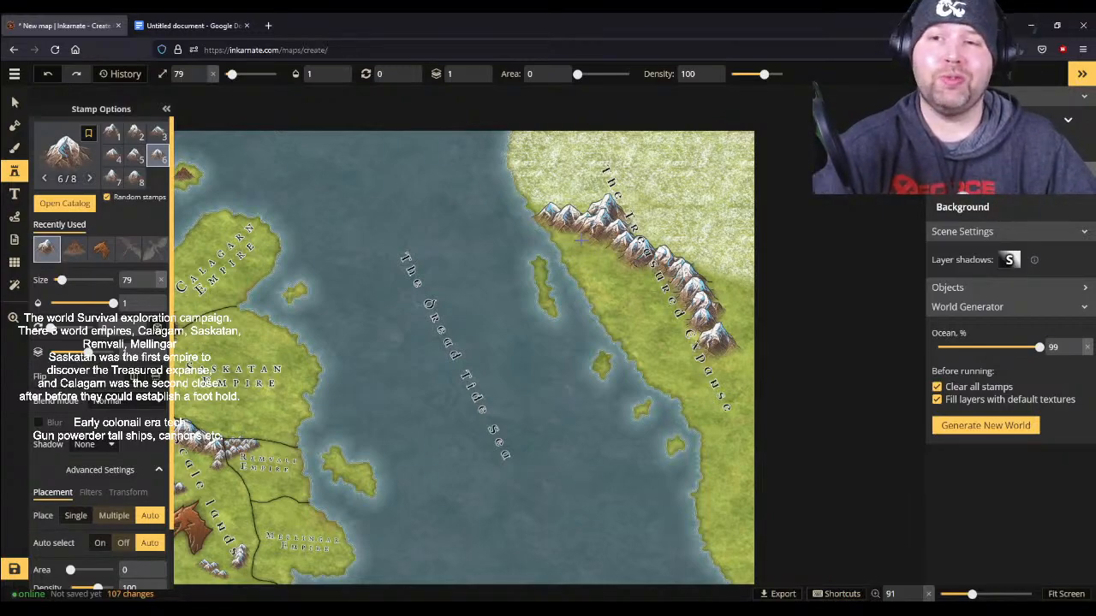
scroll(411, 336, "down", 3)
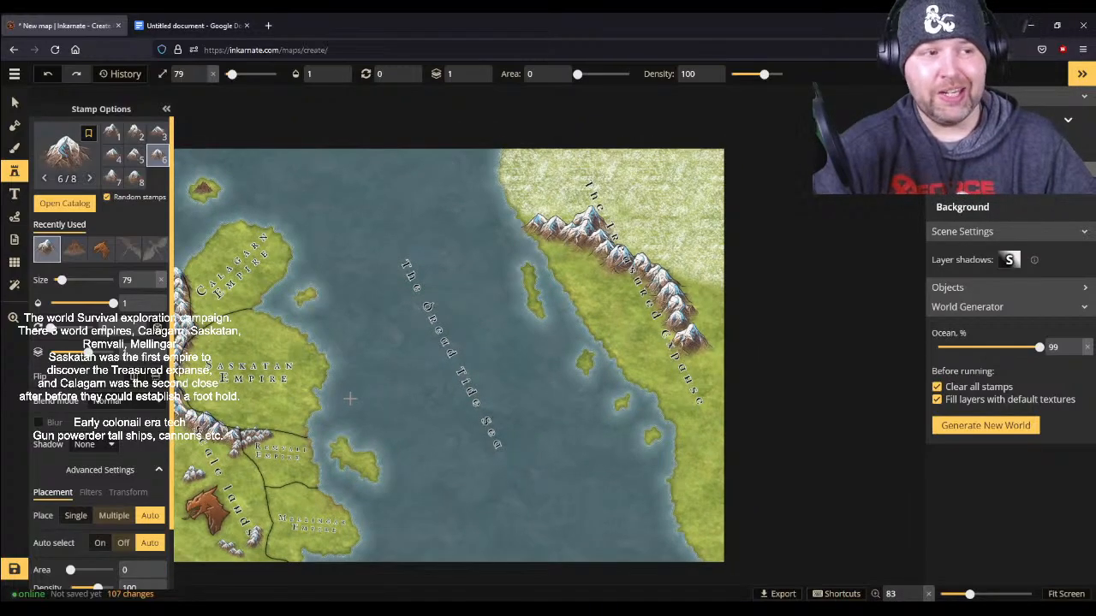
left_click(18, 148)
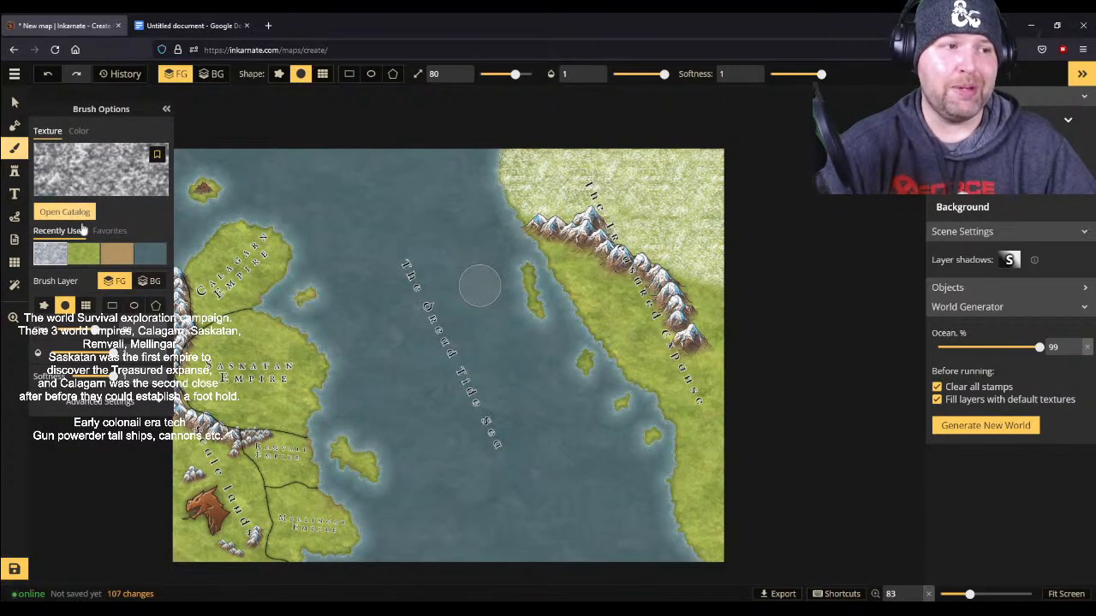
left_click(15, 194)
left_click(14, 171)
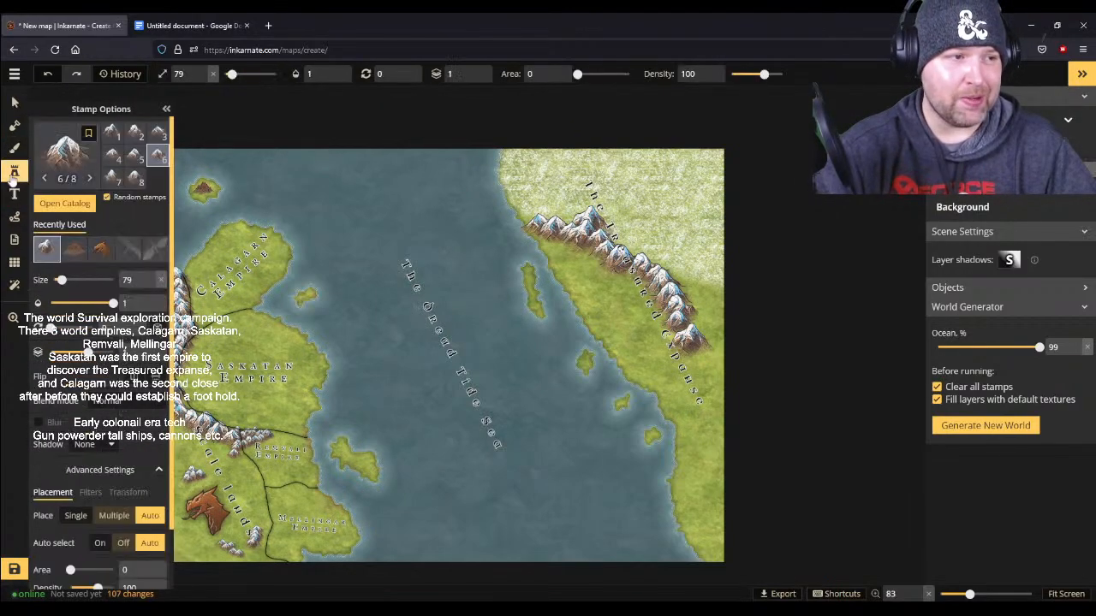
scroll(349, 374, "up", 2)
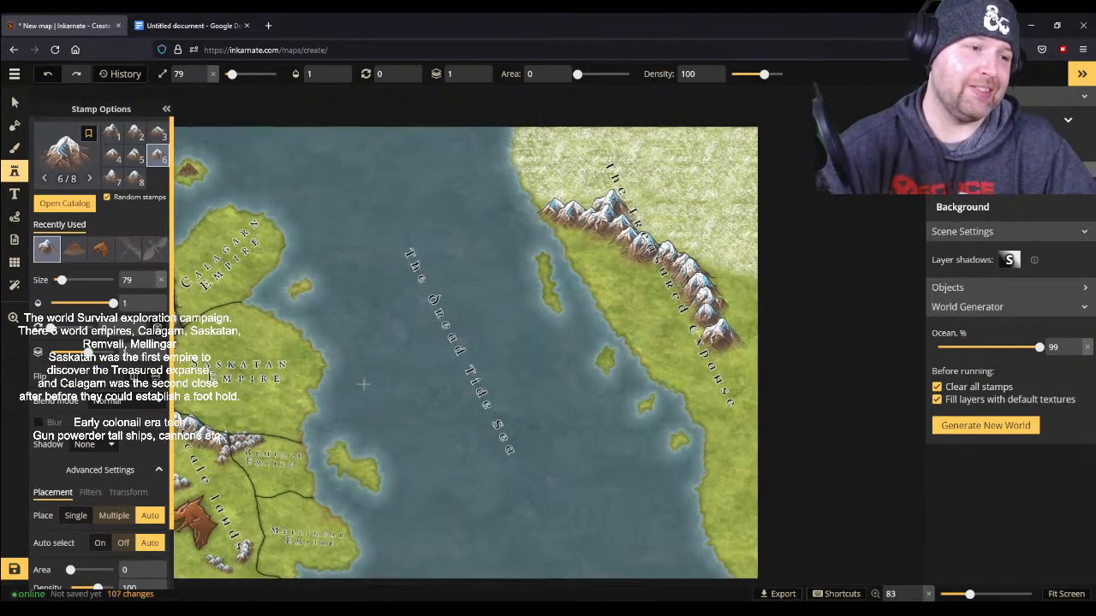
scroll(363, 385, "down", 3)
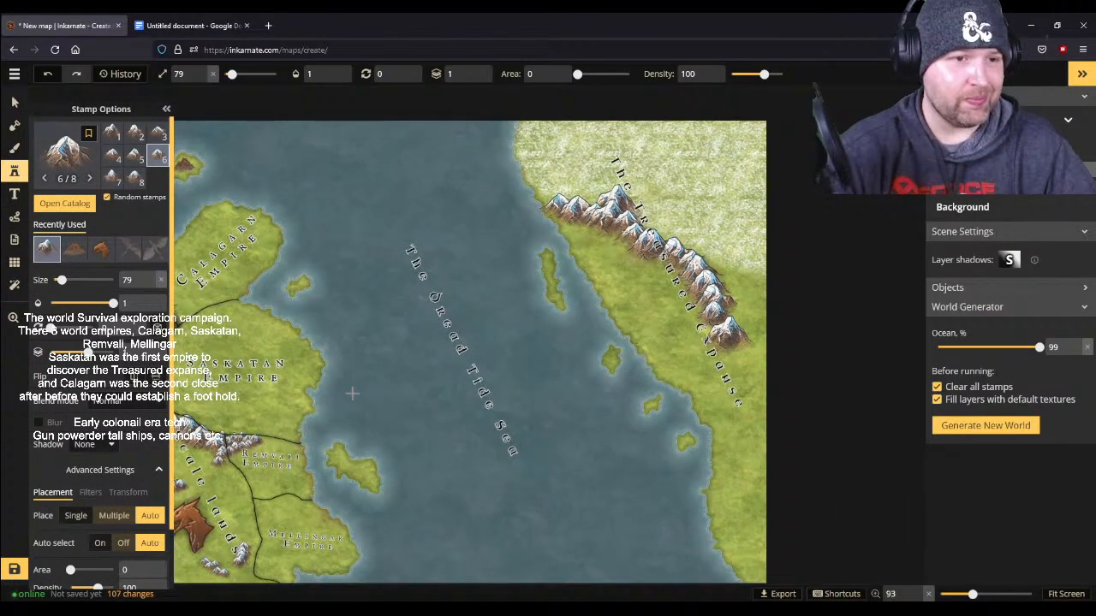
scroll(352, 393, "down", 1)
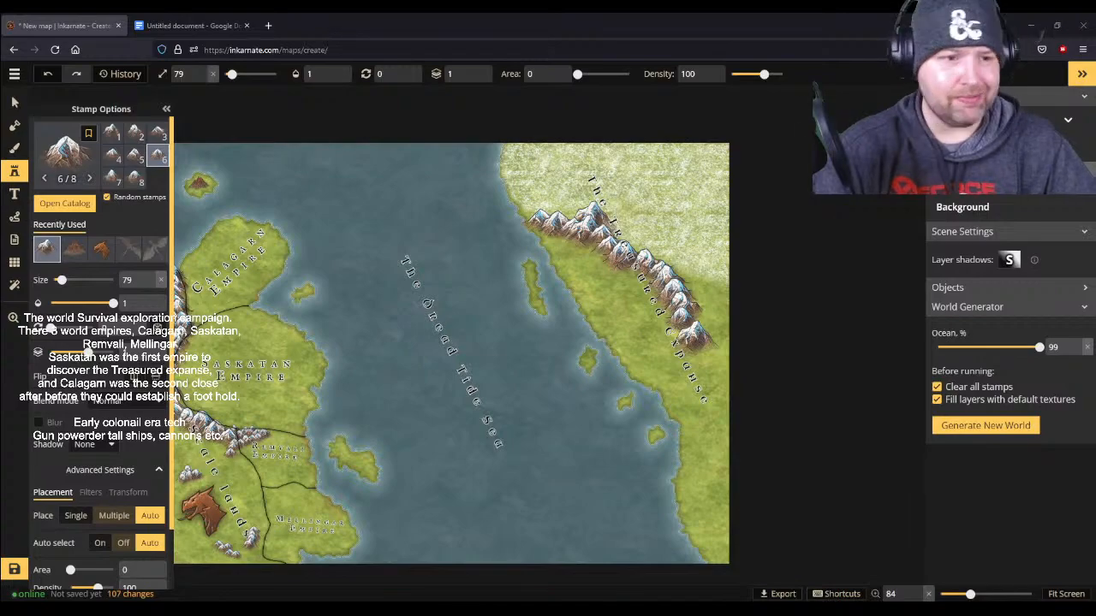
- Try a row of size 79 snow-capped mountain stamps across The Dread Tide Sea and undo it
left_click_drag(267, 309, 663, 314)
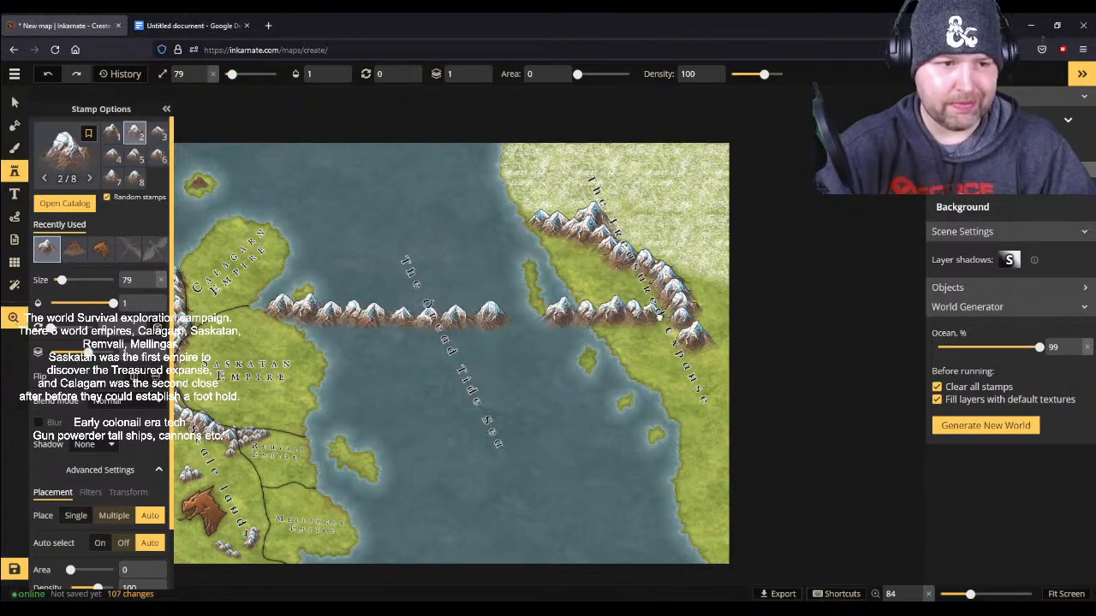
left_click(47, 73)
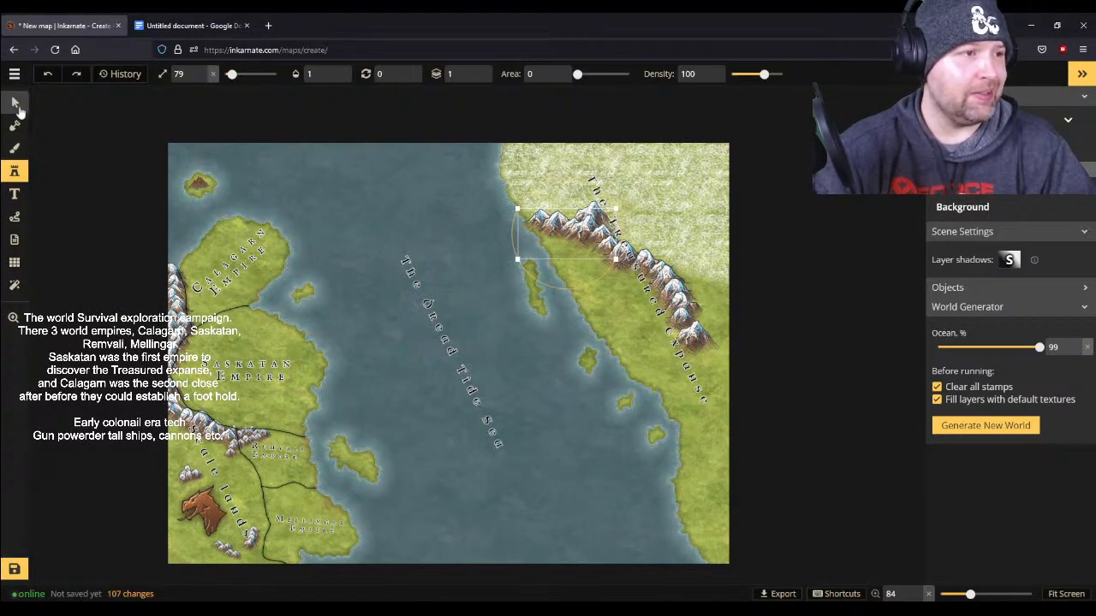
left_click(15, 101)
left_click_drag(333, 259, 704, 265)
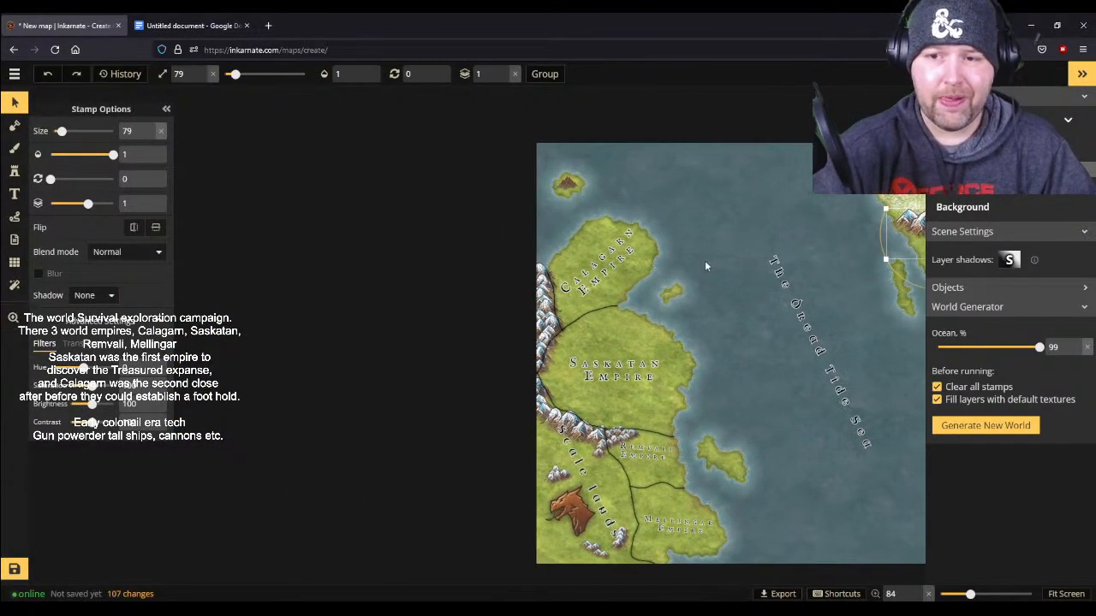
left_click(15, 101)
left_click(782, 285)
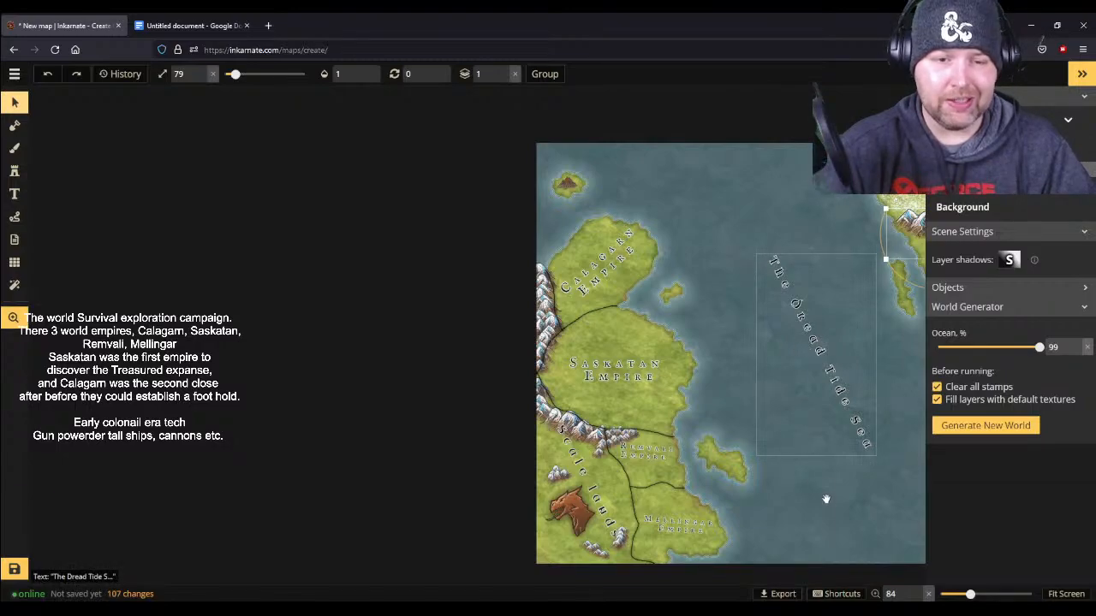
left_click_drag(836, 529, 492, 502)
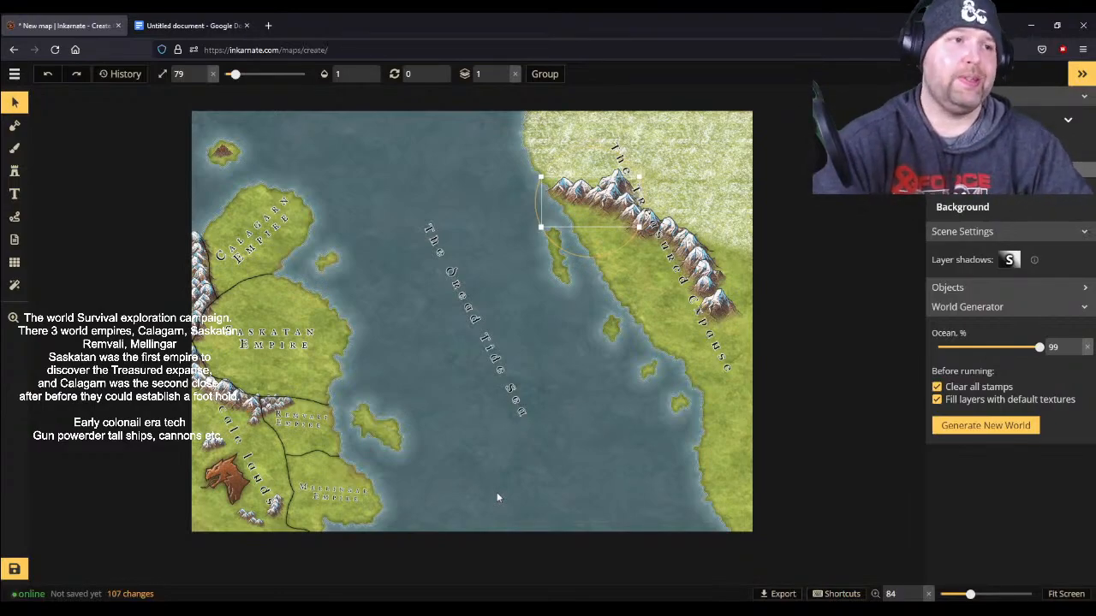
- Switch to the Google Docs to-do list and add the bullet "Think about the roles of Company Fae who has them who wants them."
left_click(158, 27)
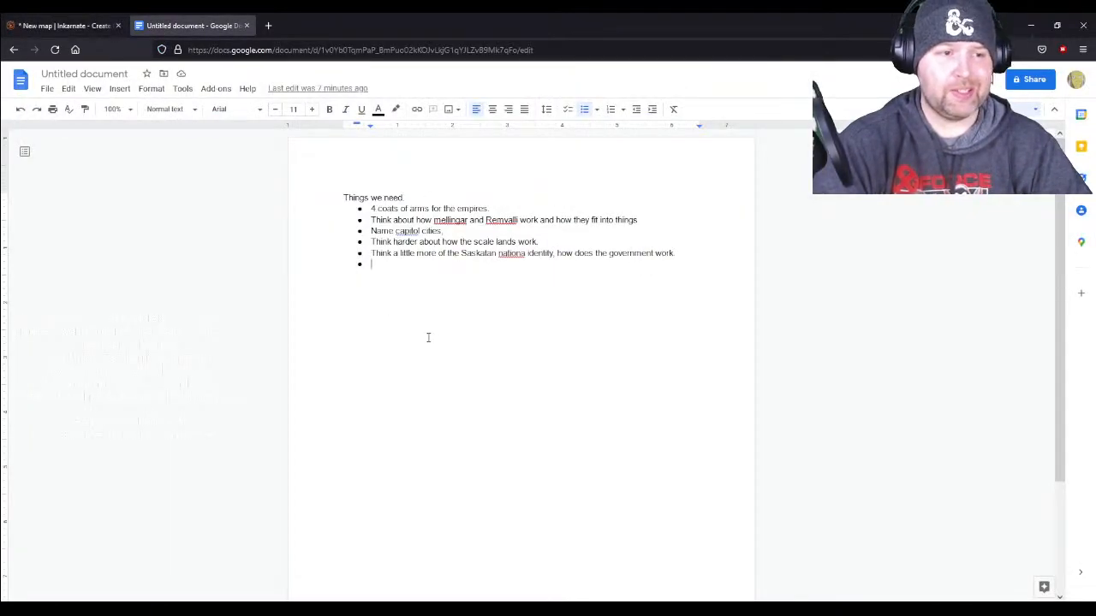
type("Thi")
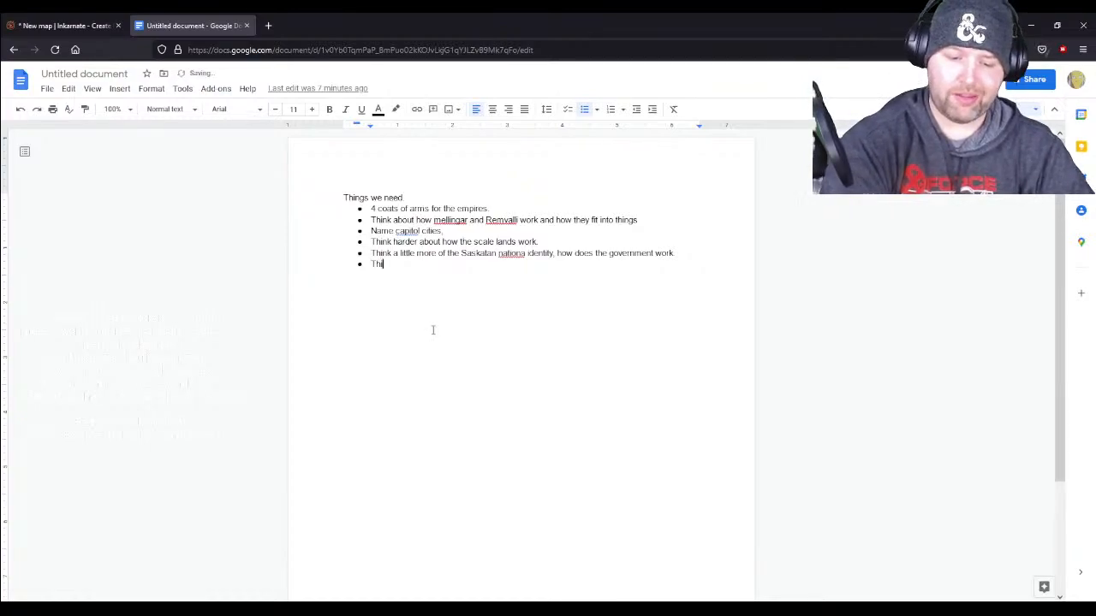
type("nk about the ")
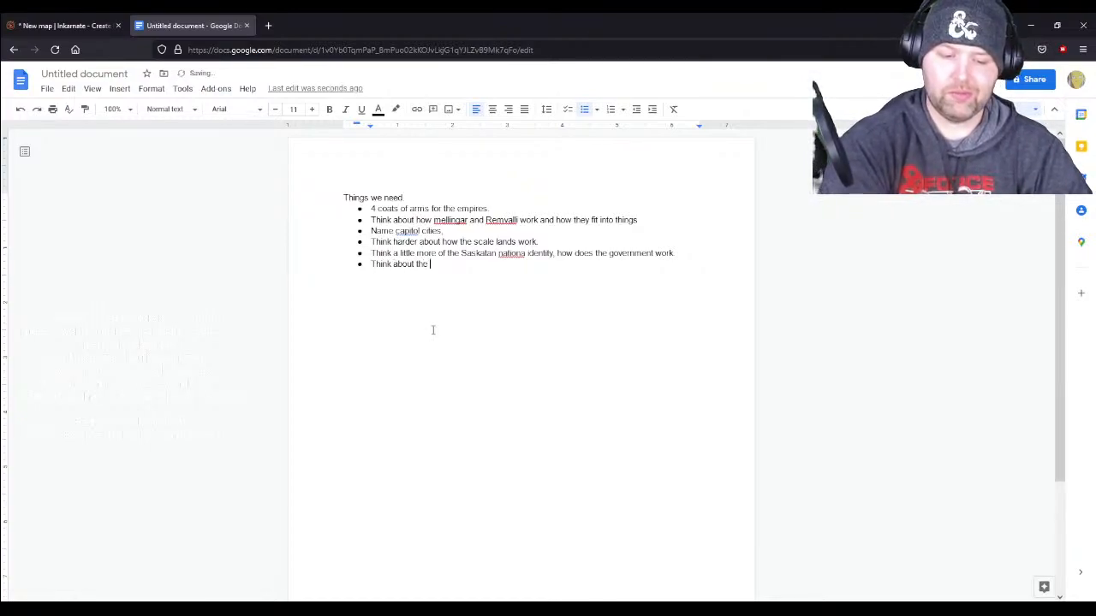
type("roles of")
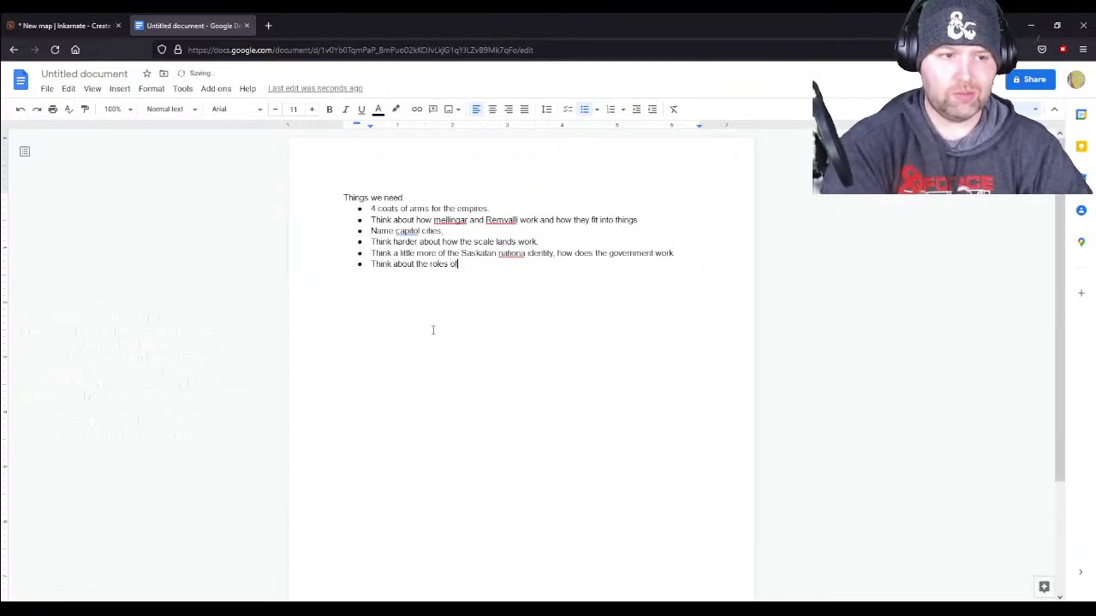
type(" Compnay ")
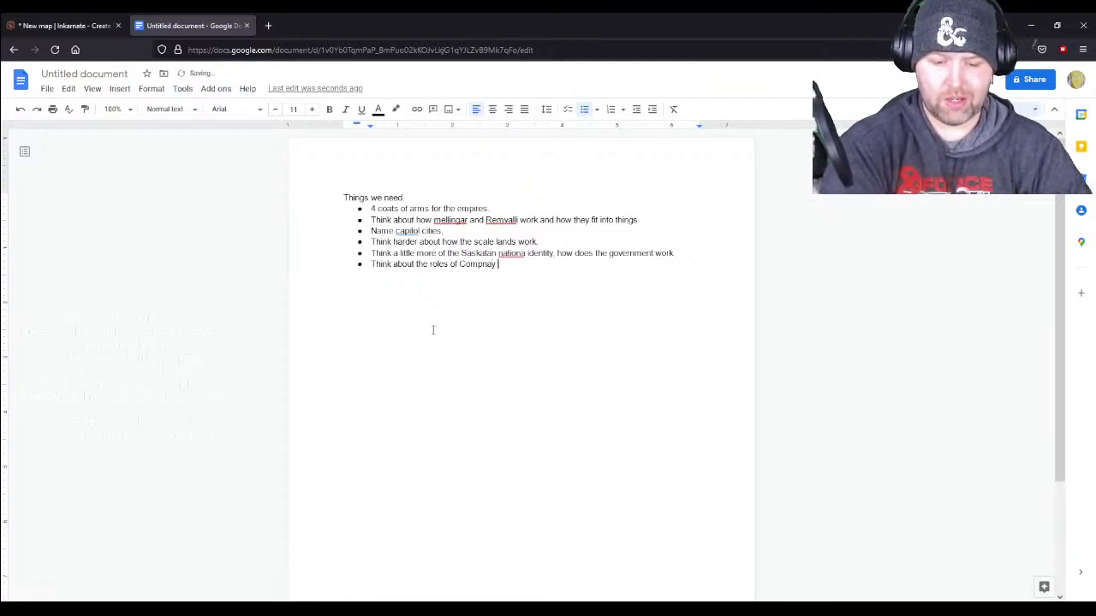
type("Fae who")
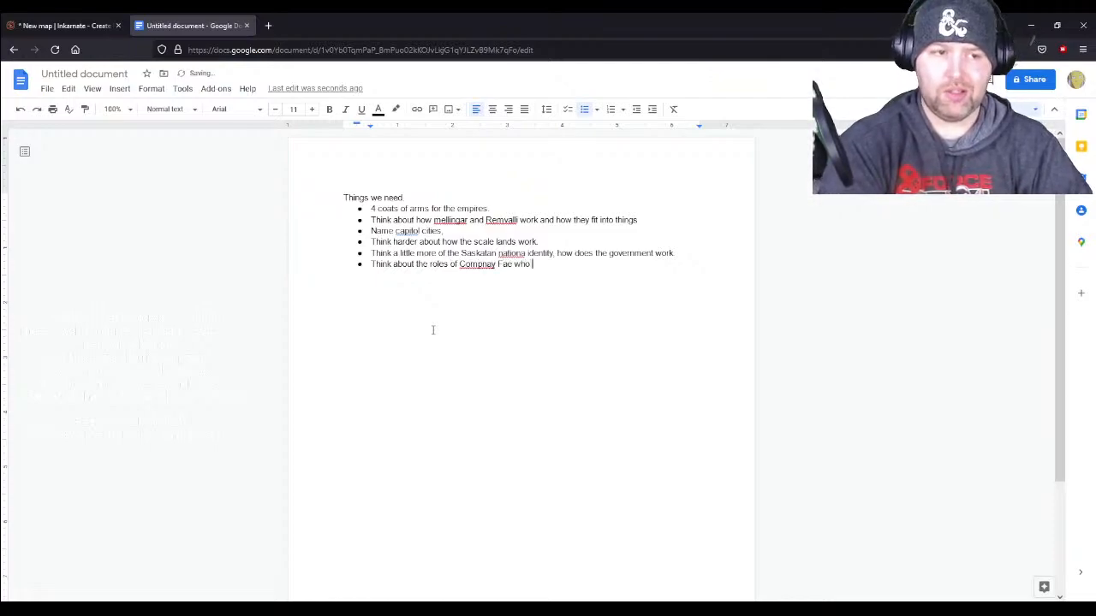
type(" has them")
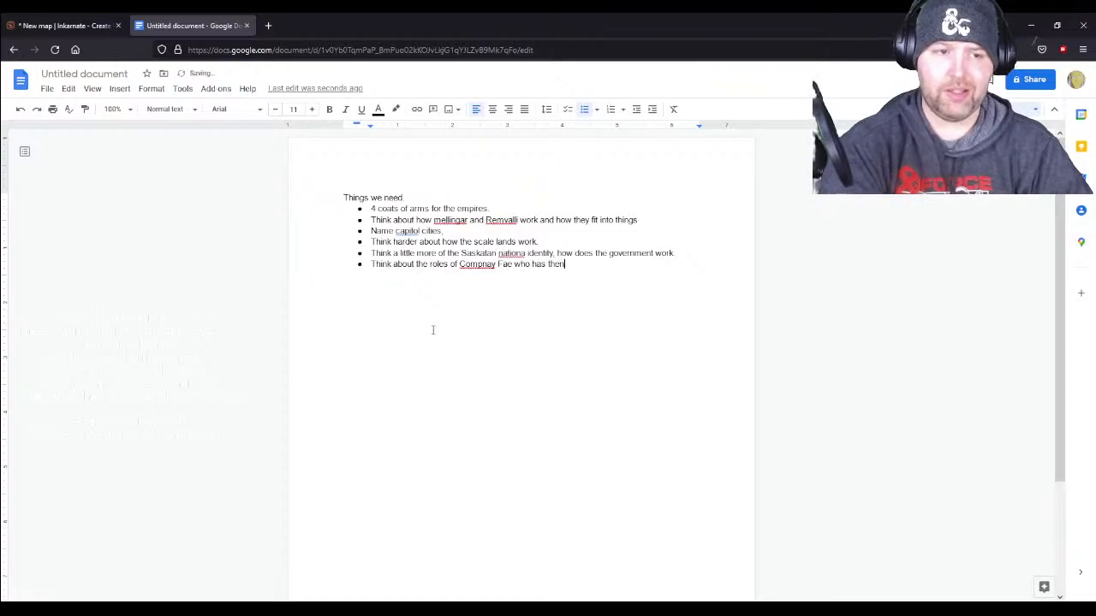
type(" who wants th")
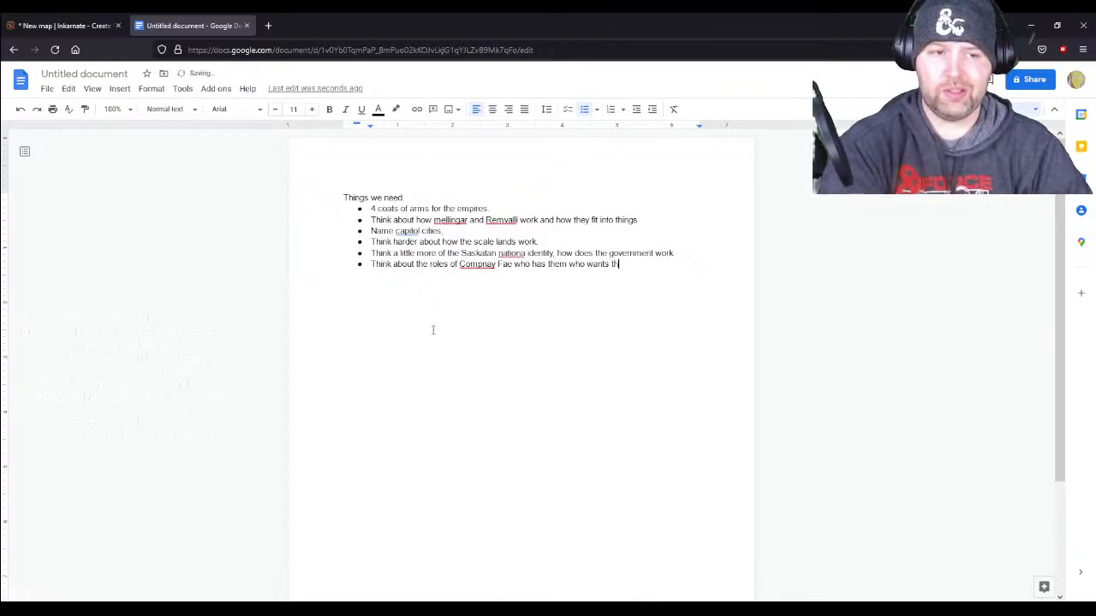
type("em.")
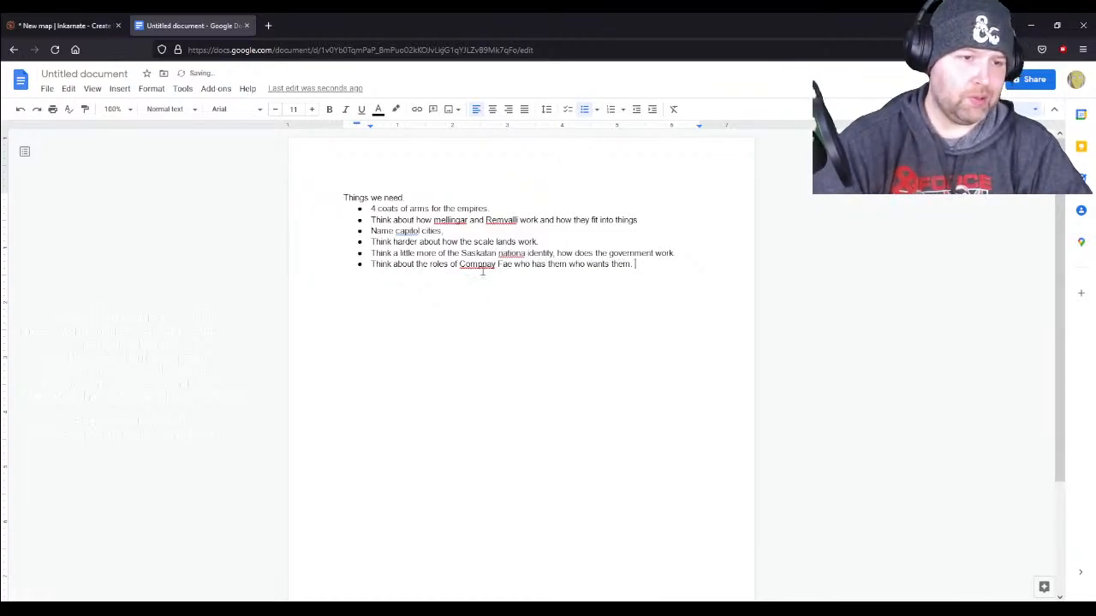
left_click(481, 267)
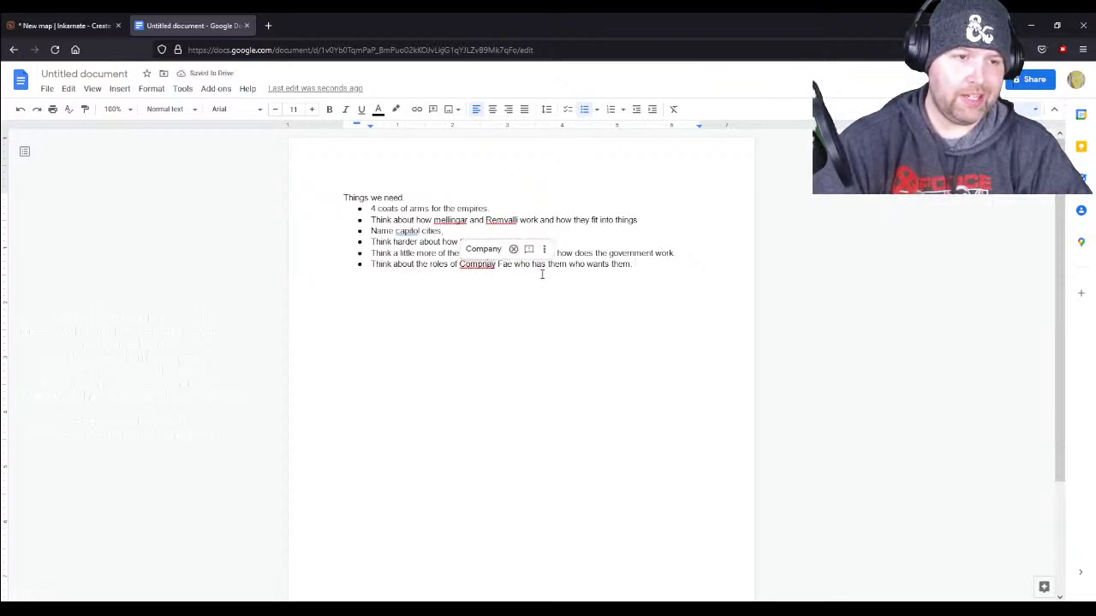
left_click(483, 249)
- Add another bullet at the end of the list reading "What are the capitols new capitols int he treasured expanse called"
left_click(647, 271)
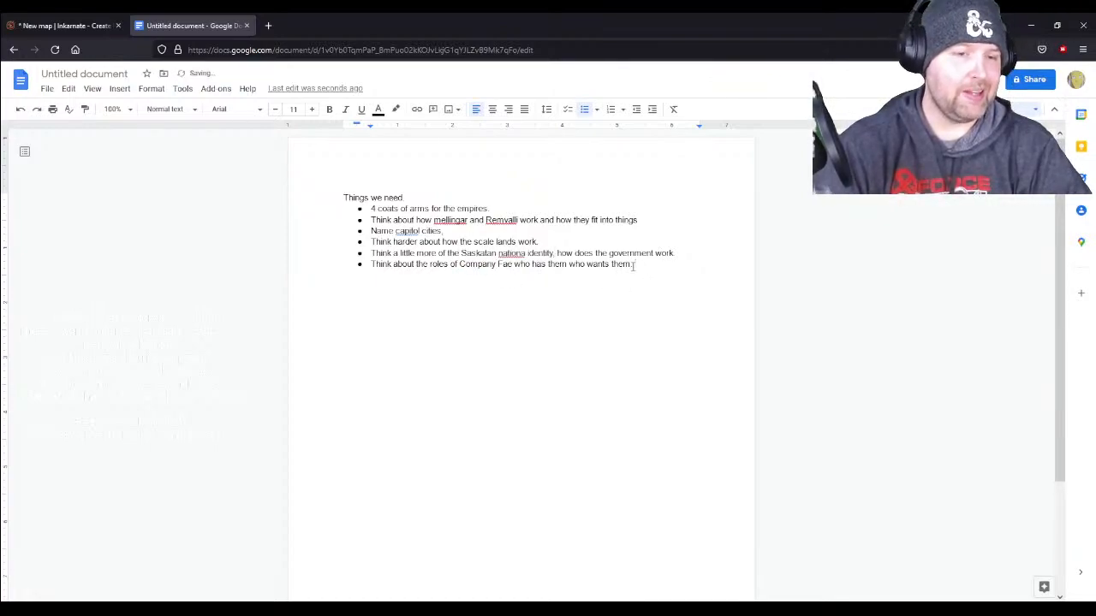
key("Return")
type("W")
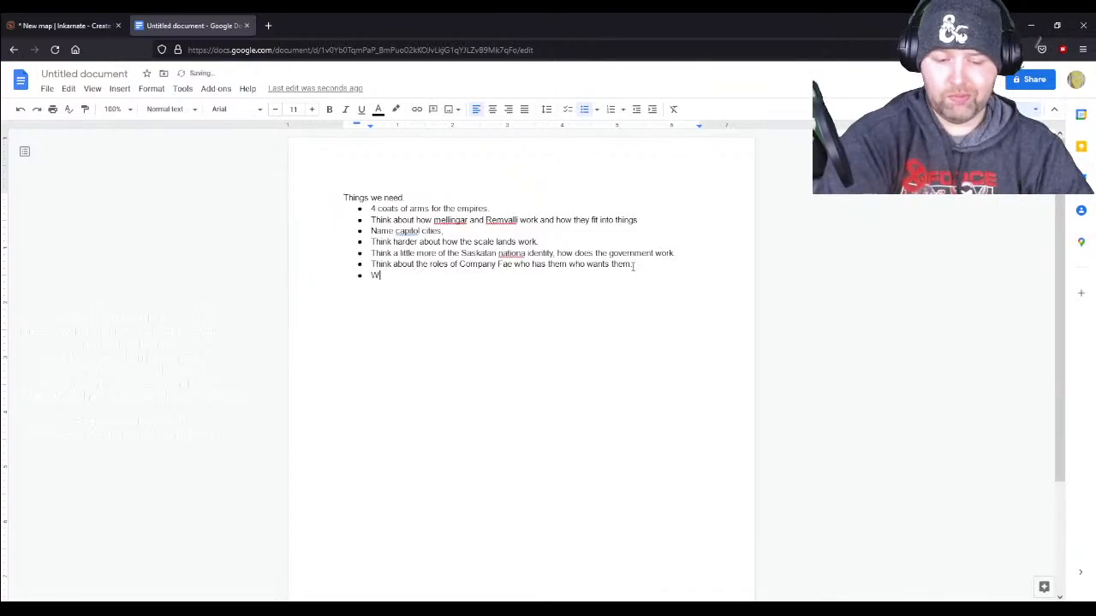
type("hat are the c")
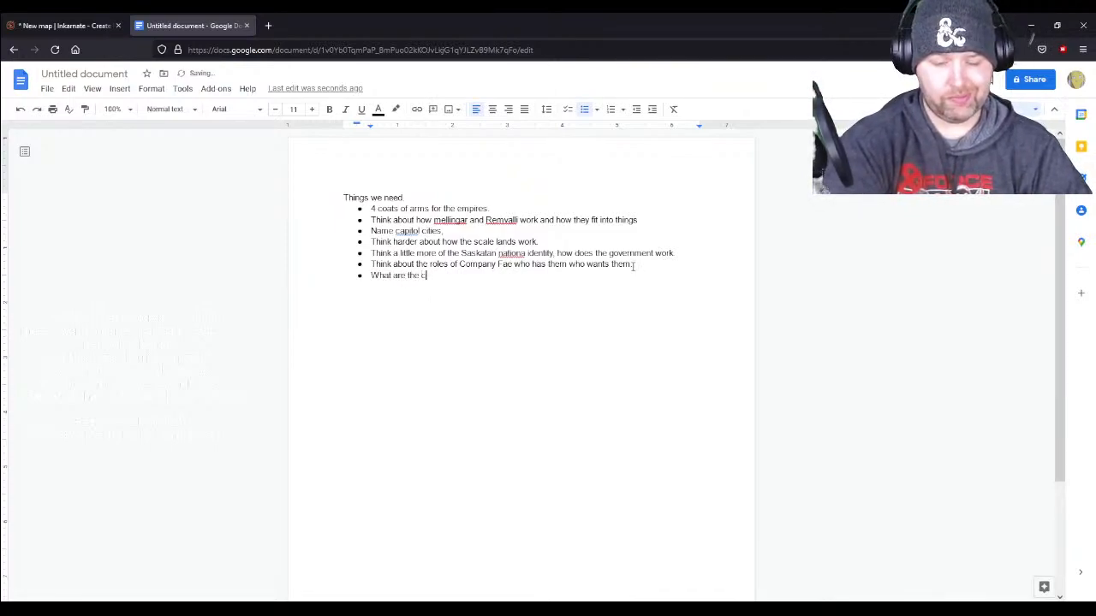
type("apitols int he")
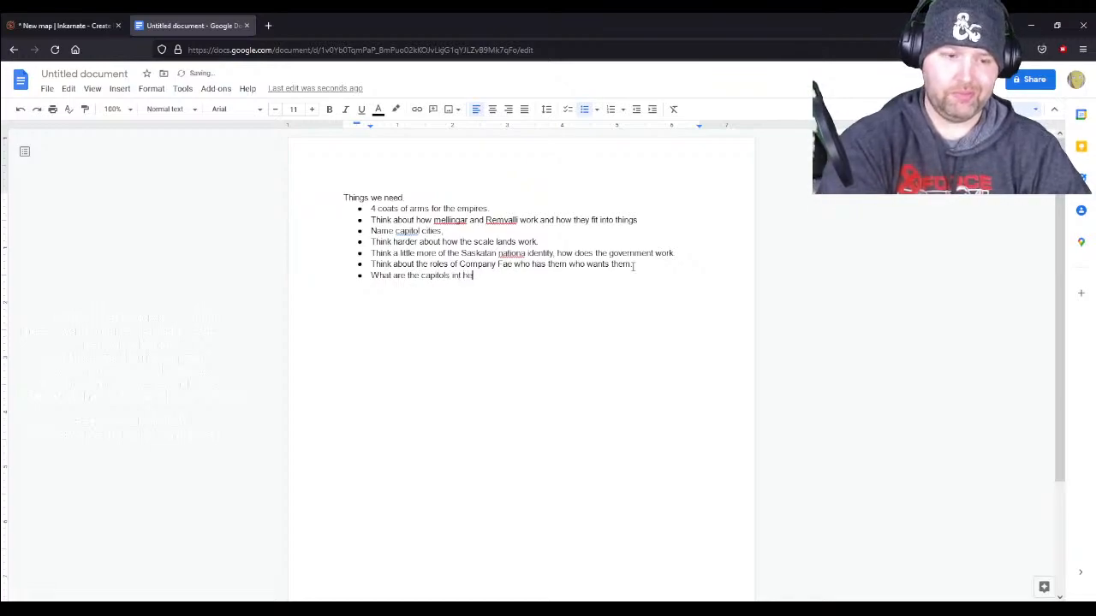
type(" lreasure")
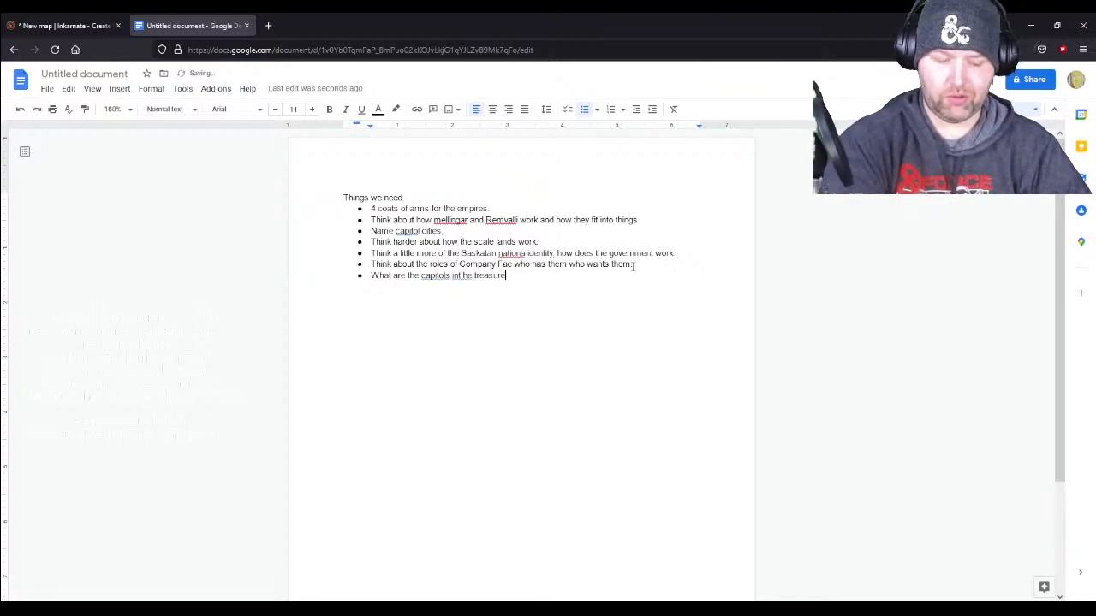
key("BackSpace")
key("BackSpace")
key("BackSpace")
key("BackSpace")
key("BackSpace")
key("BackSpace")
key("BackSpace")
key("BackSpace")
key("BackSpace")
key("BackSpace")
key("BackSpace")
key("BackSpace")
key("BackSpace")
key("BackSpace")
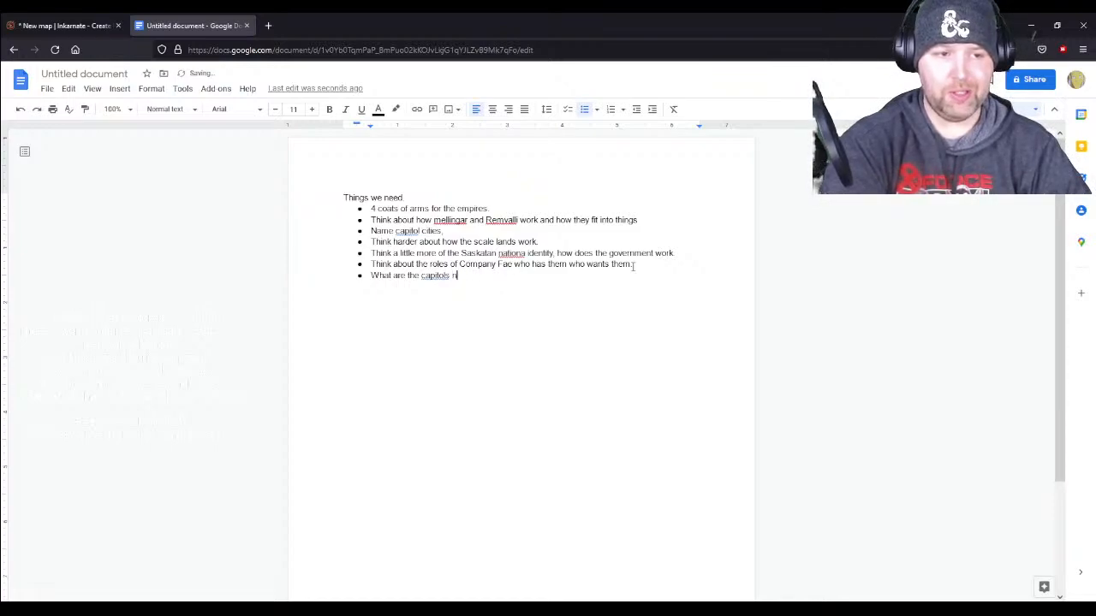
type("new cap")
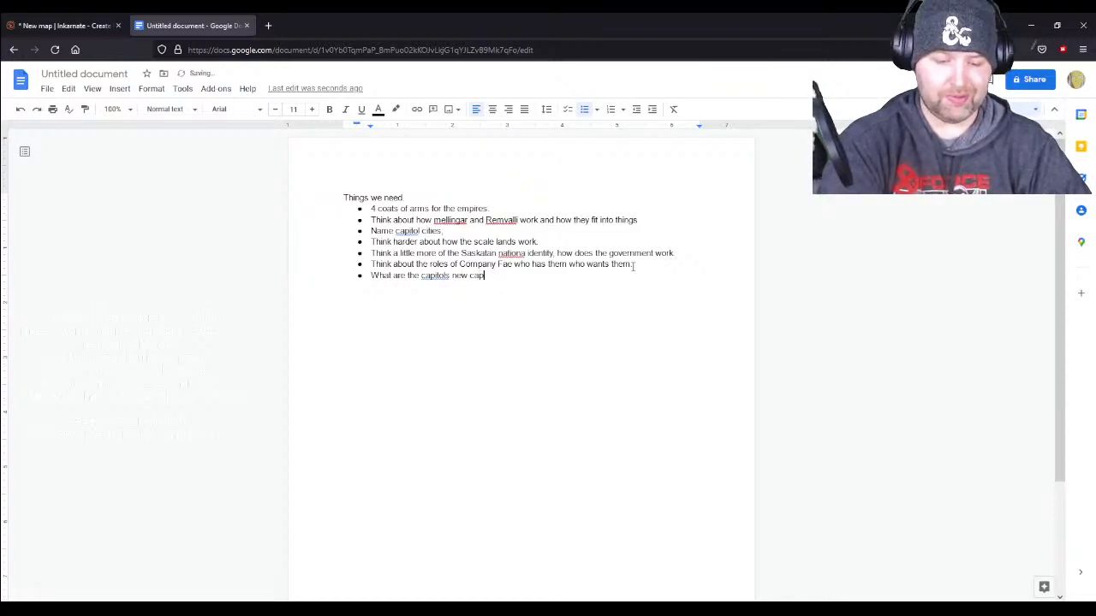
type("itols int he treasured")
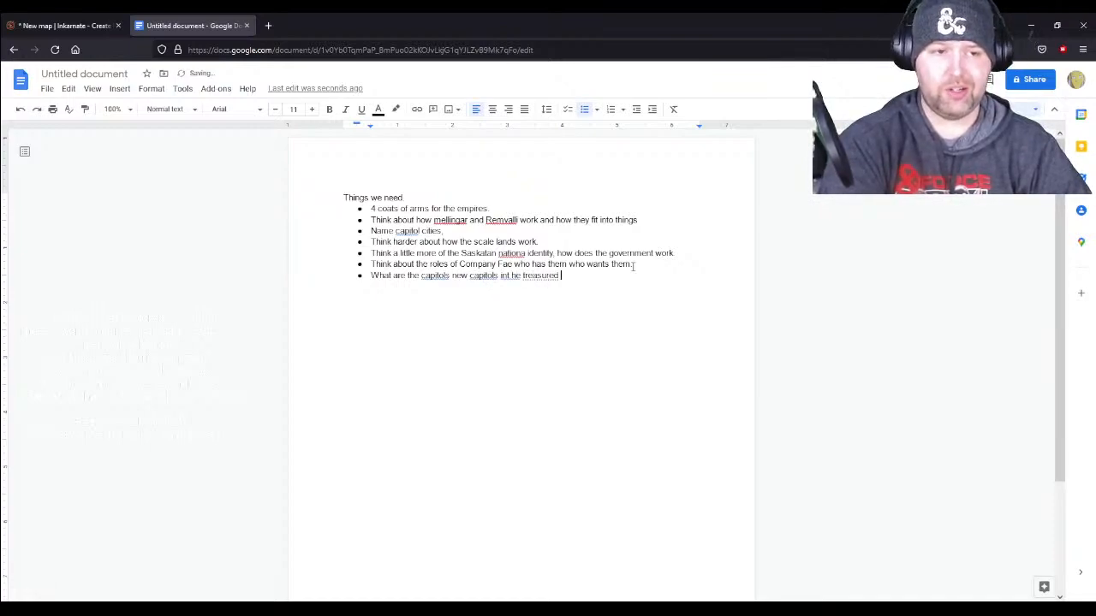
type(" espanse called")
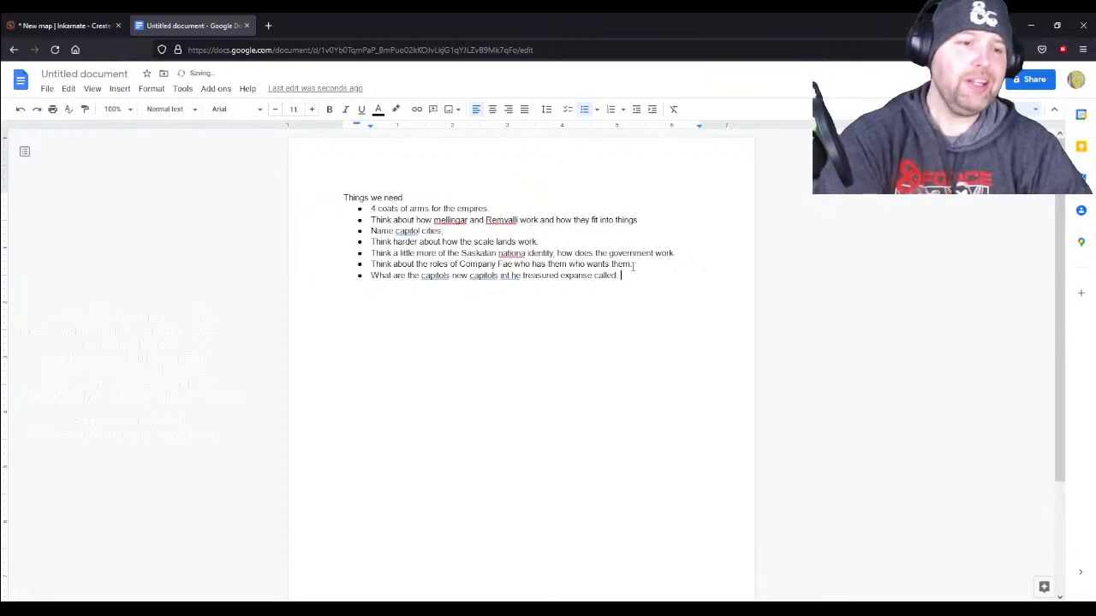
- Correct the last bullet's spelling, changing "int he" to "in the" and both occurrences of "capitols" to "capitals"
left_click(511, 275)
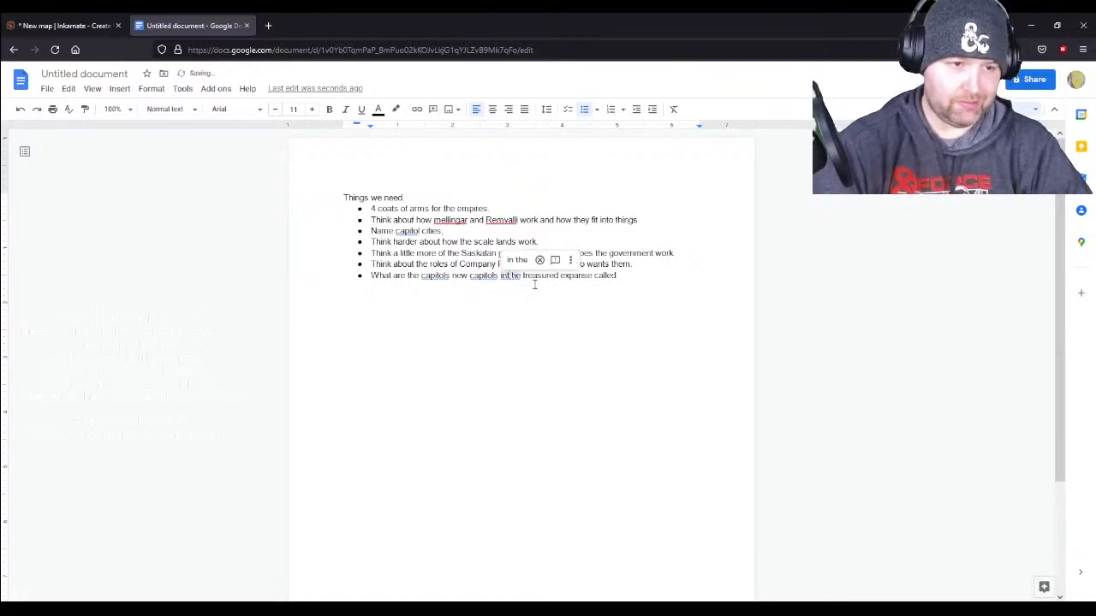
left_click(517, 259)
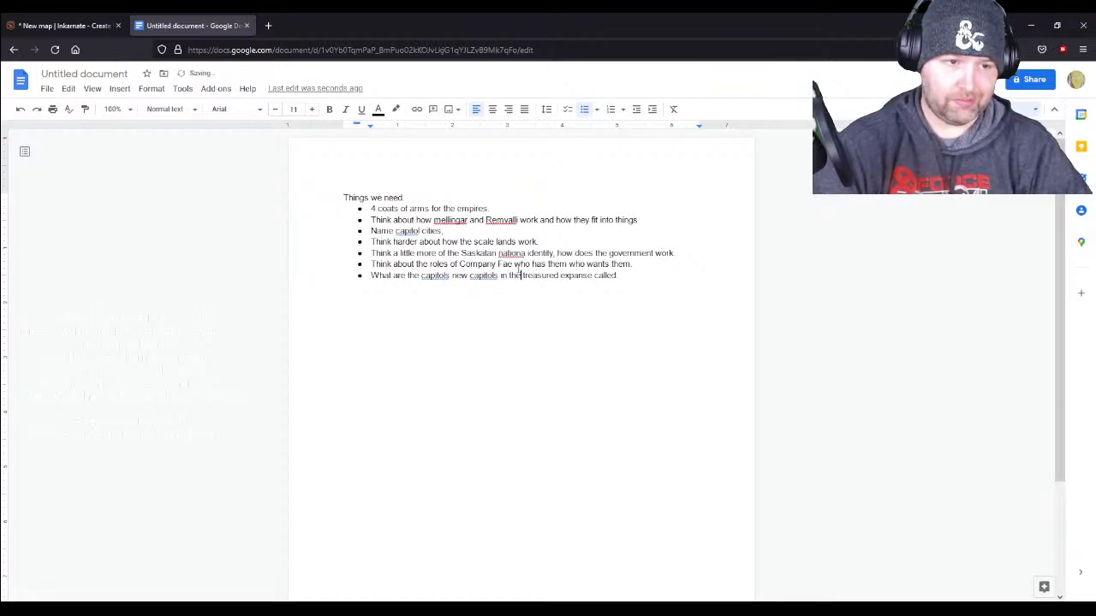
left_click(432, 277)
left_click(441, 260)
left_click(489, 277)
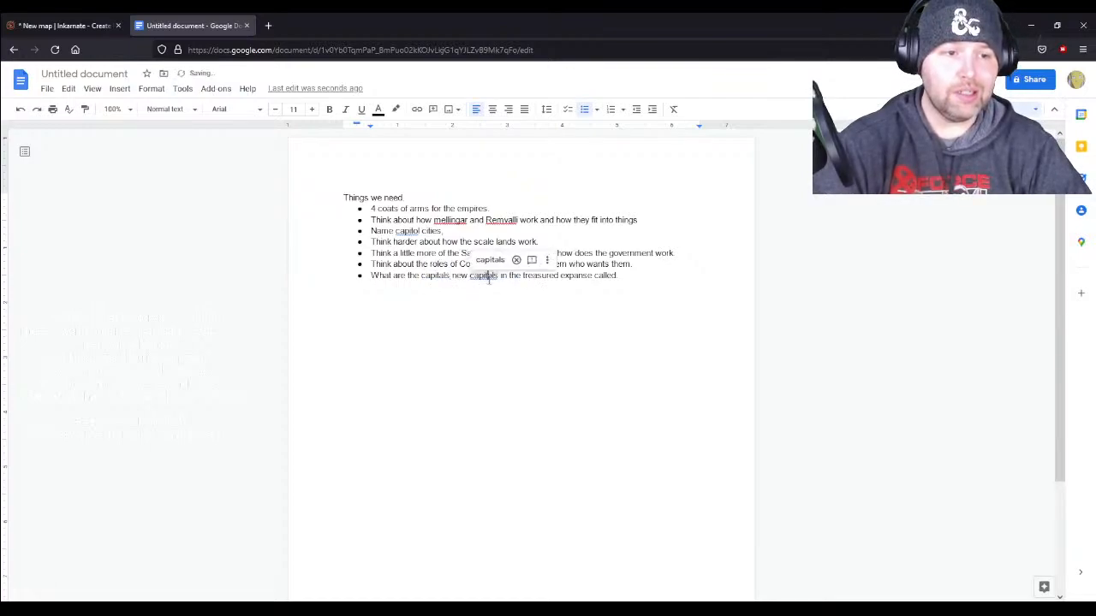
left_click(489, 259)
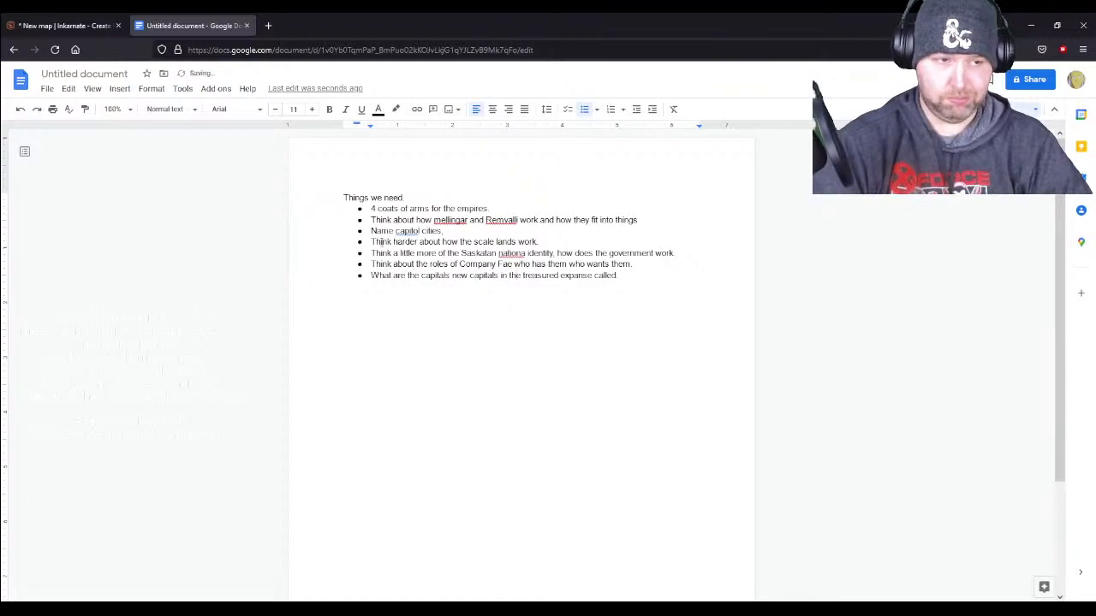
- Return to the Inkarnate map and save it
left_click(91, 25)
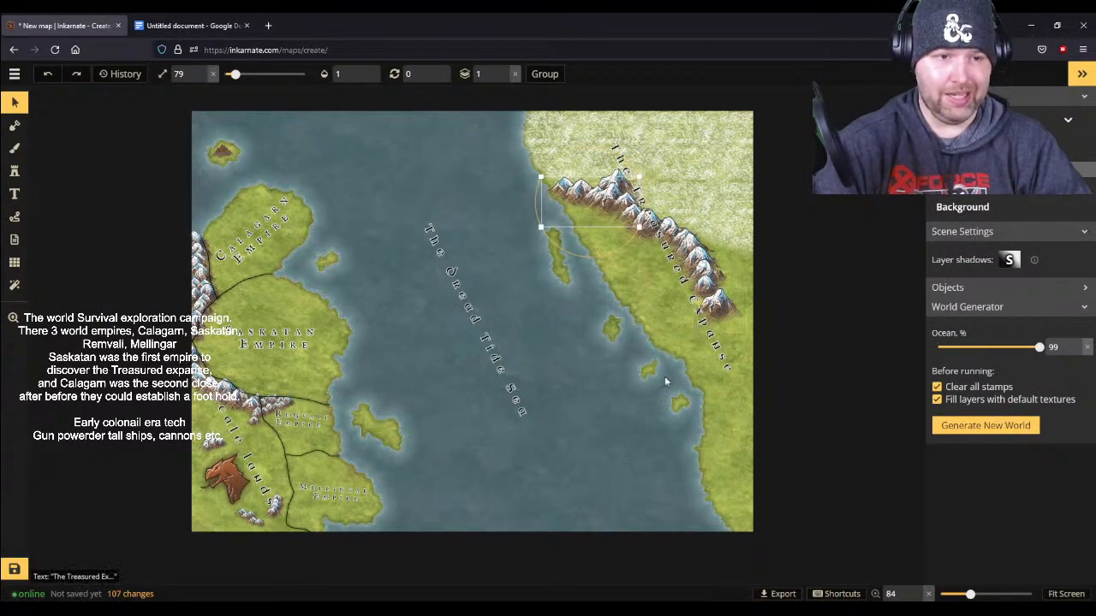
scroll(603, 419, "up", 5)
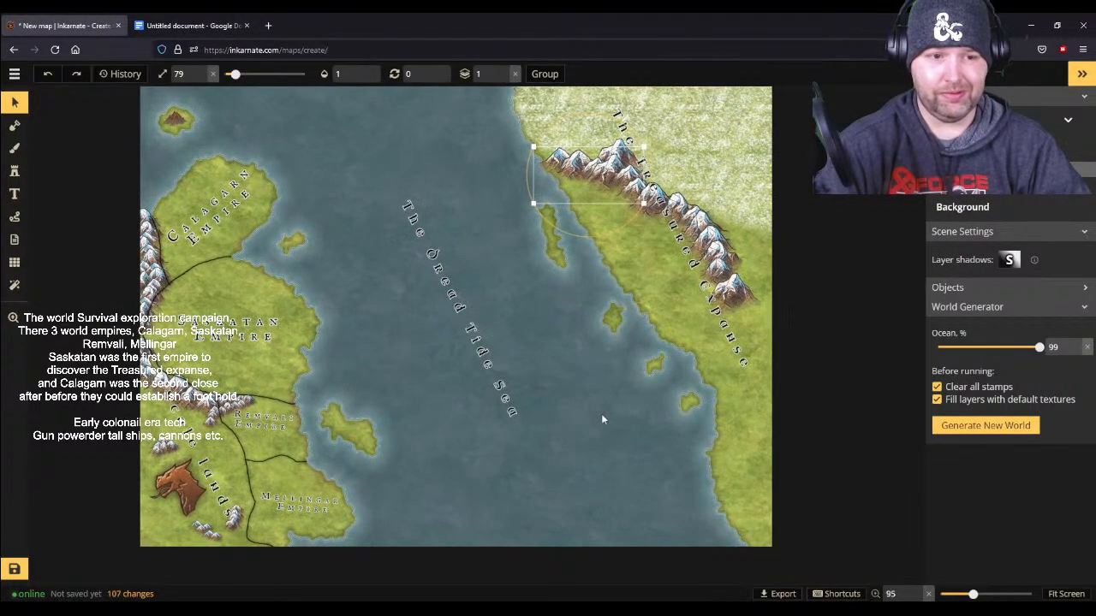
scroll(601, 414, "up", 2)
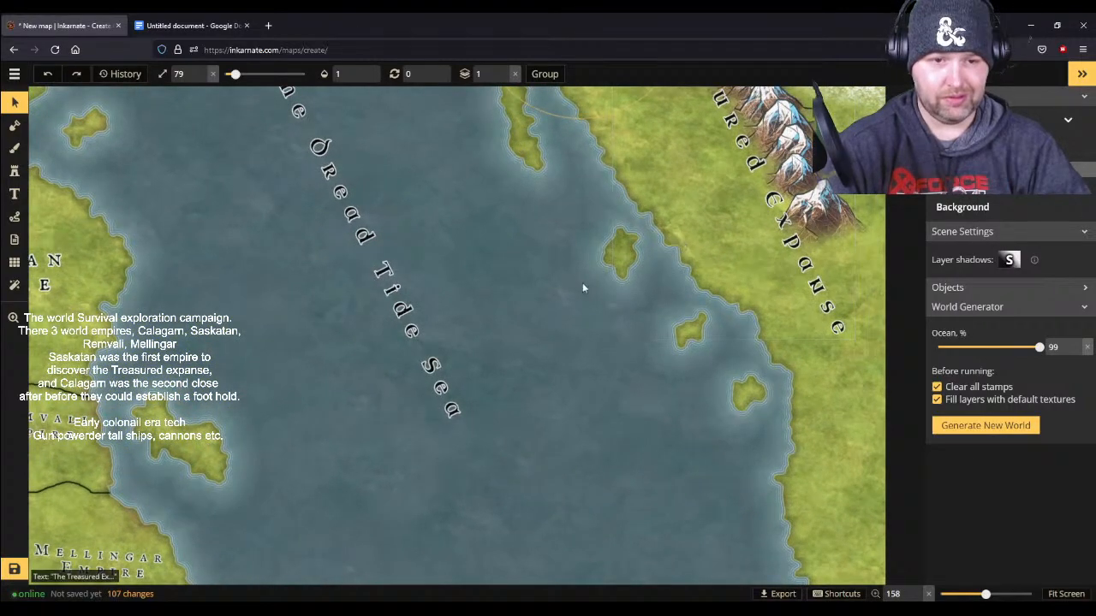
left_click_drag(544, 329, 458, 435)
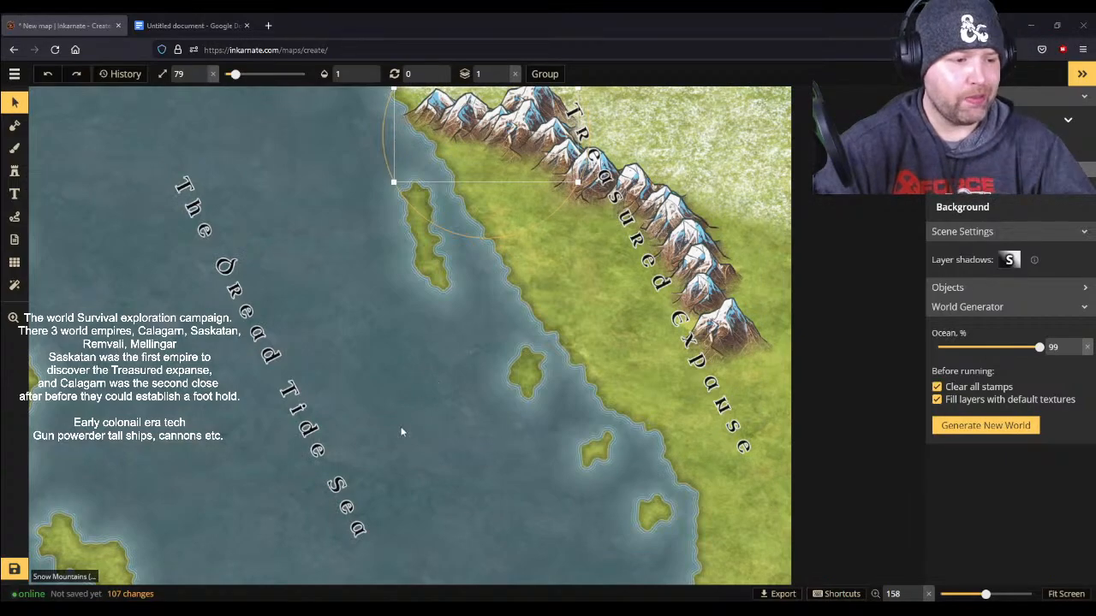
left_click(14, 569)
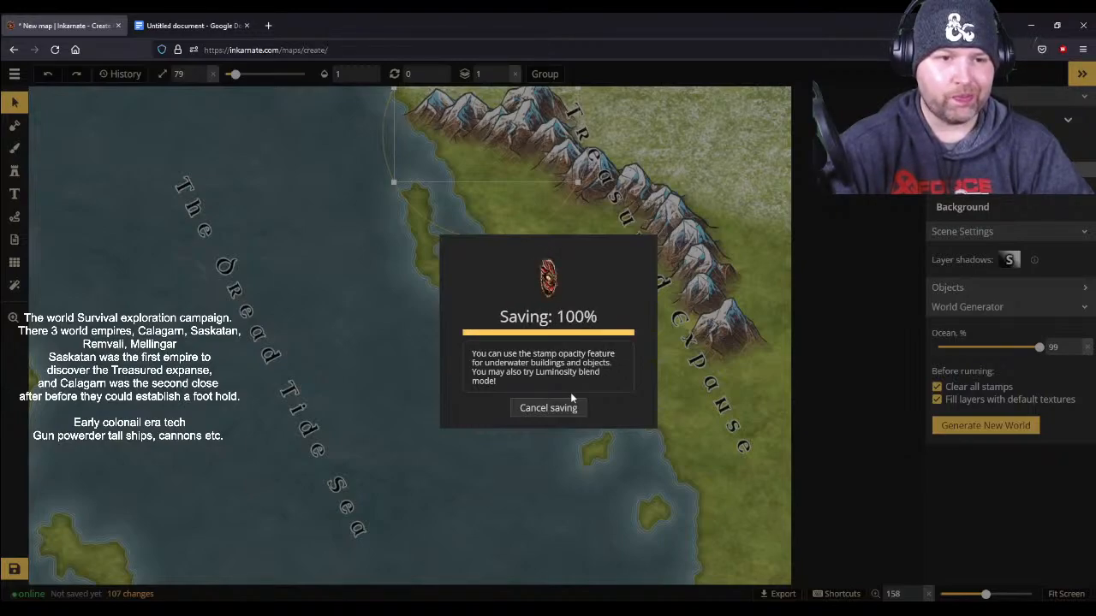
scroll(349, 430, "down", 3)
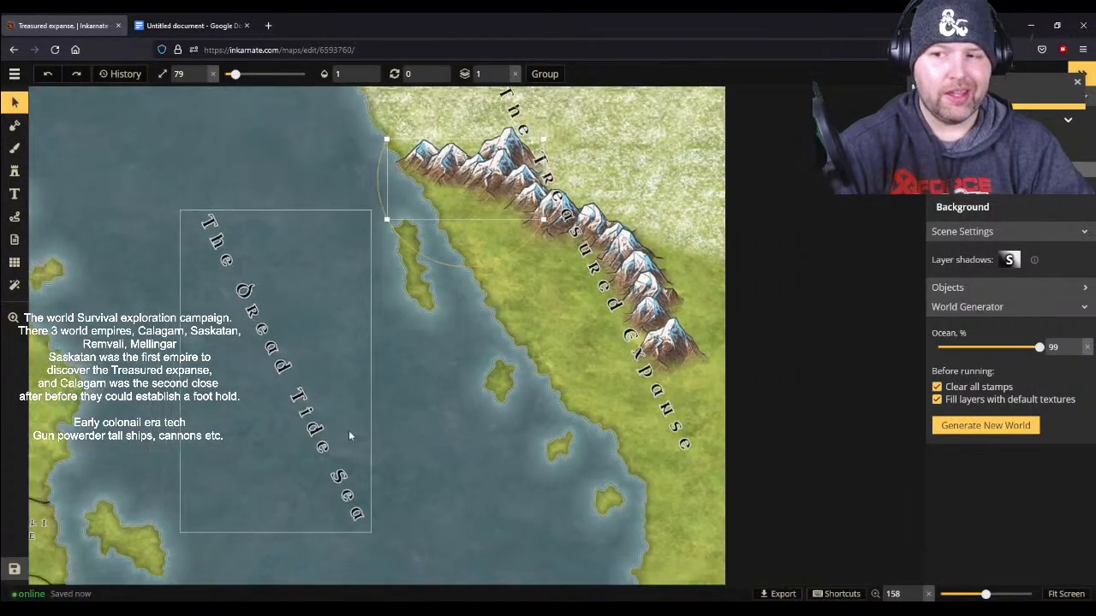
left_click_drag(146, 252, 380, 170)
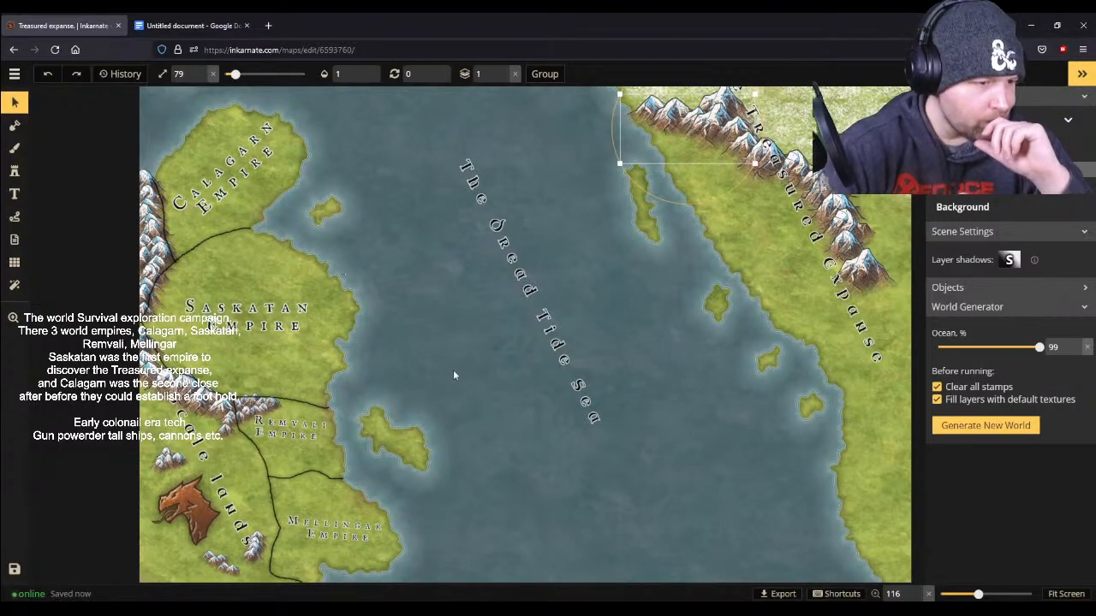
left_click_drag(679, 482, 619, 509)
scroll(575, 346, "down", 1)
scroll(572, 350, "down", 1)
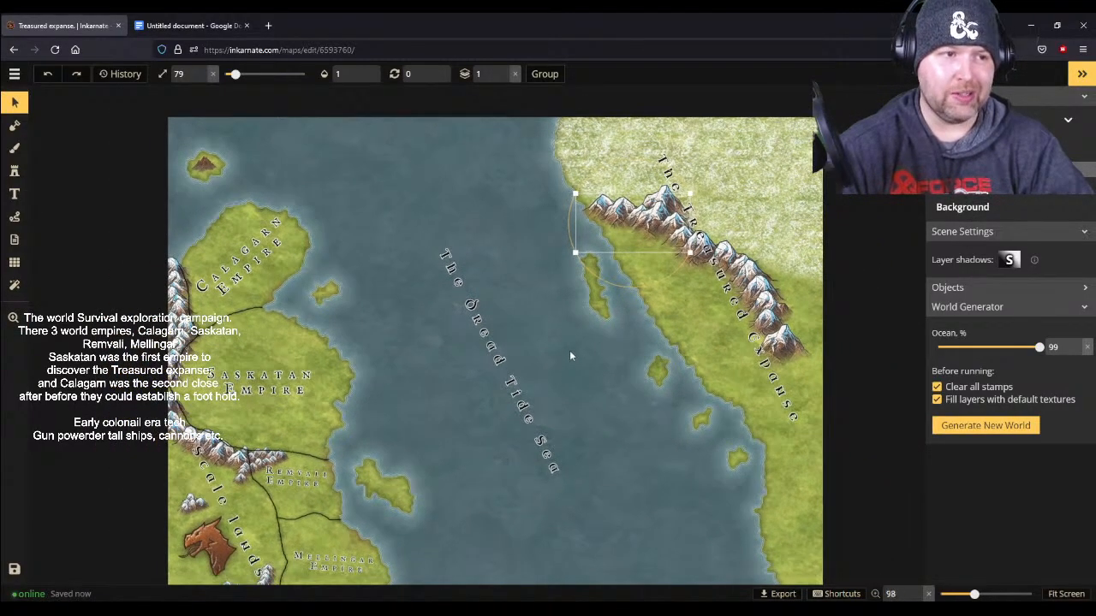
key("space")
left_click_drag(591, 442, 597, 374)
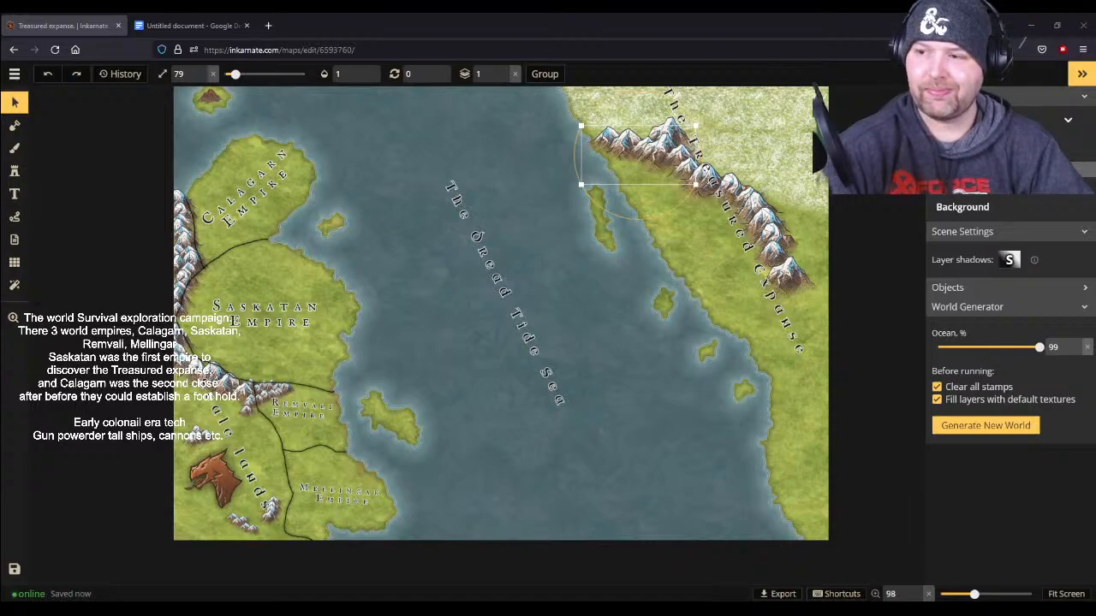
left_click(537, 332)
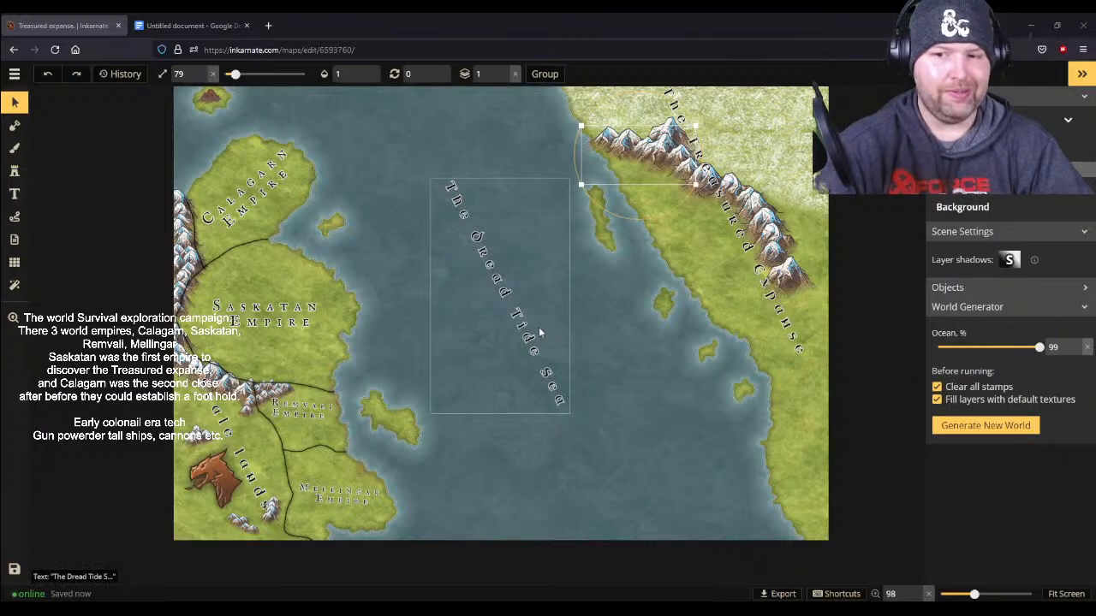
left_click(608, 394)
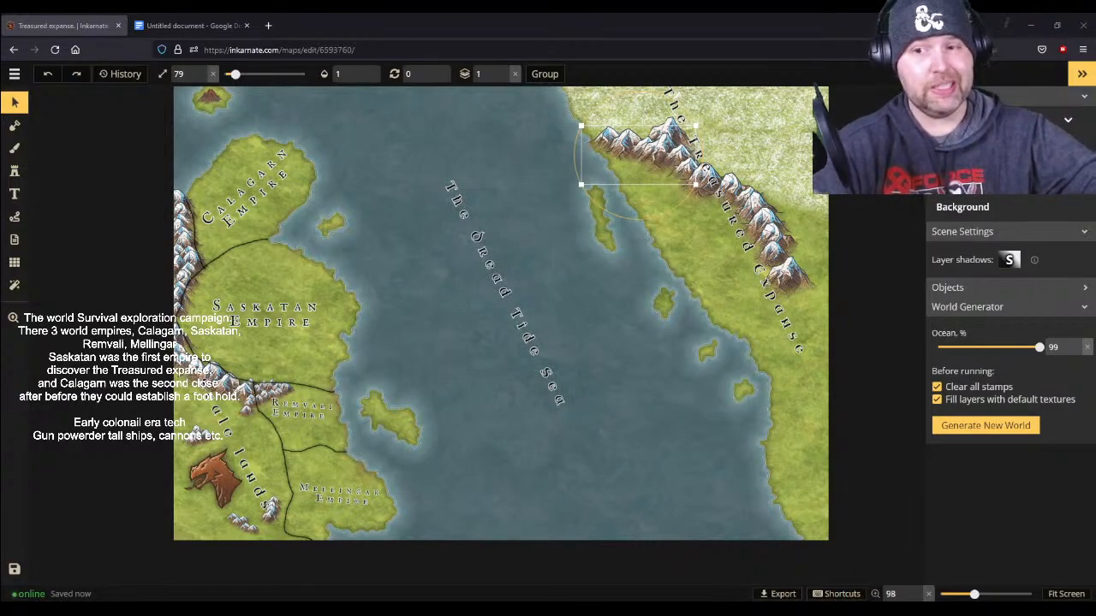